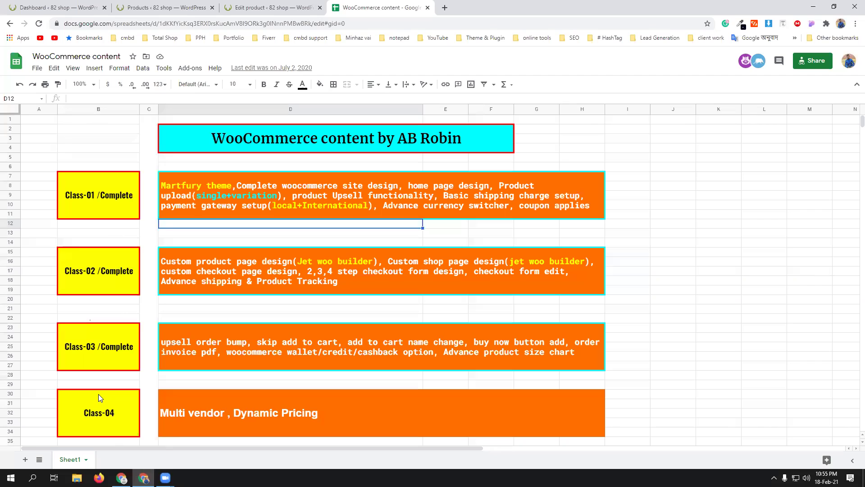
- Scroll through the WooCommerce course outline sheet, then switch to the shop's WordPress dashboard
scroll(99, 397, "down", 1)
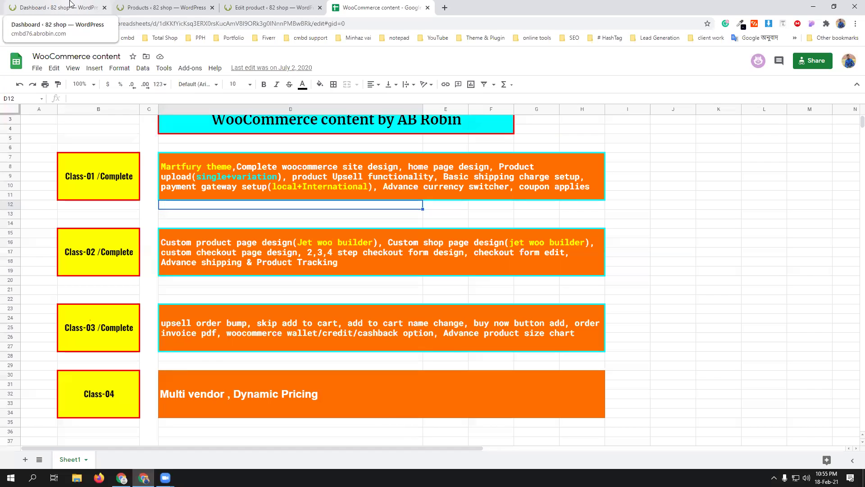
left_click(71, 4)
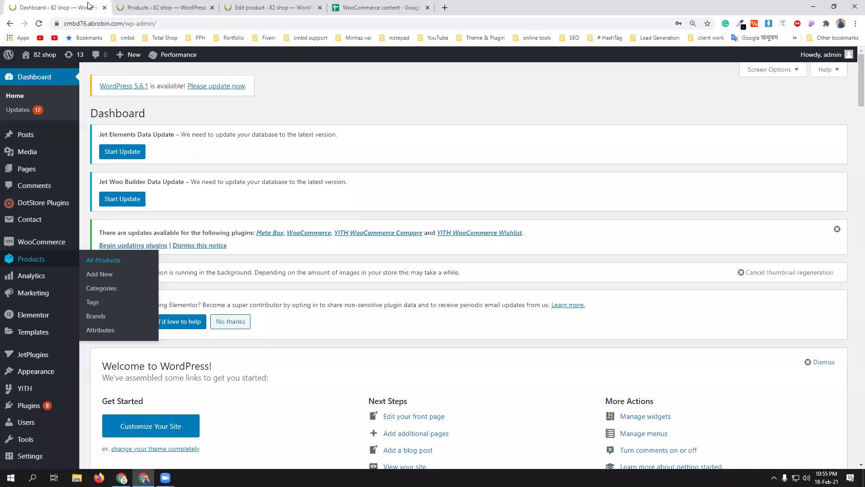
- Open the Women's Plain Regular fit Casual Shirt editor from Products and scroll to Linked Products
left_click(178, 5)
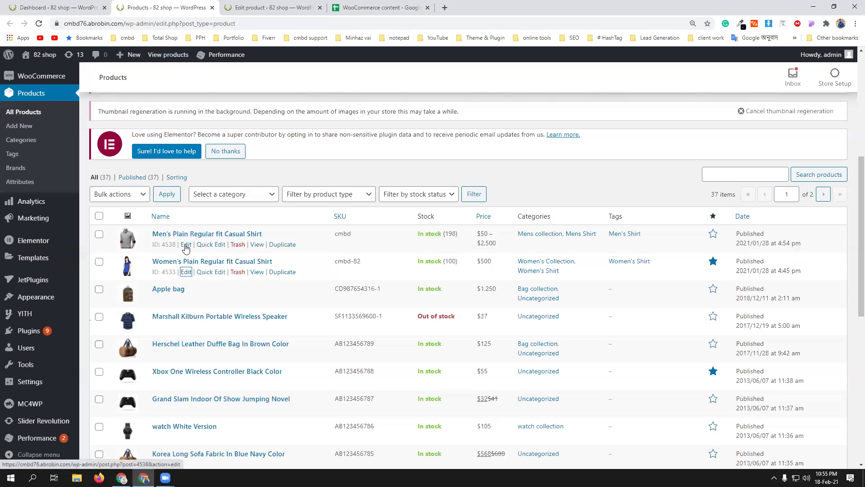
left_click(266, 7)
scroll(228, 264, "up", 5)
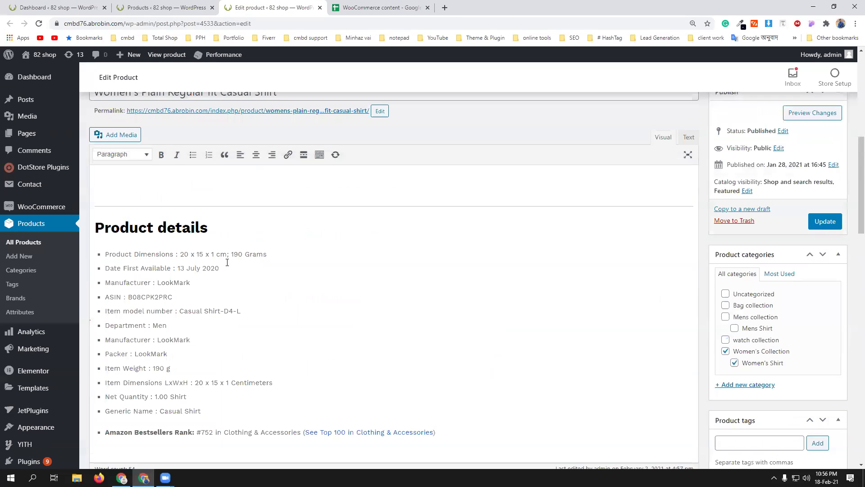
scroll(228, 264, "up", 6)
scroll(227, 265, "down", 6)
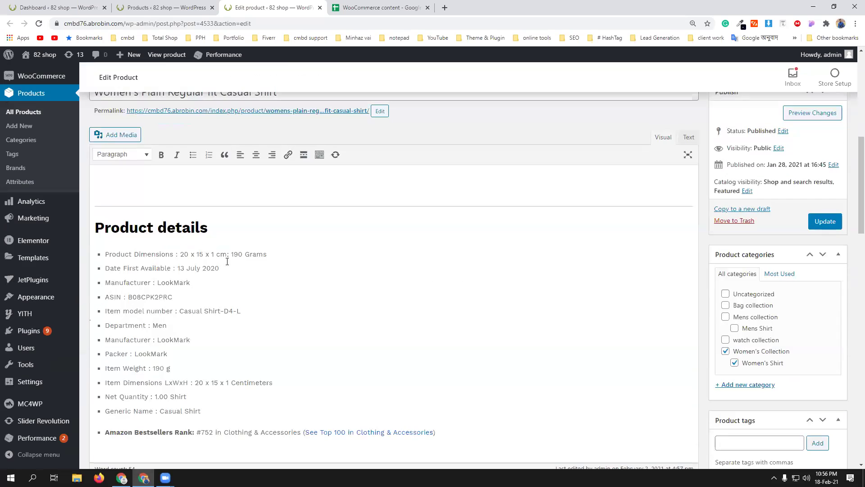
scroll(227, 262, "down", 7)
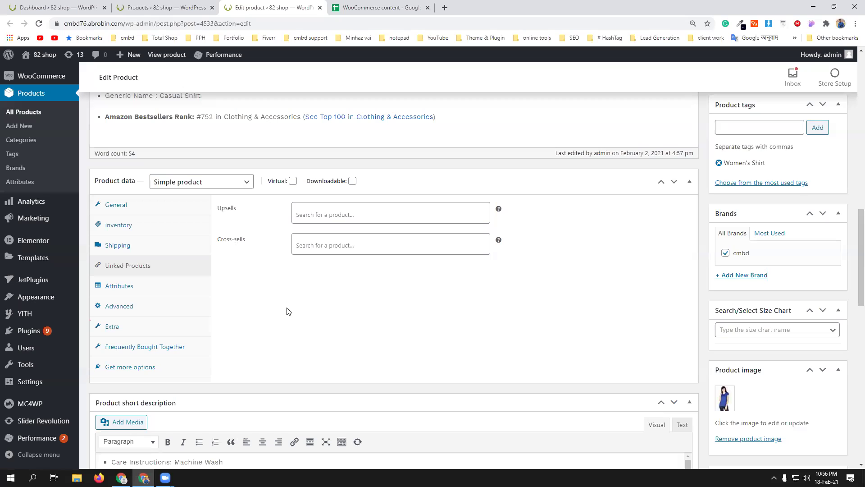
- Place the cursor in the shirt's Upsells search field to look for an upsell product
left_click(332, 216)
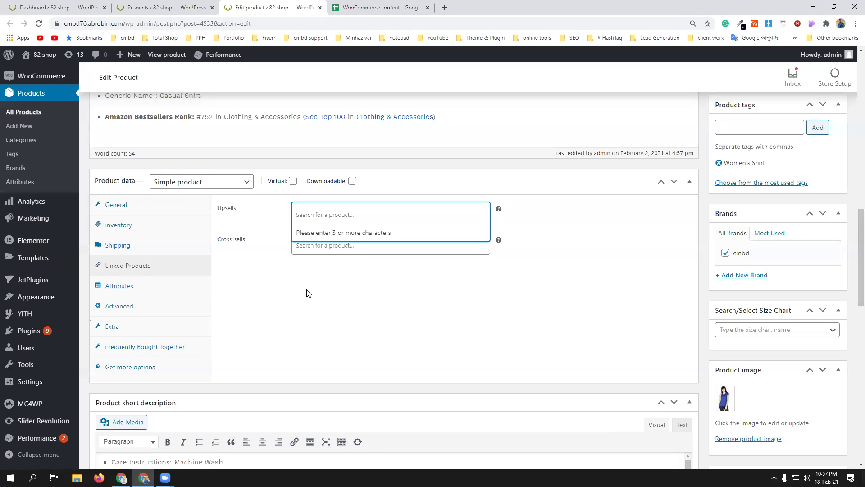
- Search 'sam' and add Korea Fabric Chair In Brown Color and DJI Phantom 4 as upsells
type("sam")
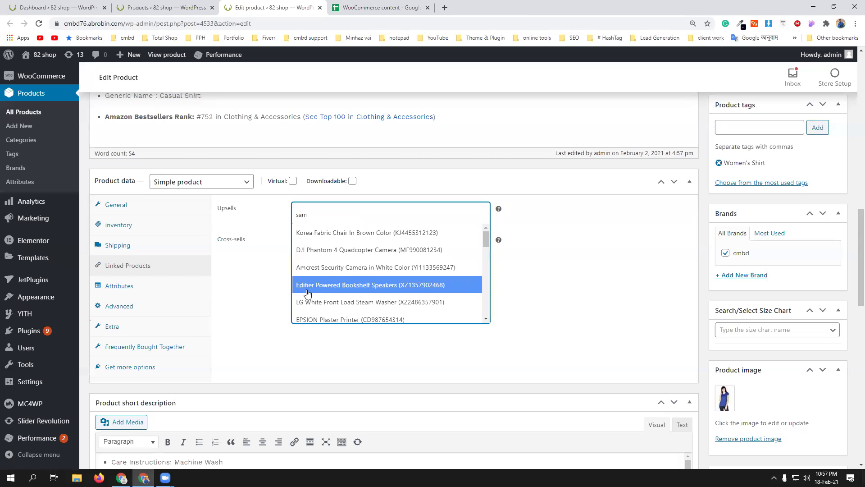
left_click(346, 234)
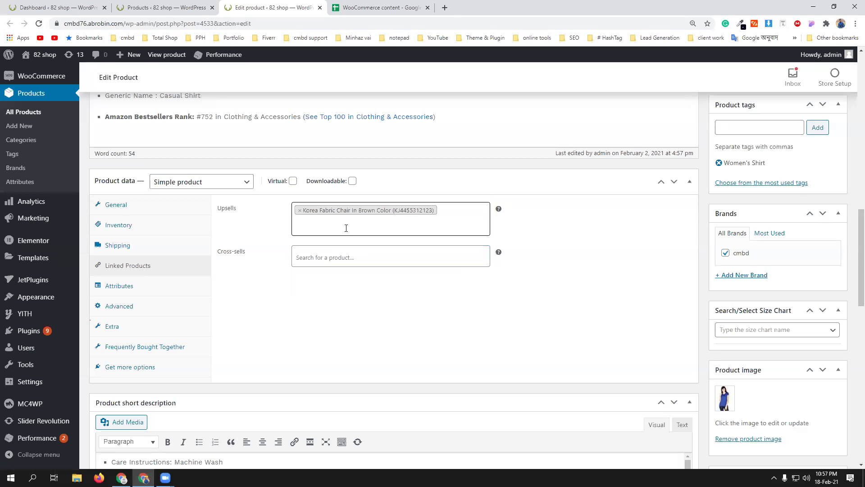
type("sam")
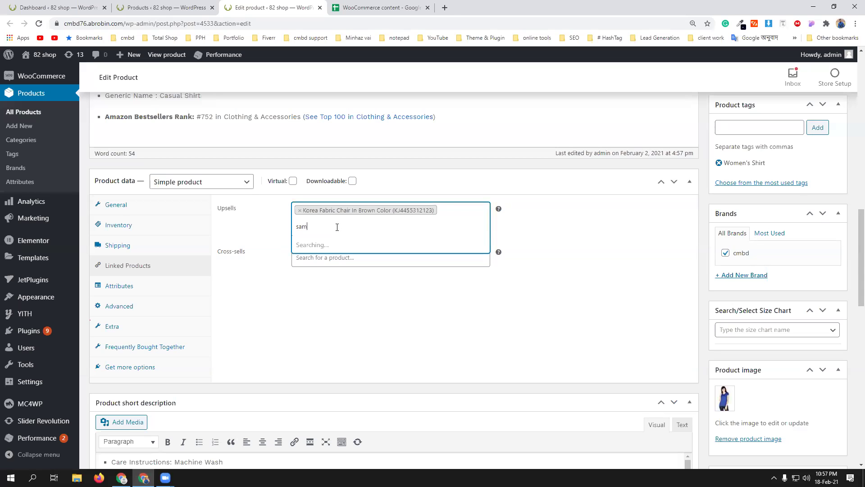
left_click(342, 261)
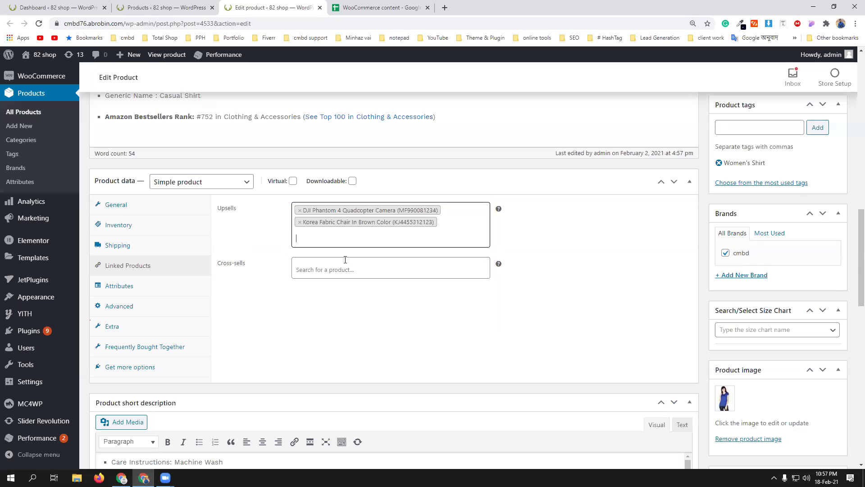
- Add Amcrest Security Camera and Edifier Powered Bookshelf Speakers as cross-sells, then update the product
left_click(345, 269)
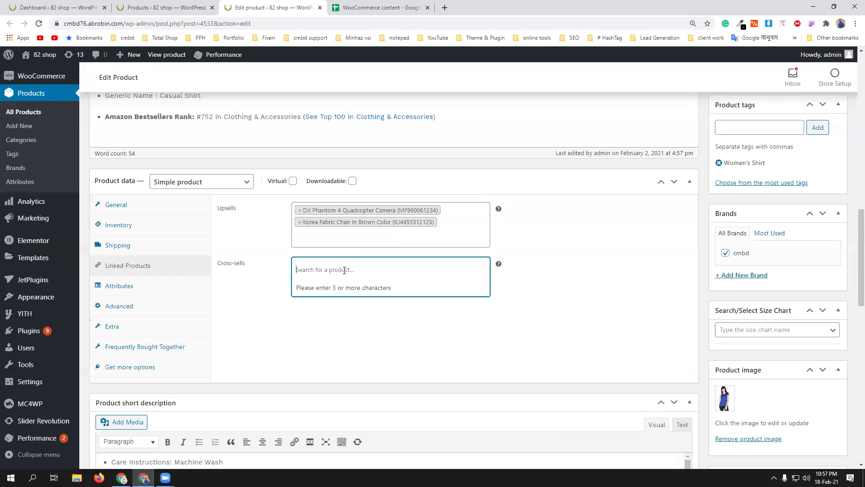
type("sam")
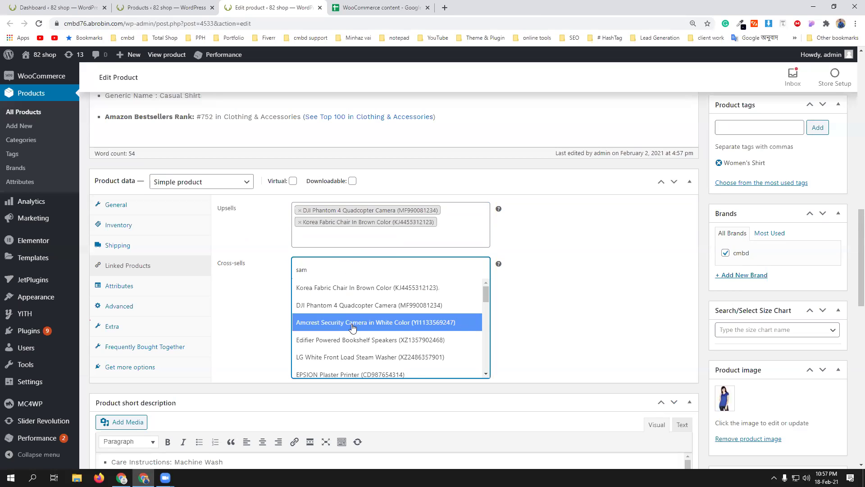
left_click(348, 320)
type("sam")
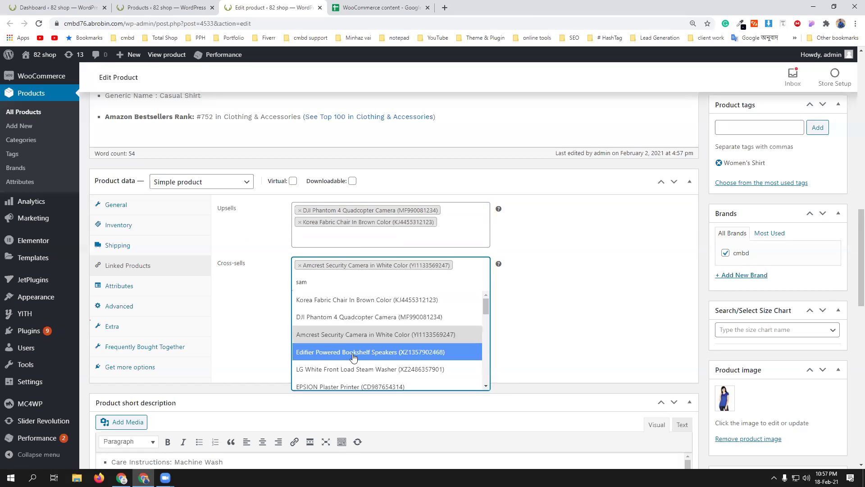
left_click(353, 356)
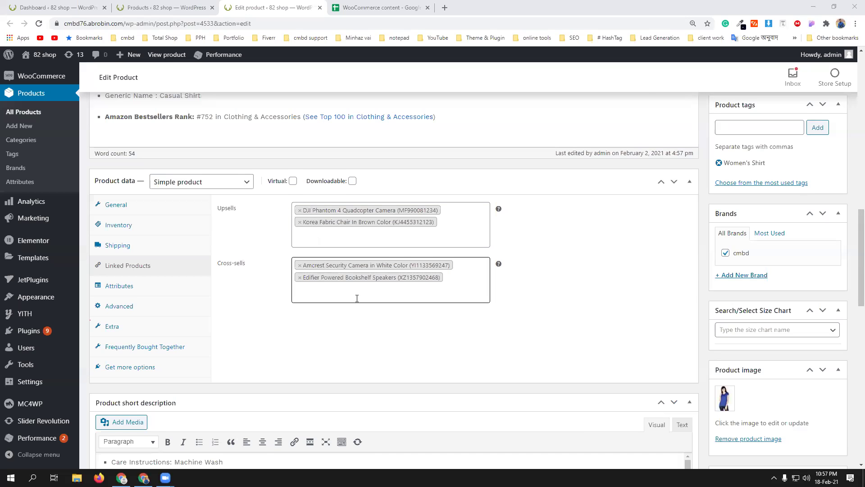
scroll(355, 297, "up", 6)
left_click(837, 180)
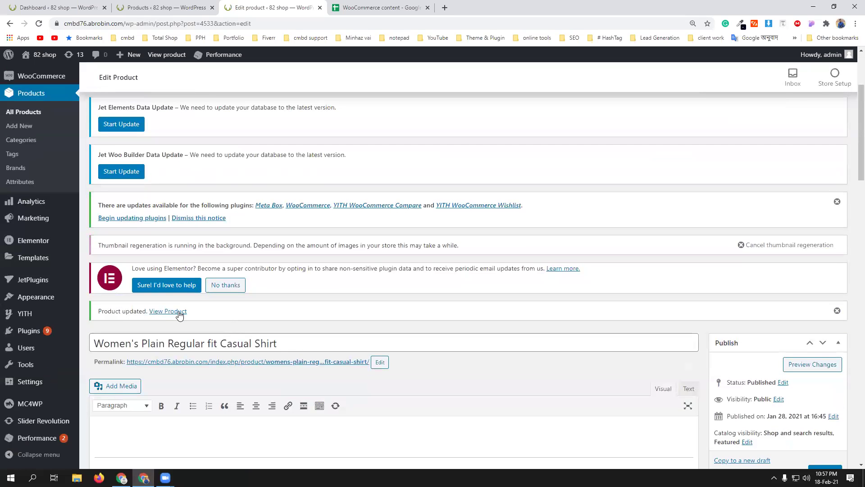
- Open the shirt's storefront page in a new tab and scroll to its upsell products
middle_click(179, 315)
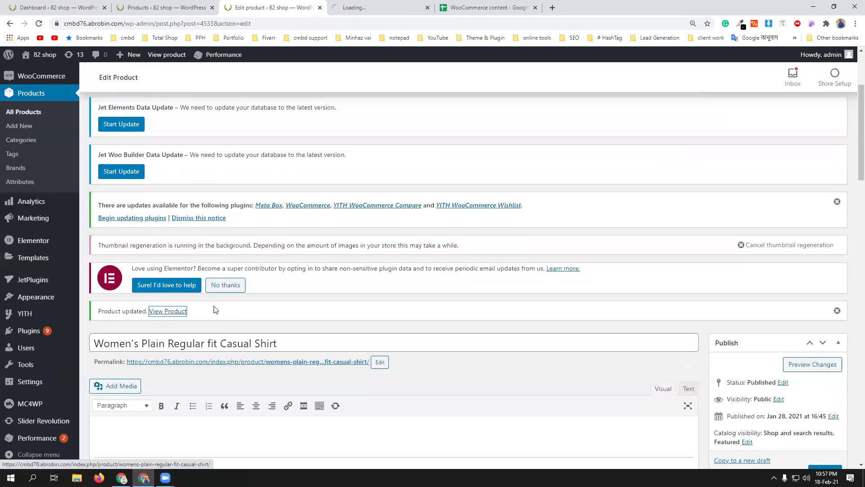
left_click(377, 7)
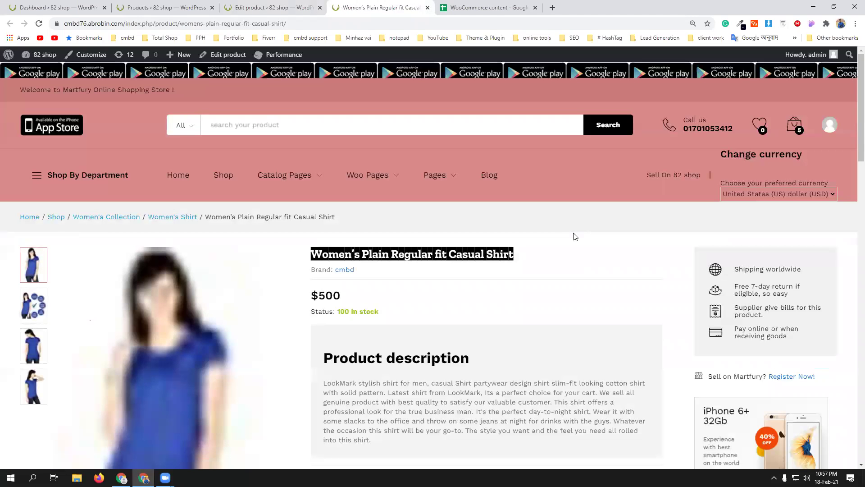
scroll(475, 290, "down", 4)
scroll(496, 258, "down", 9)
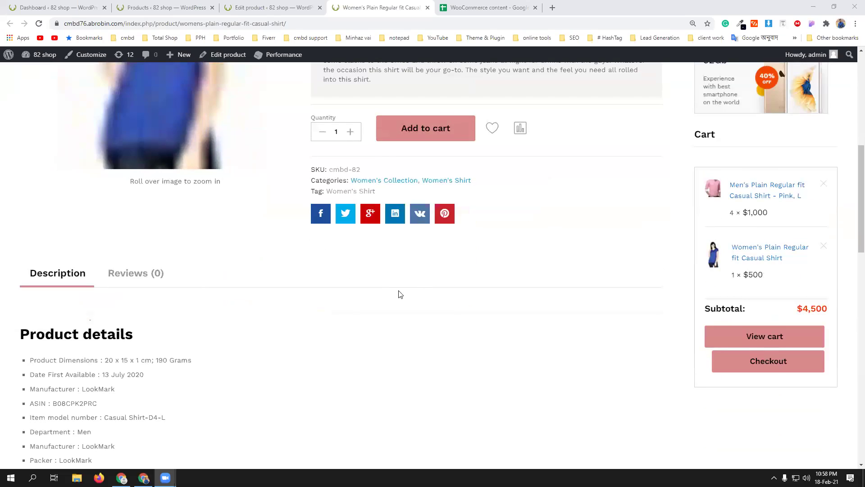
scroll(414, 289, "down", 5)
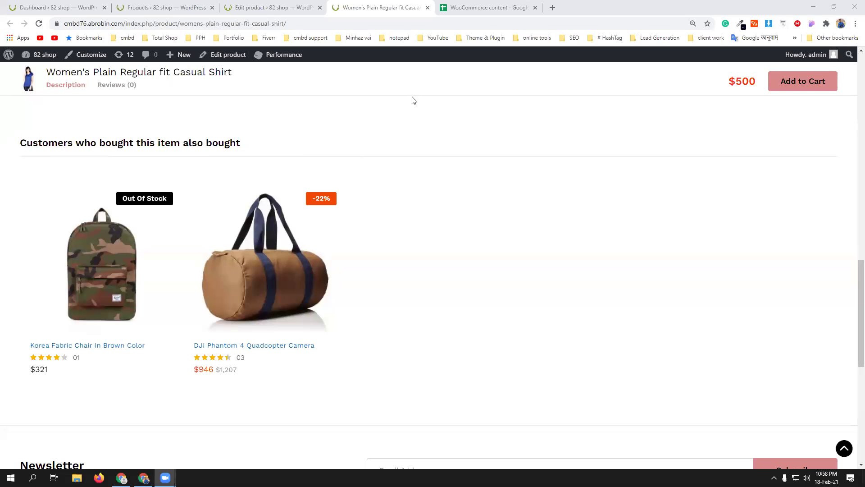
- Recheck the upsell and cross-sell settings in the product editor, then return to the storefront page
left_click(272, 8)
scroll(468, 318, "down", 9)
scroll(479, 320, "down", 4)
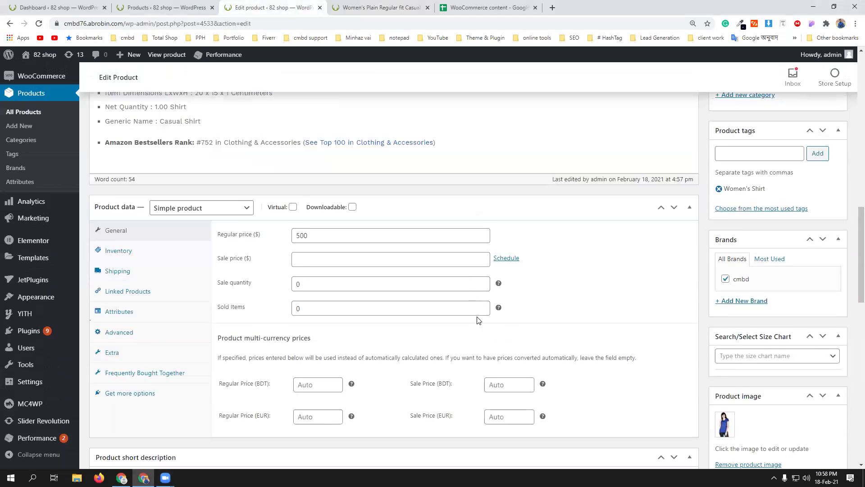
left_click(143, 246)
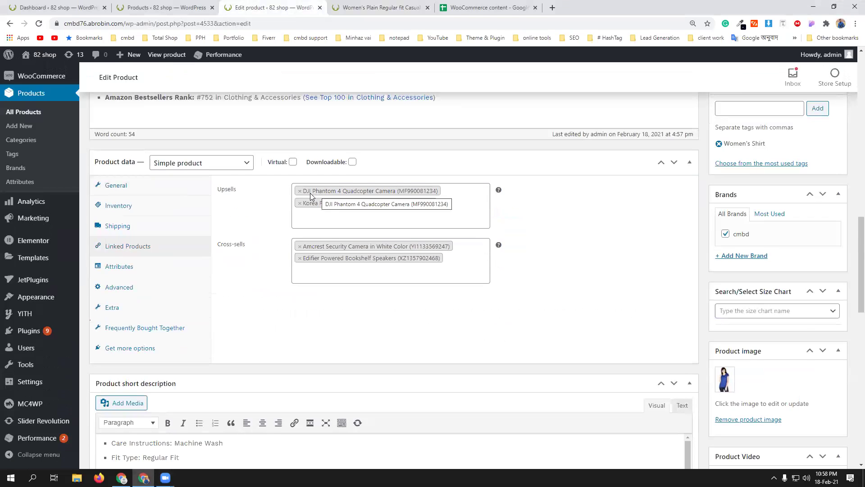
left_click(384, 7)
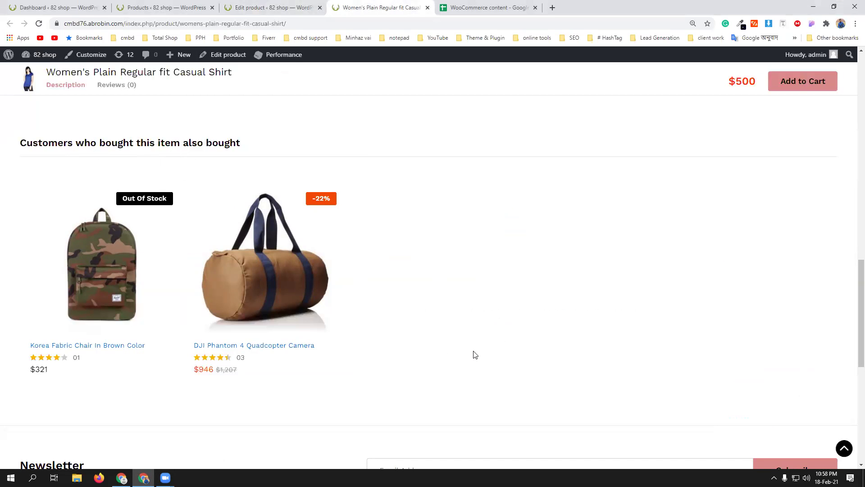
scroll(475, 355, "up", 14)
- Scroll the shirt page reviewing the Korea Fabric Chair ($321) and DJI Phantom 4 ($946) upsells
scroll(553, 375, "down", 8)
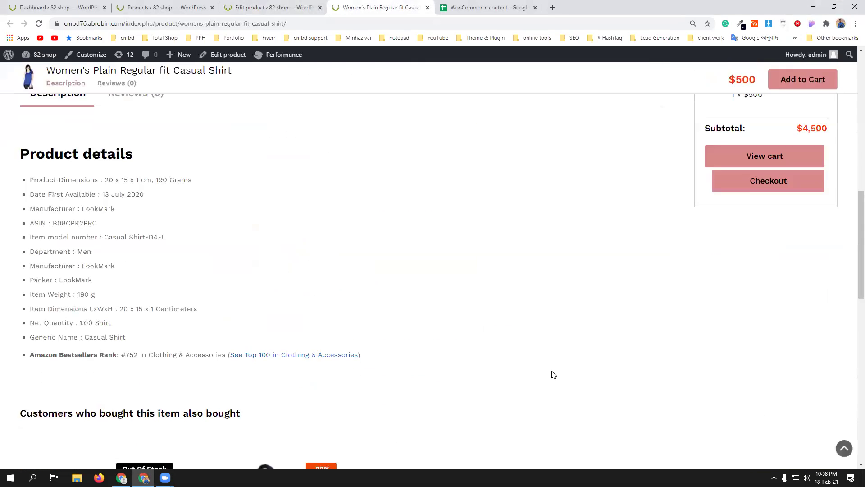
scroll(553, 375, "down", 5)
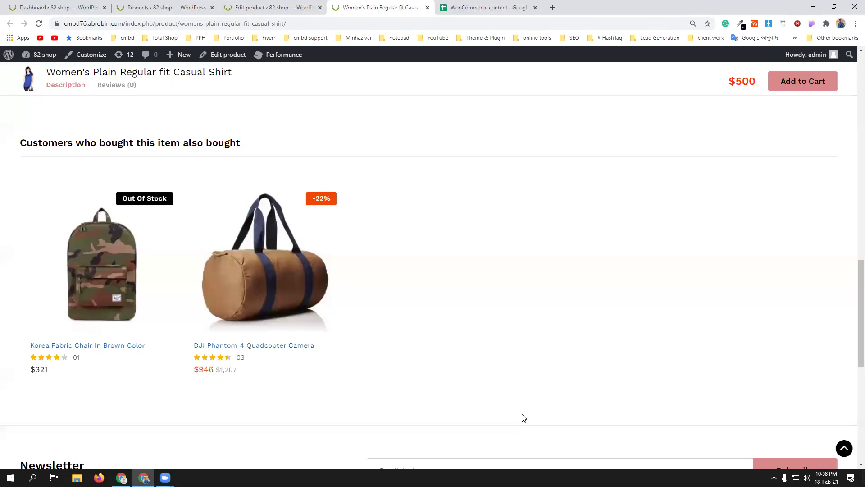
scroll(523, 417, "up", 2)
scroll(408, 342, "down", 2)
scroll(415, 330, "up", 14)
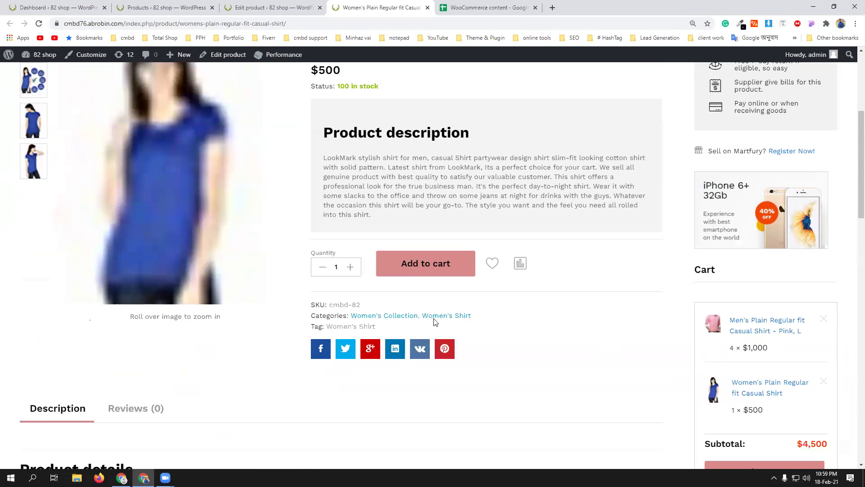
scroll(451, 288, "up", 3)
scroll(491, 309, "down", 1)
scroll(492, 314, "down", 5)
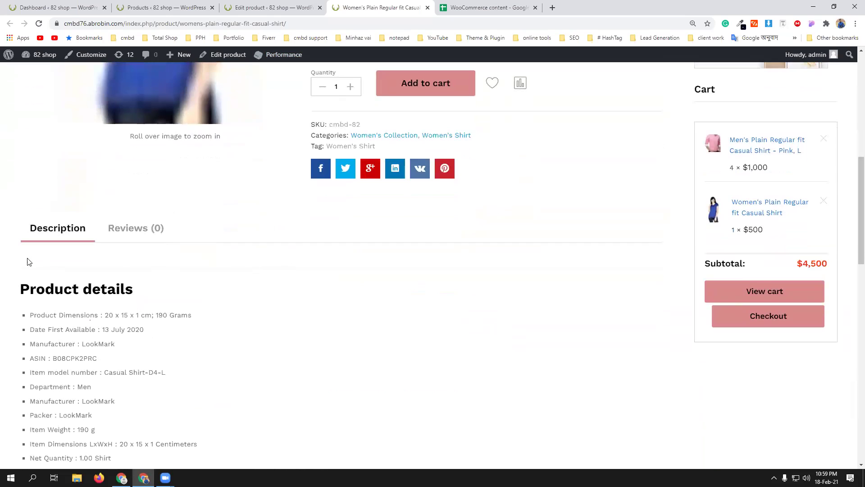
scroll(432, 342, "down", 6)
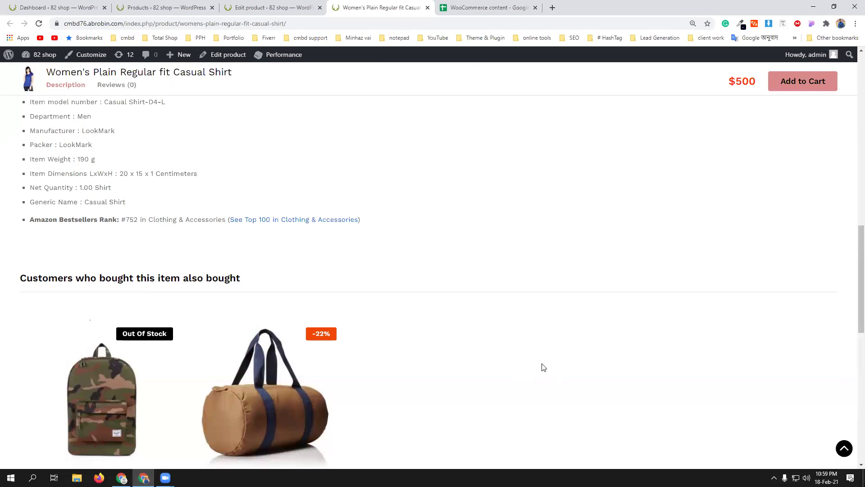
scroll(543, 367, "down", 3)
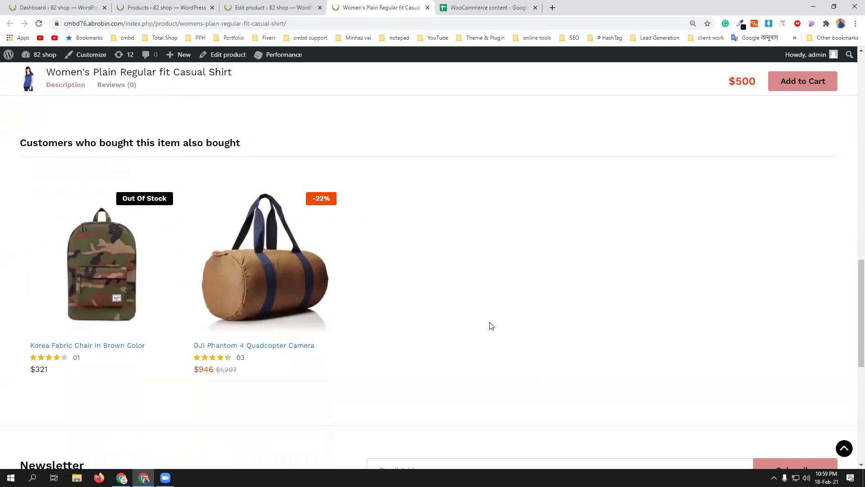
scroll(491, 326, "down", 7)
scroll(494, 322, "up", 8)
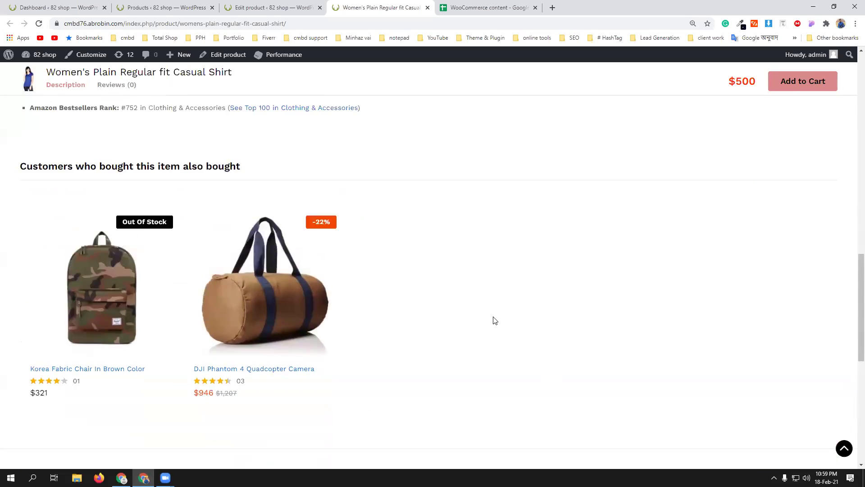
scroll(495, 320, "up", 7)
scroll(496, 318, "down", 7)
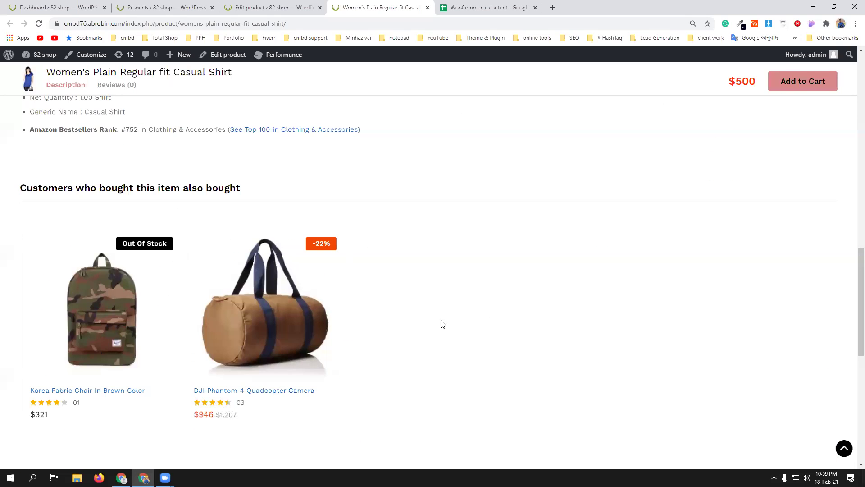
scroll(460, 329, "up", 15)
scroll(460, 329, "down", 12)
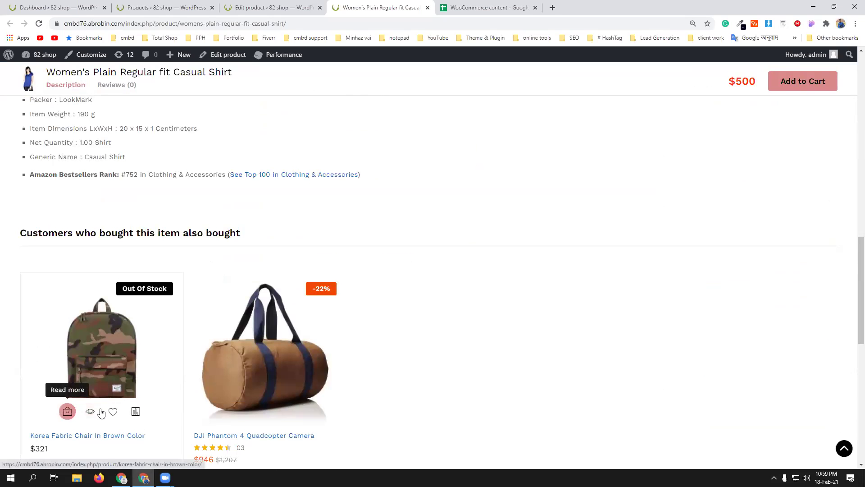
scroll(479, 386, "up", 13)
scroll(479, 385, "down", 2)
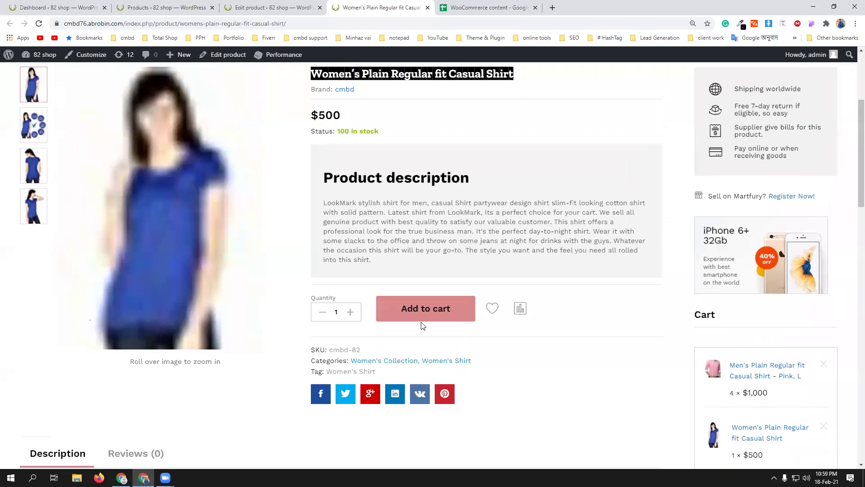
- Add another women's shirt, remove the pink men's shirt from the mini-cart, and go to checkout
left_click(421, 310)
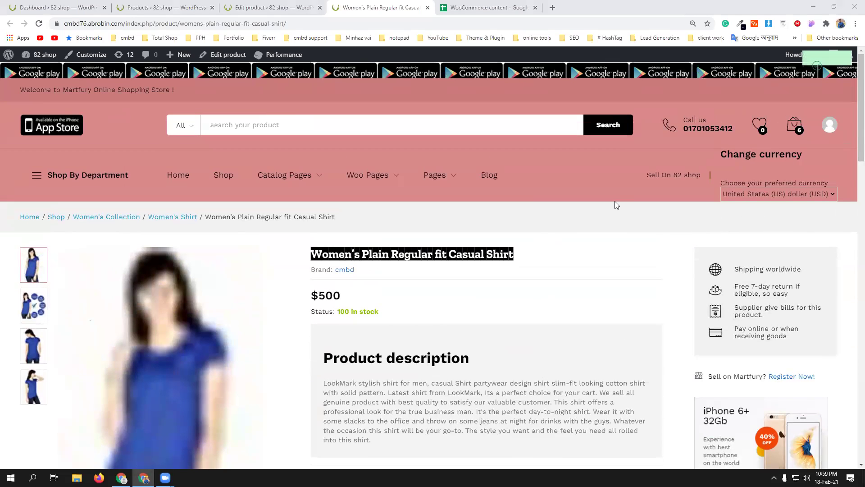
mouse_move(797, 137)
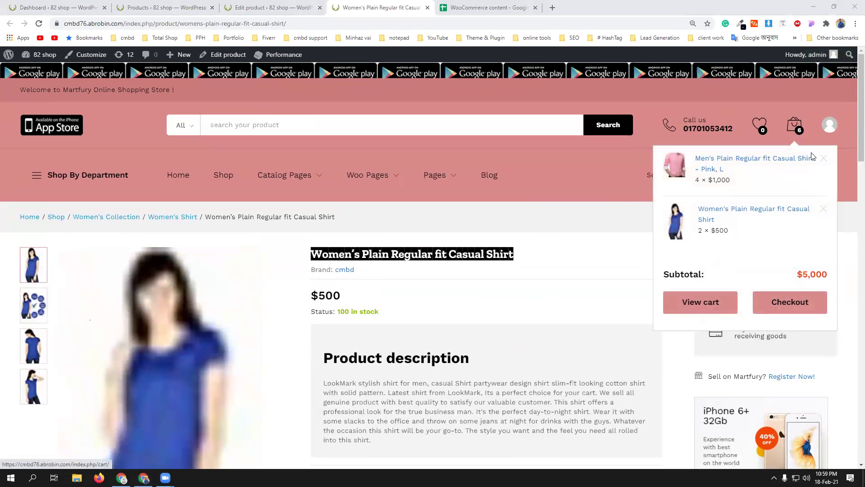
left_click(824, 158)
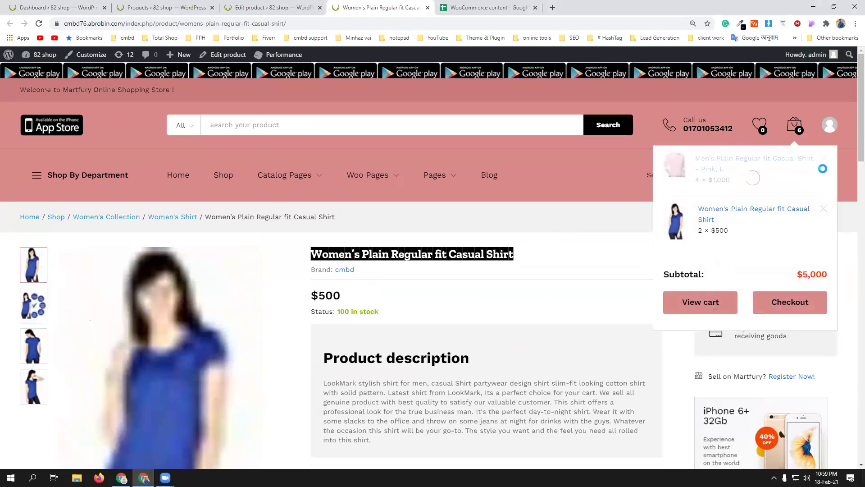
left_click(799, 254)
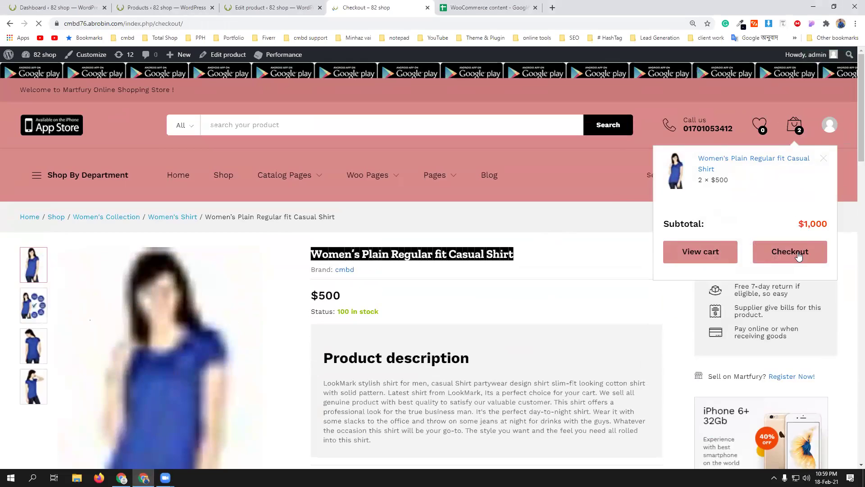
- Fill in the Father Name field and set the Facebook URL to 'facebook.com'
scroll(727, 285, "down", 3)
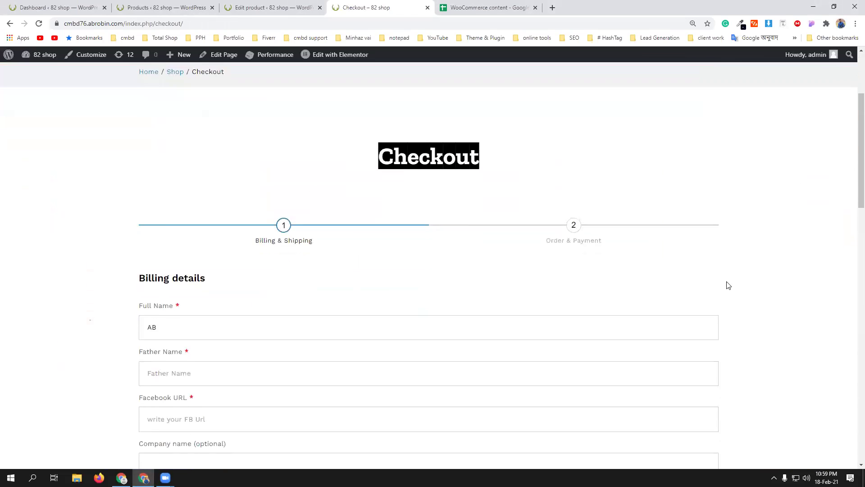
scroll(768, 274, "down", 15)
scroll(769, 275, "down", 5)
scroll(480, 272, "up", 6)
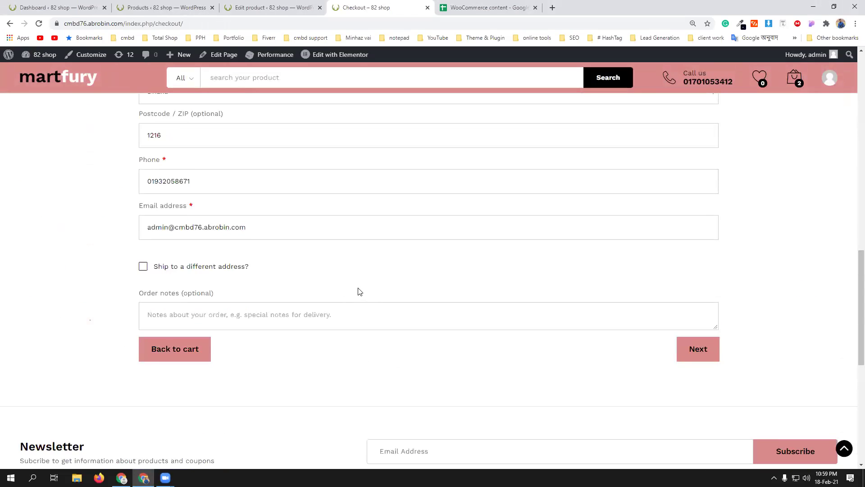
scroll(359, 292, "up", 15)
scroll(94, 244, "down", 2)
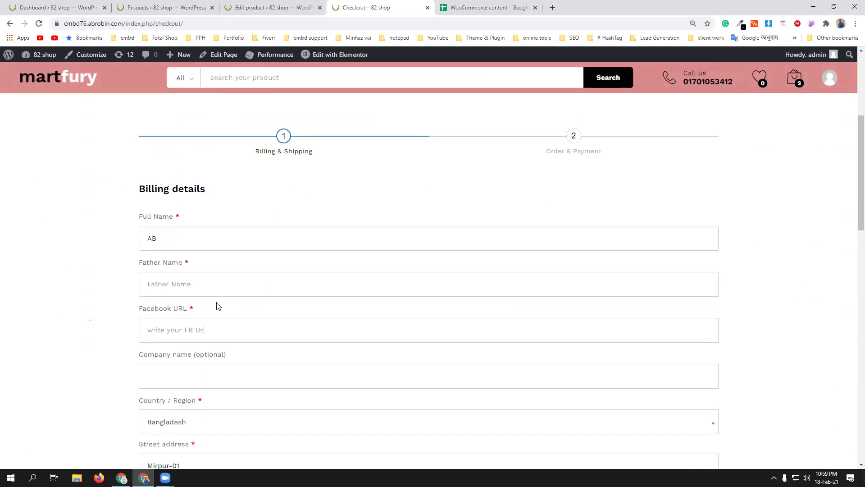
type("jmfsskgjn")
left_click(204, 326)
type("facebook.com")
- Continue to the Order & Payment step and review the two-shirt $1,000 PayPal order
scroll(248, 343, "down", 8)
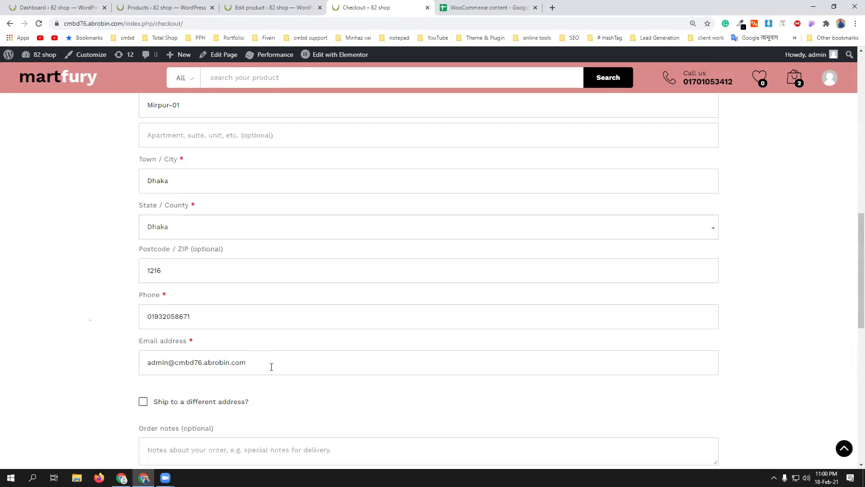
scroll(316, 379, "down", 2)
left_click(701, 394)
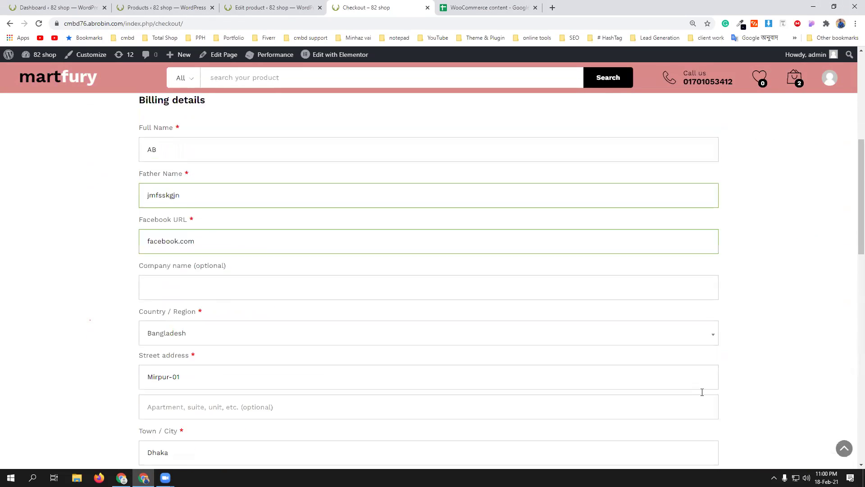
scroll(424, 313, "down", 9)
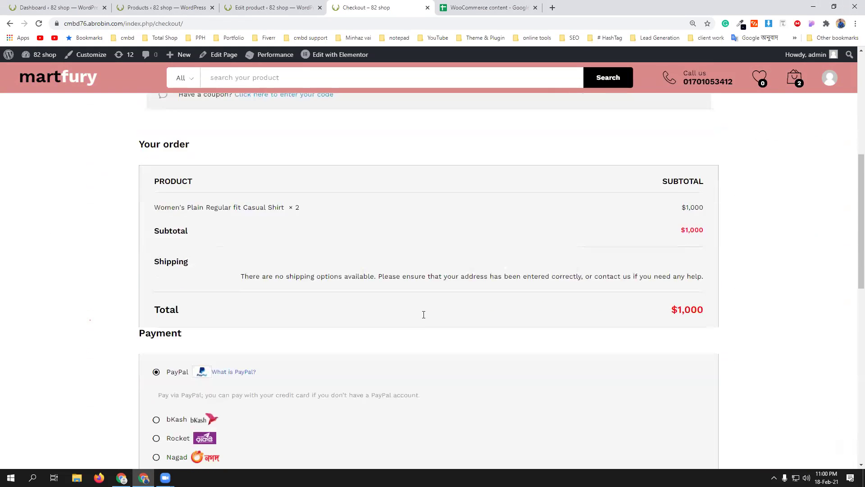
scroll(423, 315, "down", 3)
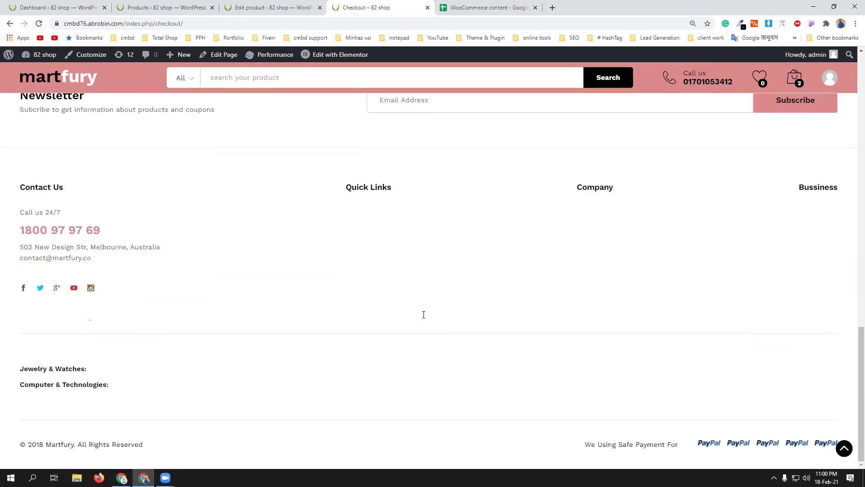
scroll(453, 276, "up", 5)
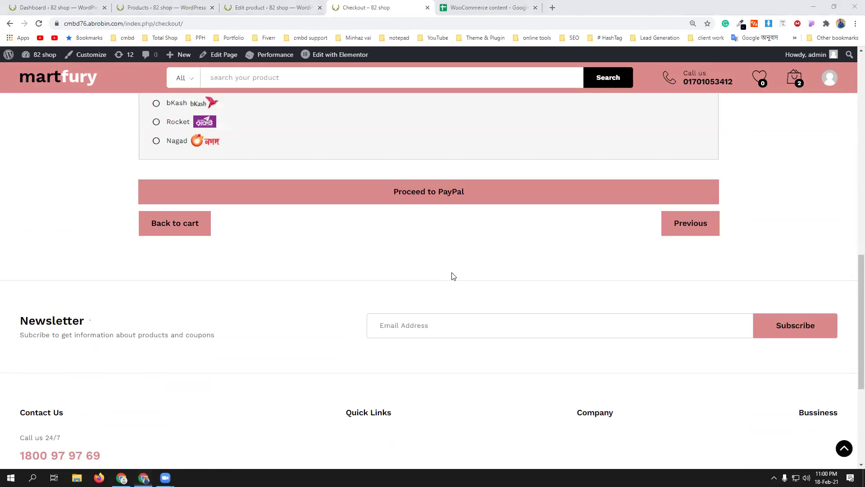
scroll(351, 300, "down", 5)
scroll(352, 301, "up", 10)
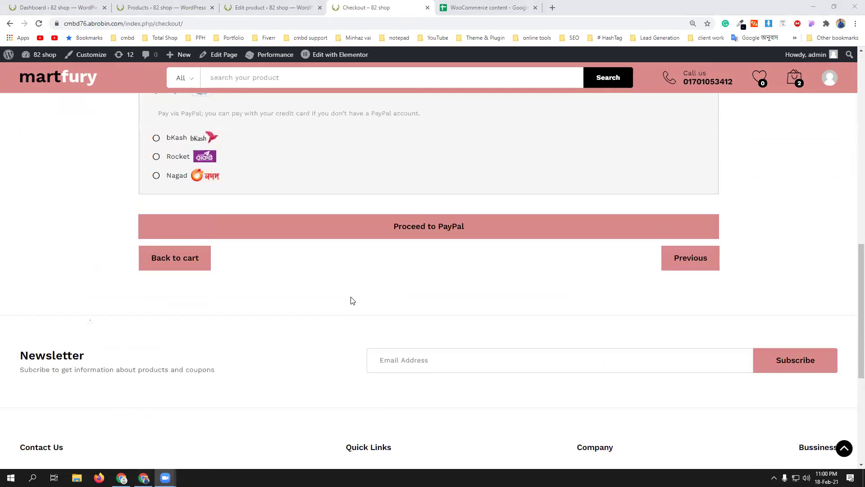
- Open the full cart page and review the two shirts ($1,000) with Edifier and Amcrest cross-sells
scroll(351, 300, "up", 3)
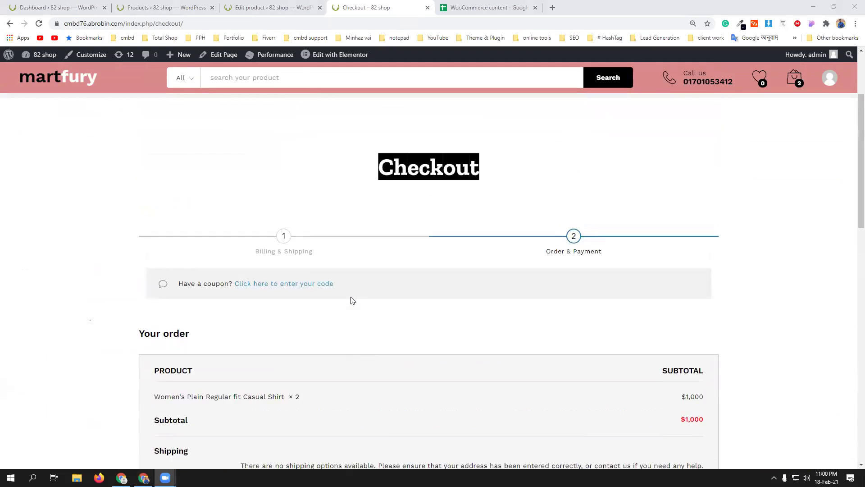
mouse_move(794, 88)
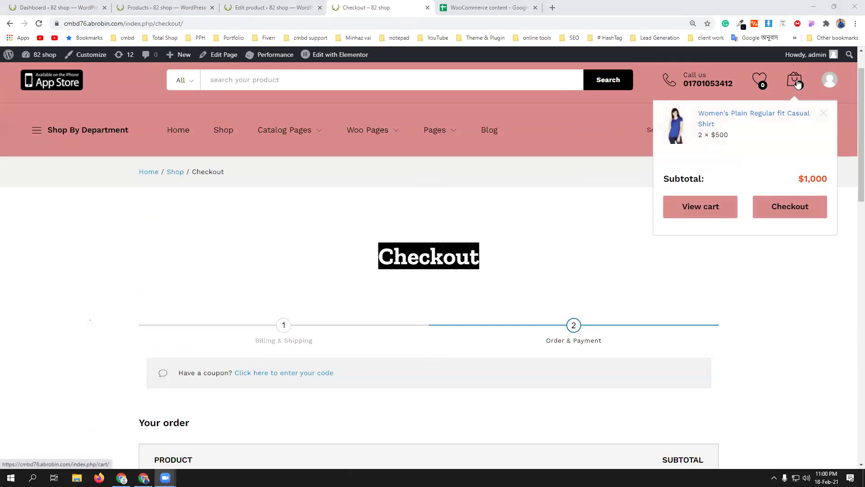
left_click(712, 209)
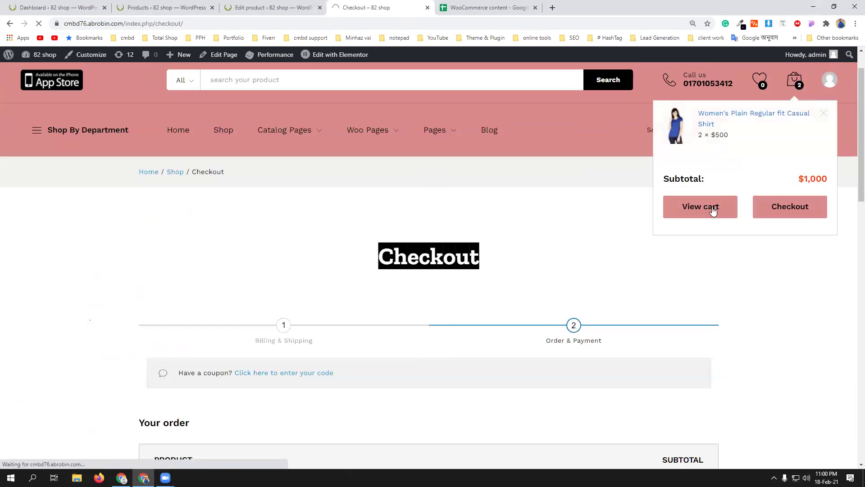
scroll(712, 311, "down", 5)
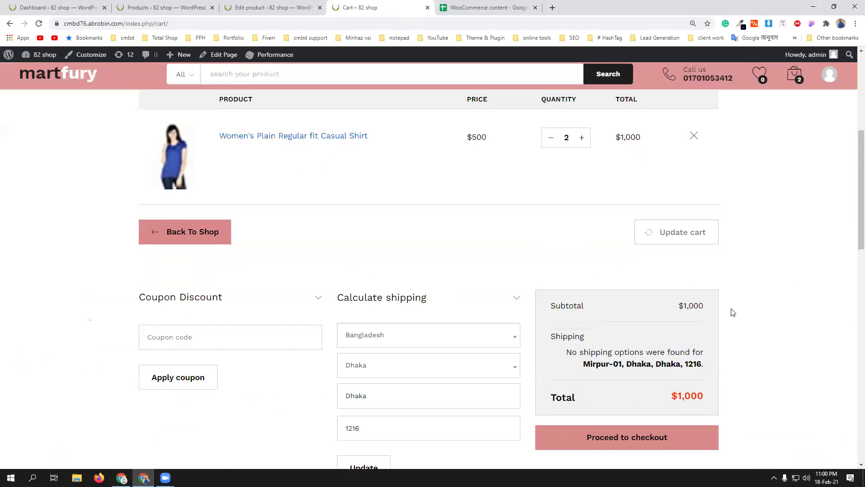
scroll(733, 312, "down", 8)
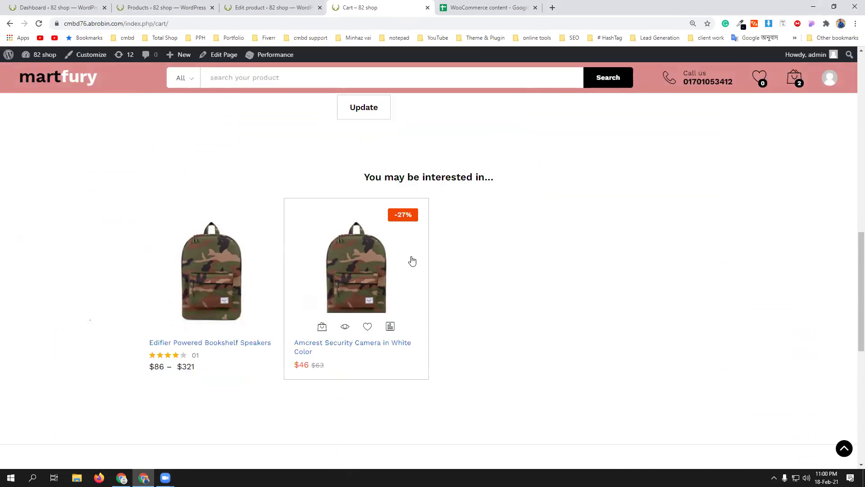
scroll(579, 328, "up", 6)
scroll(579, 326, "up", 8)
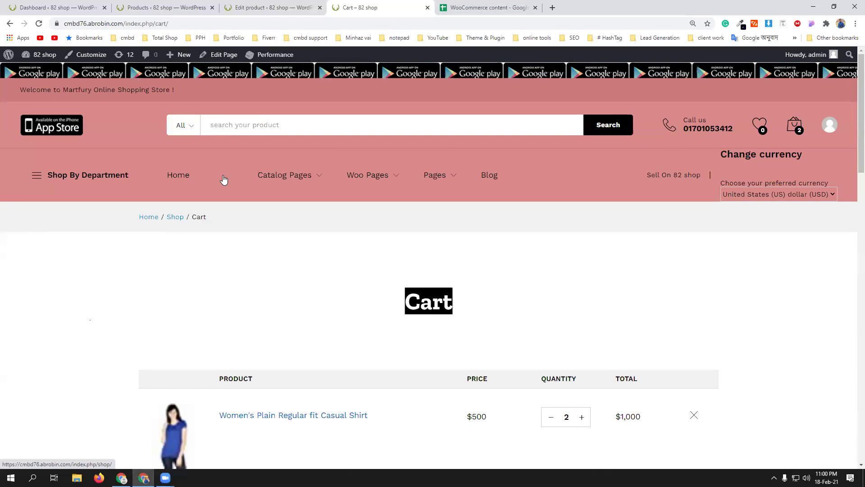
- Open the store home page in a new tab and go to the Men's Plain Regular fit Casual Shirt
middle_click(175, 180)
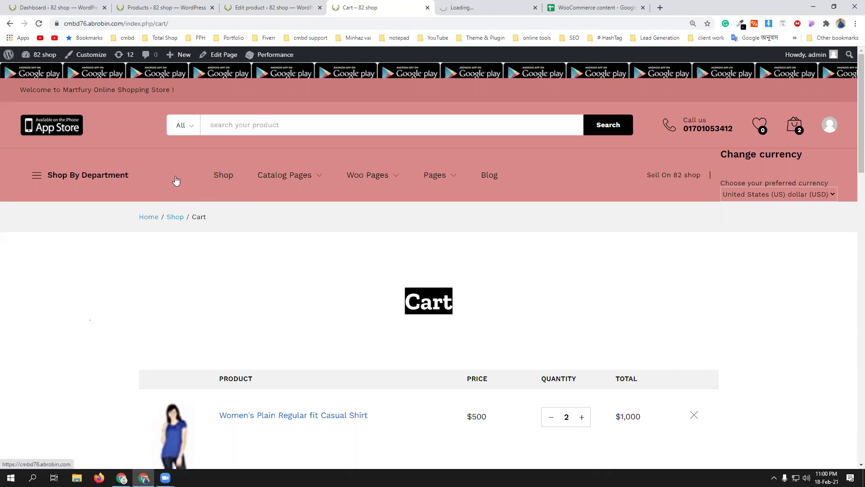
left_click(491, 8)
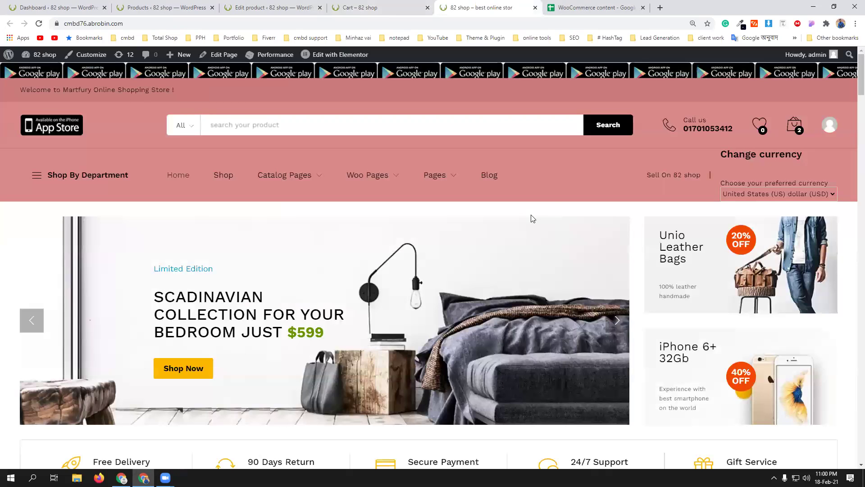
scroll(464, 271, "down", 8)
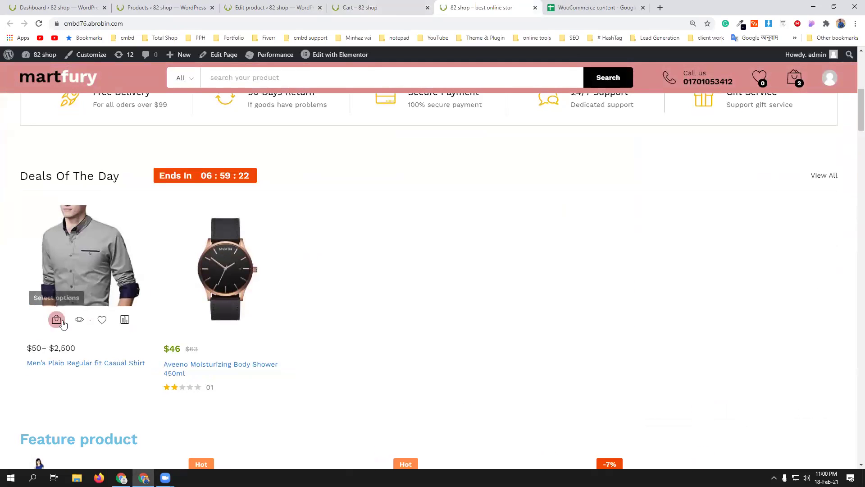
left_click(57, 320)
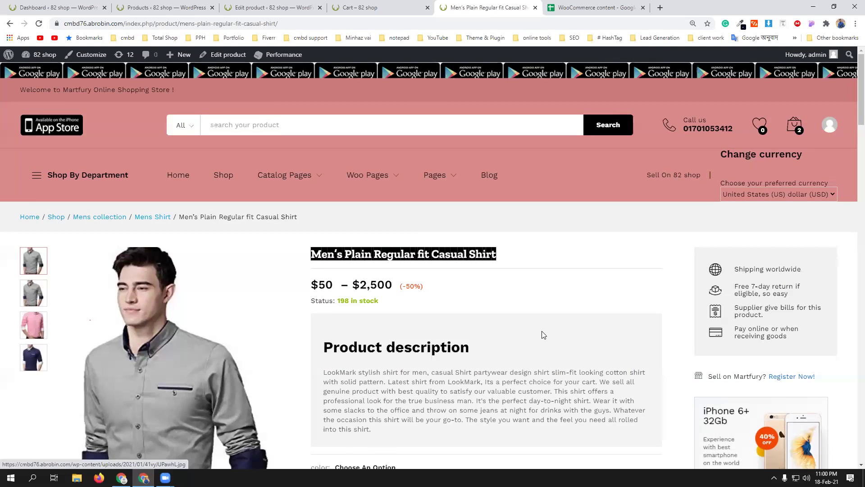
- Add the men's shirt in Black, size M to the cart and view the cart
scroll(543, 333, "down", 8)
left_click(377, 132)
left_click(372, 149)
left_click(365, 173)
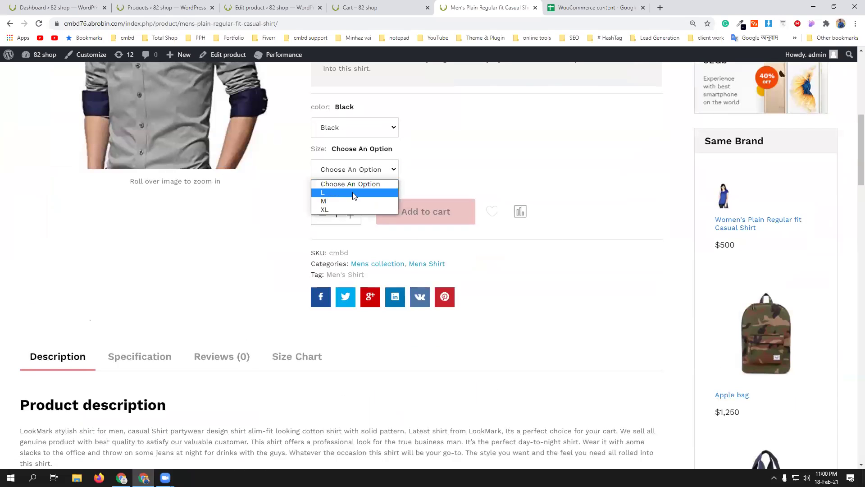
left_click(351, 201)
left_click(430, 252)
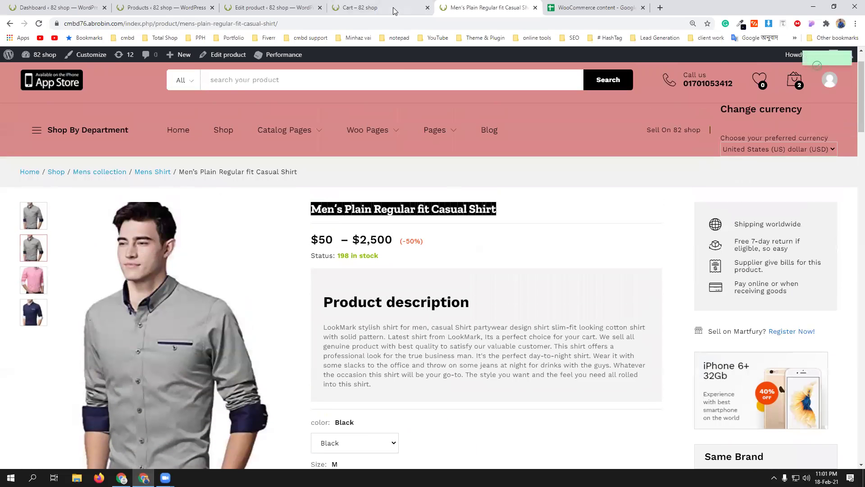
mouse_move(794, 81)
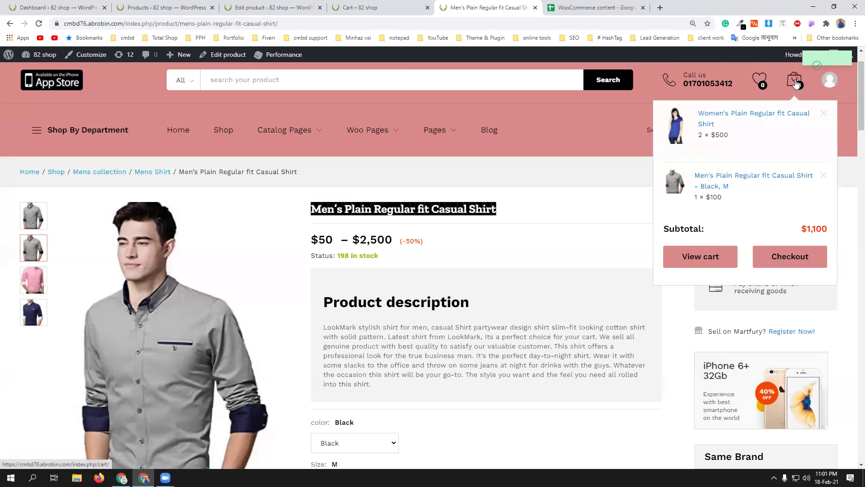
left_click(710, 262)
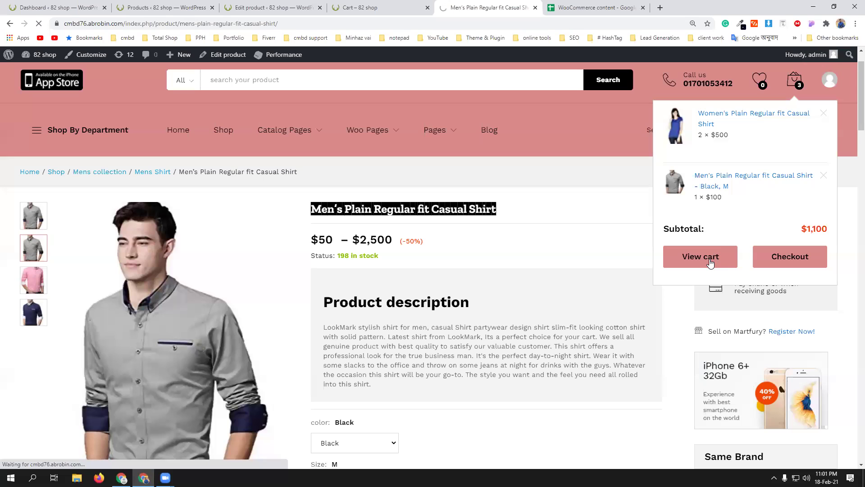
scroll(528, 268, "down", 5)
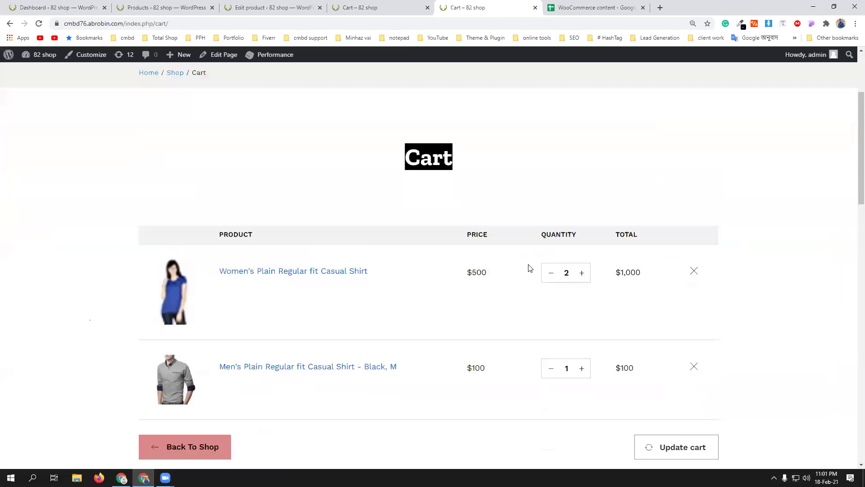
scroll(529, 268, "down", 7)
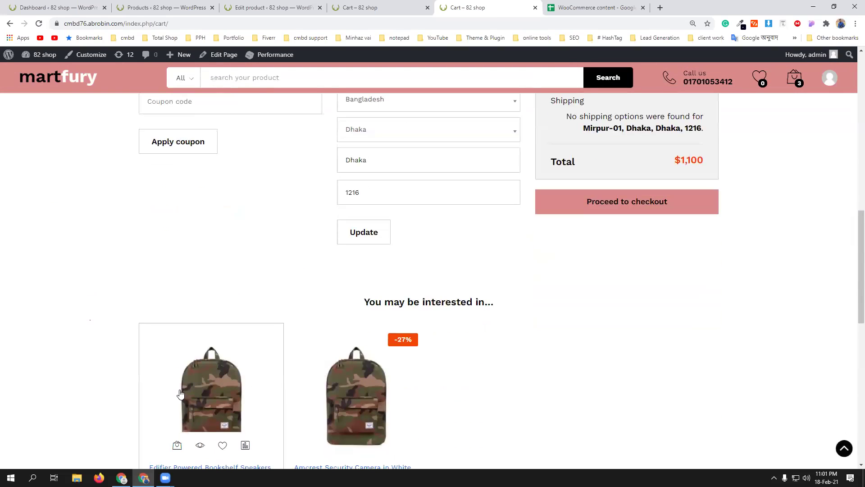
scroll(504, 289, "down", 2)
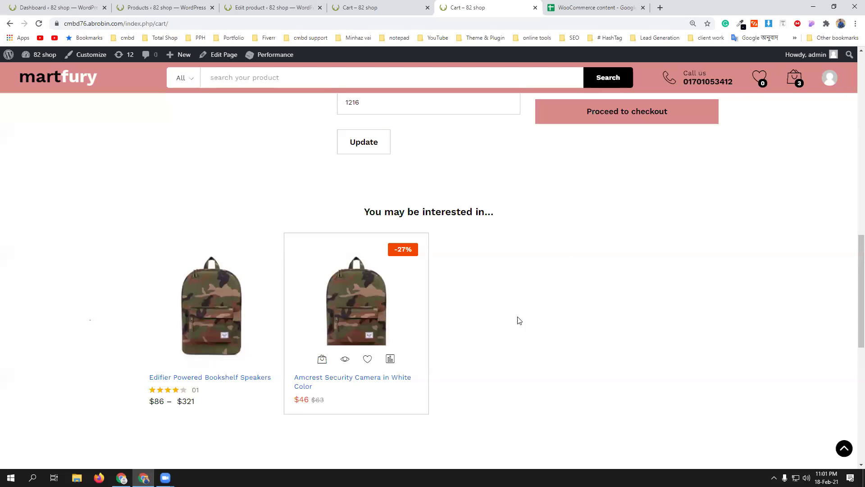
scroll(530, 320, "down", 2)
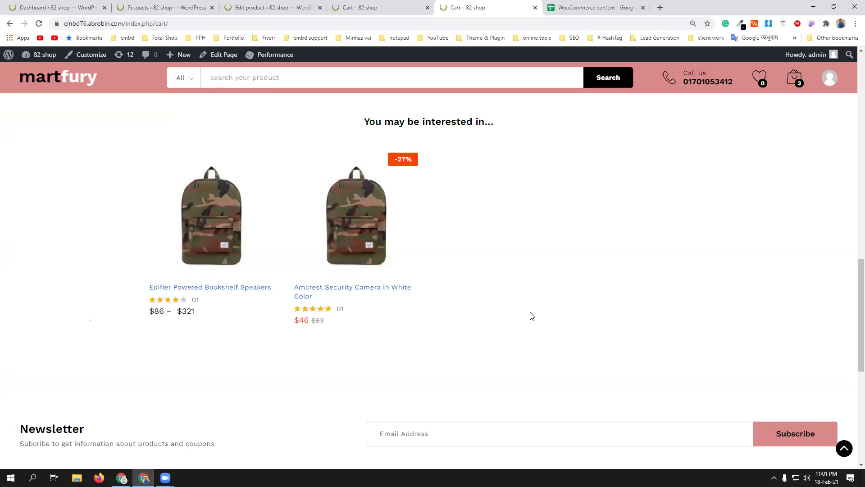
scroll(521, 311, "up", 3)
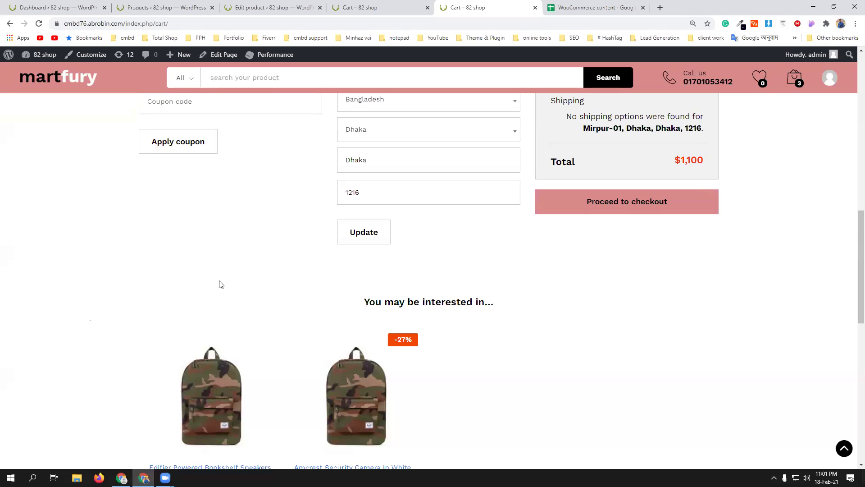
scroll(217, 283, "down", 2)
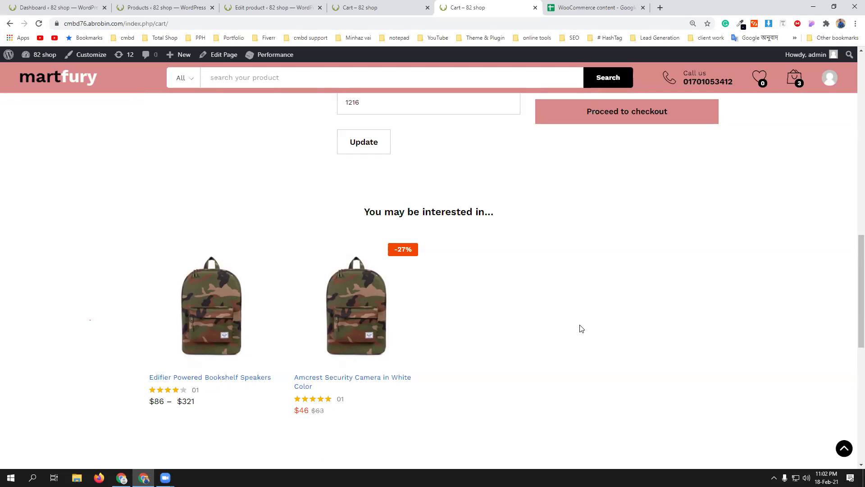
scroll(567, 323, "down", 1)
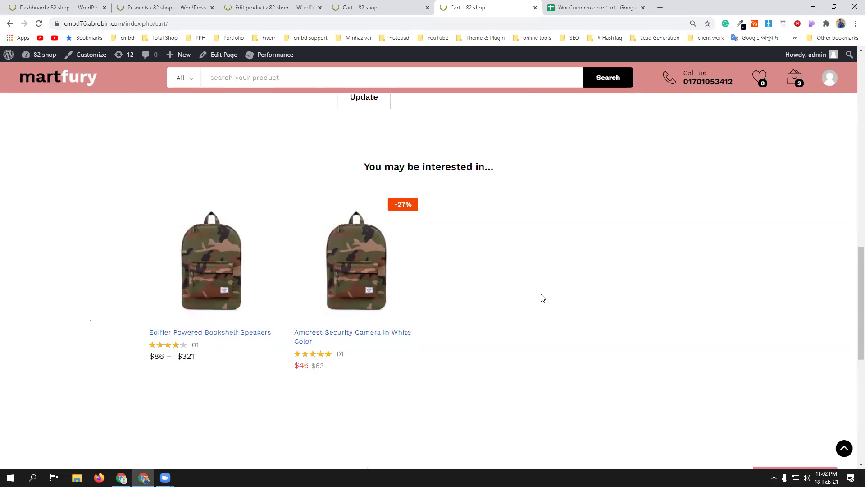
scroll(542, 297, "up", 3)
scroll(543, 298, "up", 5)
scroll(383, 282, "up", 4)
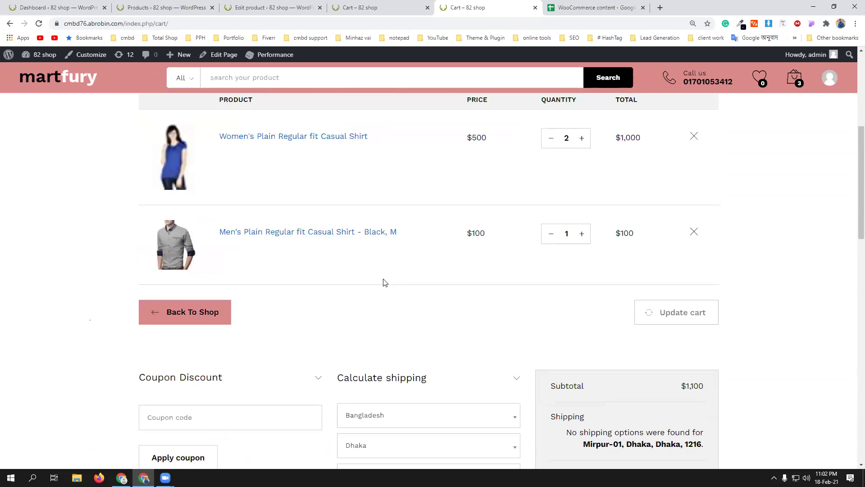
scroll(384, 282, "down", 9)
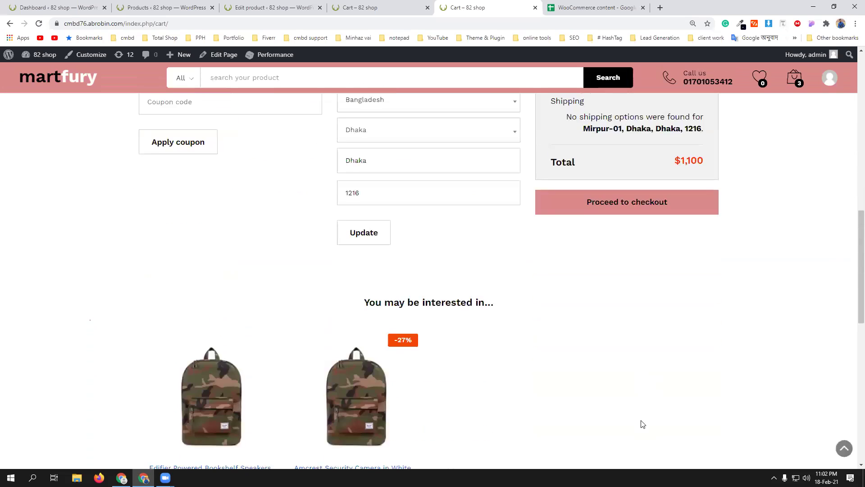
scroll(642, 423, "down", 1)
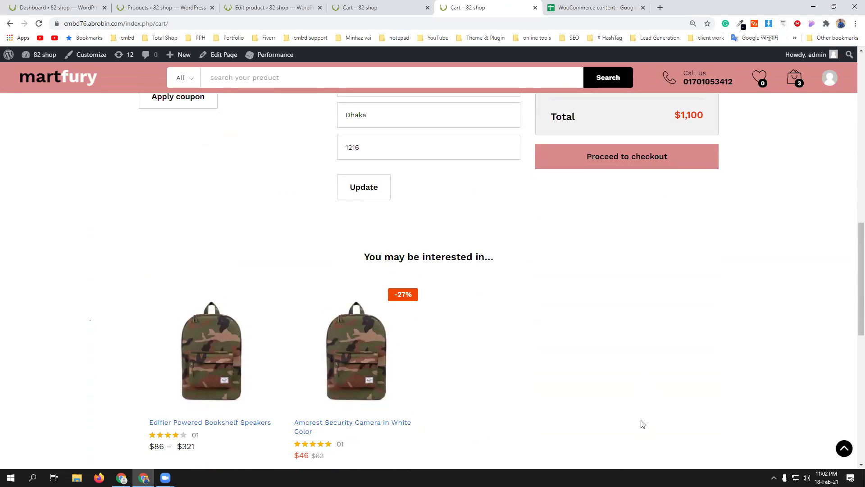
scroll(643, 424, "down", 1)
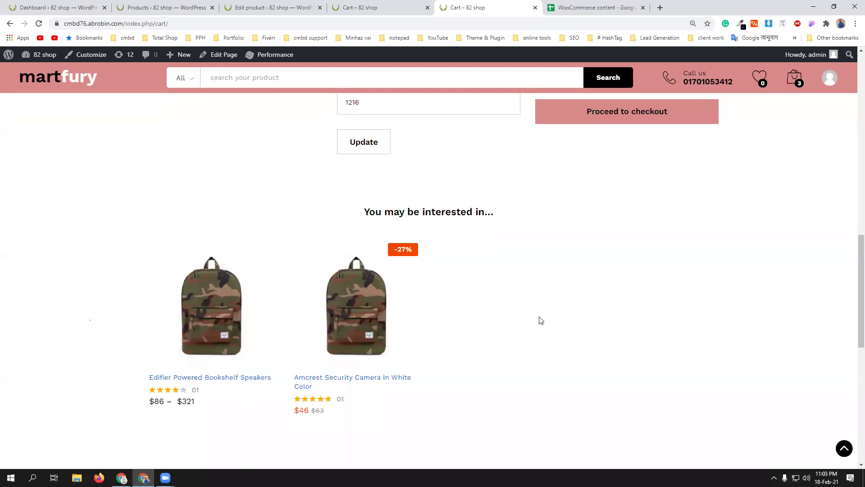
- Switch between the cart and product editor tabs to recheck the shirt's upsells and cross-sells
key("ctrl+shift+Tab")
scroll(770, 334, "down", 3)
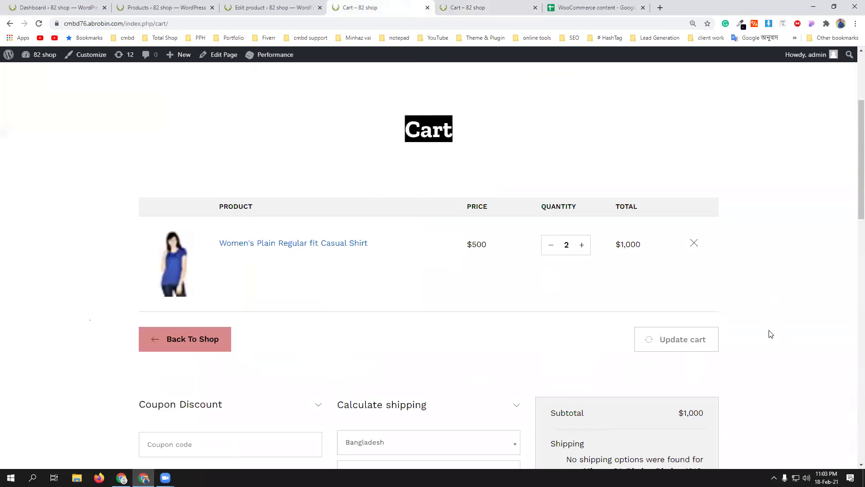
scroll(770, 334, "down", 10)
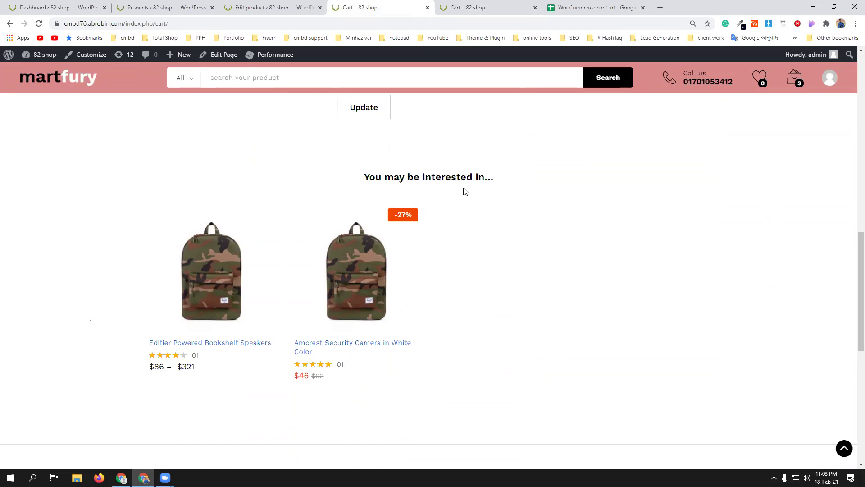
left_click(293, 5)
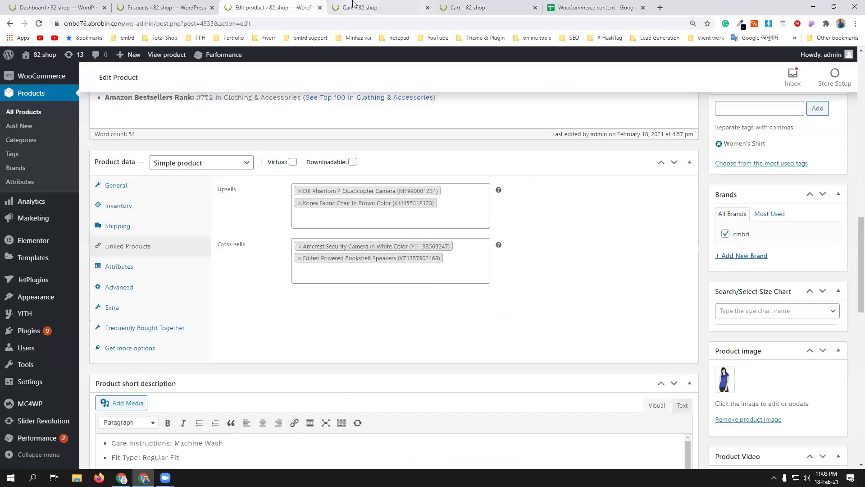
left_click(356, 7)
scroll(565, 262, "up", 10)
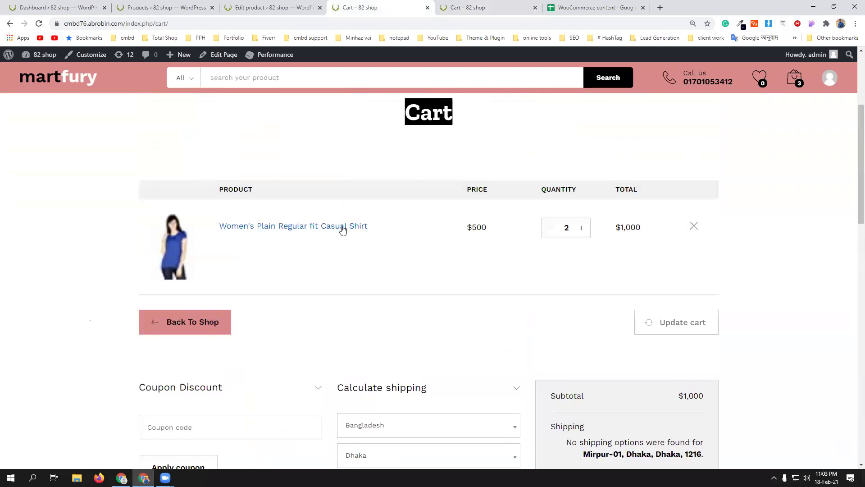
- Open the Women's Plain Regular fit Casual Shirt page from the cart in a new tab and browse it
middle_click(343, 228)
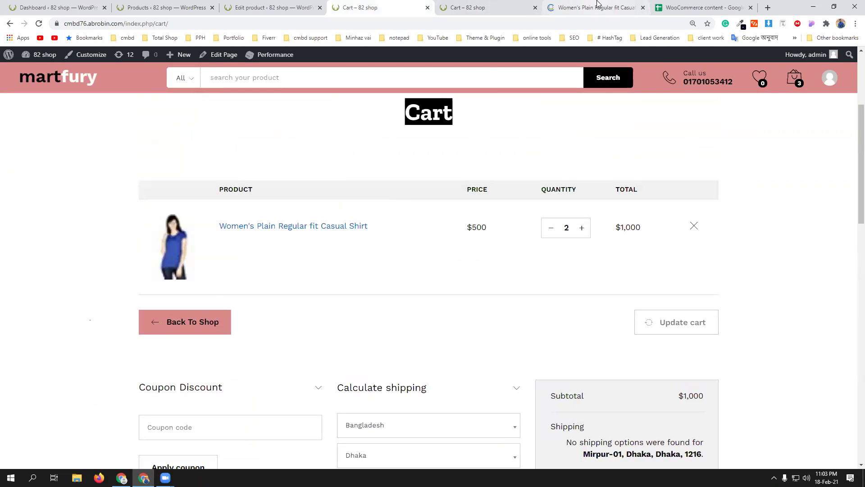
left_click(595, 7)
scroll(593, 248, "down", 8)
scroll(594, 248, "down", 6)
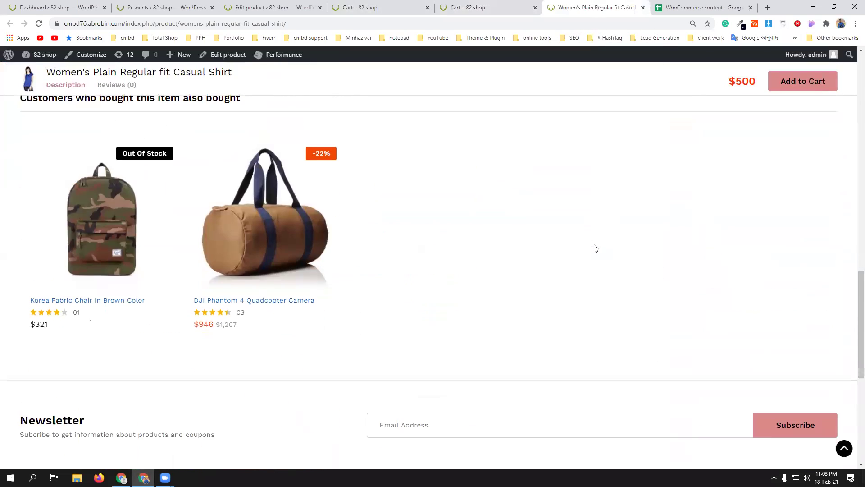
scroll(397, 230, "up", 3)
scroll(401, 256, "up", 2)
scroll(338, 221, "up", 4)
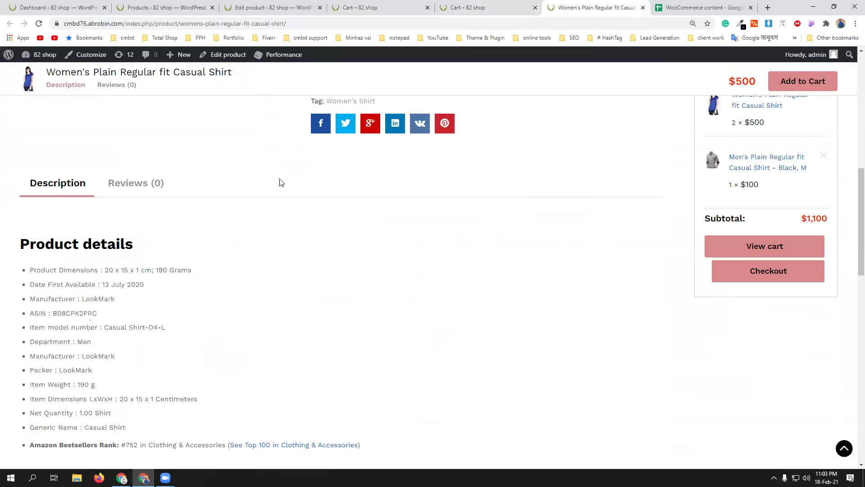
scroll(509, 226, "up", 1)
scroll(532, 252, "down", 8)
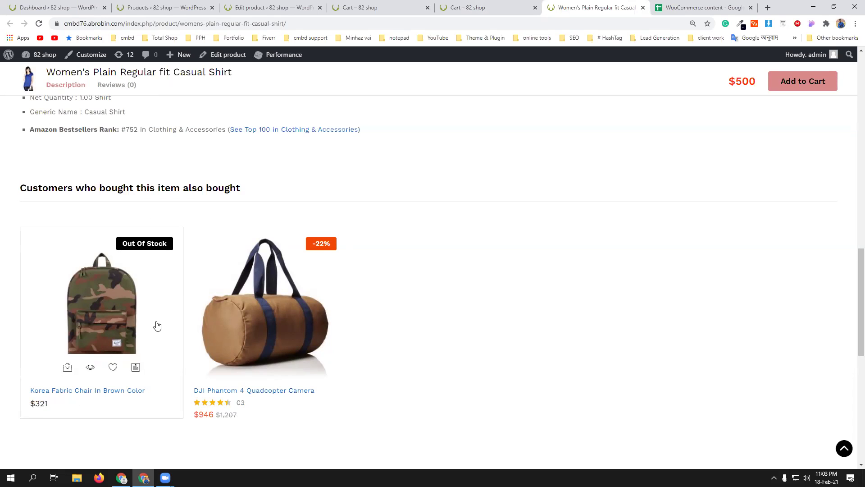
- Return to the cart and review the two women's shirts ($1,000) and Black M men's shirt ($100)
left_click(473, 5)
scroll(495, 270, "down", 3)
scroll(567, 308, "up", 4)
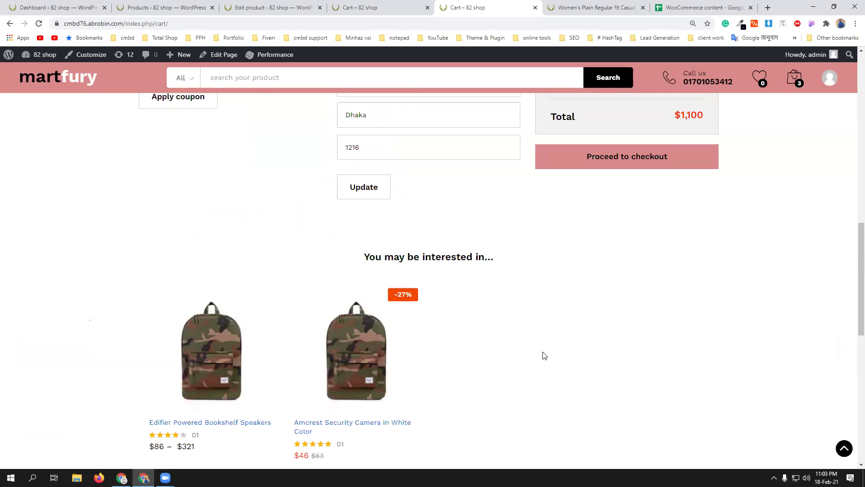
scroll(544, 355, "up", 2)
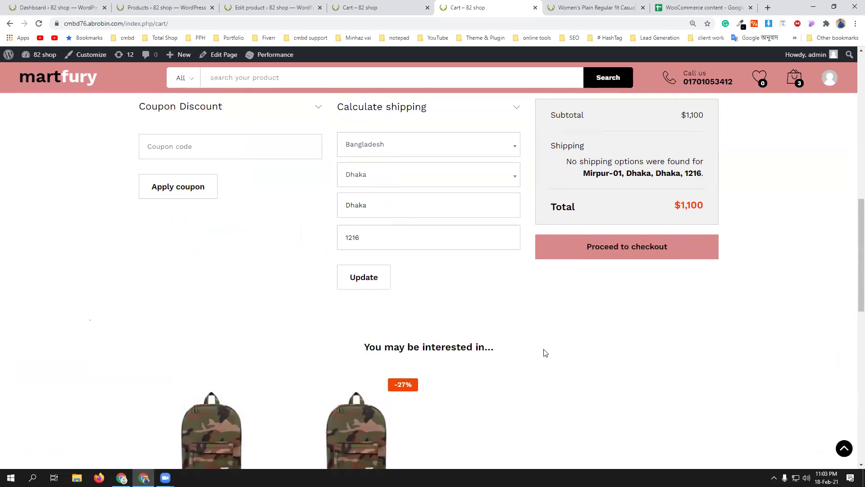
scroll(544, 353, "up", 8)
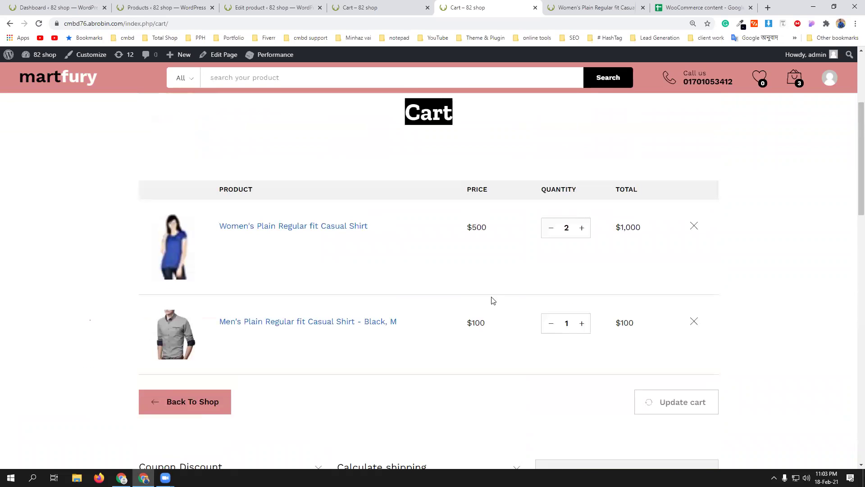
scroll(489, 286, "up", 4)
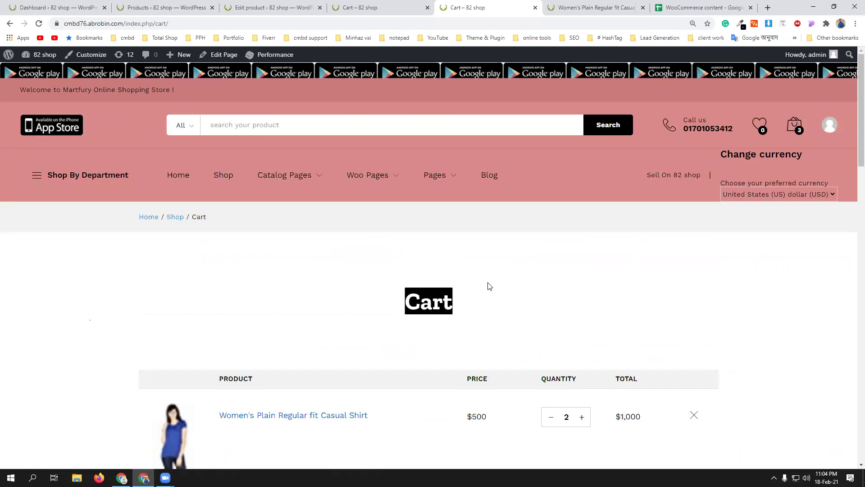
scroll(489, 286, "down", 5)
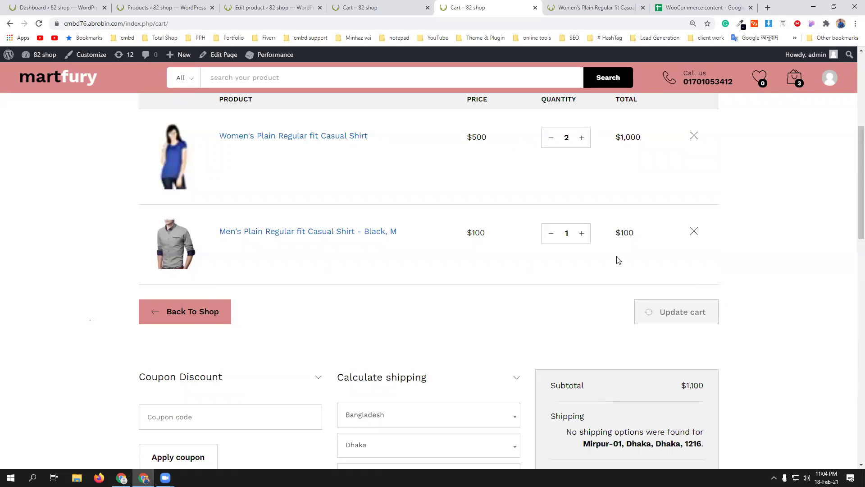
- From the dashboard, open Plugins > Add New in a new tab and switch to it
left_click(55, 8)
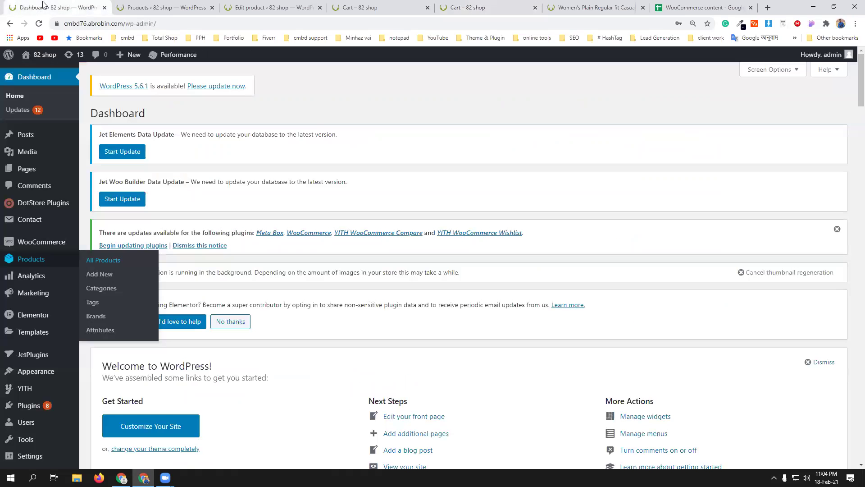
mouse_move(33, 283)
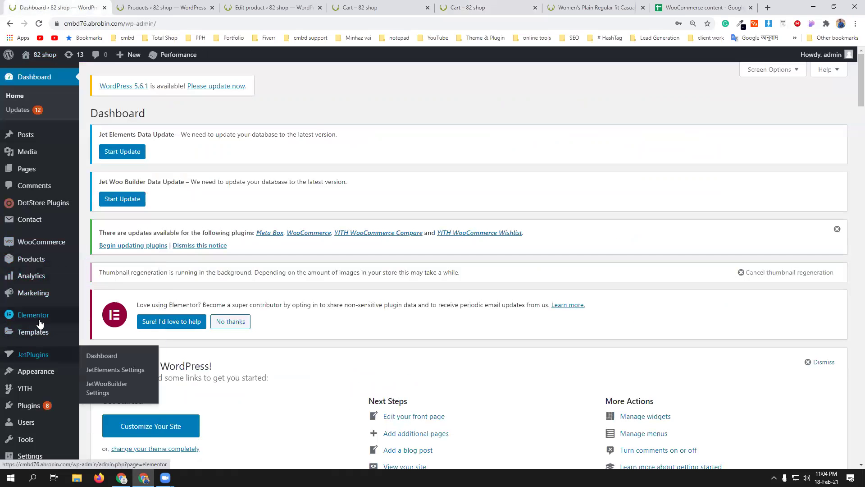
mouse_move(50, 406)
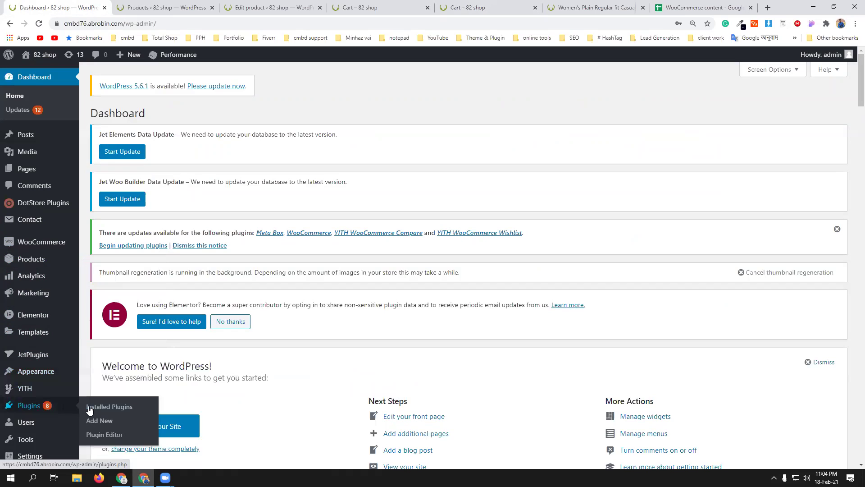
middle_click(96, 419)
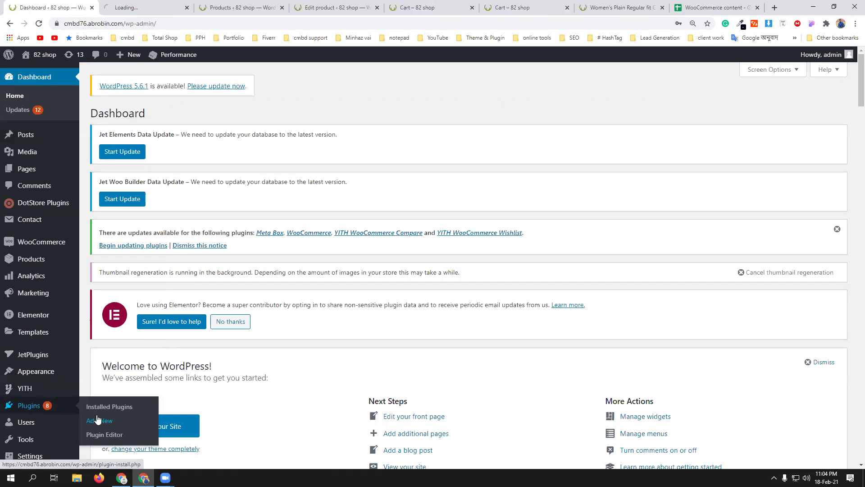
left_click(154, 5)
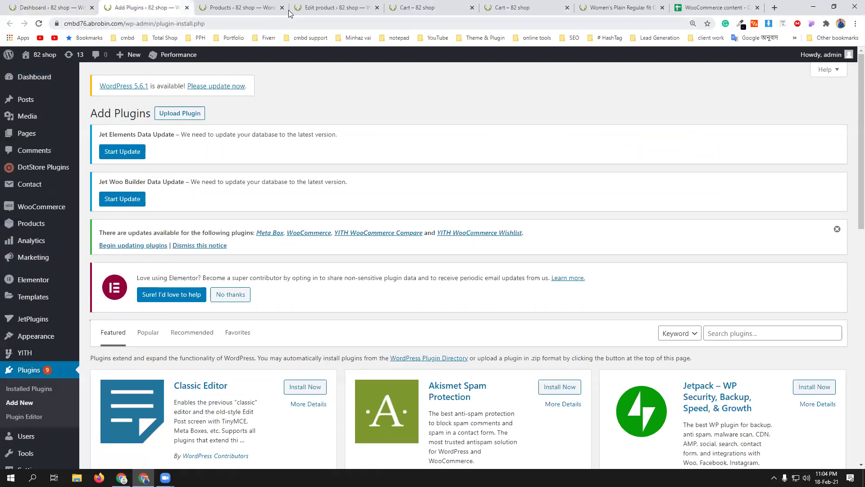
- Close the Products, Edit product and both Cart tabs, discarding the unsaved product edits
left_click(272, 8)
left_click(282, 7)
left_click(282, 7)
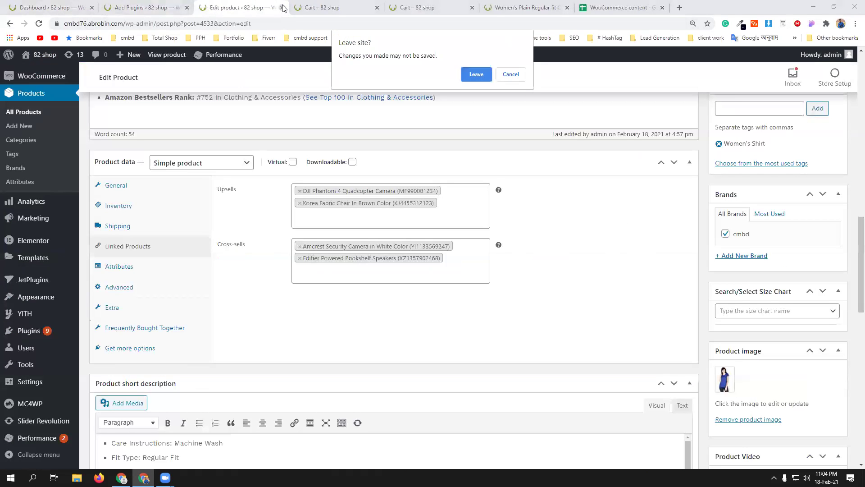
left_click(476, 76)
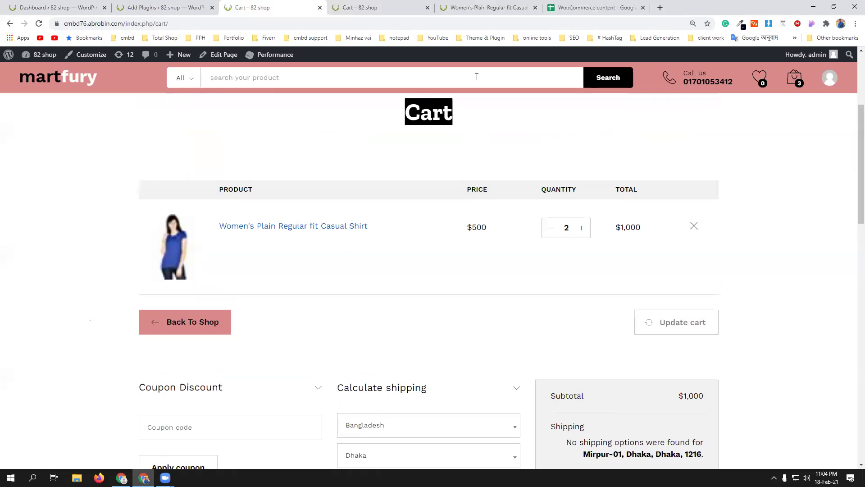
left_click(320, 8)
left_click(320, 8)
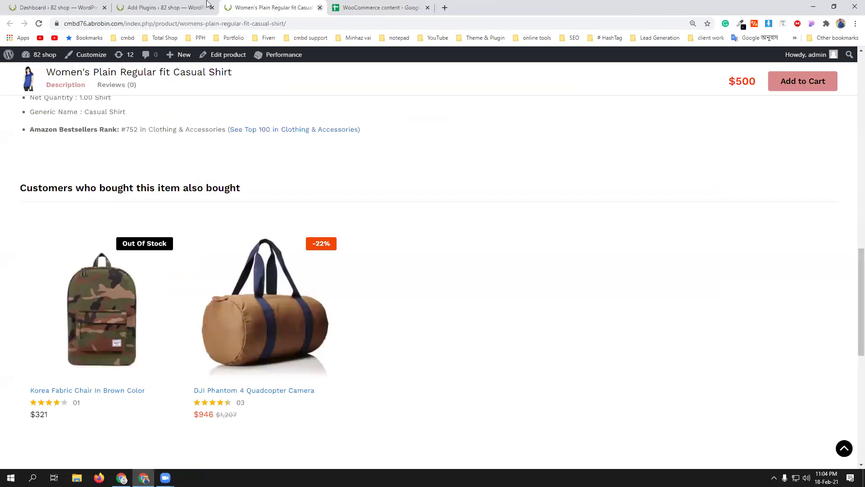
- Bring up the Upload Plugin form and its file picker
left_click(167, 8)
left_click(179, 113)
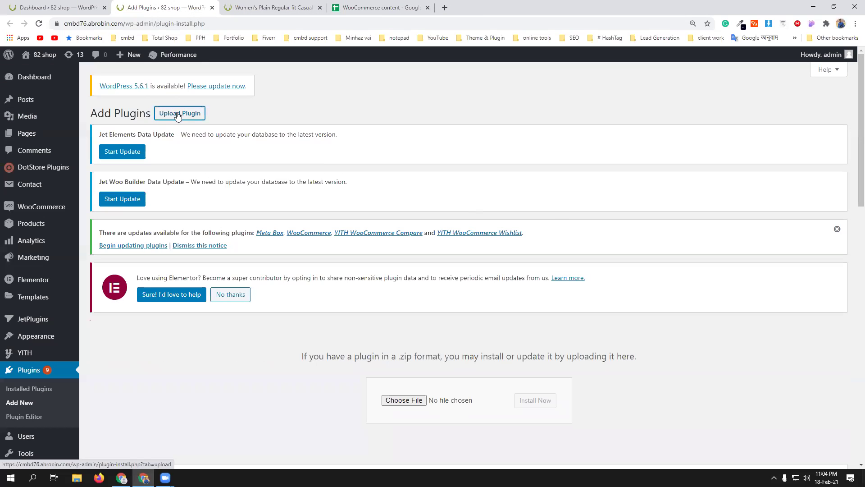
left_click(384, 406)
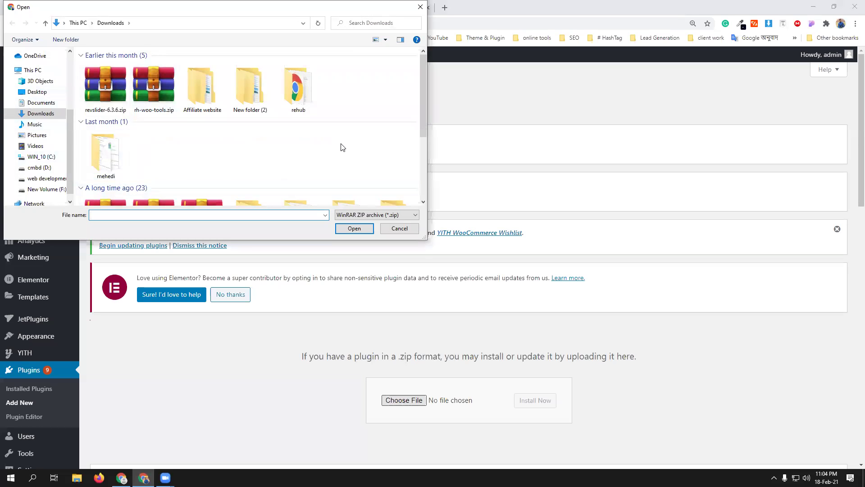
- Choose upsell-order-bump-offer-for-woocommerce.zip from Downloads > woo > woo theme _ plugin
scroll(343, 147, "down", 2)
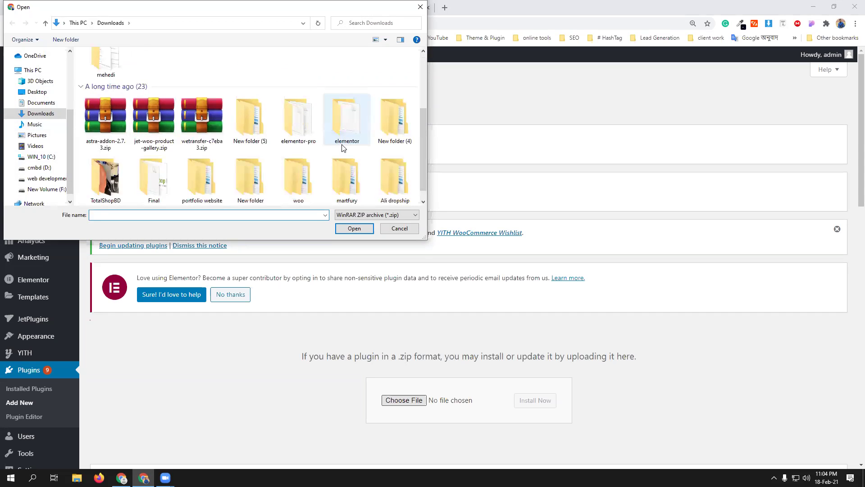
scroll(384, 158, "down", 1)
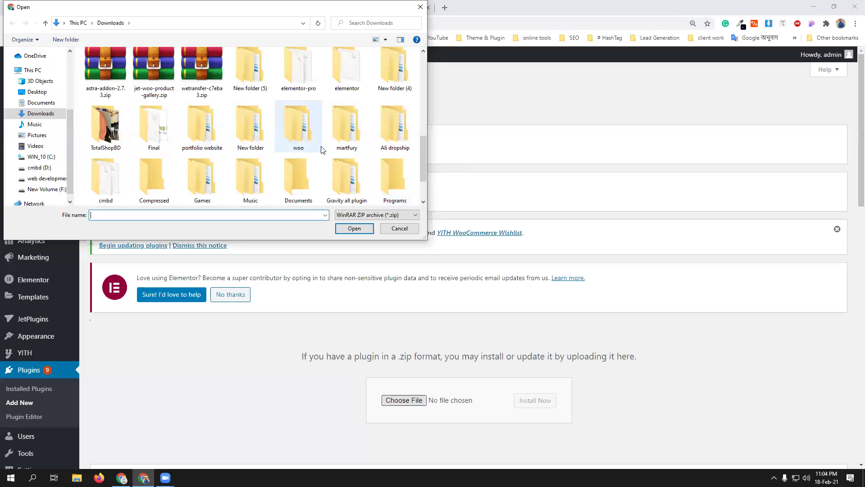
scroll(390, 177, "down", 1)
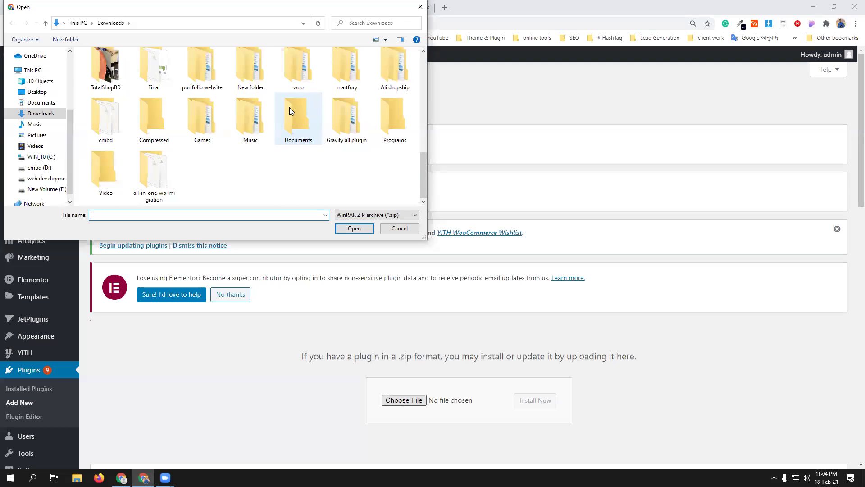
double_click(297, 79)
double_click(142, 66)
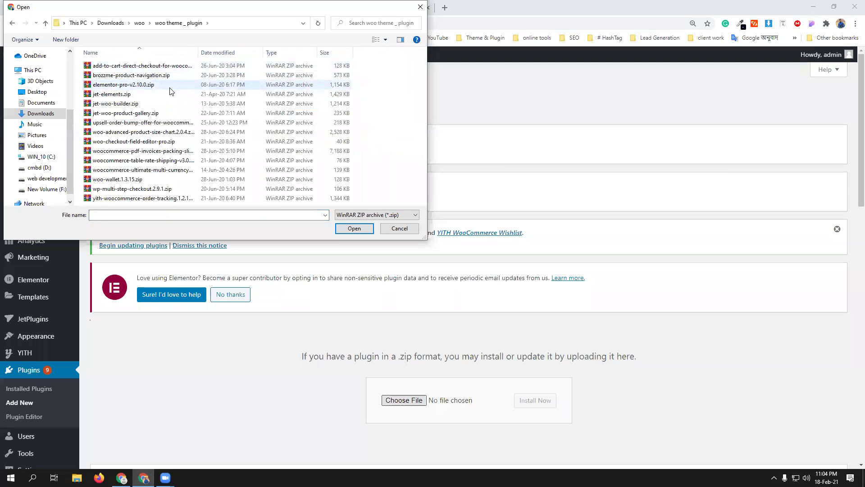
left_click(149, 124)
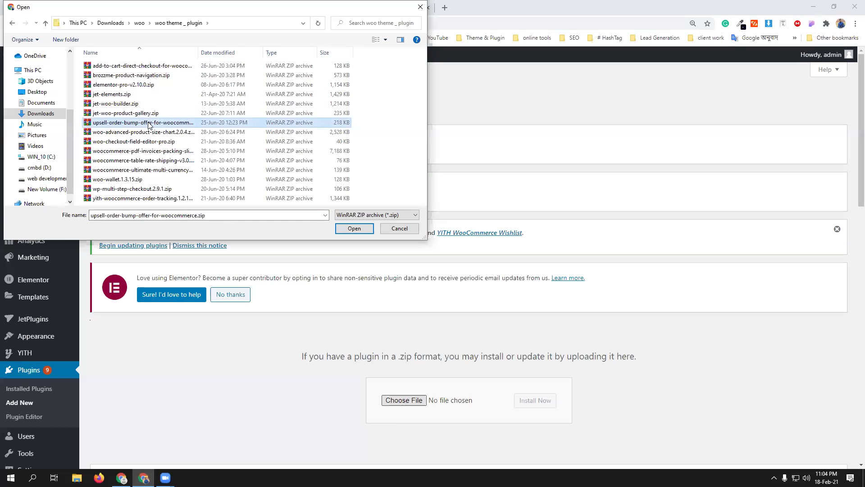
left_click(353, 228)
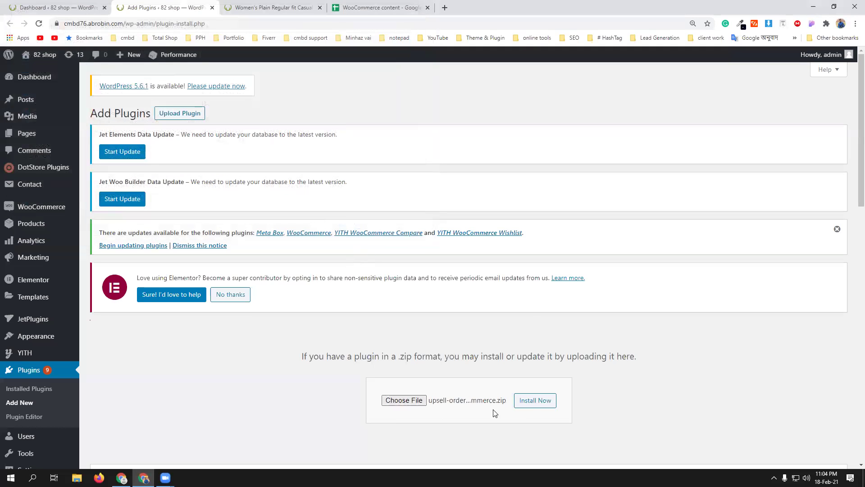
- Install and activate the upsell-order-bump-offer-for-woocommerce plugin, then check the Plugins page
left_click(534, 401)
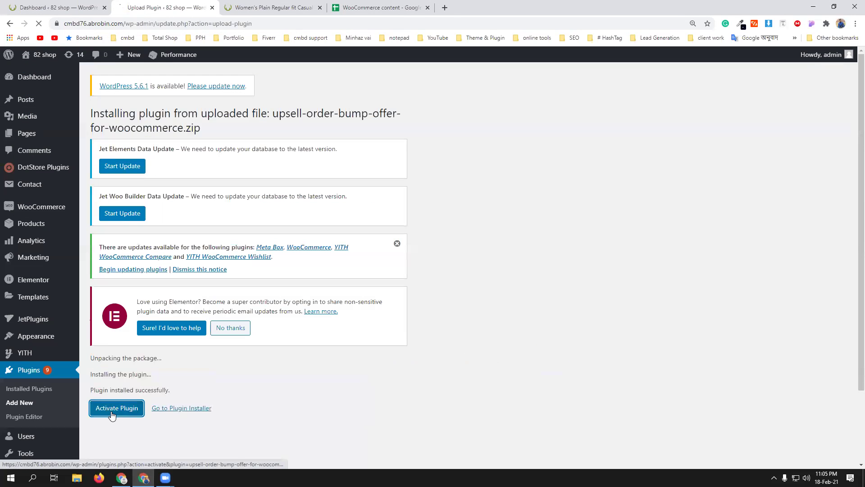
left_click(115, 411)
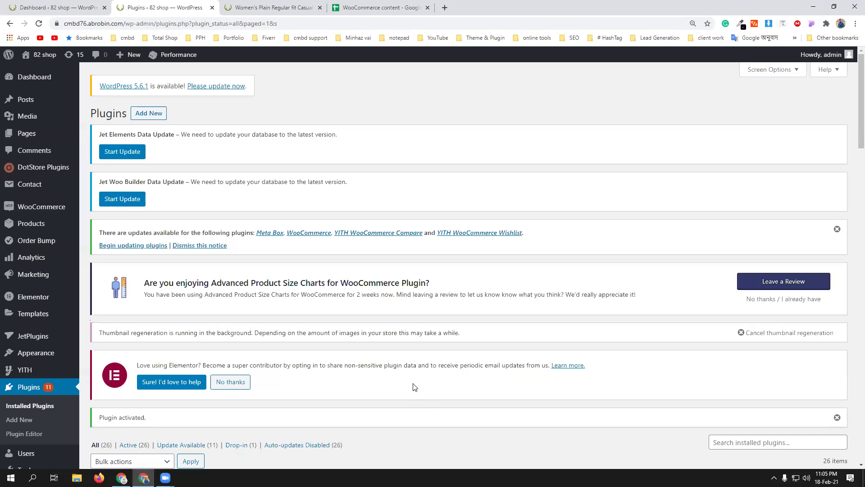
scroll(414, 387, "down", 2)
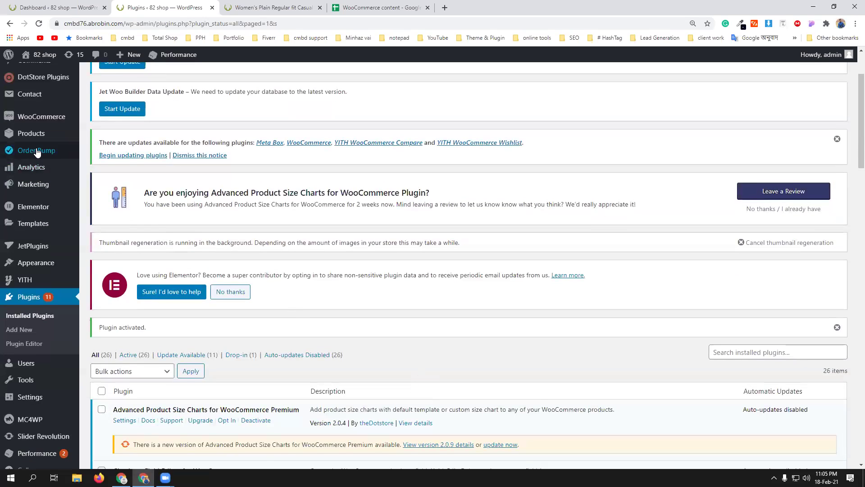
scroll(35, 148, "up", 1)
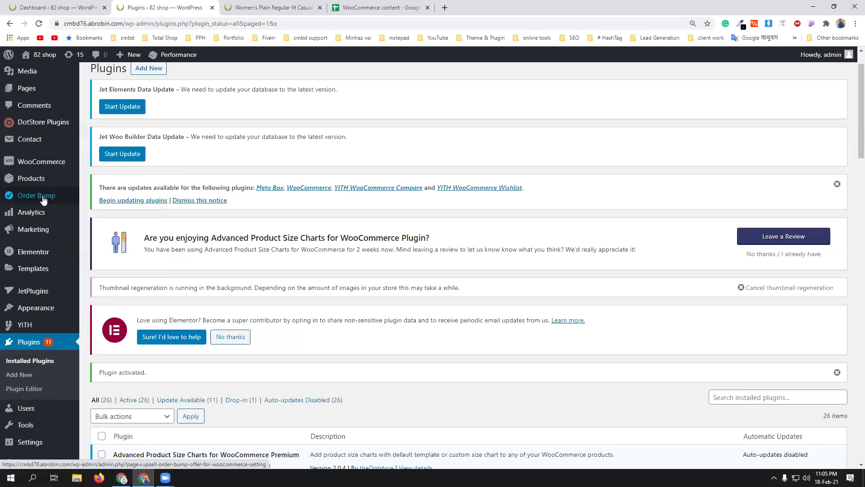
- Go to Order Bump in the admin sidebar and view its Order Bumps List
left_click(42, 199)
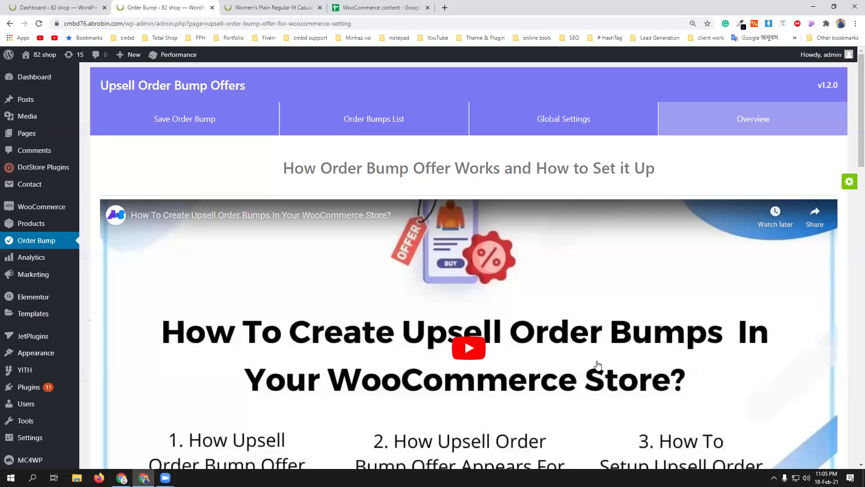
scroll(468, 325, "down", 2)
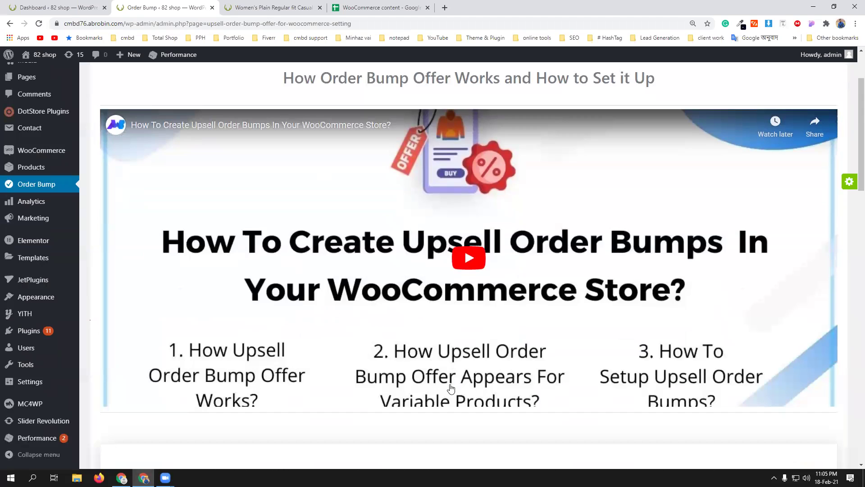
scroll(530, 301, "up", 2)
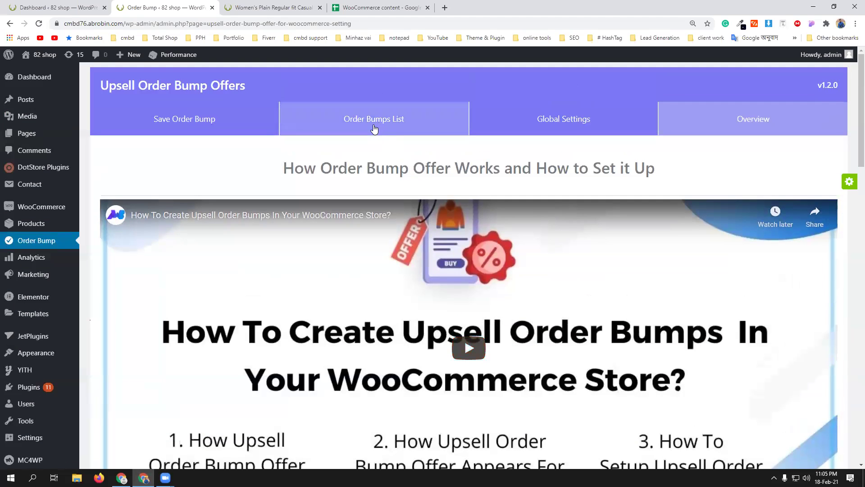
left_click(373, 127)
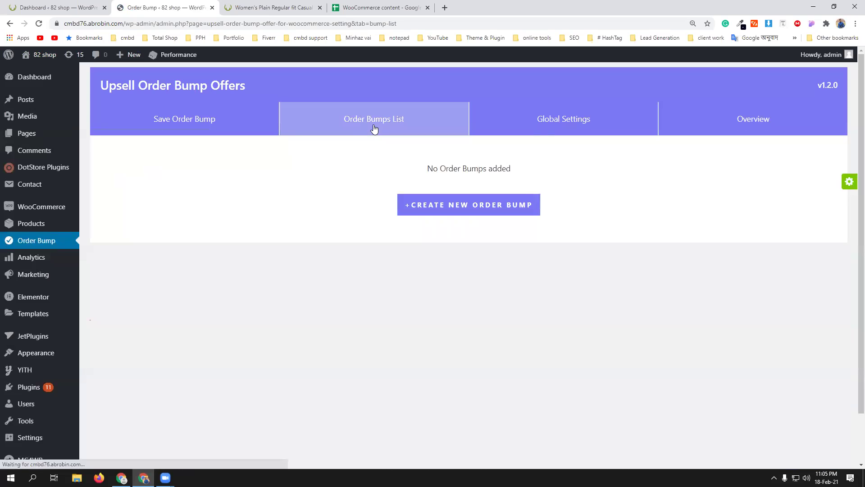
- Start a new order bump and rename it cmbd82
left_click(173, 121)
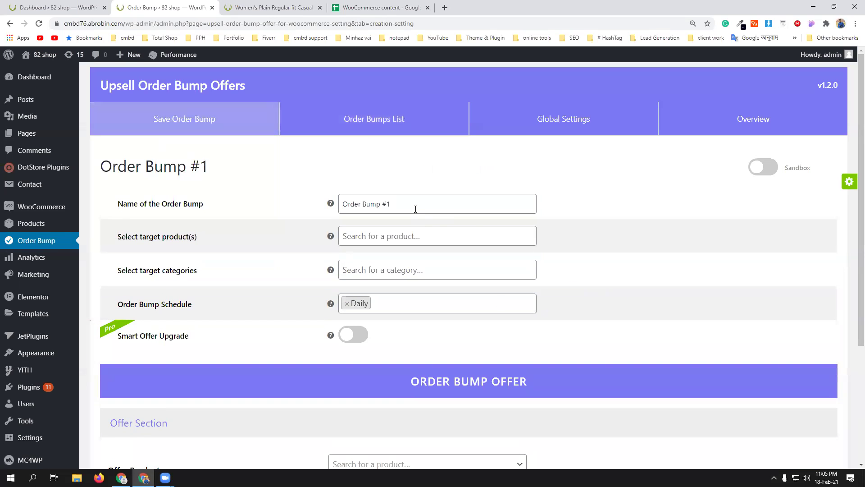
double_click(413, 204)
triple_click(413, 204)
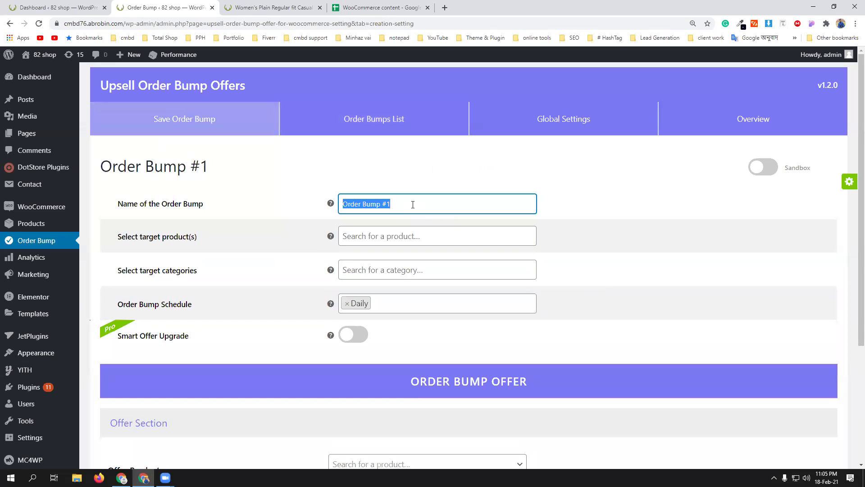
type("cmbd82")
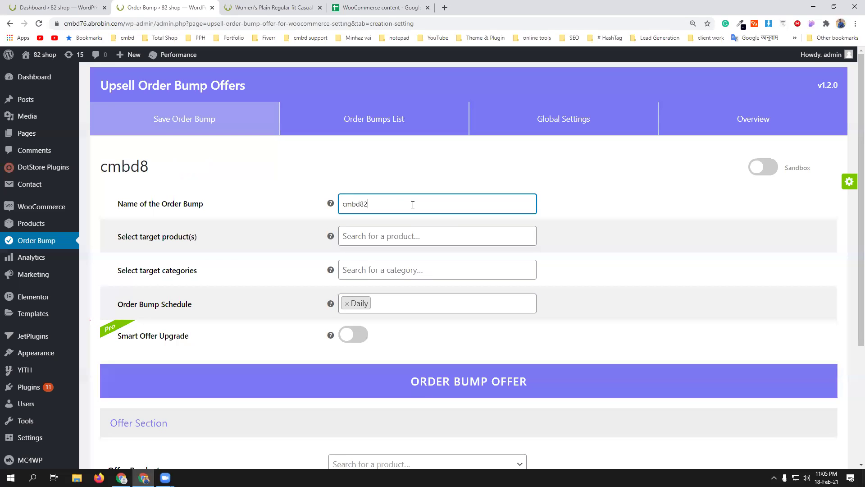
- Look up the shirt's name on its product page, then try and clear a 'woma' target-product search
left_click(403, 240)
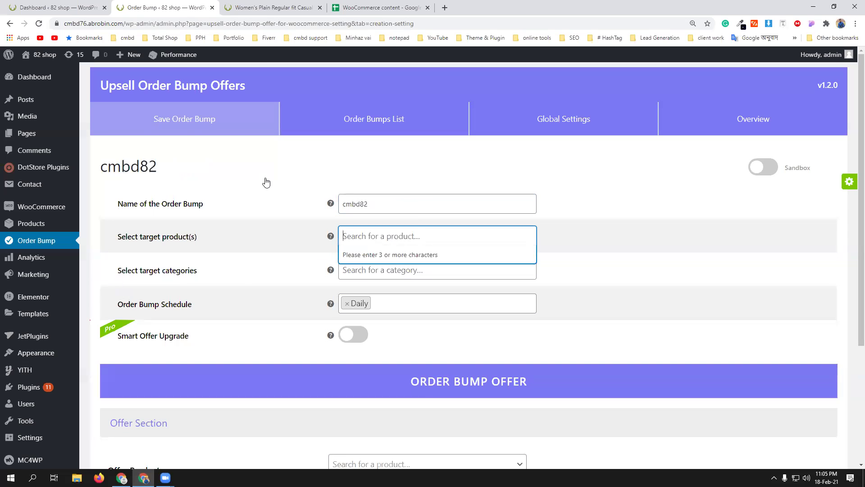
left_click(266, 7)
scroll(227, 201, "up", 12)
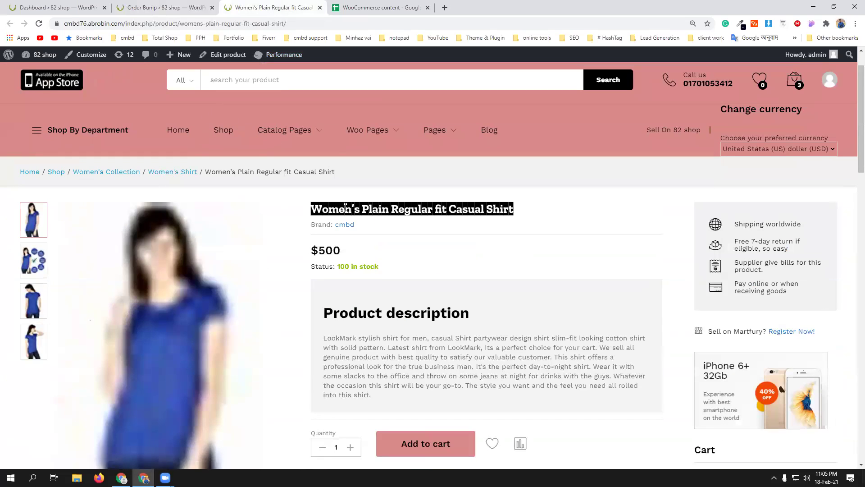
left_click(165, 8)
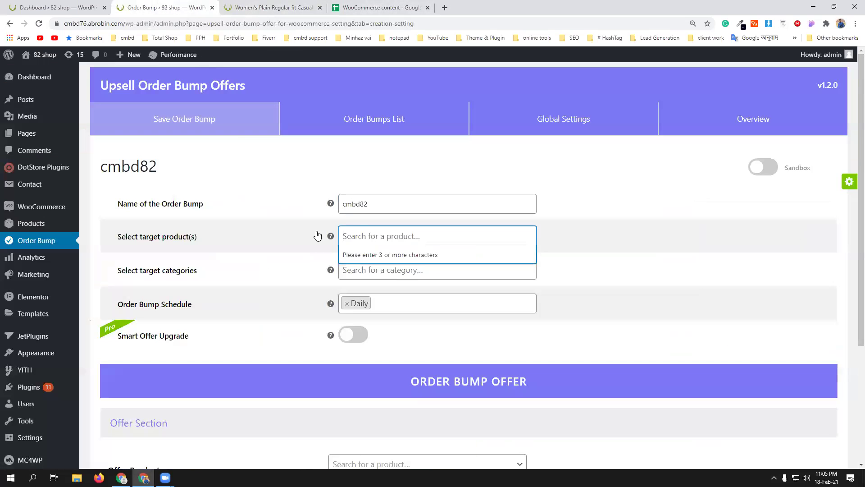
type("woma")
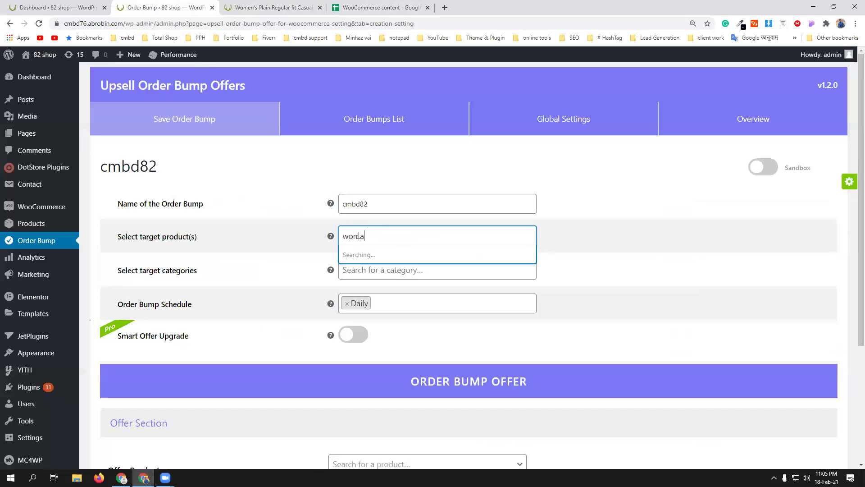
key("BackSpace")
key("BackSpace")
key("BackSpace")
key("BackSpace")
- Copy the Men's Plain Regular fit Casual Shirt name from the All Products list
left_click(78, 6)
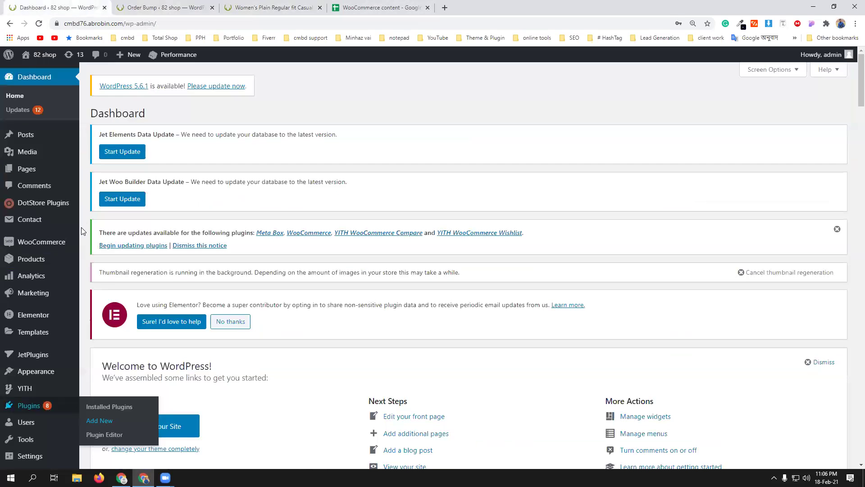
mouse_move(31, 258)
middle_click(104, 260)
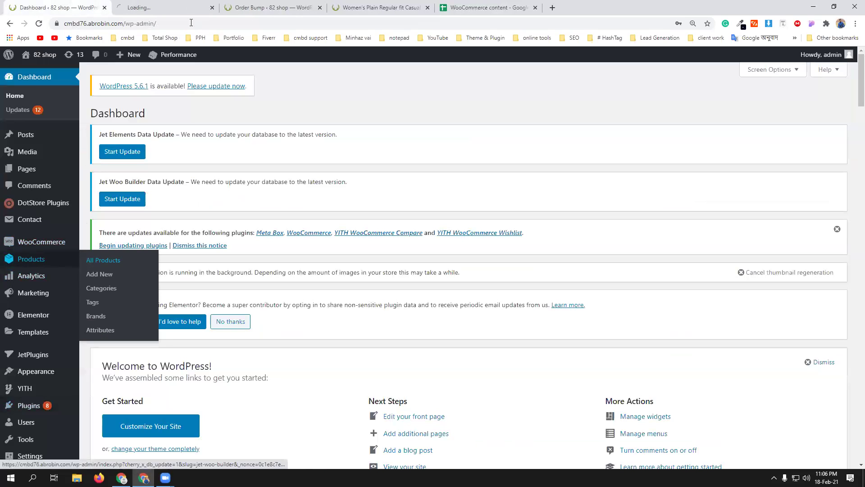
left_click(171, 8)
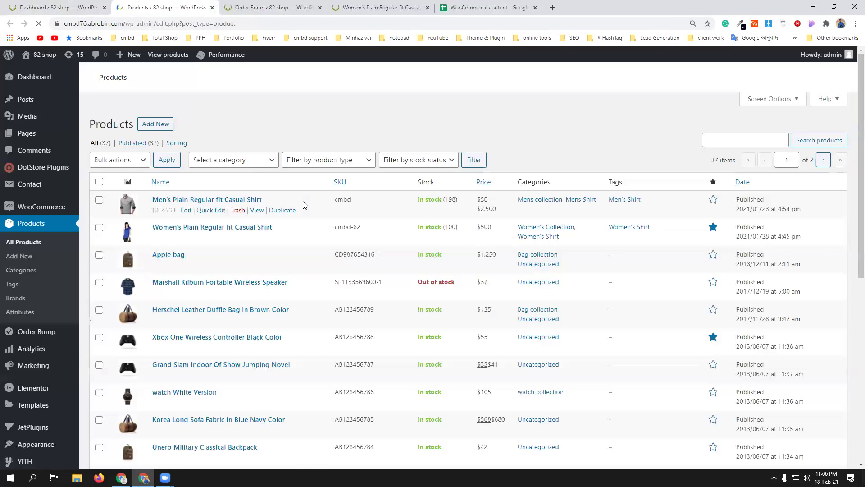
scroll(194, 351, "down", 3)
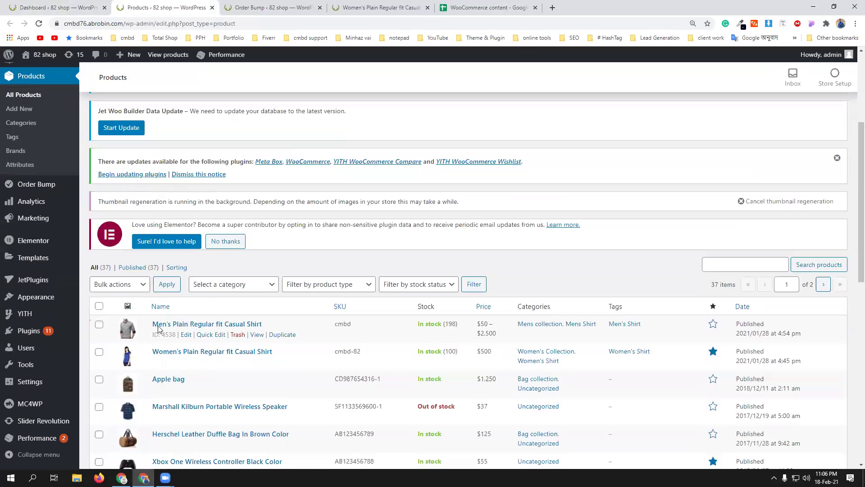
left_click_drag(150, 323, 213, 325)
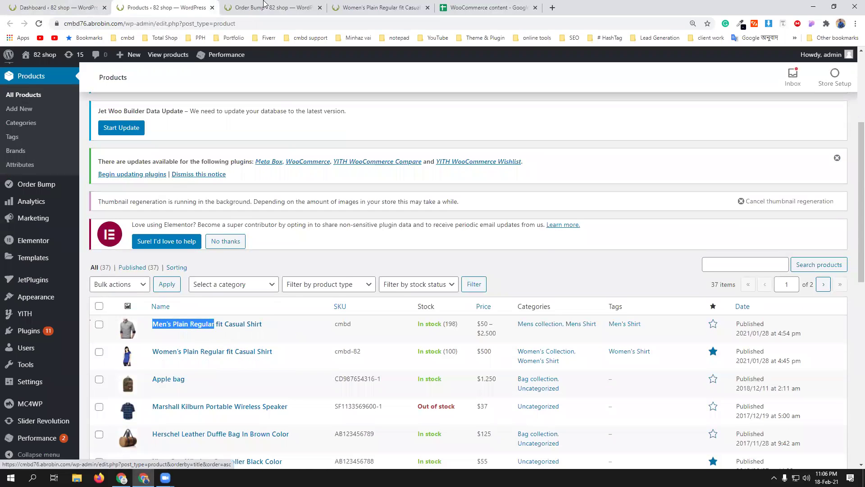
left_click(270, 8)
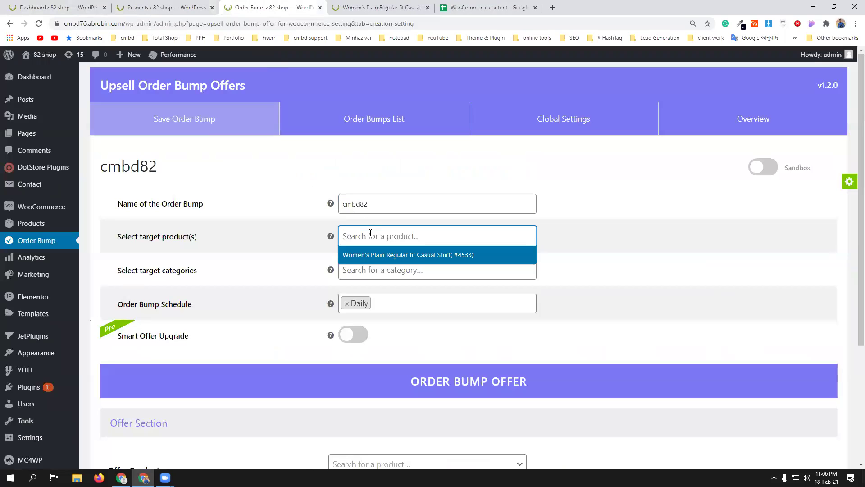
- Set the target product to Men's Plain Regular fit Casual Shirt - Black, M, with no category
type("Men’s Plain Regular")
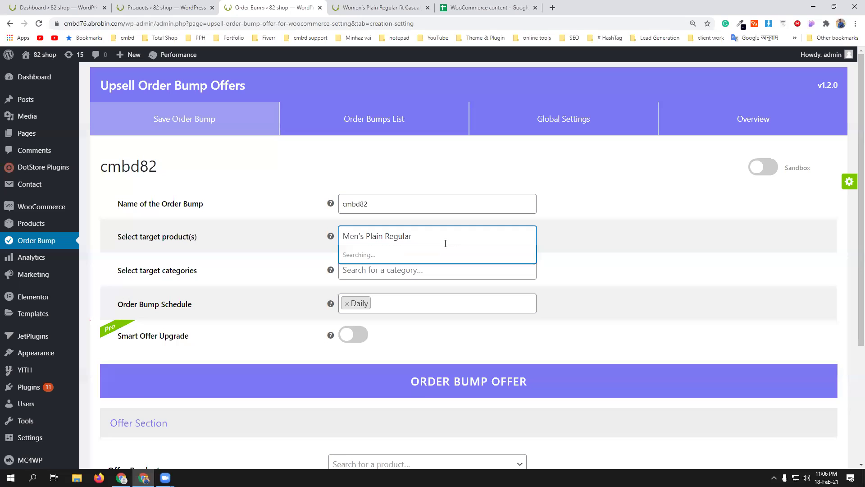
key("BackSpace")
key("BackSpace")
key("BackSpace")
key("BackSpace")
key("BackSpace")
key("BackSpace")
key("BackSpace")
key("BackSpace")
key("BackSpace")
key("BackSpace")
key("BackSpace")
key("BackSpace")
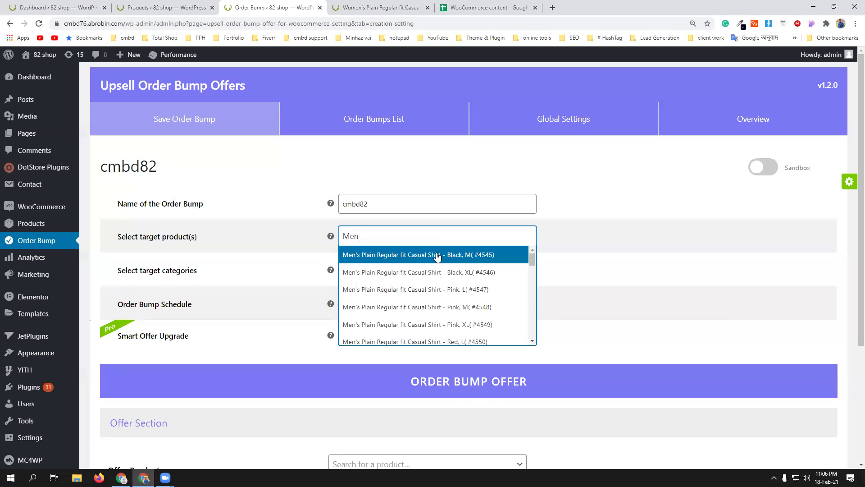
left_click(438, 255)
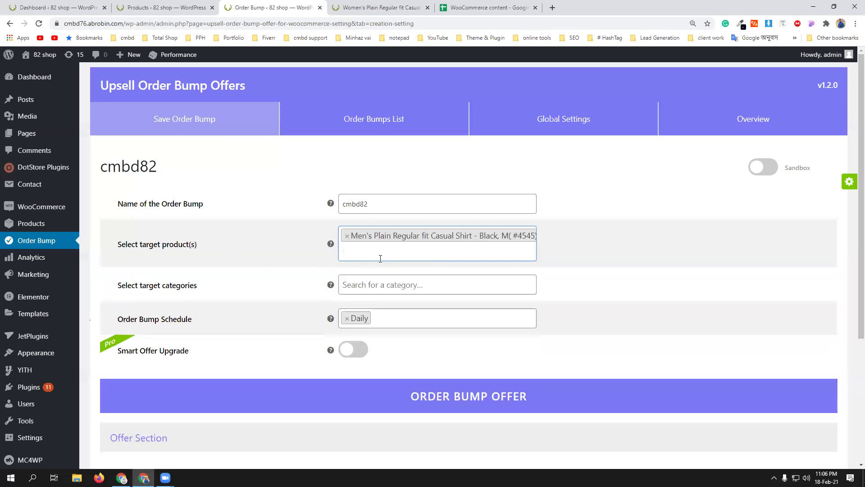
left_click(392, 287)
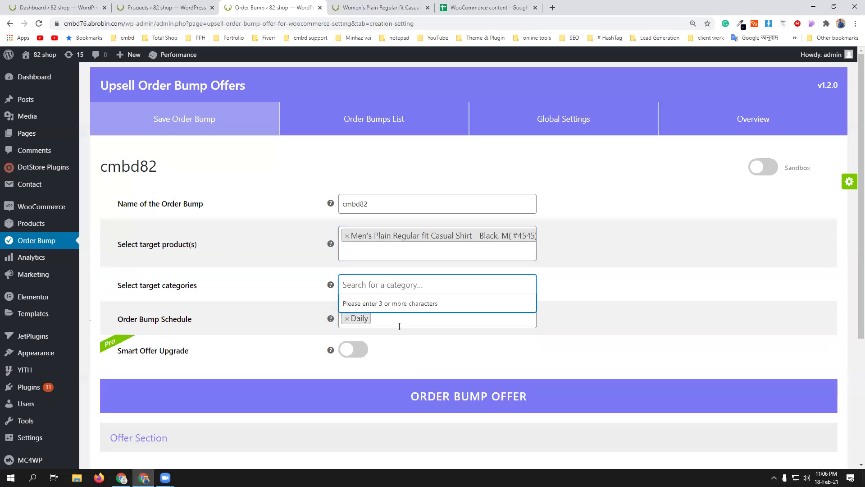
left_click(428, 357)
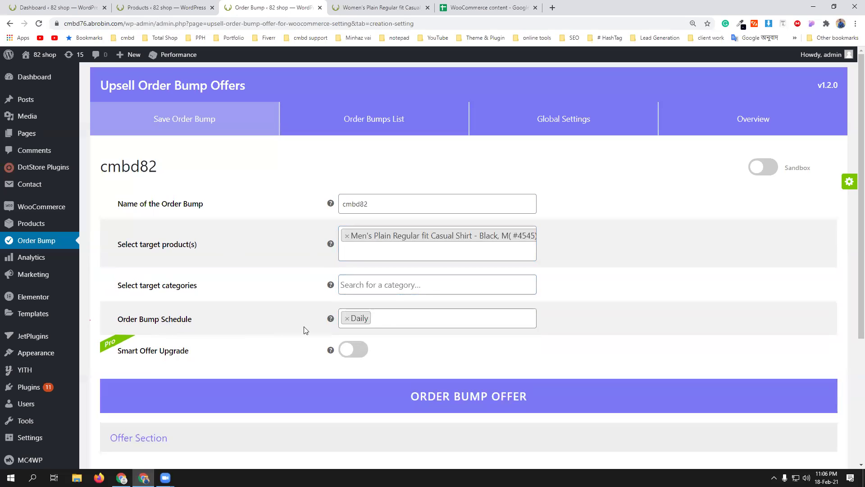
- Keep the order bump schedule on Daily and review the Offer Section fields
left_click(397, 323)
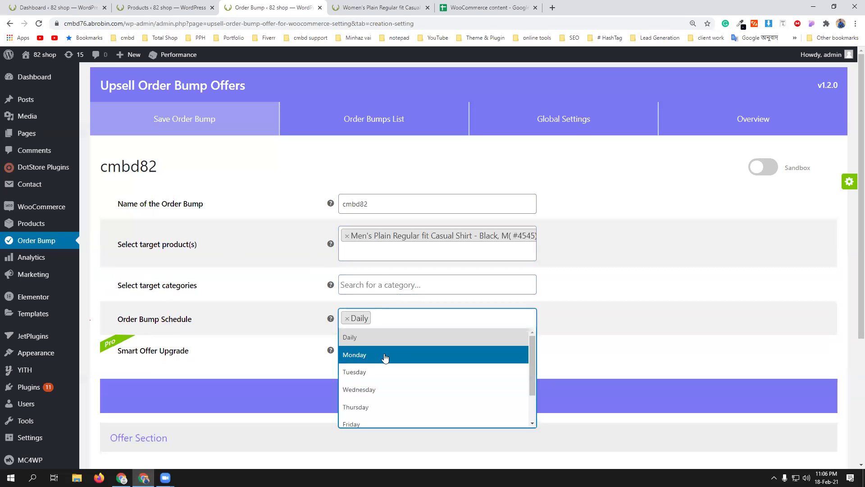
scroll(385, 357, "down", 2)
scroll(385, 357, "up", 2)
left_click(610, 362)
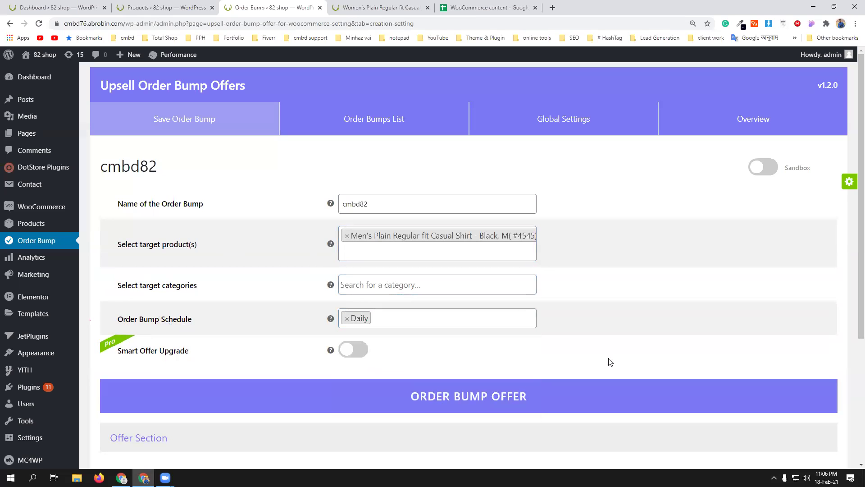
scroll(458, 353, "down", 2)
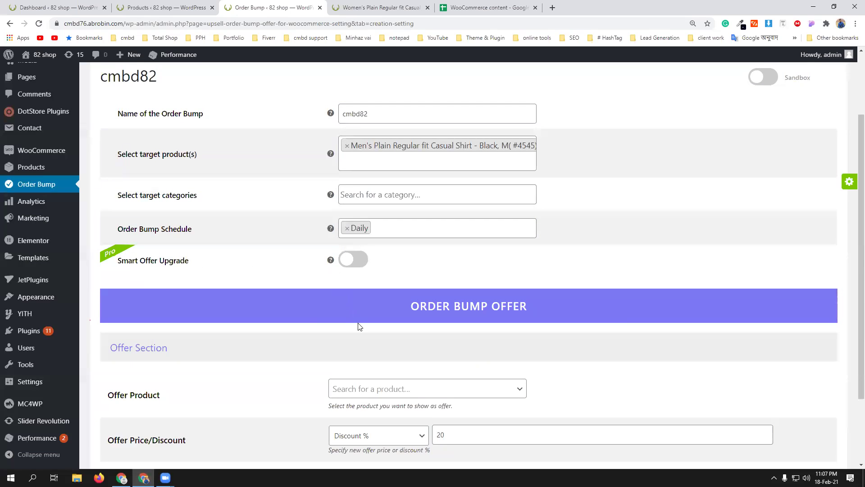
scroll(360, 326, "up", 2)
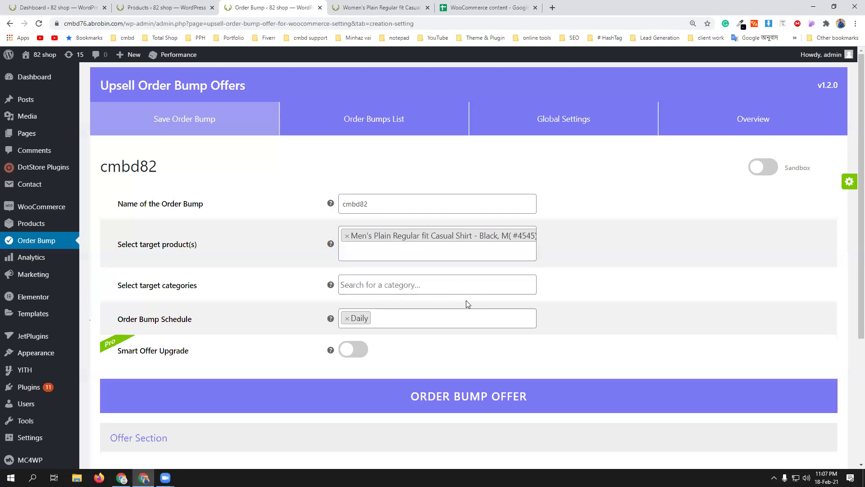
scroll(467, 304, "down", 2)
- Choose Women's Plain Regular fit Casual Shirt (#4533) as the offer product
scroll(468, 298, "down", 2)
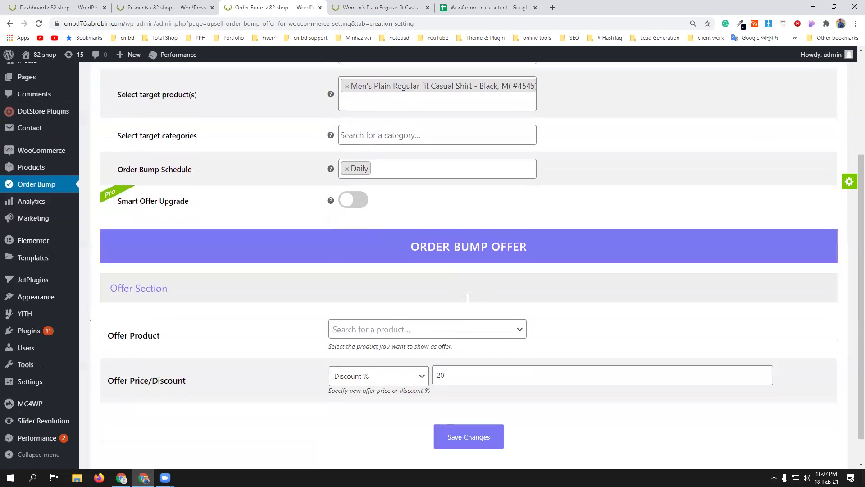
left_click(432, 306)
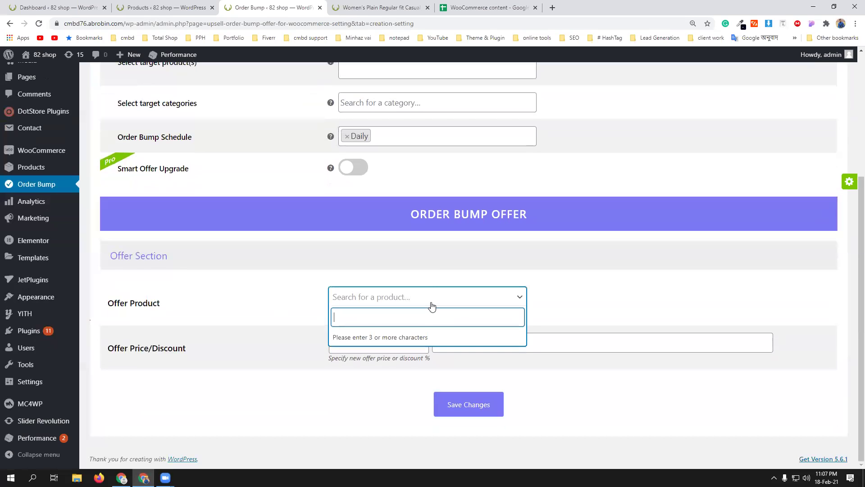
scroll(431, 298, "up", 4)
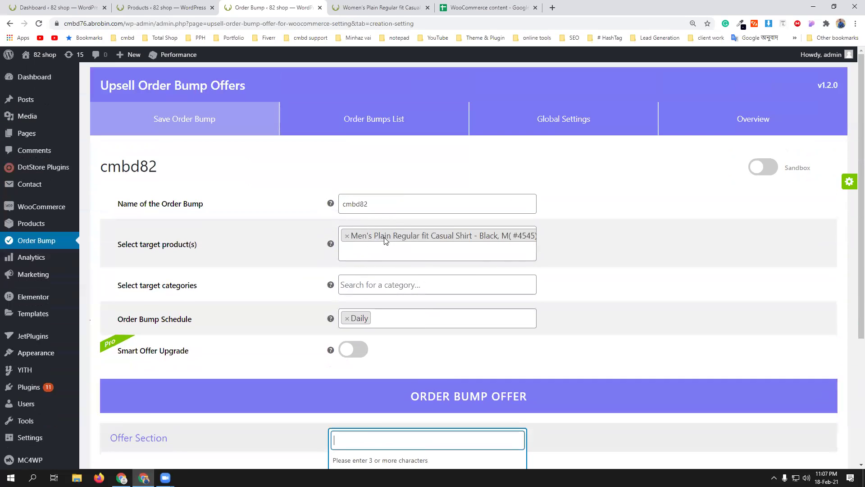
scroll(451, 316, "down", 3)
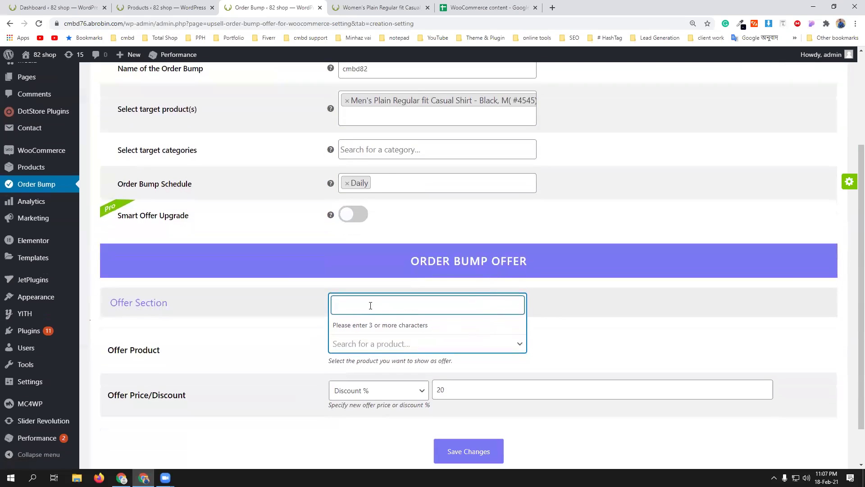
scroll(389, 276, "up", 2)
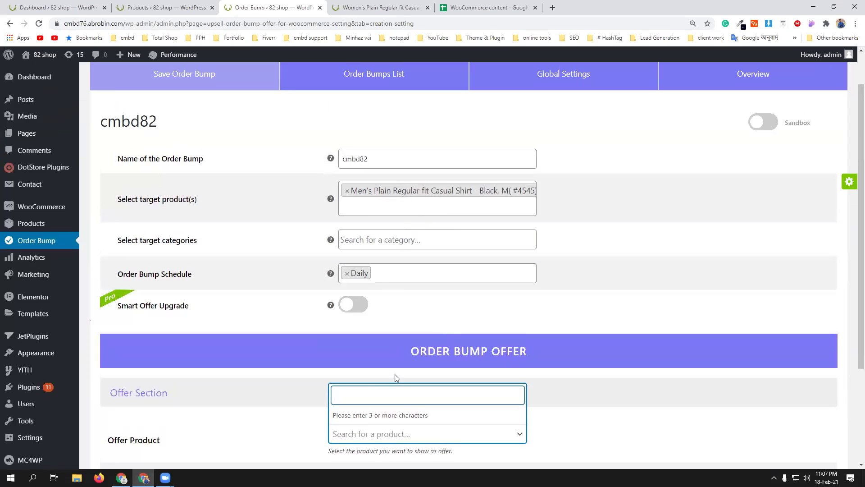
type("ma")
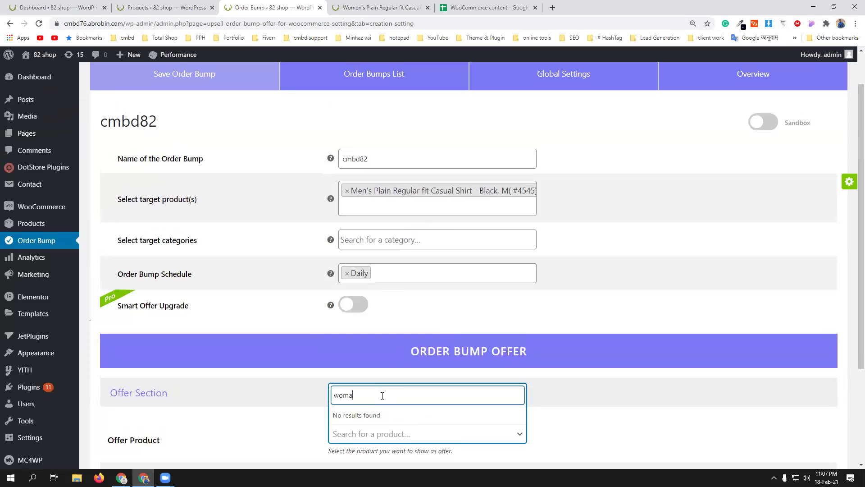
key("BackSpace")
key("BackSpace")
type("me")
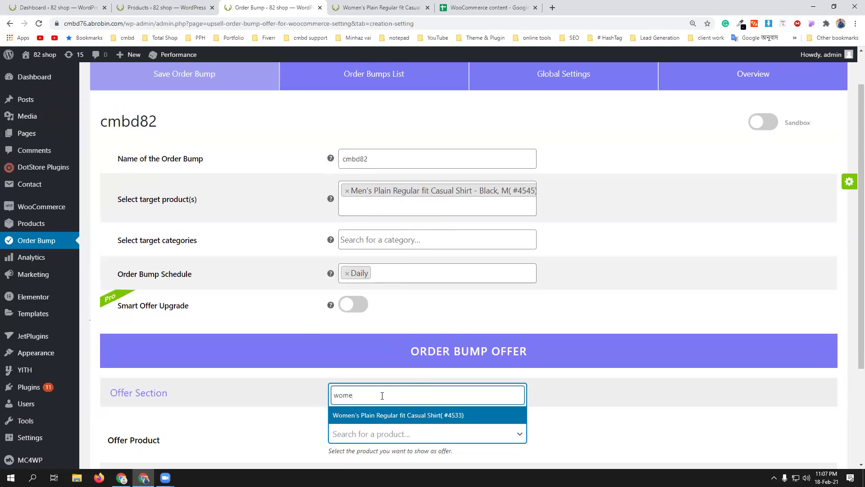
left_click(390, 415)
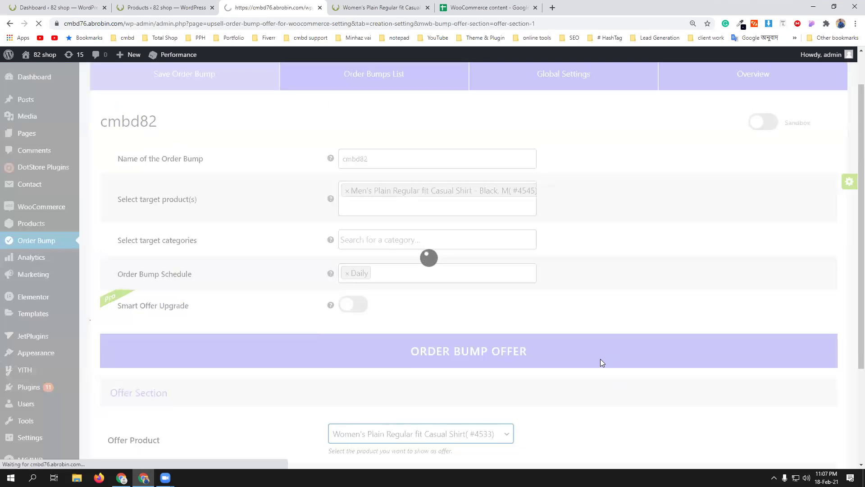
- Keep the offer priced as a 20% percentage discount
scroll(602, 363, "down", 7)
scroll(492, 325, "up", 2)
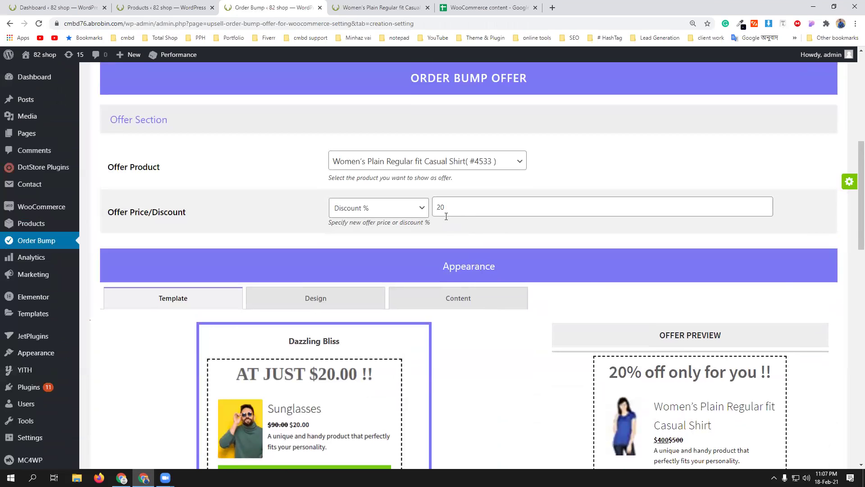
left_click(420, 209)
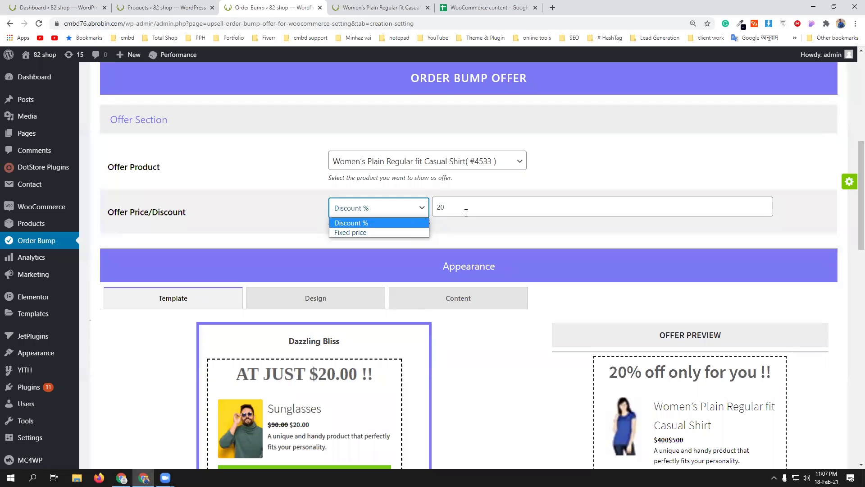
left_click(512, 358)
scroll(721, 378, "down", 2)
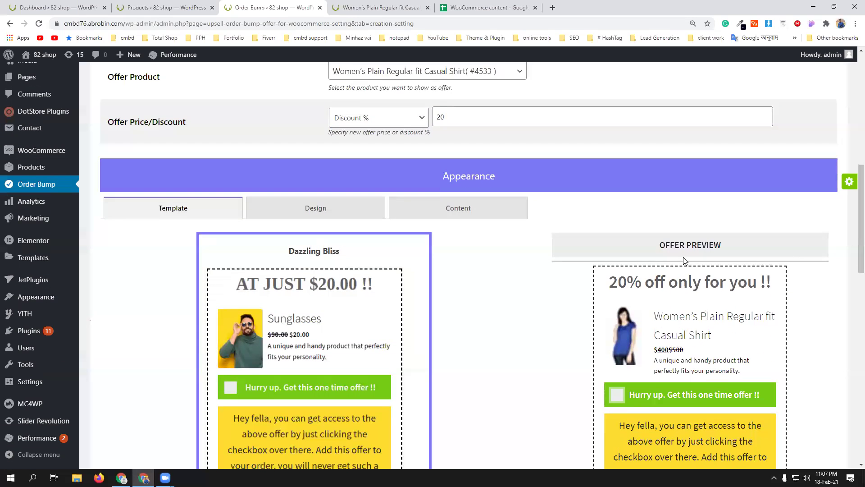
scroll(703, 311, "down", 1)
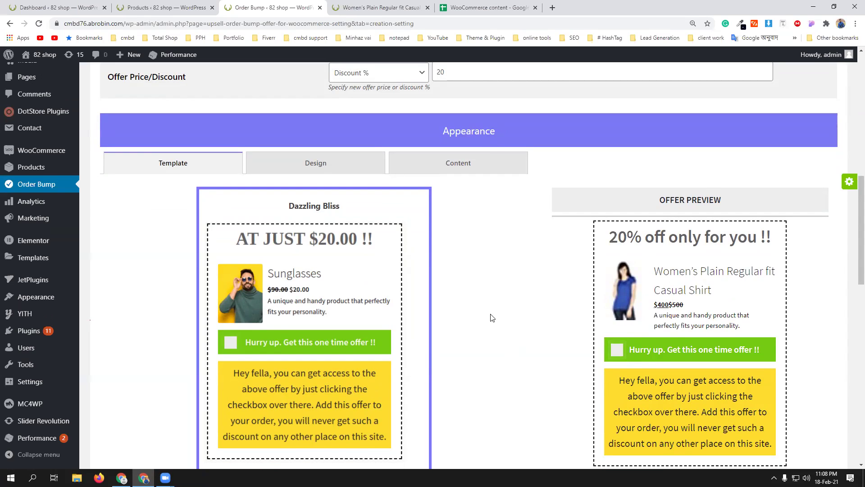
scroll(491, 318, "up", 2)
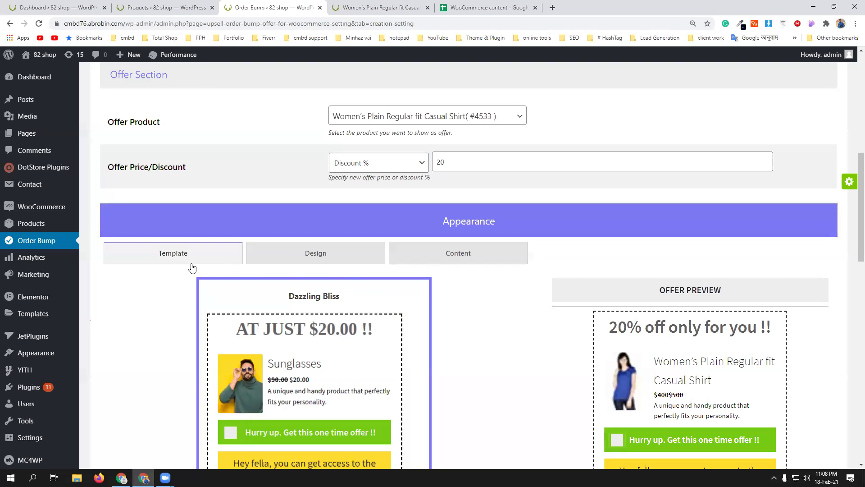
scroll(493, 353, "down", 2)
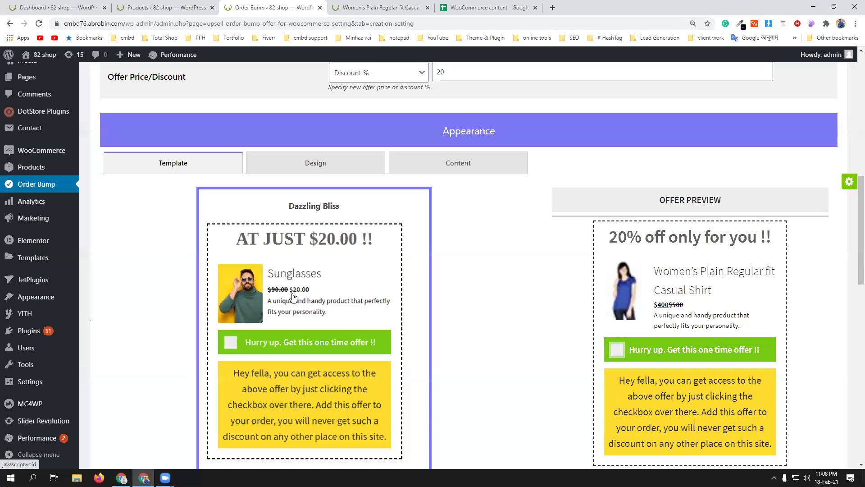
scroll(358, 323, "down", 3)
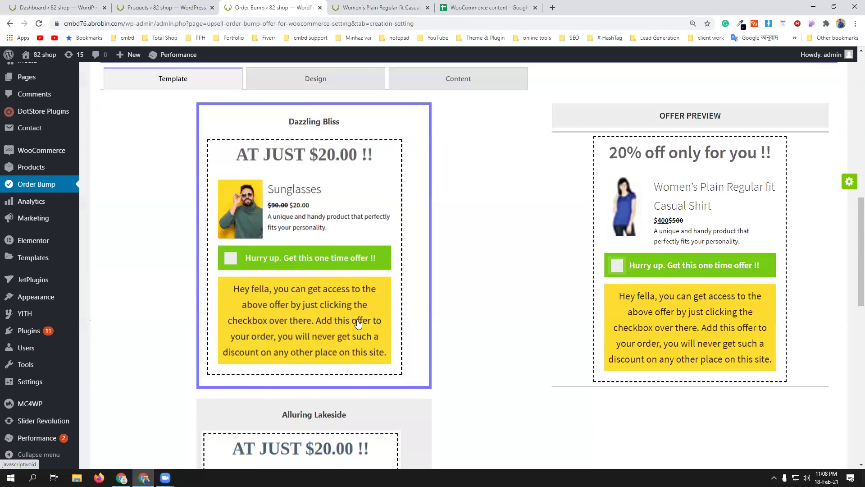
scroll(355, 321, "up", 2)
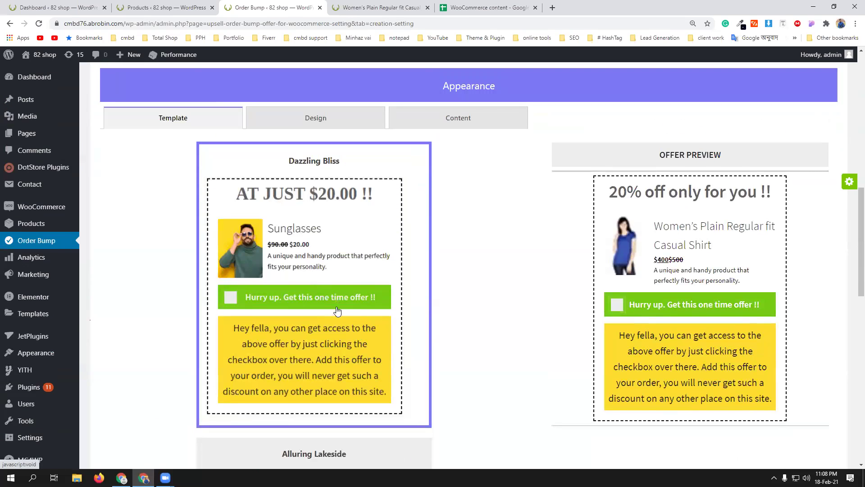
scroll(355, 322, "down", 6)
scroll(334, 280, "up", 11)
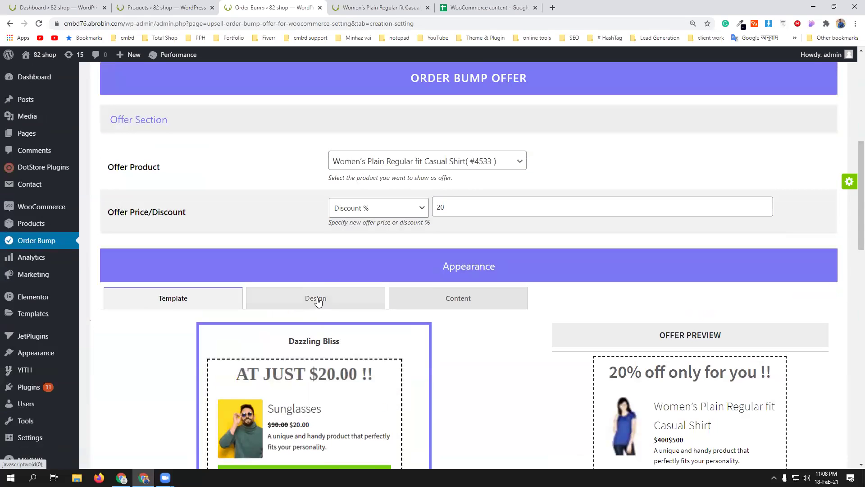
- Make the accept-offer bar background pink-red and the offer description background green
left_click(318, 301)
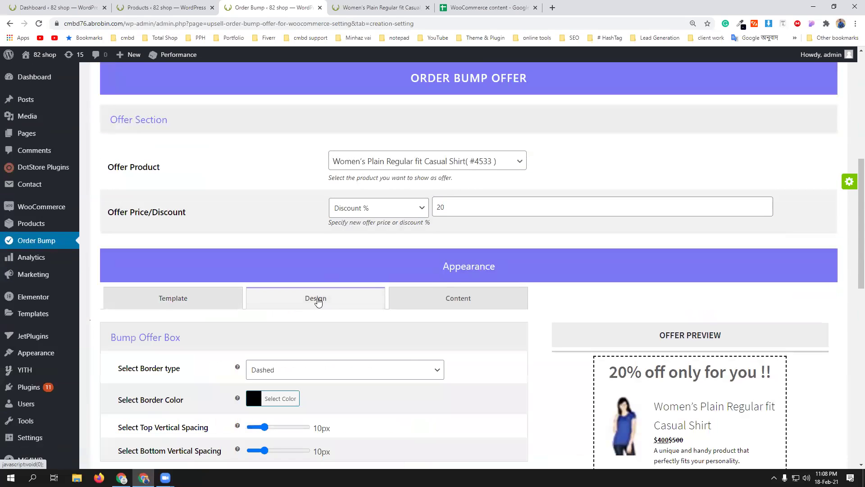
scroll(473, 373, "down", 4)
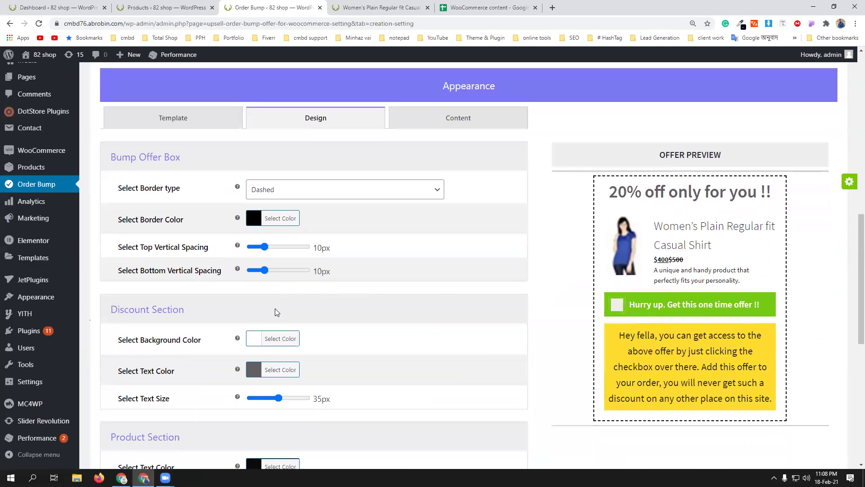
scroll(409, 337, "down", 4)
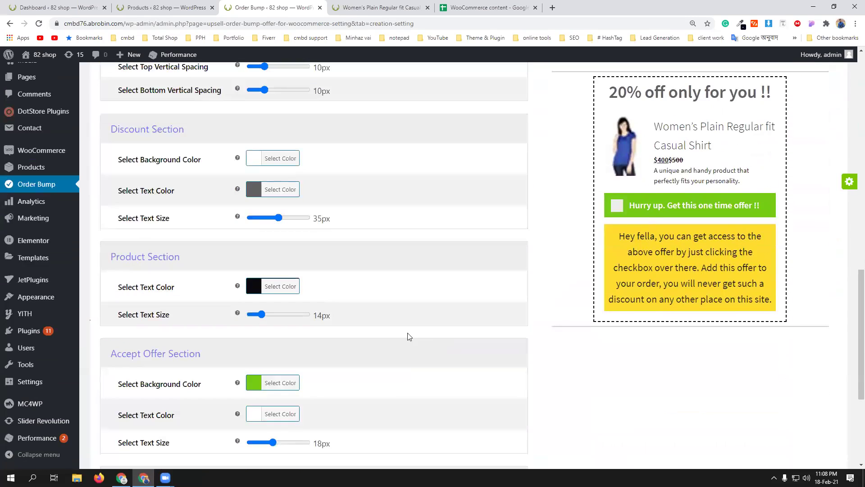
left_click(256, 383)
scroll(318, 424, "down", 2)
left_click_drag(329, 381, 345, 310)
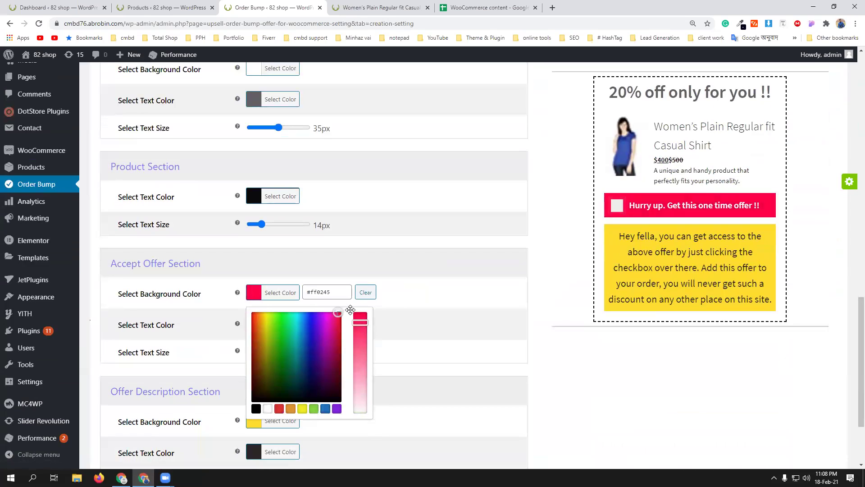
left_click(561, 410)
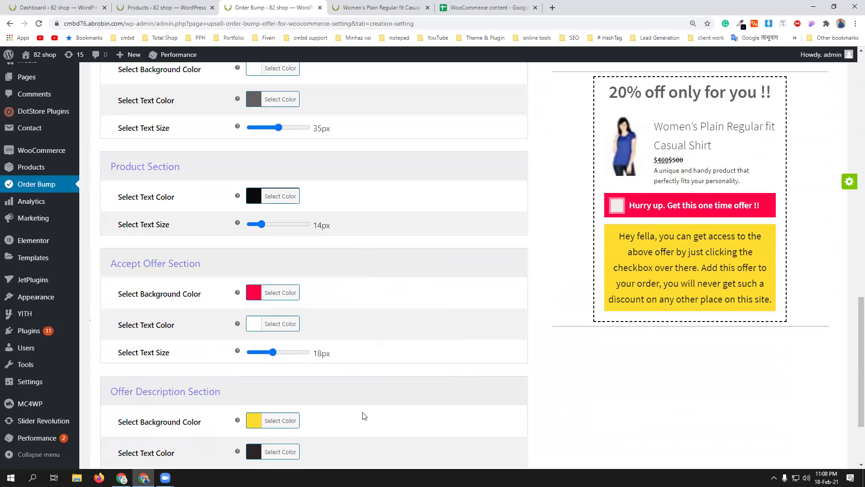
left_click(256, 424)
scroll(327, 388, "down", 2)
left_click_drag(284, 359, 282, 339)
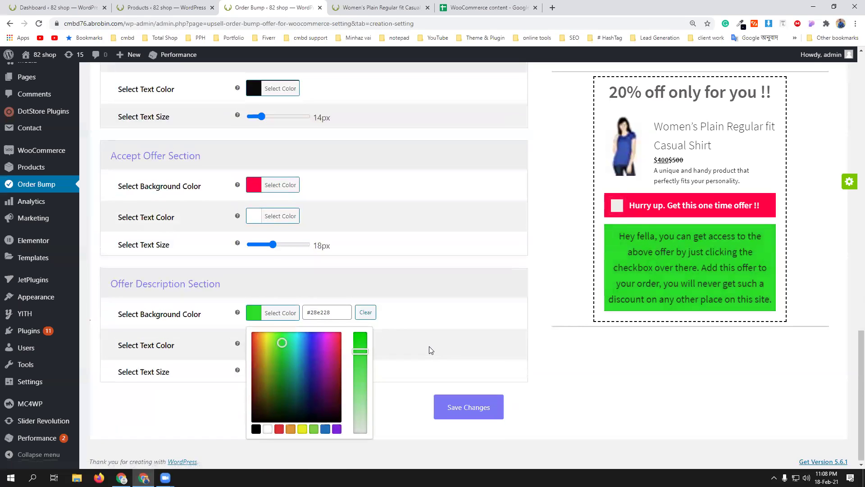
scroll(429, 349, "up", 6)
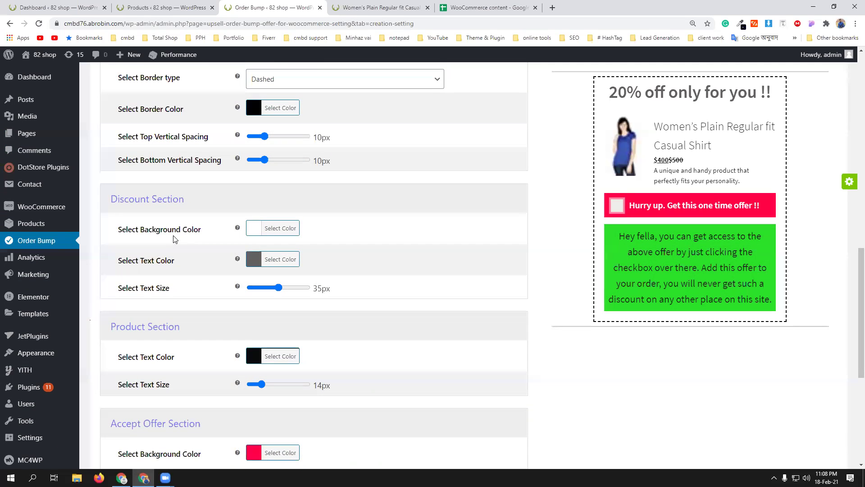
- Give the discount heading a red background and white text
left_click(253, 228)
left_click(281, 268)
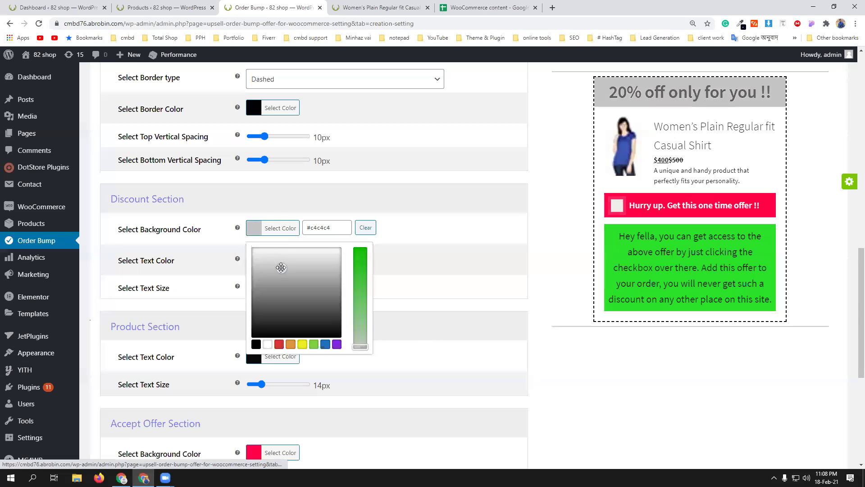
left_click(279, 345)
scroll(448, 300, "up", 1)
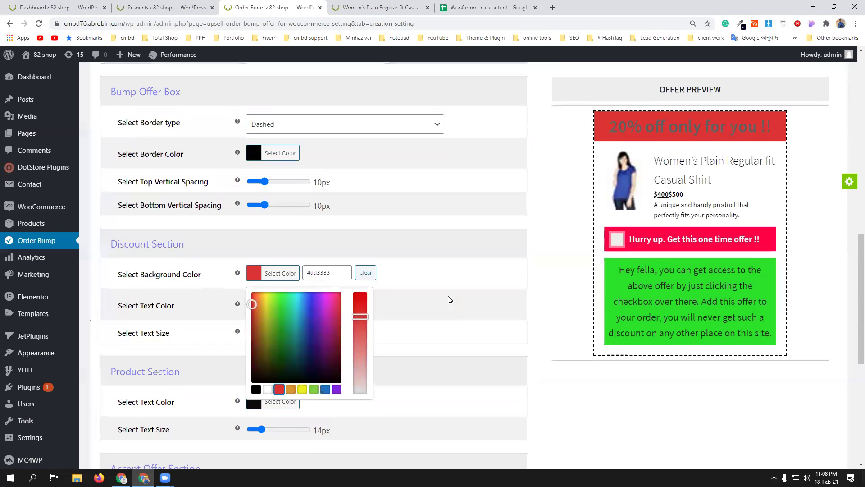
left_click(228, 303)
left_click(281, 308)
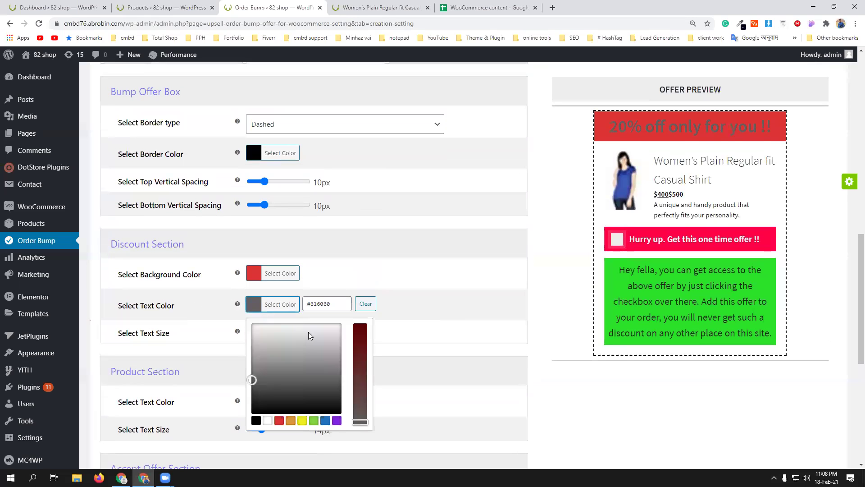
left_click_drag(308, 334, 240, 310)
left_click(228, 307)
- Save the order bump's design settings
scroll(340, 283, "up", 3)
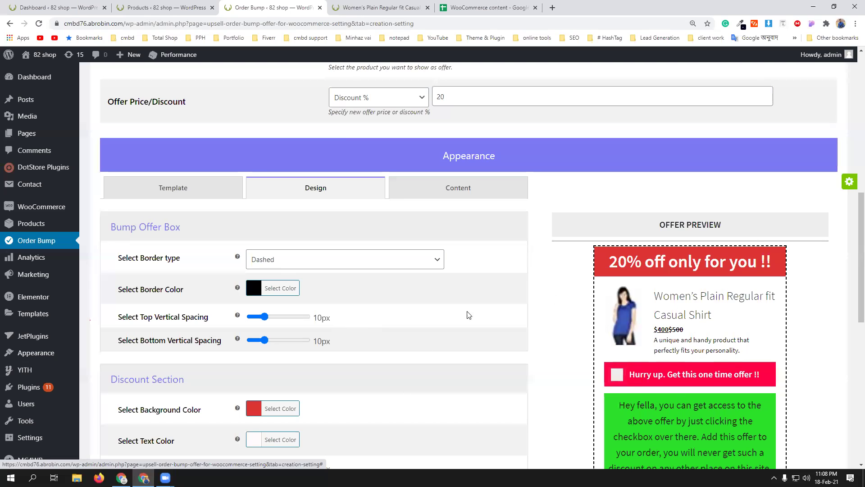
scroll(449, 325, "down", 9)
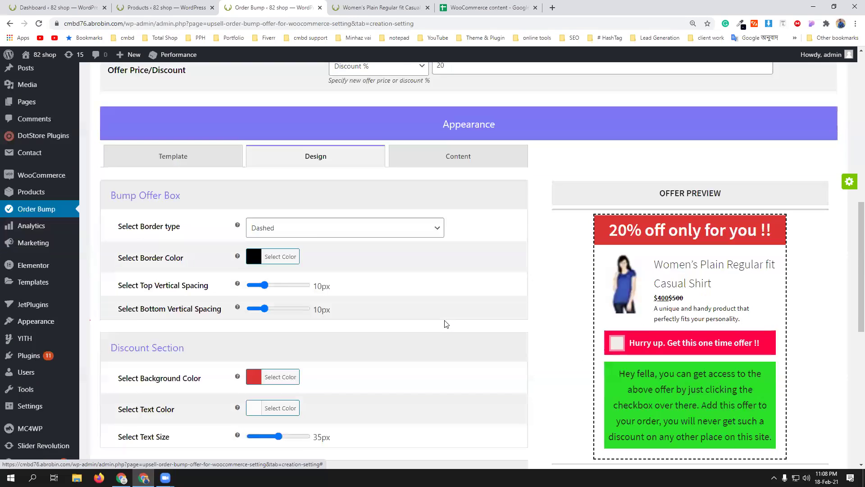
scroll(454, 345, "down", 1)
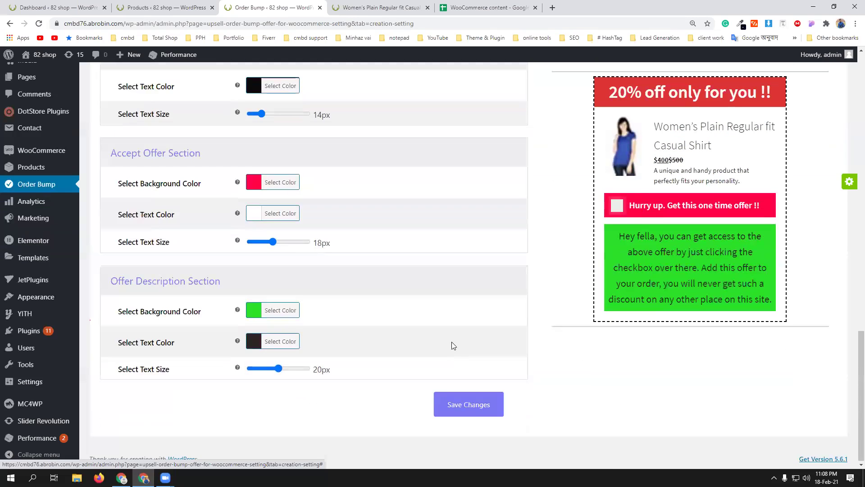
left_click(473, 404)
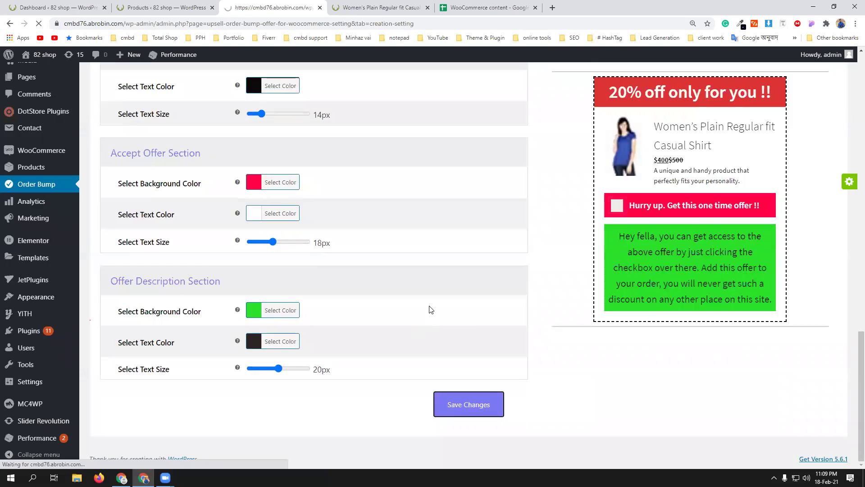
scroll(421, 332, "down", 8)
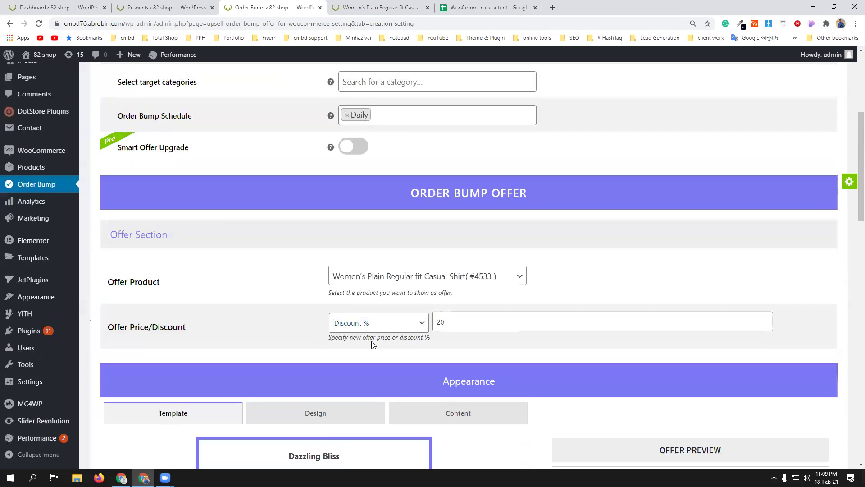
- In the Content settings, change the lead title to 'Hurry up. grab this!!'
left_click(440, 282)
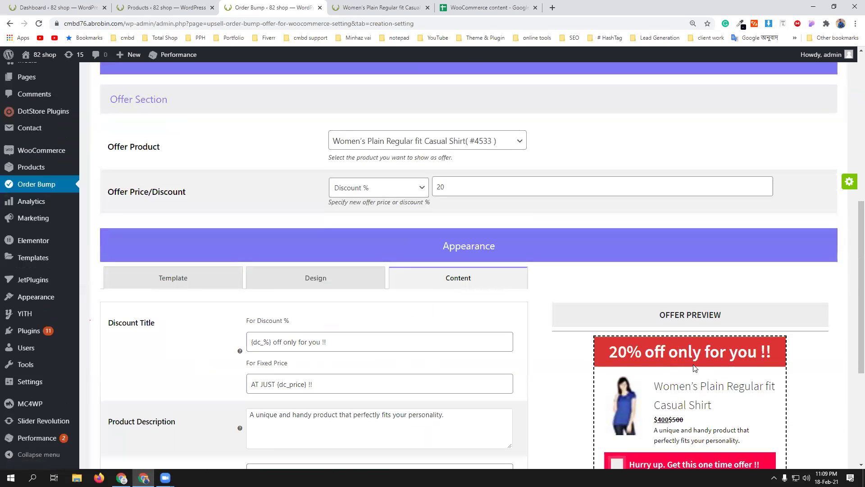
scroll(689, 367, "down", 1)
scroll(689, 368, "down", 2)
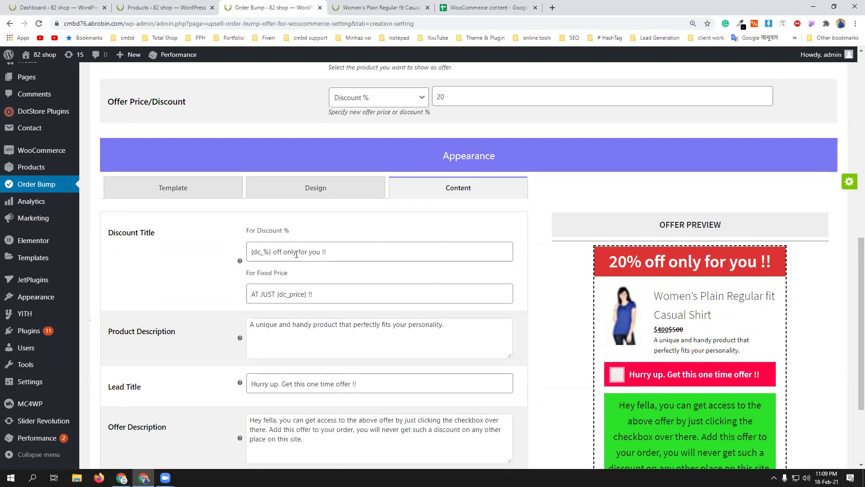
scroll(379, 315, "down", 1)
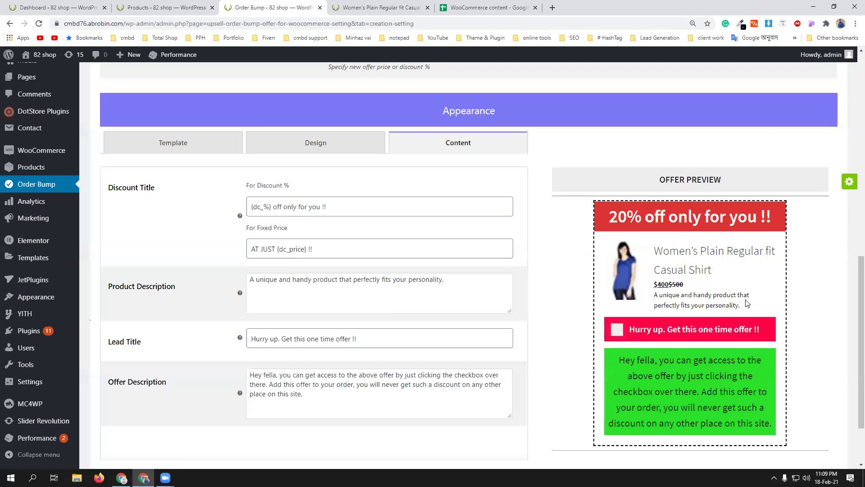
scroll(299, 285, "down", 2)
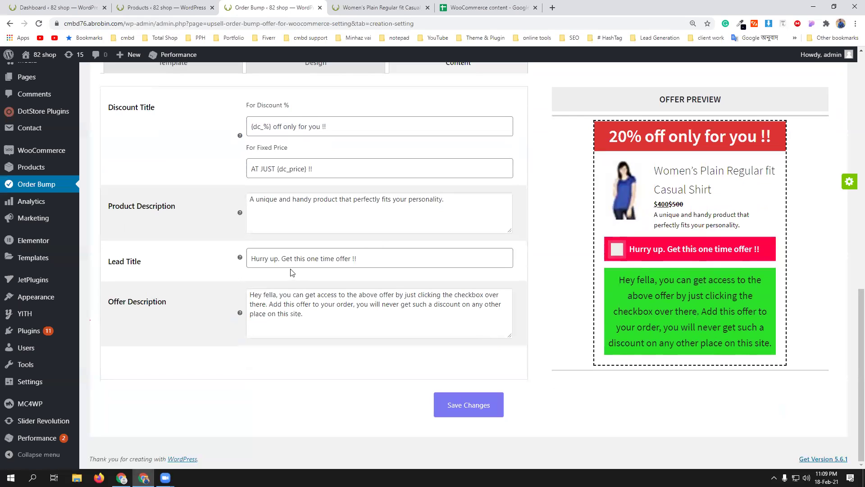
left_click(308, 258)
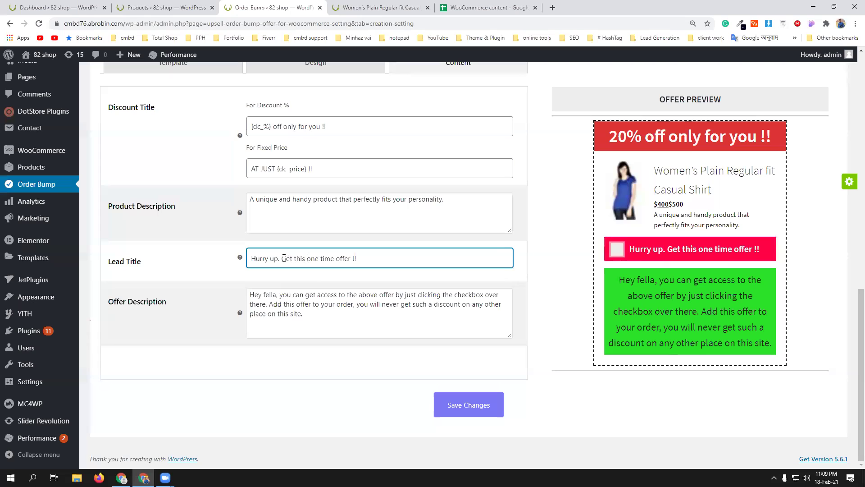
type("grab this")
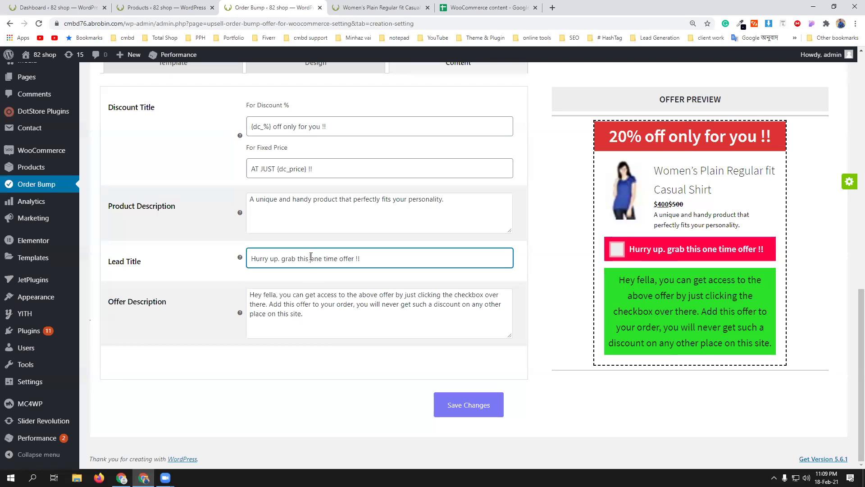
left_click_drag(310, 256, 354, 257)
key("BackSpace")
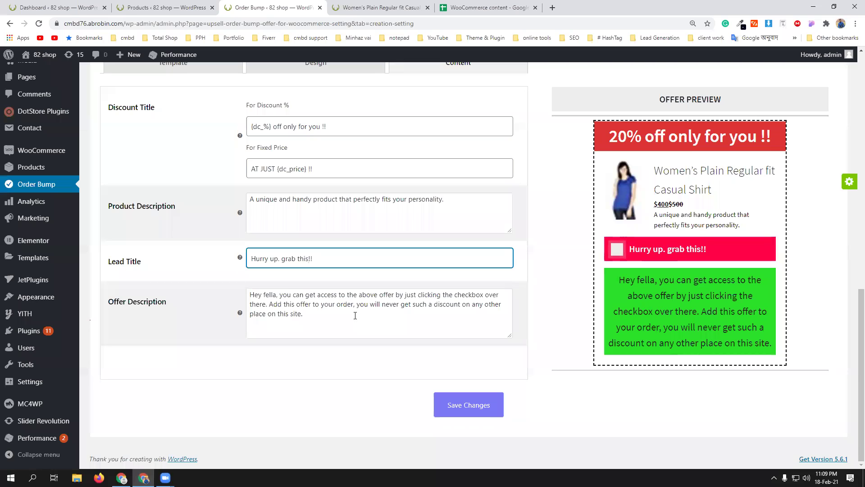
- Save the content changes and bring up the store's product list
left_click(498, 401)
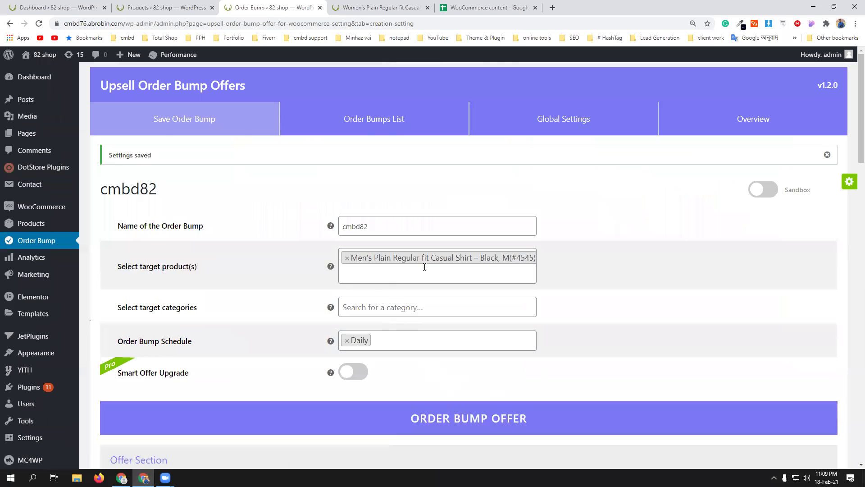
scroll(408, 265, "down", 5)
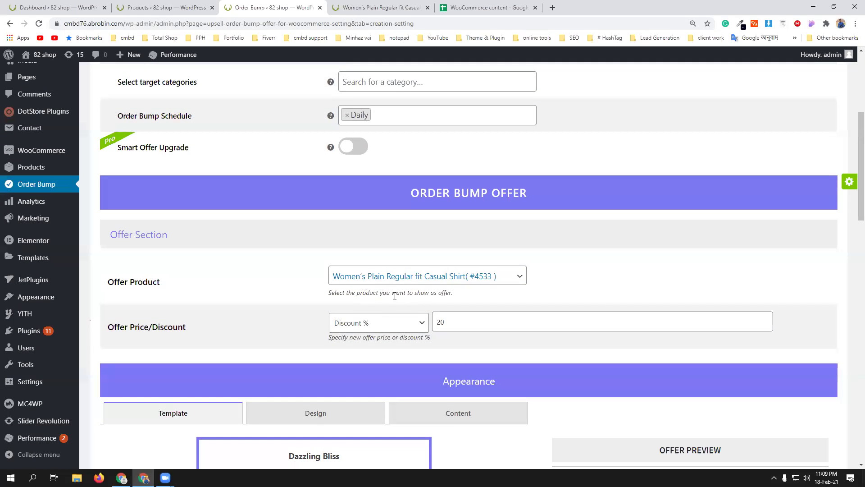
scroll(395, 295, "up", 5)
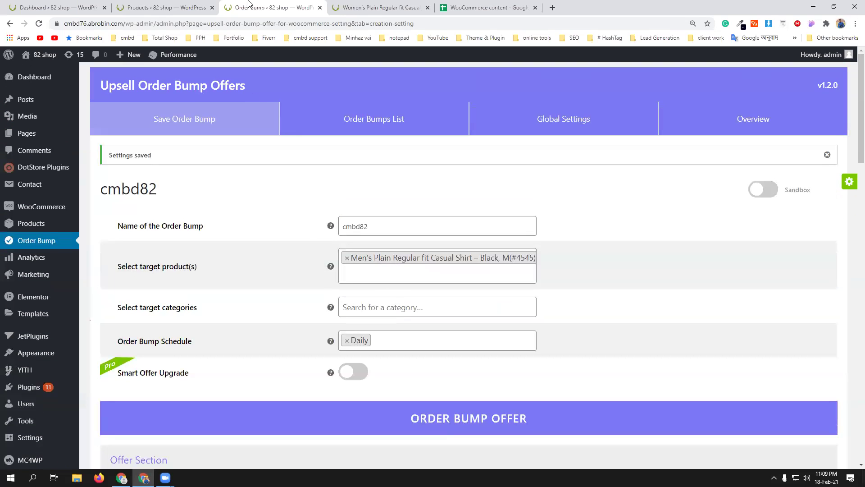
left_click(166, 7)
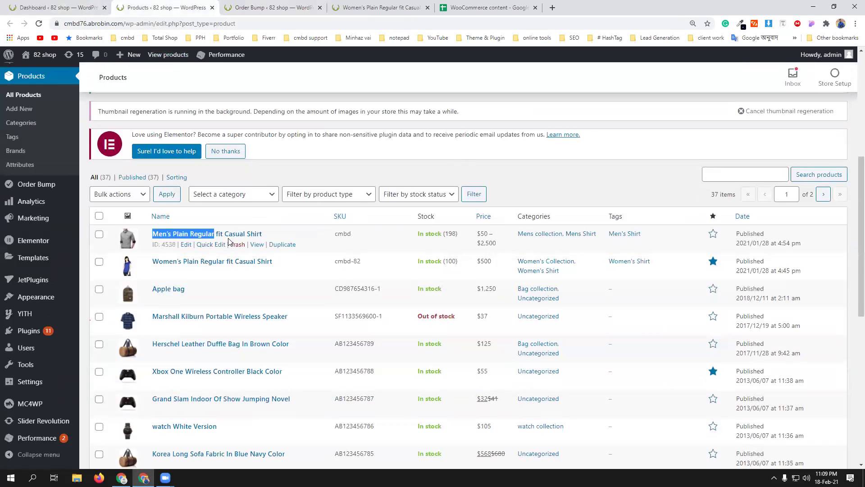
- Open the men's casual shirt page in a new tab and remove both shirts from the mini-cart
middle_click(256, 245)
left_click(301, 3)
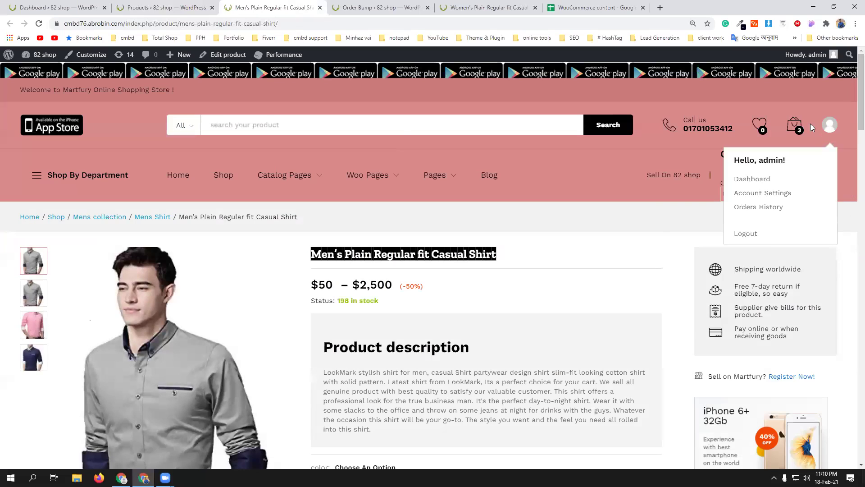
left_click(823, 158)
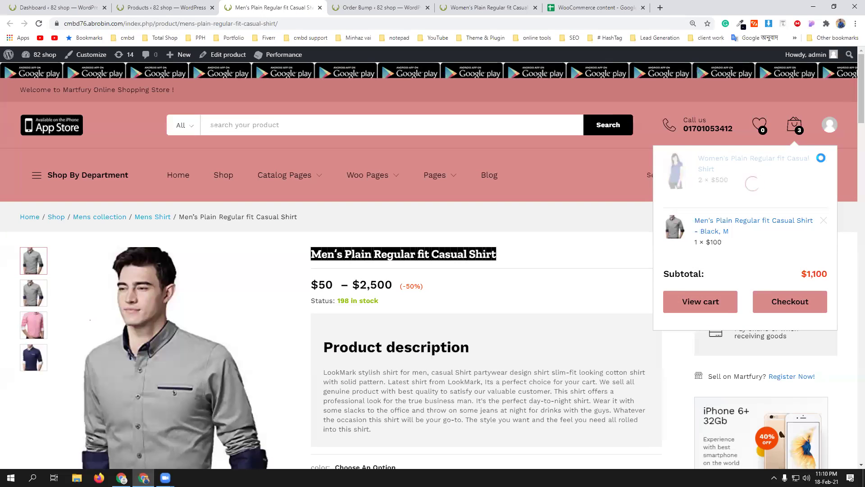
left_click(823, 162)
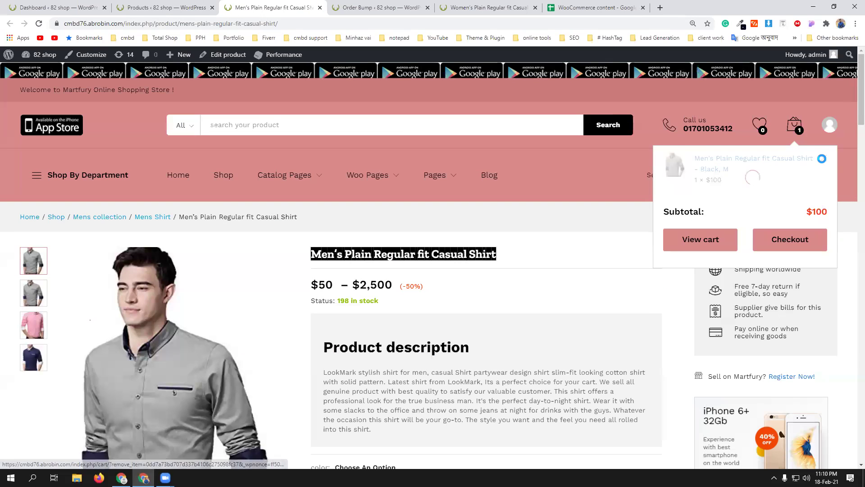
- Add the men's shirt in Black, size M to the cart and proceed to checkout
scroll(491, 305, "down", 5)
left_click(377, 270)
left_click(374, 285)
left_click(375, 305)
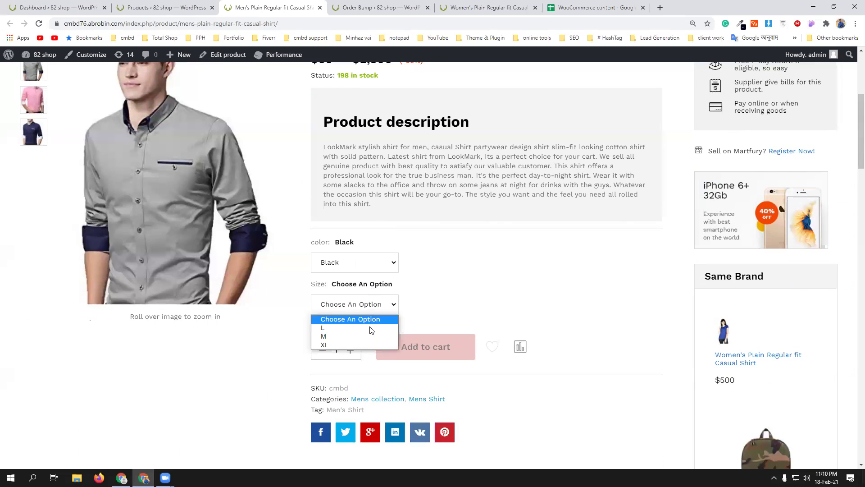
left_click(367, 336)
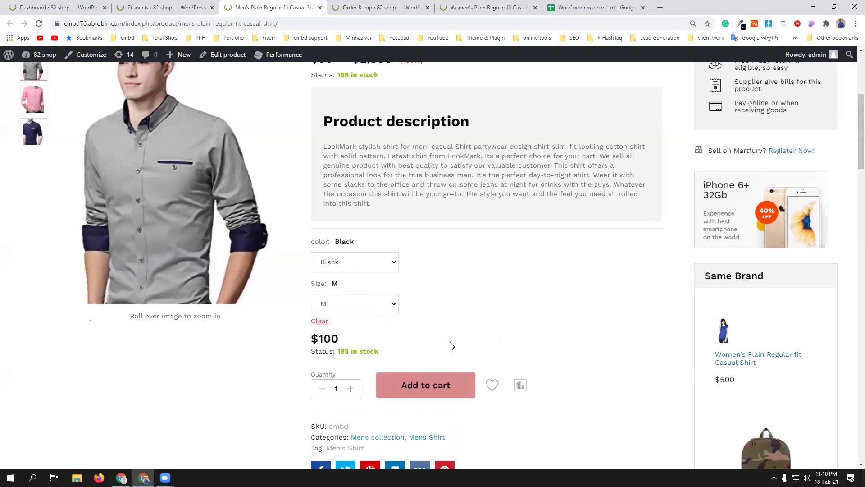
scroll(369, 316, "down", 2)
left_click(429, 306)
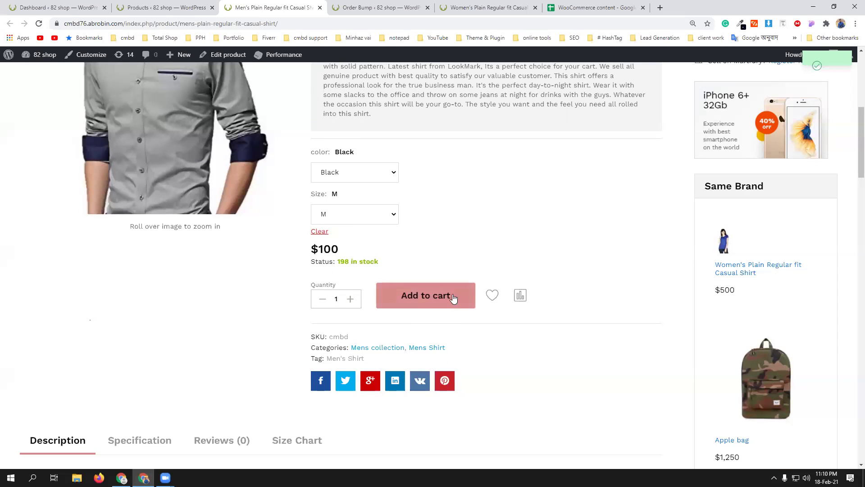
scroll(454, 299, "up", 7)
mouse_move(799, 128)
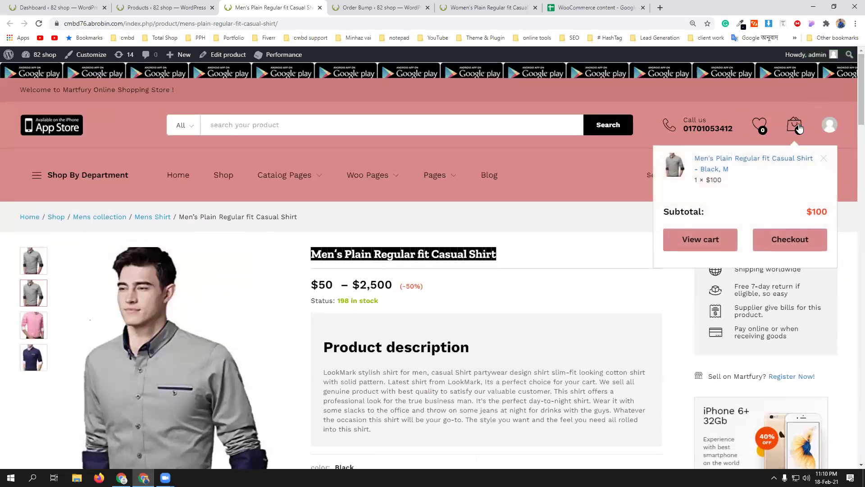
left_click(785, 253)
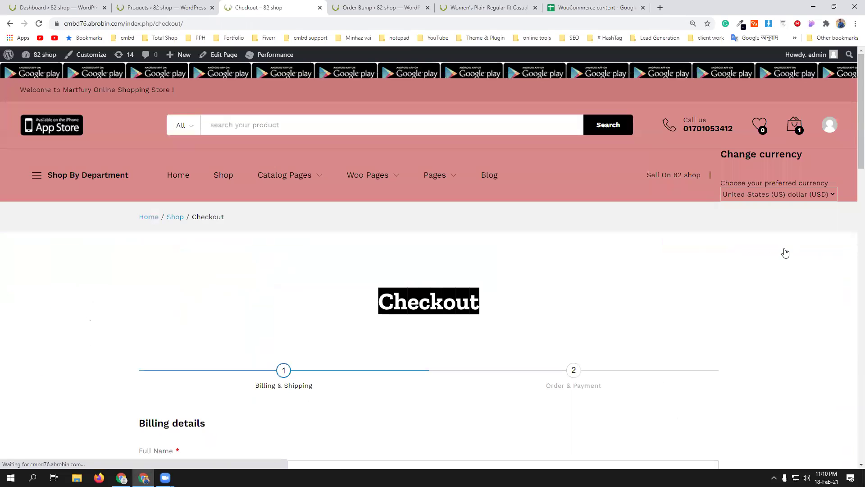
- Enter 'fghfd' as Father Name plus a Facebook URL, then continue to the Order & Payment step
scroll(550, 327, "down", 5)
scroll(551, 325, "down", 13)
scroll(541, 322, "up", 11)
scroll(265, 275, "up", 3)
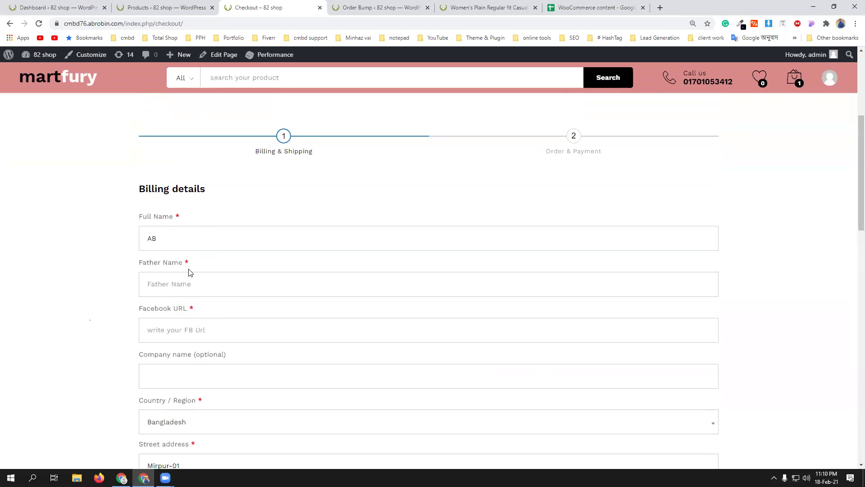
type("fghfd")
left_click(192, 330)
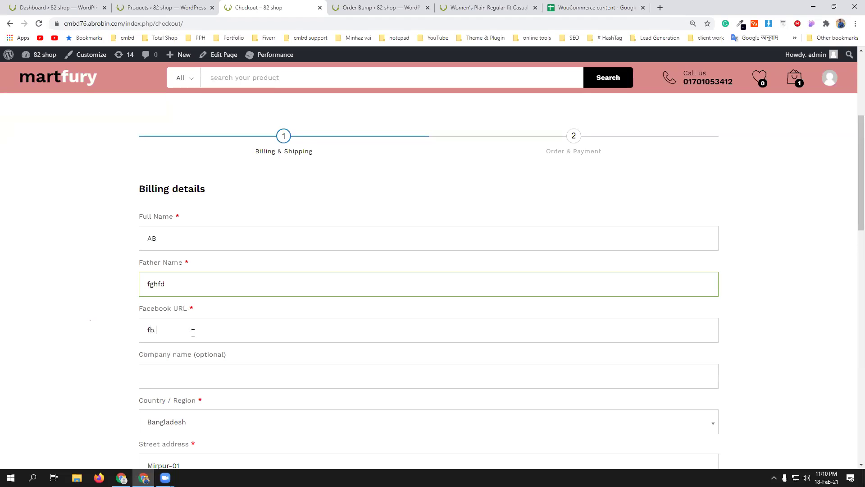
scroll(331, 301, "down", 15)
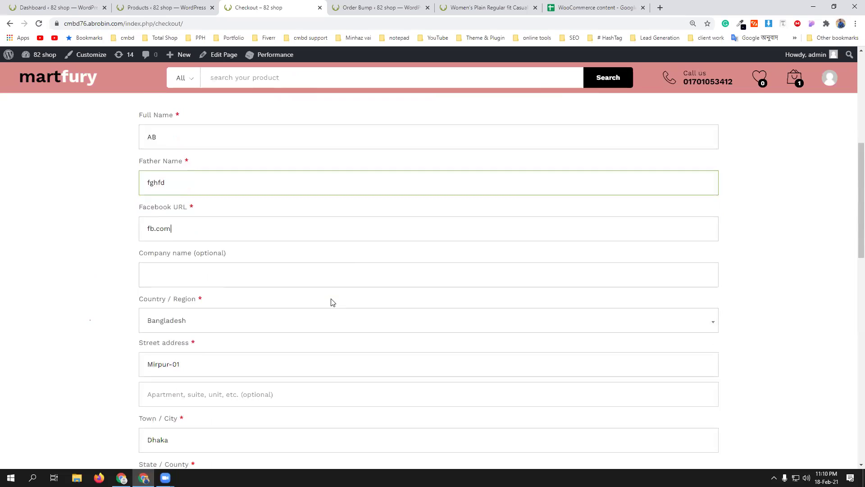
scroll(649, 325, "up", 3)
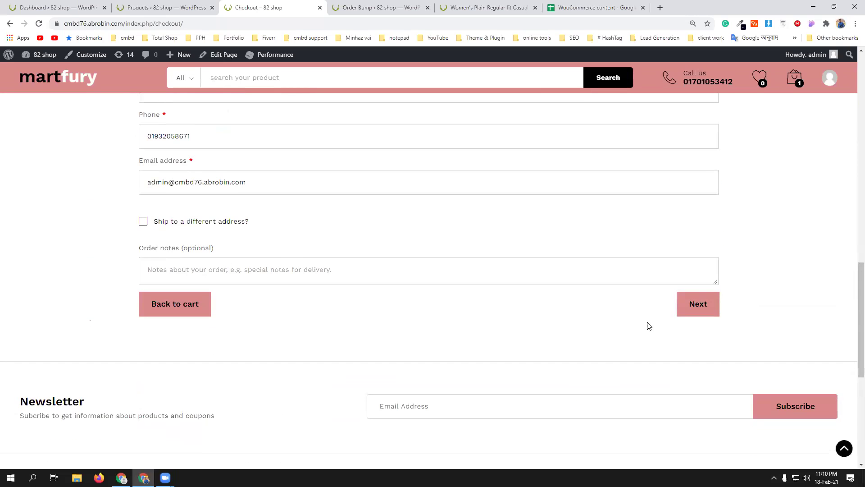
left_click(692, 308)
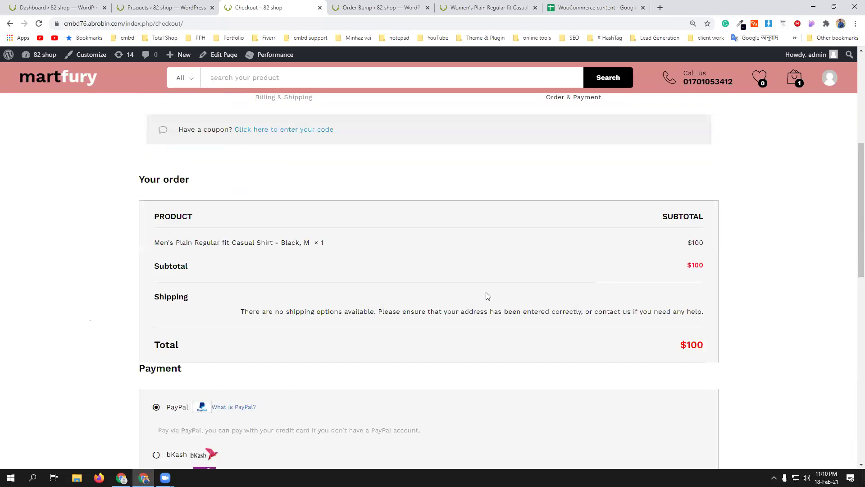
scroll(488, 296, "up", 2)
scroll(384, 292, "down", 8)
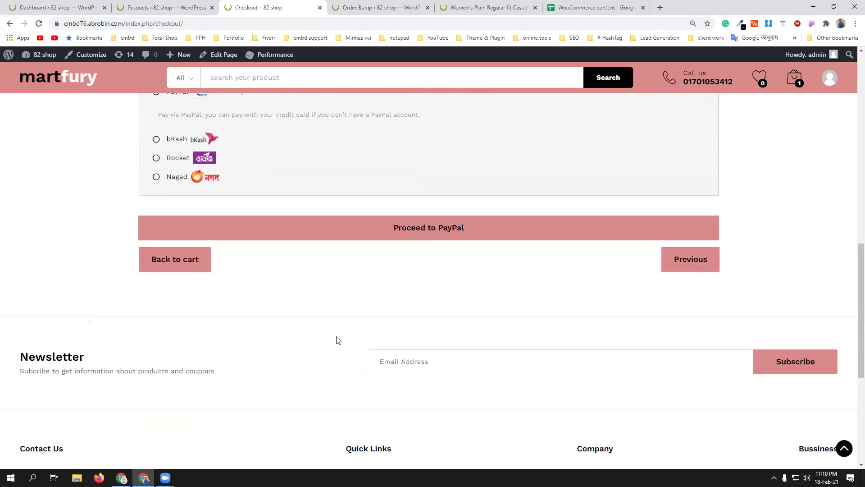
scroll(337, 337, "up", 5)
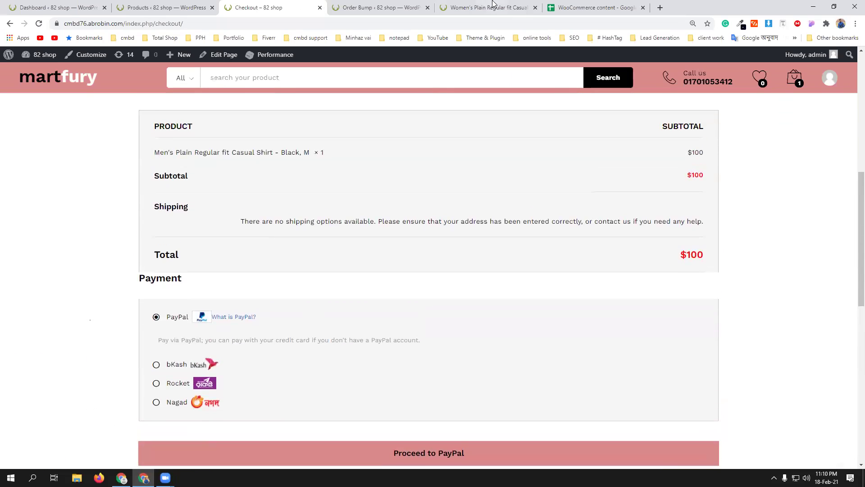
- Switch the cmbd82 order bump from Sandbox to Live and save its settings
left_click(372, 5)
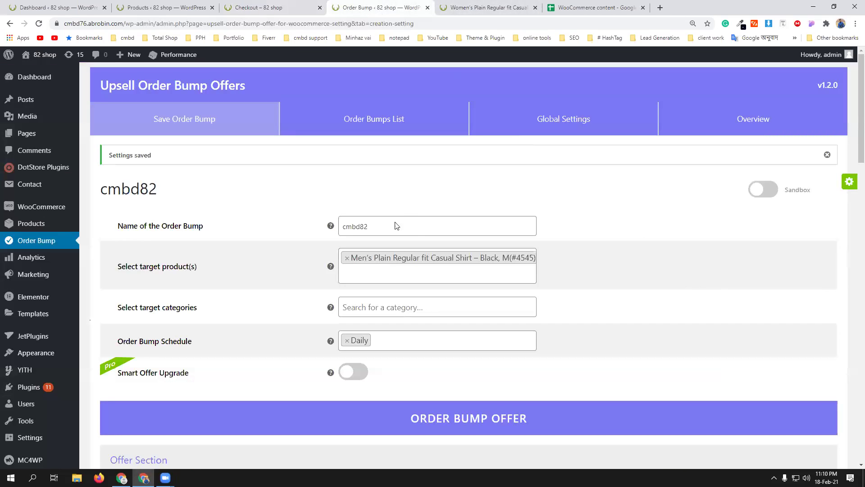
left_click(770, 190)
scroll(653, 265, "down", 12)
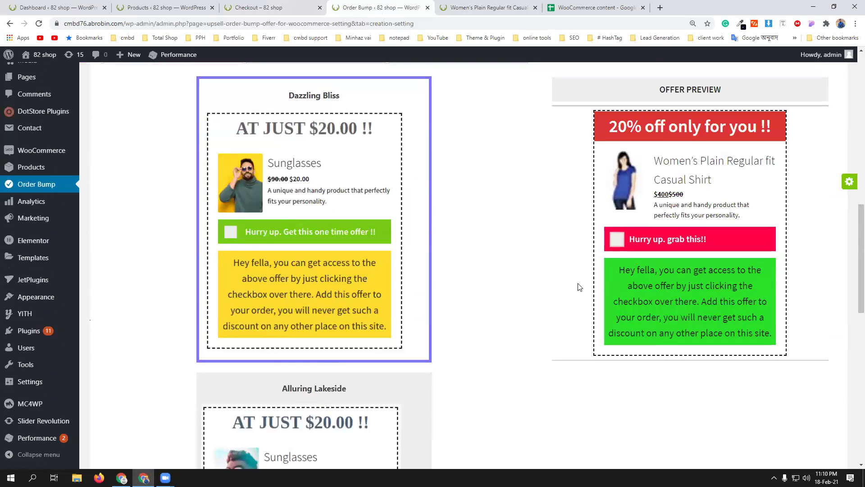
scroll(580, 287, "down", 13)
left_click(469, 405)
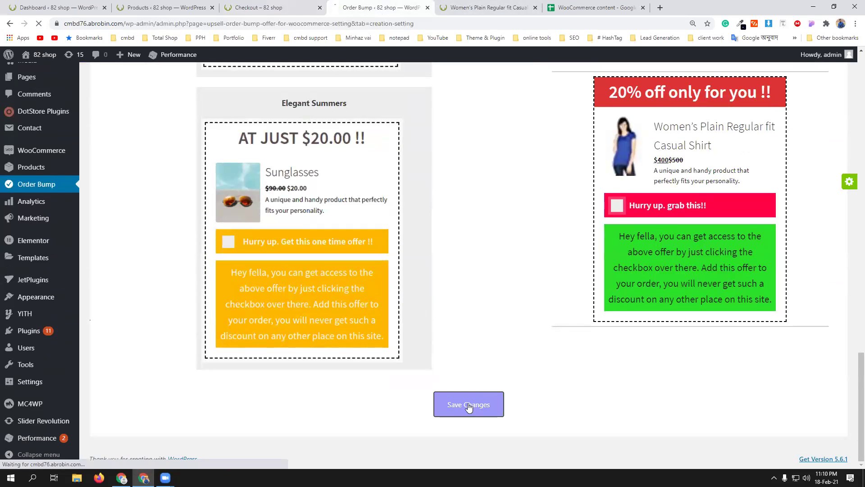
scroll(514, 344, "up", 20)
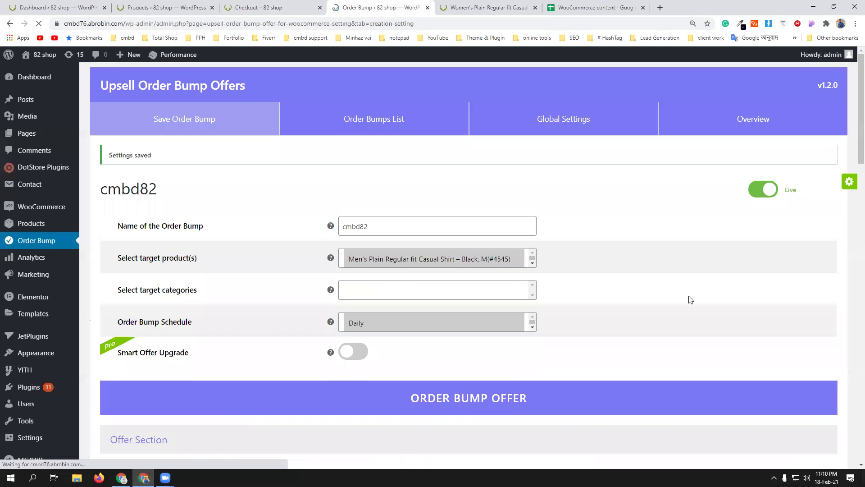
- Review the Women's Plain Regular fit Casual Shirt product page alongside the order bump settings
left_click(457, 4)
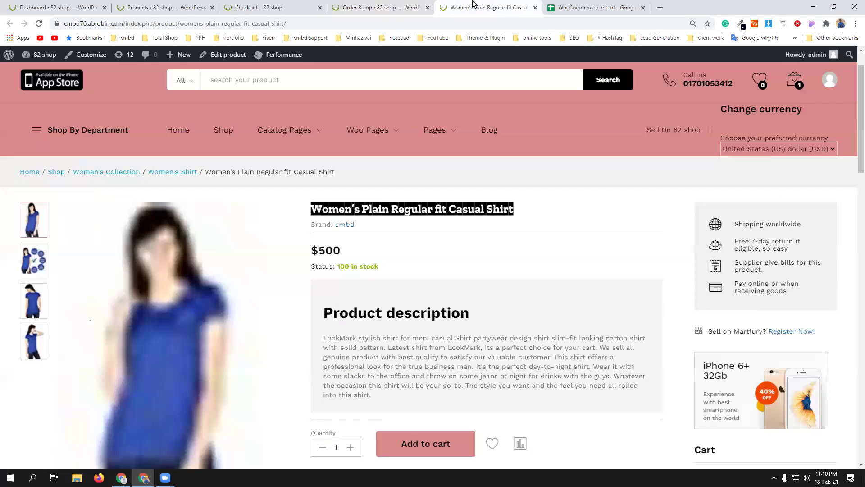
left_click(371, 7)
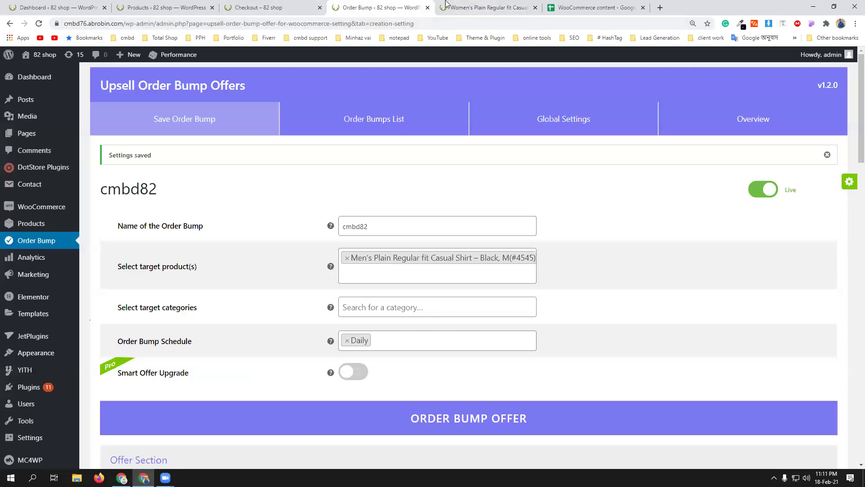
left_click(456, 5)
- Reload the shop's checkout and enter 'sgdh' as Father Name plus a Facebook URL
left_click(284, 4)
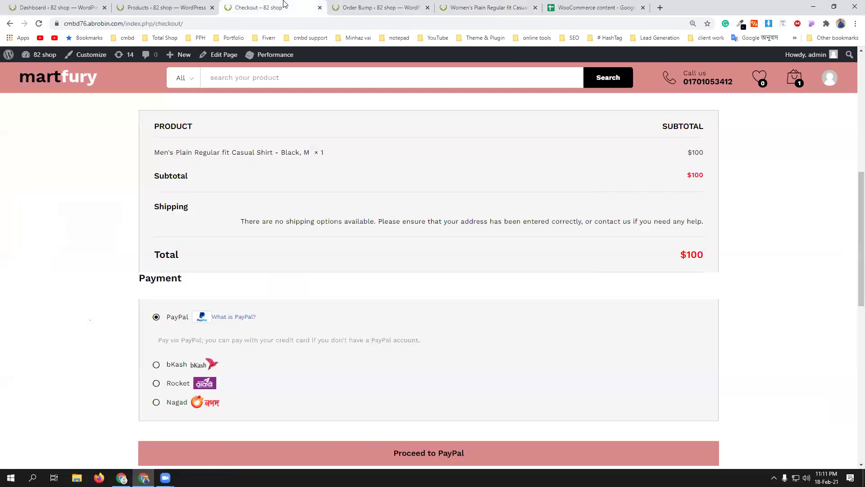
left_click(39, 23)
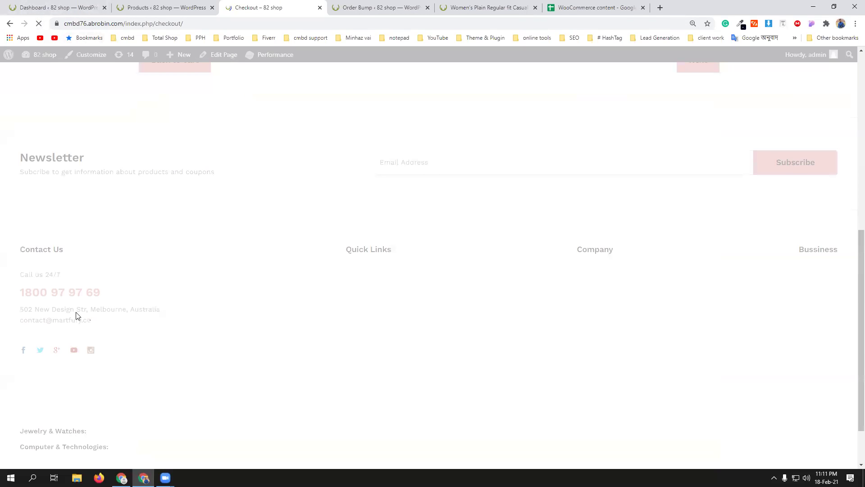
scroll(178, 297, "down", 7)
scroll(178, 297, "up", 11)
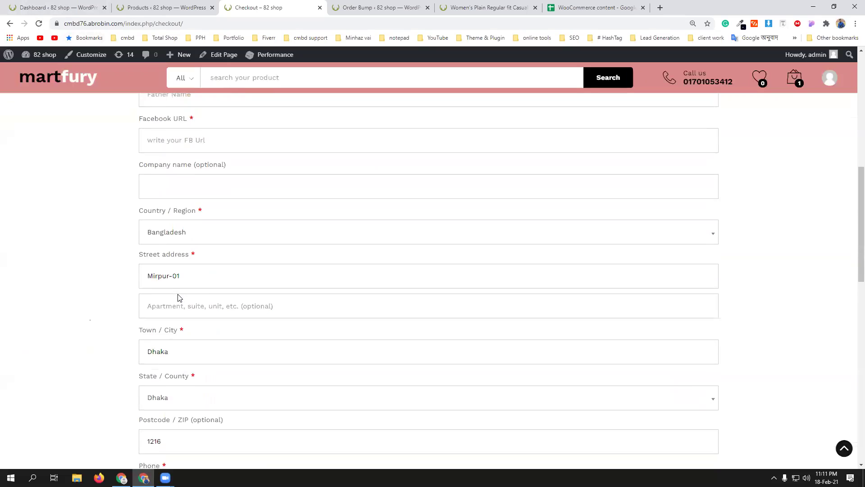
type("sgdh")
left_click(187, 357)
type("fb.com")
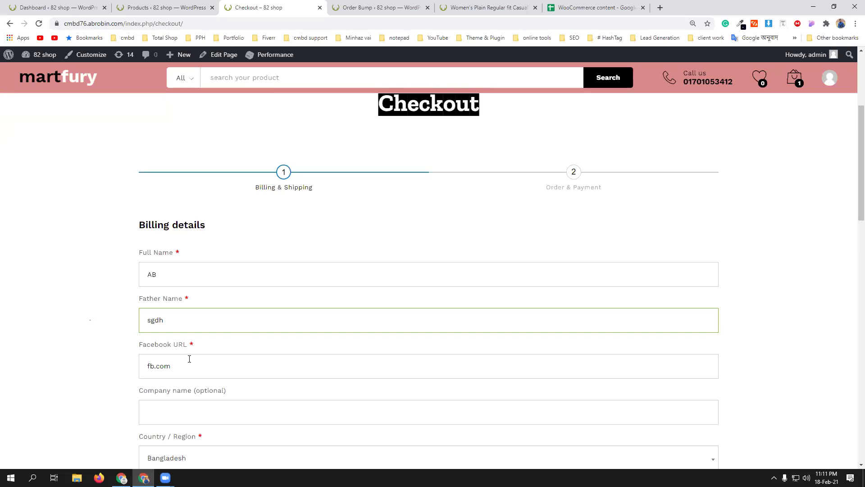
- Continue to the Order & Payment step and scroll to the Women's shirt order bump offer
scroll(190, 359, "down", 14)
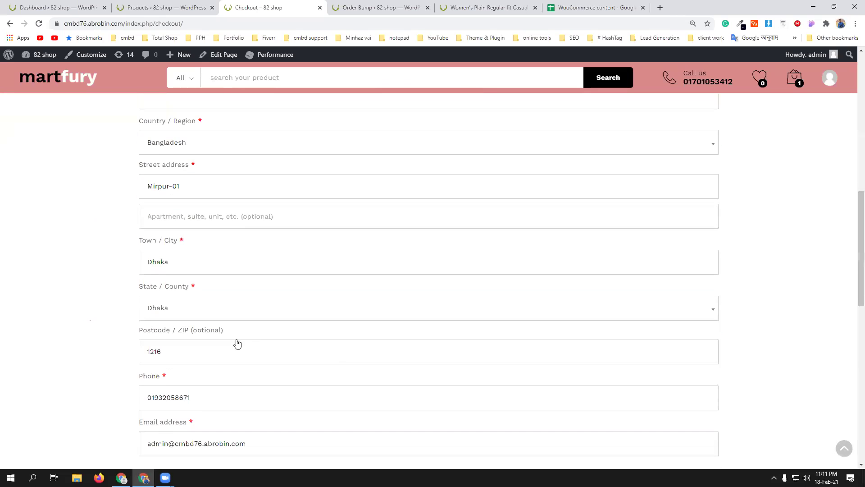
left_click(700, 256)
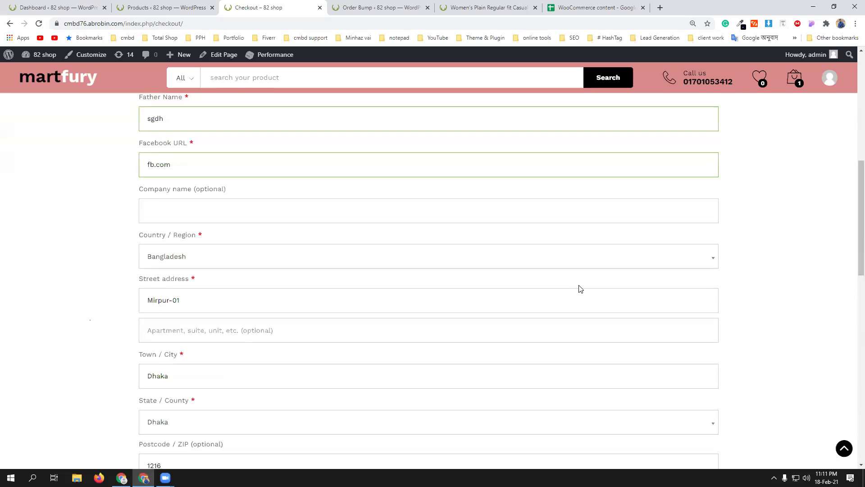
scroll(579, 286, "down", 4)
scroll(579, 285, "down", 2)
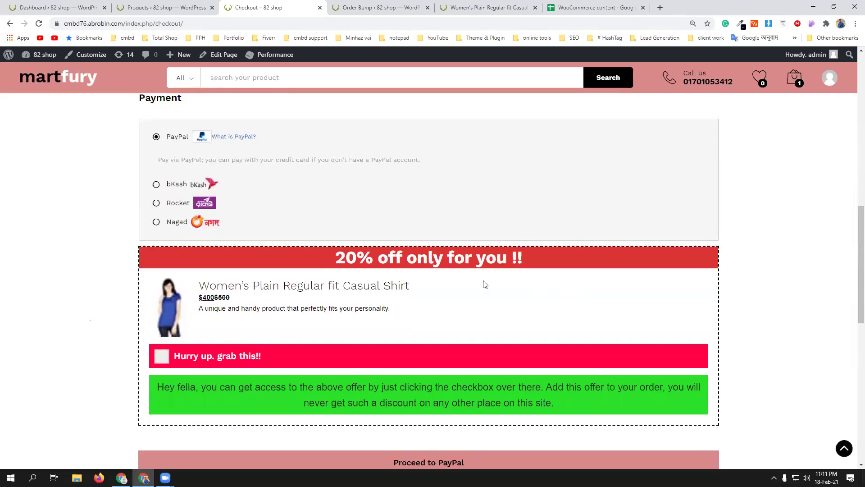
scroll(320, 212, "up", 5)
scroll(328, 211, "down", 5)
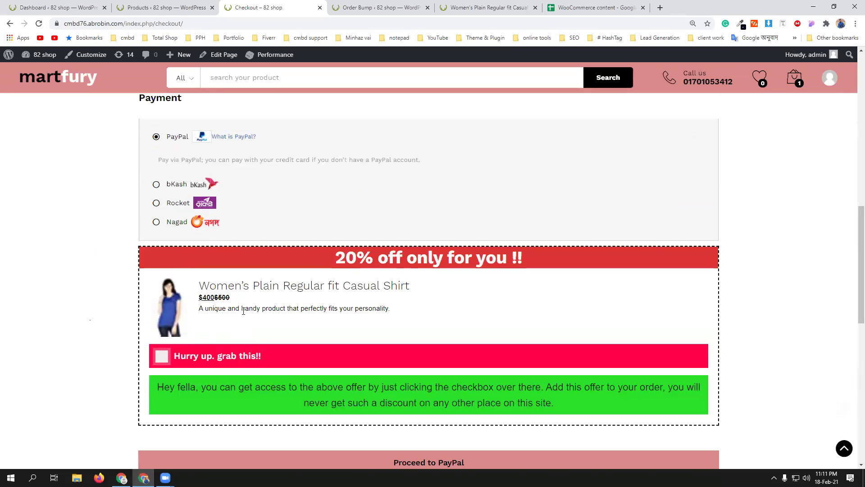
- Accept the 'Hurry up. grab this!!' 20% off Women's shirt offer
left_click(159, 360)
scroll(329, 336, "up", 5)
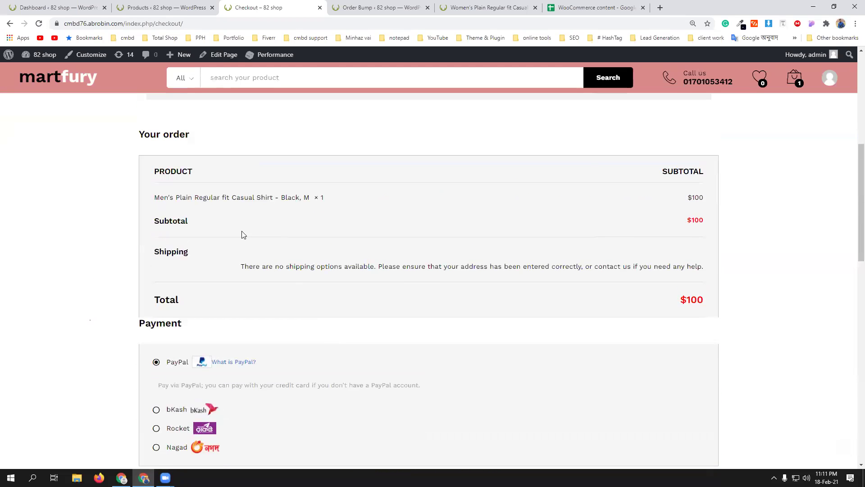
scroll(415, 283, "down", 6)
scroll(387, 311, "down", 2)
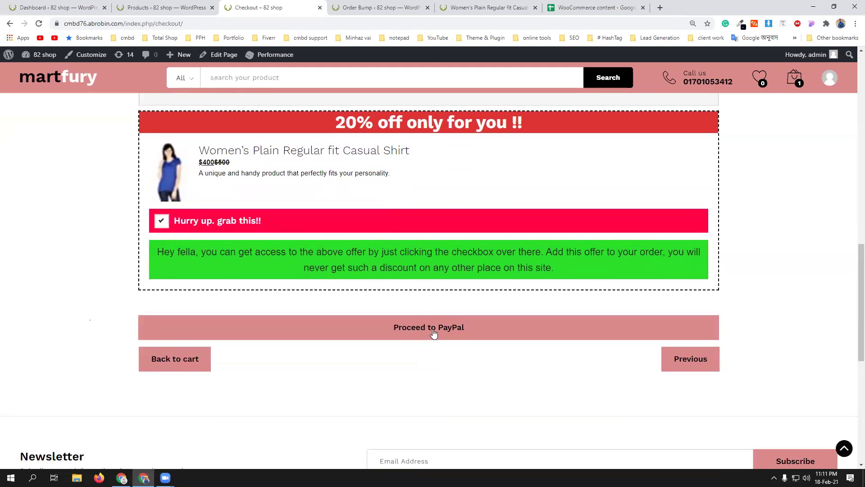
scroll(353, 315, "up", 6)
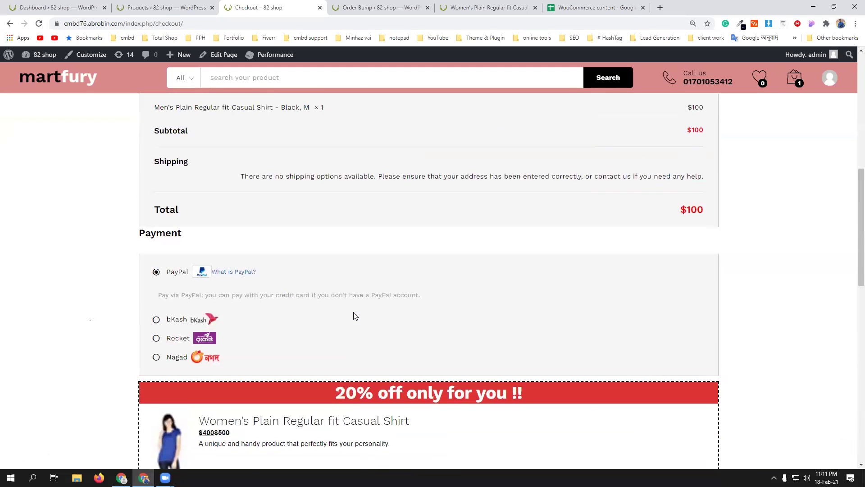
scroll(355, 315, "up", 1)
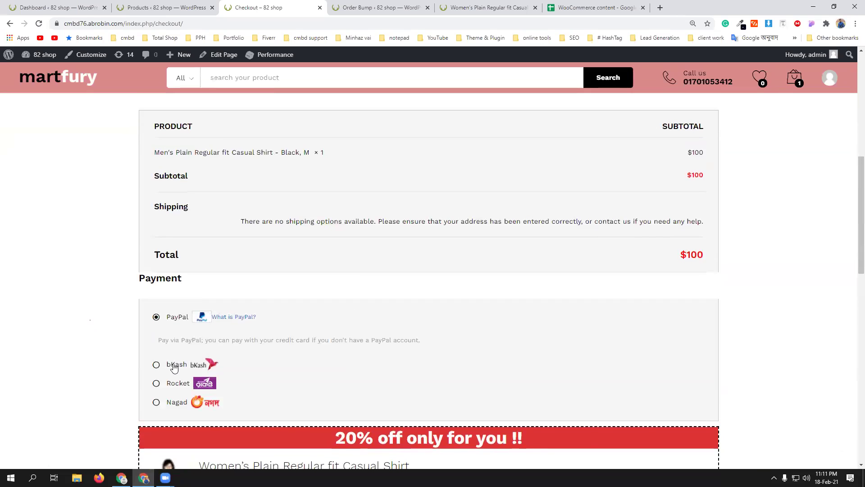
- Select bKash as the payment method and scroll down to Place order
left_click(175, 368)
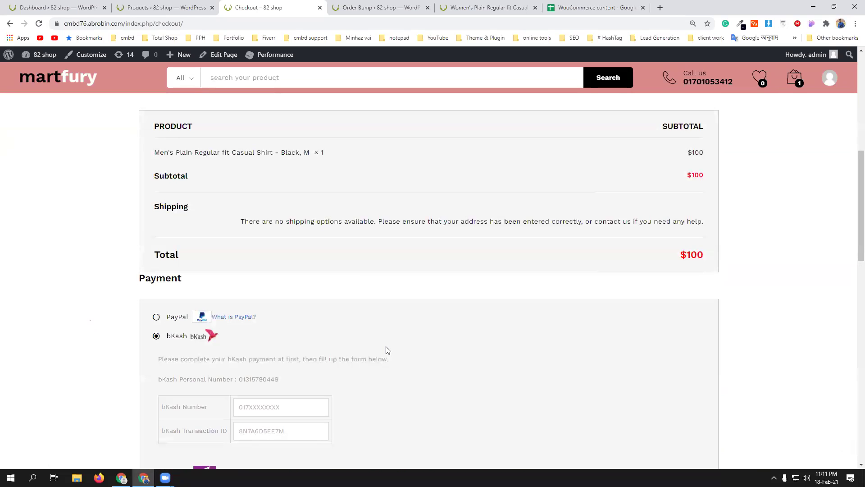
scroll(387, 350, "up", 1)
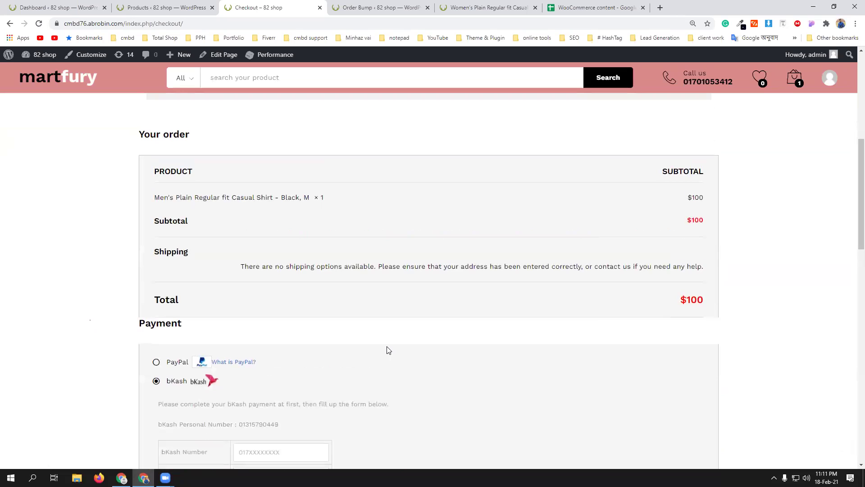
scroll(388, 350, "down", 5)
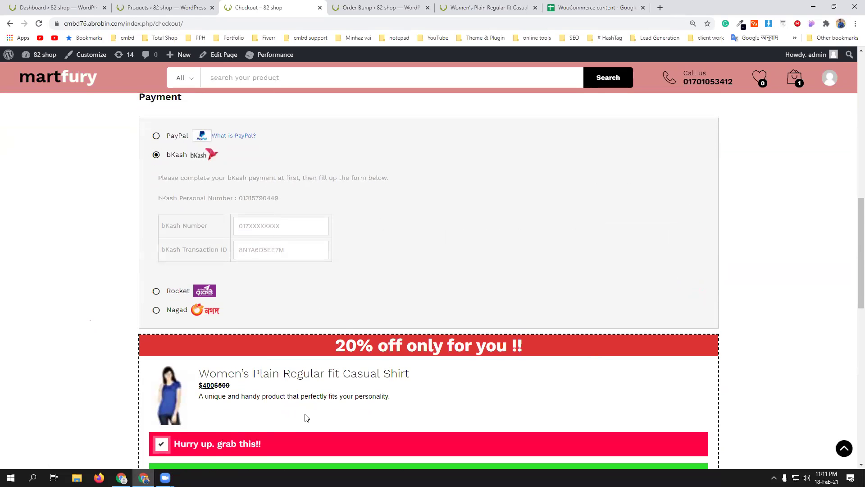
scroll(306, 418, "down", 4)
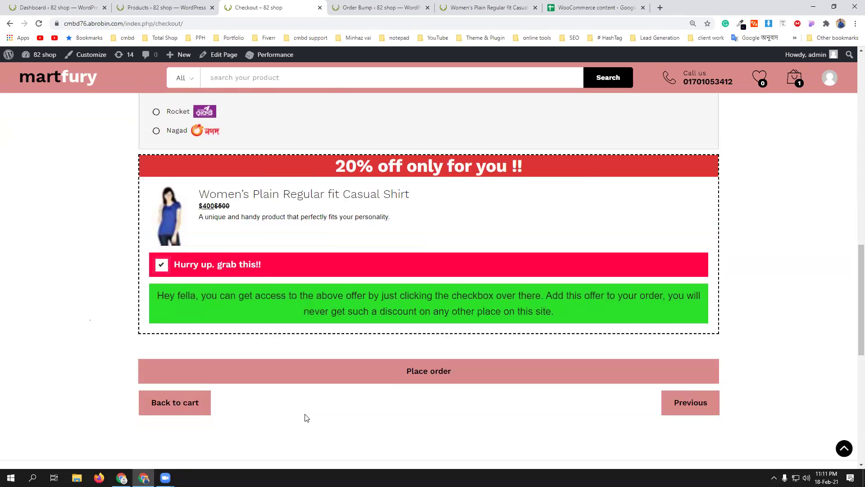
- Attempt to place the order, revealing the required bKash fields
left_click(419, 381)
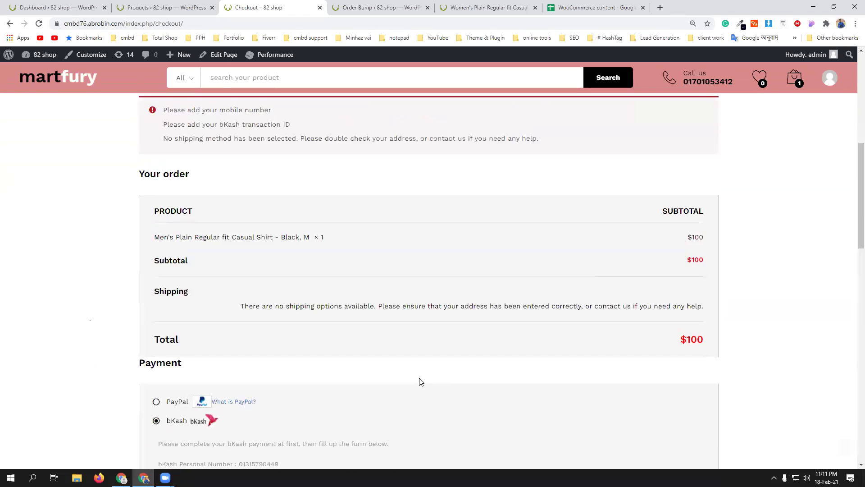
scroll(419, 381, "up", 2)
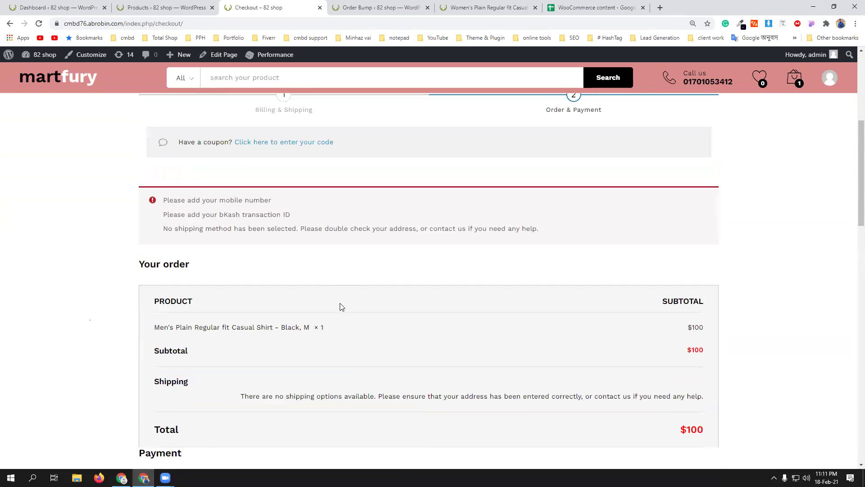
scroll(340, 305, "down", 6)
- Fill the bKash number and transaction ID from saved entries and place the order again
left_click(276, 310)
left_click(255, 333)
left_click(270, 335)
left_click(267, 358)
scroll(417, 354, "down", 4)
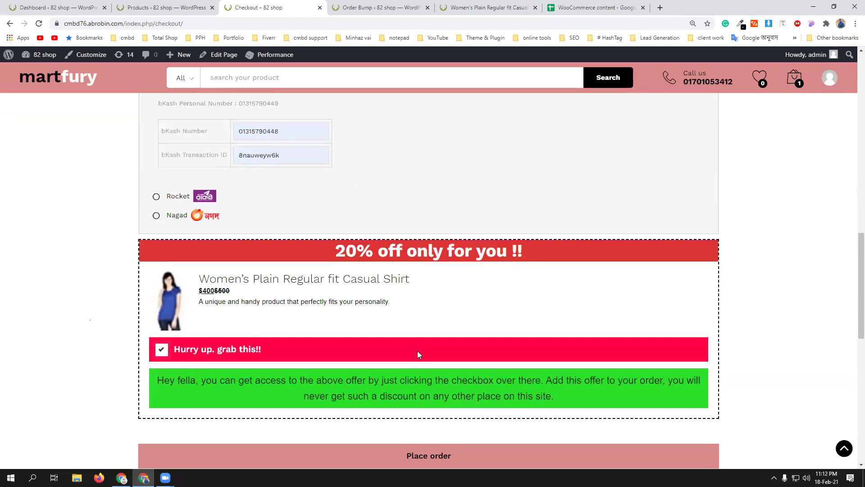
scroll(384, 299, "down", 4)
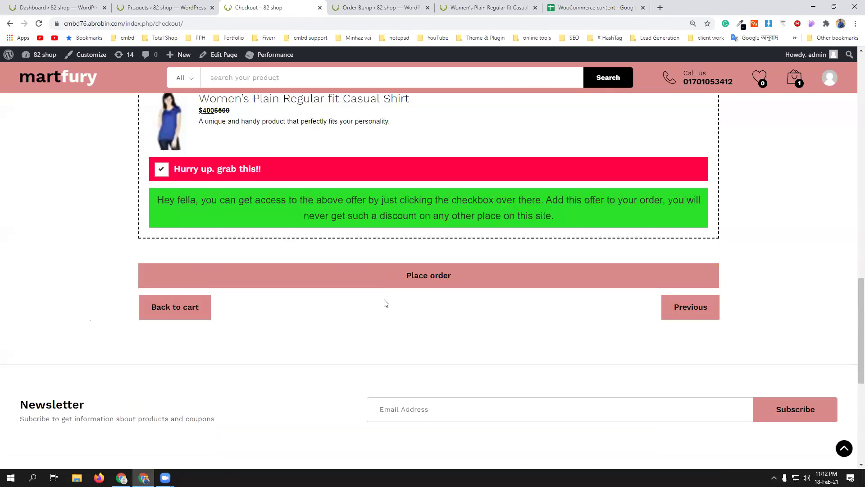
left_click(409, 278)
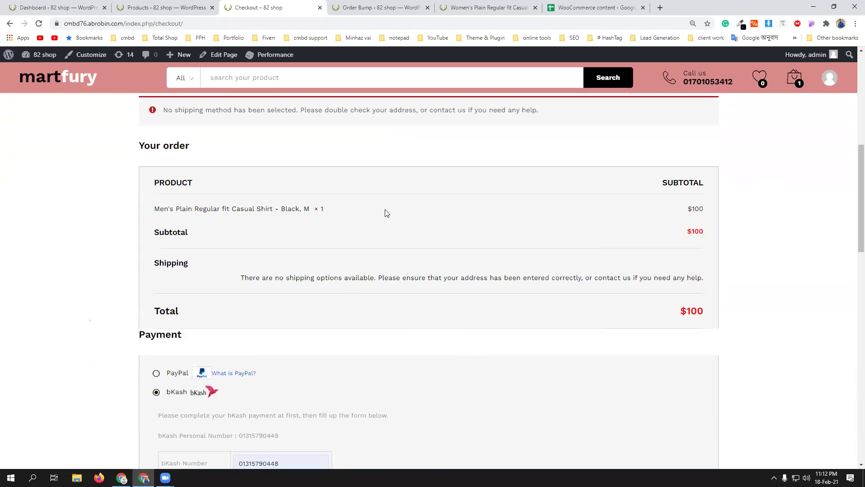
- Go back to the Billing & Shipping step after the no-shipping-method error
scroll(383, 309, "down", 5)
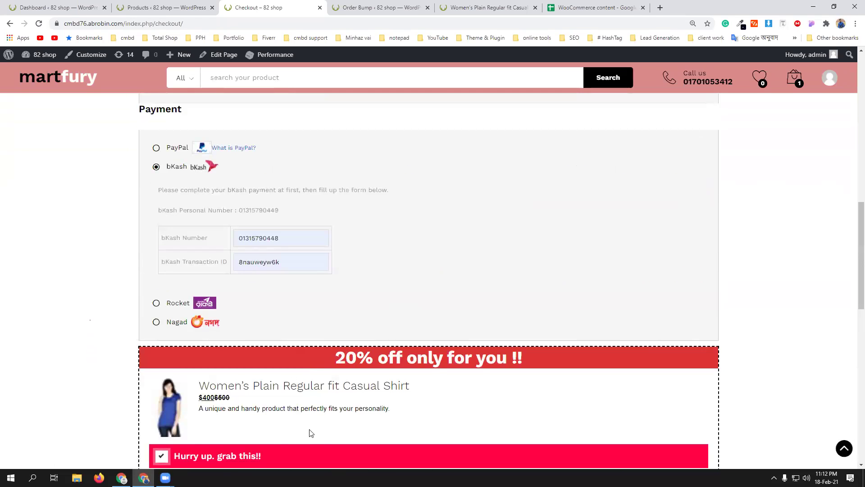
scroll(212, 292, "down", 3)
scroll(392, 340, "up", 10)
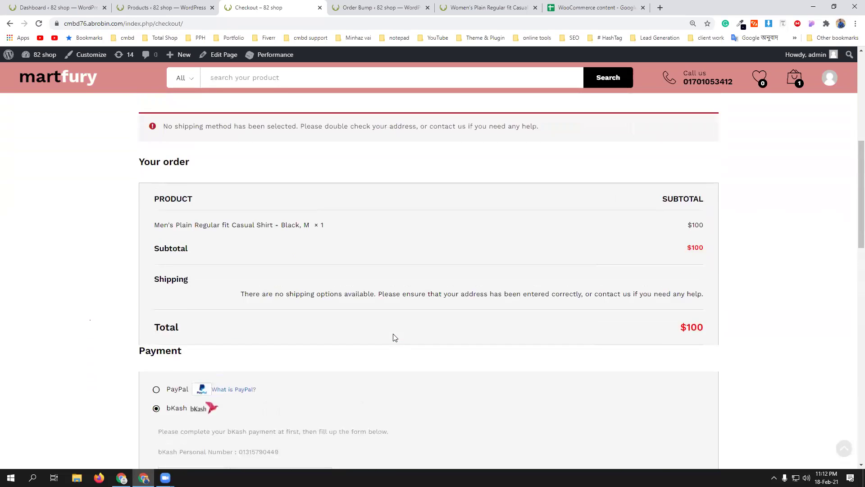
scroll(393, 337, "down", 10)
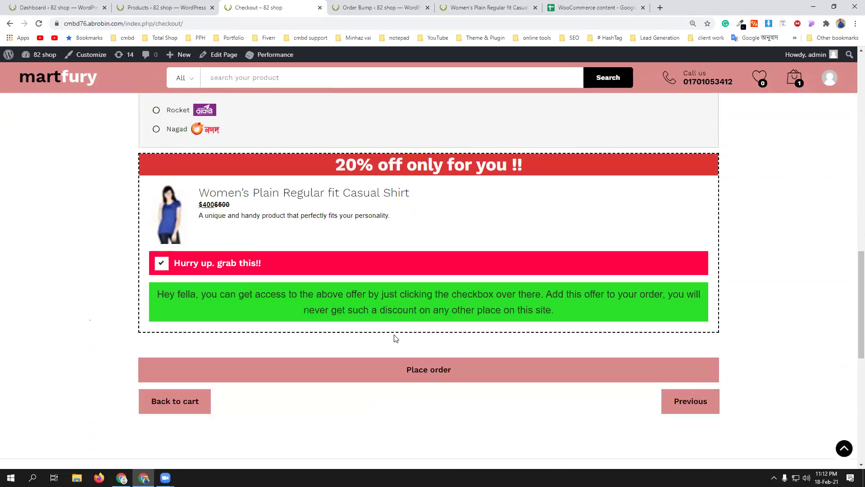
left_click(689, 283)
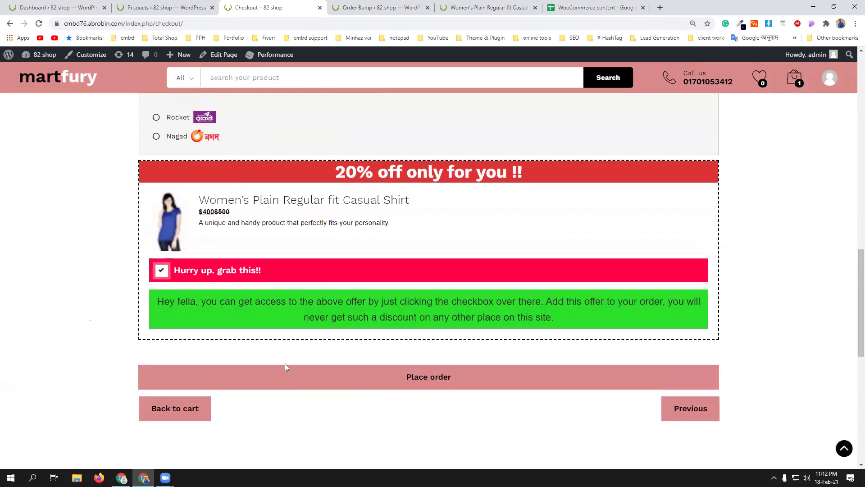
scroll(285, 364, "down", 4)
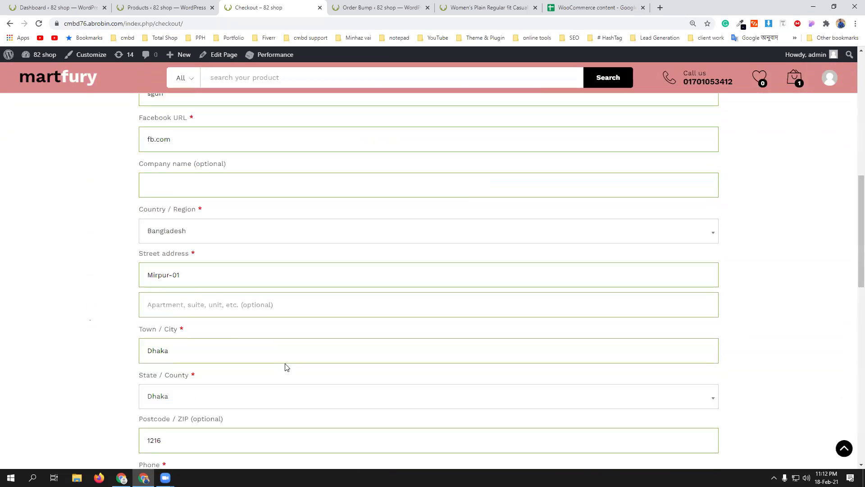
scroll(285, 367, "down", 2)
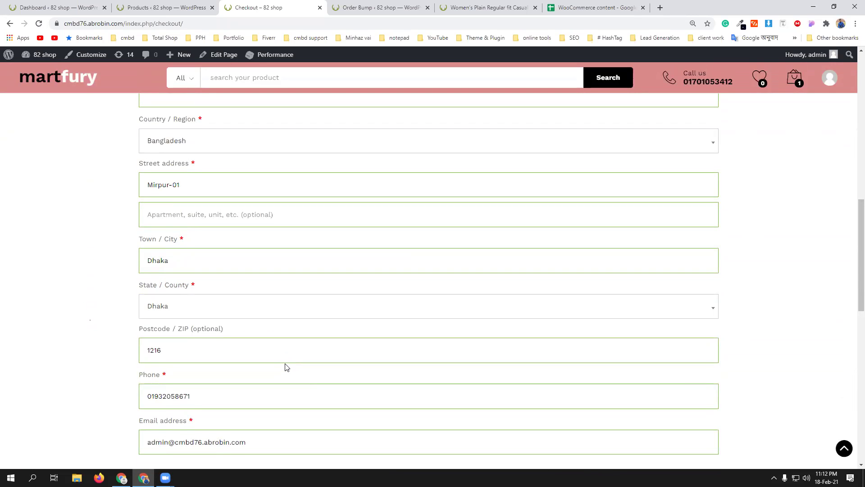
scroll(285, 367, "up", 6)
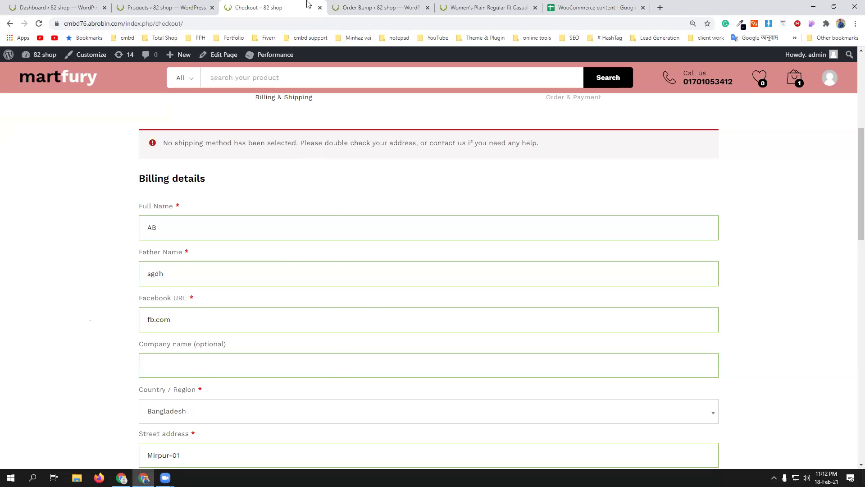
- Add Women's Collection as a target category of the cmbd82 order bump
left_click(334, 4)
scroll(598, 285, "down", 2)
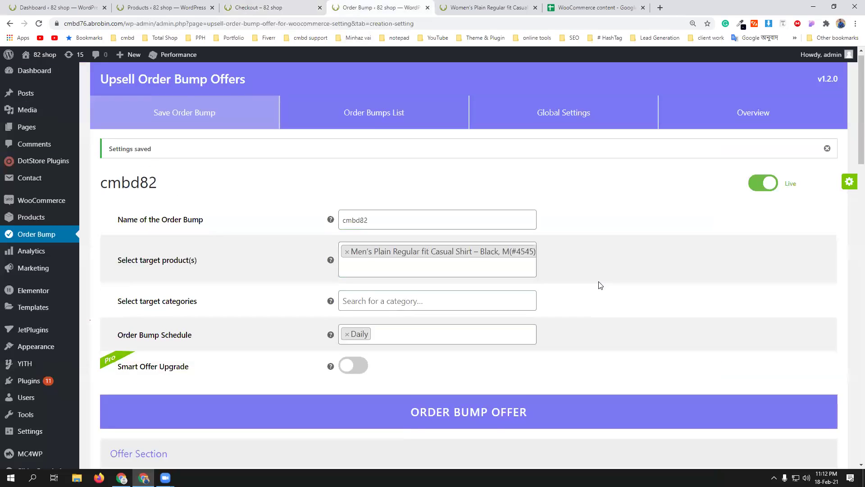
left_click(363, 217)
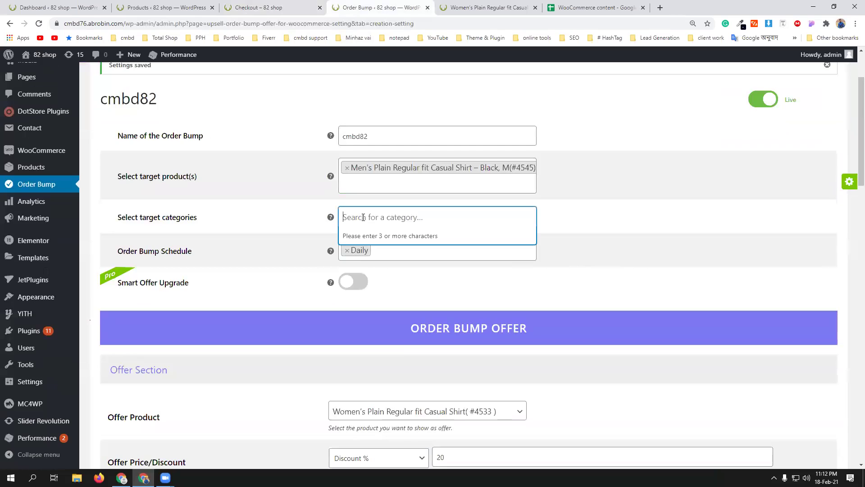
type("wom")
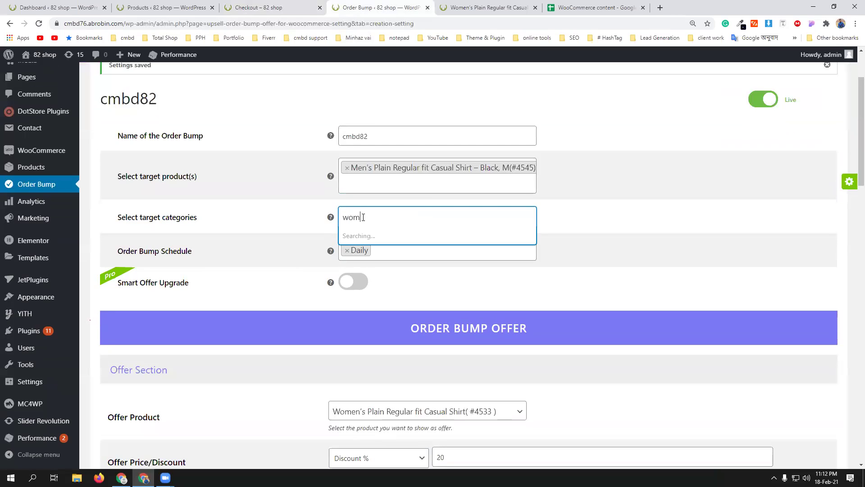
left_click(392, 237)
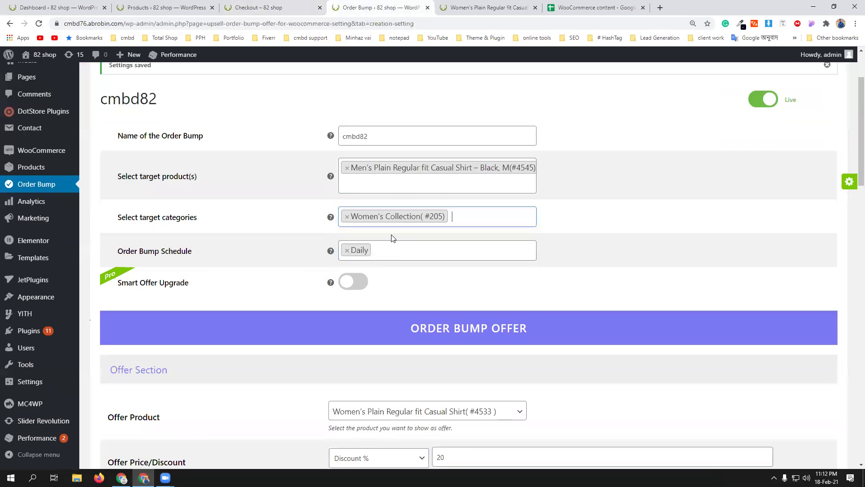
- Set Samsung Gear VR Virtual Reality Headset as the offer product and save the changes
scroll(668, 301, "down", 4)
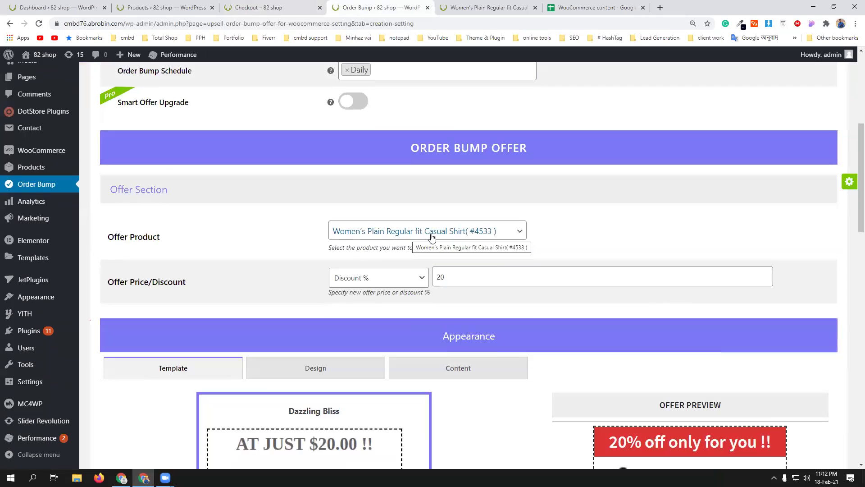
left_click(462, 239)
type("sam")
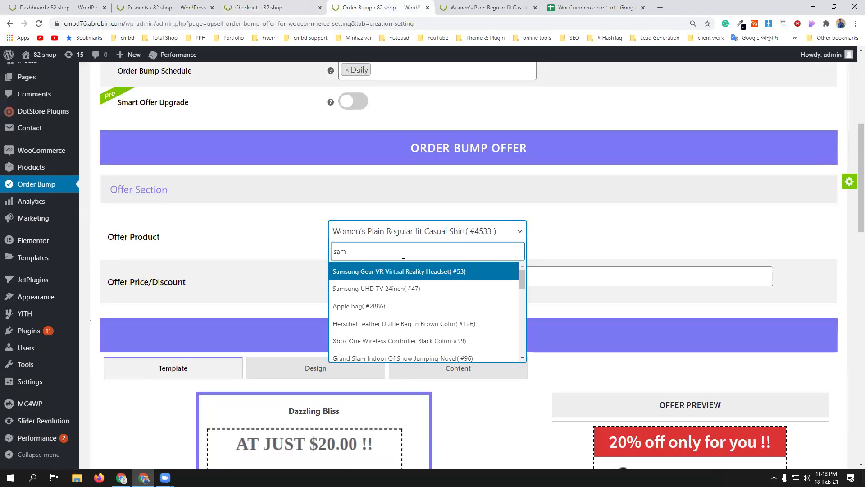
left_click(409, 271)
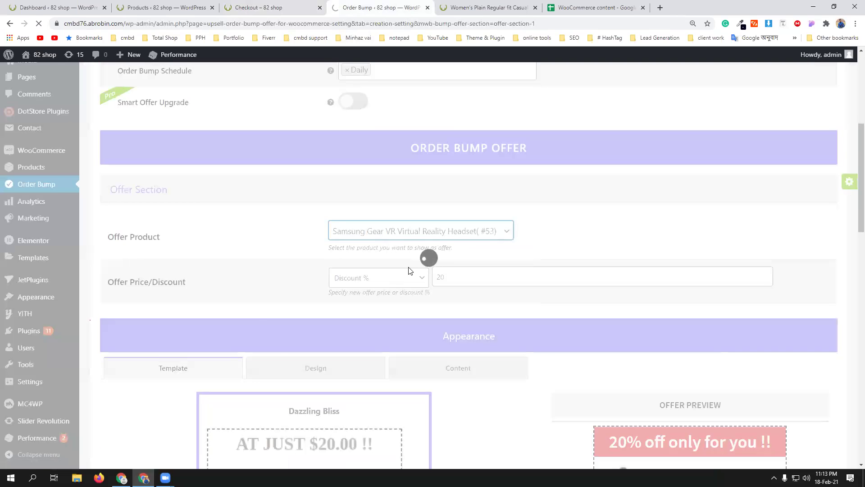
scroll(409, 271, "down", 7)
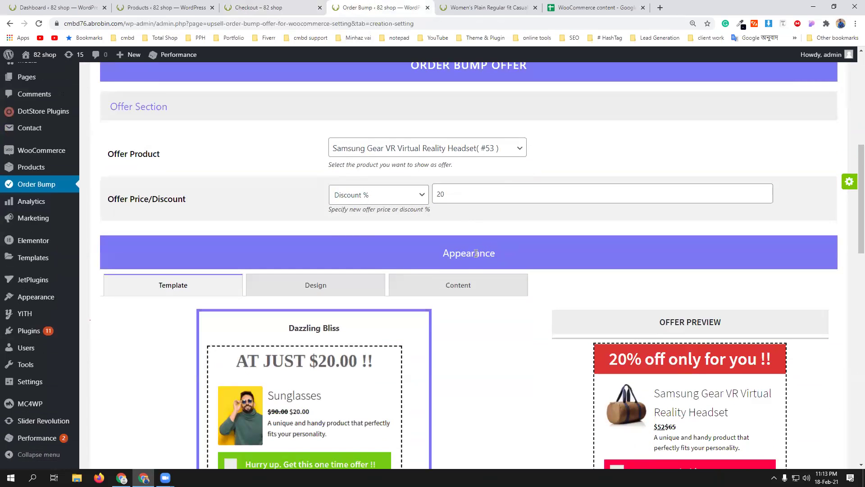
scroll(471, 254, "down", 10)
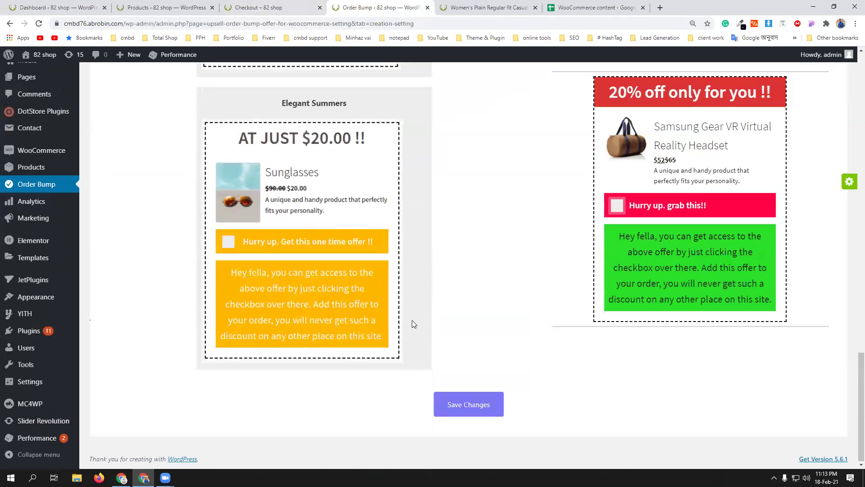
left_click(437, 401)
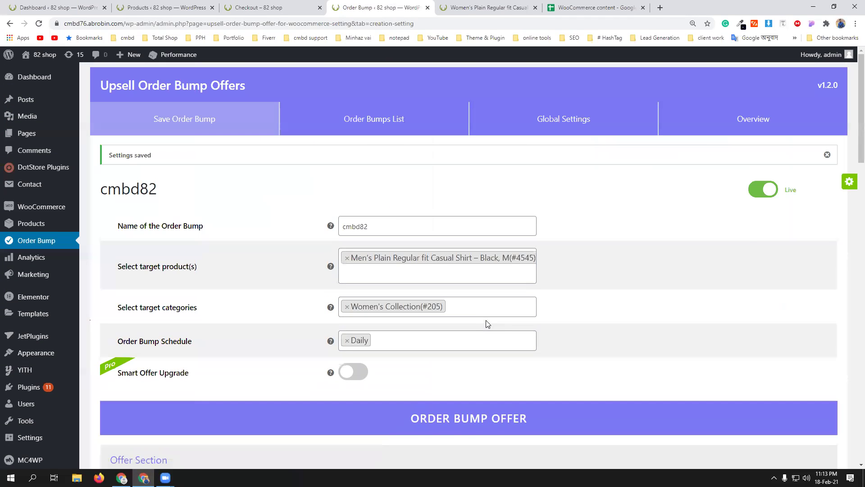
- Check cmbd82 in the Order Bumps List, then go to the women's shirt product page
scroll(486, 323, "down", 5)
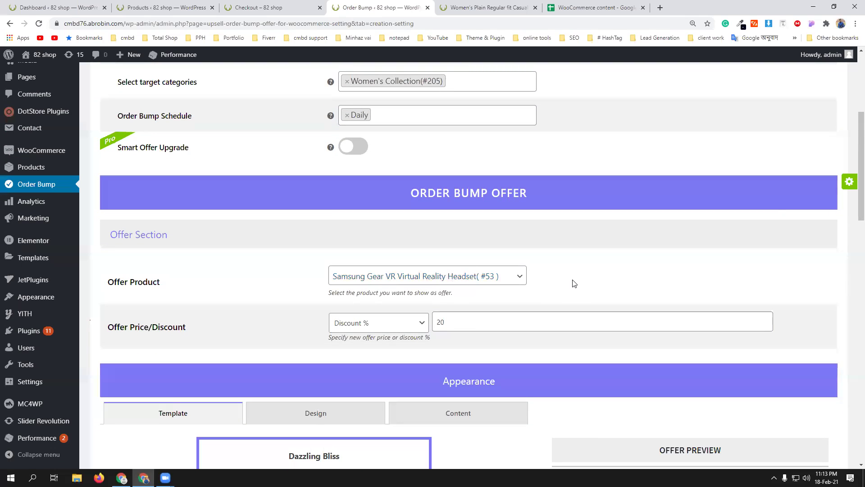
scroll(573, 283, "up", 1)
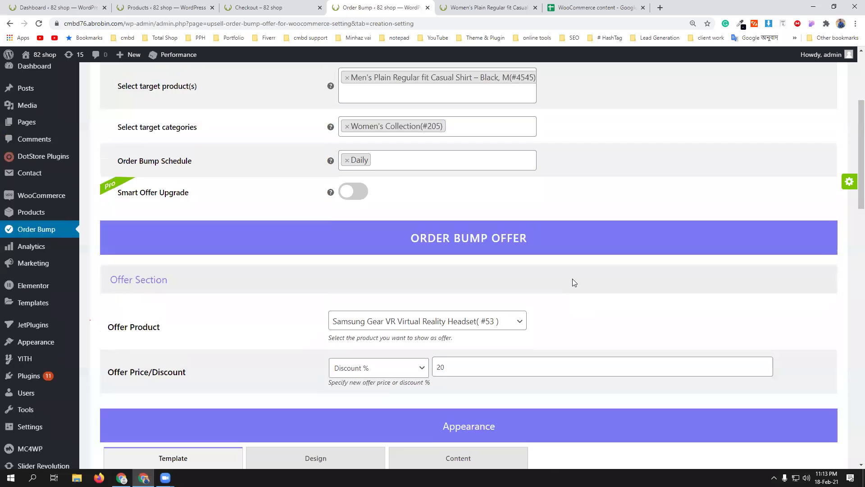
scroll(573, 280, "up", 4)
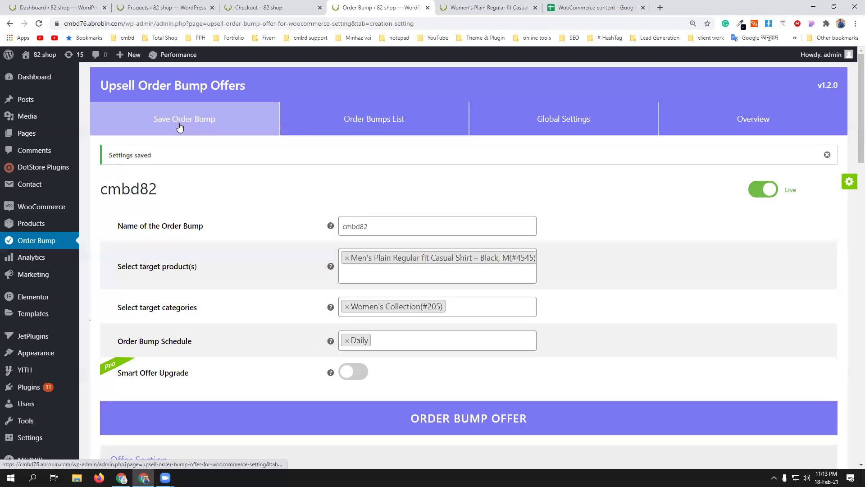
left_click(369, 125)
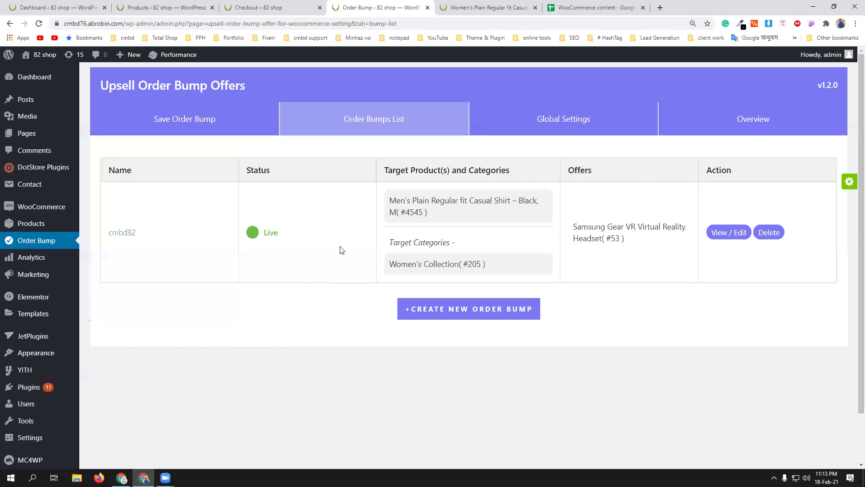
left_click(501, 7)
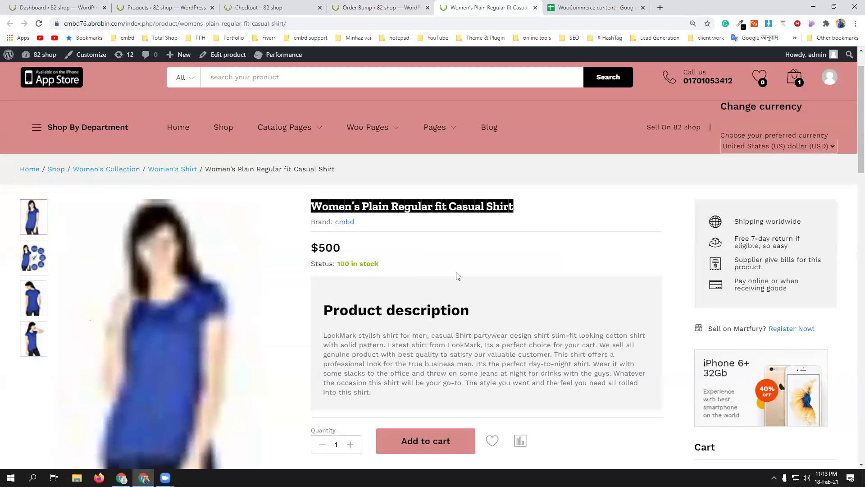
- Reload the women's shirt page, add it to the cart, and proceed to checkout
scroll(458, 276, "down", 1)
left_click(38, 23)
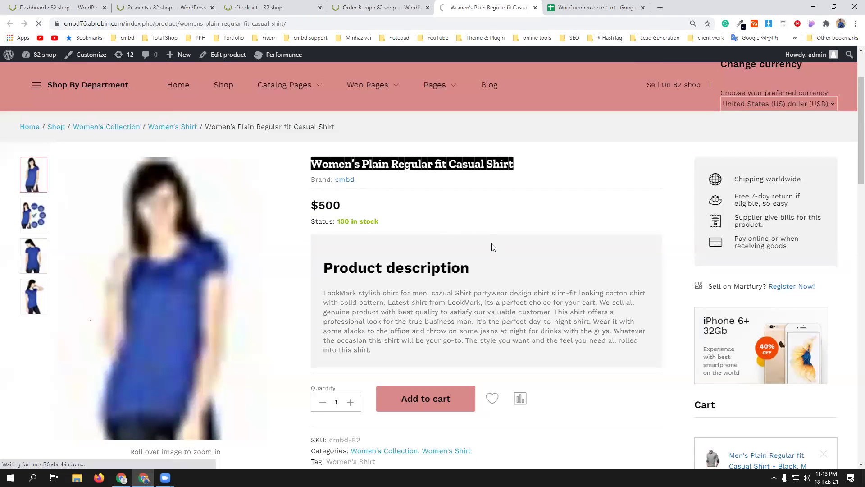
scroll(495, 240, "down", 1)
scroll(496, 239, "down", 3)
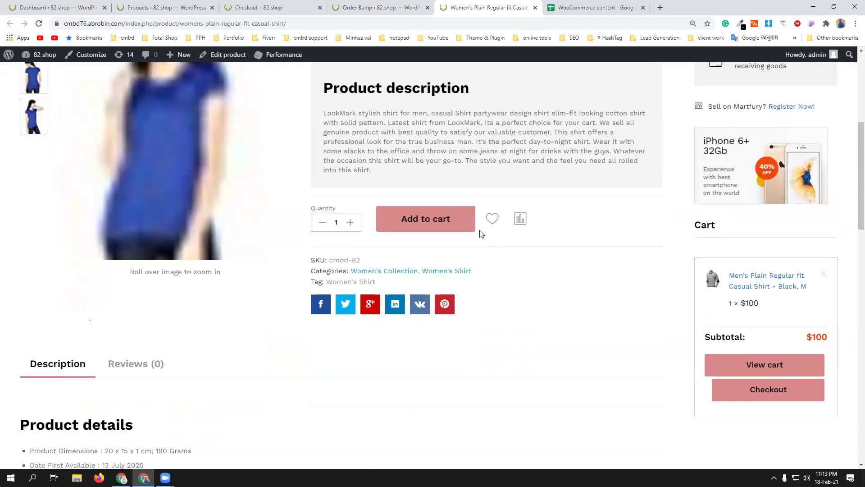
left_click(461, 231)
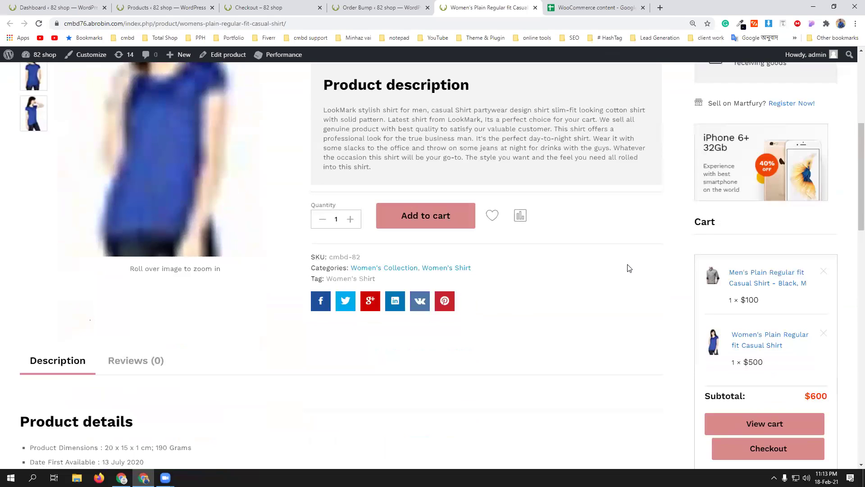
scroll(626, 266, "down", 2)
left_click(766, 360)
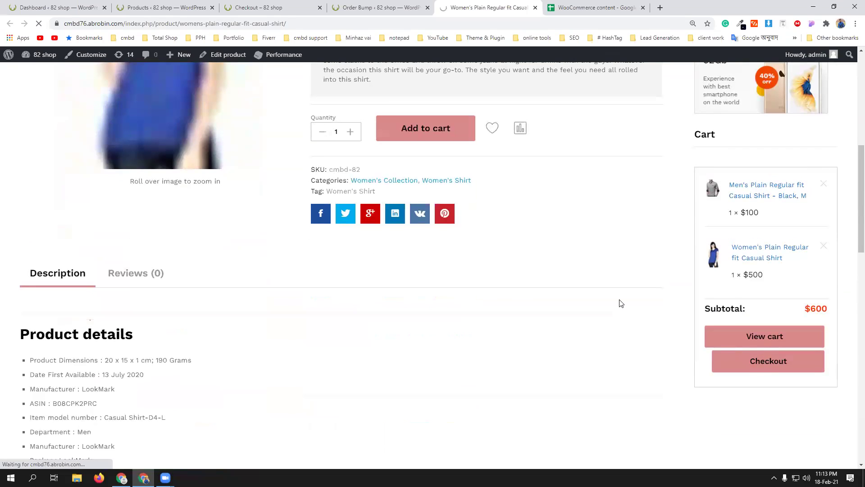
- Enter 'dthfj' as Father Name and the suggested Facebook URL, then continue to payment
scroll(621, 295, "down", 6)
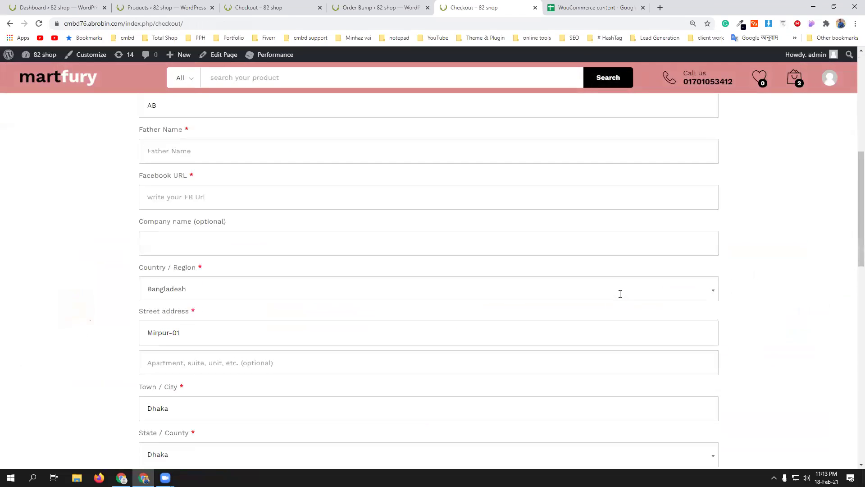
left_click(246, 150)
type("dthfjh")
left_click(226, 195)
left_click(202, 217)
scroll(530, 373, "down", 7)
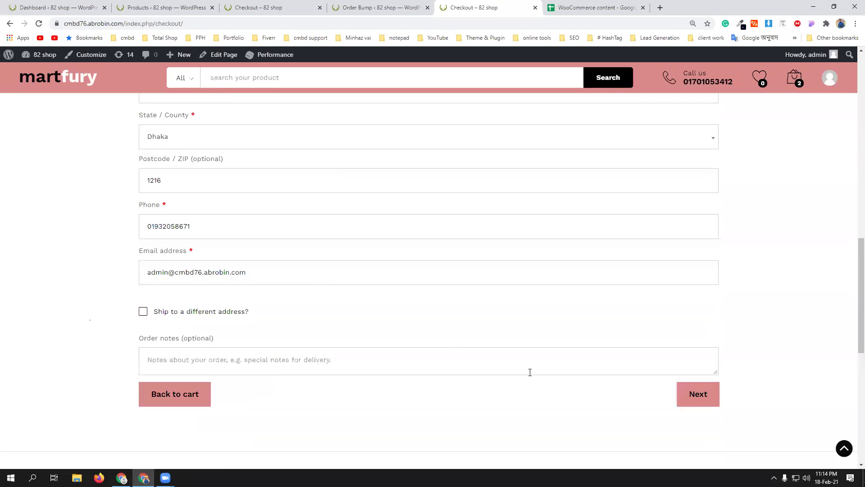
left_click(704, 401)
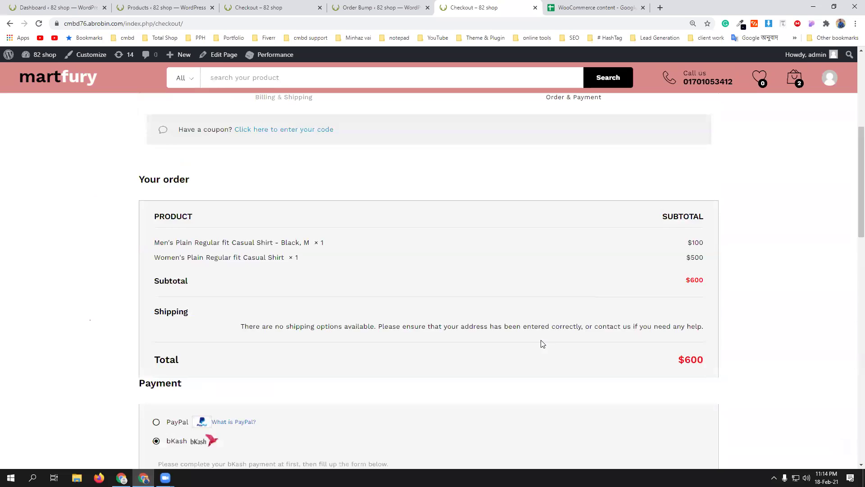
- Accept the 20% off Samsung Gear VR headset offer and return to the Order Bumps List
scroll(542, 344, "down", 10)
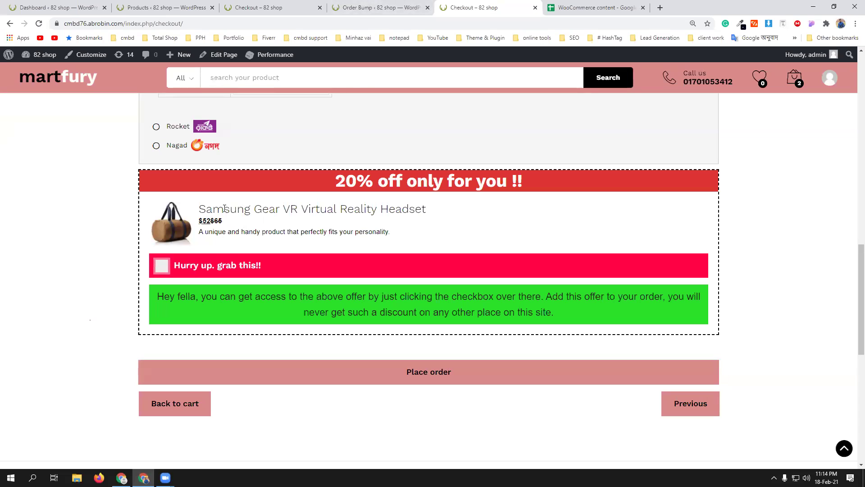
left_click(161, 267)
scroll(322, 262, "up", 5)
scroll(322, 266, "up", 4)
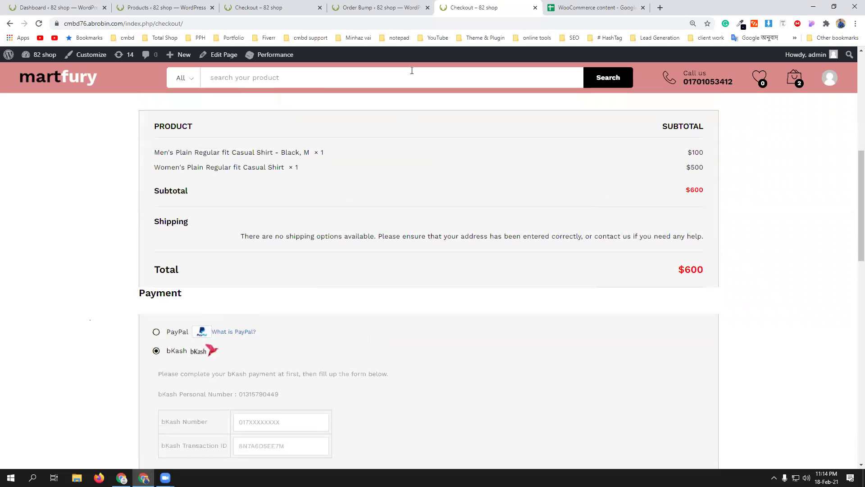
left_click(393, 5)
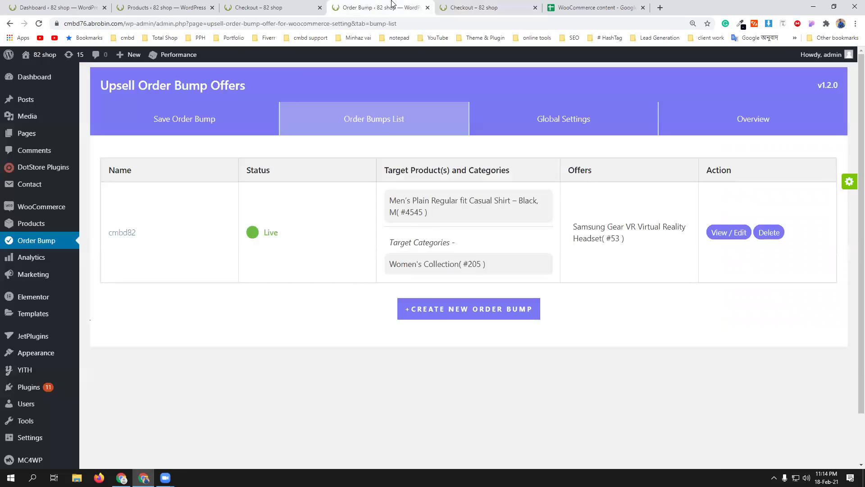
left_click(474, 4)
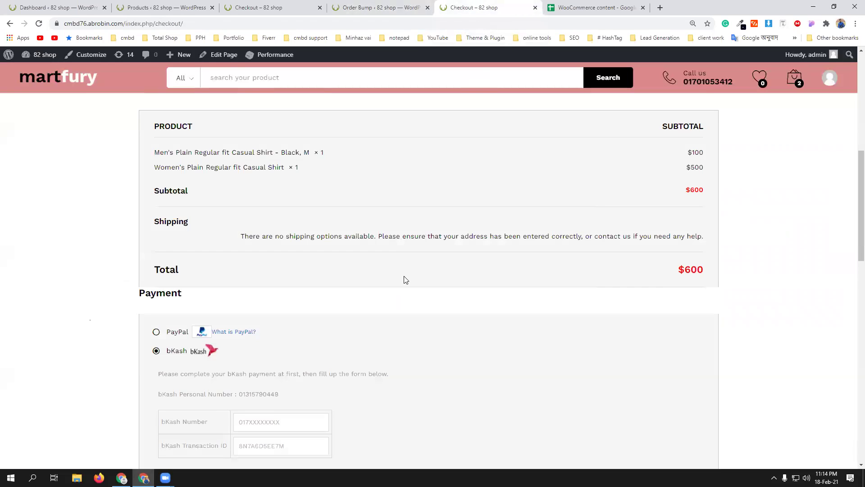
scroll(405, 279, "down", 5)
scroll(409, 280, "down", 3)
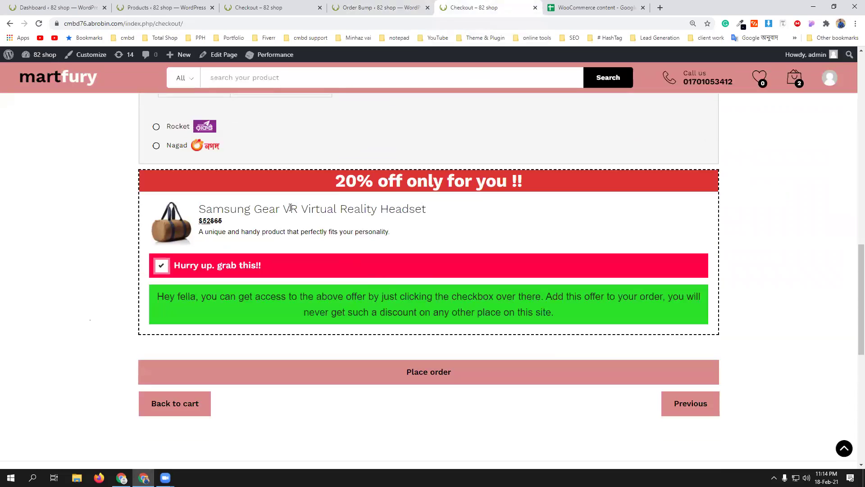
scroll(290, 208, "up", 1)
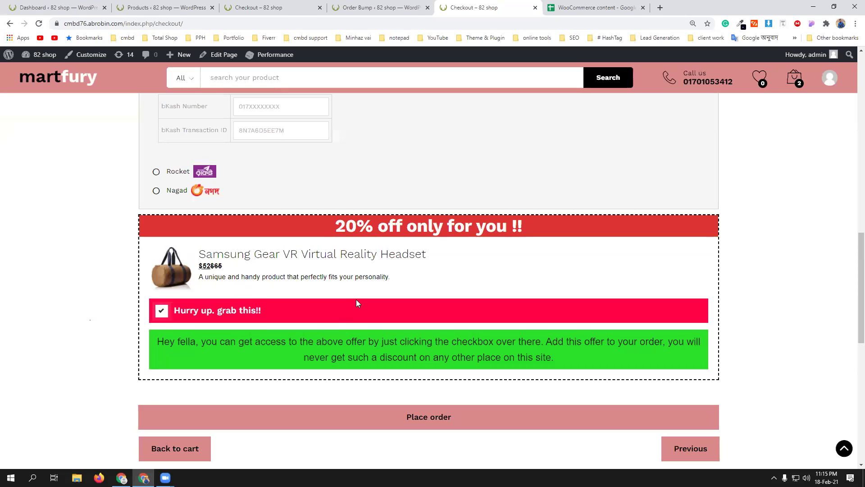
left_click(163, 313)
left_click(163, 313)
left_click(376, 7)
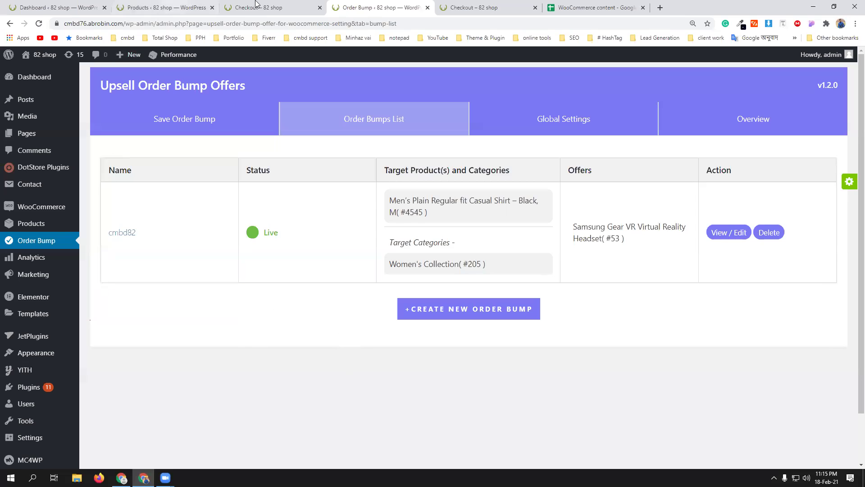
- Review the Class-03 topics in the course sheet, then open Installed Plugins in a new tab
left_click(594, 7)
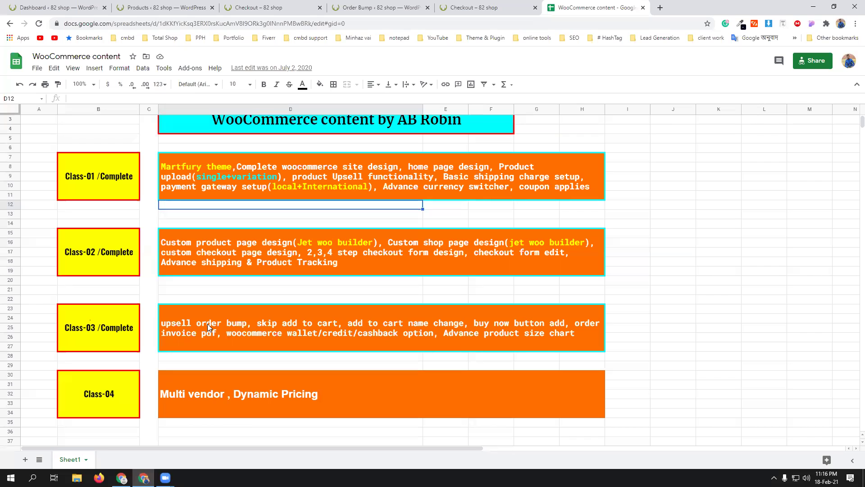
left_click(152, 4)
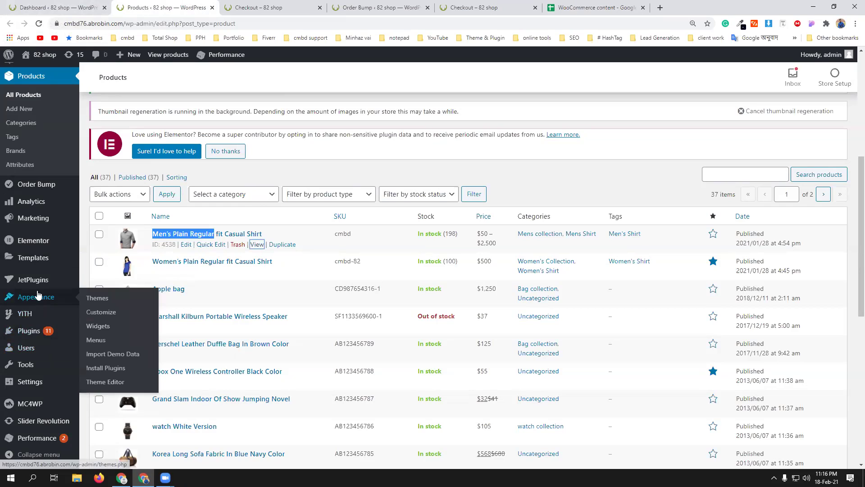
mouse_move(43, 330)
middle_click(100, 333)
- Go to Plugins > Add New > Upload Plugin in the newly opened plugins tab
left_click(259, 5)
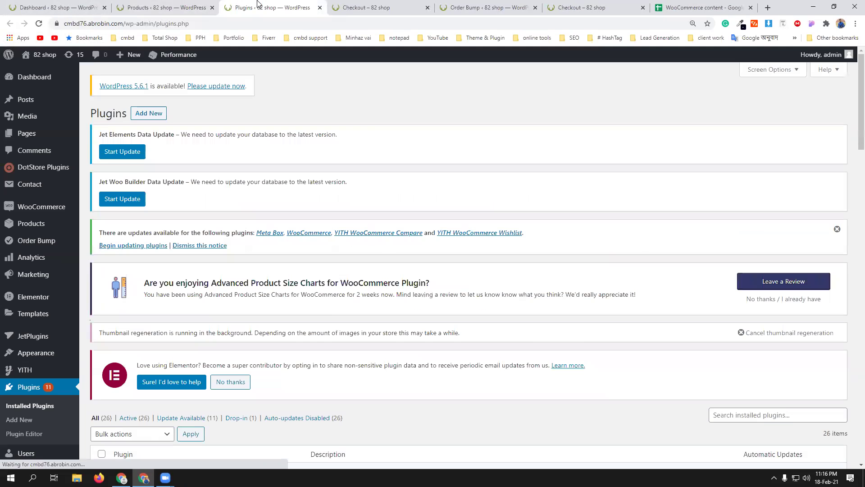
scroll(331, 303, "down", 3)
scroll(234, 306, "up", 3)
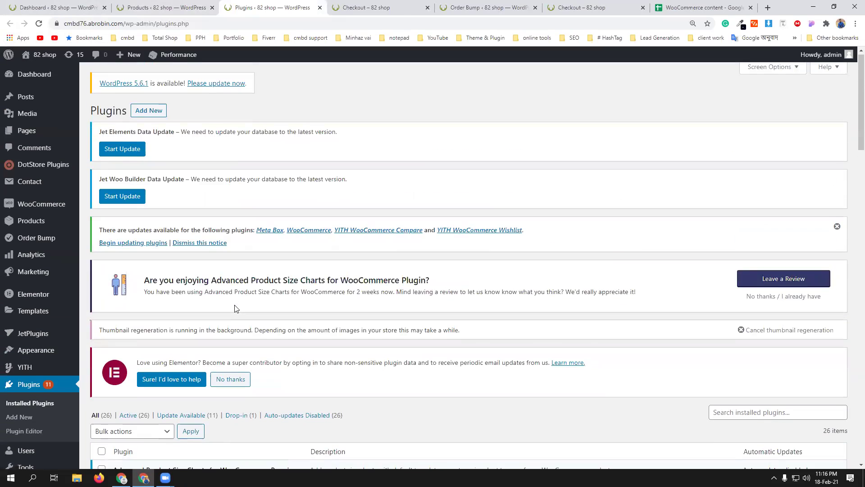
scroll(236, 306, "down", 5)
scroll(237, 305, "up", 5)
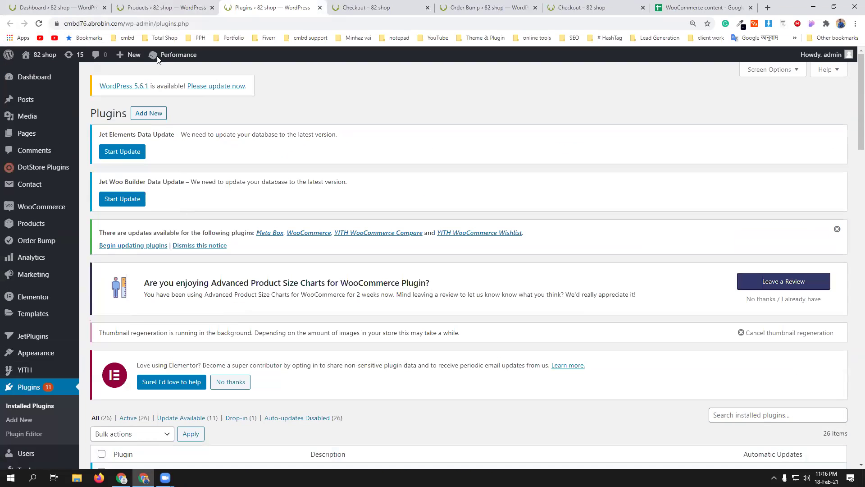
left_click(156, 116)
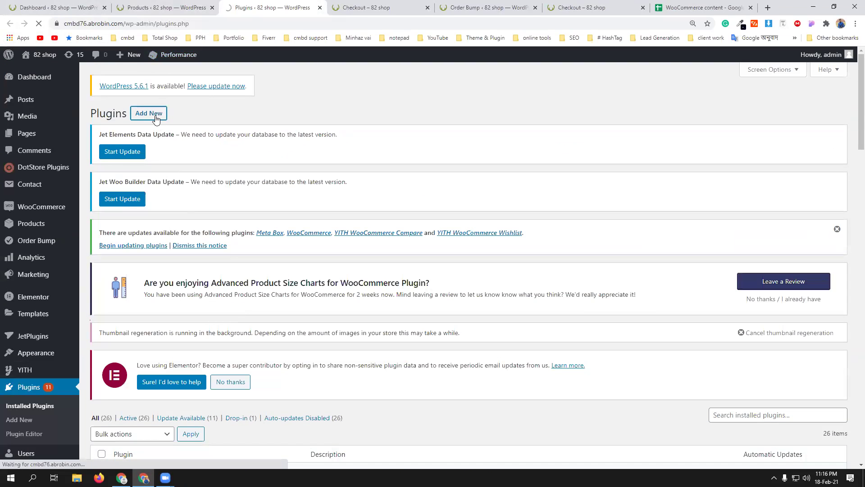
left_click(198, 114)
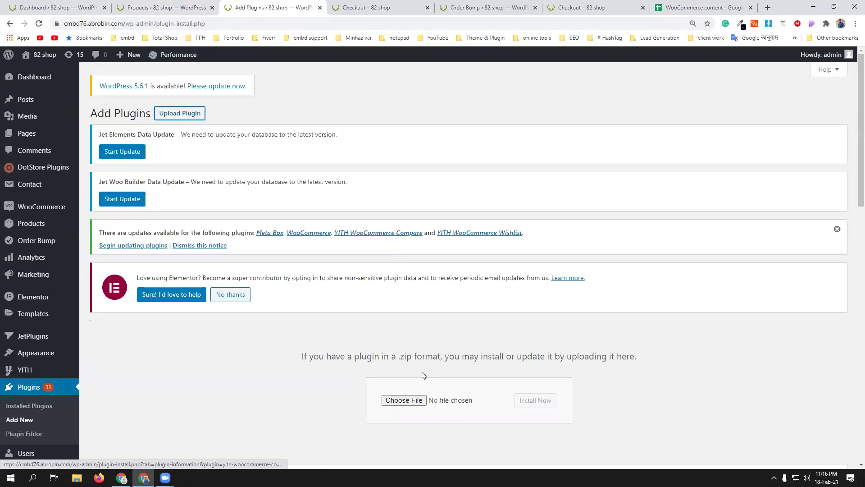
- Upload woocommerce-pdf-invoices-packing-slips.2.5.2.zip, install it, and activate the plugin
left_click(411, 400)
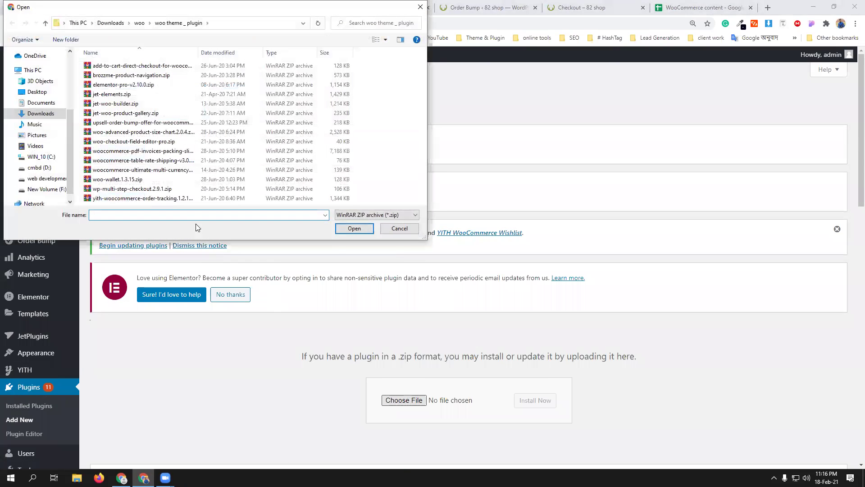
left_click(157, 152)
left_click(353, 232)
left_click(534, 400)
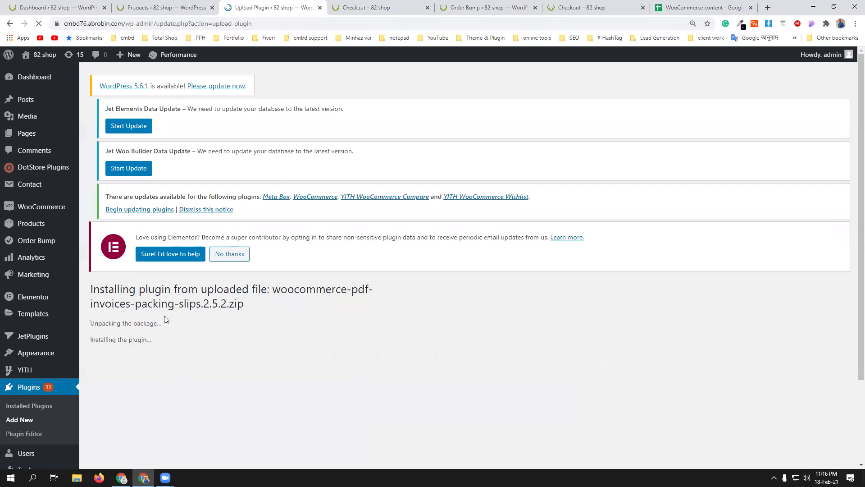
scroll(164, 317, "down", 1)
left_click(119, 331)
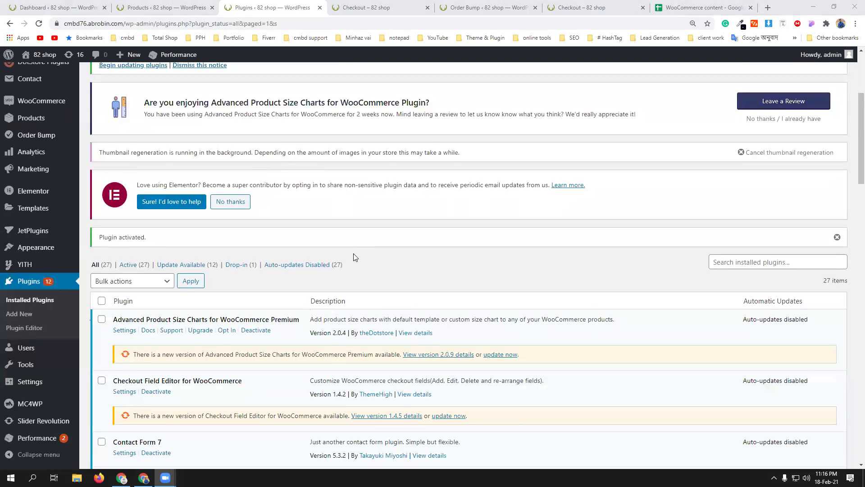
- Find WooCommerce PDF Invoices & Packing Slips in Installed Plugins and open its Settings
scroll(354, 256, "down", 5)
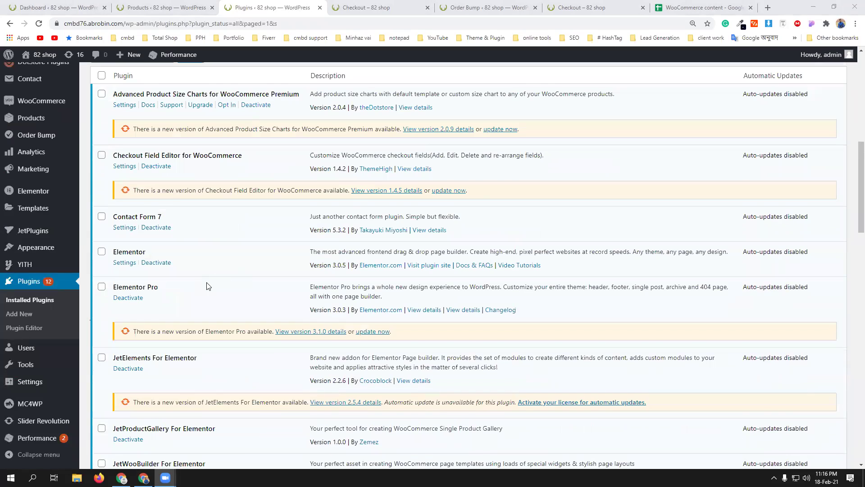
scroll(207, 286, "down", 7)
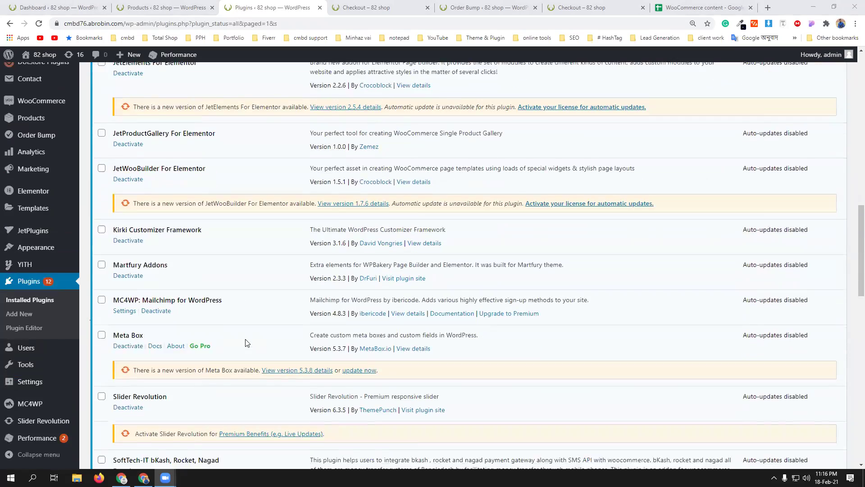
scroll(248, 342, "down", 4)
scroll(254, 337, "down", 3)
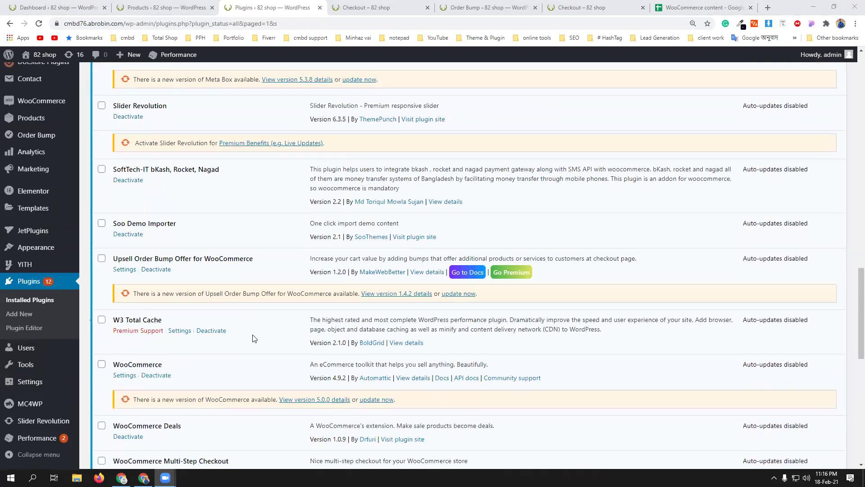
scroll(255, 338, "down", 3)
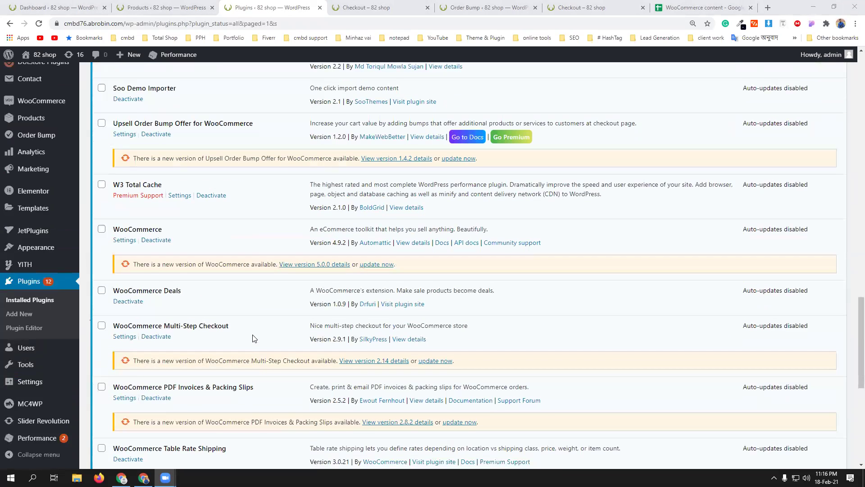
scroll(255, 338, "down", 1)
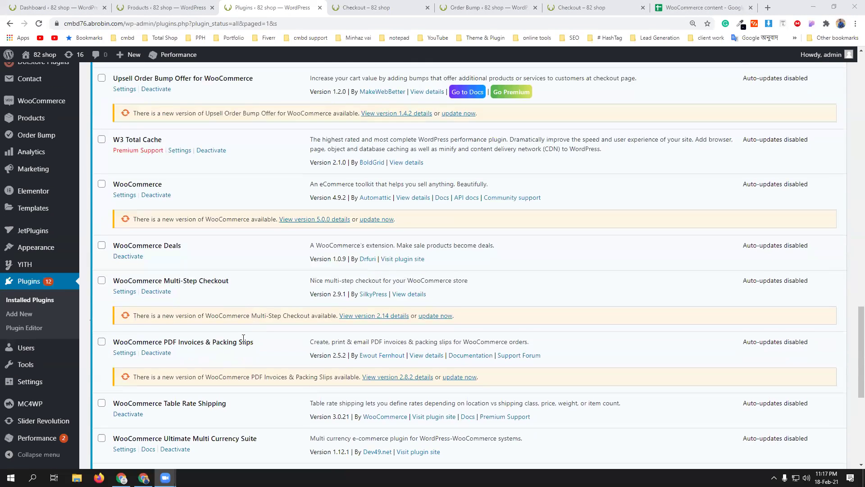
left_click(120, 354)
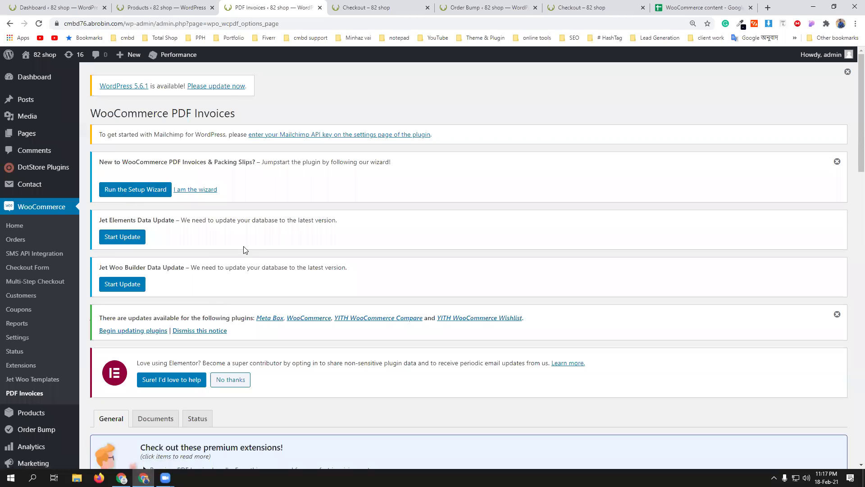
- Review the General tab: PDF opens in a new browser tab, Simple template, A4 paper
scroll(245, 244, "down", 6)
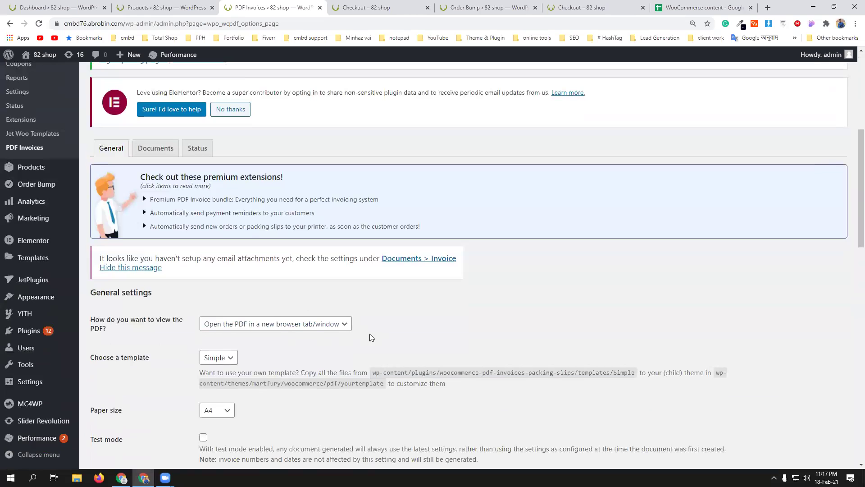
scroll(370, 336, "up", 4)
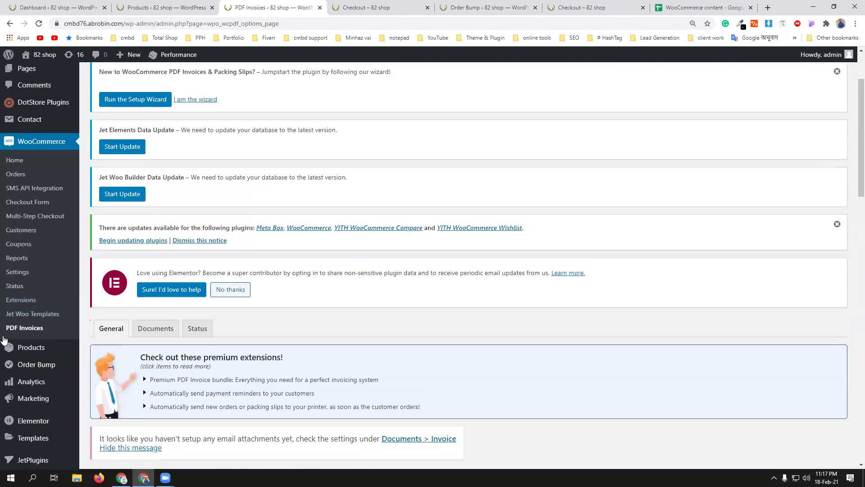
scroll(355, 376, "down", 5)
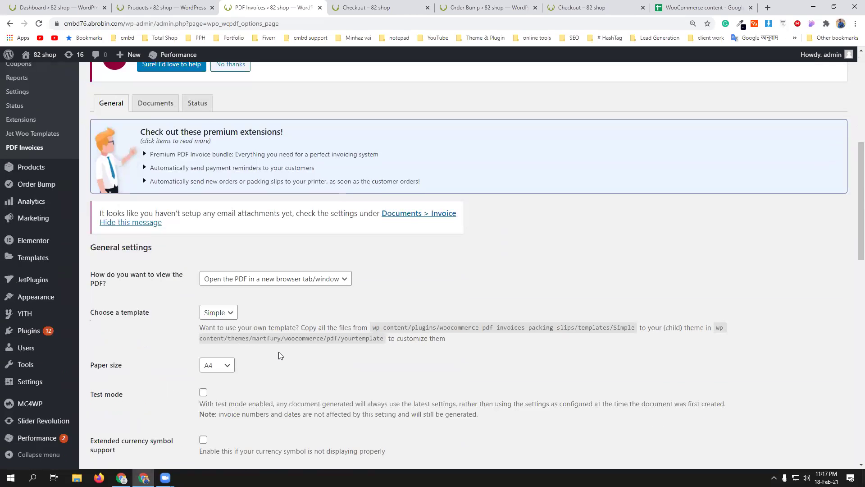
scroll(280, 356, "up", 7)
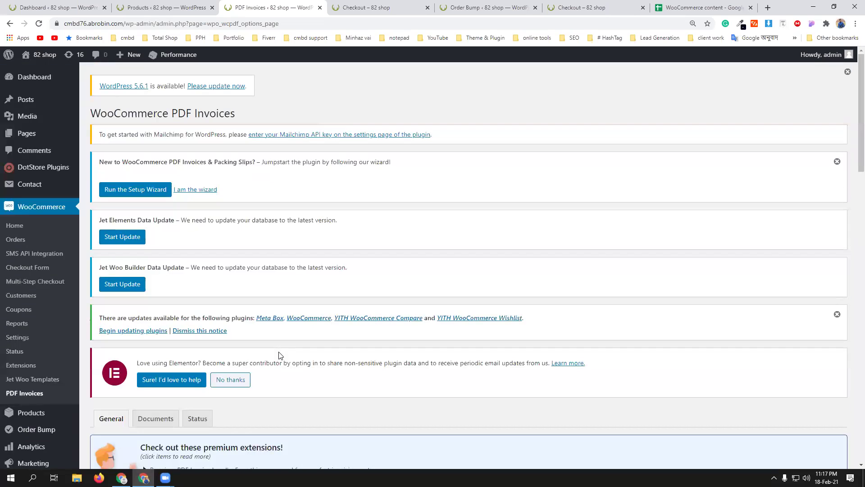
- In the setup wizard, keep '82 shop' as shop name, add the shop's address, and continue
left_click(151, 192)
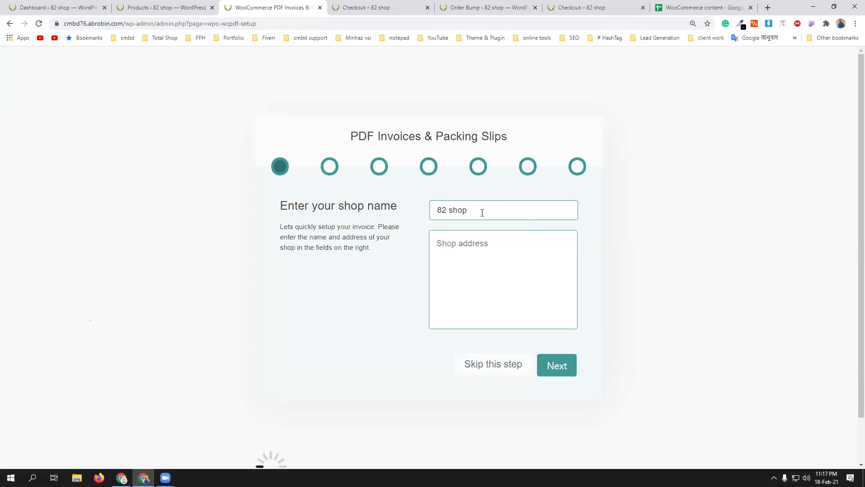
left_click(486, 245)
type("Mi")
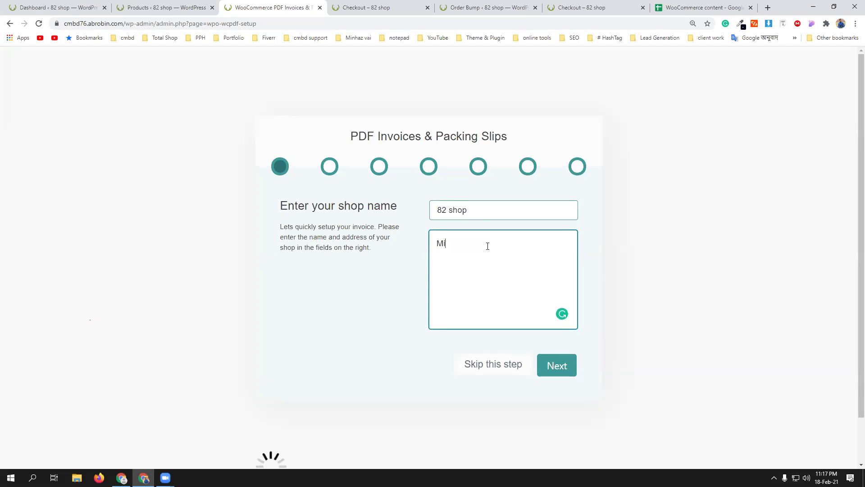
type("rpur-01")
left_click(565, 368)
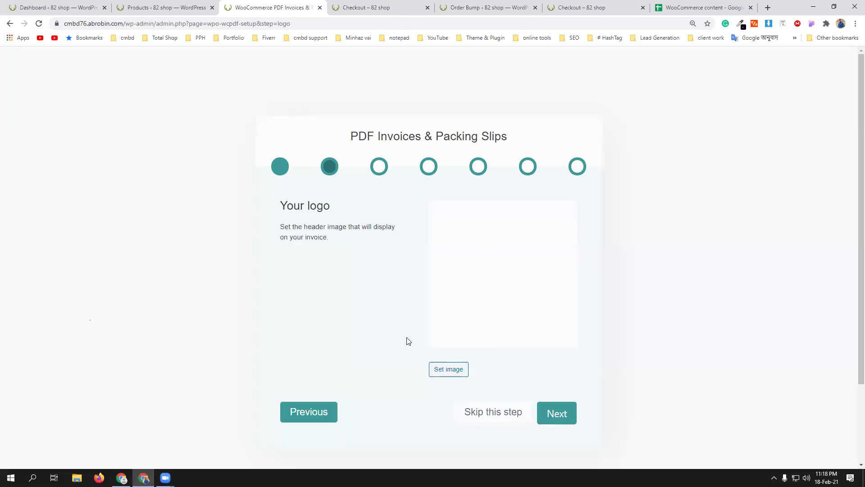
- Set the Google play image from the Media Library as the invoice logo and continue
left_click(444, 370)
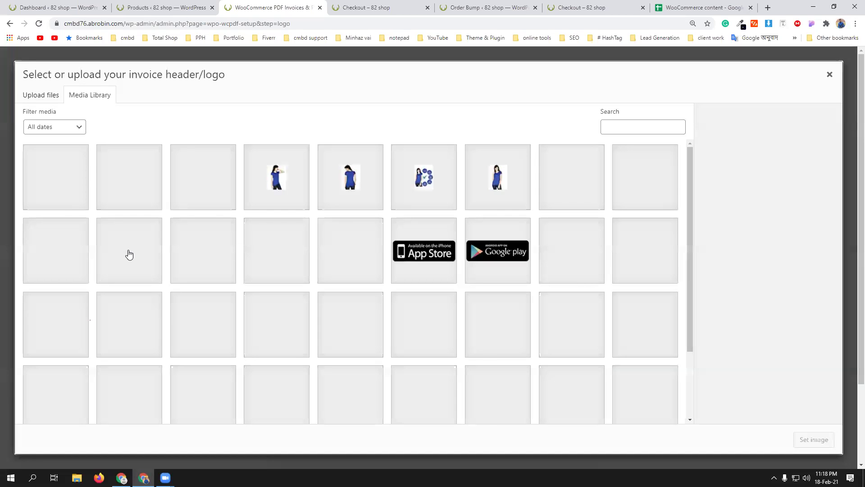
left_click(499, 252)
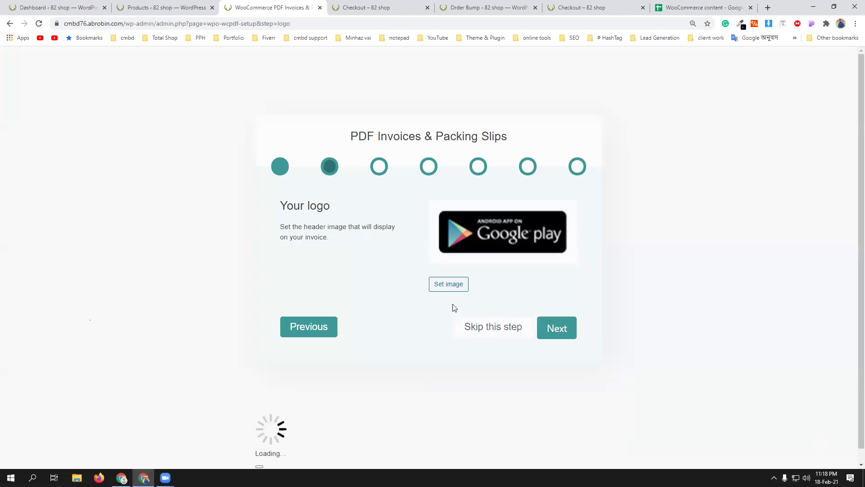
left_click(568, 332)
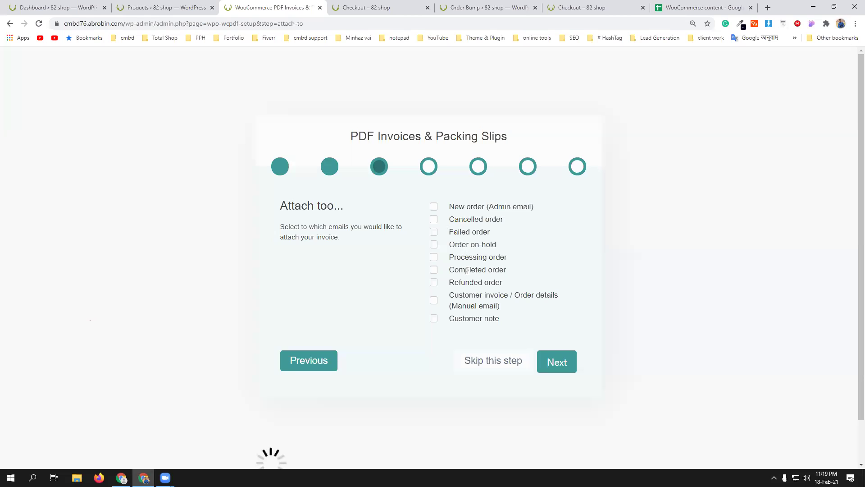
- Attach invoices only to Completed order emails and advance to Display options
left_click(434, 270)
left_click(565, 365)
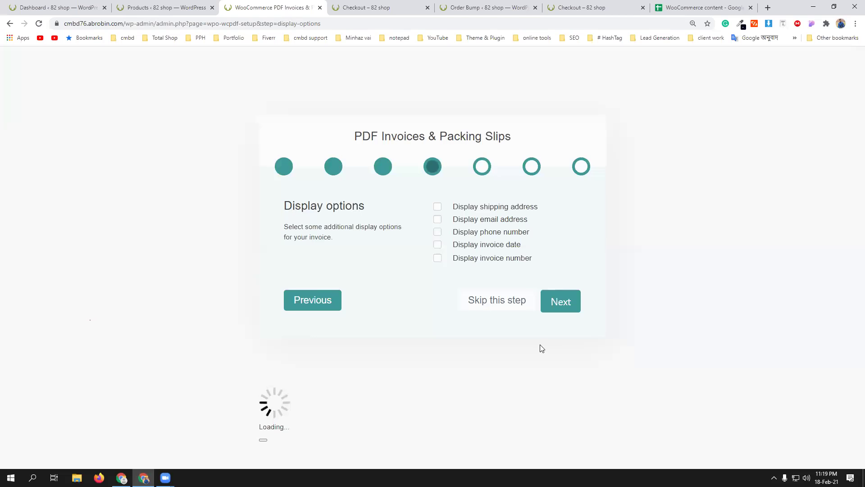
- Enable Display shipping address on the invoice display options
left_click(436, 209)
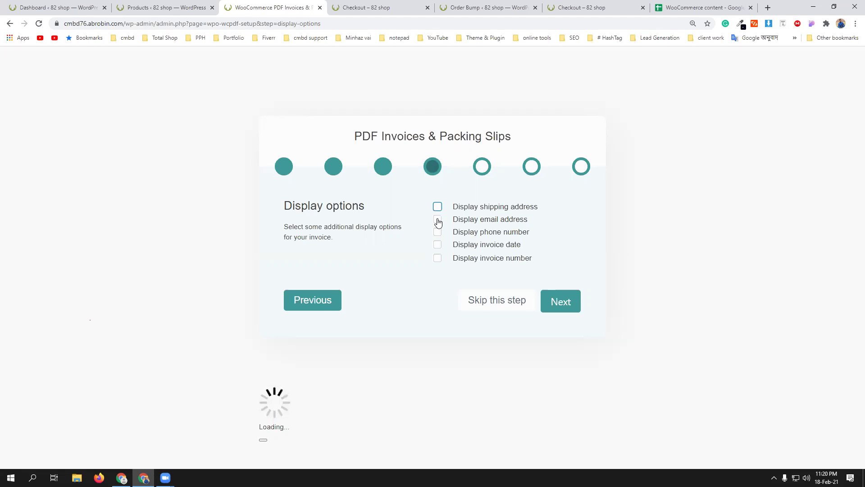
- Tick the email, phone, invoice date, invoice number and shipping address display options, then continue
left_click(437, 220)
left_click(438, 232)
left_click(438, 245)
left_click(437, 259)
left_click(436, 208)
left_click(567, 306)
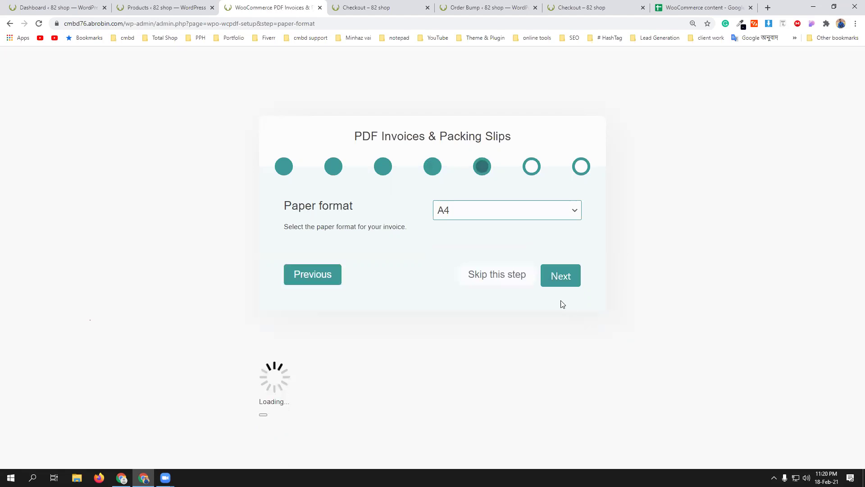
- Keep A4 as the paper format and move past the action buttons step
left_click(499, 211)
left_click(481, 226)
left_click(551, 277)
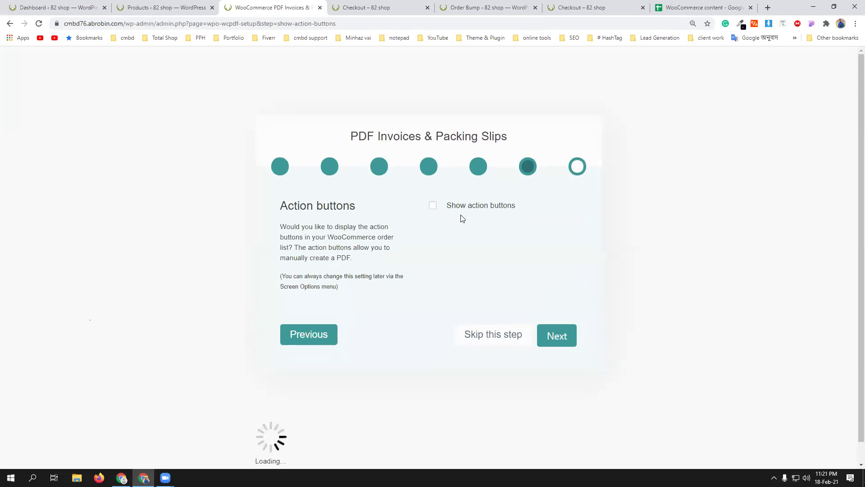
left_click(551, 336)
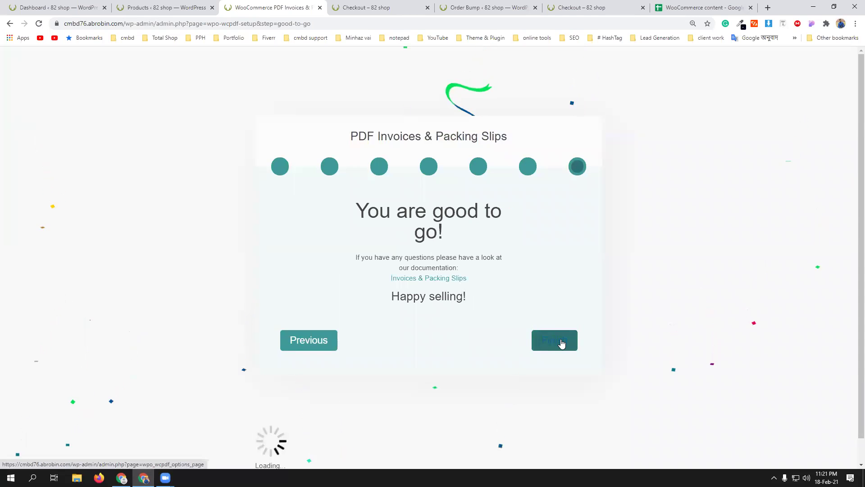
- Finish the PDF Invoices setup wizard
left_click(551, 339)
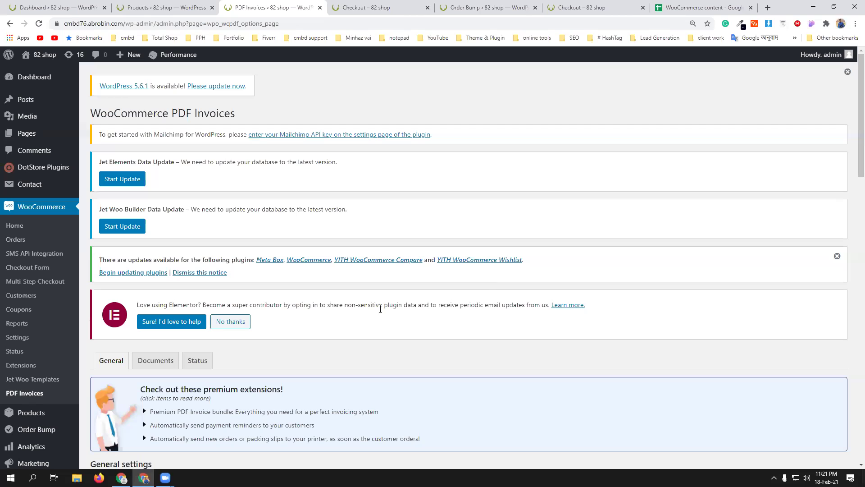
scroll(363, 318, "down", 4)
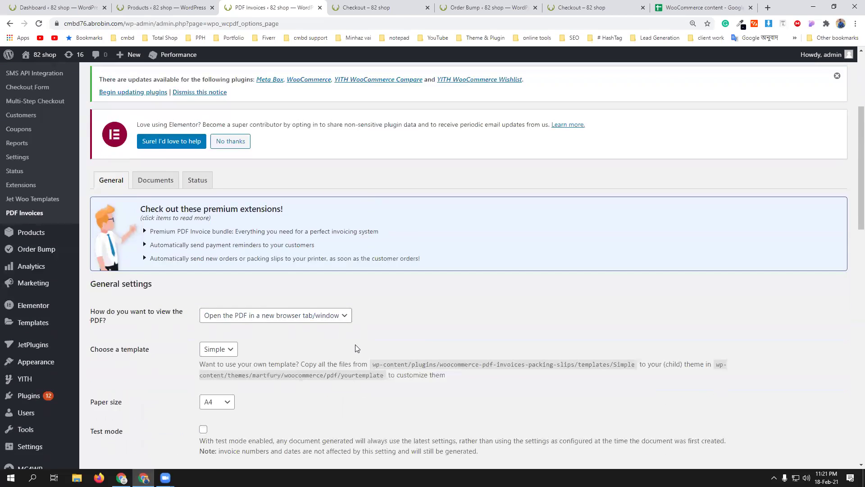
scroll(354, 343, "down", 1)
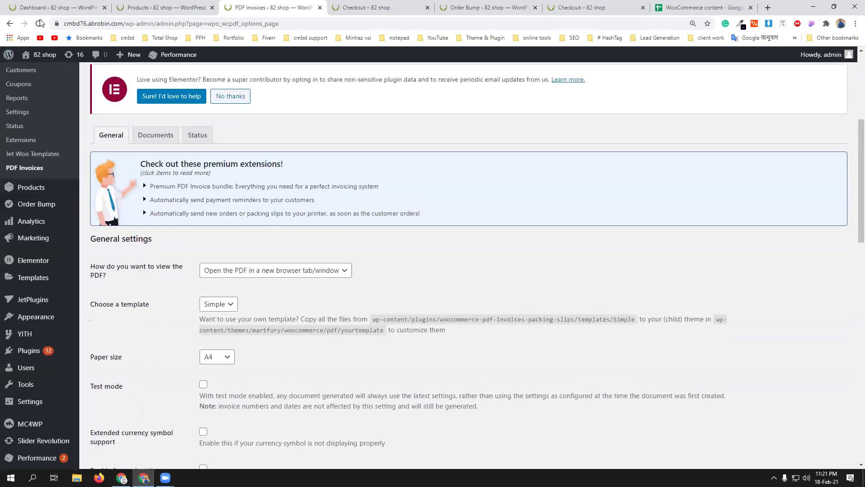
- Reload the General settings and enable Extended currency symbol support
left_click(39, 23)
scroll(433, 297, "down", 1)
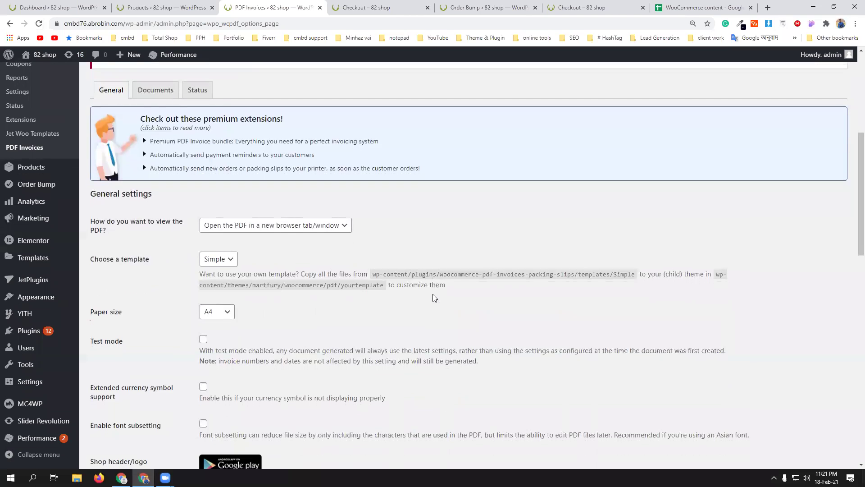
scroll(434, 297, "down", 1)
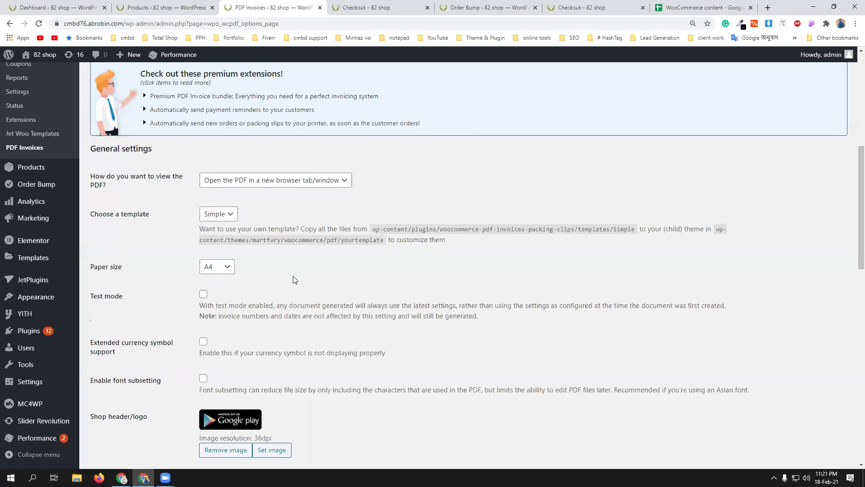
scroll(334, 277, "down", 1)
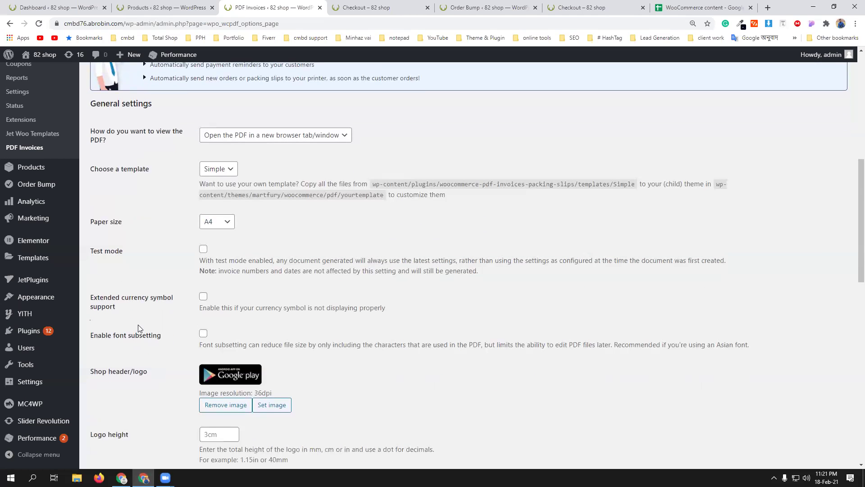
left_click(203, 296)
scroll(373, 290, "down", 2)
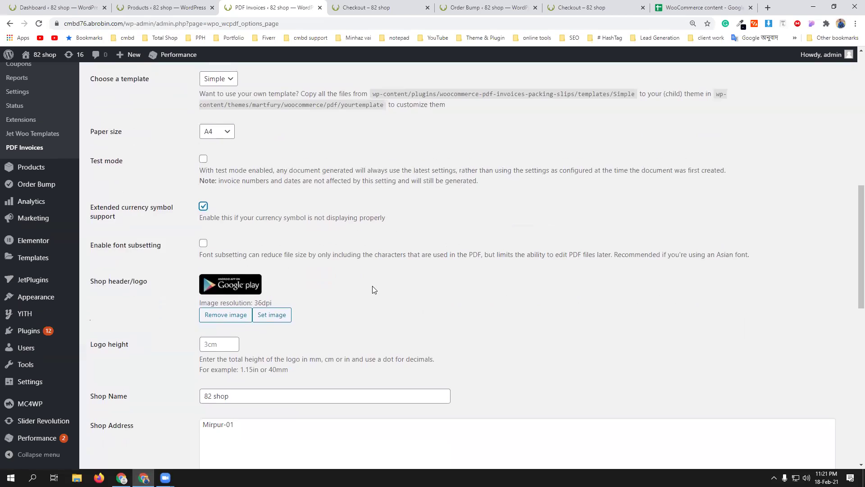
scroll(373, 290, "down", 4)
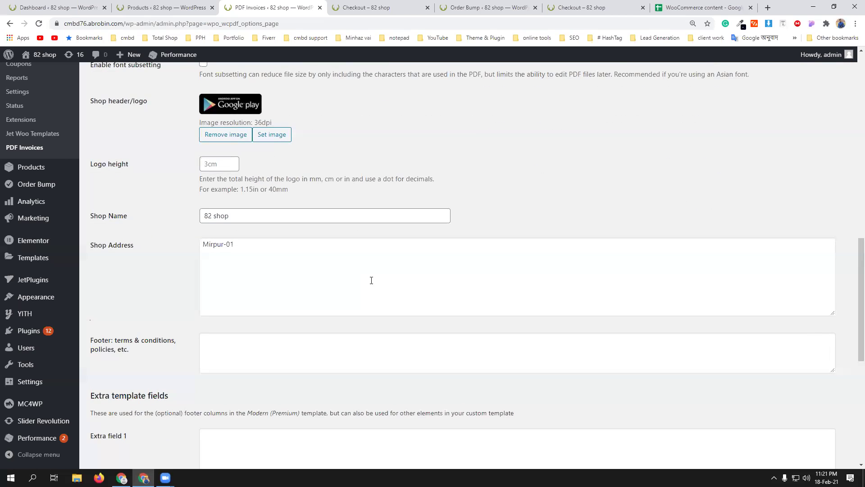
scroll(372, 280, "down", 1)
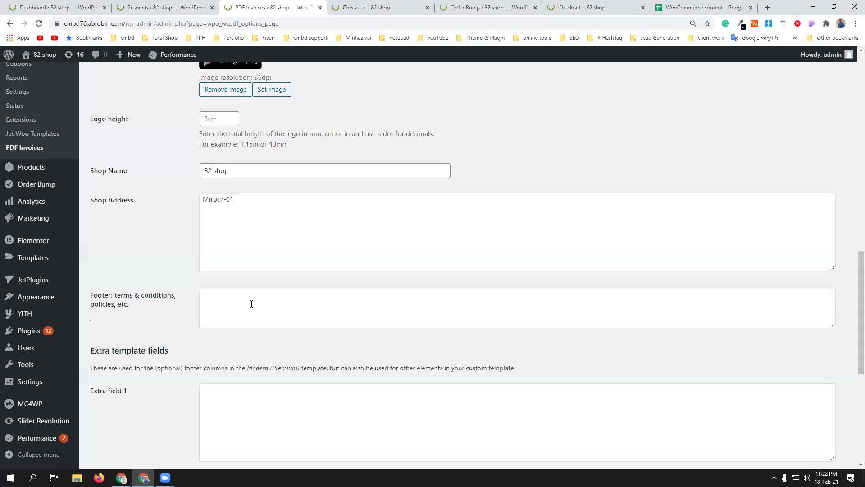
- Enter footer terms '1) 3 days replacement' and '2) 1-year warranty', fixing the spelling suggestions
left_click(261, 298)
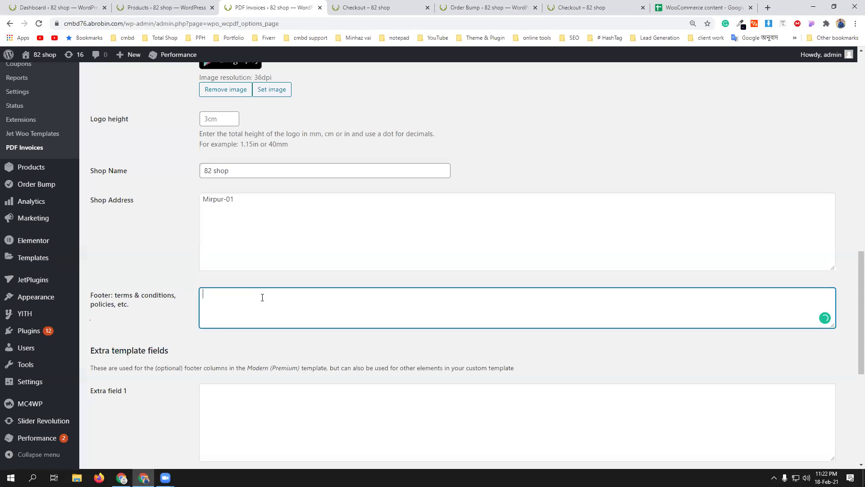
type("1) 3 days replacement")
key("Return")
type("2) 1 year warranty")
mouse_move(246, 306)
mouse_move(218, 304)
left_click(224, 322)
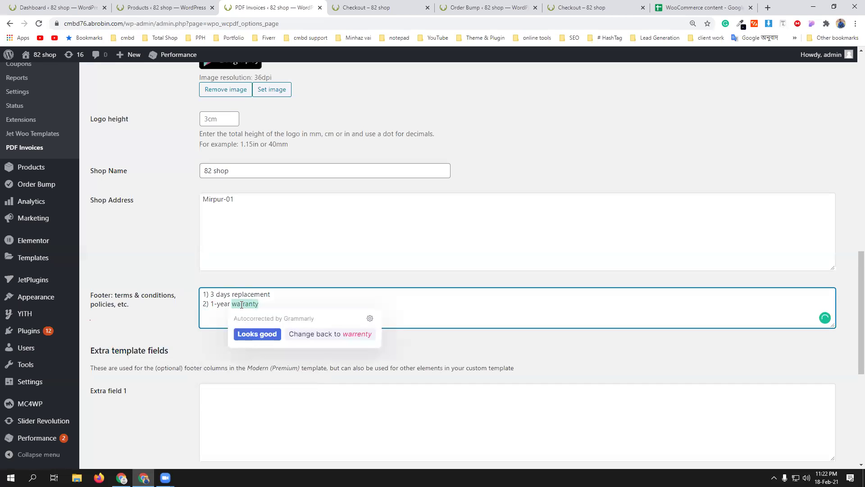
left_click(352, 337)
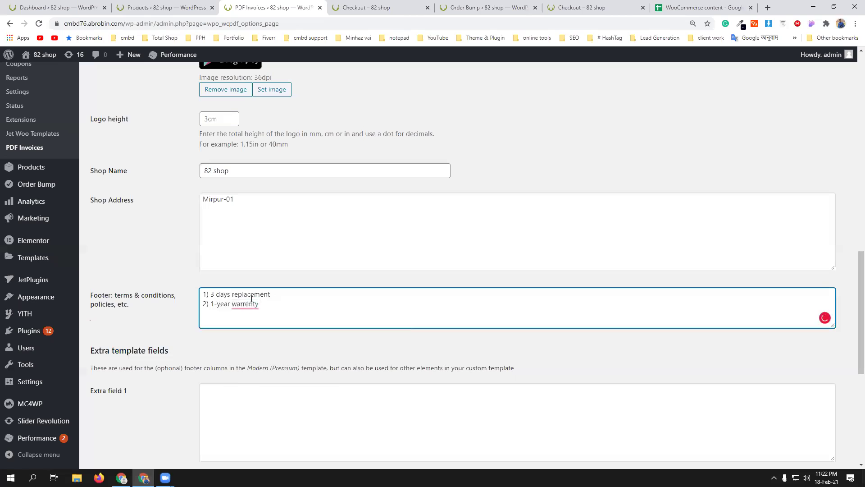
mouse_move(234, 303)
left_click(248, 322)
- Keep the Simple invoice template and save the PDF Invoices general settings
scroll(330, 308, "down", 2)
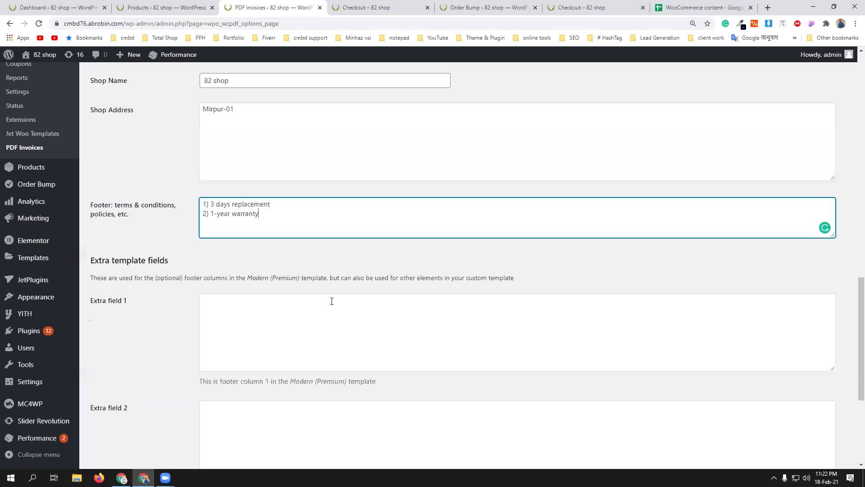
scroll(323, 351, "down", 5)
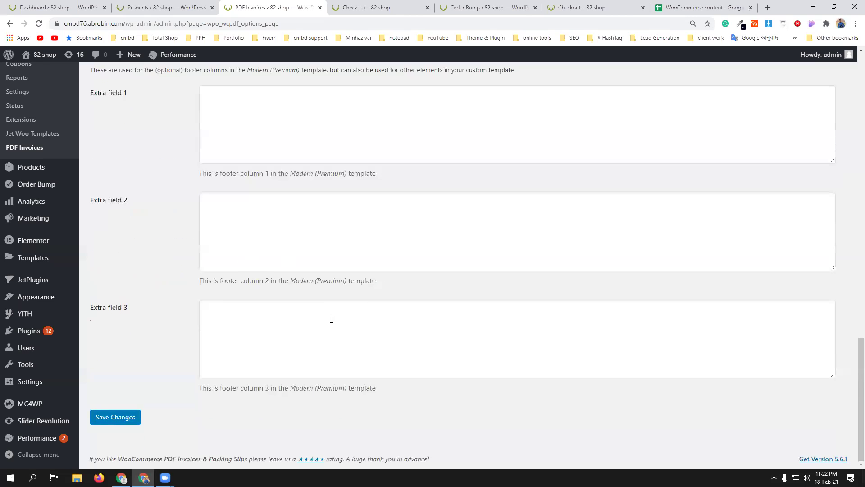
scroll(331, 318, "up", 15)
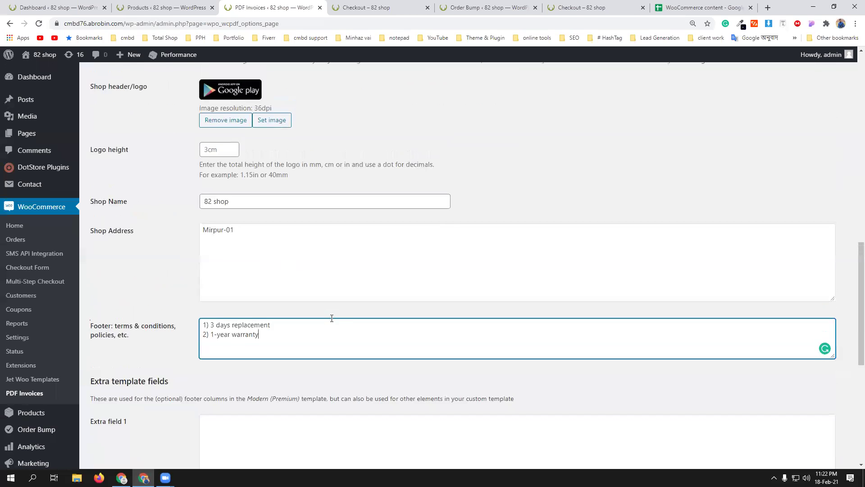
scroll(332, 318, "up", 2)
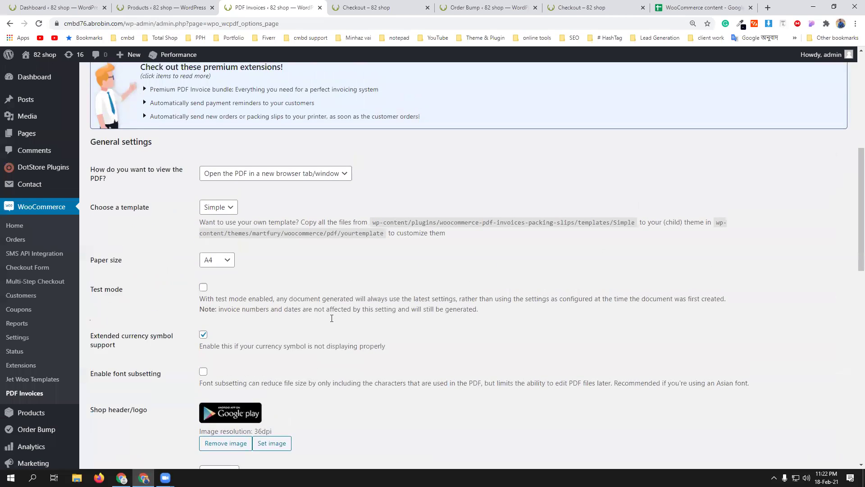
left_click(228, 231)
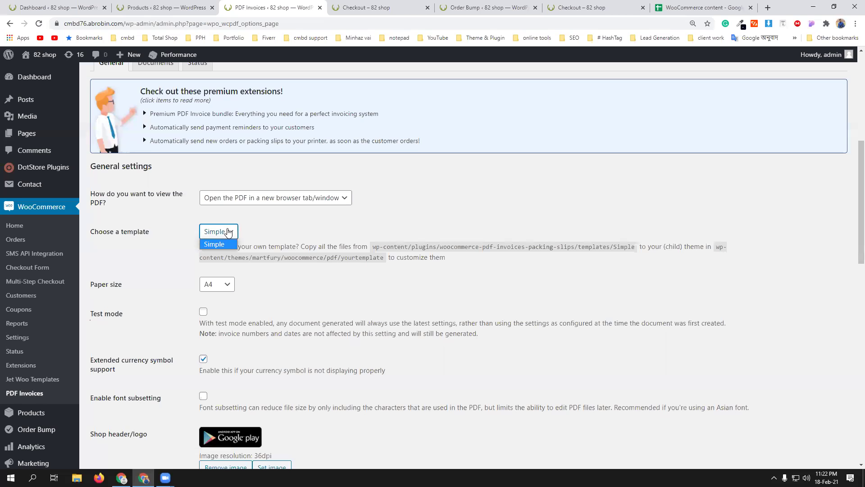
left_click(278, 231)
left_click(228, 235)
left_click(284, 230)
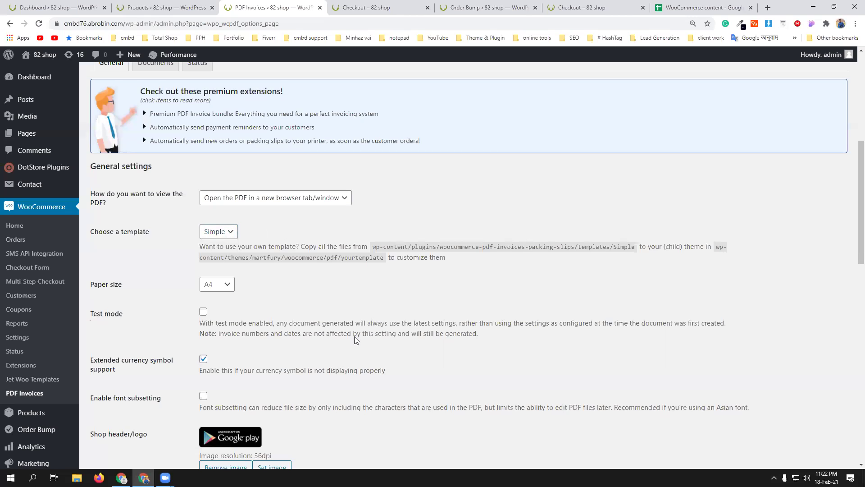
scroll(351, 335, "down", 4)
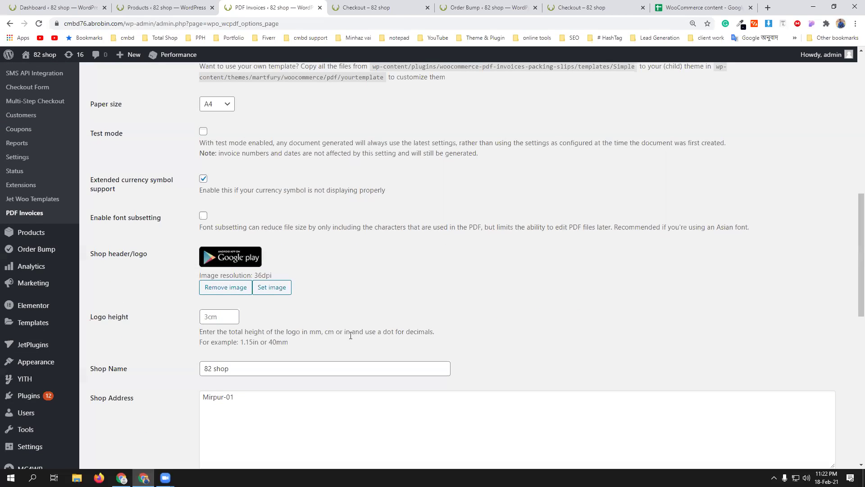
scroll(350, 335, "down", 11)
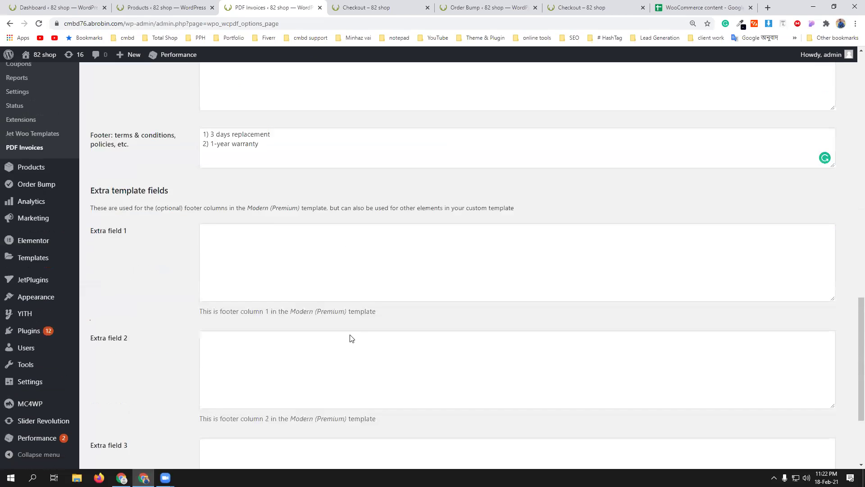
left_click(136, 418)
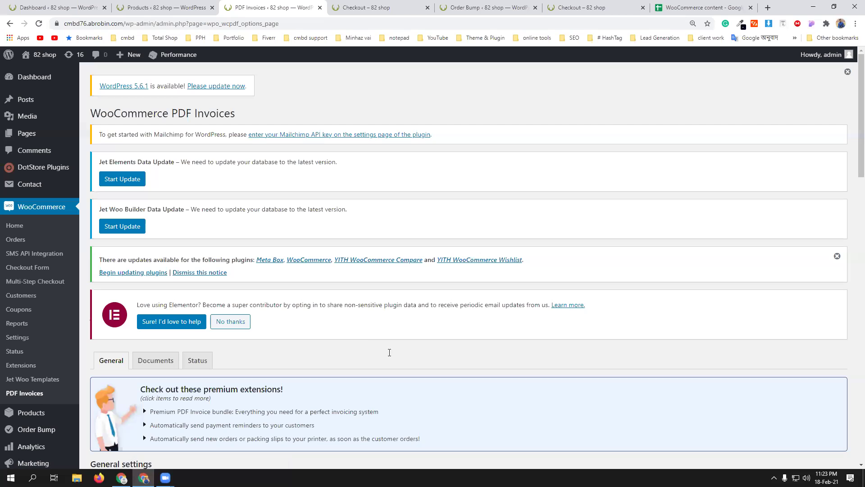
scroll(343, 343, "down", 5)
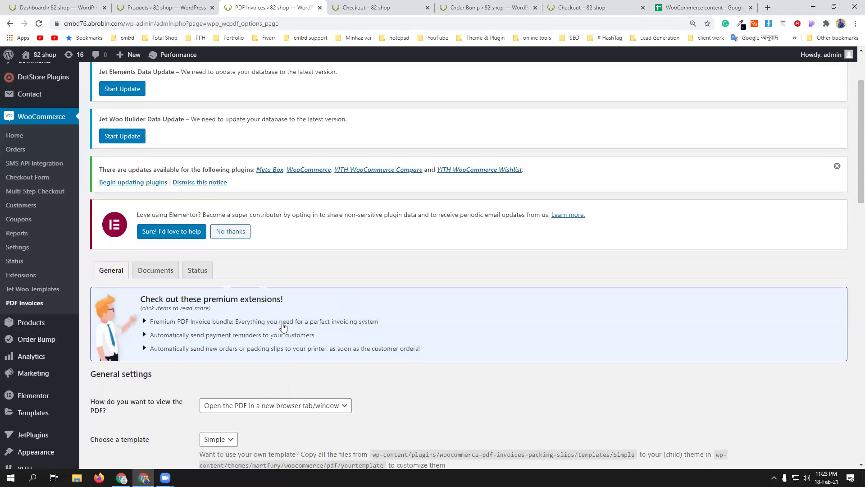
- Open the Invoice document settings and scroll down to the number format options
left_click(154, 136)
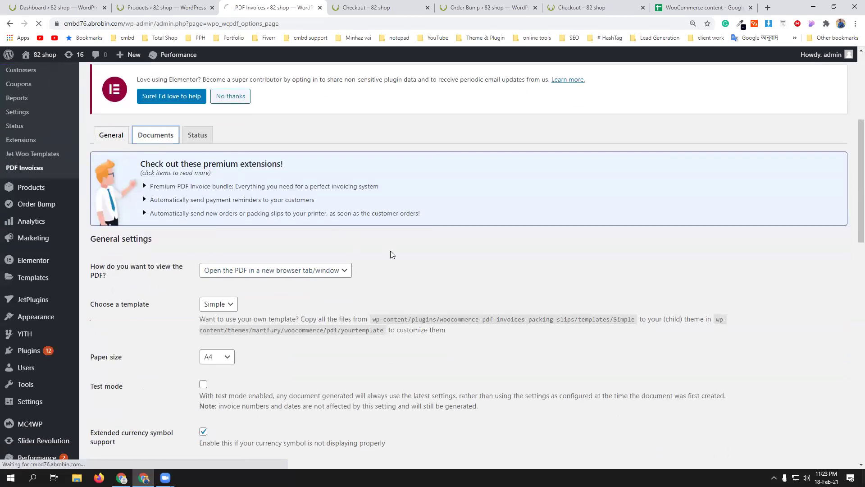
scroll(390, 252, "down", 4)
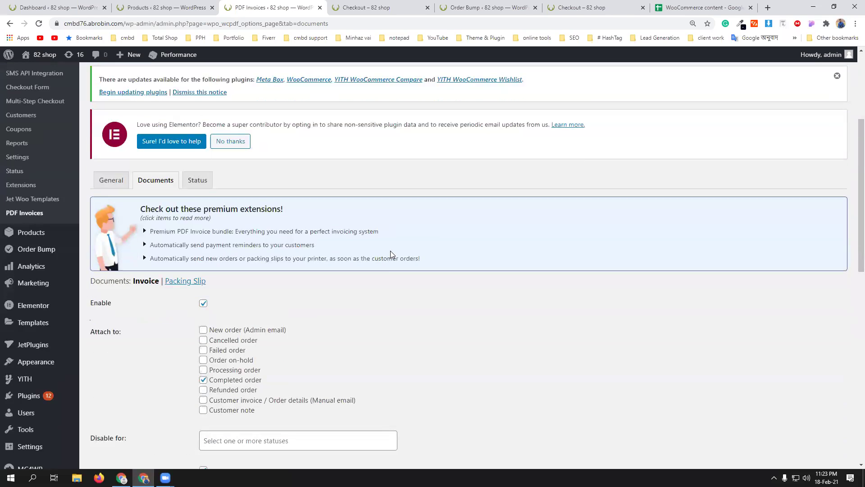
scroll(391, 254, "down", 3)
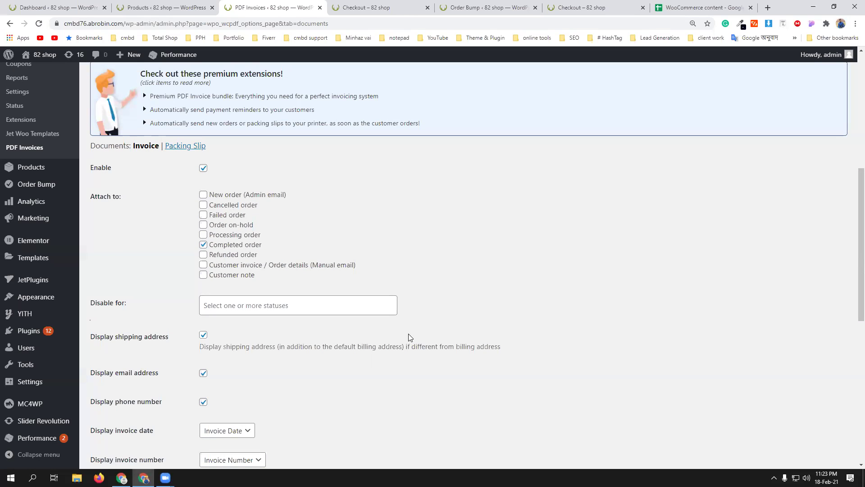
scroll(410, 337, "down", 1)
scroll(399, 321, "down", 1)
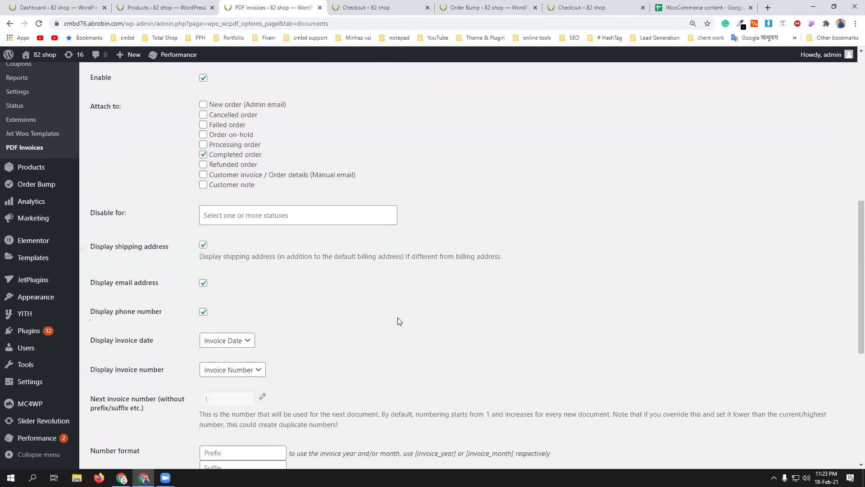
scroll(398, 321, "down", 2)
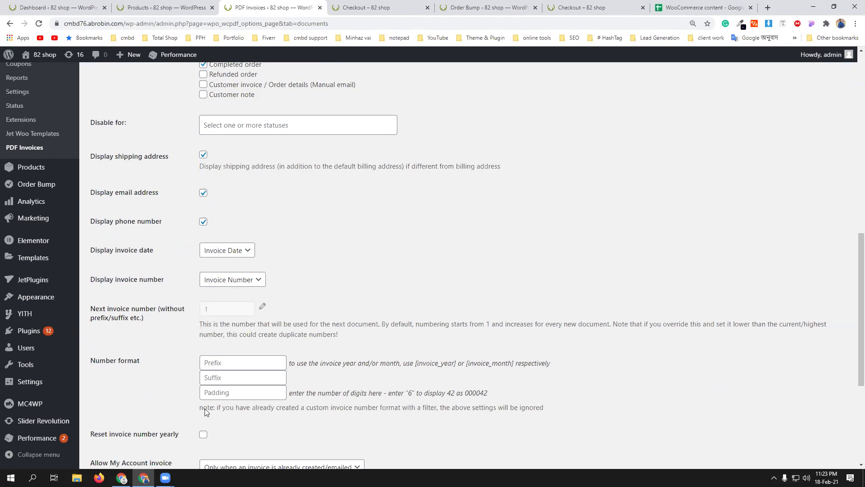
scroll(172, 379, "down", 1)
- Set the invoice number prefix to 'cmbd shop' and save the settings
left_click(222, 321)
left_click(221, 336)
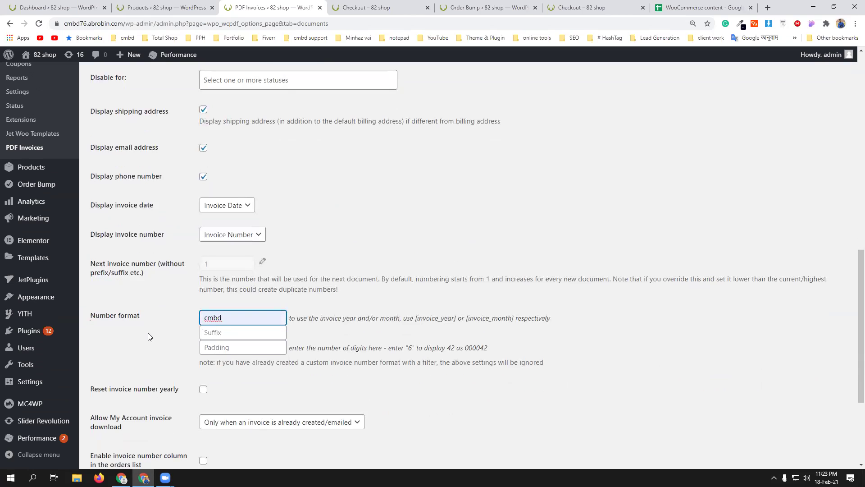
type("shop")
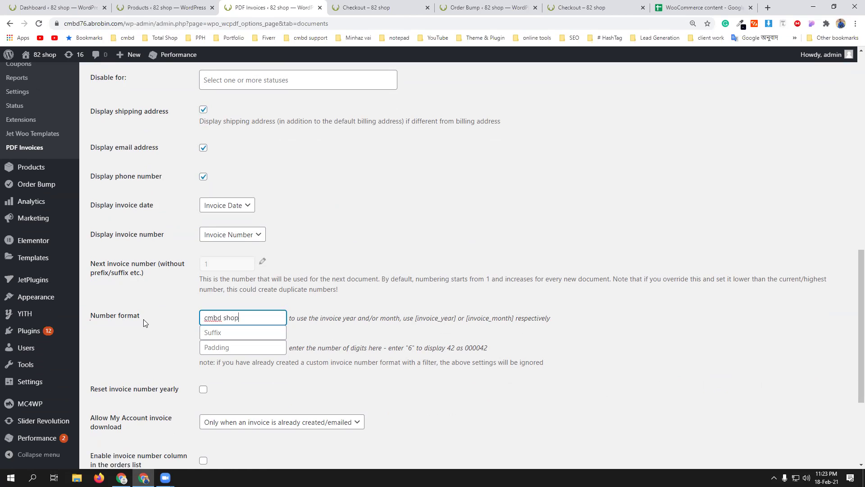
scroll(143, 322, "down", 2)
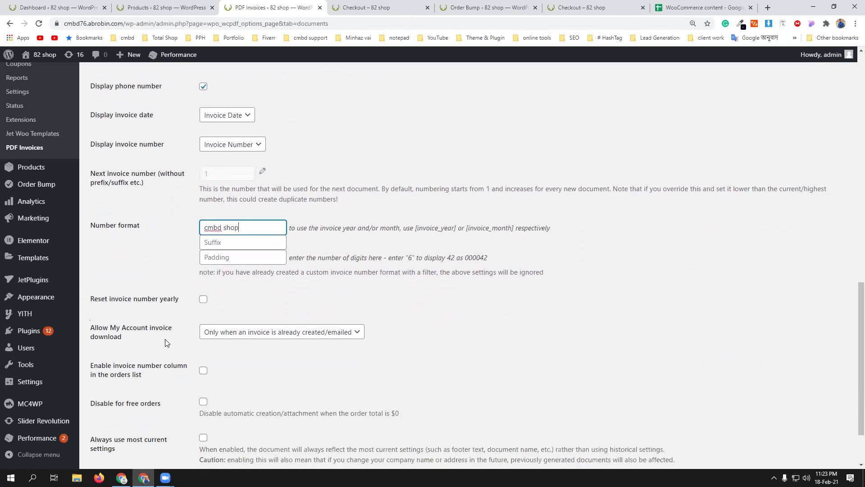
scroll(165, 343, "down", 2)
left_click(114, 421)
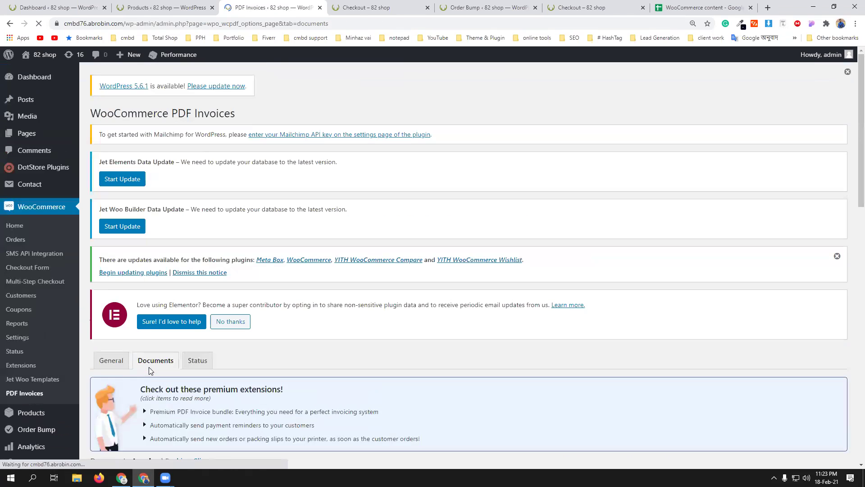
scroll(149, 367, "down", 6)
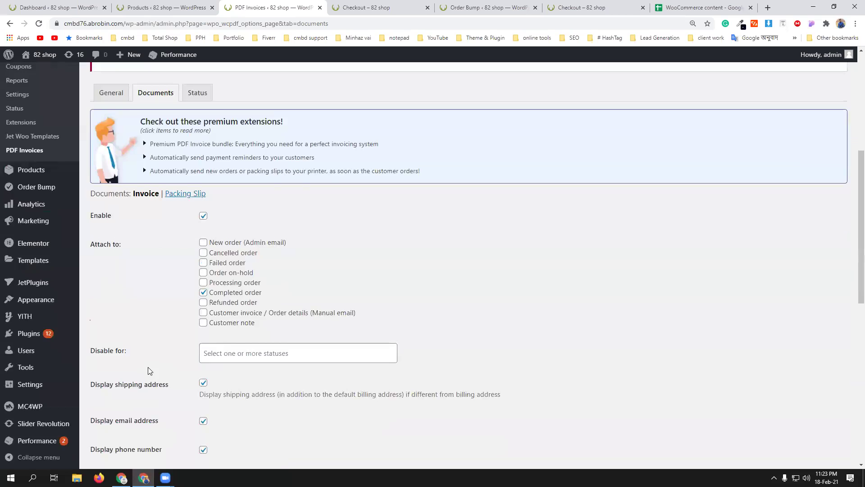
scroll(148, 367, "up", 4)
- Show the email address and phone number on packing slips and save
left_click(185, 370)
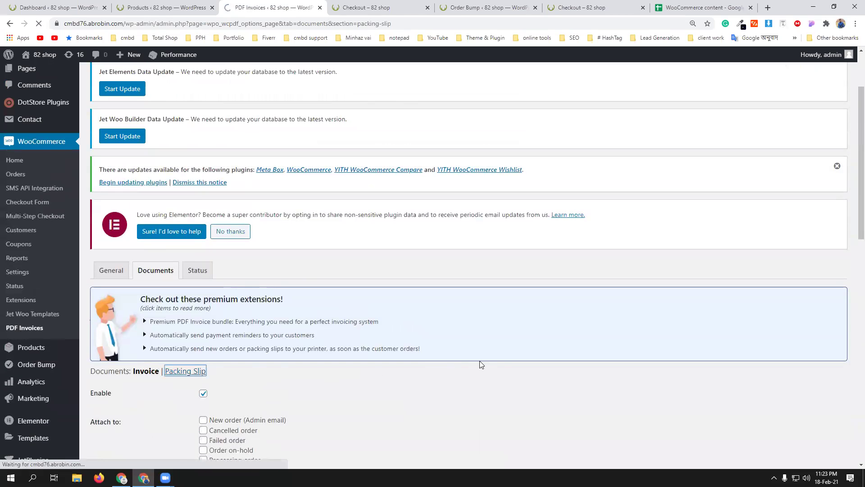
scroll(481, 363, "down", 4)
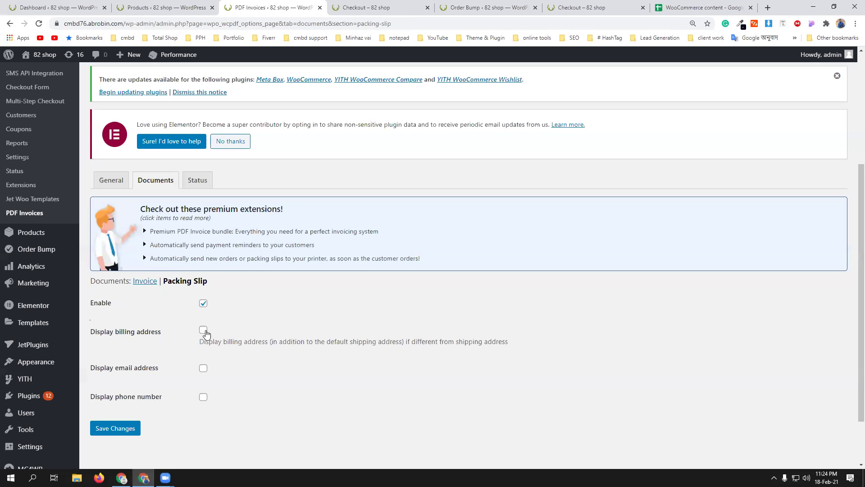
scroll(260, 352, "down", 2)
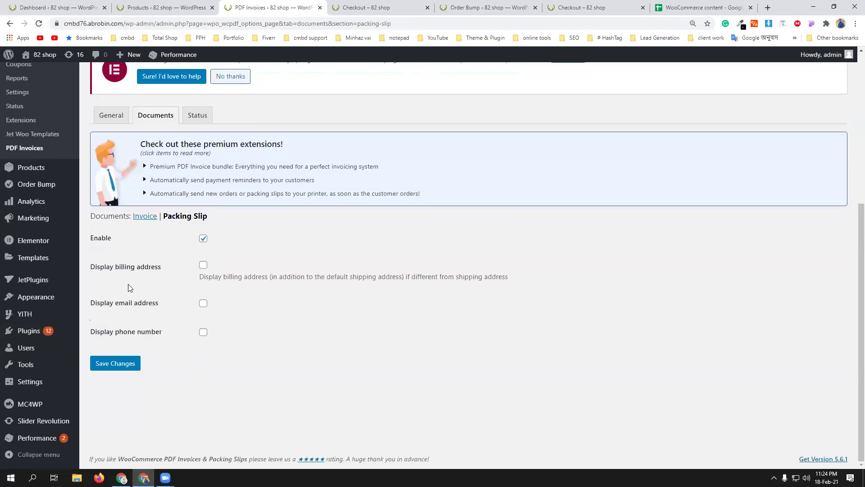
left_click(203, 305)
left_click(203, 333)
left_click(121, 365)
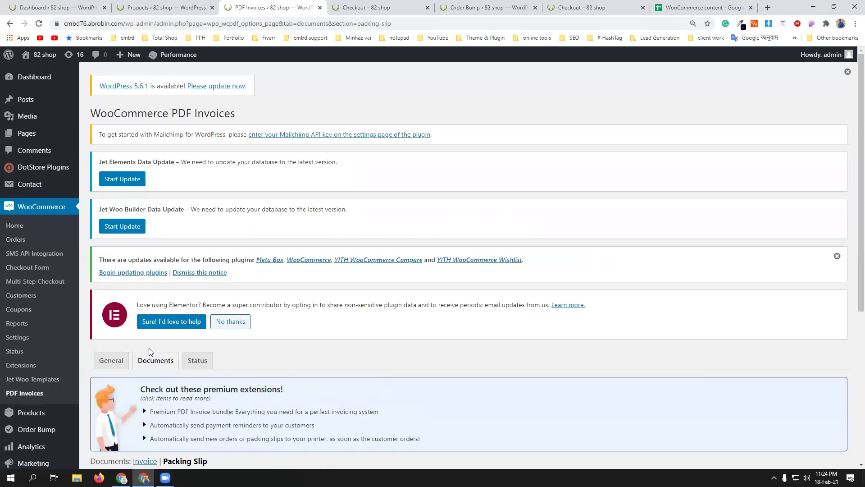
- Open the PDF Invoices Status debug page
scroll(151, 351, "down", 4)
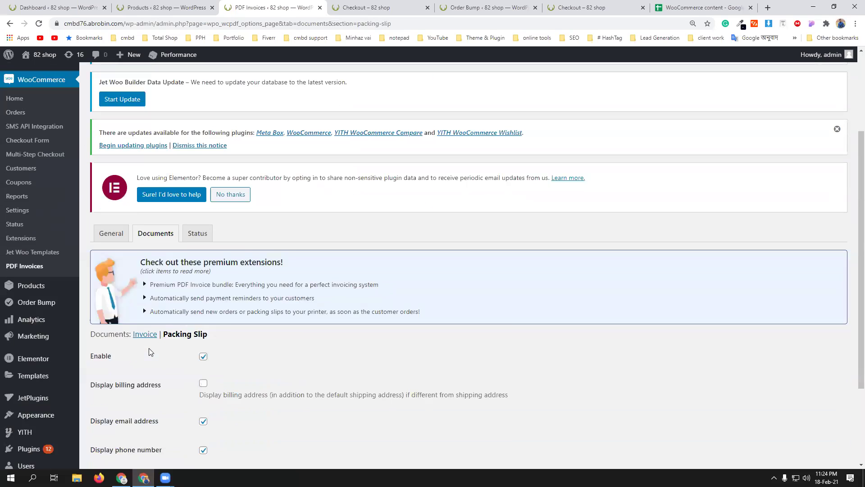
left_click(203, 184)
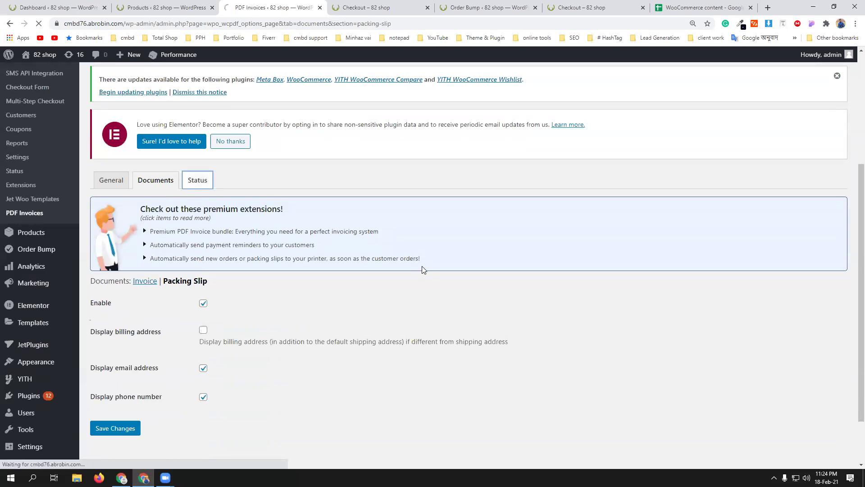
scroll(422, 278, "down", 5)
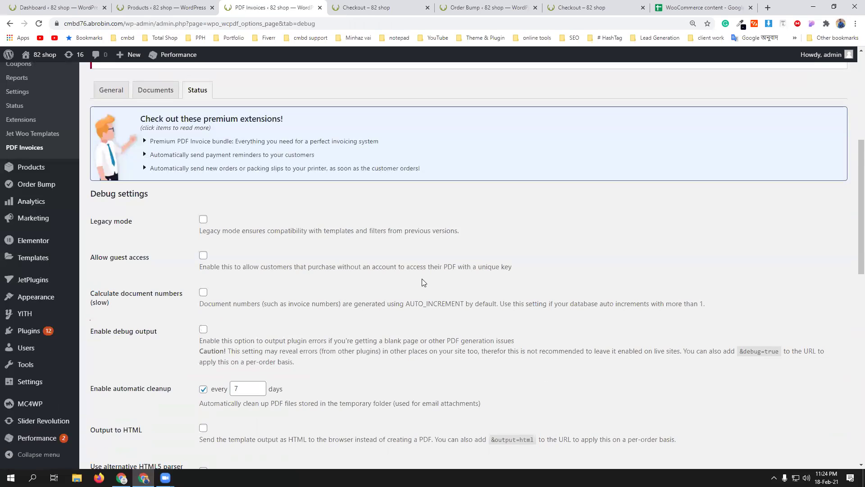
- Review the Status page, glance at the products list tab, and return to PDF Invoices
scroll(423, 283, "down", 2)
scroll(383, 335, "down", 5)
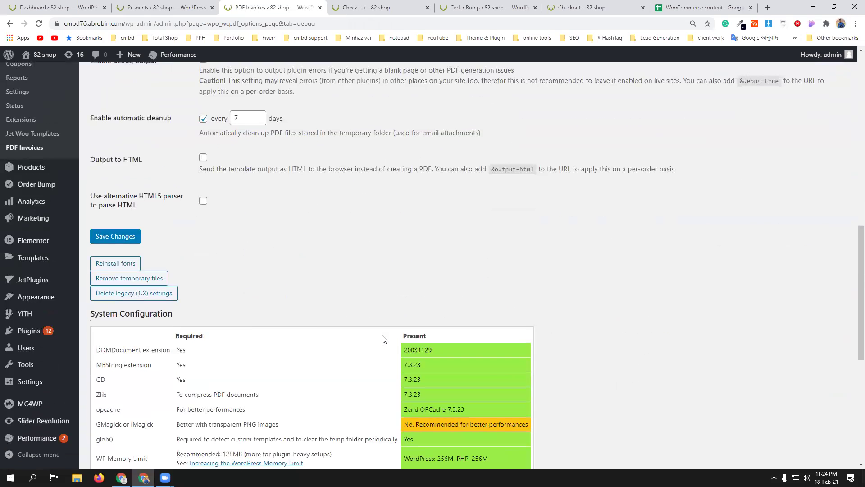
scroll(315, 321, "down", 2)
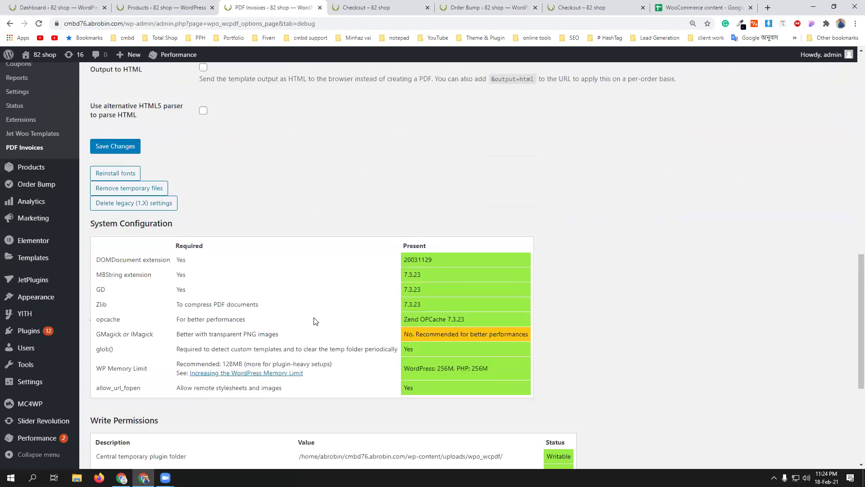
scroll(314, 320, "down", 5)
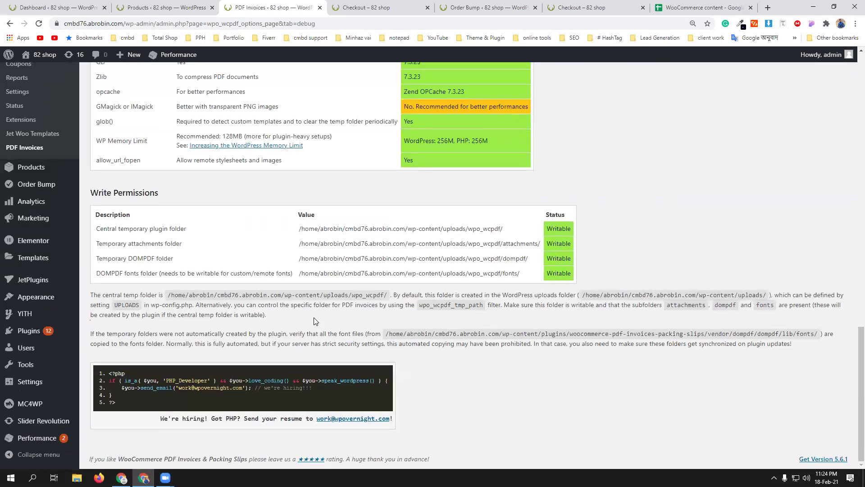
scroll(314, 319, "up", 7)
scroll(315, 320, "up", 9)
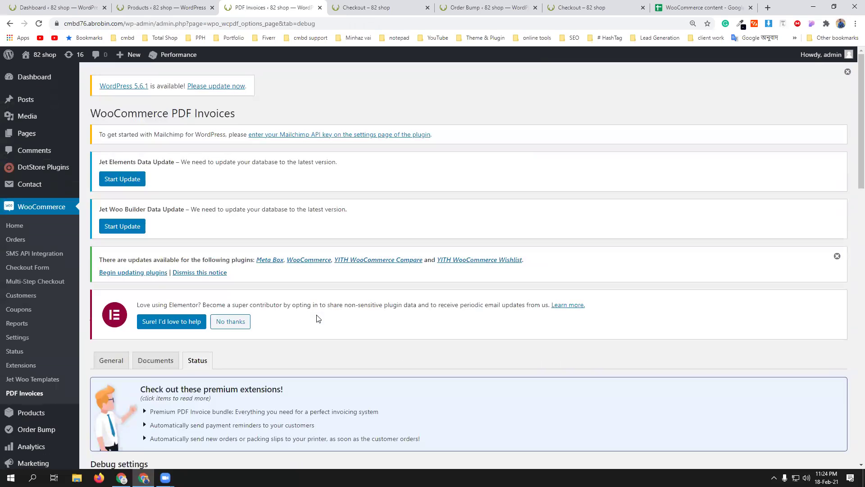
left_click(186, 7)
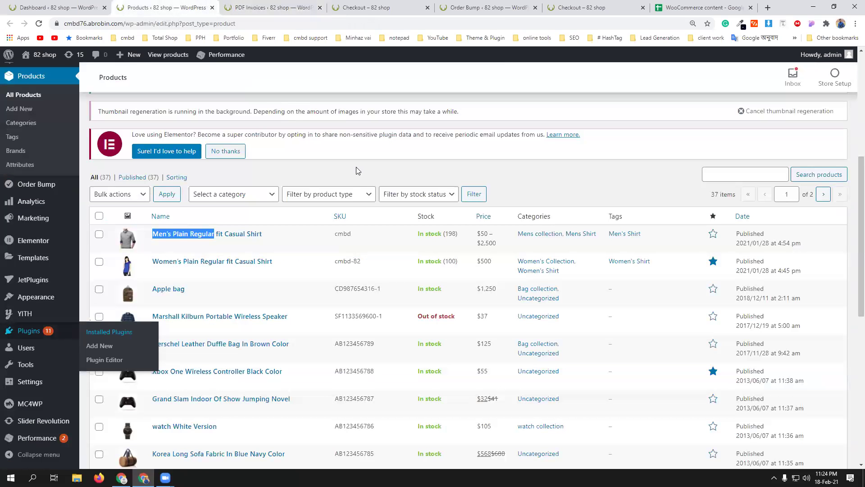
scroll(356, 170, "up", 6)
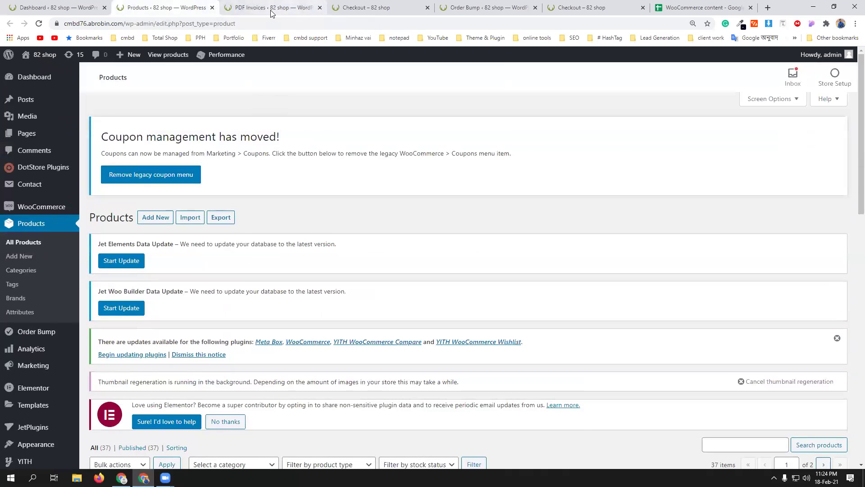
left_click(271, 9)
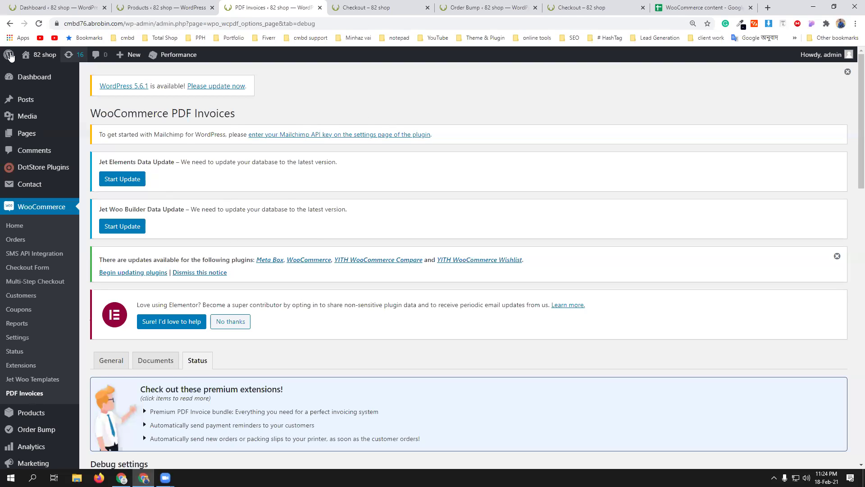
- Select the site domain in the address bar, then bring up the other window's profile list
left_click(117, 23)
left_click_drag(118, 23, 8, 25)
key("ctrl+c")
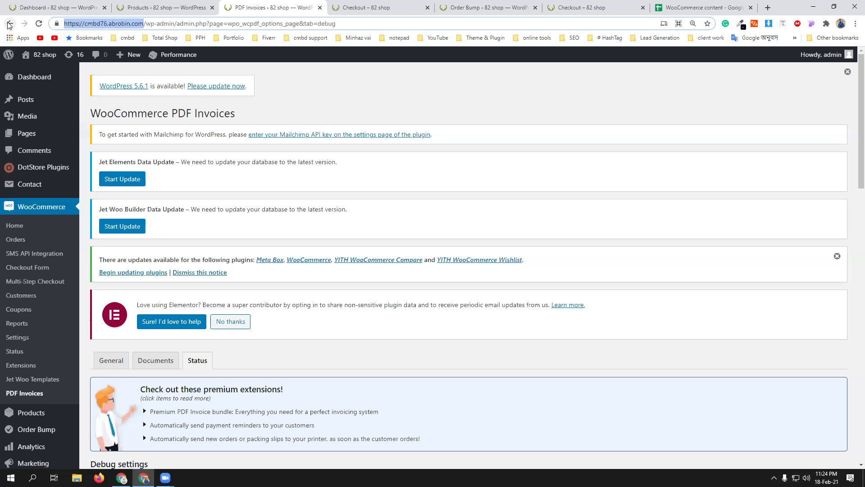
left_click(122, 478)
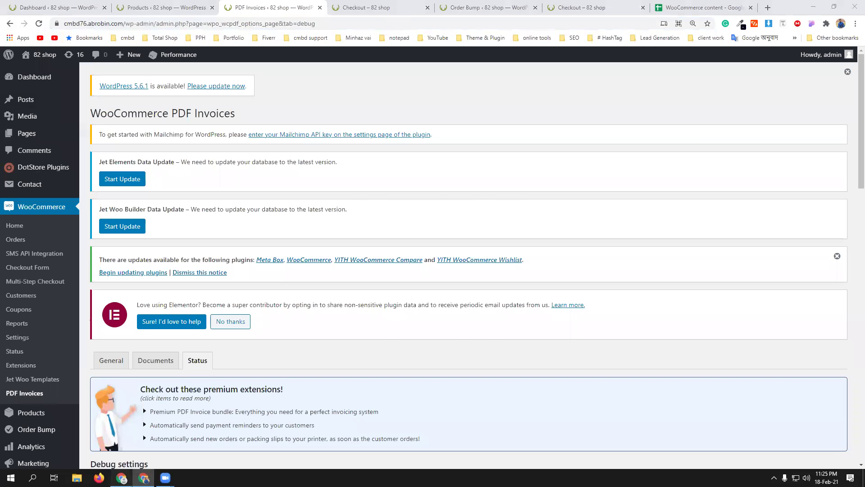
left_click(840, 24)
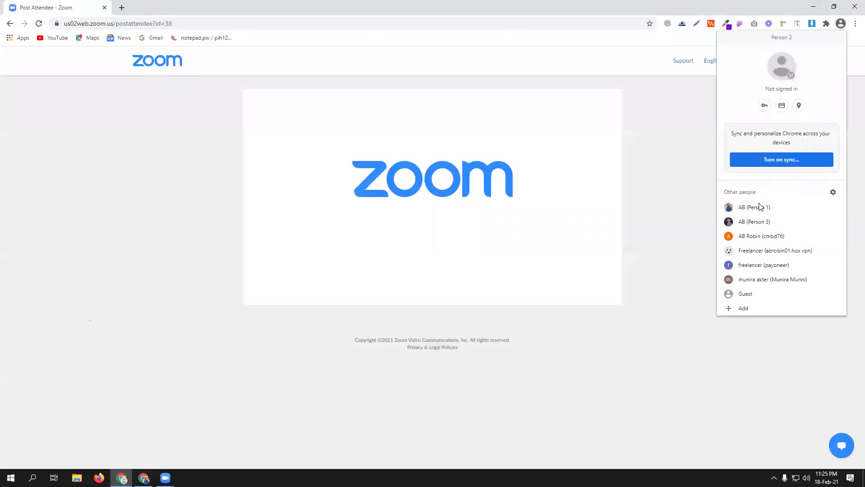
- Open a new window in another Chrome profile and load the shop site cmbd76.abrobin.com
left_click(760, 207)
left_click(841, 23)
left_click(771, 221)
key("ctrl+v")
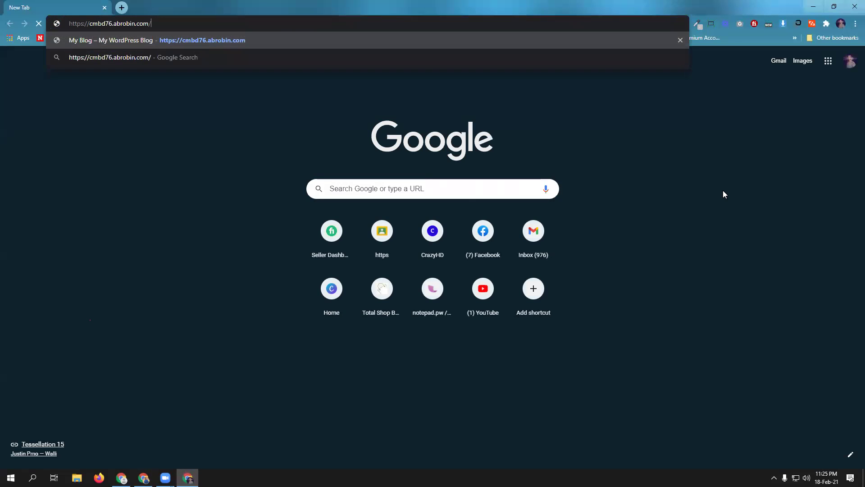
key("Return")
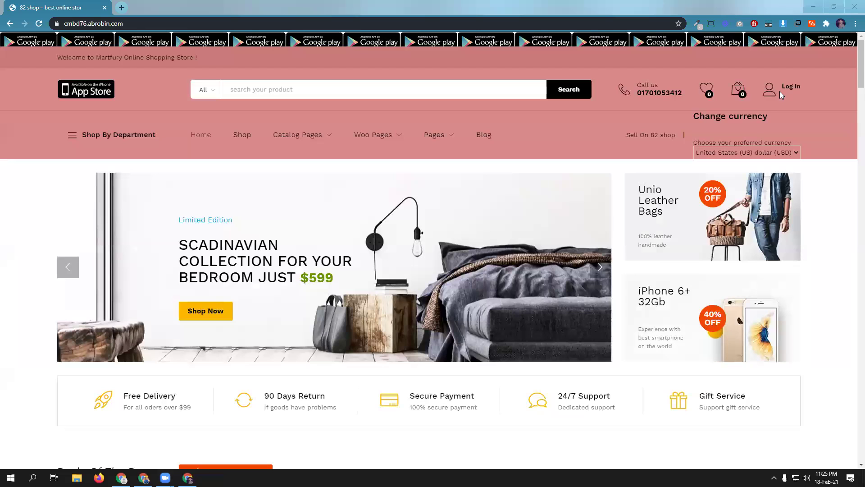
- Open the shop's My account login page, then return to the admin window
left_click(787, 85)
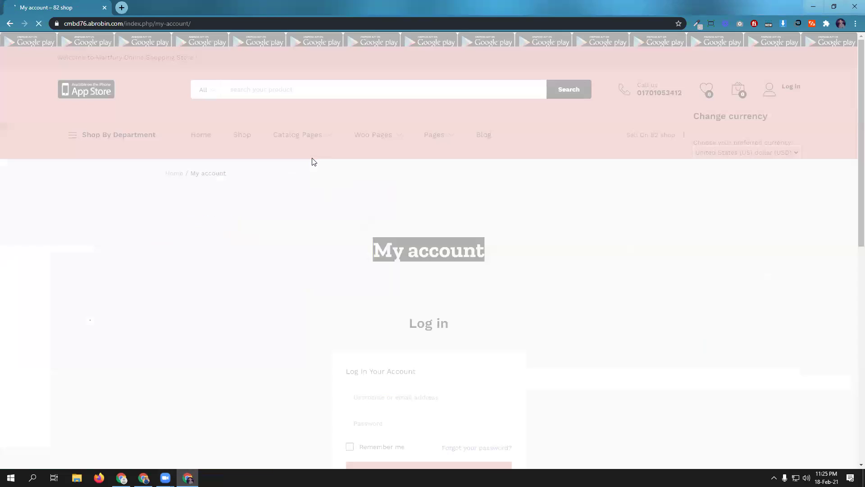
scroll(460, 304, "down", 3)
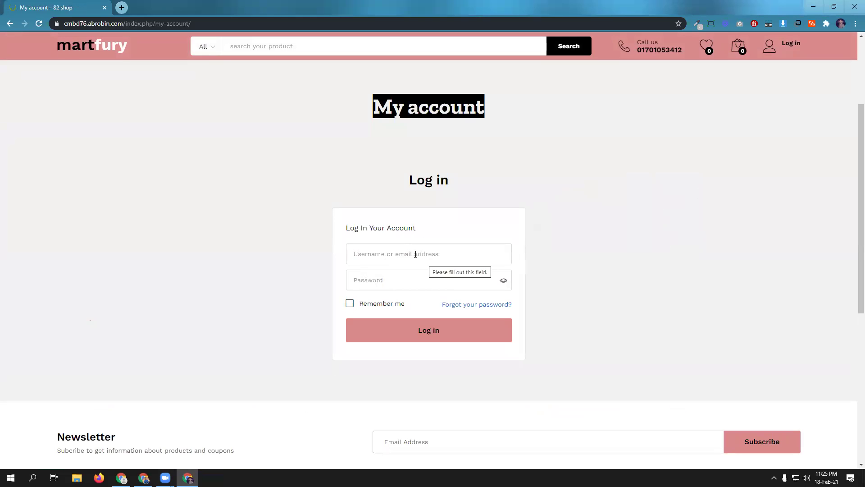
left_click(144, 478)
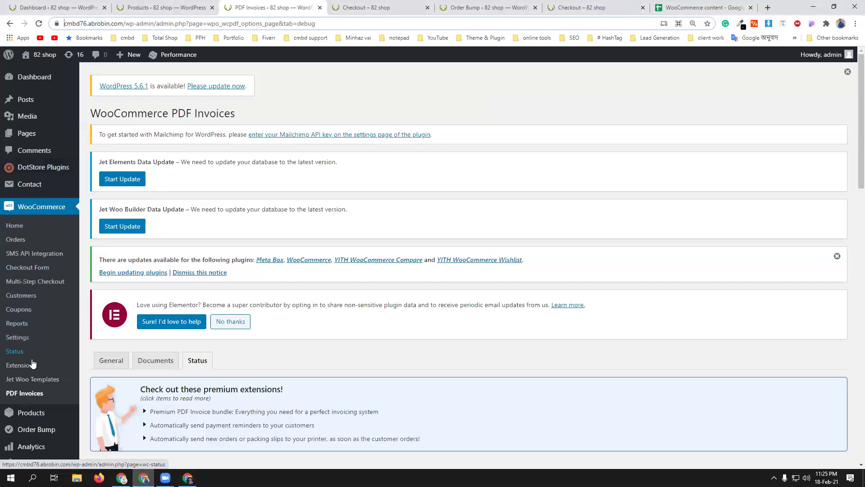
- In Accounts & Privacy, allow account creation at checkout and on My account, then save
left_click(20, 340)
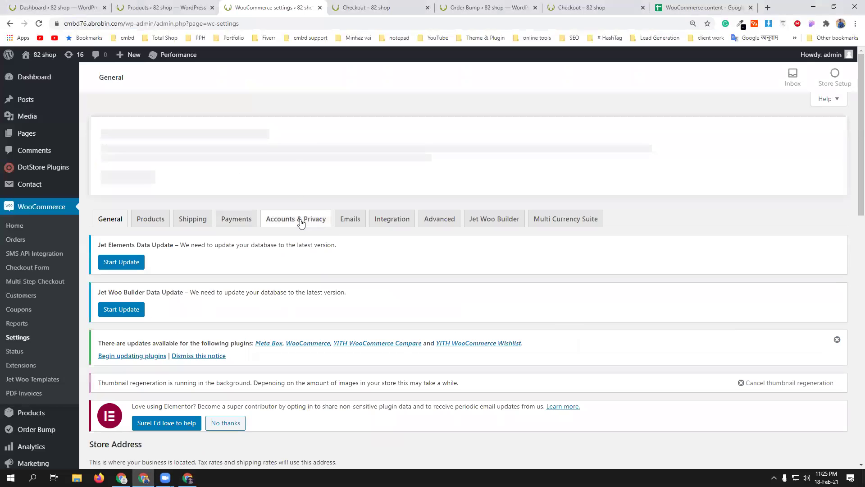
left_click(300, 219)
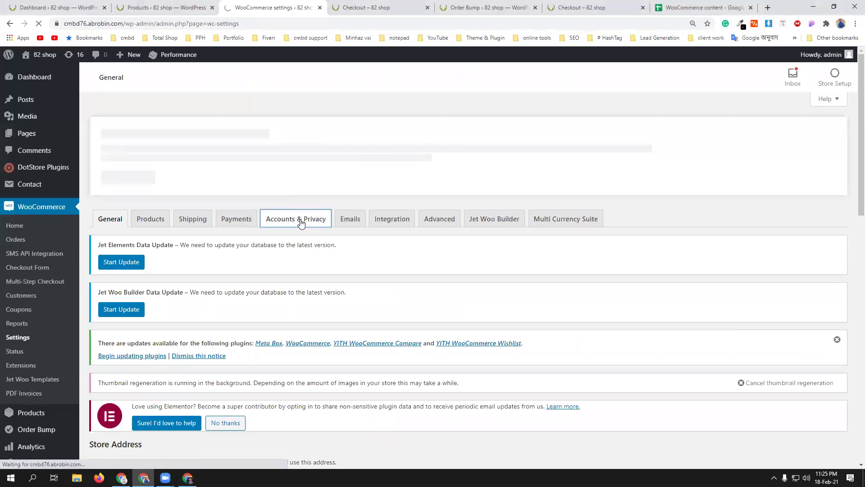
scroll(301, 223, "down", 5)
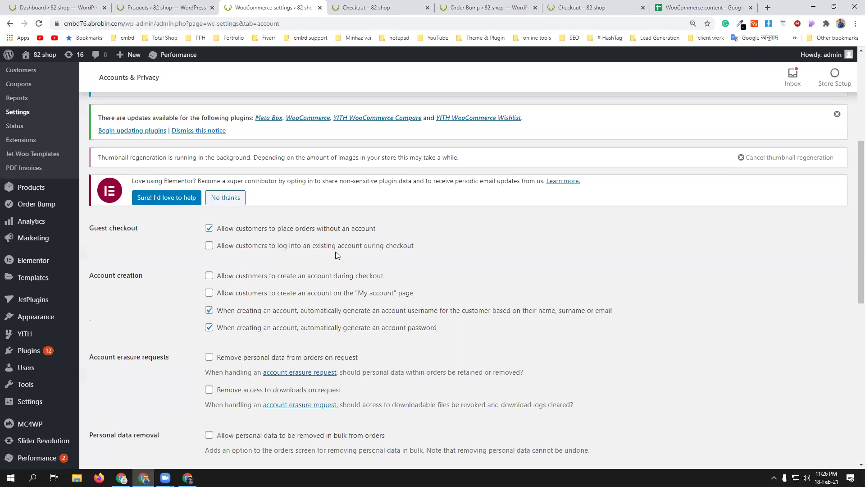
left_click(209, 276)
left_click(209, 294)
scroll(310, 340, "down", 9)
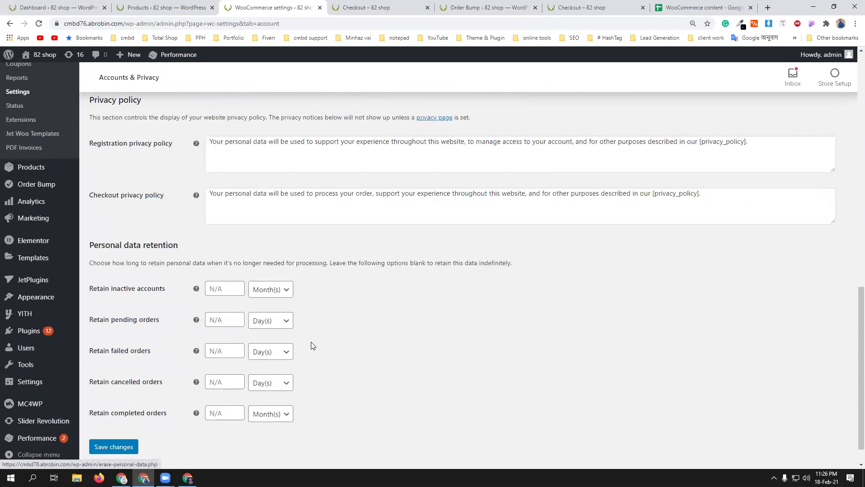
left_click(118, 416)
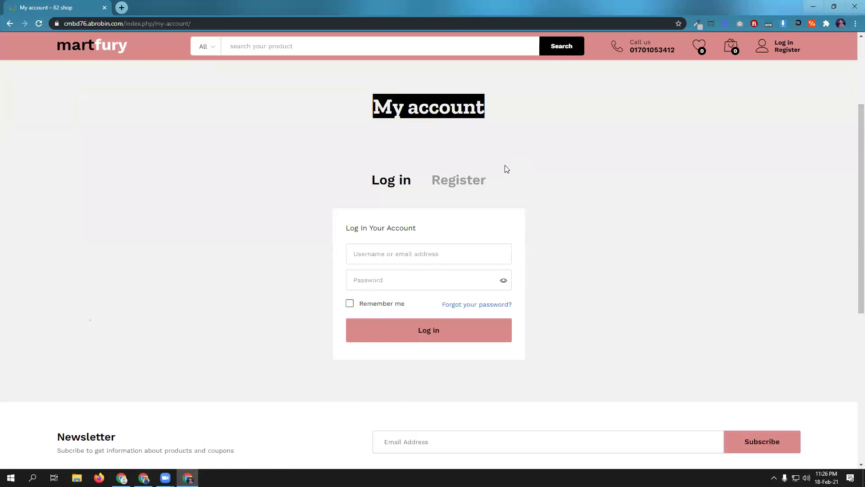
- Register a new account on the My account page using a saved e-mail address
left_click(456, 179)
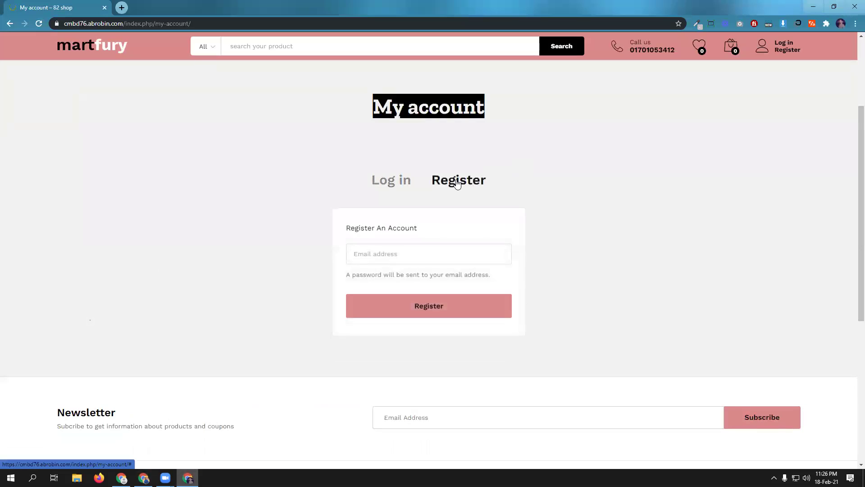
left_click(383, 251)
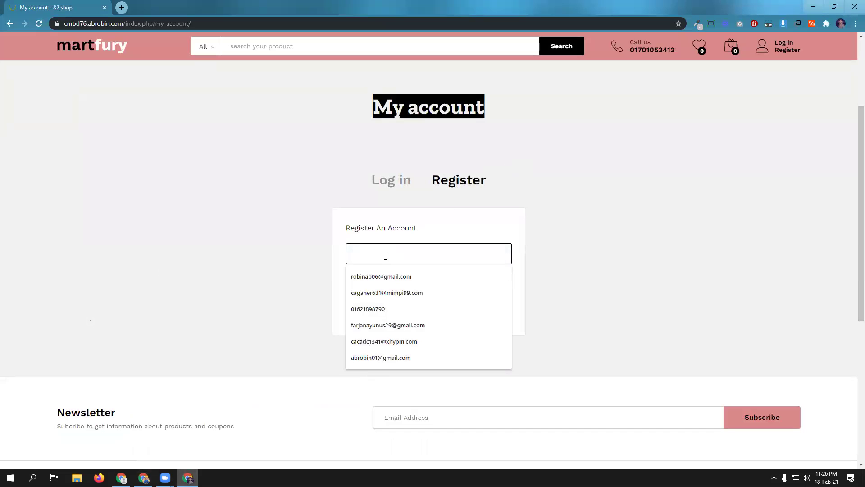
left_click(841, 24)
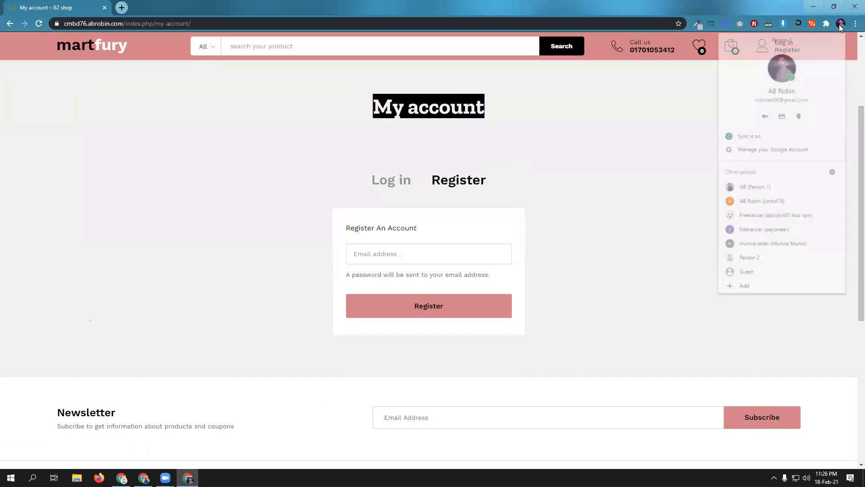
left_click(368, 252)
left_click(375, 278)
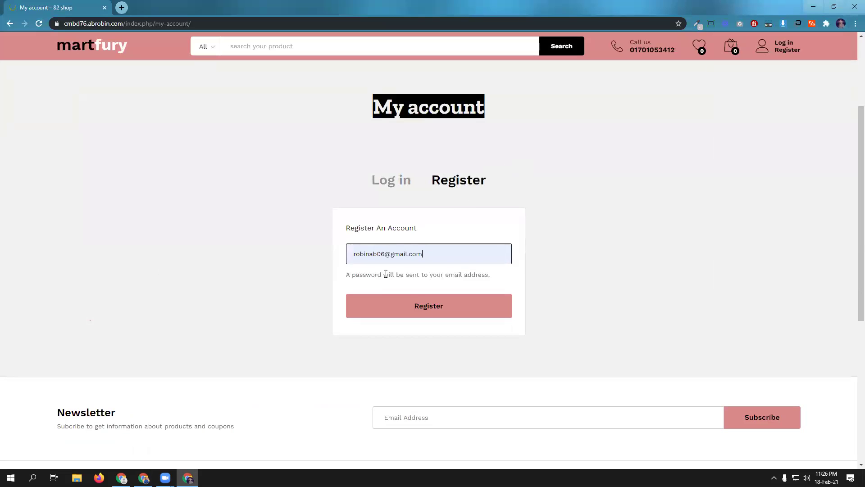
left_click(415, 305)
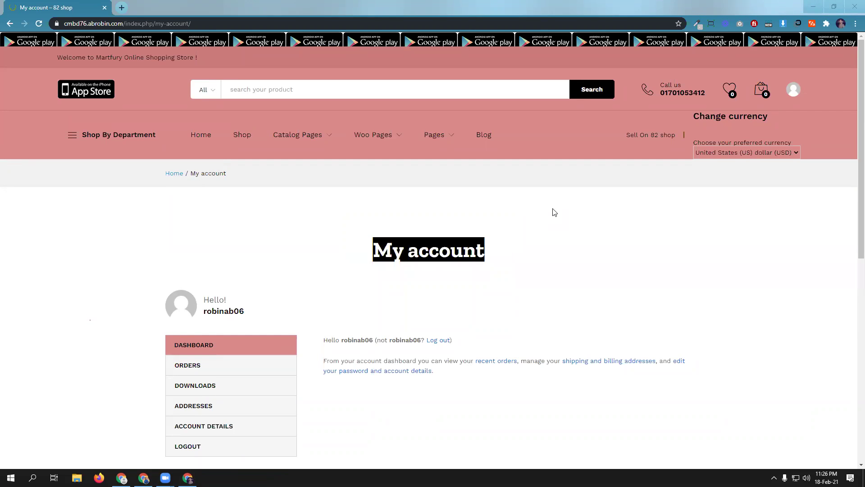
- Open the Men's Plain Regular fit Casual Shirt and choose colour Black, size M
scroll(554, 212, "down", 1)
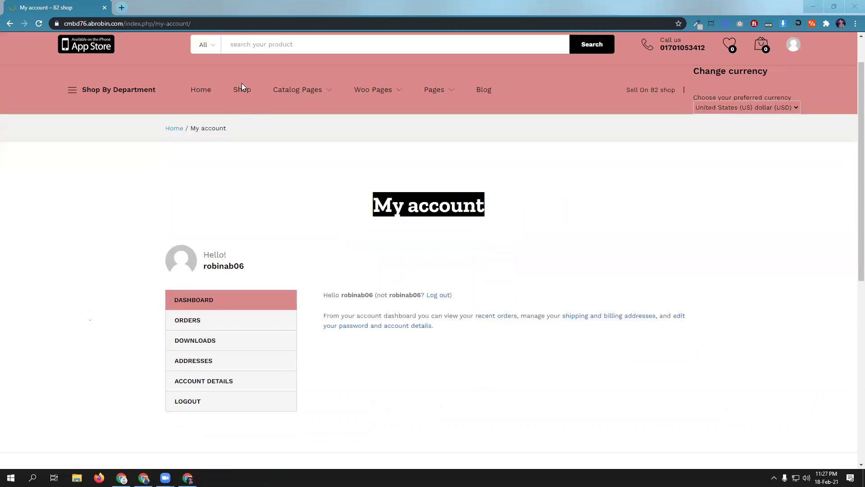
left_click(201, 90)
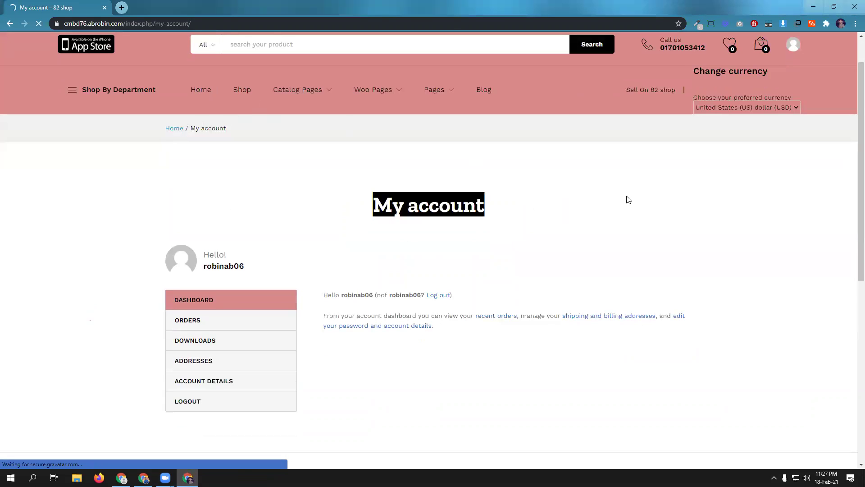
scroll(627, 198, "down", 5)
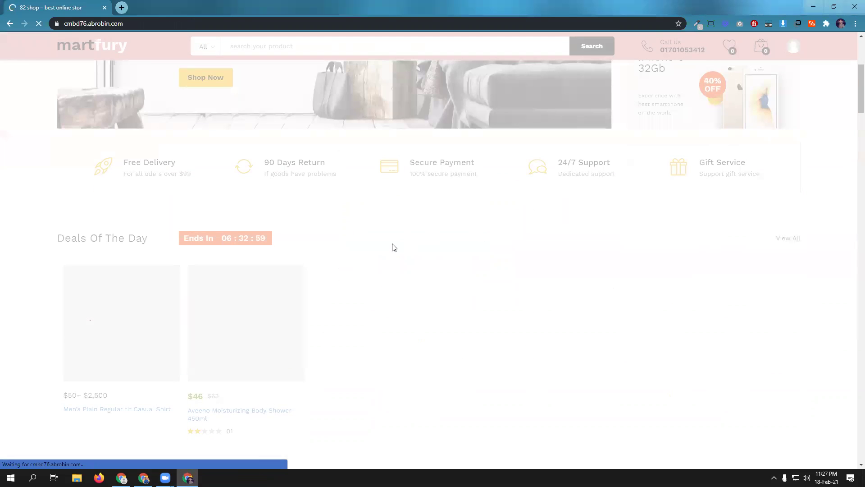
scroll(393, 247, "down", 1)
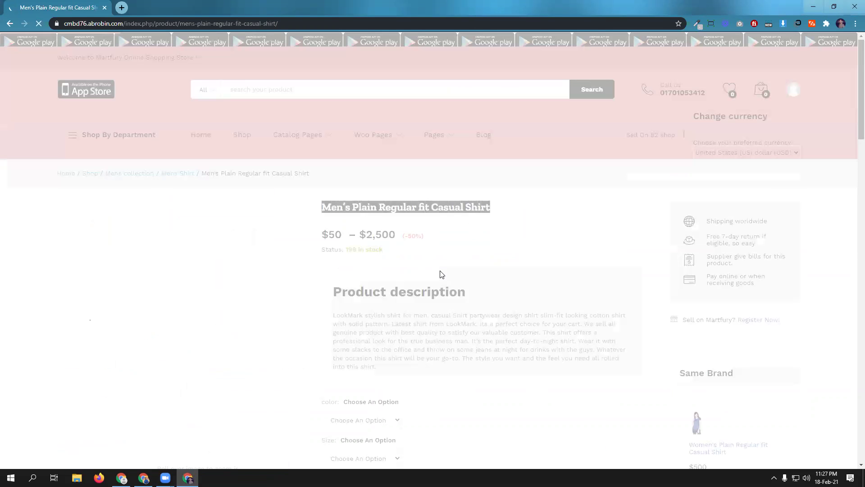
scroll(441, 275, "down", 3)
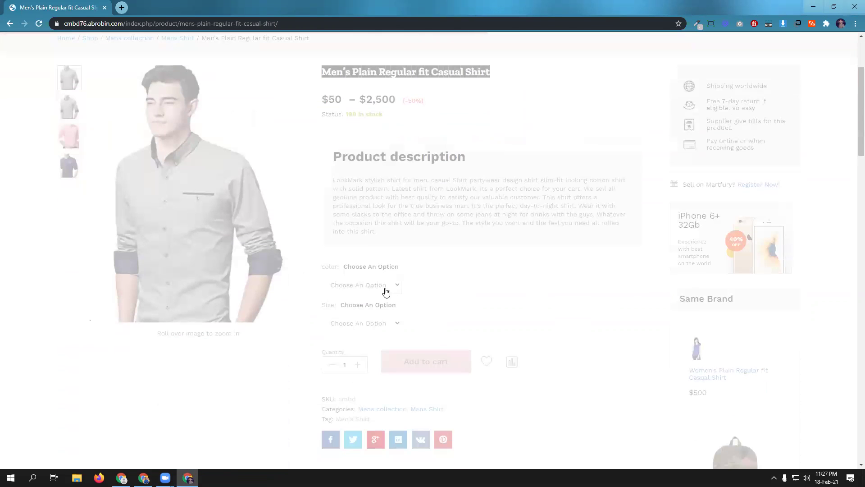
left_click(389, 285)
left_click(370, 306)
left_click(367, 323)
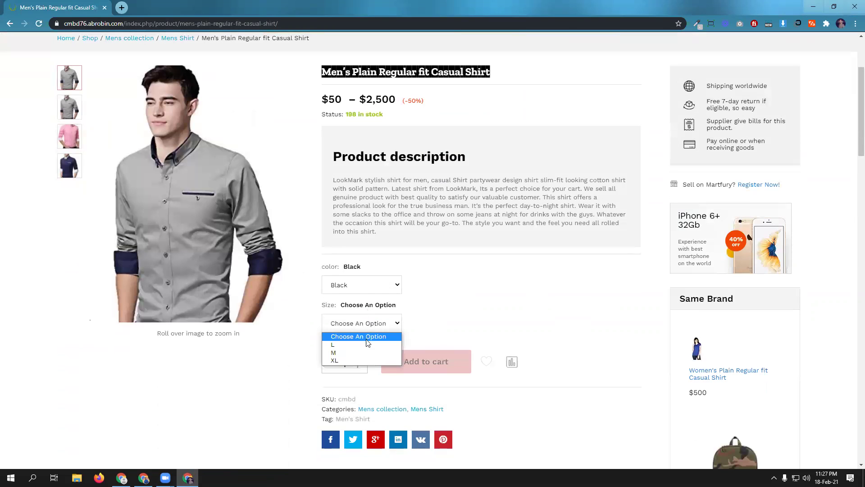
left_click(367, 353)
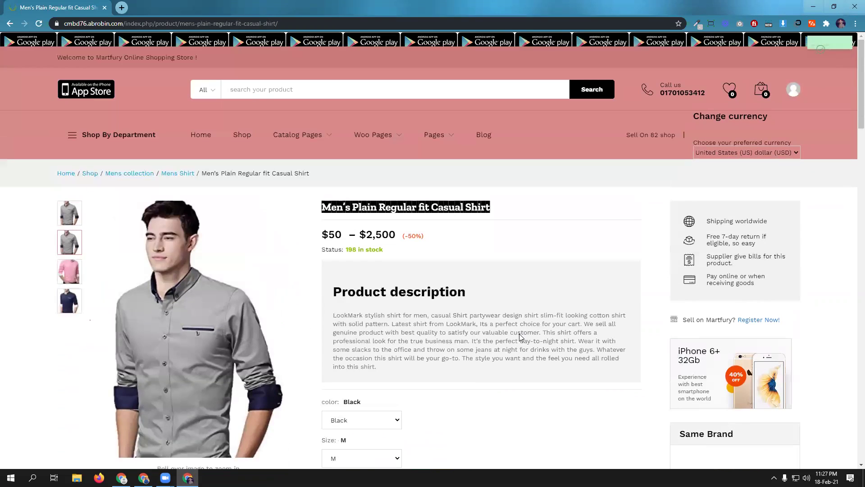
- Go to checkout from the cart preview and autofill Full Name and Father Name
mouse_move(762, 91)
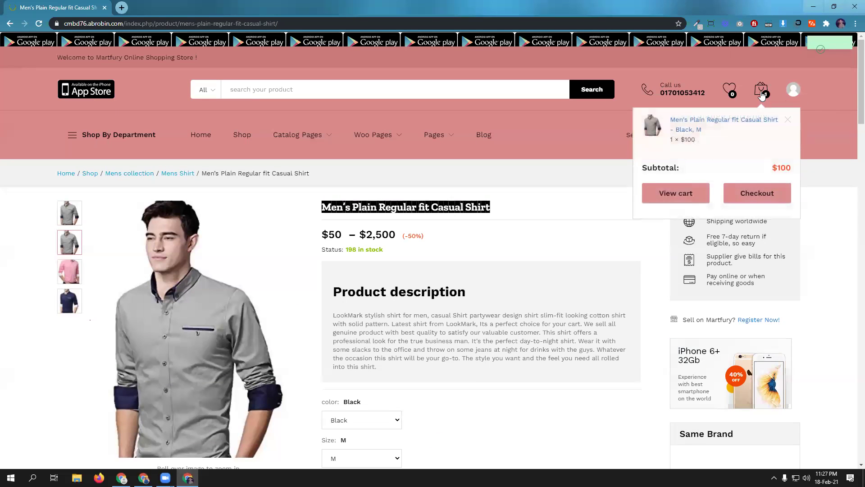
left_click(755, 195)
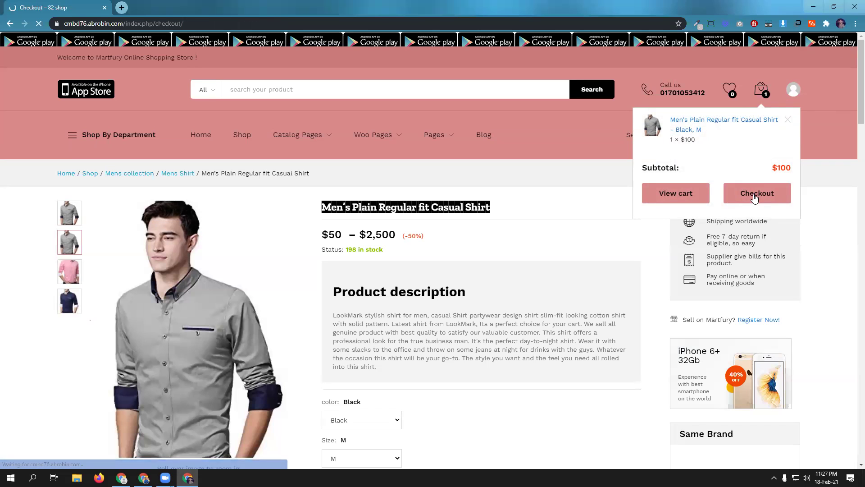
scroll(204, 203, "down", 6)
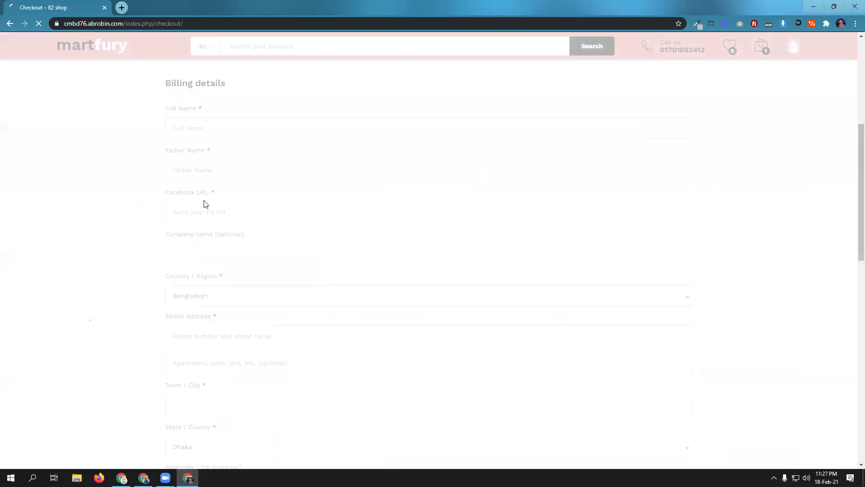
left_click(218, 130)
left_click(214, 154)
left_click(217, 171)
left_click(212, 194)
left_click(209, 212)
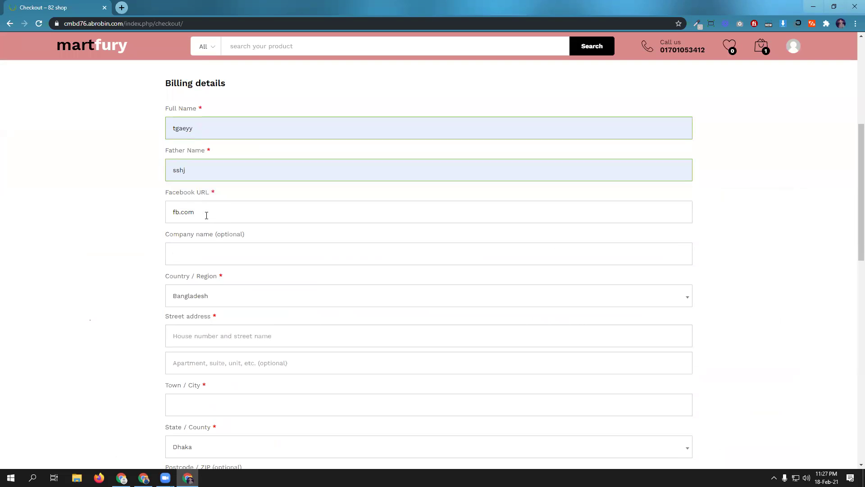
- Autofill Street address, set Town / City to Dhaka, then return to the admin Products list
scroll(242, 332, "down", 2)
left_click(224, 246)
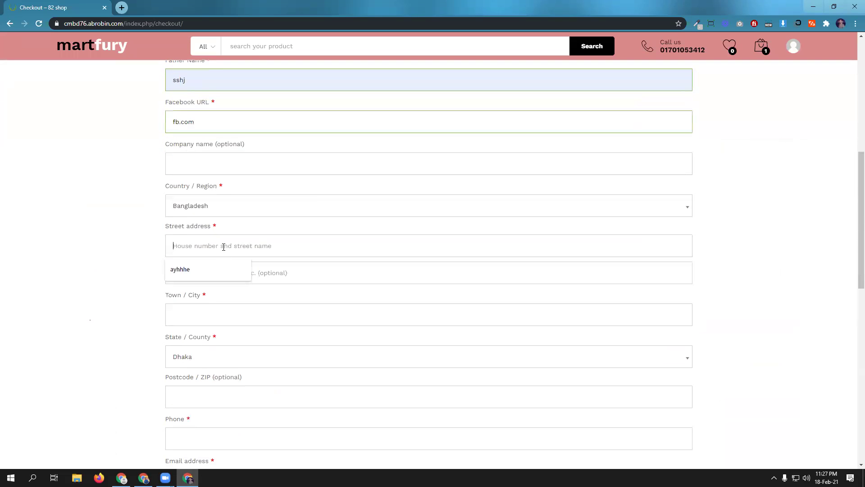
left_click(219, 264)
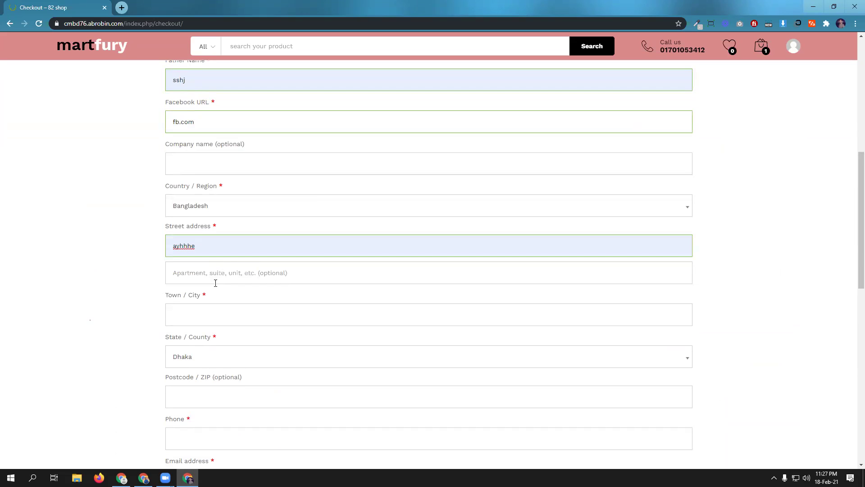
left_click(212, 310)
left_click(205, 336)
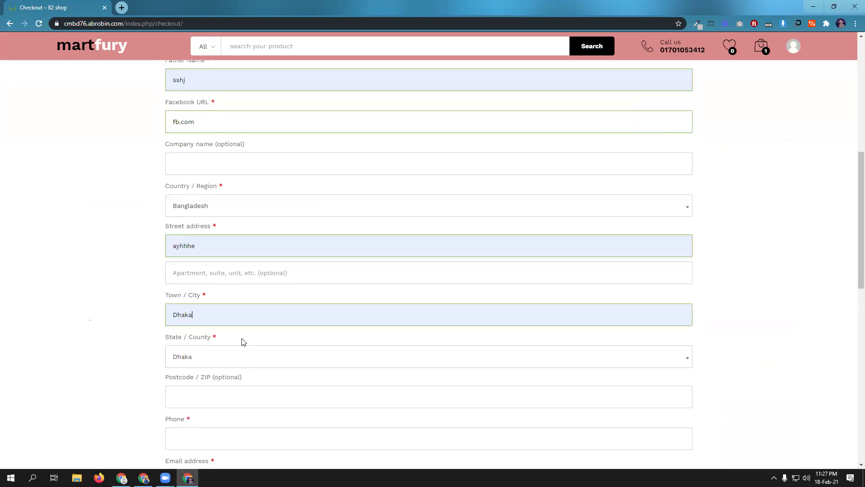
scroll(257, 338, "down", 3)
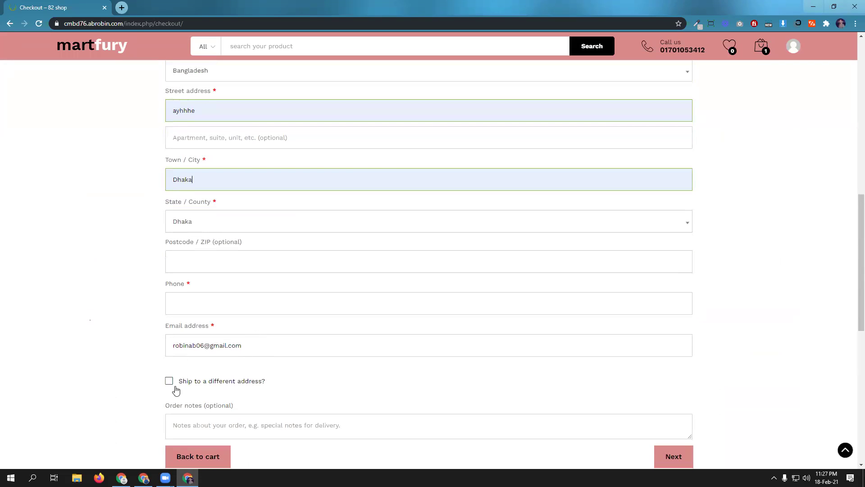
key("alt+Tab")
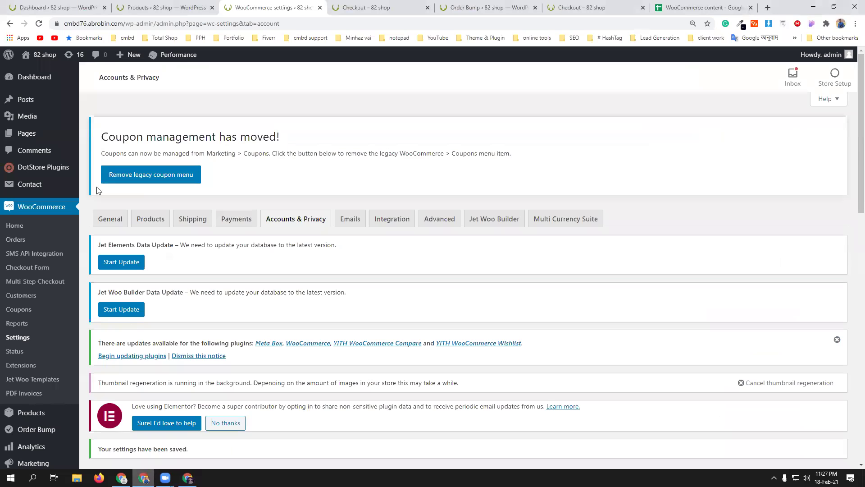
left_click(154, 4)
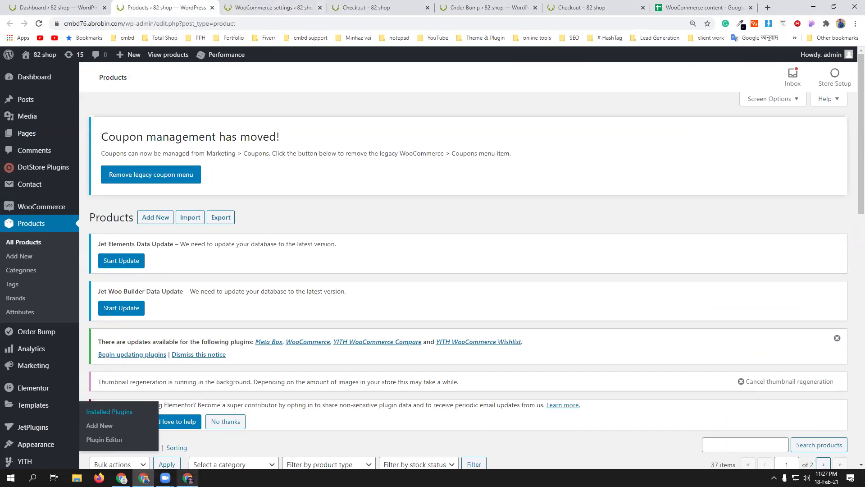
- Fill the checkout Phone field with a saved number and continue to the payment step
left_click(188, 478)
scroll(301, 335, "down", 1)
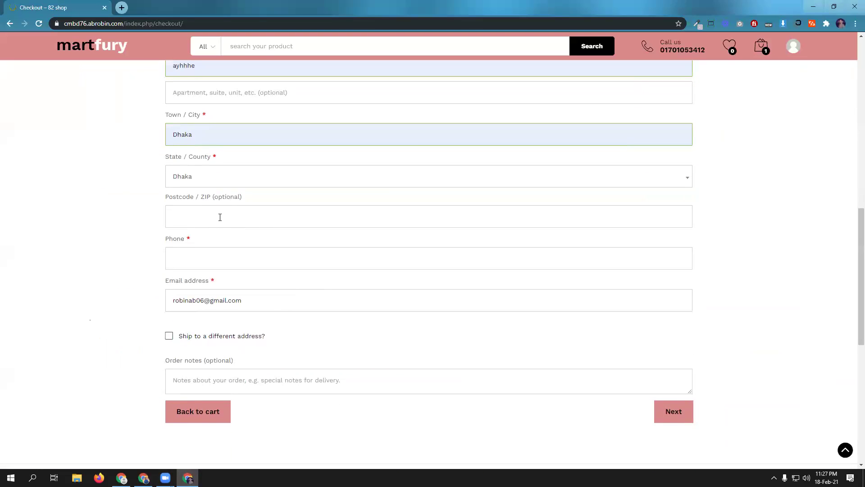
left_click(199, 254)
left_click(206, 283)
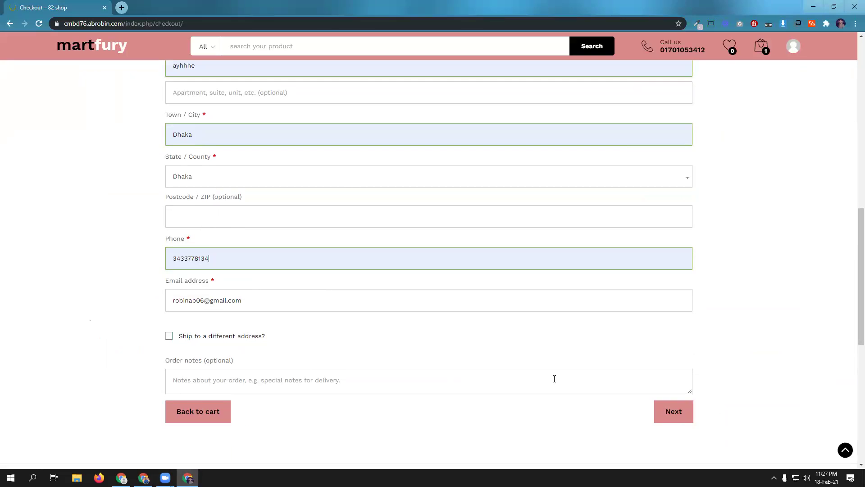
scroll(423, 301, "up", 6)
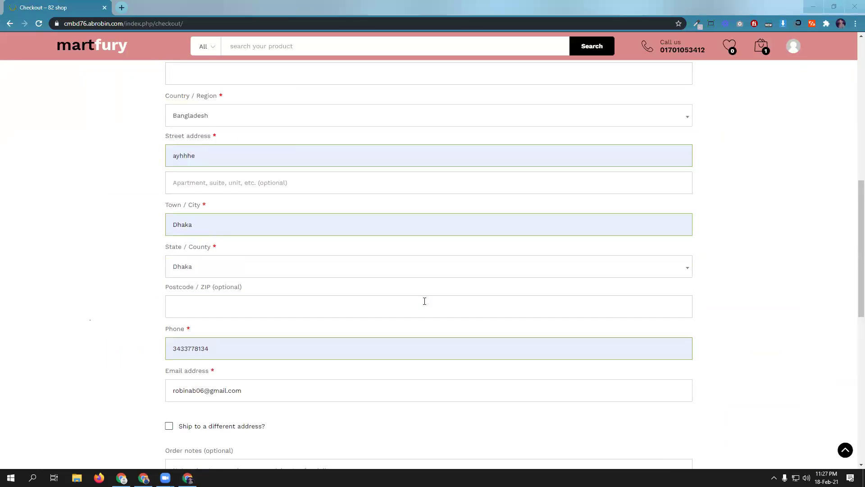
scroll(424, 301, "down", 7)
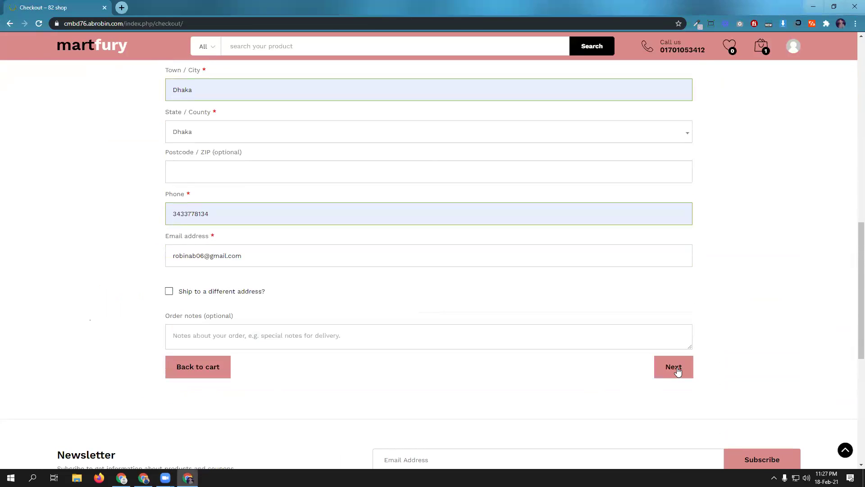
left_click(675, 367)
- Pay with bKash, filling its number and transaction ID from saved entries, and place the order
scroll(462, 294, "down", 4)
left_click(201, 226)
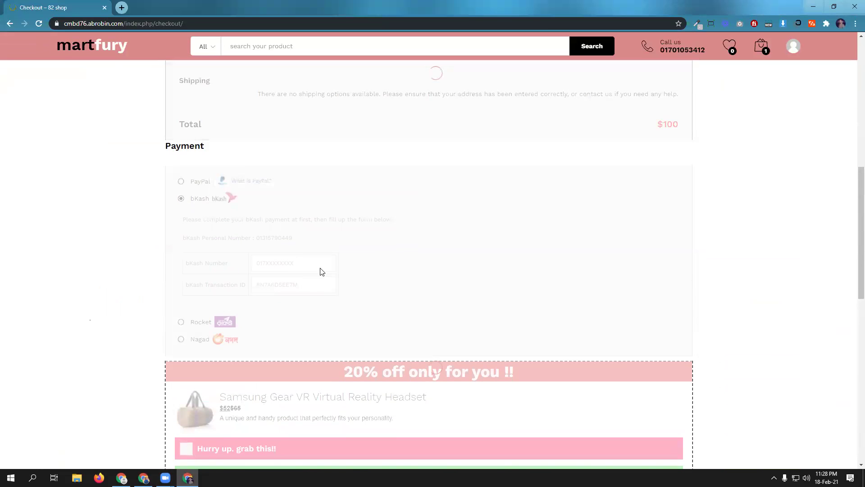
left_click(303, 264)
left_click(297, 283)
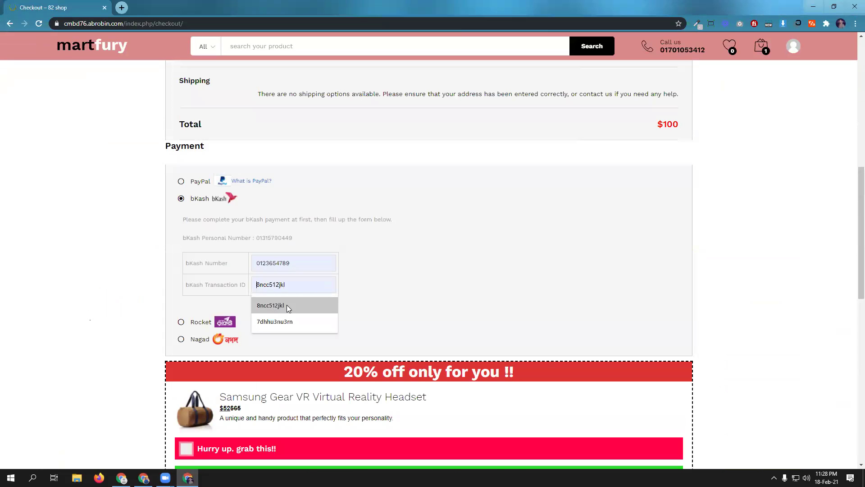
left_click(286, 305)
scroll(394, 289, "down", 2)
scroll(395, 289, "down", 3)
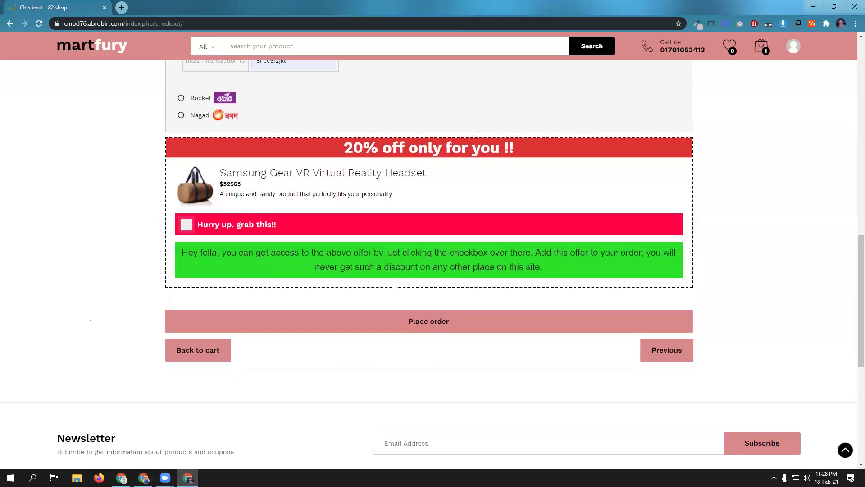
left_click(446, 323)
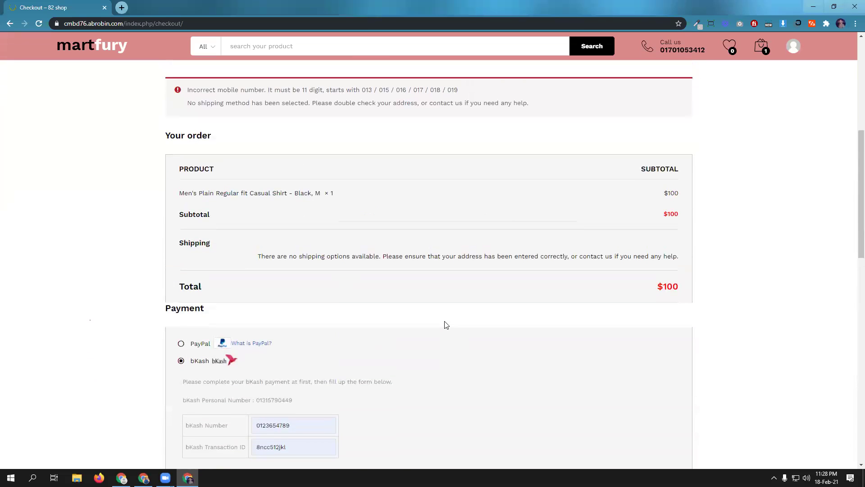
- Retry placing the order after the rejection, then return to the admin Products window
scroll(439, 321, "up", 2)
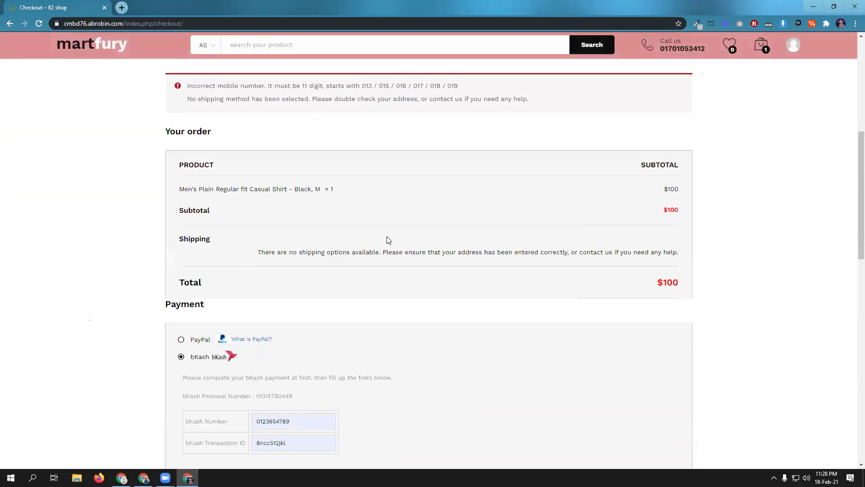
scroll(392, 243, "down", 10)
left_click(218, 198)
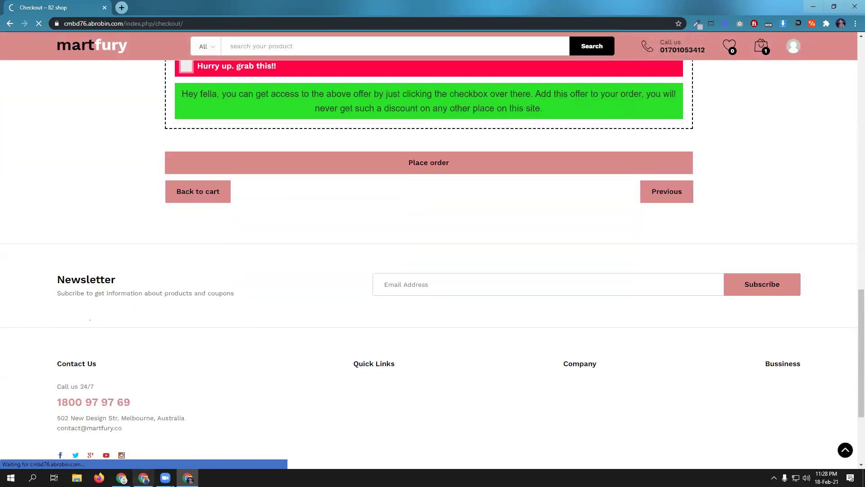
mouse_move(144, 478)
left_click(145, 440)
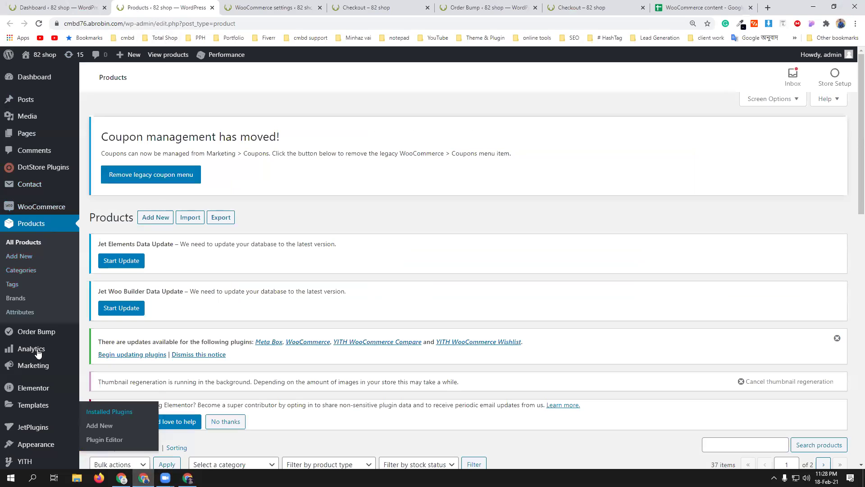
- Check the districts covered by the Outside Dhaka shipping zone, then go back to the cart
left_click(264, 5)
left_click(192, 219)
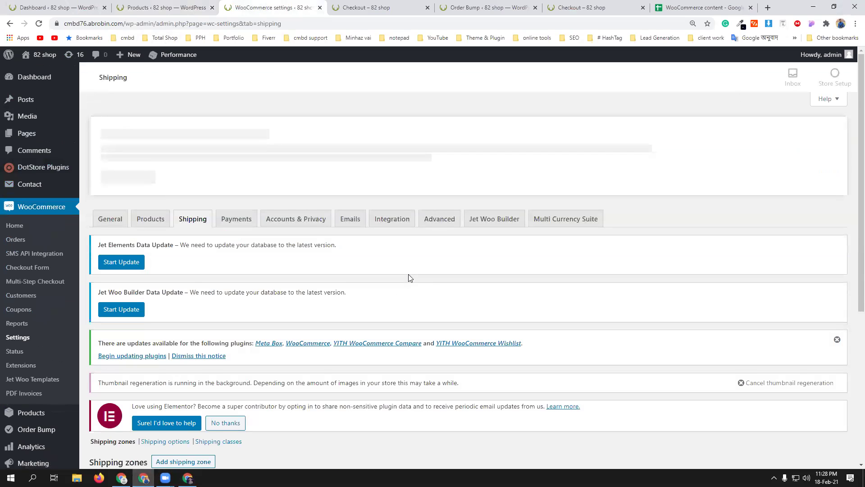
scroll(410, 279, "down", 5)
scroll(407, 275, "down", 1)
mouse_move(155, 304)
left_click(125, 300)
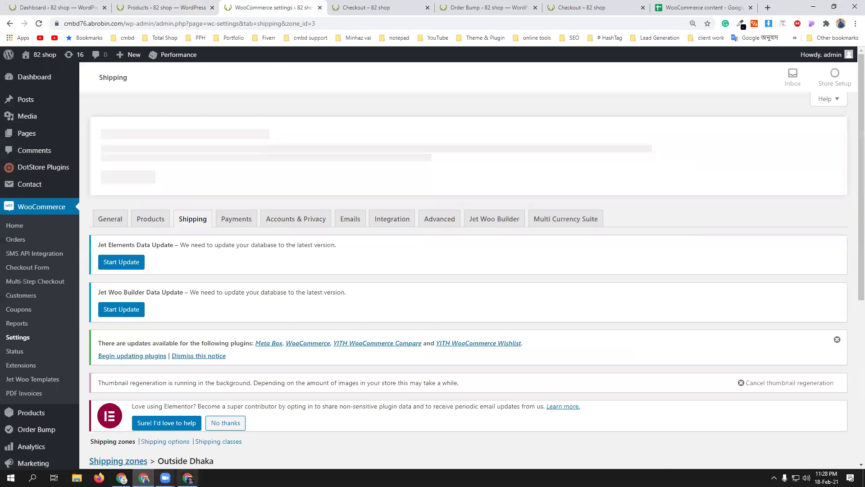
left_click(187, 478)
- Set the cart shipping calculator's state to Khulna and replace the city with 'khulna khulna'
scroll(302, 278, "down", 6)
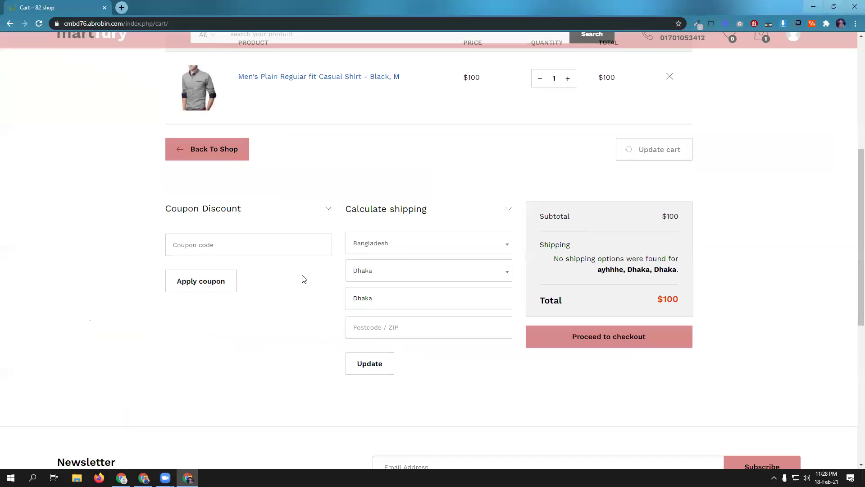
left_click(450, 272)
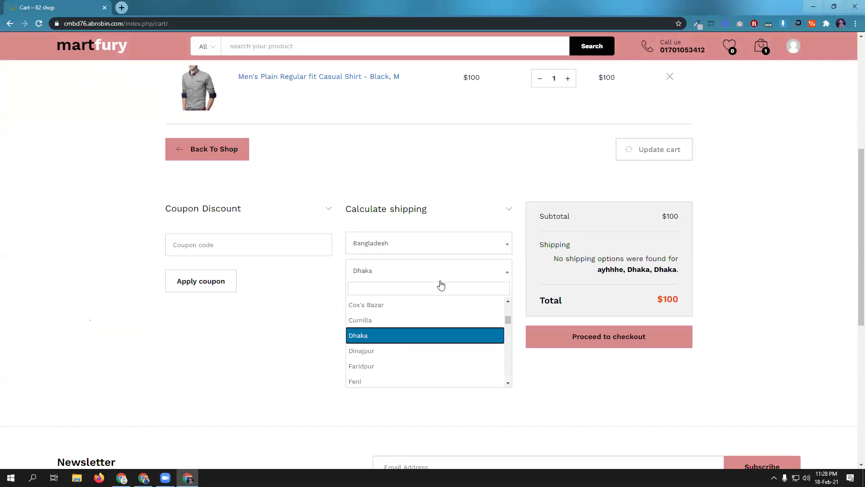
type("khulna")
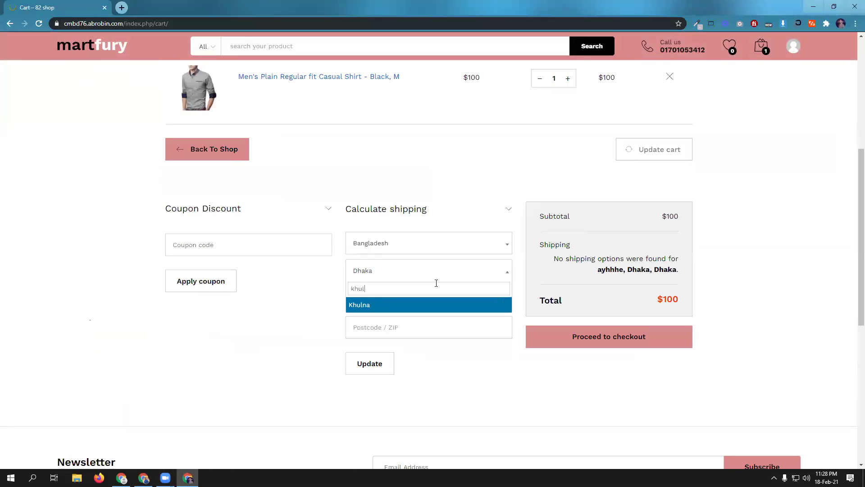
left_click(436, 304)
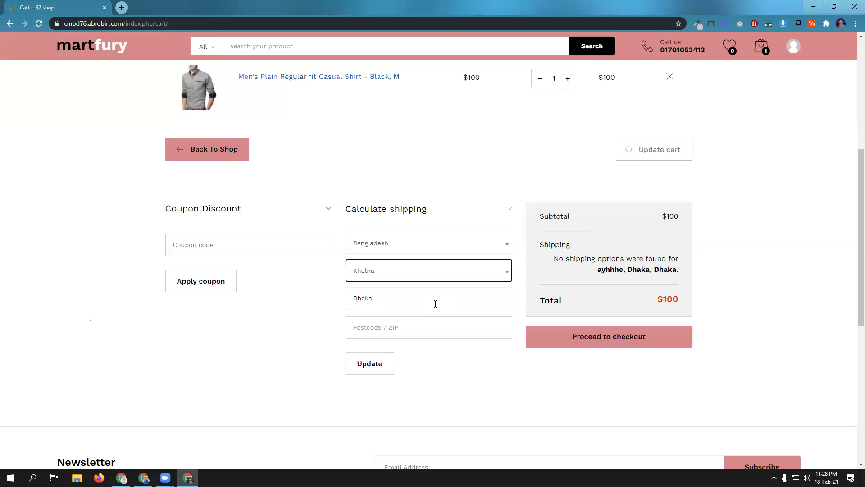
double_click(421, 299)
type("khulna khuln")
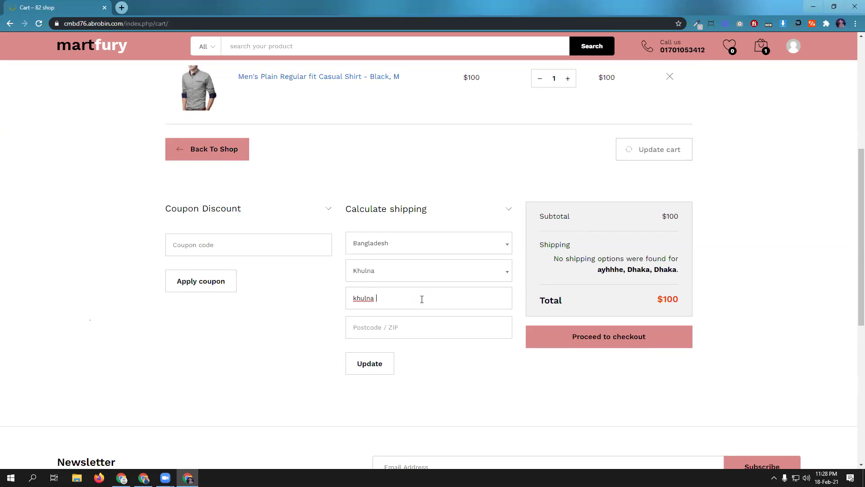
left_click(122, 7)
- Search Google for Khulna's zip code and enter 9201 as the cart's shipping postcode
type("khilna ")
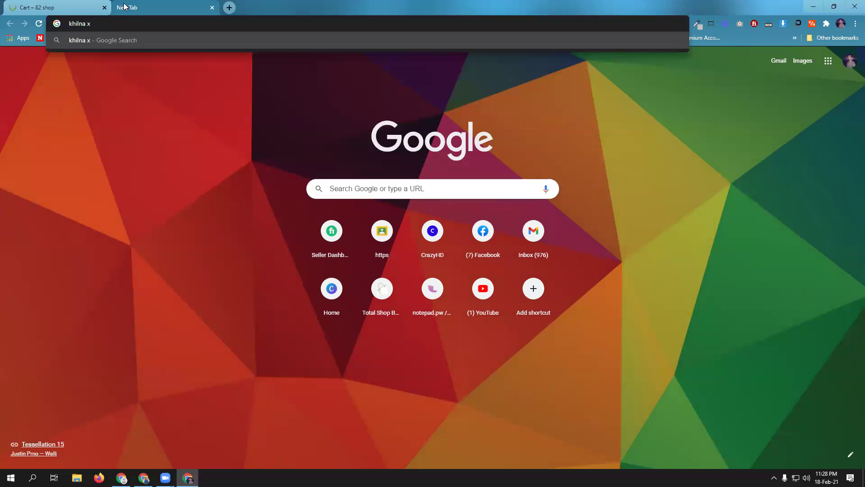
type("zip")
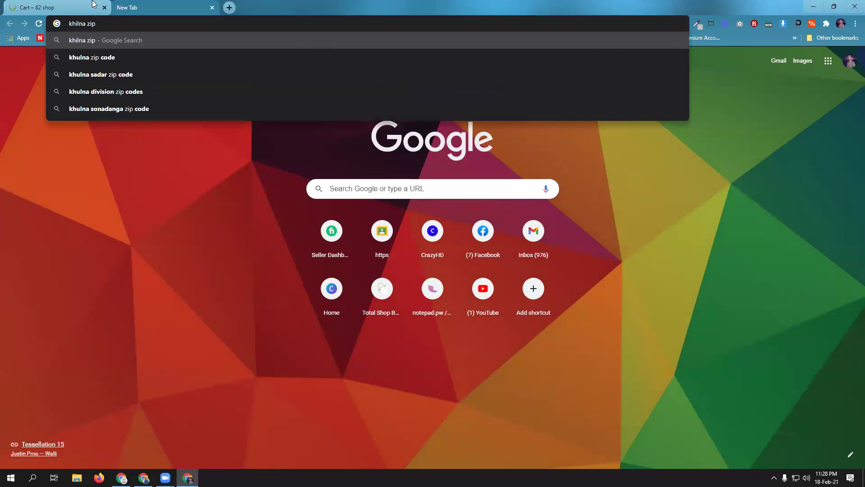
key("Down")
key("Return")
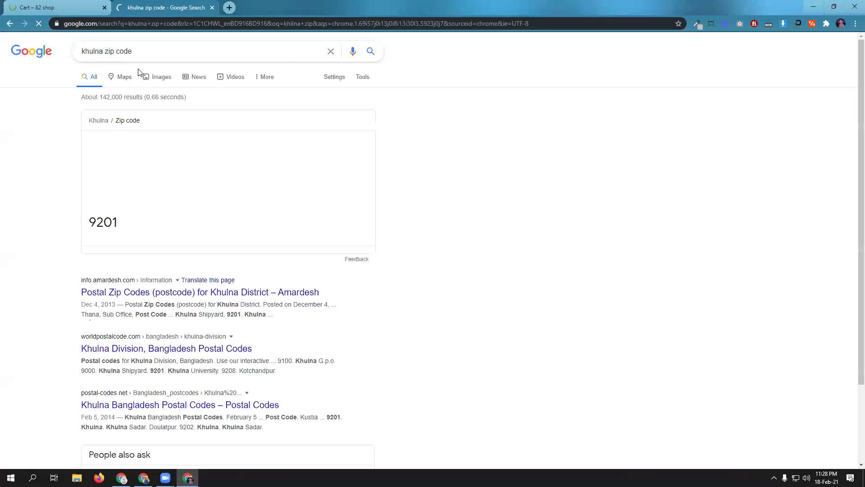
left_click(37, 7)
left_click(397, 321)
type("9201")
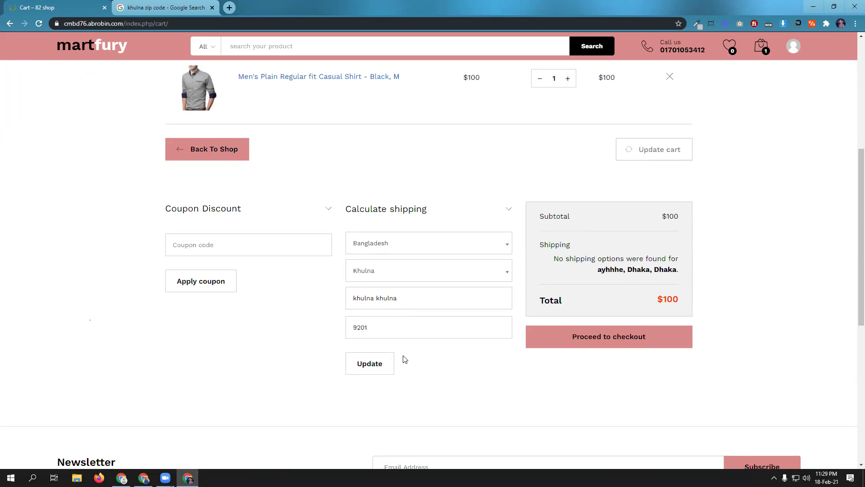
- Recalculate cart shipping to a $200 total and proceed to checkout
left_click(377, 365)
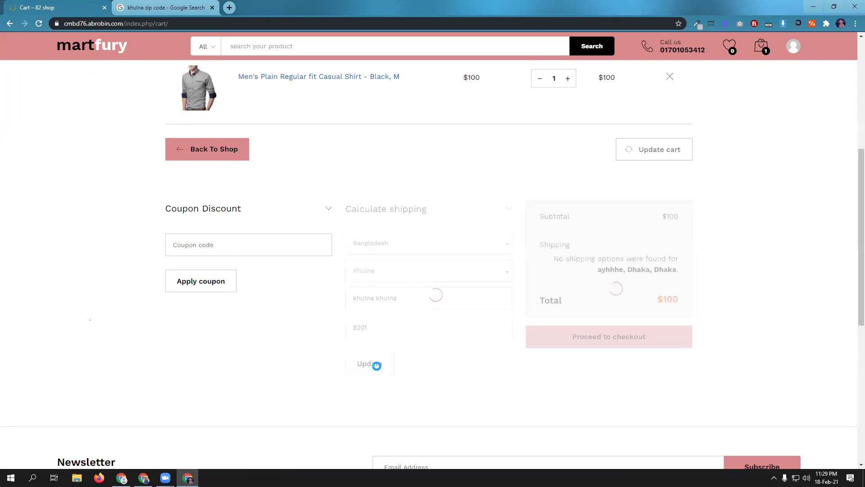
left_click(610, 380)
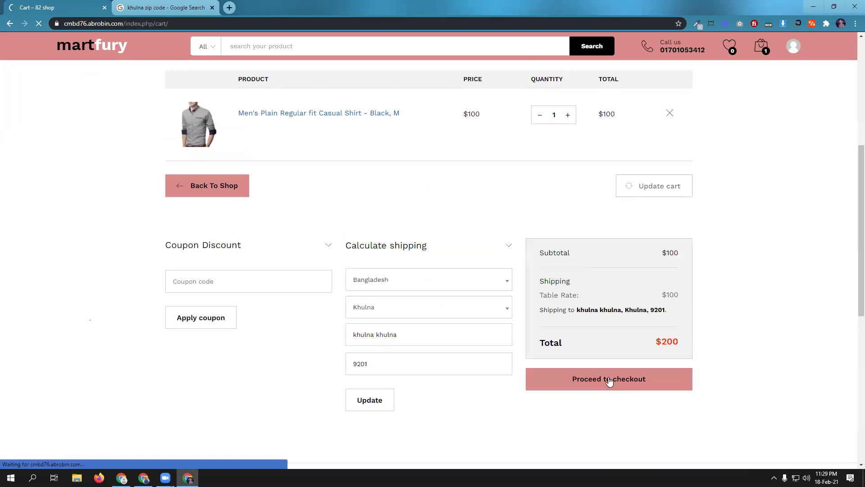
scroll(469, 340, "down", 5)
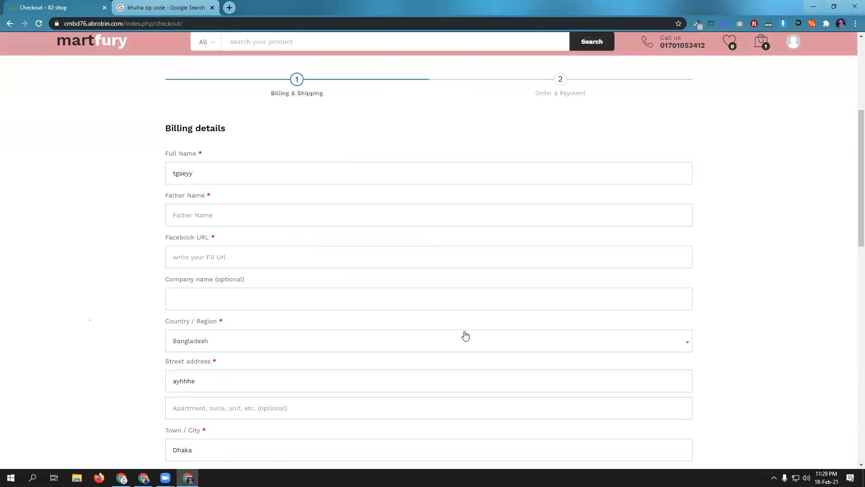
scroll(450, 310, "down", 3)
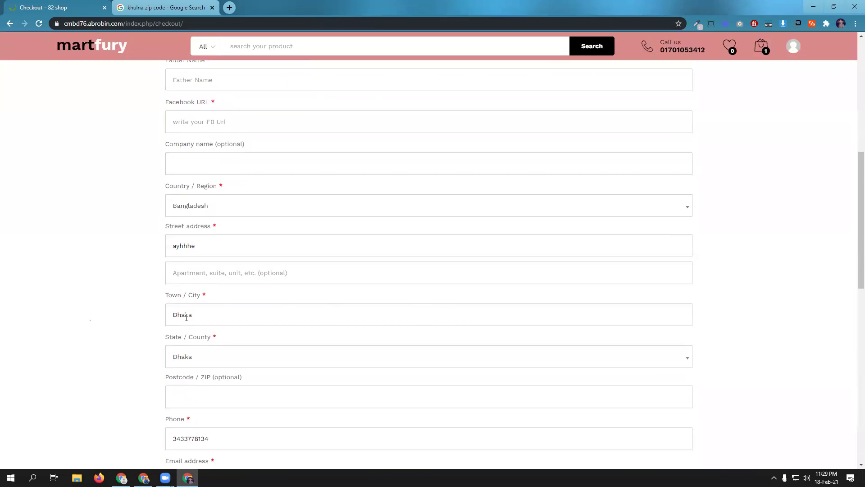
- Set billing Town / City and State / County to Khulna and enter a new phone number
double_click(196, 314)
type("Khulna")
left_click(212, 356)
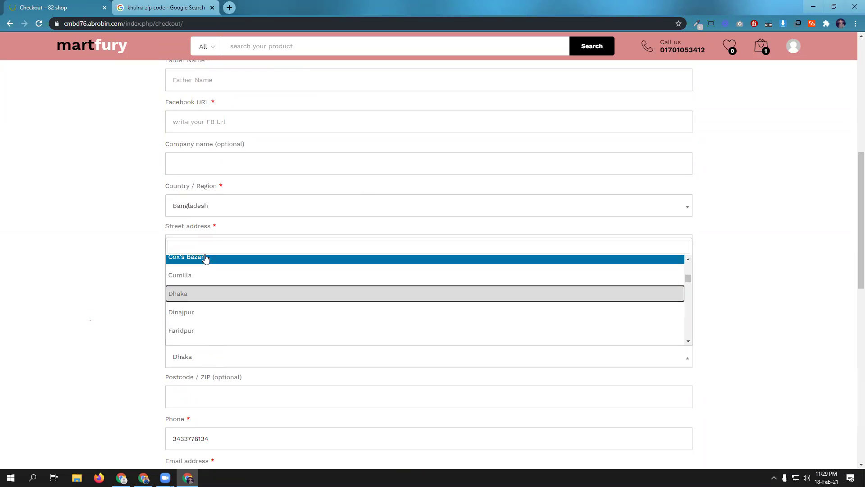
type("kh")
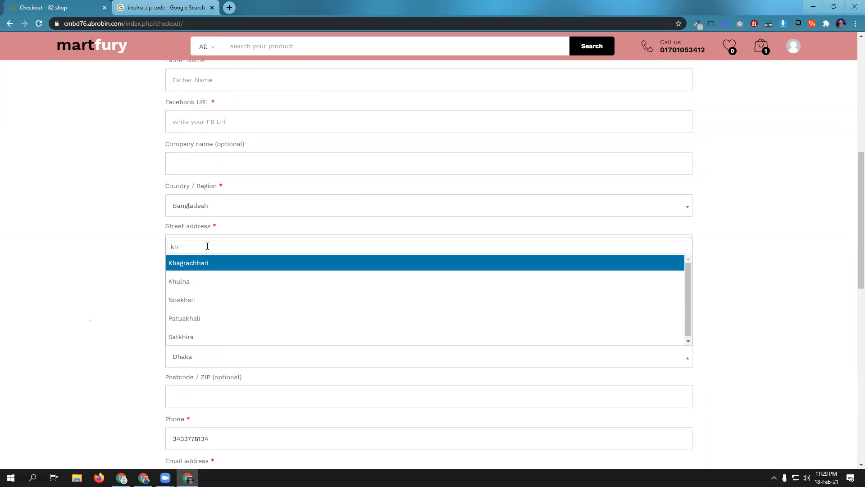
left_click(208, 286)
scroll(226, 306, "down", 3)
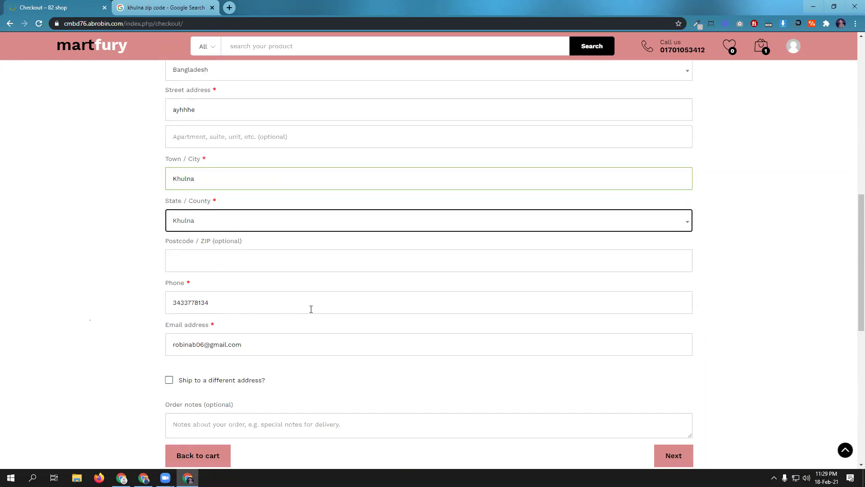
scroll(311, 309, "down", 1)
double_click(215, 259)
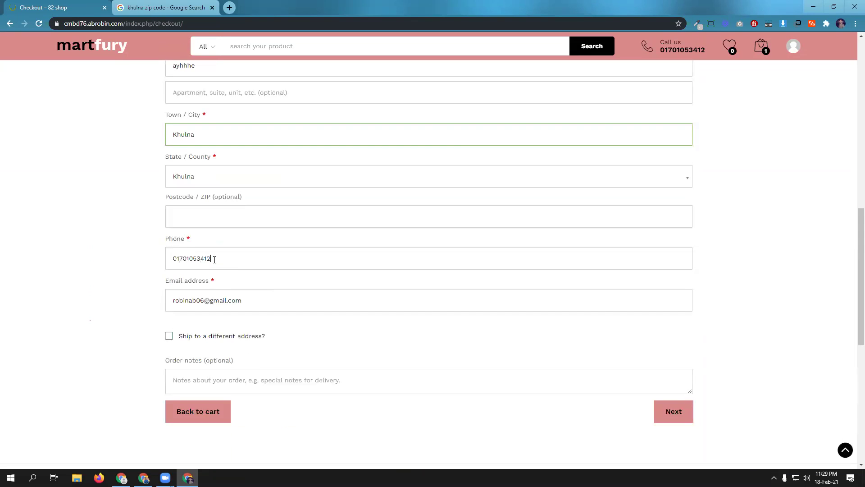
- Fill the bKash number and transaction ID from saved suggestions and submit the order
left_click(669, 412)
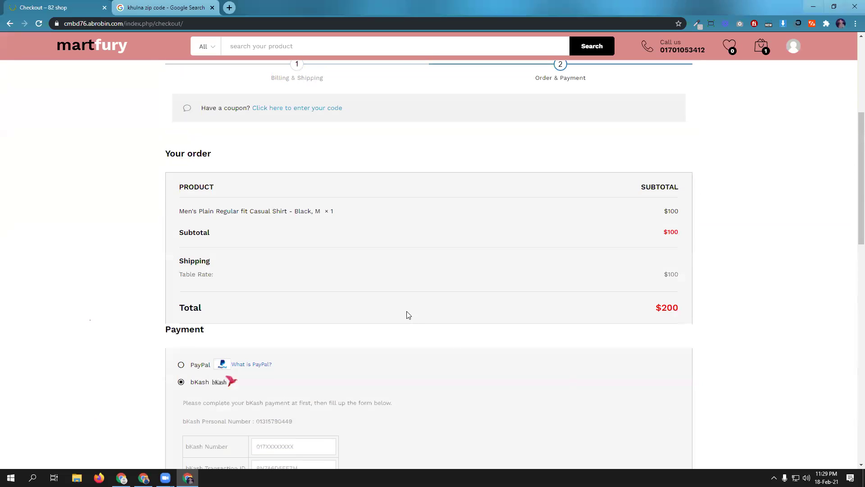
scroll(405, 316, "down", 3)
left_click(298, 308)
left_click(288, 330)
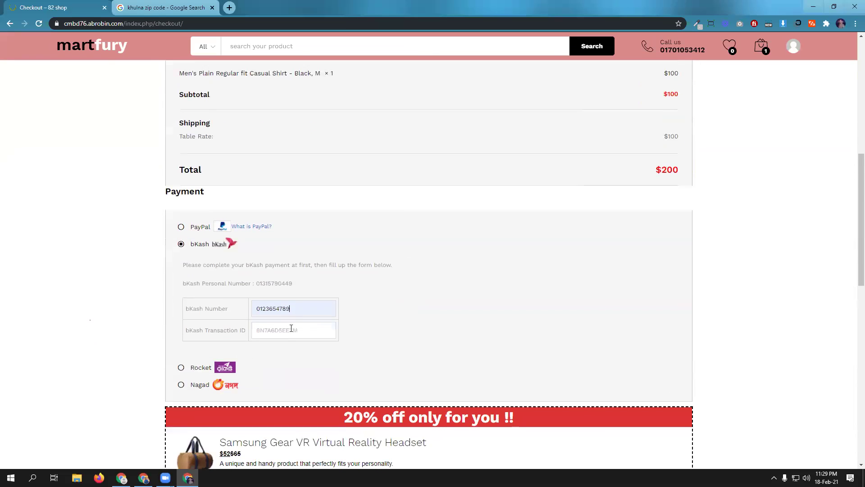
scroll(290, 329, "down", 2)
double_click(280, 223)
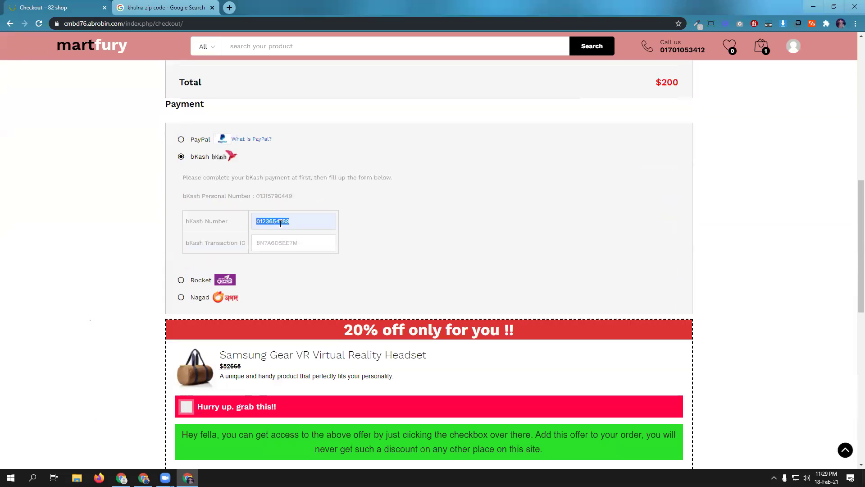
type("0")
left_click(284, 241)
left_click(285, 243)
left_click(288, 261)
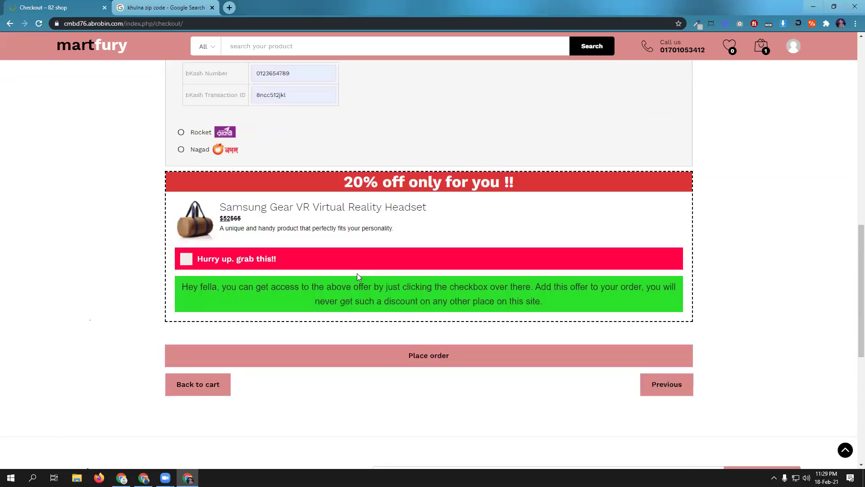
scroll(357, 273, "down", 4)
left_click(448, 326)
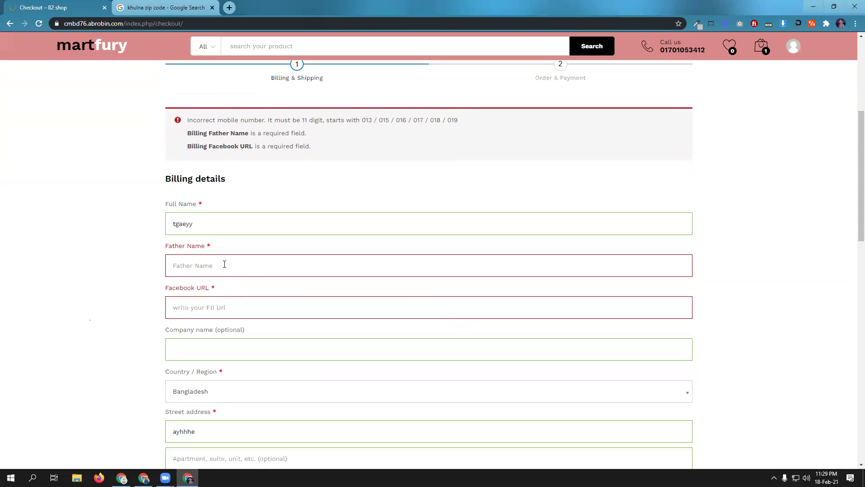
- Fill the required Father Name and Facebook URL (fb.com) fields, then continue to payment
left_click(225, 264)
left_click(224, 289)
left_click(231, 306)
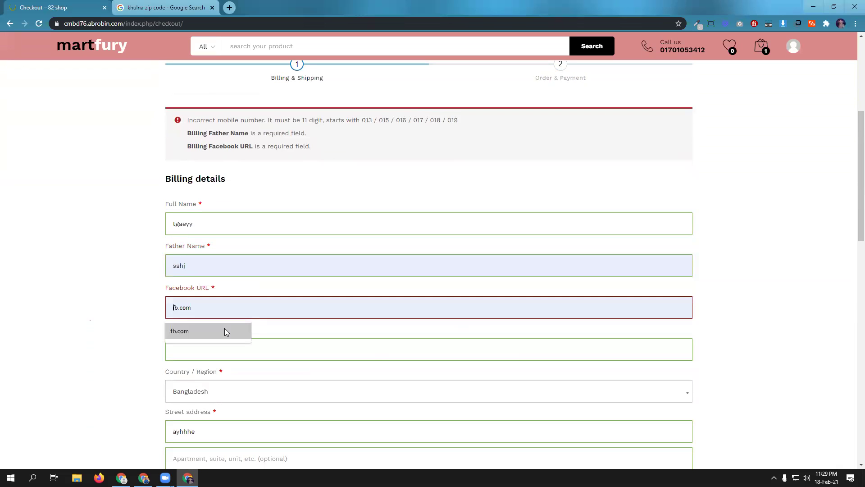
left_click(224, 332)
scroll(442, 390, "down", 10)
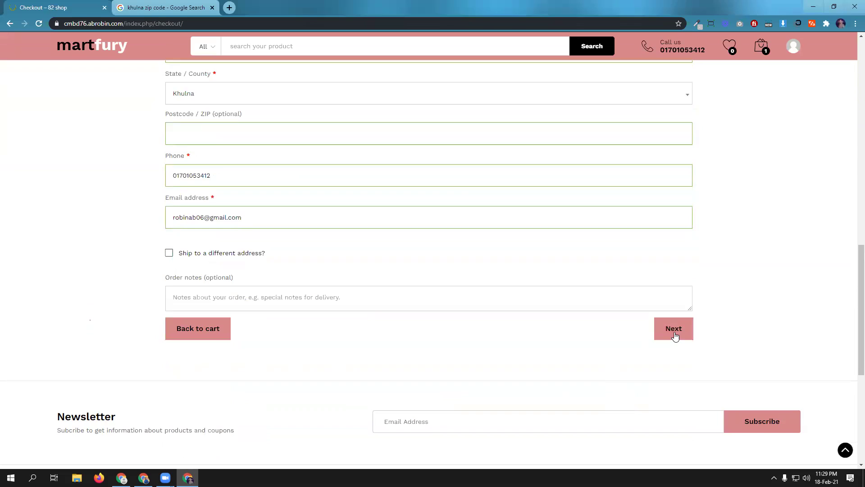
left_click(674, 334)
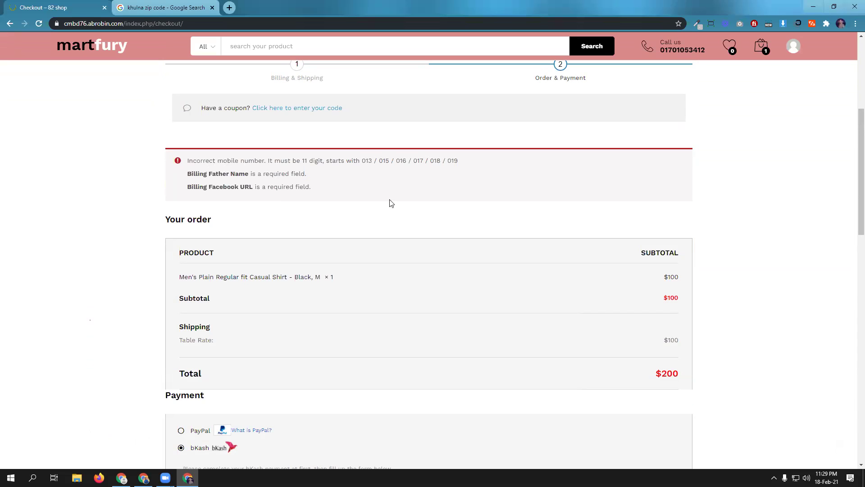
- Retype the bKash number to match the updated phone number and place the order again
scroll(393, 212, "down", 5)
scroll(392, 213, "down", 7)
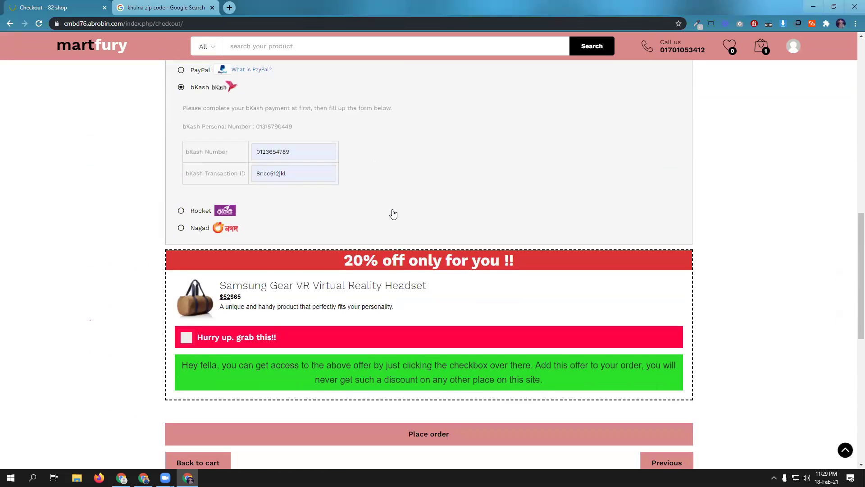
left_click(667, 282)
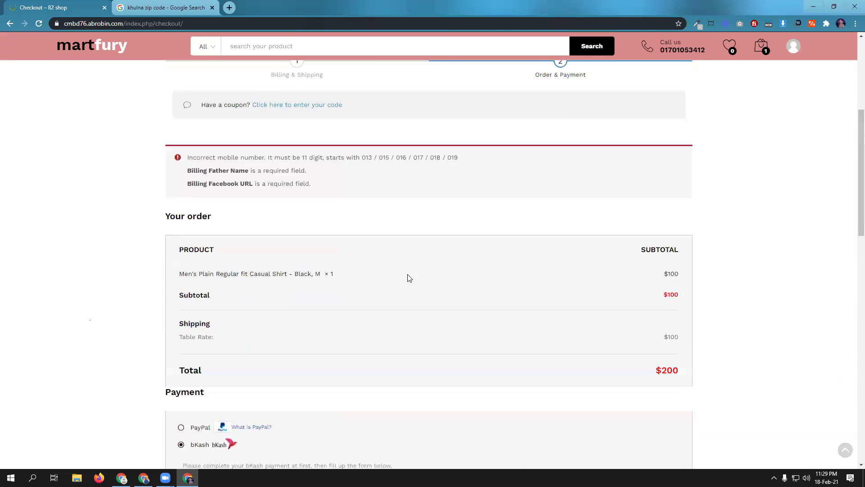
scroll(409, 273, "down", 9)
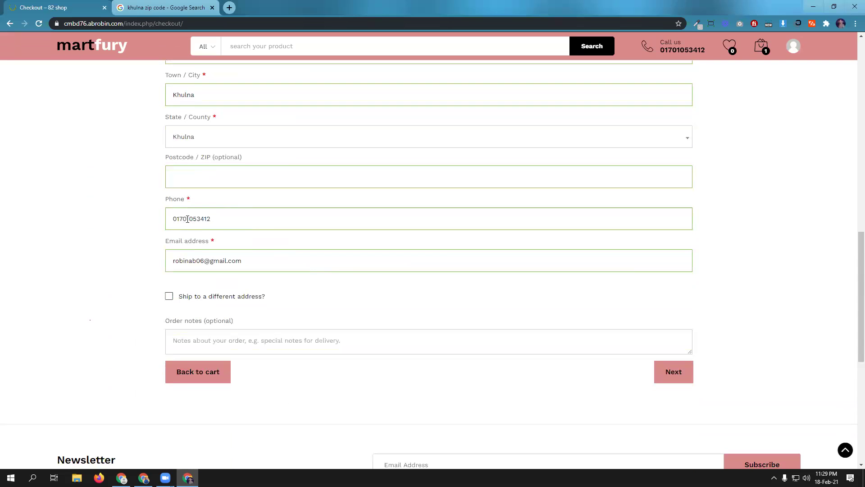
left_click(664, 381)
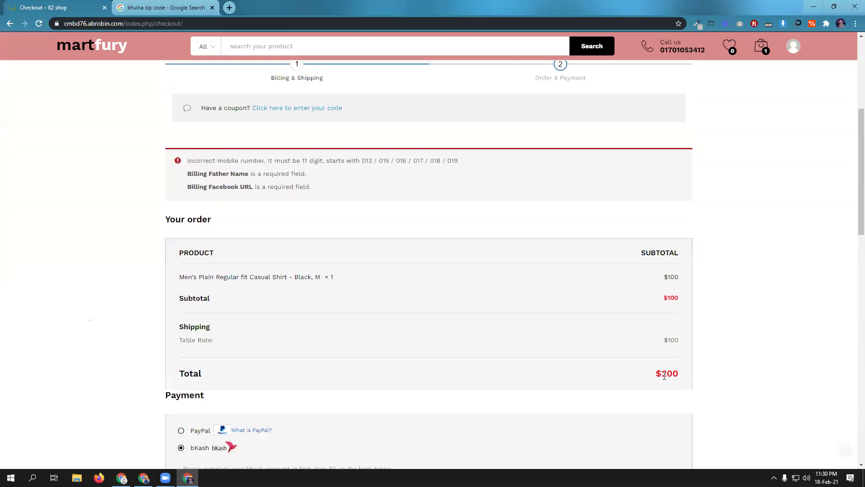
scroll(407, 347, "down", 5)
double_click(302, 289)
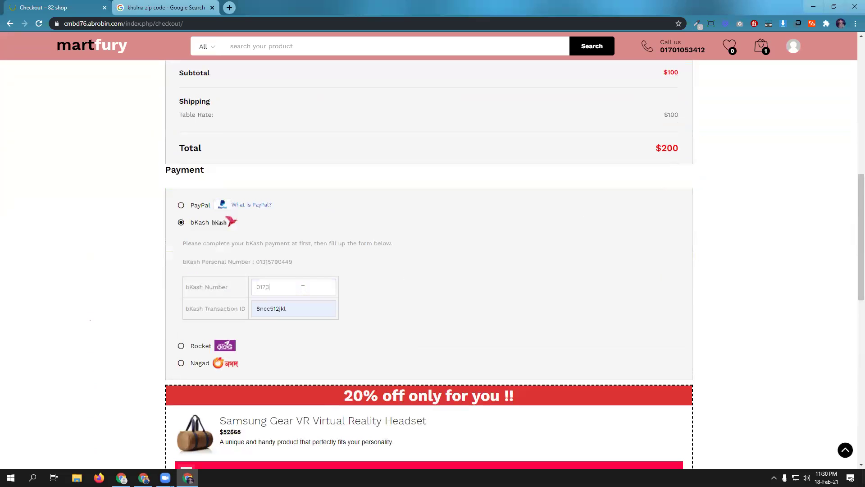
scroll(452, 330, "down", 7)
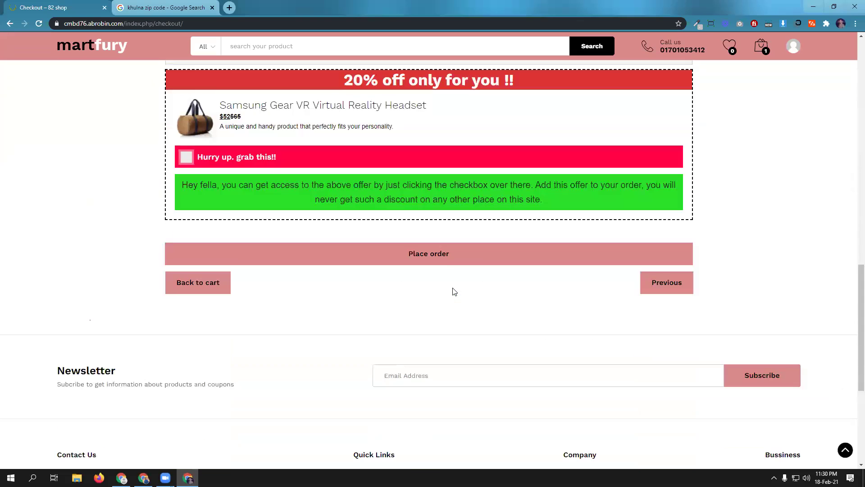
left_click(444, 261)
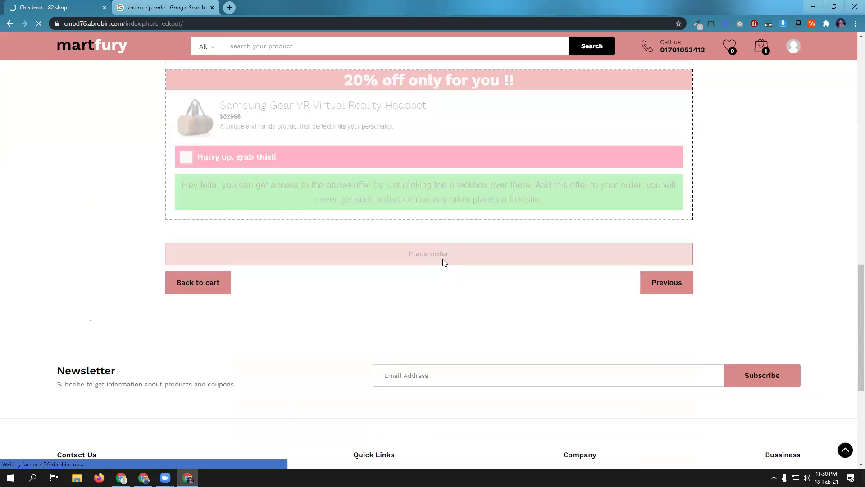
- Open My account Orders to see the new $200 order listed as On hold
scroll(500, 248, "down", 1)
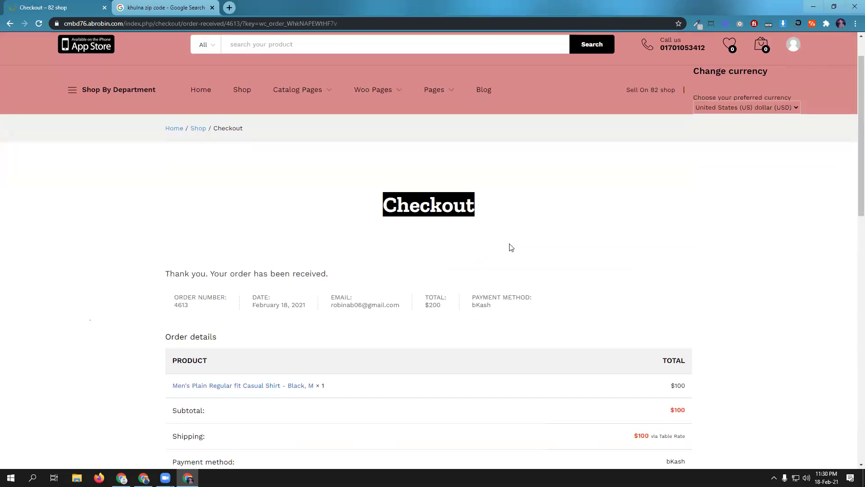
scroll(511, 247, "down", 2)
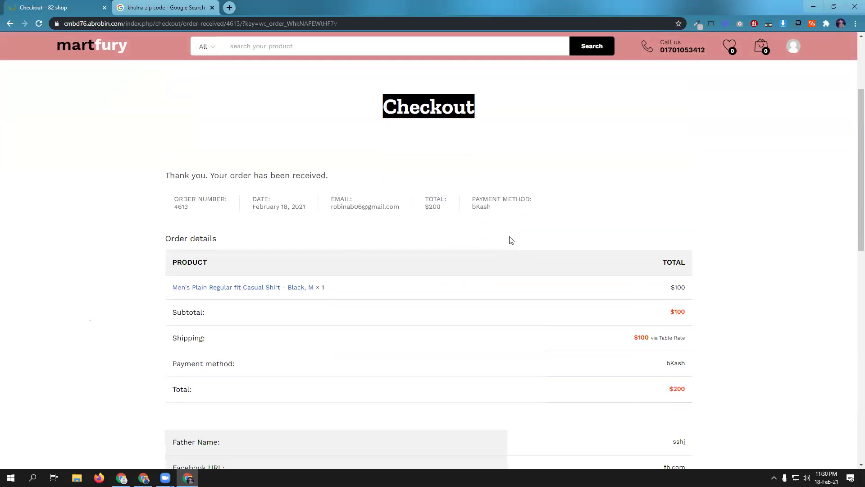
scroll(448, 284, "down", 3)
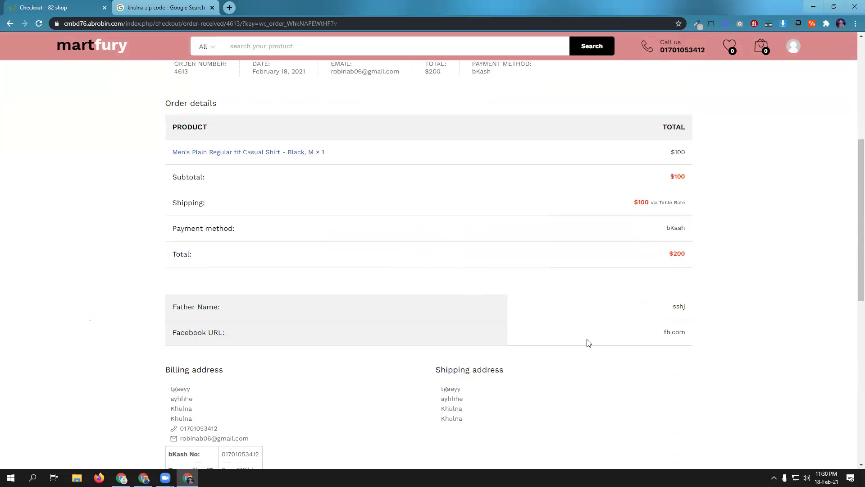
scroll(589, 342, "down", 2)
scroll(518, 350, "up", 5)
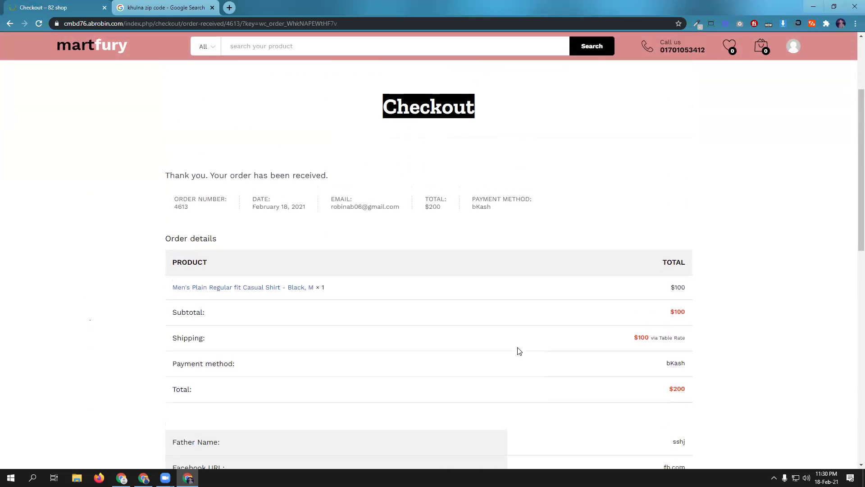
scroll(518, 350, "up", 3)
mouse_move(789, 90)
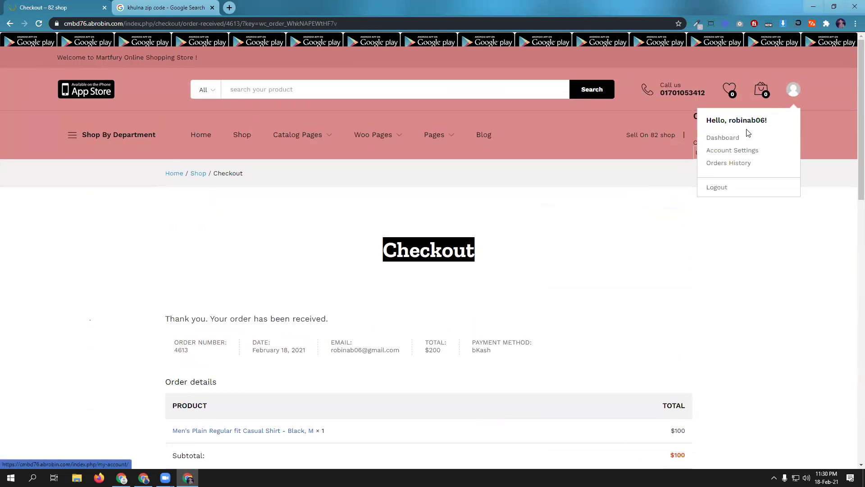
left_click(724, 138)
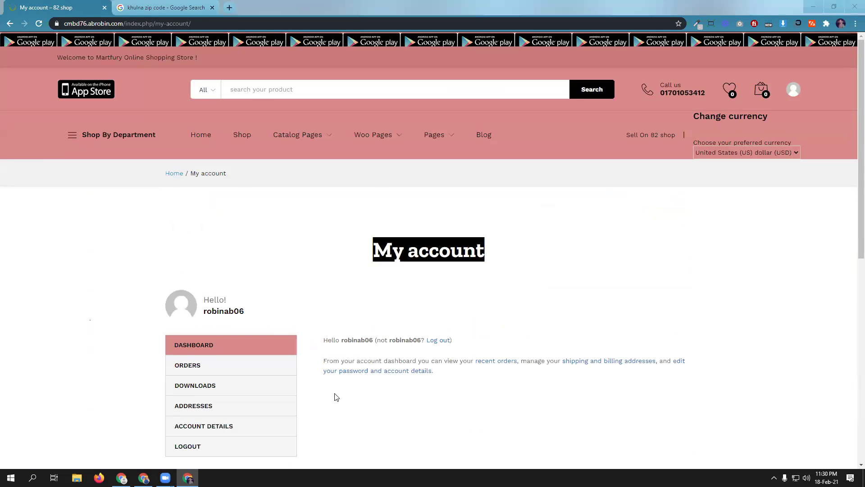
scroll(218, 256, "down", 3)
left_click(191, 223)
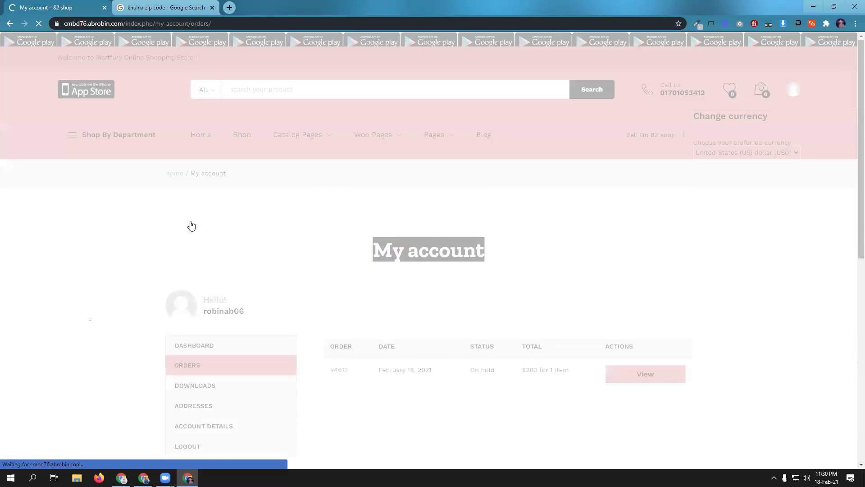
scroll(451, 288, "down", 2)
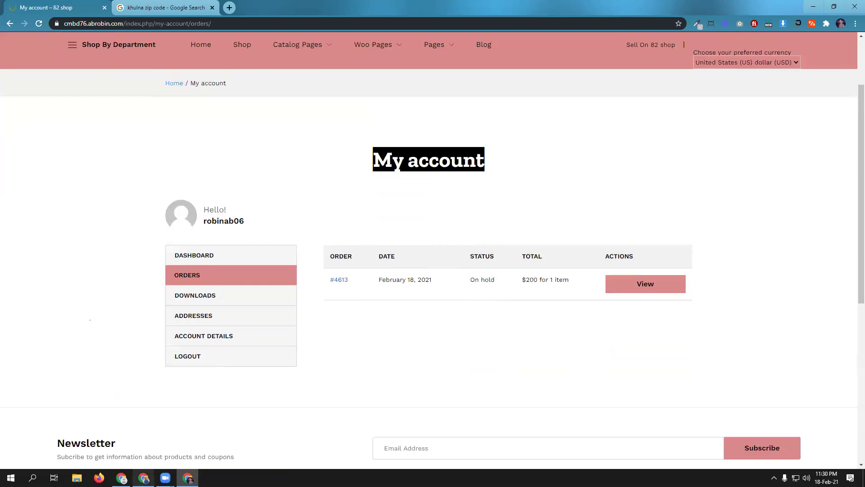
left_click(143, 478)
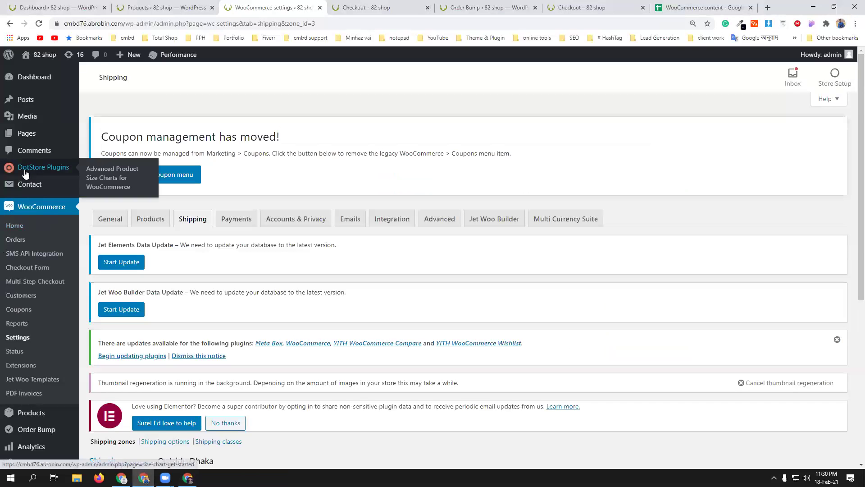
- Open the Products and Orders lists in new tabs and close the three leftover storefront tabs
scroll(18, 356, "down", 2)
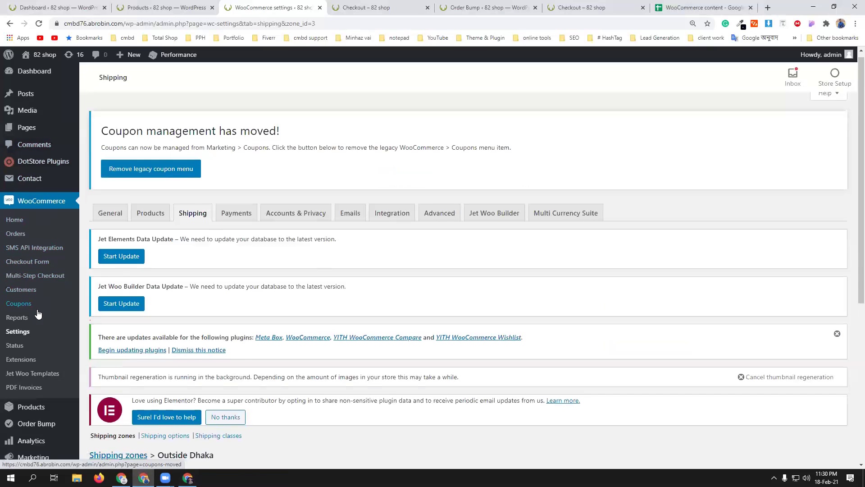
mouse_move(35, 322)
middle_click(95, 328)
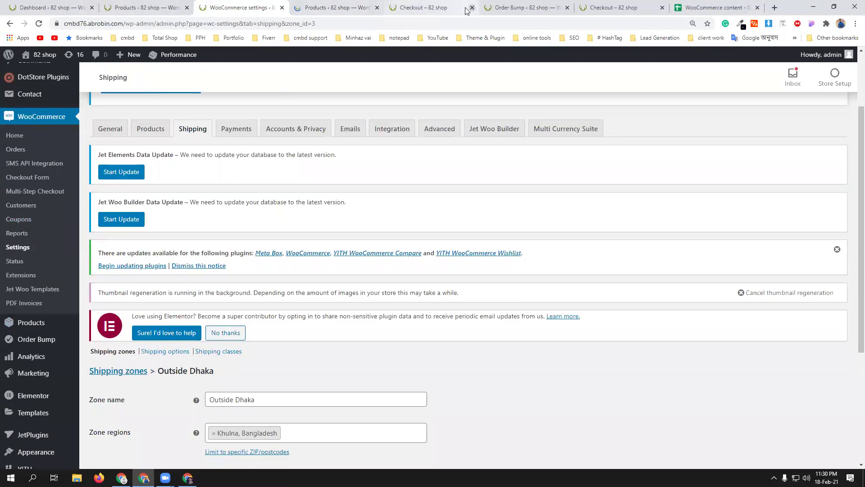
left_click(361, 6)
scroll(428, 299, "down", 3)
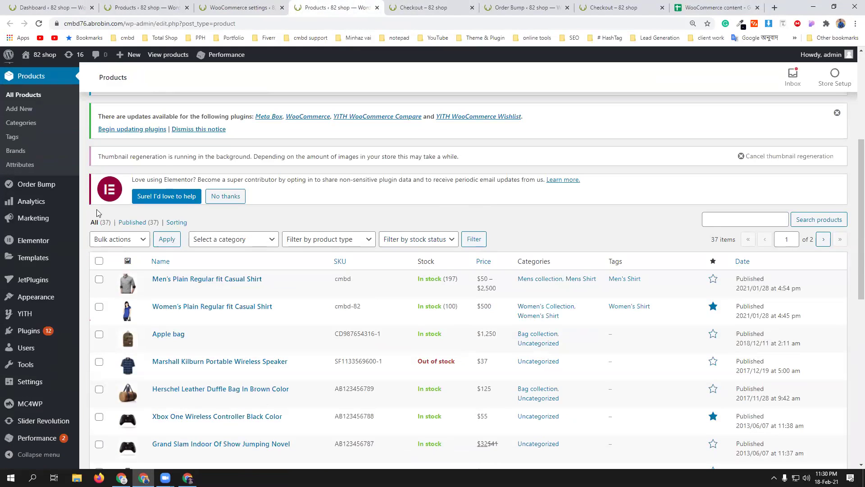
scroll(54, 180, "up", 2)
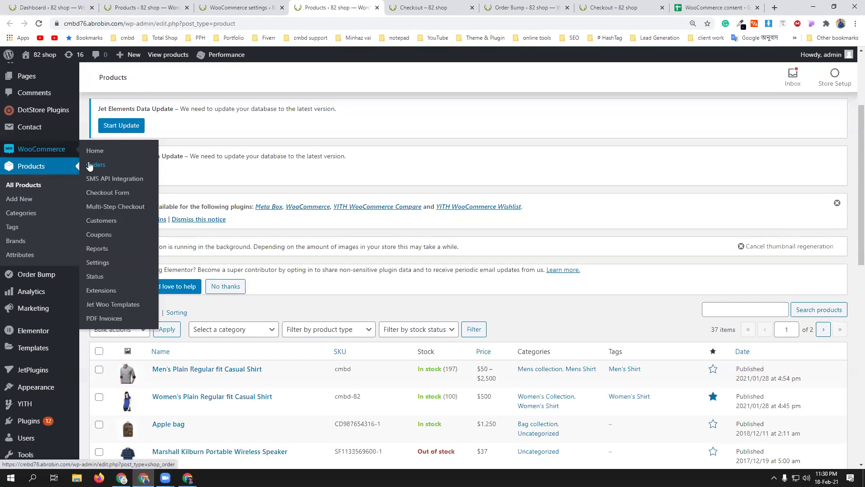
middle_click(90, 165)
left_click(504, 7)
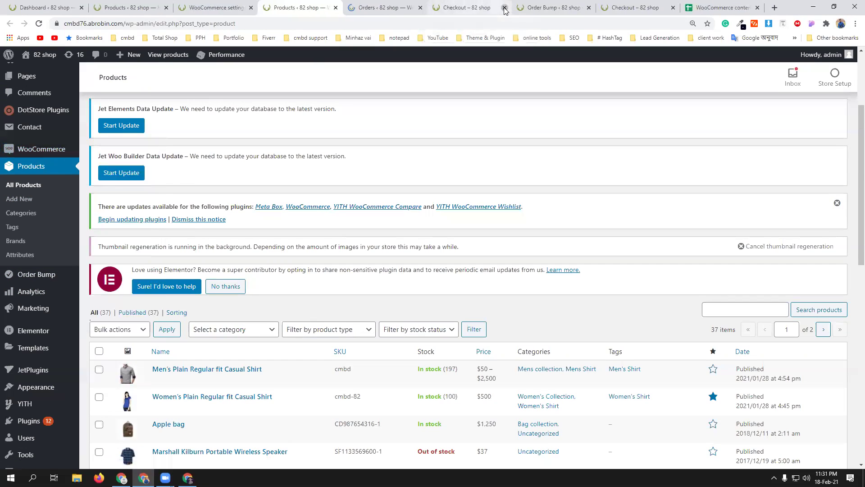
left_click(504, 8)
left_click(505, 8)
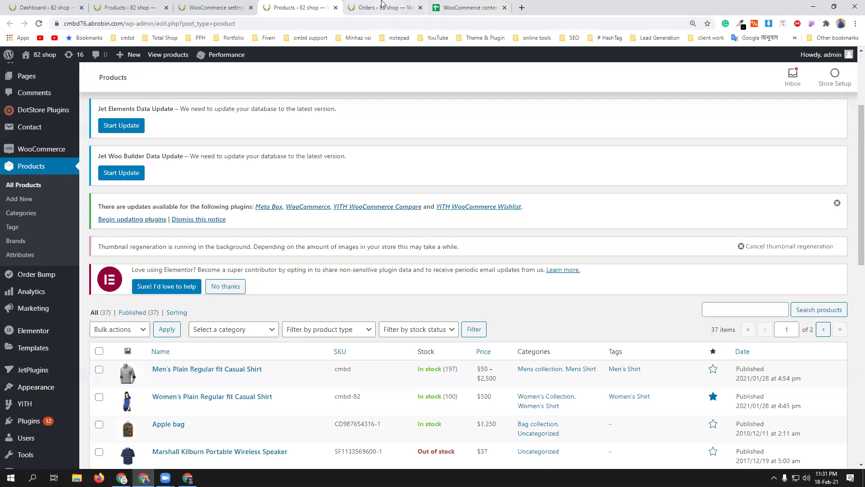
- Open the newest $200 bKash order from the Orders list for editing
left_click(383, 9)
scroll(329, 234, "down", 3)
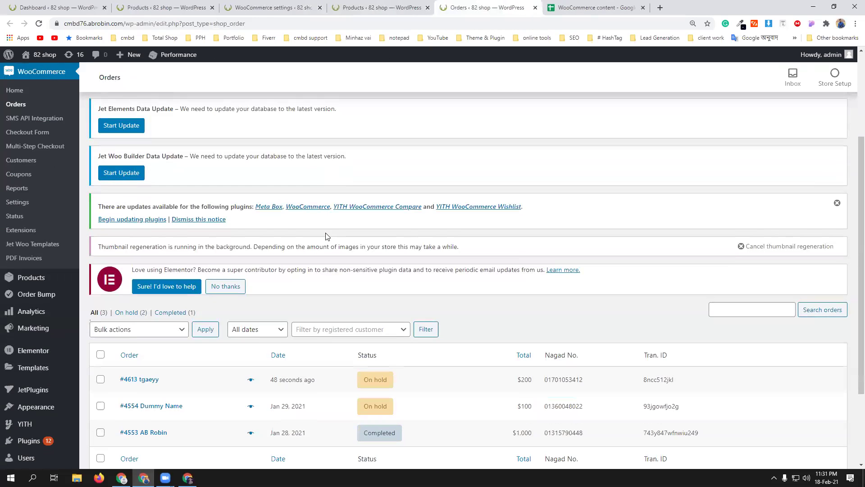
scroll(328, 278, "down", 2)
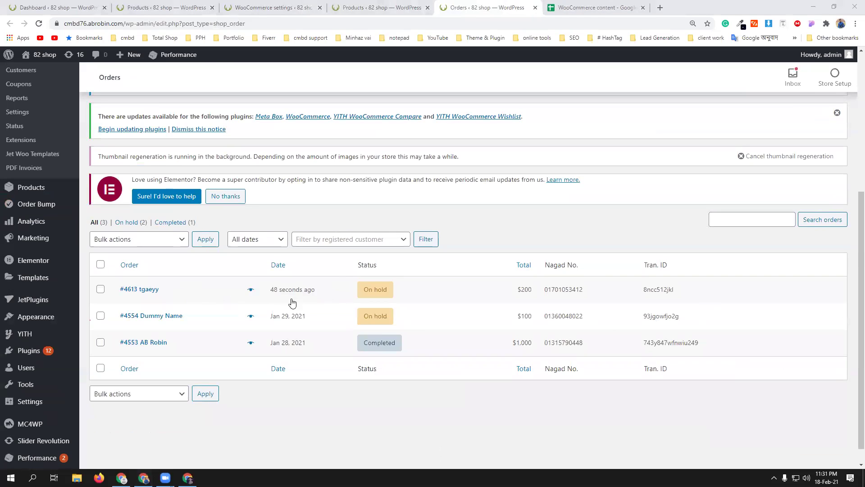
left_click(343, 297)
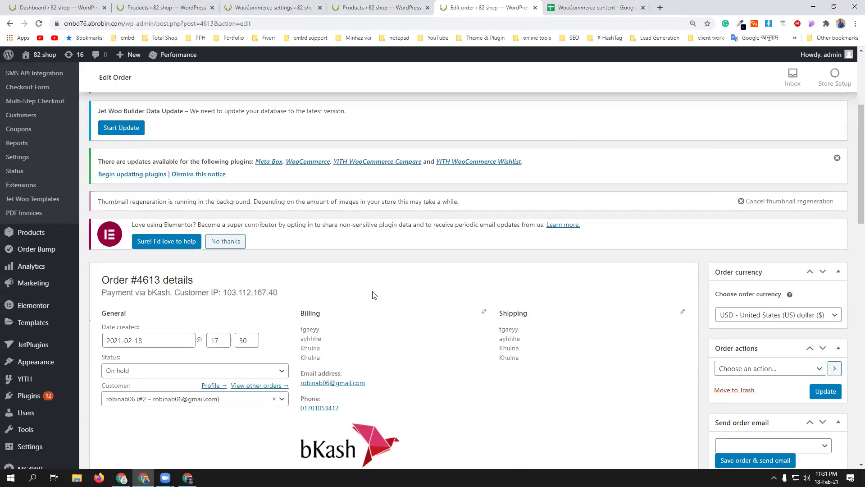
- Change the order's status from On hold to Completed
scroll(373, 295, "down", 3)
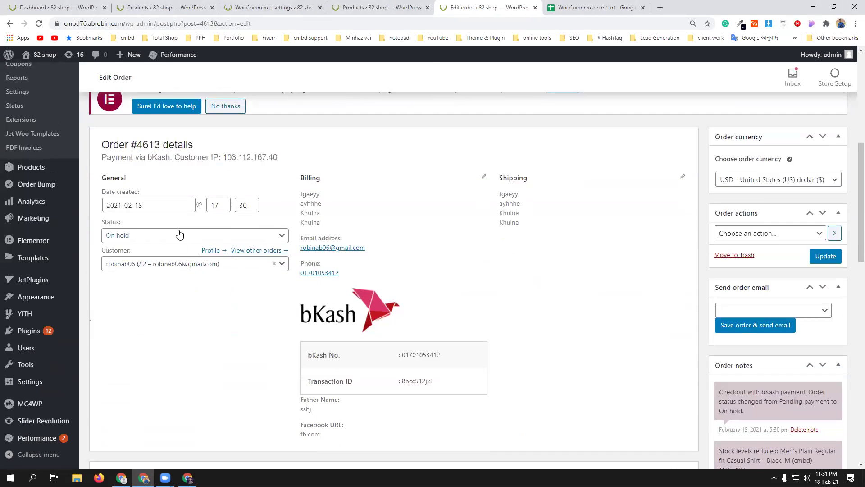
left_click(178, 236)
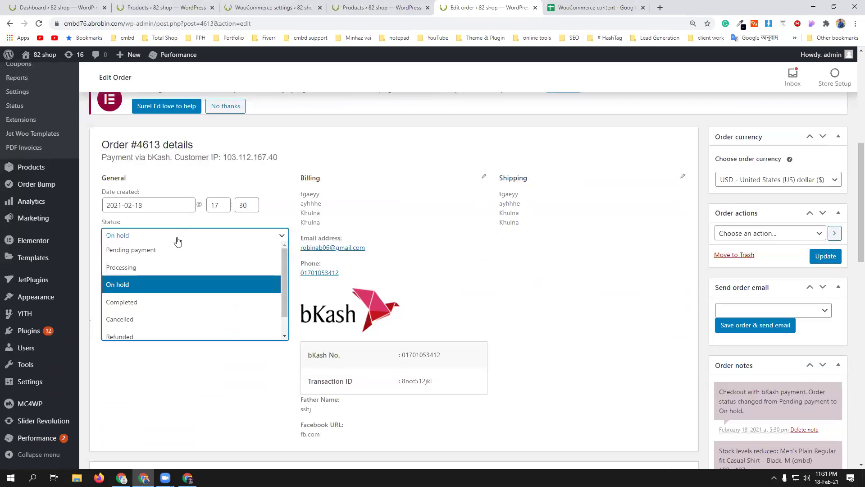
left_click(165, 302)
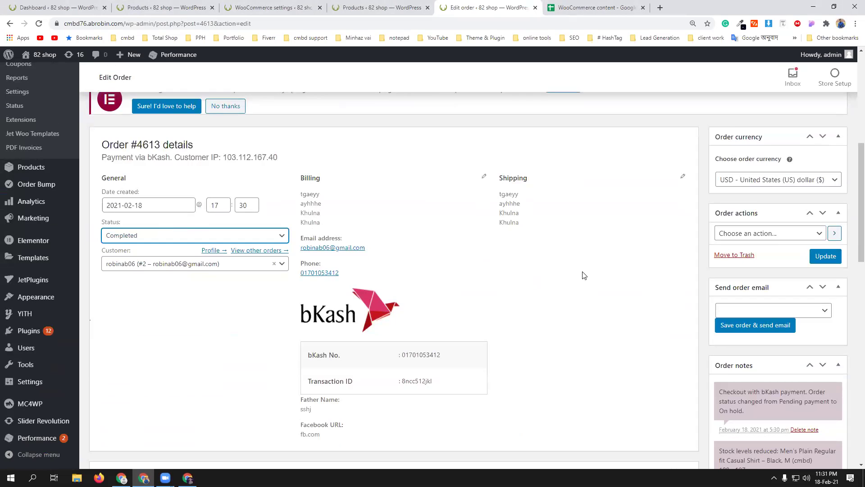
scroll(583, 274, "down", 7)
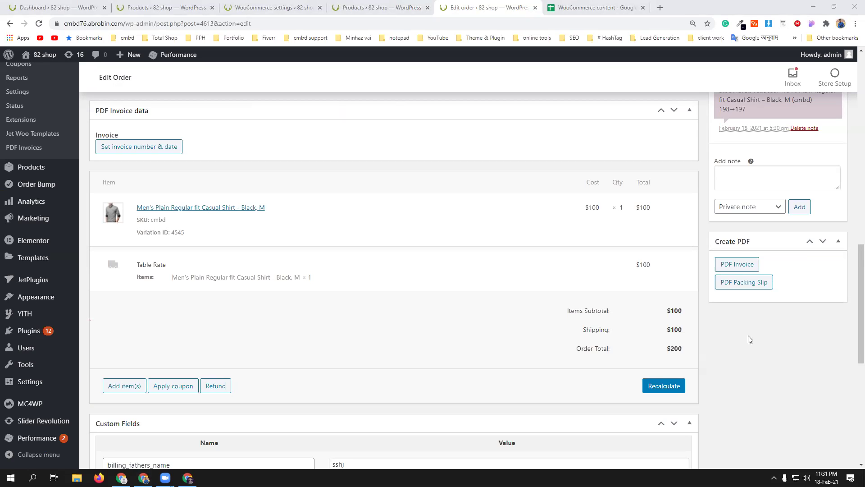
- Choose 'Email invoice / order details to customer' and update the order
scroll(789, 354, "up", 5)
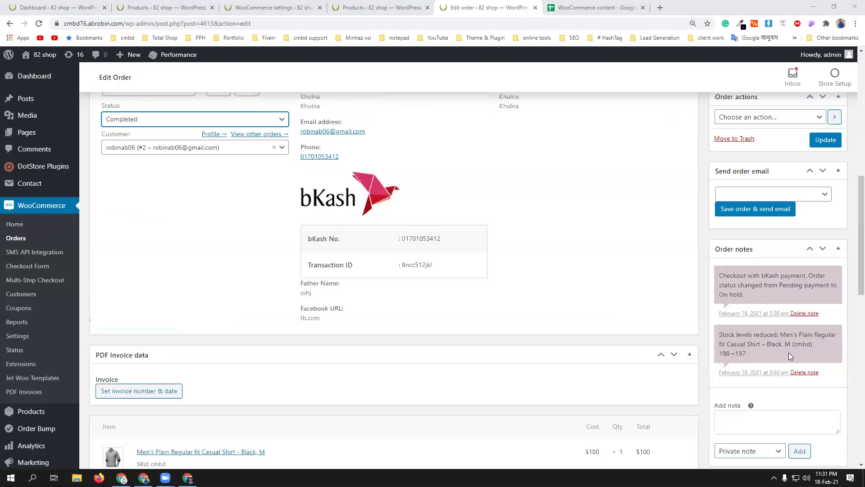
scroll(789, 352, "up", 4)
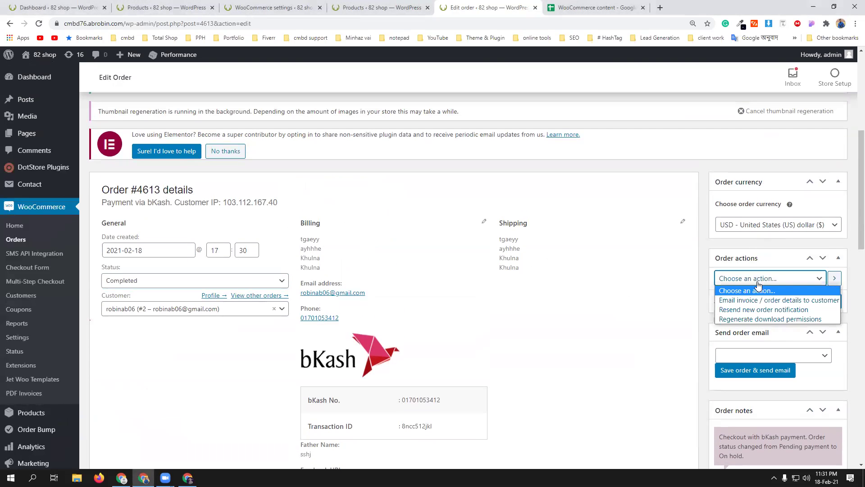
left_click(775, 300)
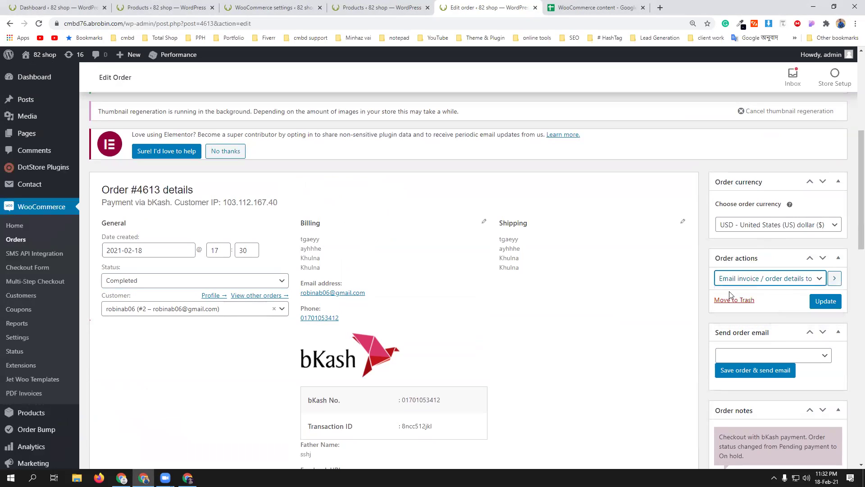
left_click(830, 307)
left_click(831, 307)
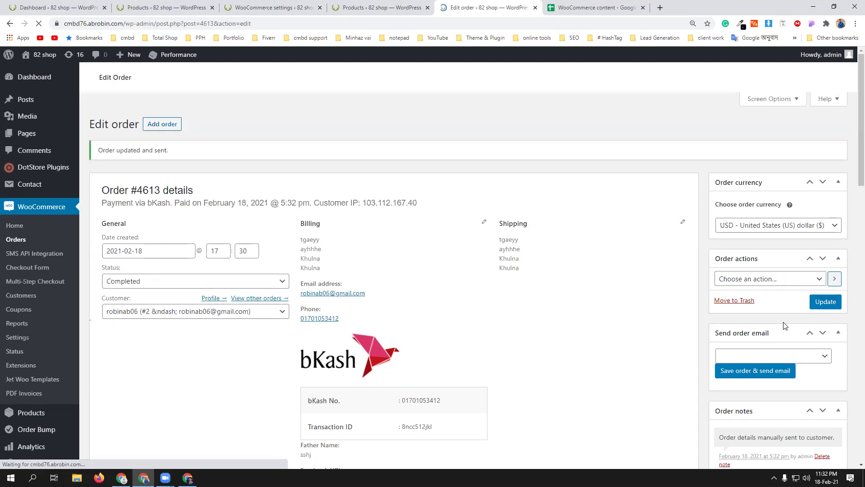
- Review the Order actions list without changes, then reload the customer's storefront Orders page
scroll(784, 326, "down", 5)
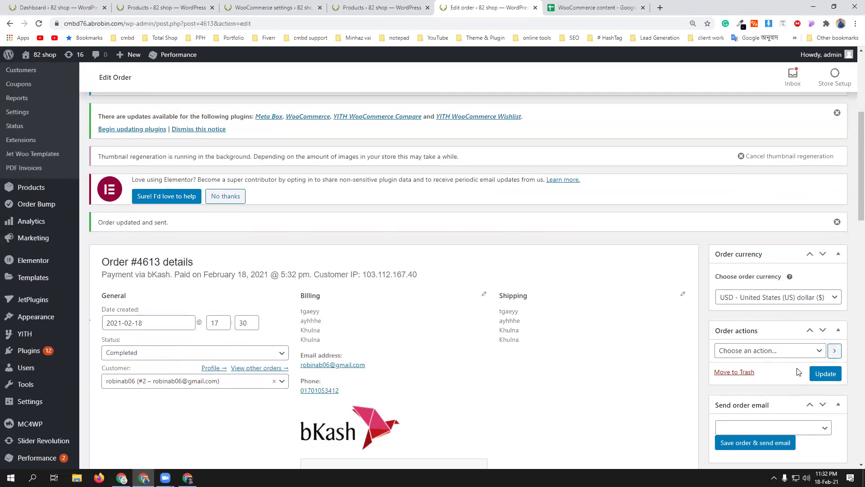
left_click(797, 352)
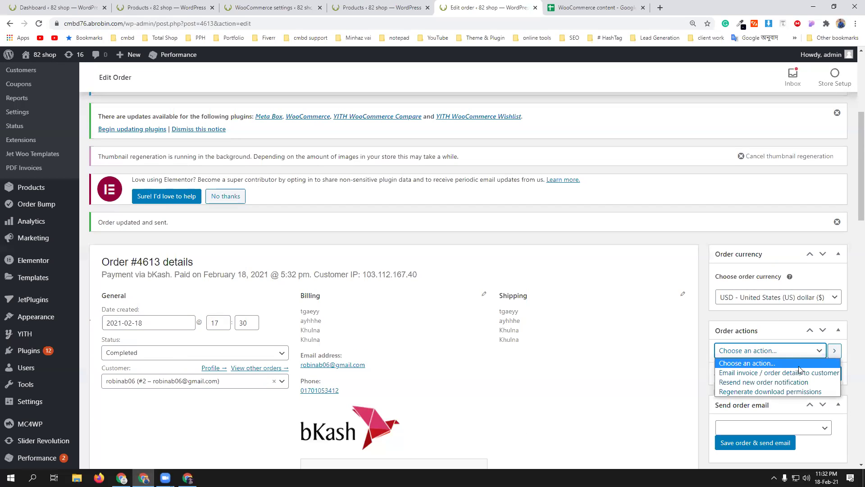
left_click(776, 364)
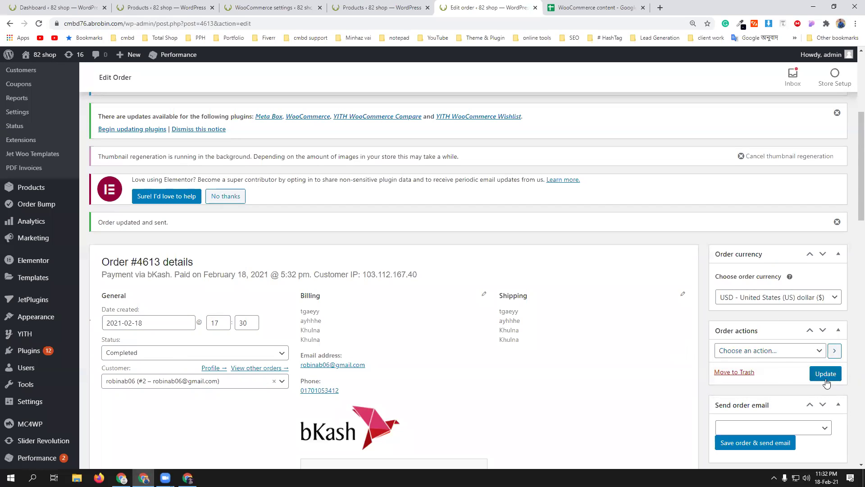
scroll(776, 390, "down", 4)
scroll(776, 390, "down", 3)
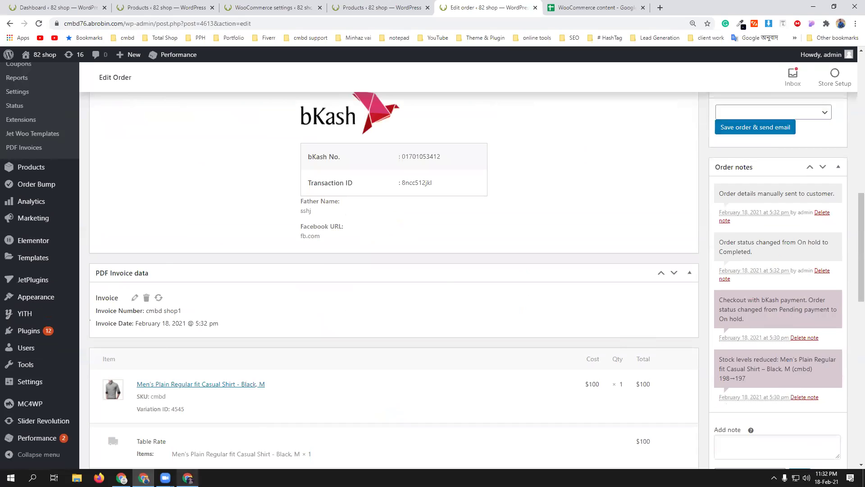
left_click(188, 478)
left_click(38, 24)
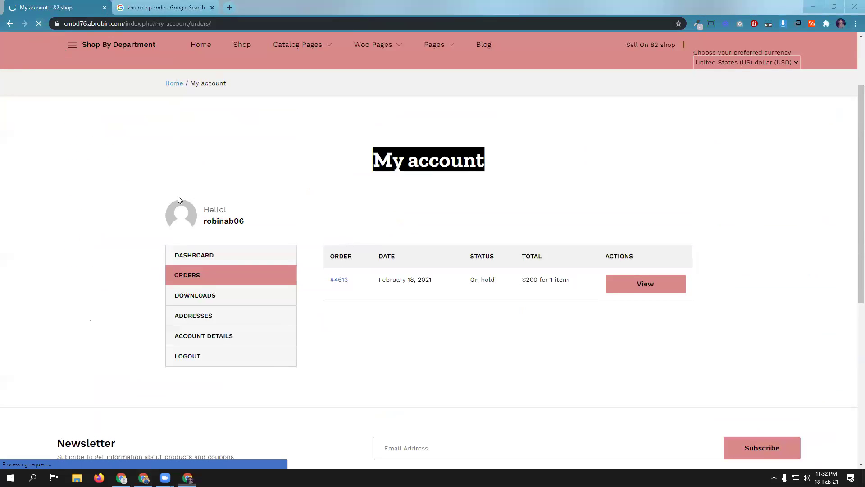
- Open a new browser tab to check the customer's Gmail inbox for order #4613 emails
left_click(229, 7)
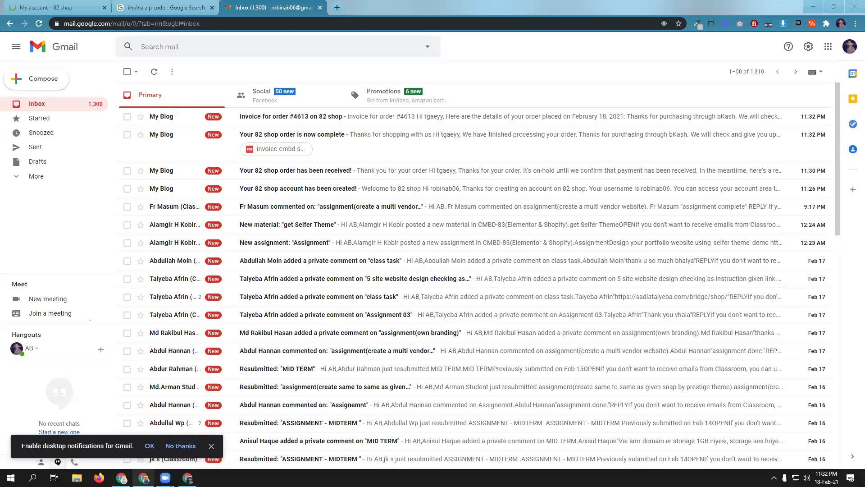
- Return to order #4613's Edit Order page and open the Order actions 'Choose an action...' dropdown
left_click(144, 477)
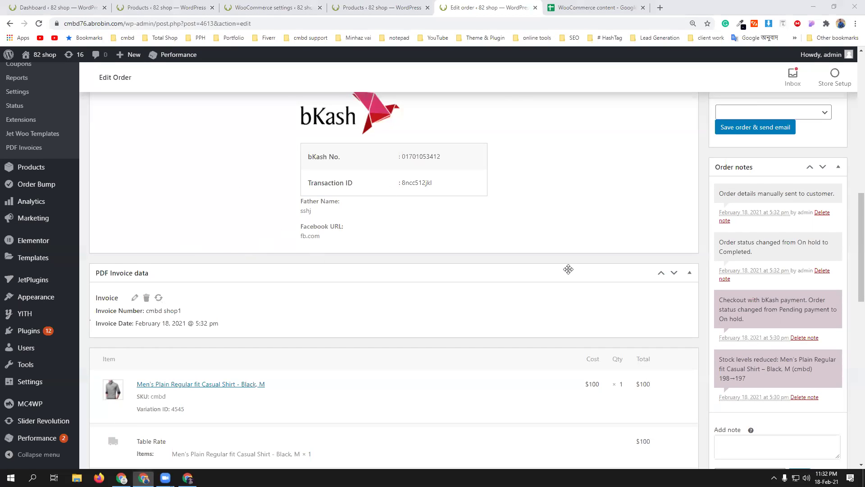
scroll(785, 235, "up", 3)
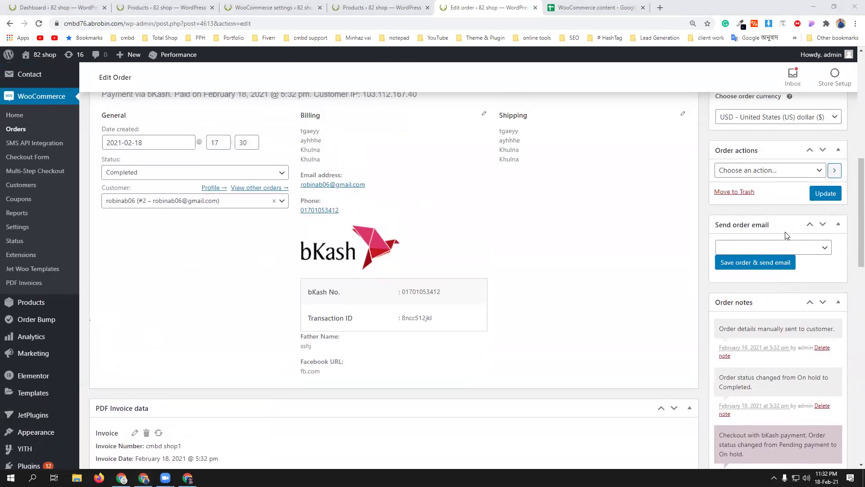
scroll(785, 234, "up", 1)
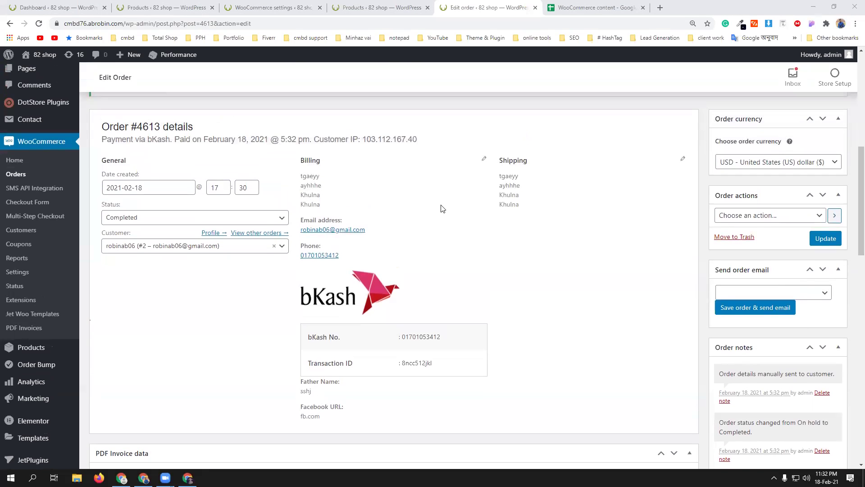
left_click(188, 478)
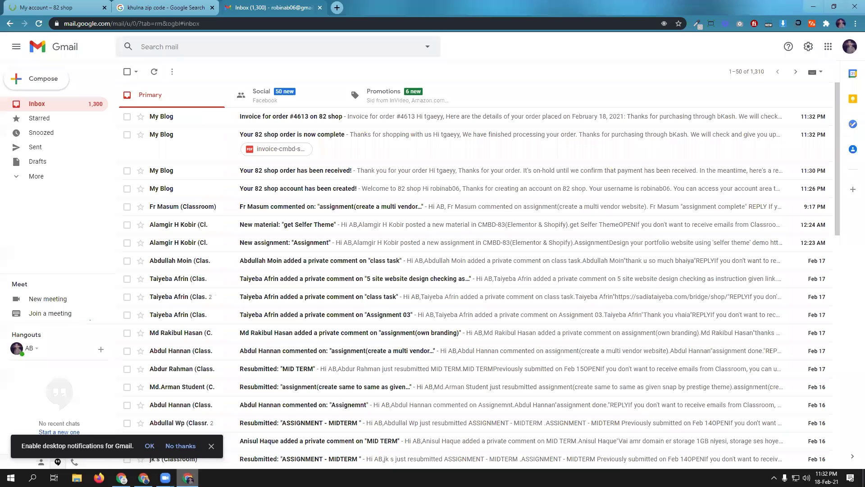
left_click(54, 7)
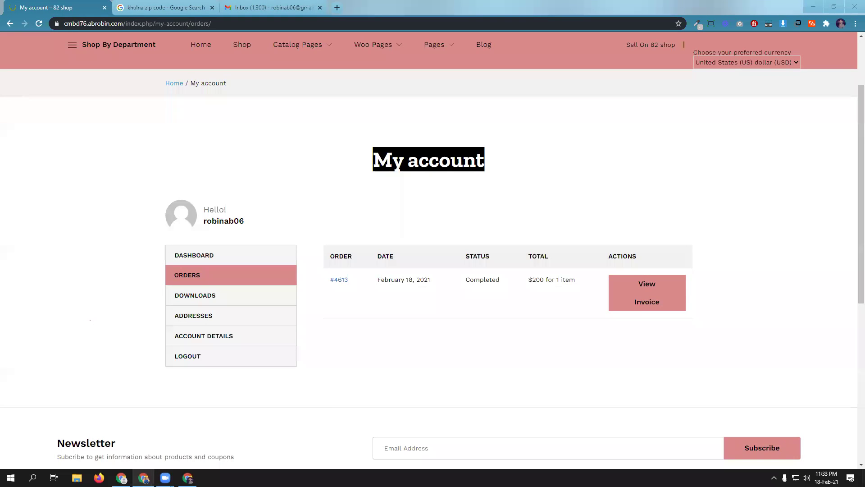
left_click(141, 477)
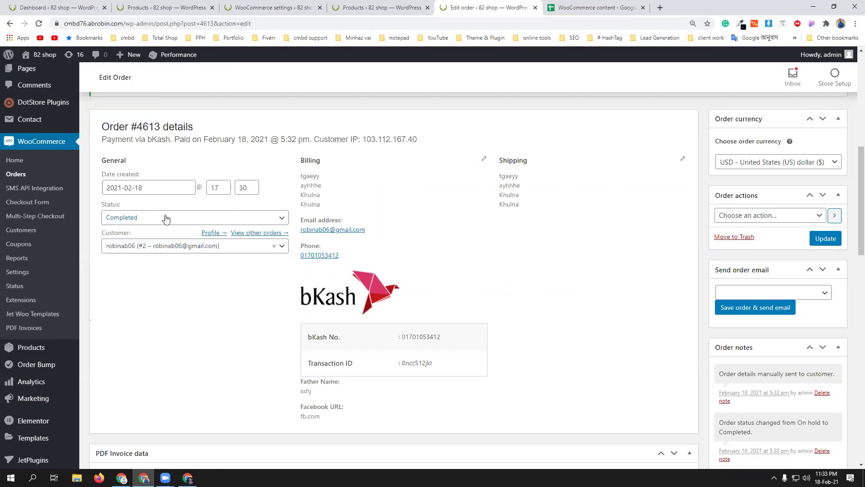
left_click(782, 217)
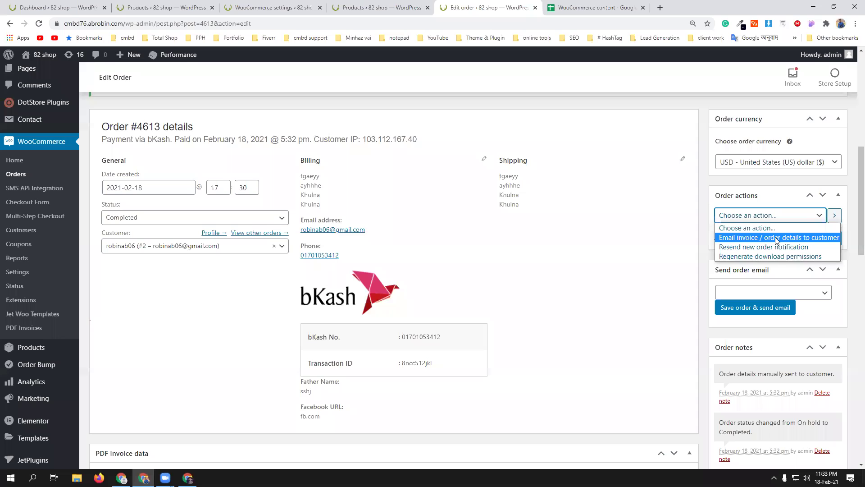
- Close order #4613's Order actions list without selecting any action
left_click(657, 262)
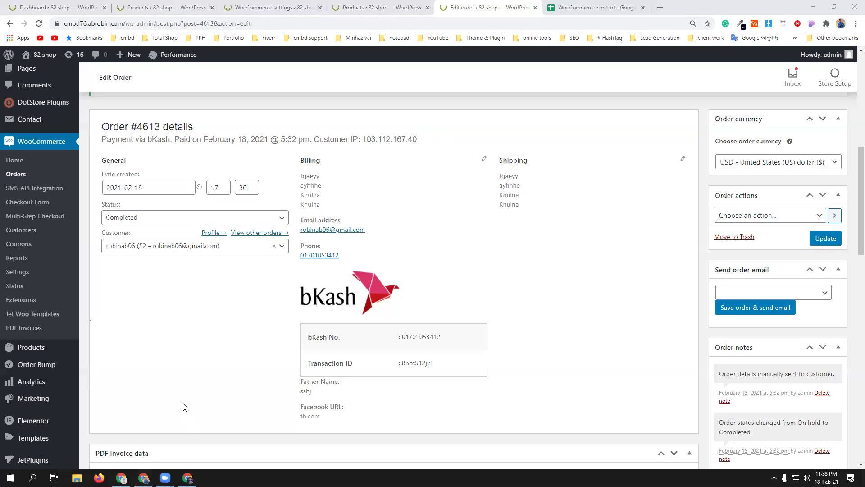
- Check the 82 shop My account Orders page lists #4613 as Completed, then go to Gmail
mouse_move(188, 477)
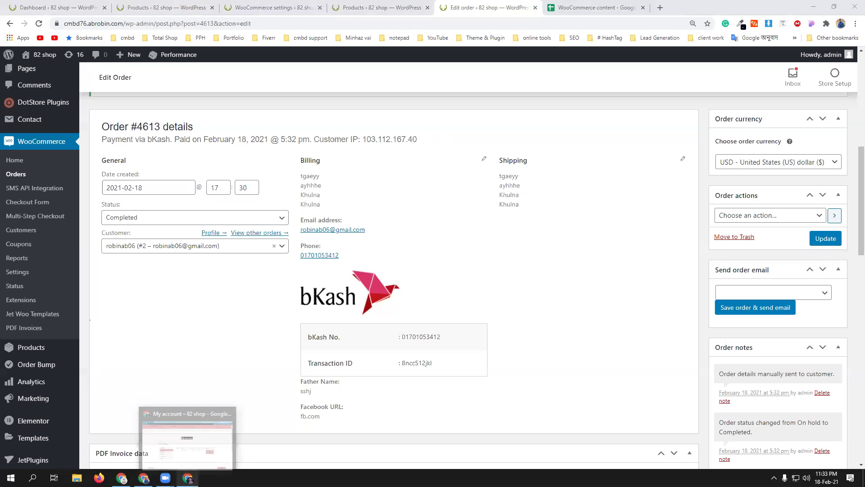
left_click(187, 435)
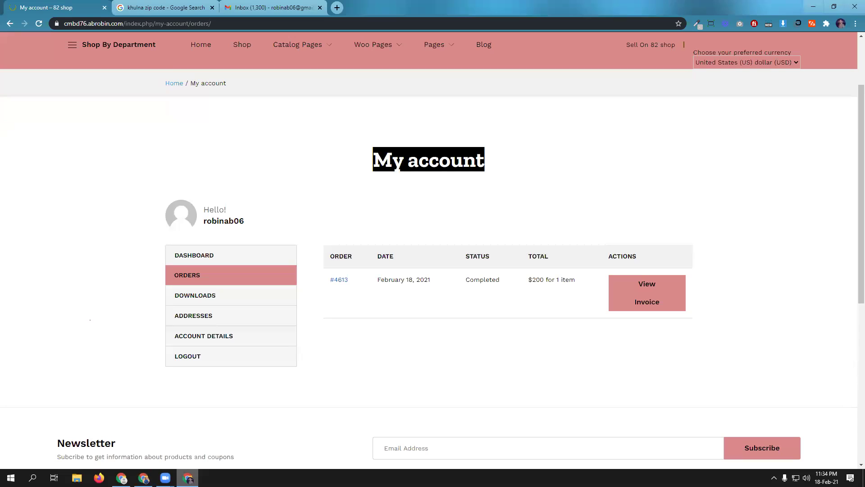
left_click(270, 7)
- Open and read through the 'Invoice for order #4613' email
left_click(261, 119)
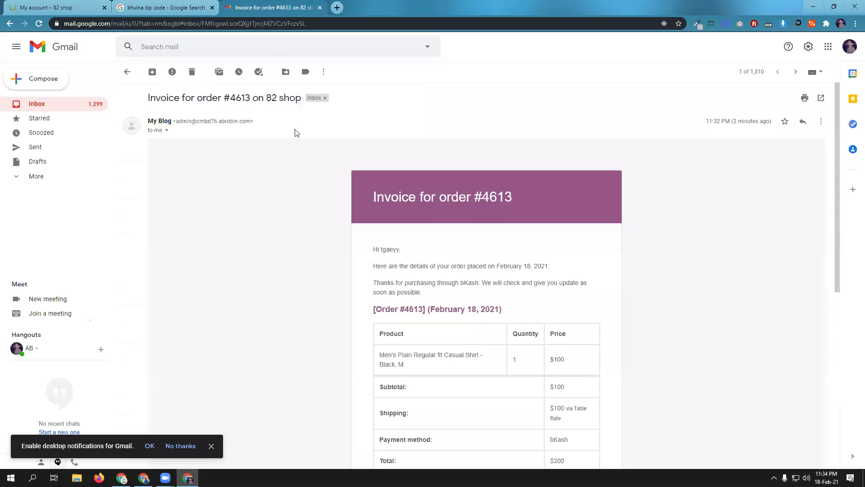
scroll(364, 151, "down", 4)
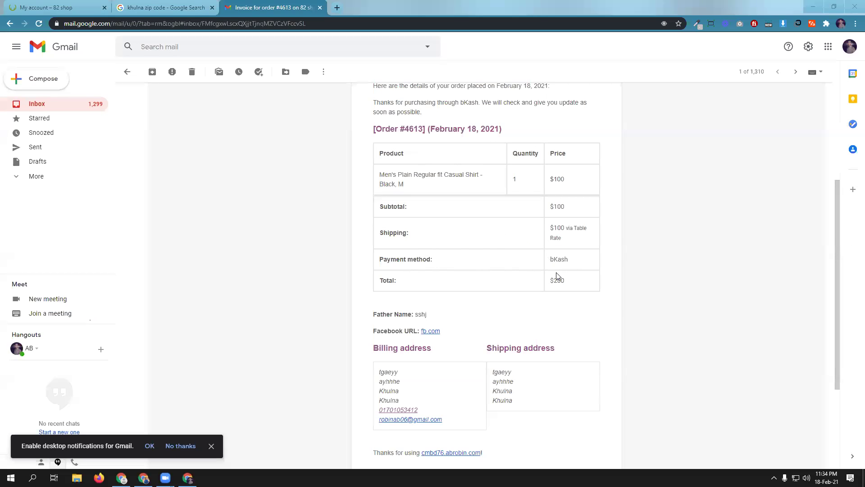
scroll(556, 276, "down", 3)
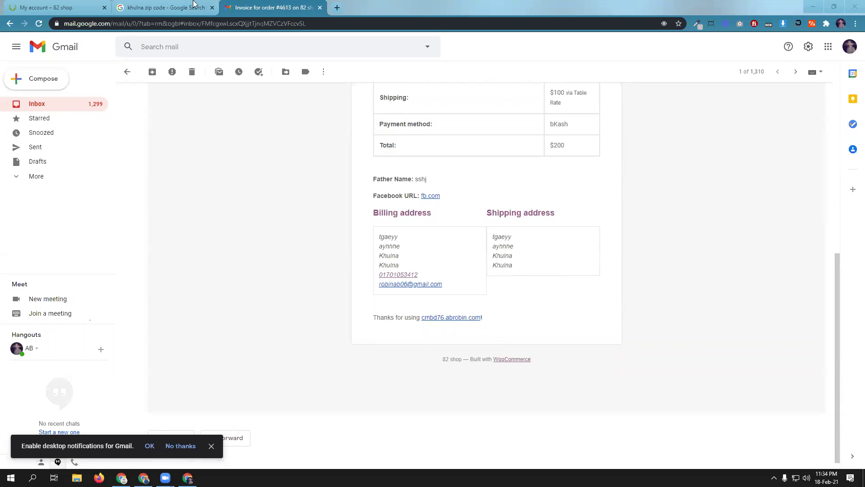
left_click(195, 4)
left_click(288, 4)
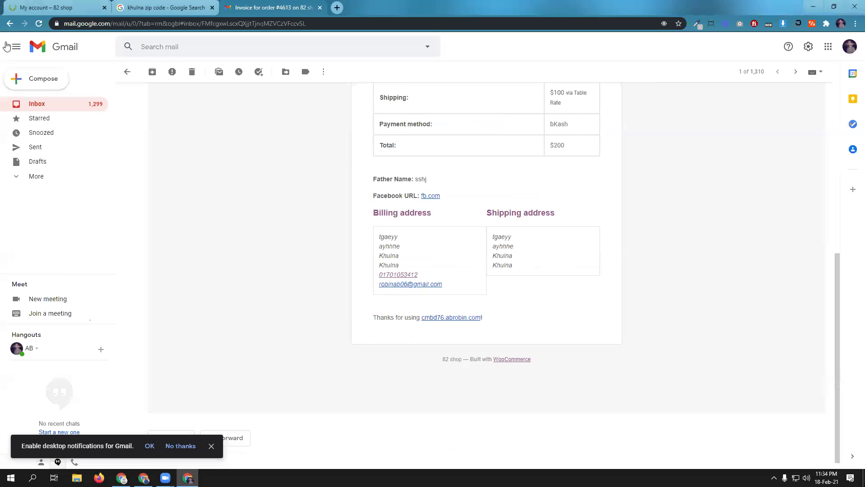
- Preview the attached invoice-cmbd-shop1.pdf showing the $200 bKash order
left_click(10, 25)
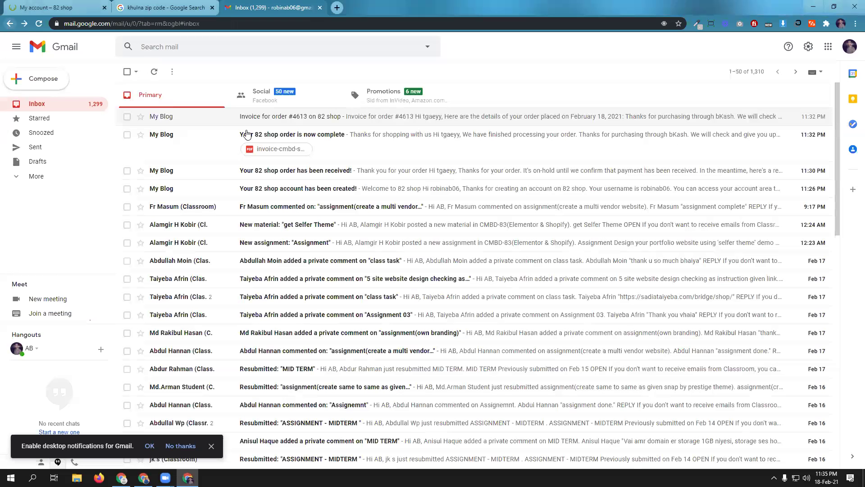
left_click(279, 149)
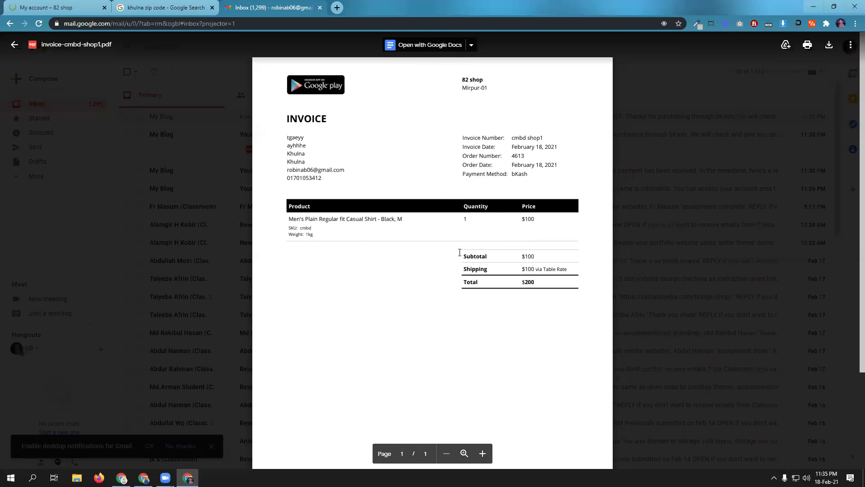
scroll(459, 251, "down", 3)
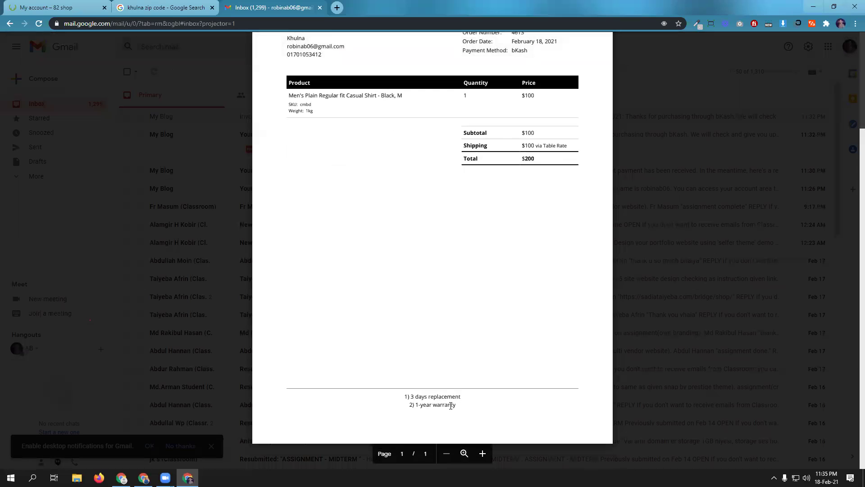
scroll(450, 405, "up", 3)
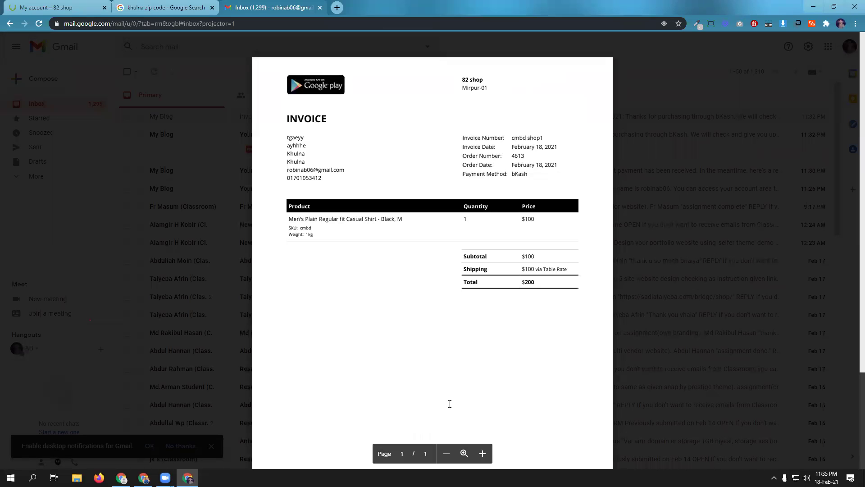
scroll(450, 404, "down", 2)
scroll(482, 324, "up", 2)
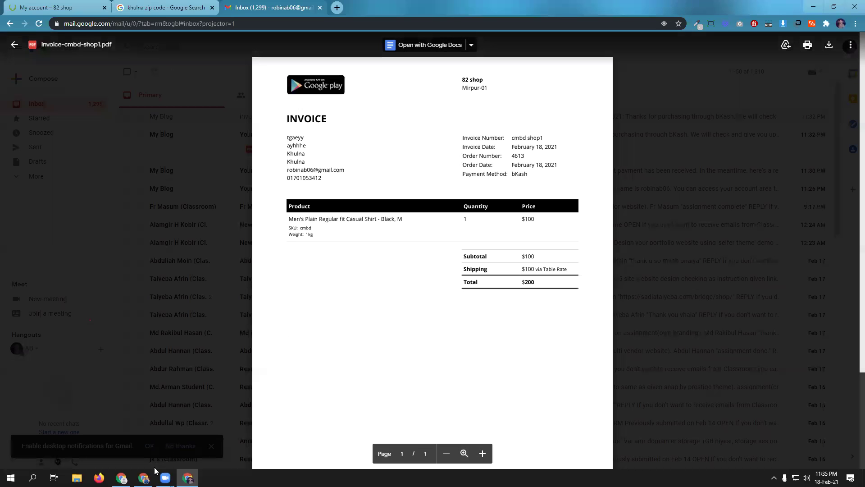
- Generate the PDF Packing Slip from order #4613's Create PDF panel
left_click(144, 478)
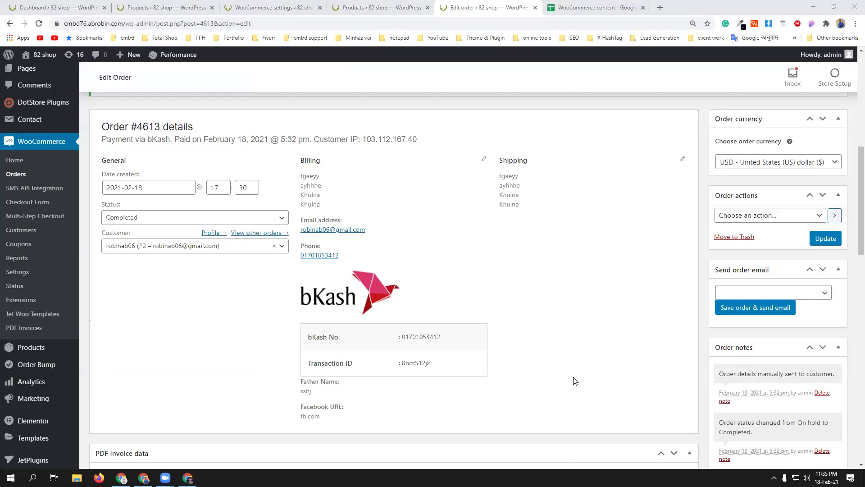
scroll(624, 357, "down", 1)
scroll(624, 357, "down", 2)
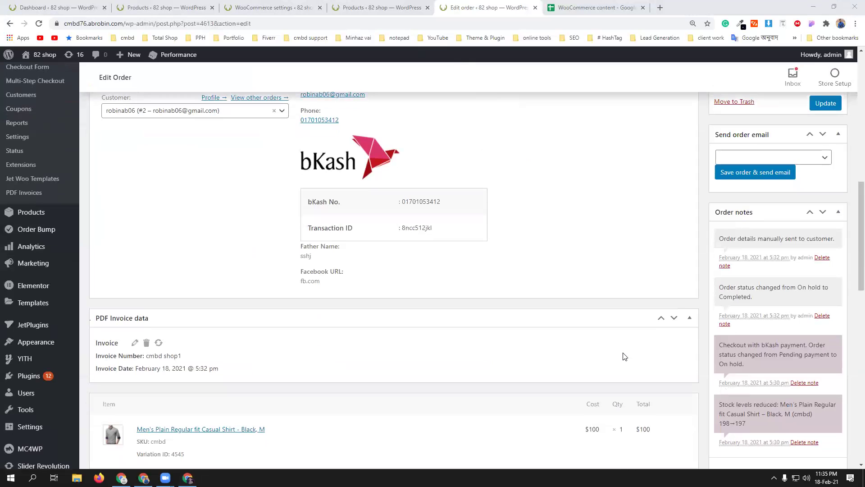
scroll(625, 357, "down", 4)
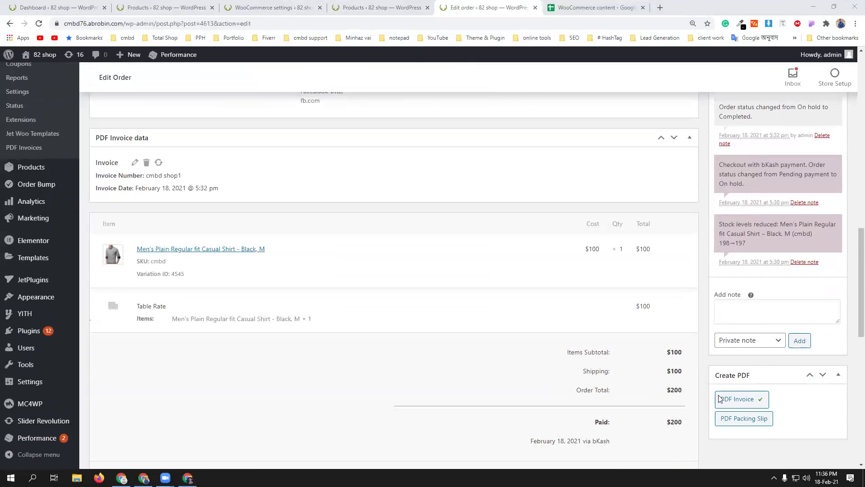
scroll(741, 402, "down", 2)
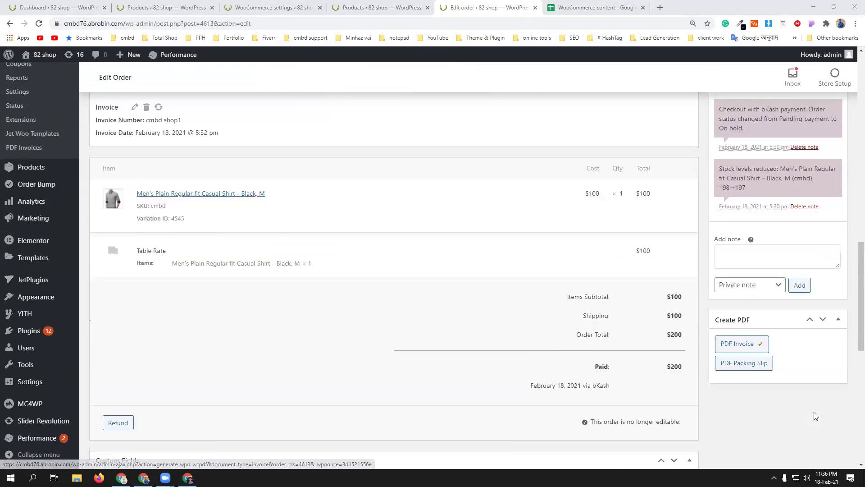
left_click(741, 334)
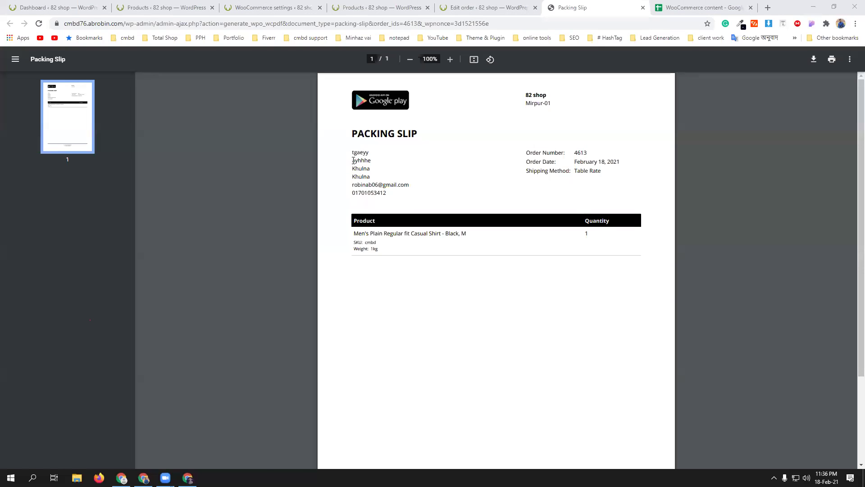
- Review the packing slip's billing address lines, then download the packing slip PDF
double_click(352, 155)
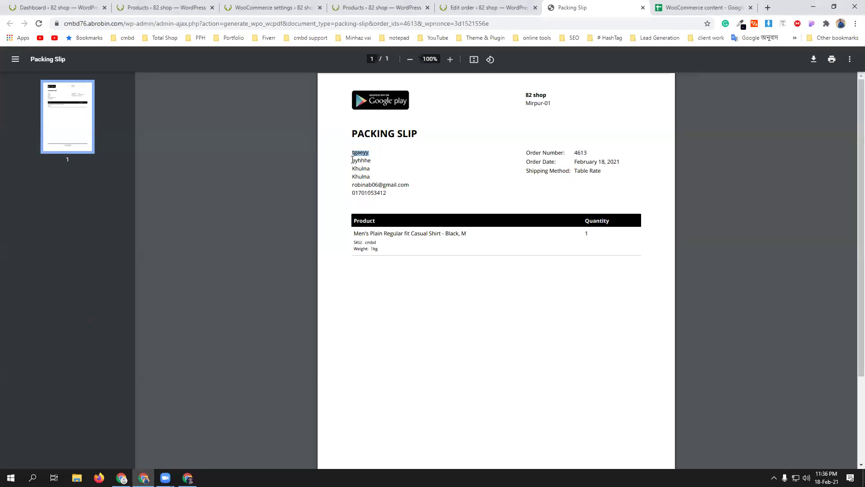
double_click(352, 160)
left_click(361, 168)
double_click(361, 169)
double_click(354, 176)
left_click(352, 186)
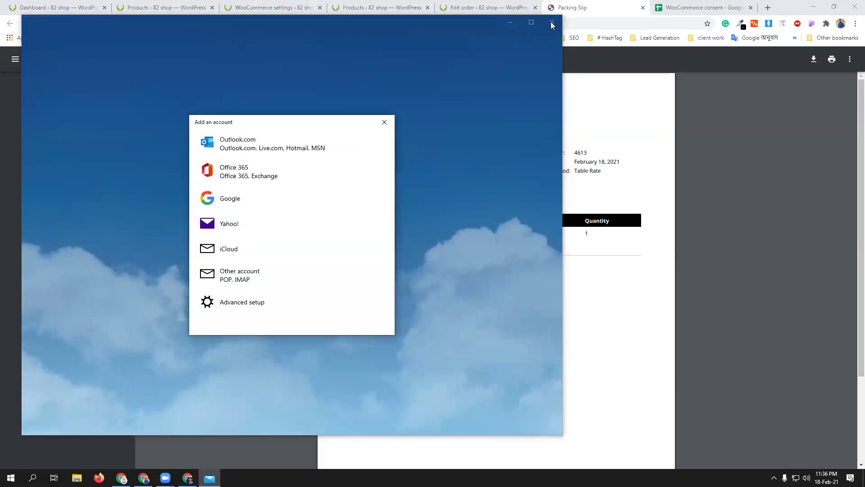
left_click(384, 122)
left_click(551, 23)
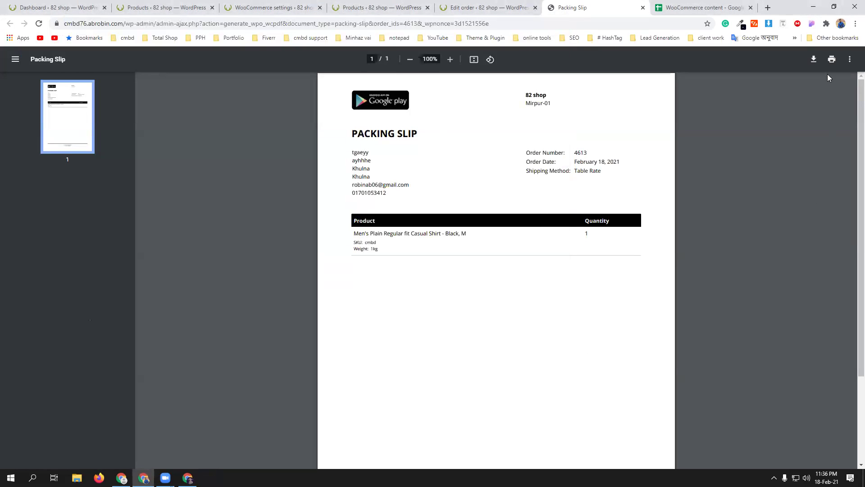
left_click(814, 66)
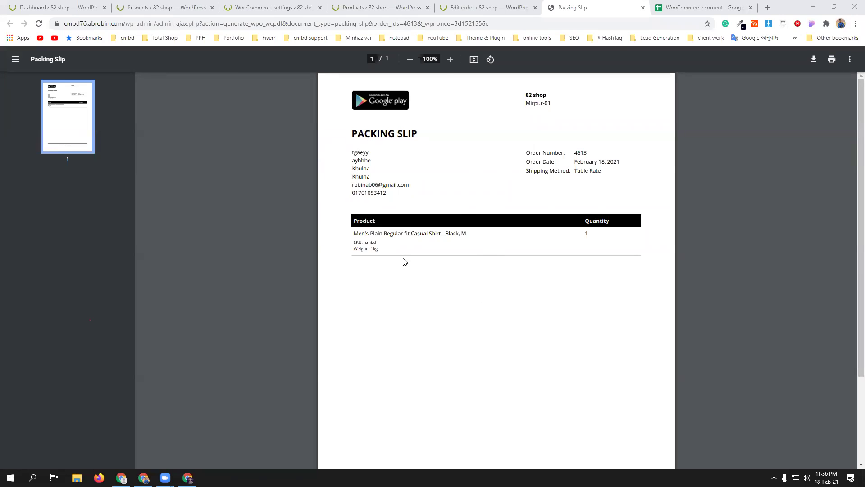
left_click(469, 6)
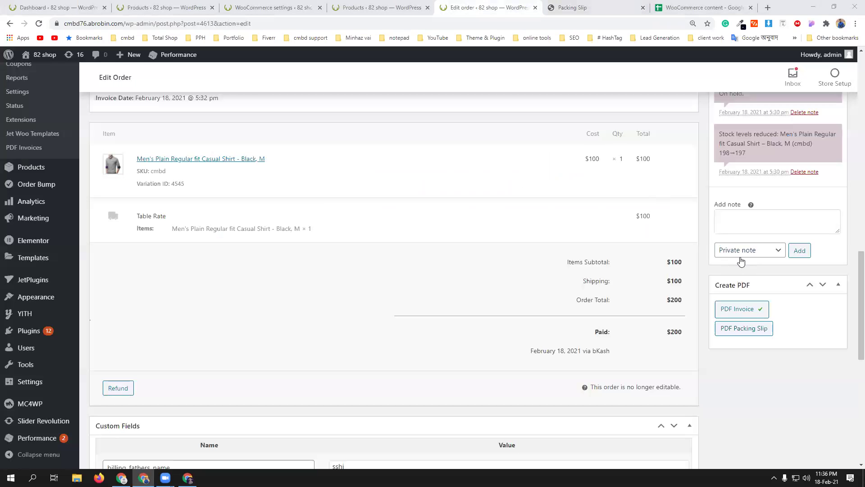
- Generate order #4613's PDF invoice, then close Gmail's PDF preview and reopen the invoice email
left_click(744, 311)
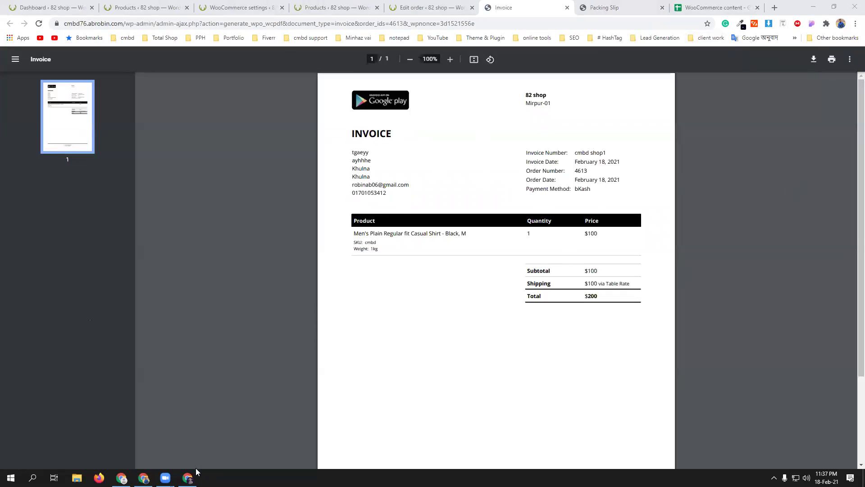
left_click(188, 477)
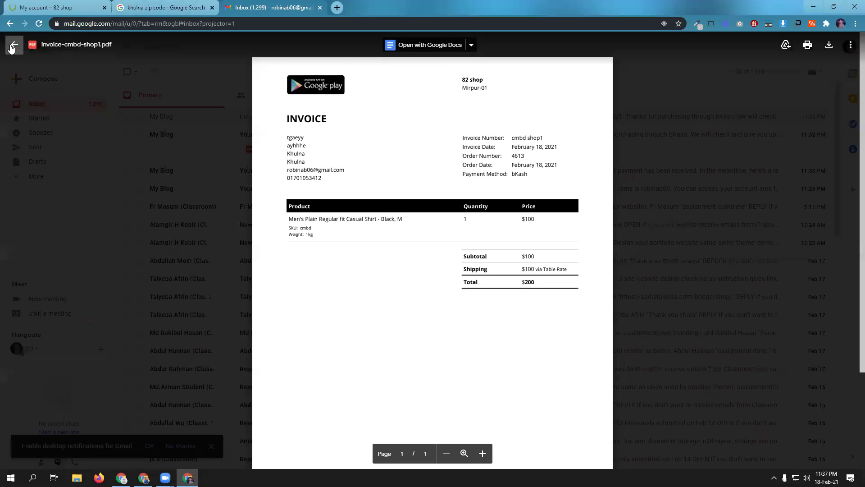
left_click(14, 44)
left_click(296, 118)
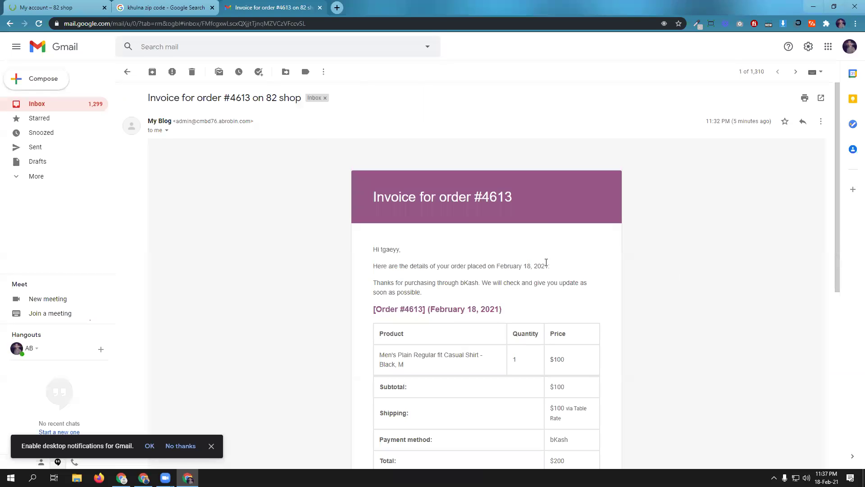
scroll(545, 264, "down", 5)
scroll(511, 330, "up", 6)
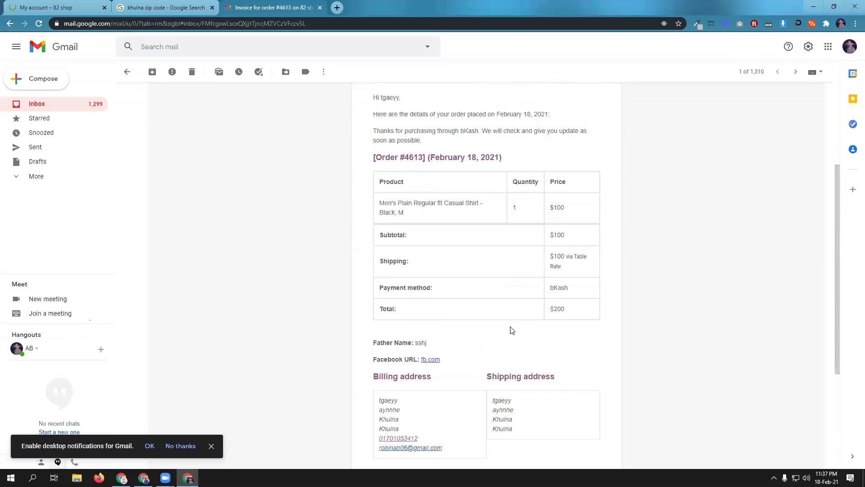
- Close the Invoice and Packing Slip tabs, returning to order #4613's Edit Order page
left_click(143, 478)
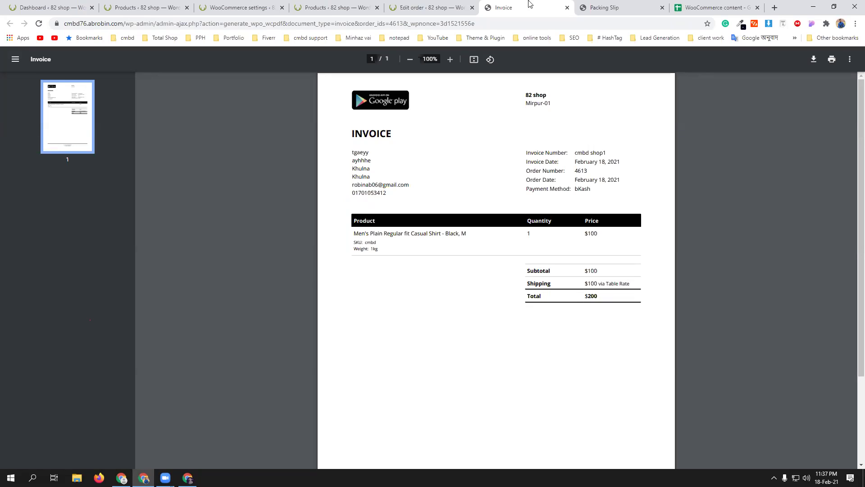
left_click(567, 8)
left_click(567, 8)
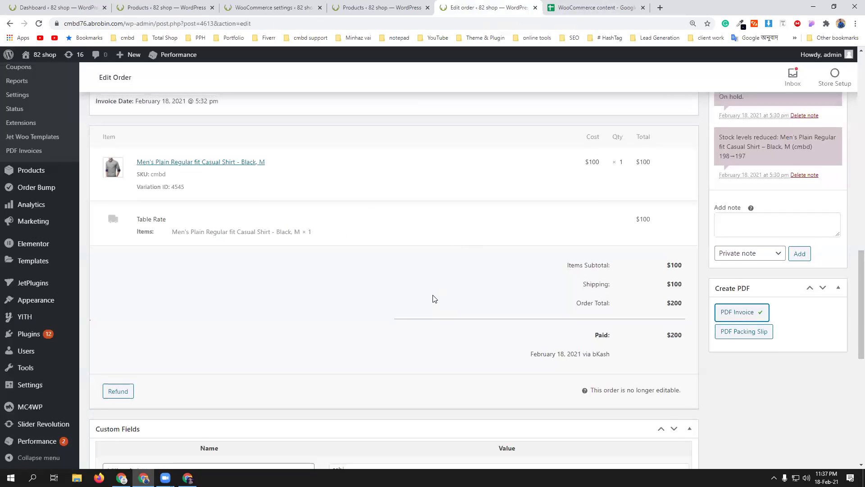
scroll(432, 297, "up", 3)
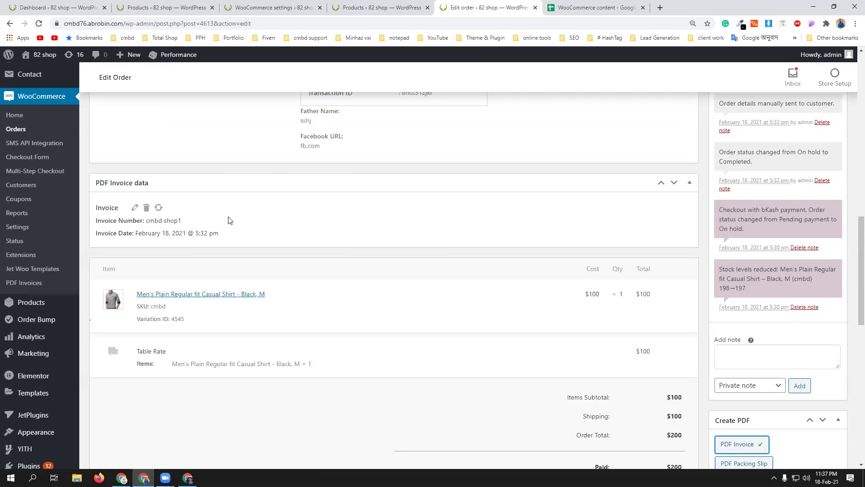
scroll(232, 218, "up", 10)
- Go to the Plugins list and start adding a new plugin
left_click(162, 7)
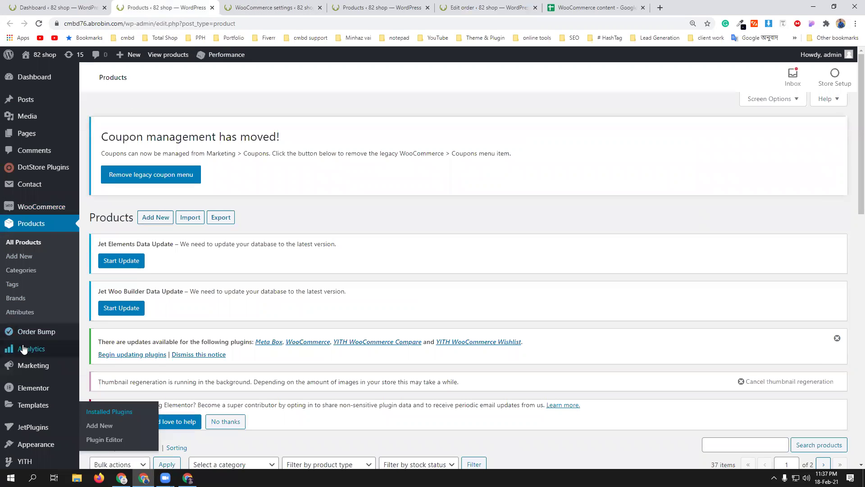
scroll(34, 433, "down", 2)
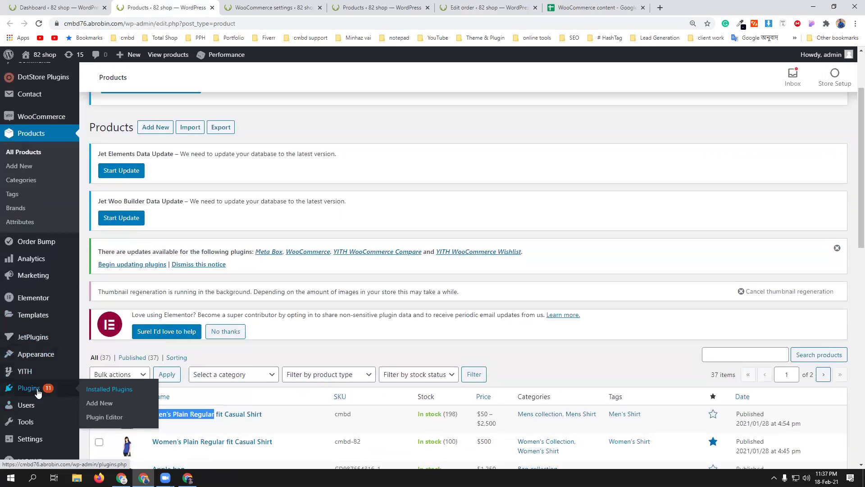
left_click(38, 392)
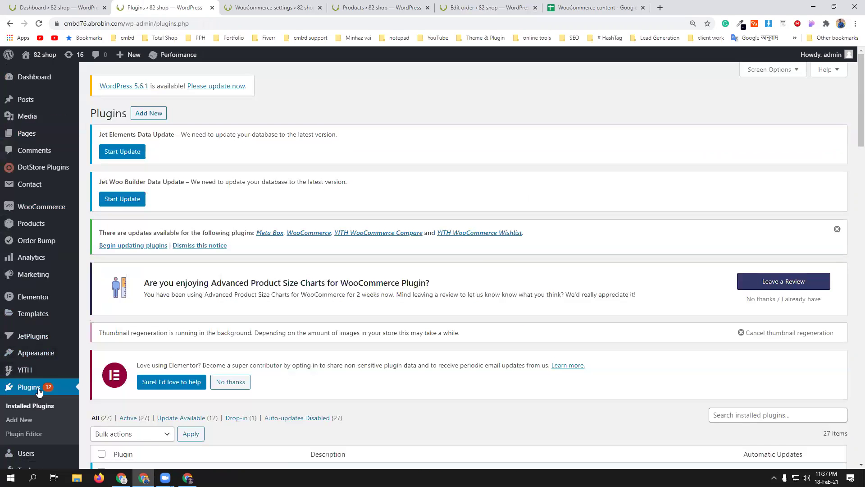
scroll(38, 392, "down", 3)
scroll(263, 270, "up", 4)
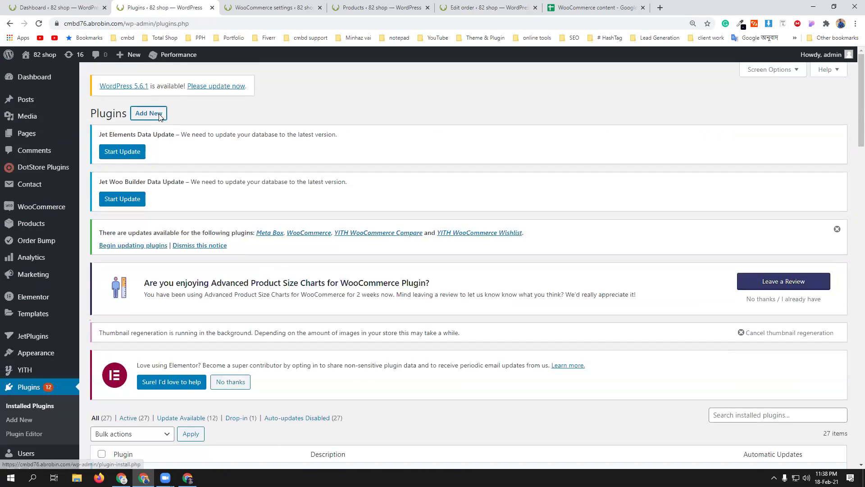
left_click(159, 115)
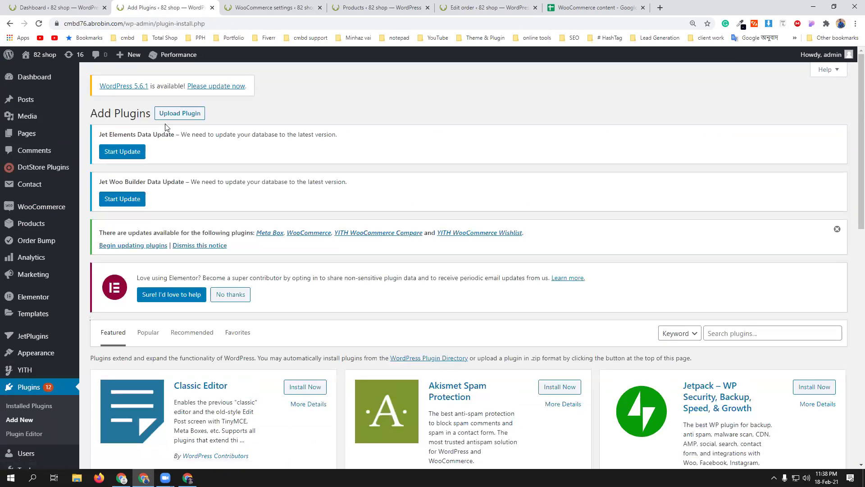
- Upload and install yith-woocommerce-order-tracking.1.2.16.zip, then activate the plugin
left_click(190, 118)
left_click(414, 400)
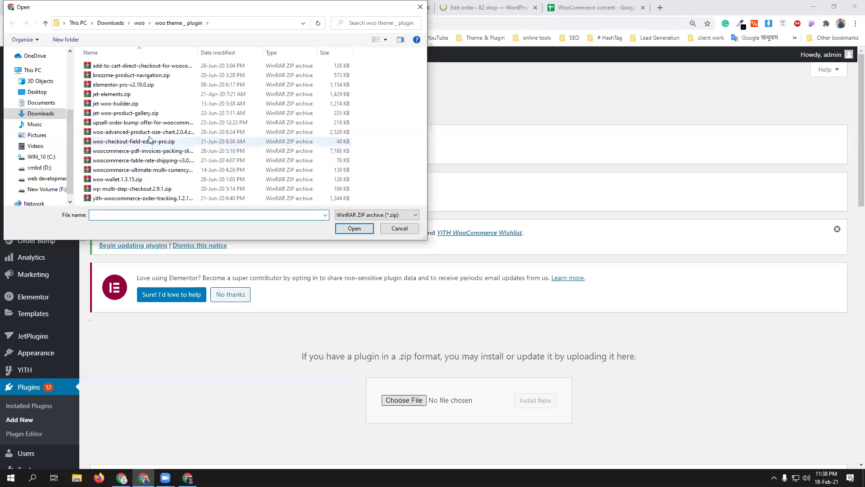
left_click(151, 199)
left_click(352, 229)
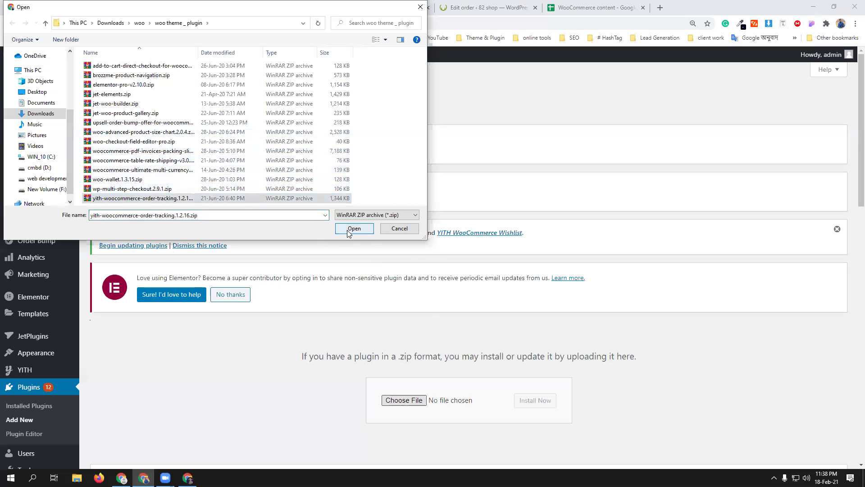
left_click(535, 400)
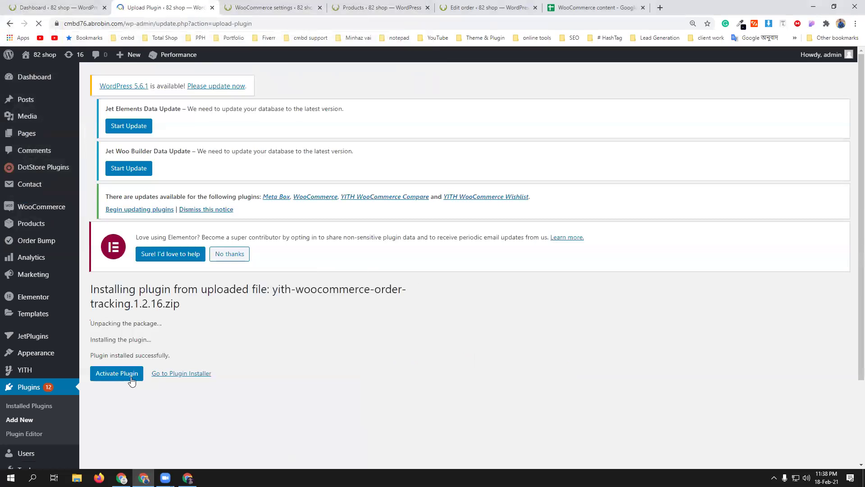
left_click(130, 378)
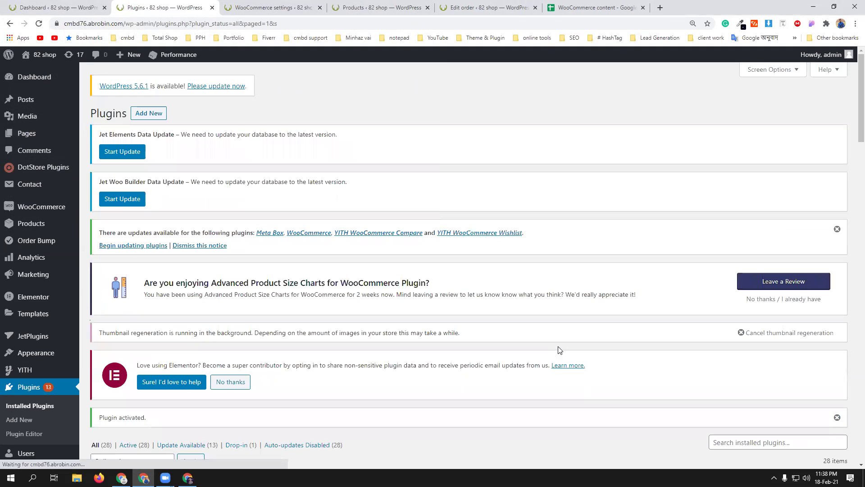
scroll(299, 383, "down", 7)
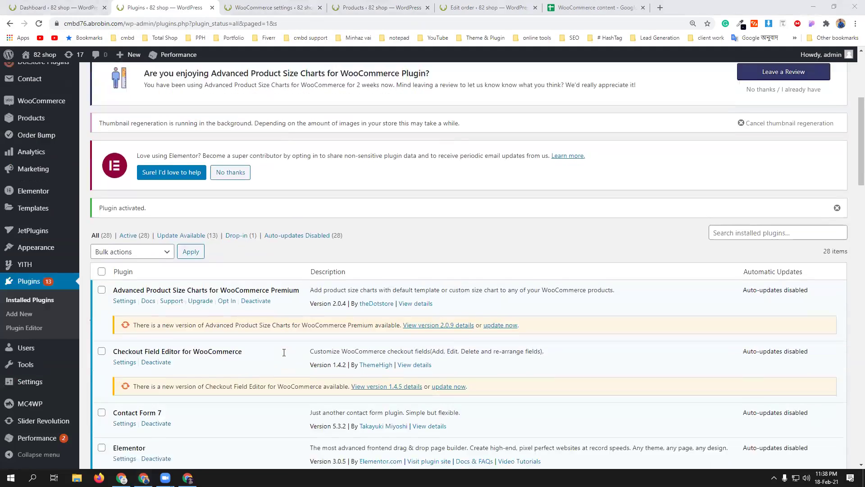
scroll(284, 352, "down", 15)
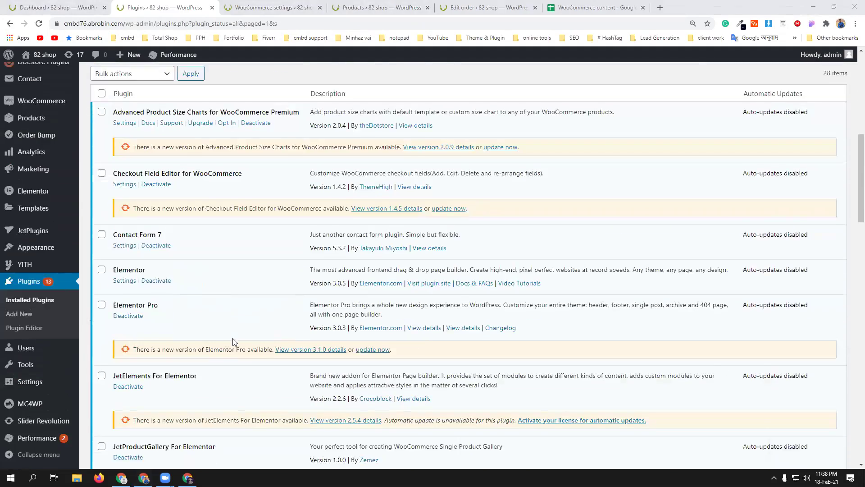
scroll(236, 343, "down", 7)
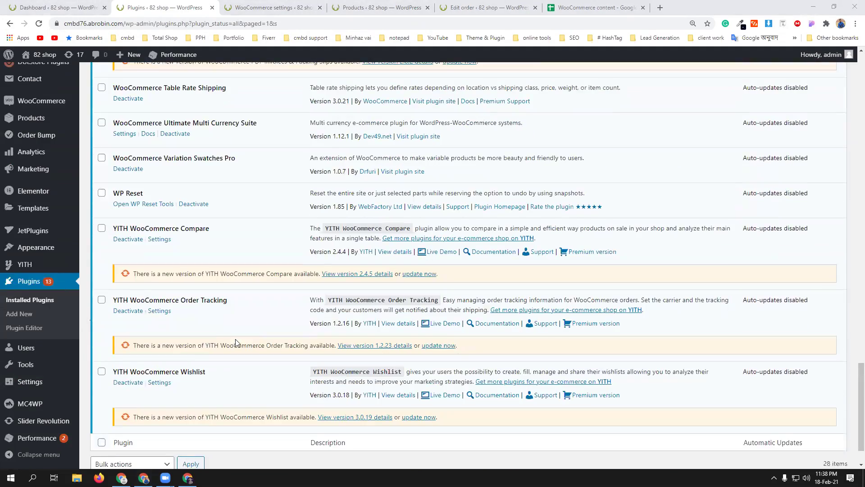
left_click(159, 311)
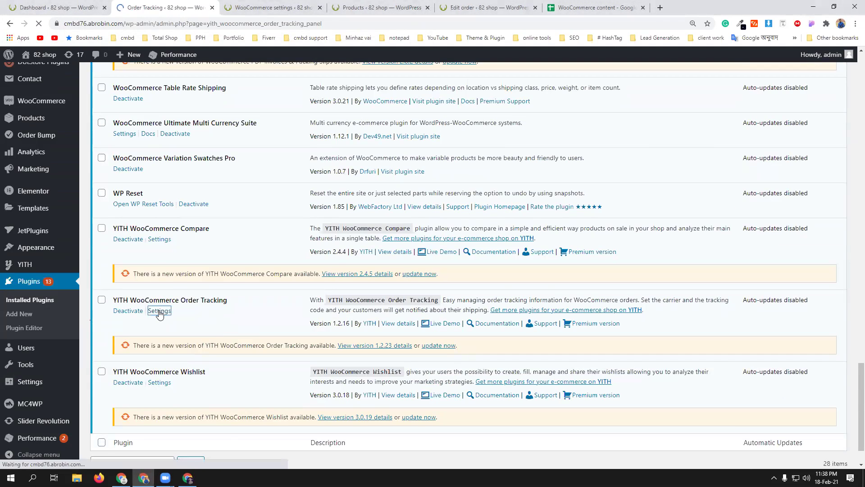
- Scroll to YITH Order Tracking's General settings, showing the empty Default carrier name
scroll(401, 307, "down", 5)
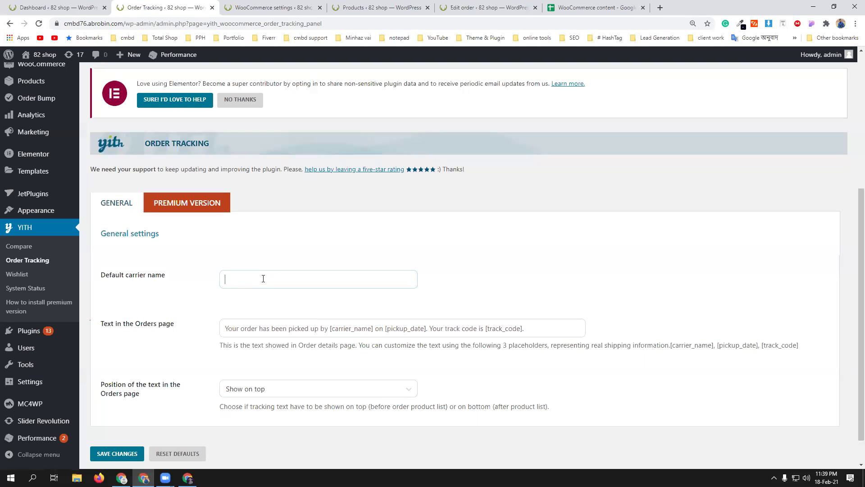
- Enter RedX as the Default carrier name and save the Order Tracking settings
type("RedX")
scroll(275, 295, "down", 1)
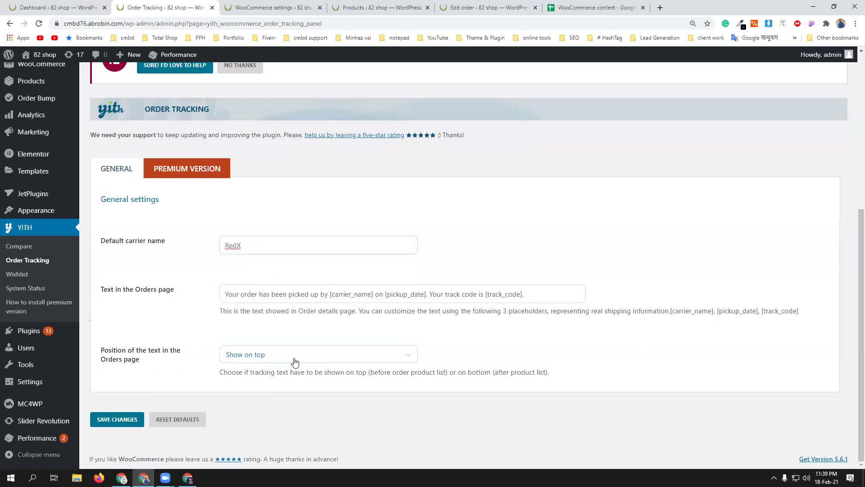
scroll(290, 359, "up", 1)
scroll(276, 369, "down", 1)
left_click(132, 413)
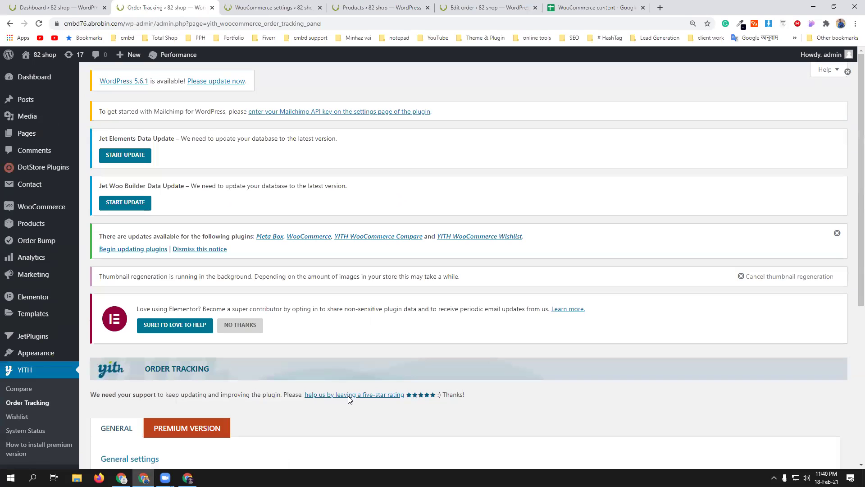
- Return to the shop window and open Aveeno Moisturizing Body Shower 450ml from the home page's Deals Of The Day
scroll(348, 396, "down", 5)
scroll(348, 395, "up", 5)
left_click(188, 477)
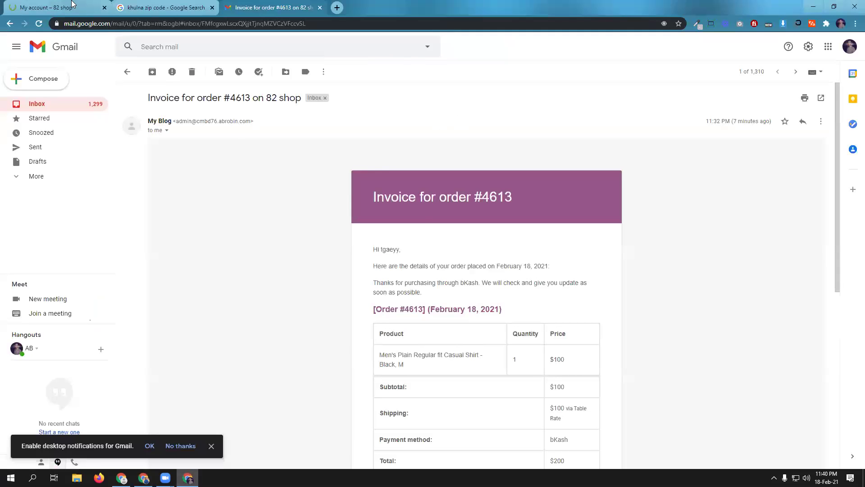
left_click(72, 4)
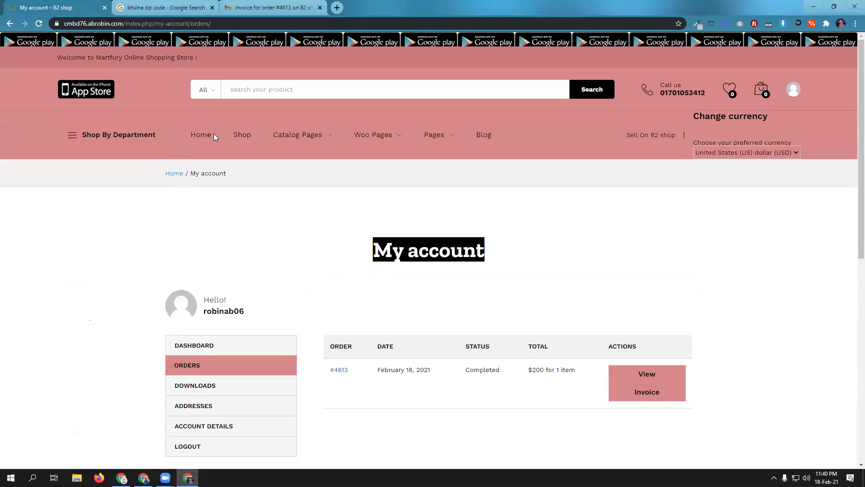
scroll(239, 190, "down", 5)
scroll(289, 278, "up", 5)
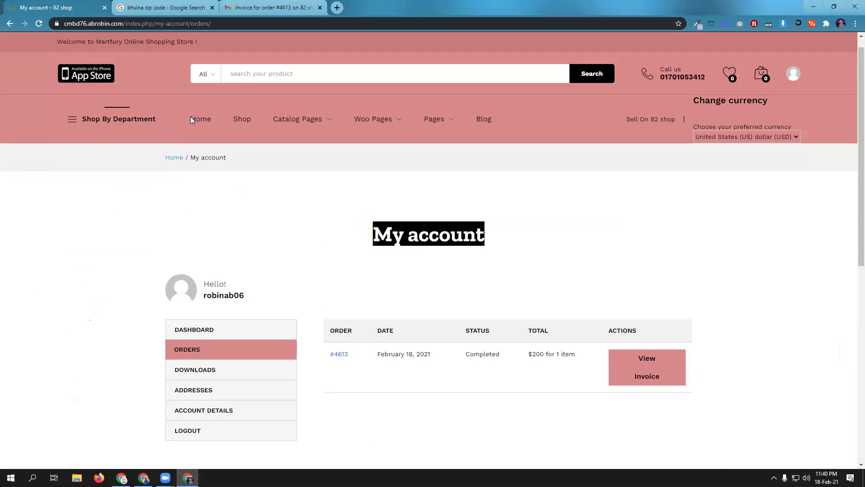
left_click(201, 123)
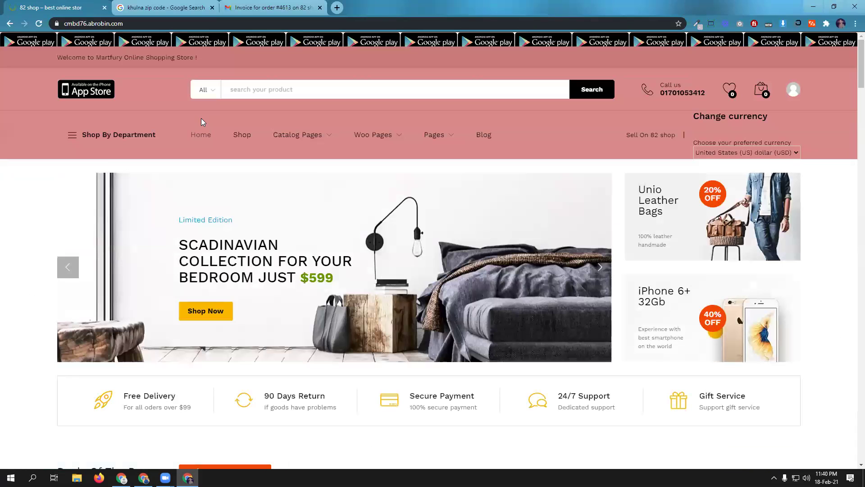
scroll(38, 318, "down", 5)
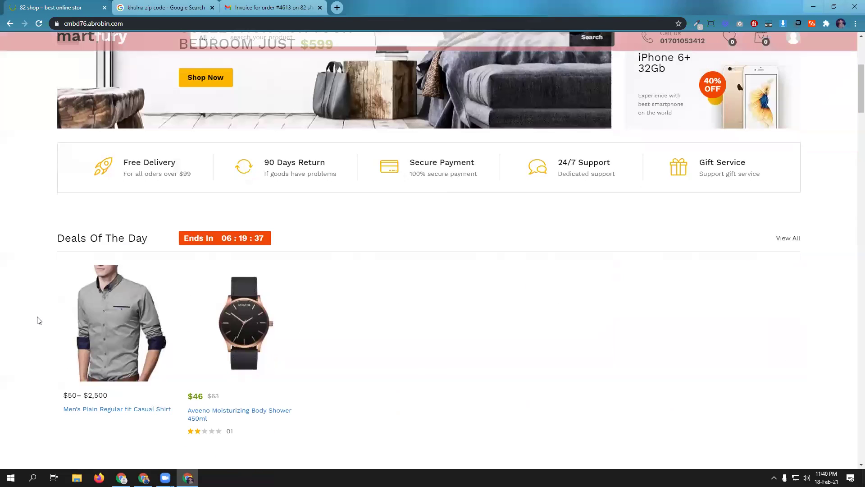
left_click(220, 416)
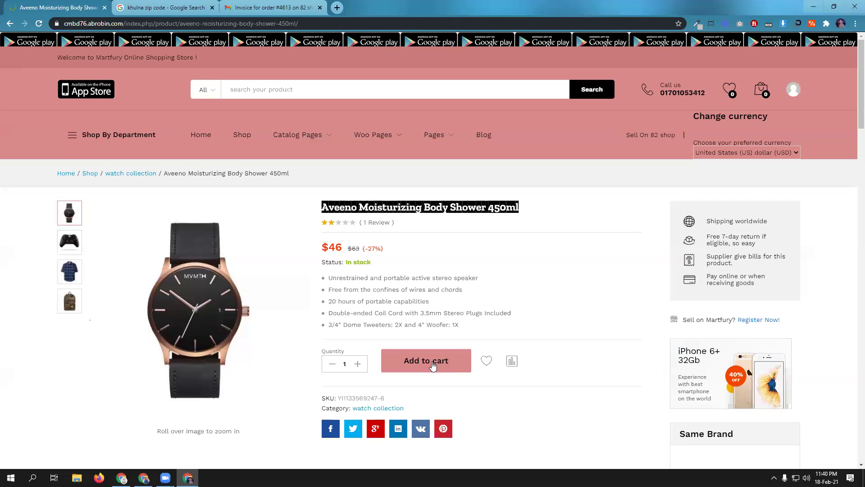
- Add the $46 Aveeno product to the cart and continue through checkout to the payment step
left_click(432, 366)
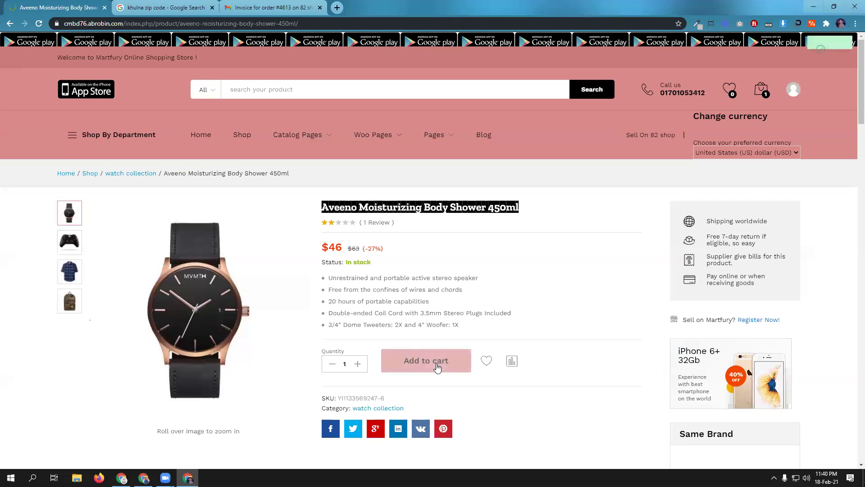
left_click(751, 200)
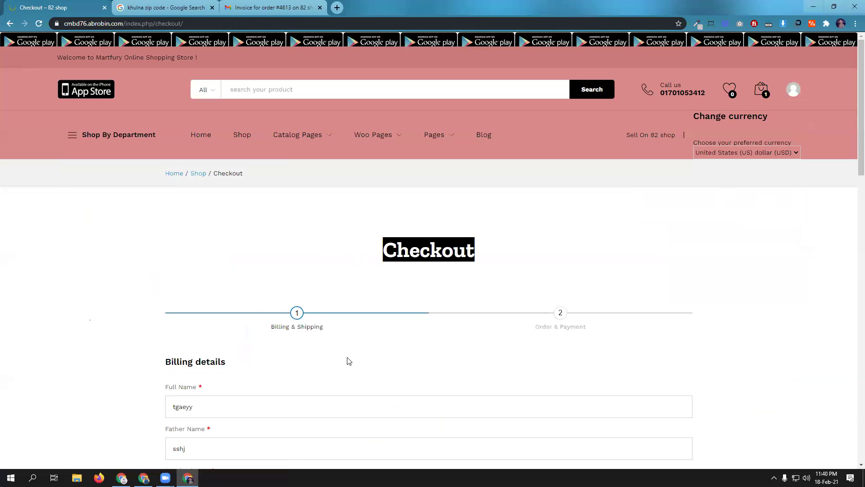
scroll(275, 388, "down", 4)
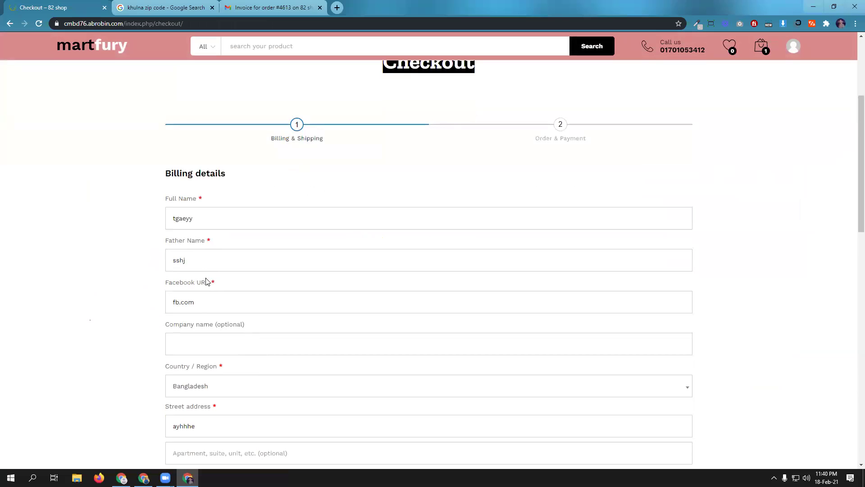
scroll(241, 294, "down", 2)
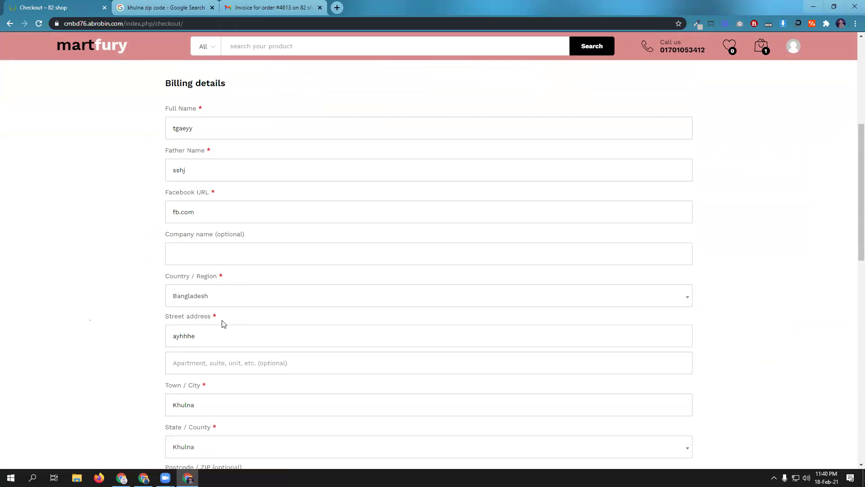
scroll(252, 308, "down", 1)
scroll(315, 334, "down", 7)
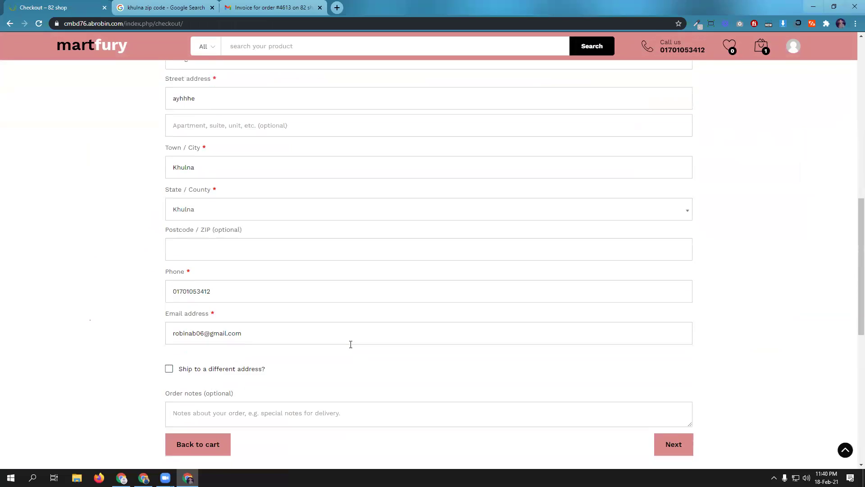
left_click(672, 322)
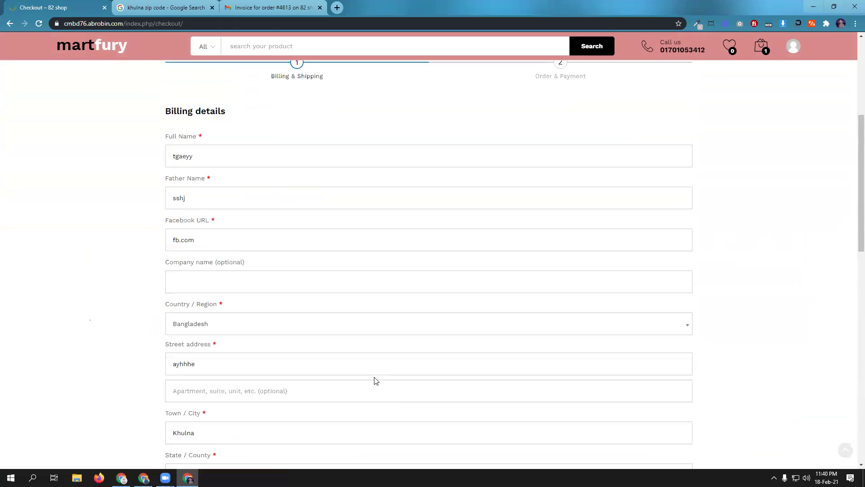
- Fill the bKash number and transaction ID from saved entries and place the order
scroll(375, 382, "down", 5)
left_click(296, 223)
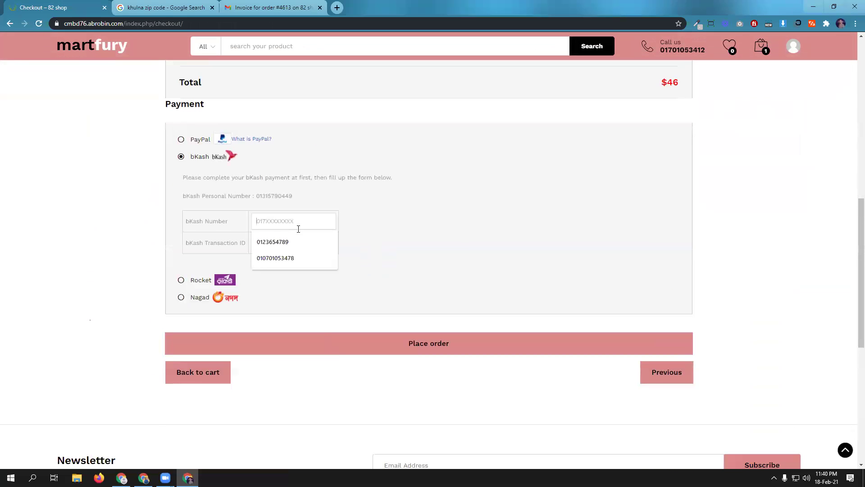
left_click(297, 244)
left_click(297, 243)
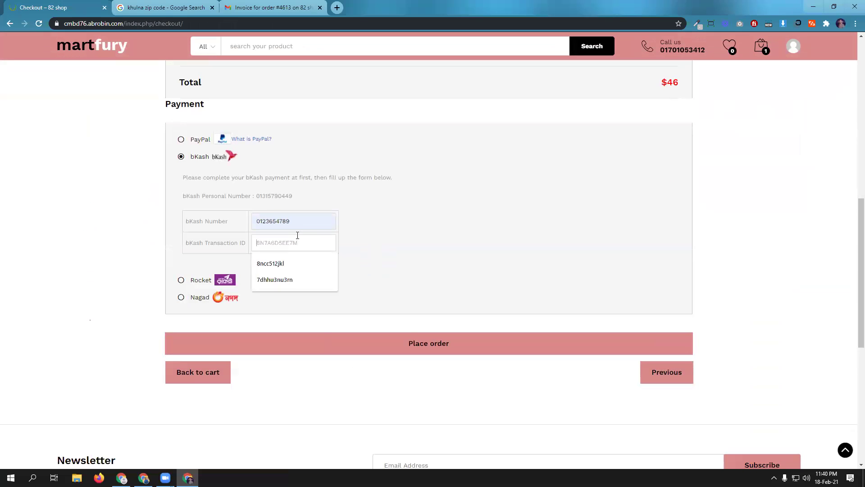
left_click(297, 259)
left_click(482, 346)
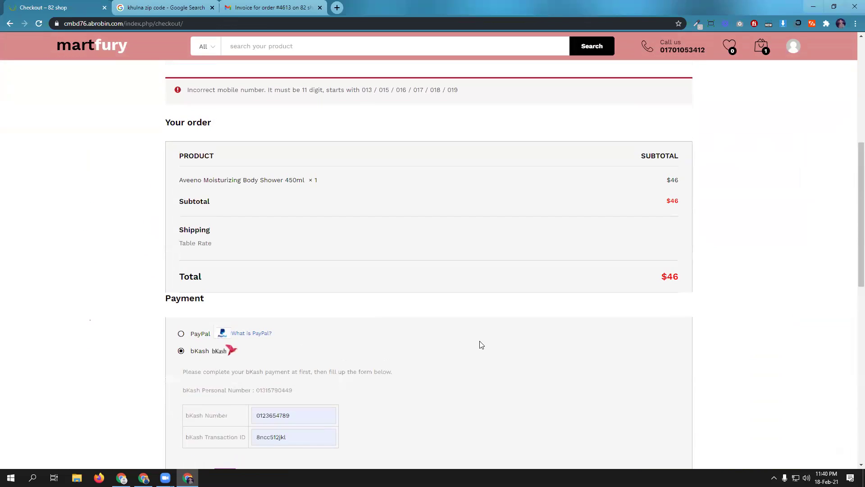
- Replace the rejected bKash number with a corrected mobile number and resubmit the order
scroll(421, 269, "up", 1)
scroll(424, 269, "down", 4)
double_click(285, 280)
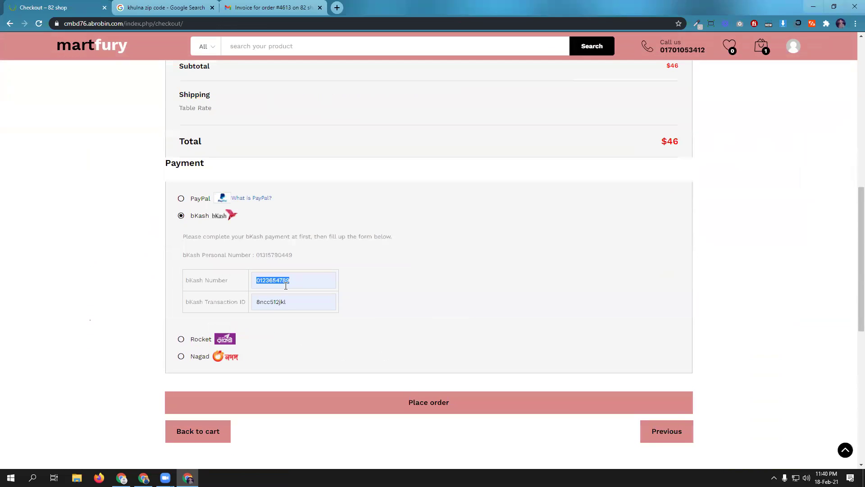
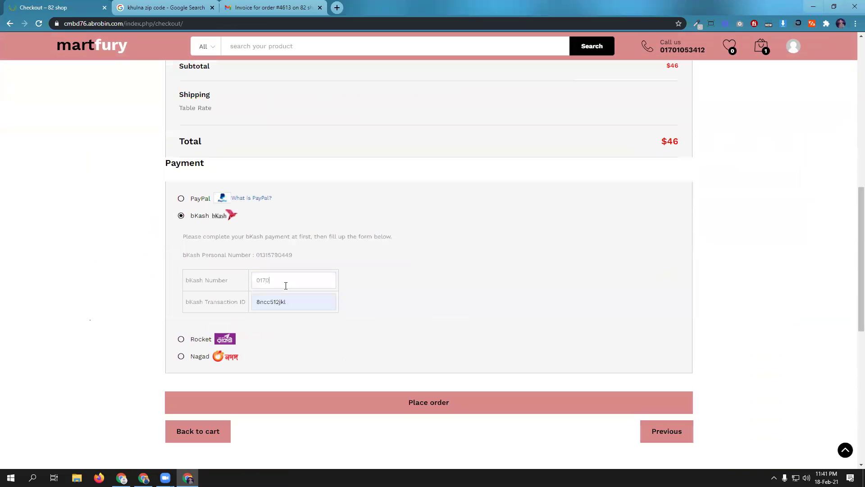
left_click(419, 404)
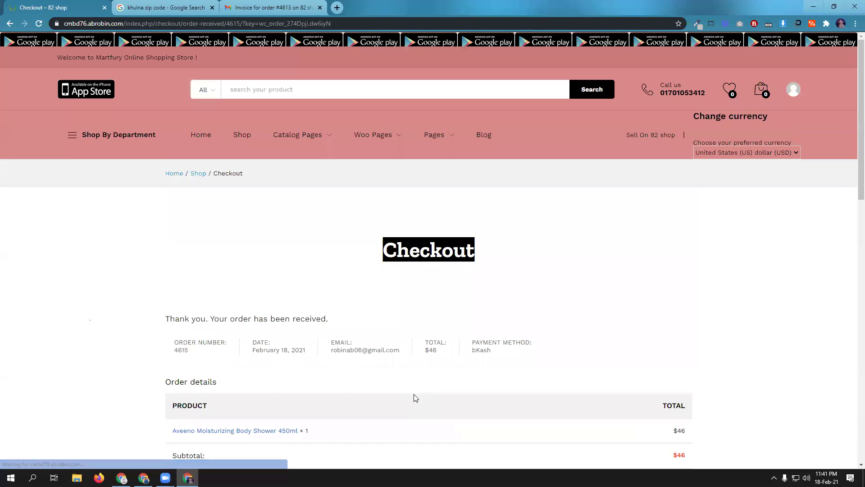
- Open the customer account dashboard and list the account's past orders
scroll(441, 353, "down", 1)
scroll(439, 352, "down", 9)
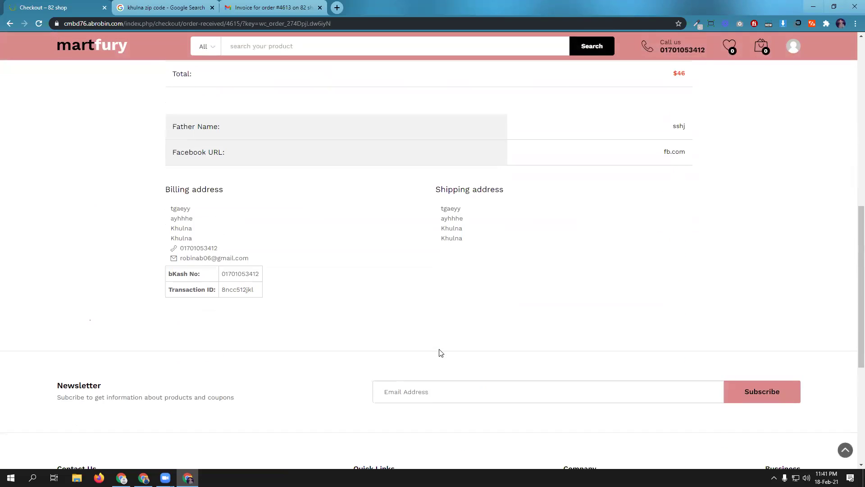
scroll(578, 313, "up", 3)
mouse_move(785, 45)
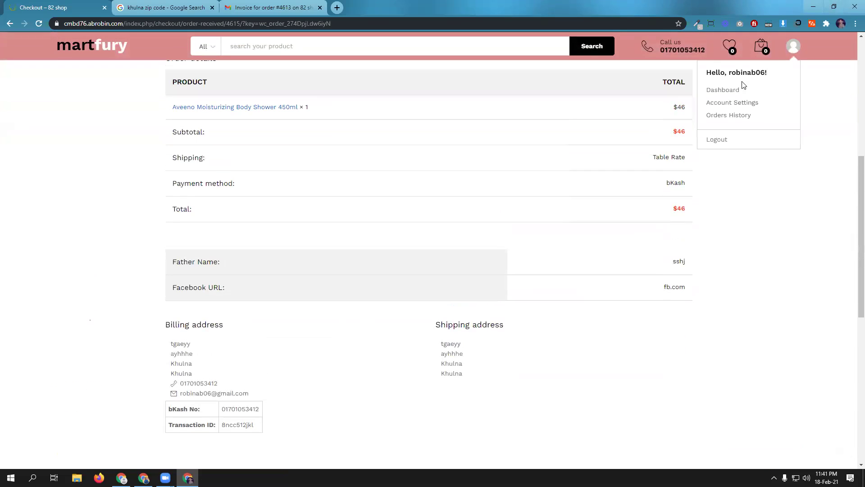
left_click(723, 90)
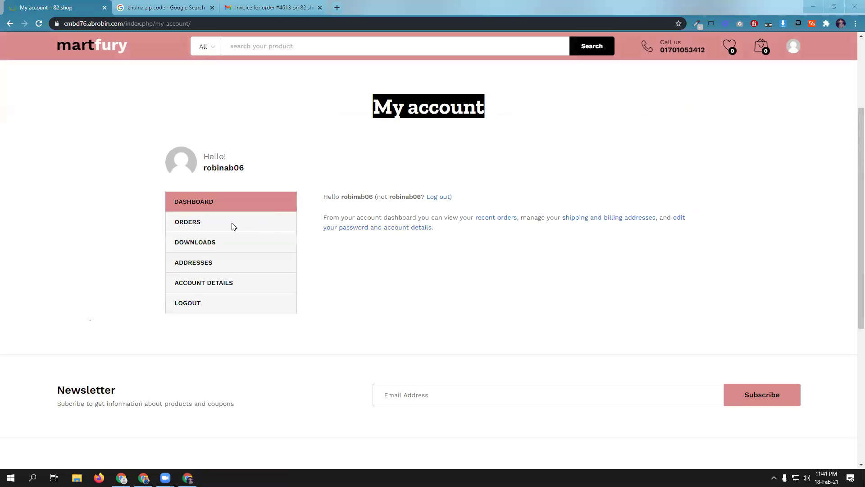
left_click(187, 225)
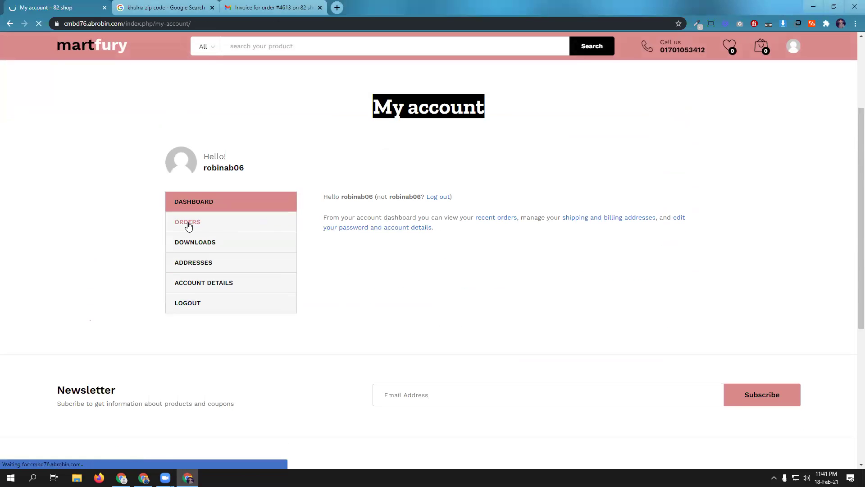
- Review the new $46 On-hold order's details, then return to the admin window
scroll(483, 309, "down", 2)
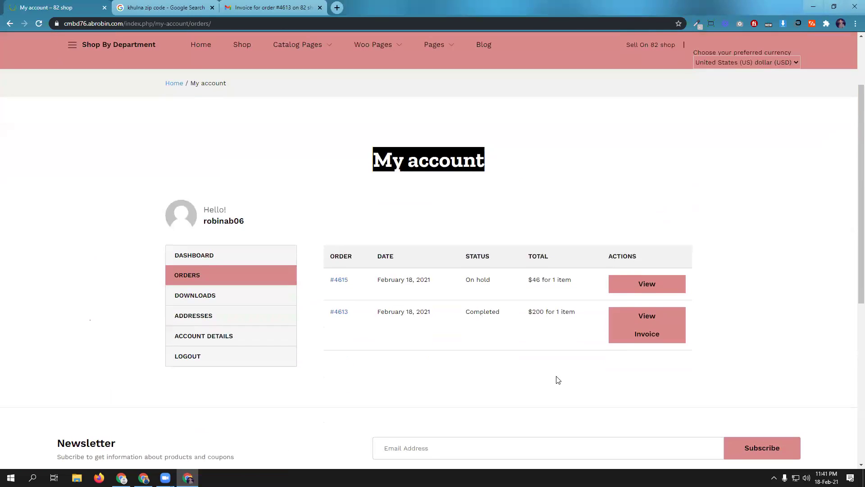
scroll(480, 318, "up", 1)
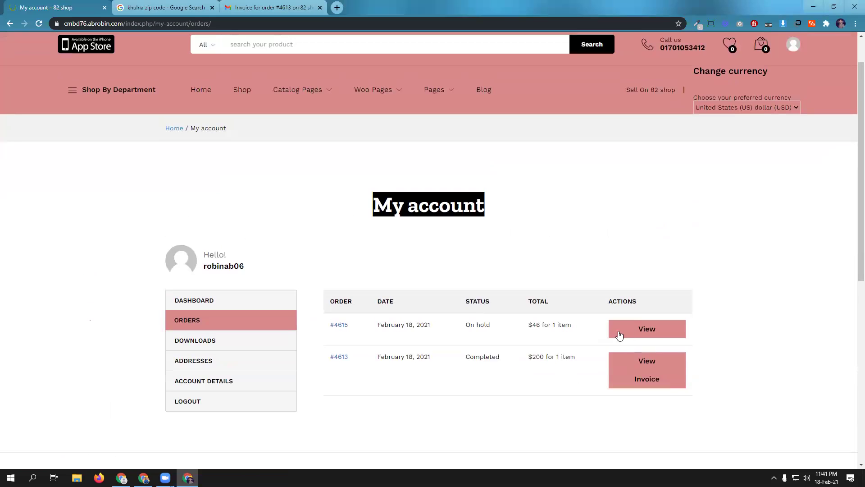
left_click(647, 334)
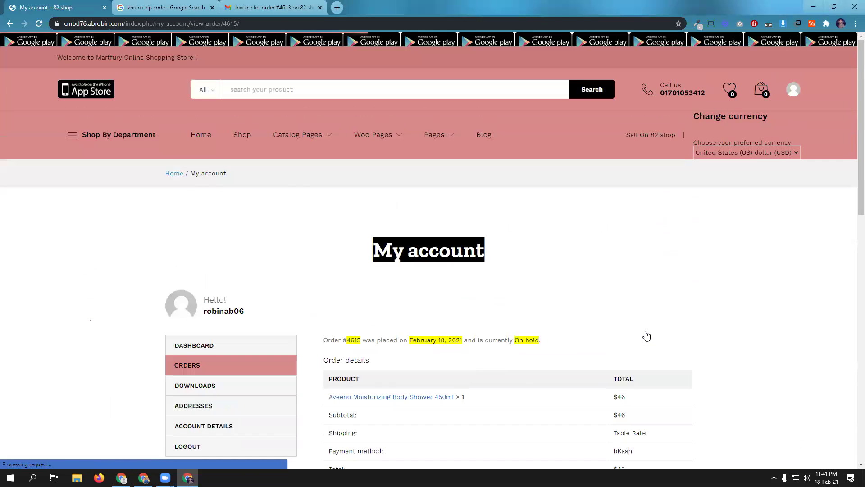
scroll(459, 357, "down", 1)
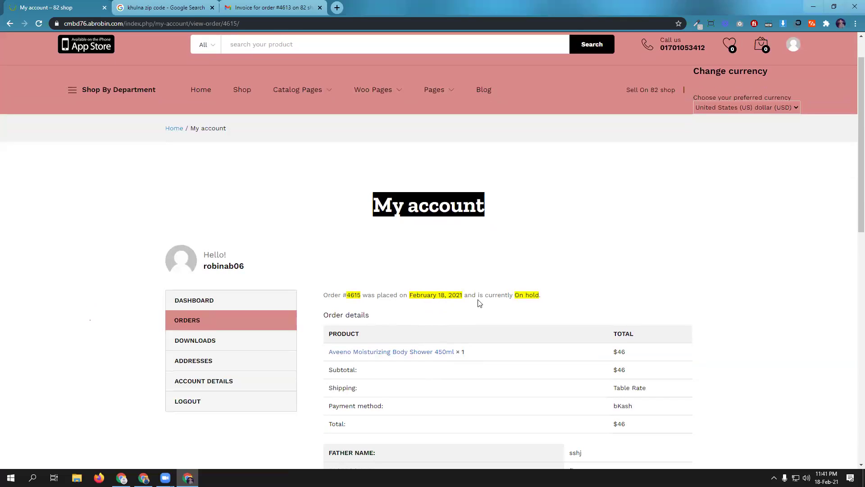
scroll(479, 285, "down", 3)
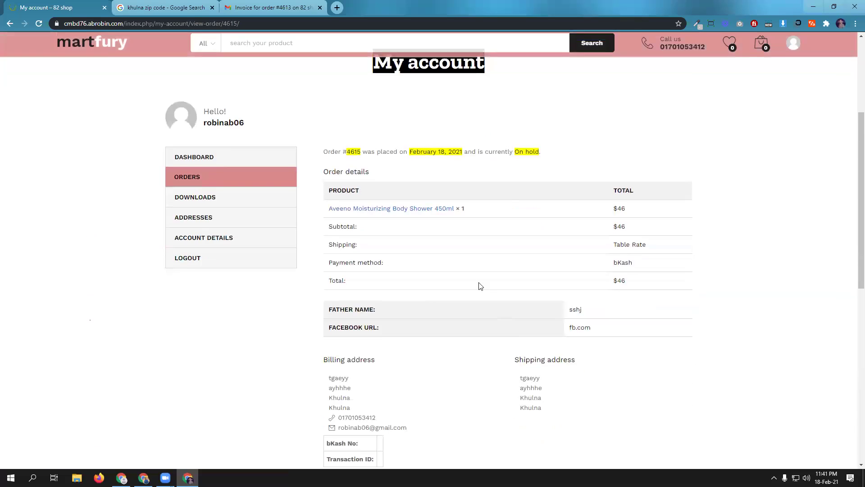
scroll(510, 330, "down", 4)
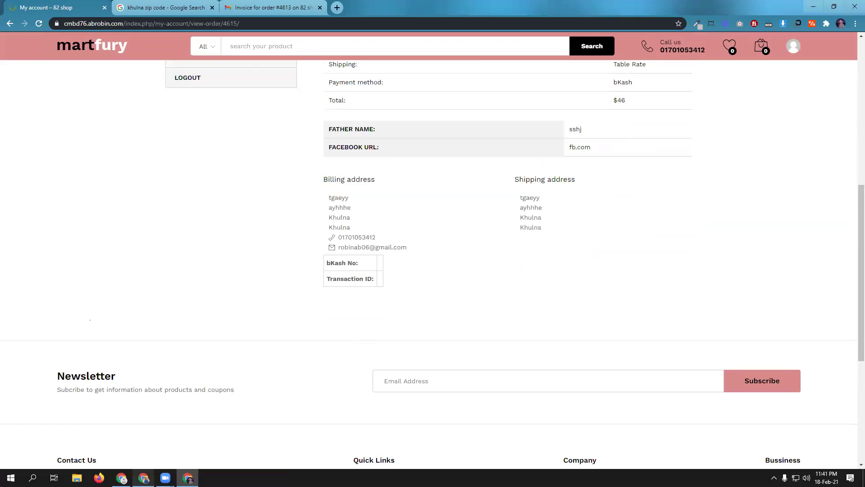
key("alt+Tab")
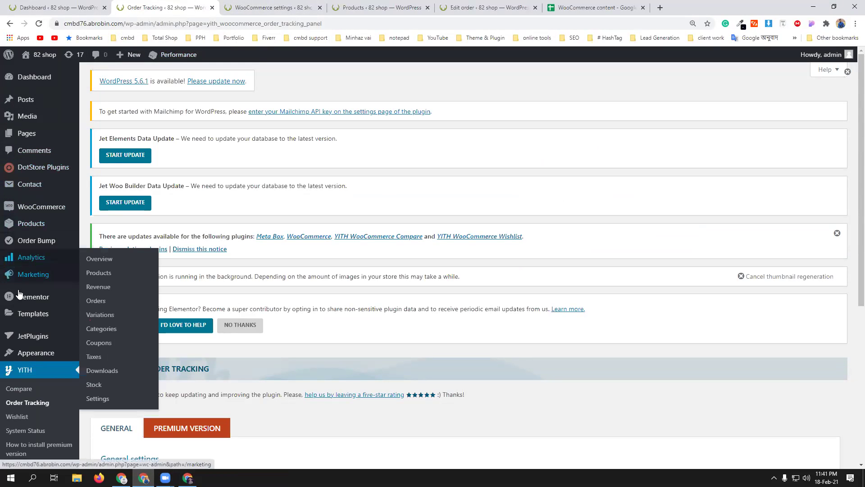
- Open order #4615 from the WooCommerce Orders list and set its status to Completed
mouse_move(49, 208)
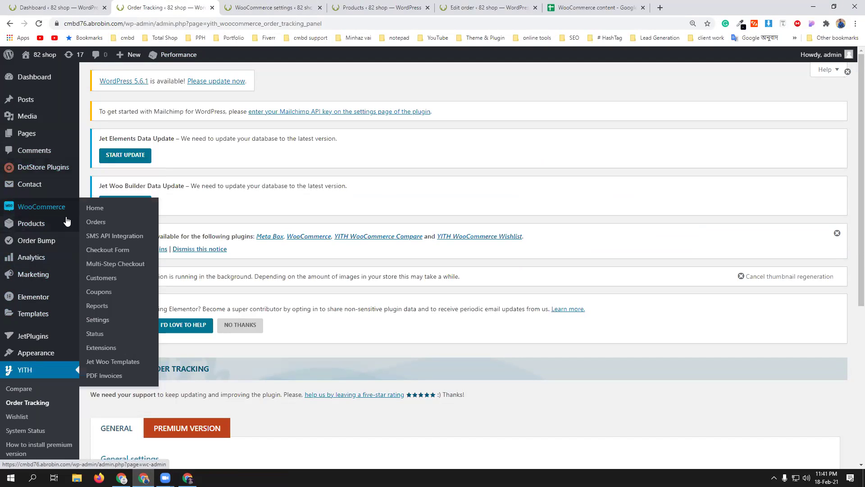
left_click(97, 224)
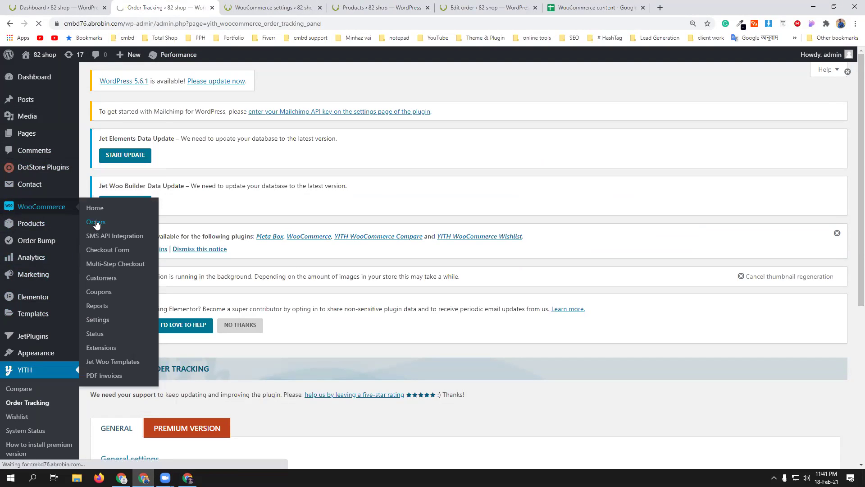
scroll(339, 327, "down", 5)
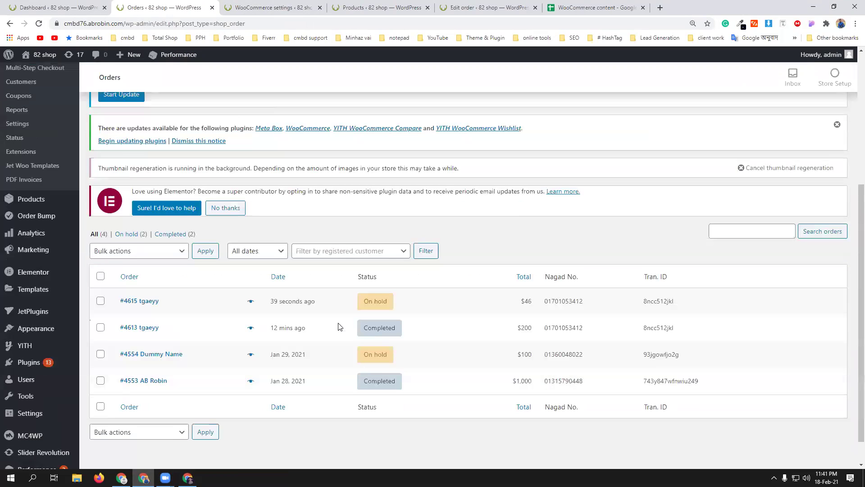
left_click(289, 295)
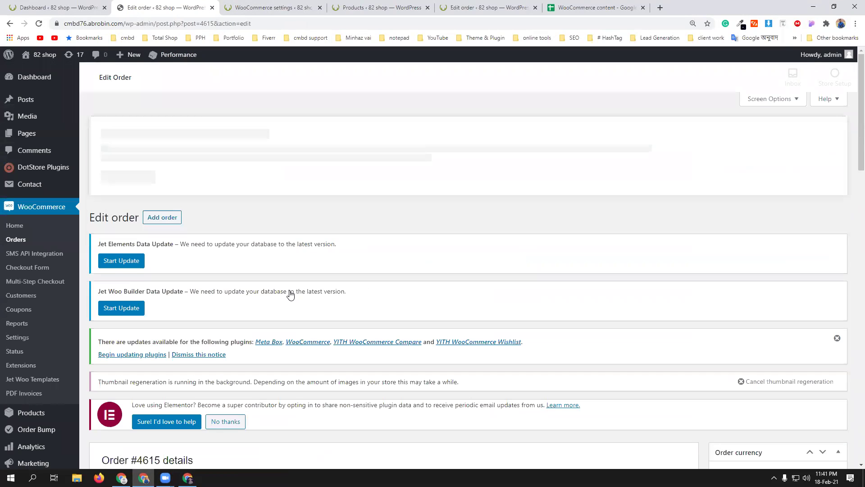
scroll(275, 338, "down", 3)
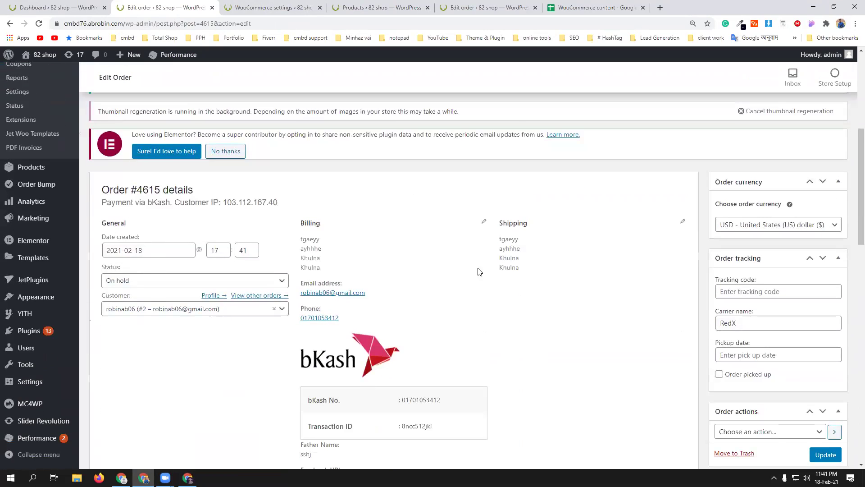
left_click(182, 283)
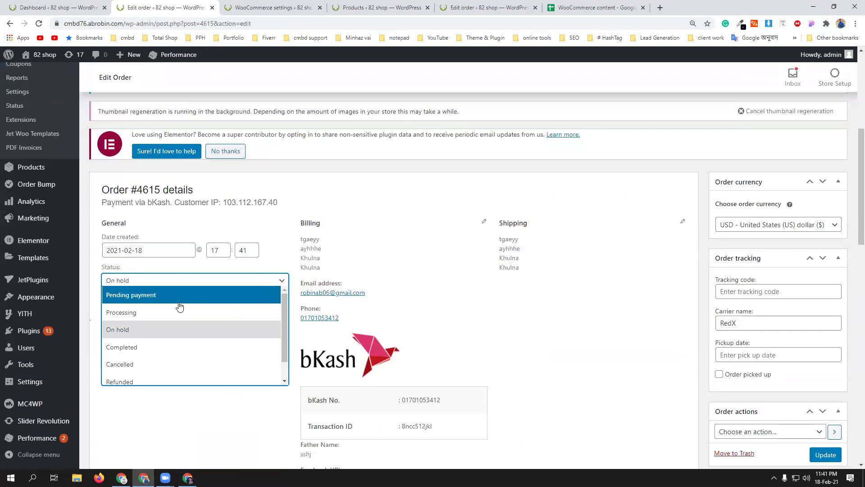
left_click(167, 350)
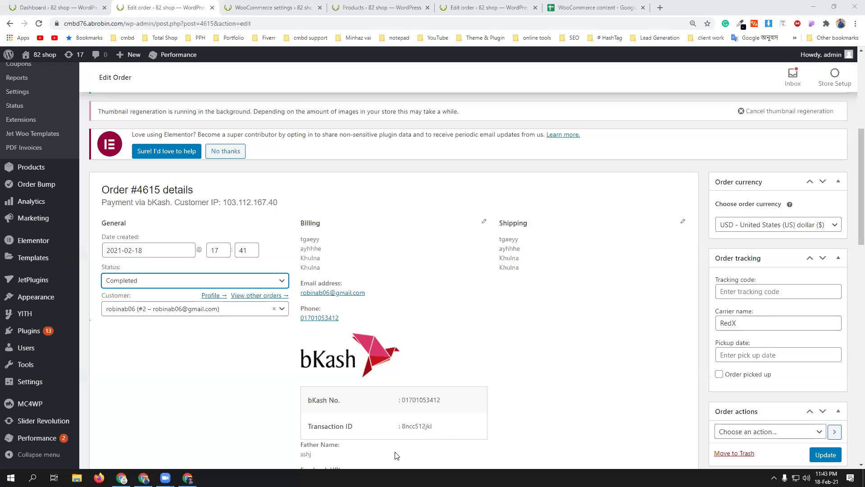
- Open a Chrome window under the second profile and go to the RedX dashboard (redx.com.bd/dashboard)
left_click(840, 24)
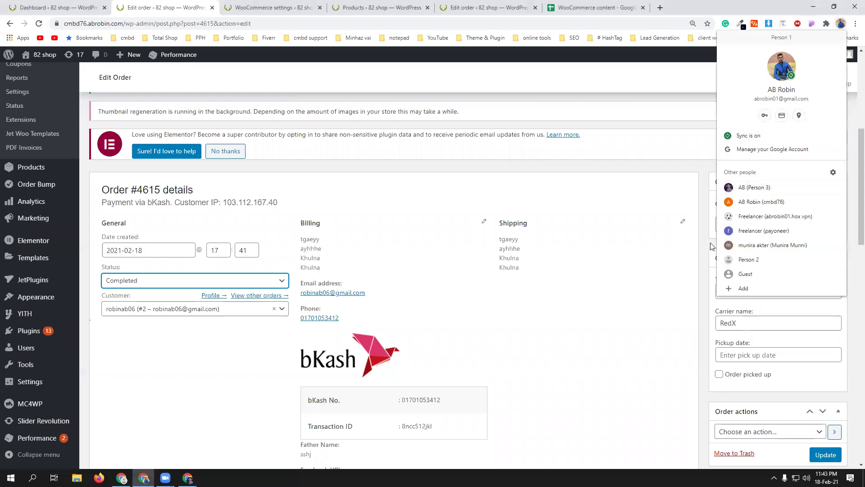
left_click(746, 245)
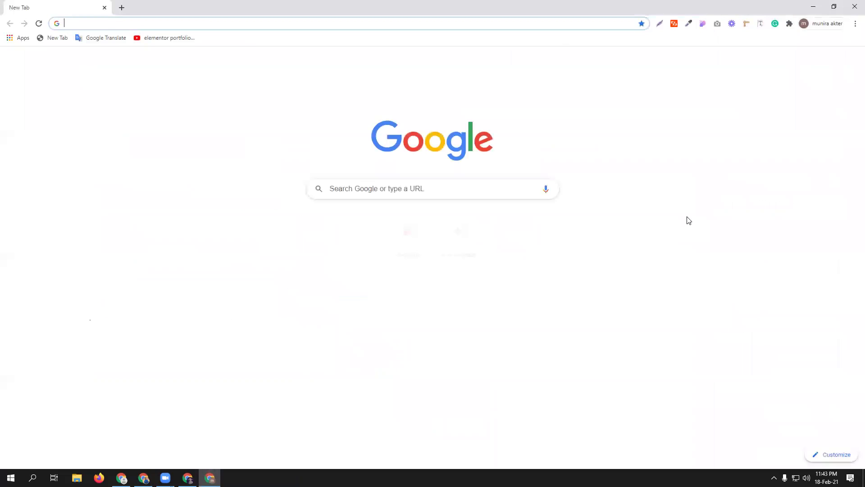
type("re")
key("Return")
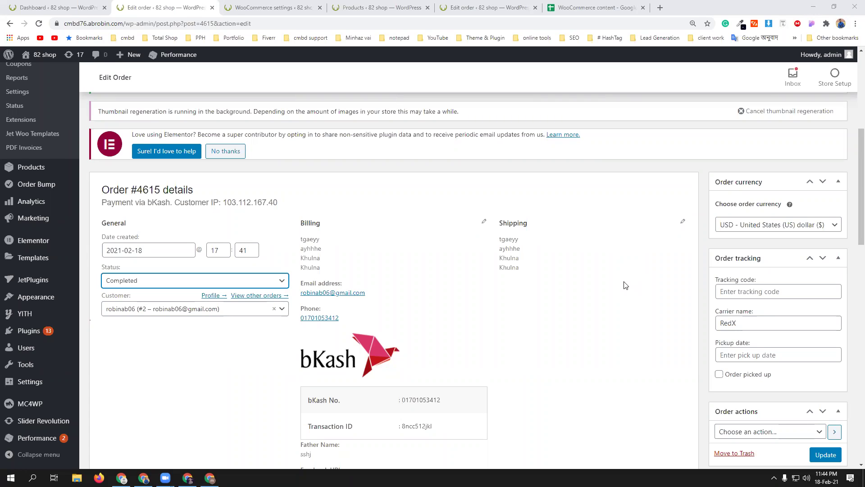
- Paste the RedX tracking code, set the pickup date to 2021-02-20, and update the order
left_click(750, 293)
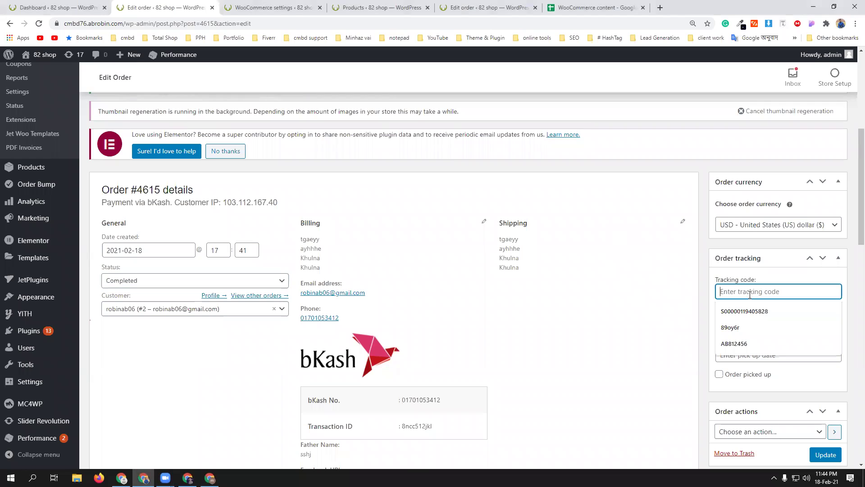
type("21A211TH3VDFA")
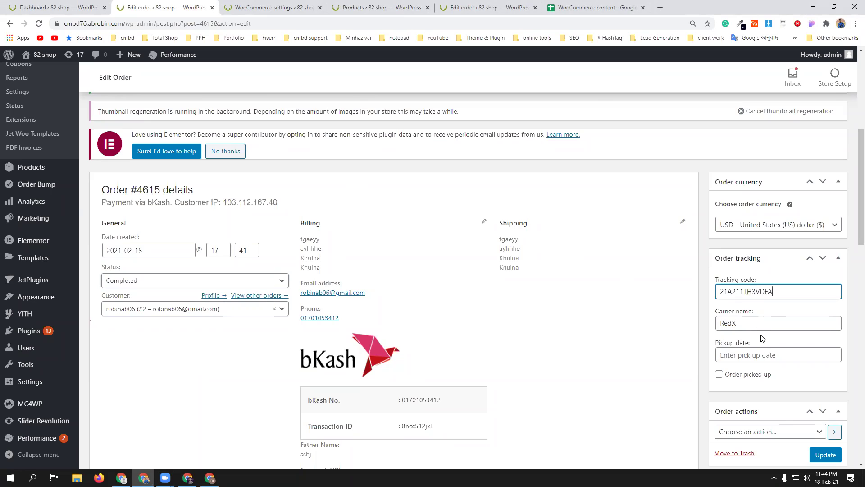
scroll(762, 338, "down", 1)
left_click(753, 310)
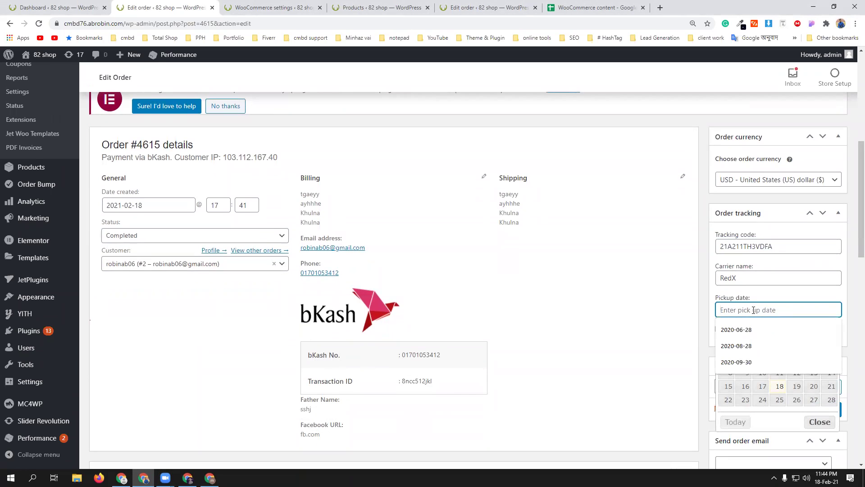
left_click(814, 386)
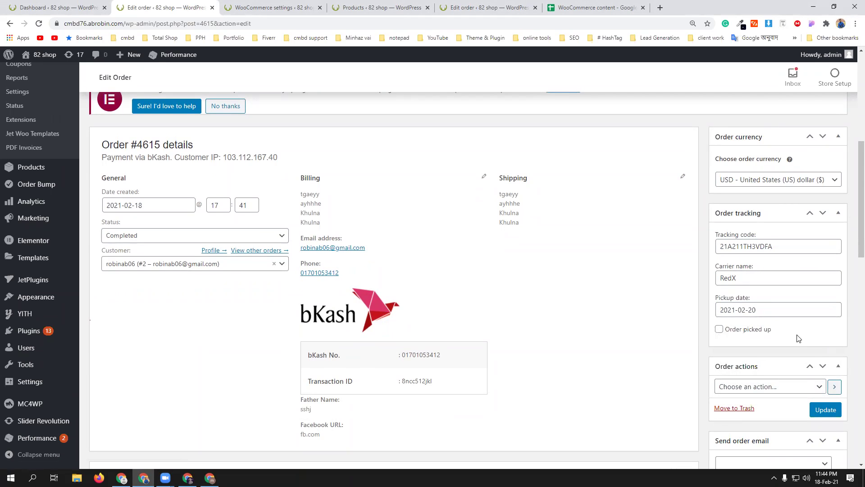
scroll(811, 324, "down", 2)
scroll(782, 275, "down", 5)
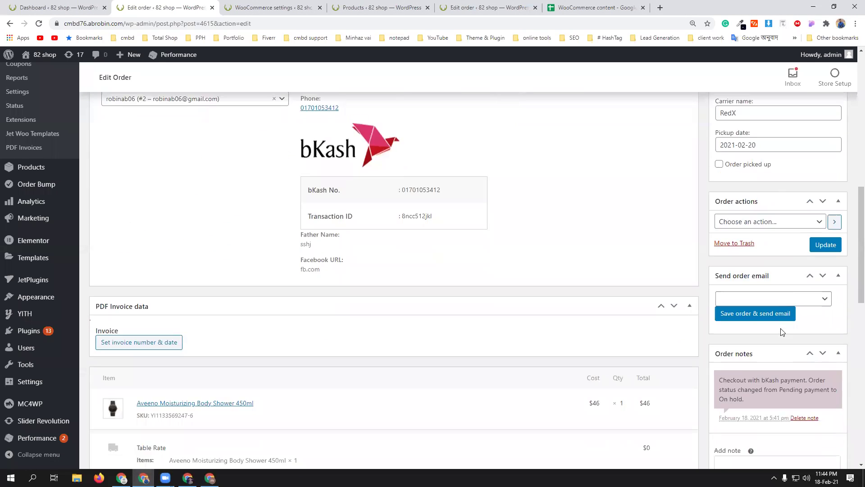
scroll(782, 229, "down", 2)
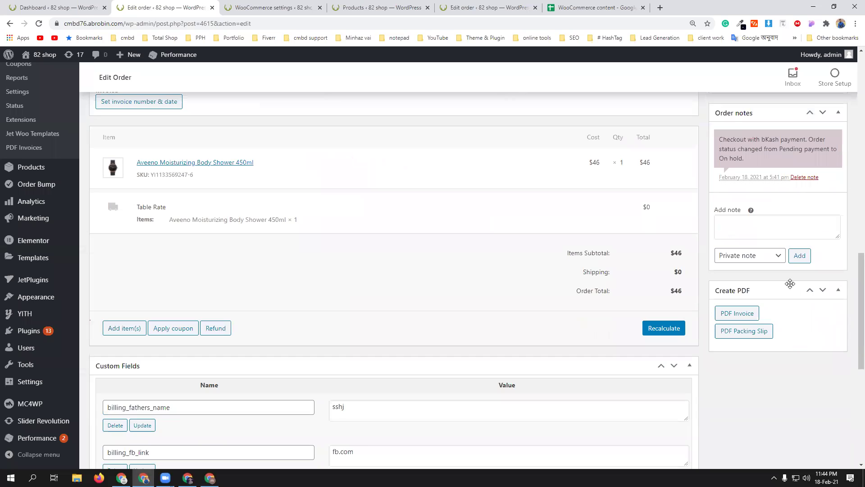
scroll(792, 287, "up", 10)
scroll(817, 325, "down", 3)
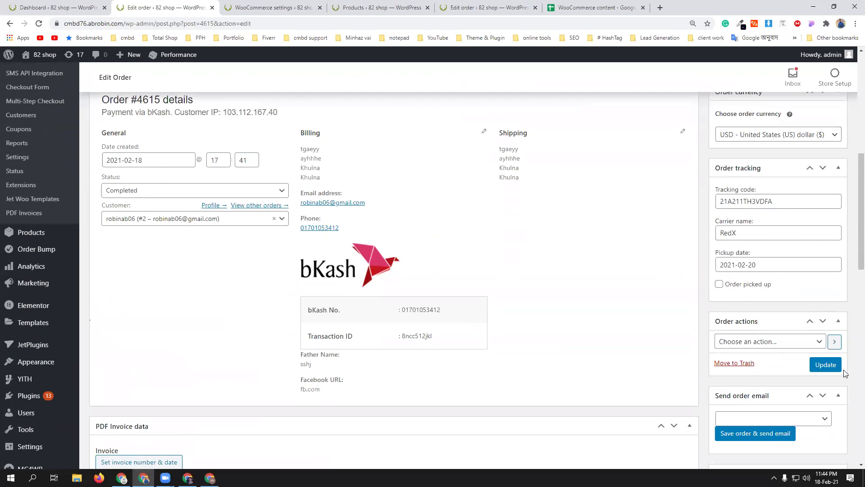
left_click(832, 370)
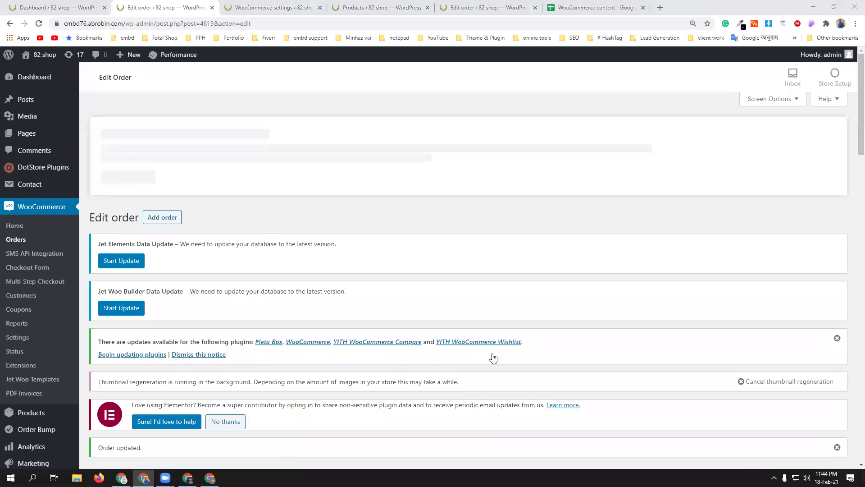
- In the storefront account, list the orders and view the $46 order #4615
left_click(189, 477)
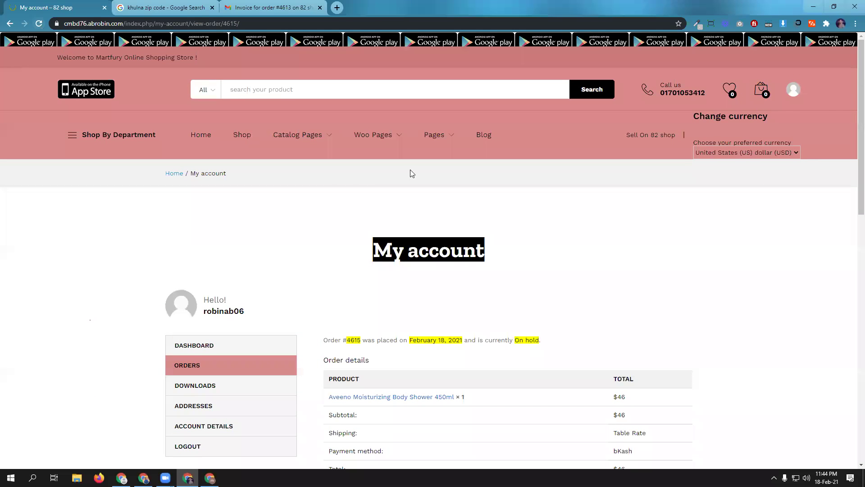
left_click(188, 369)
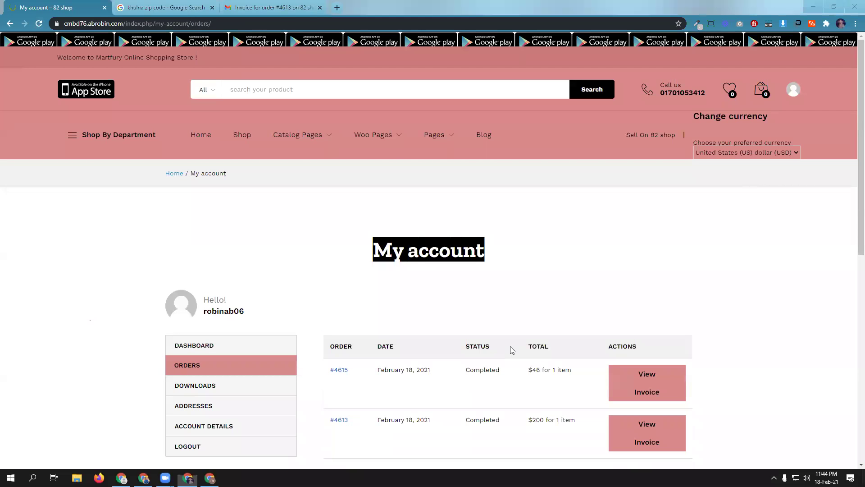
scroll(512, 350, "down", 3)
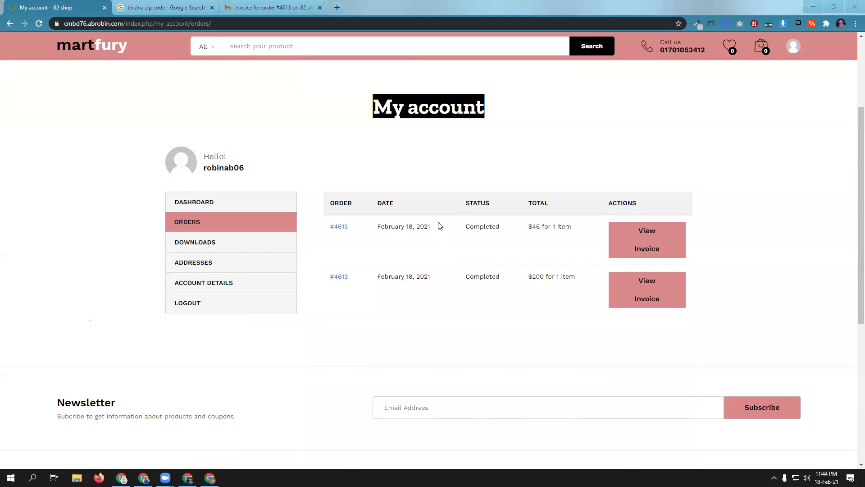
left_click(643, 236)
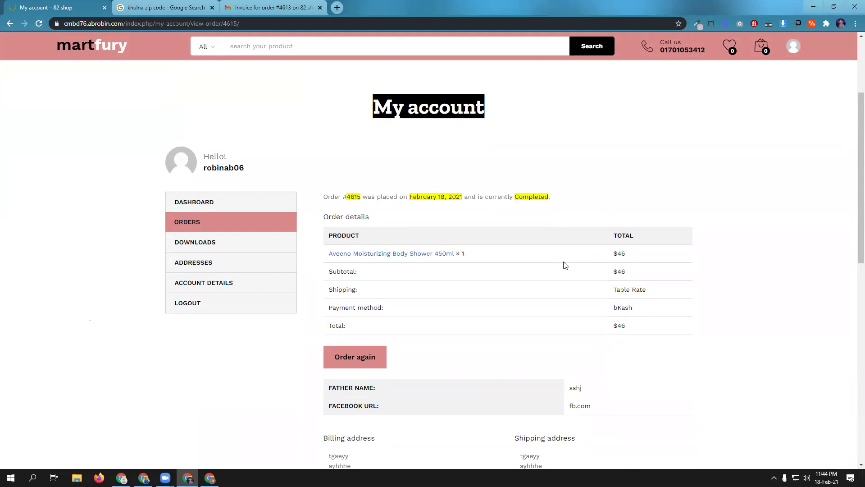
scroll(565, 265, "down", 3)
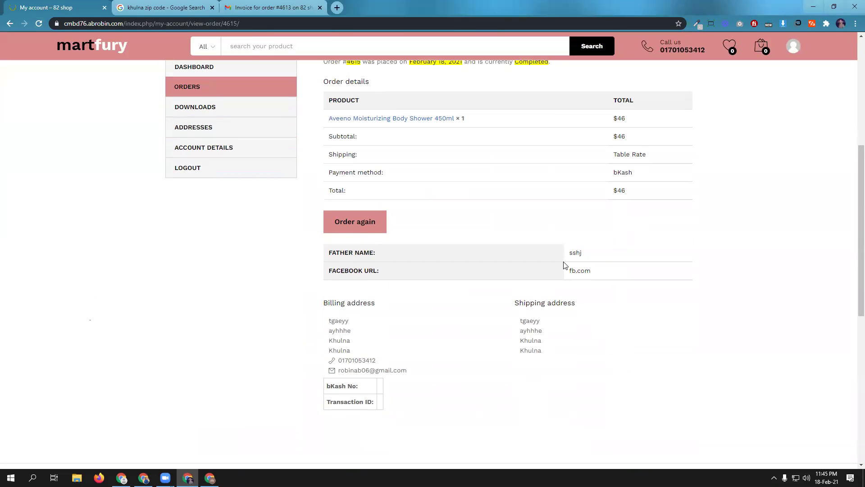
scroll(503, 290, "down", 3)
scroll(504, 290, "up", 5)
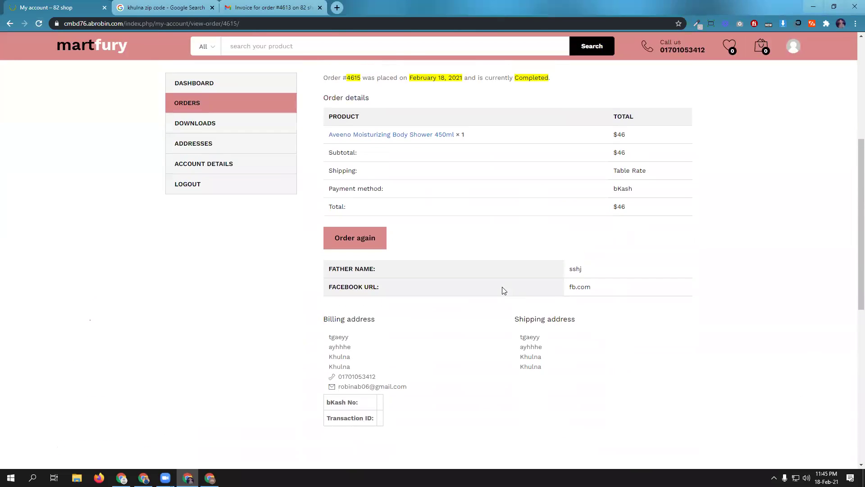
scroll(503, 290, "up", 3)
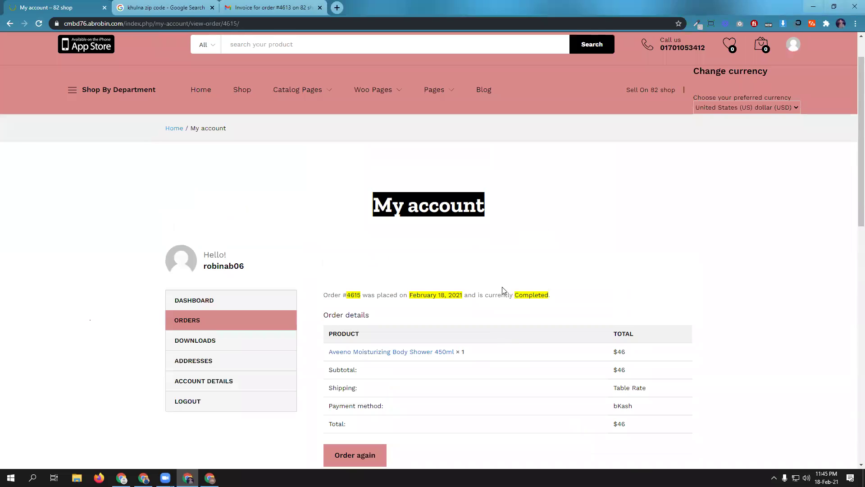
- Reopen order #4615 from the orders list to confirm it is Completed, then return to the admin editor
left_click(195, 305)
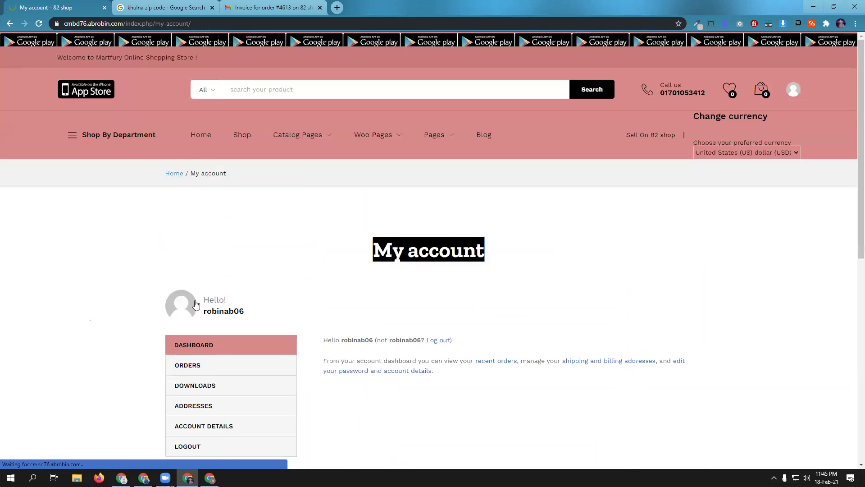
scroll(428, 357, "down", 2)
left_click(188, 177)
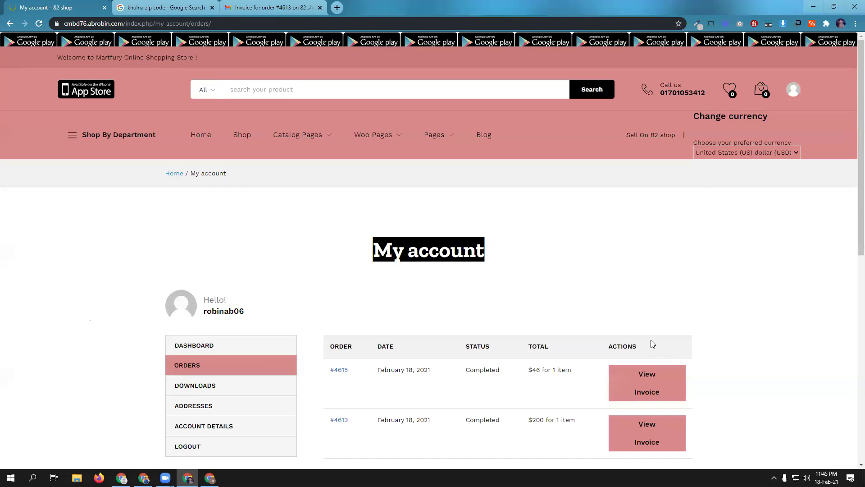
scroll(650, 343, "down", 2)
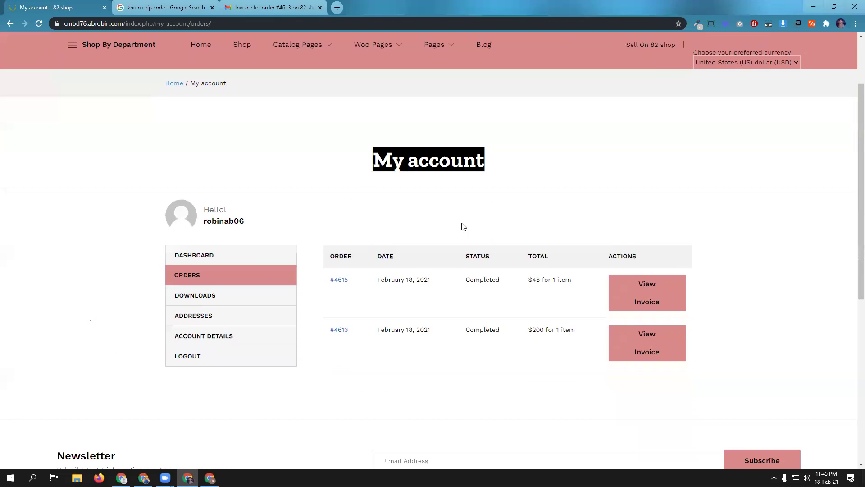
left_click(639, 284)
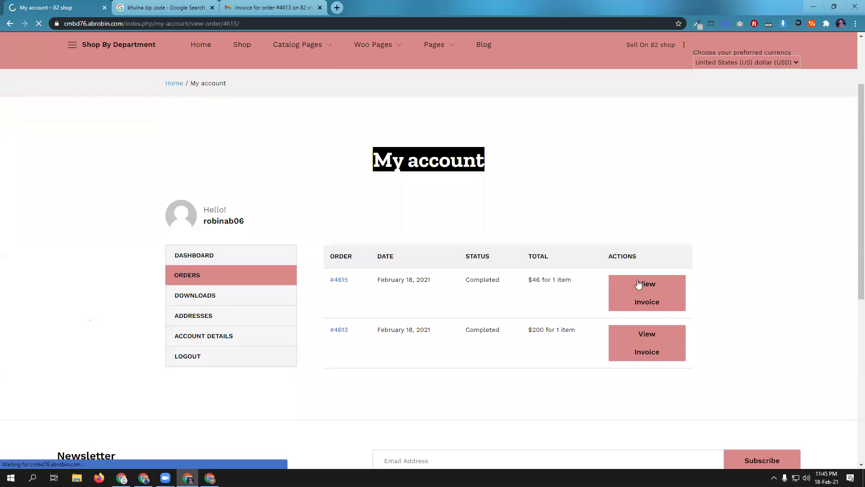
scroll(369, 299, "down", 1)
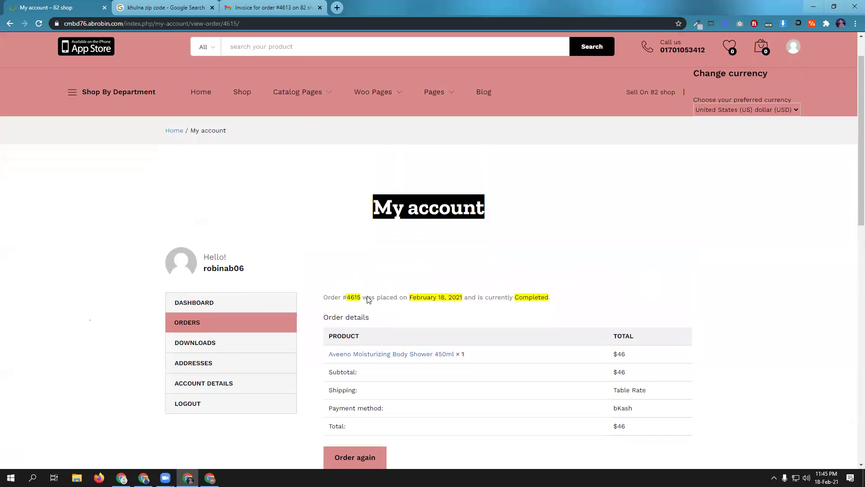
scroll(408, 286, "down", 1)
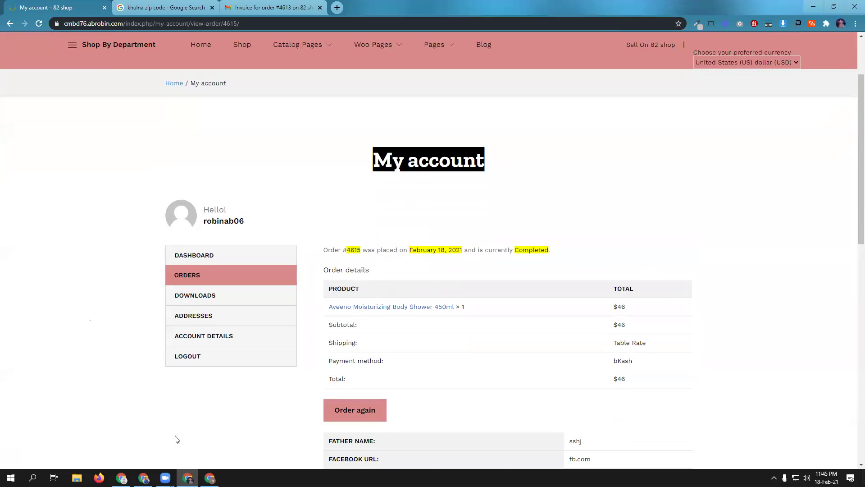
mouse_move(143, 478)
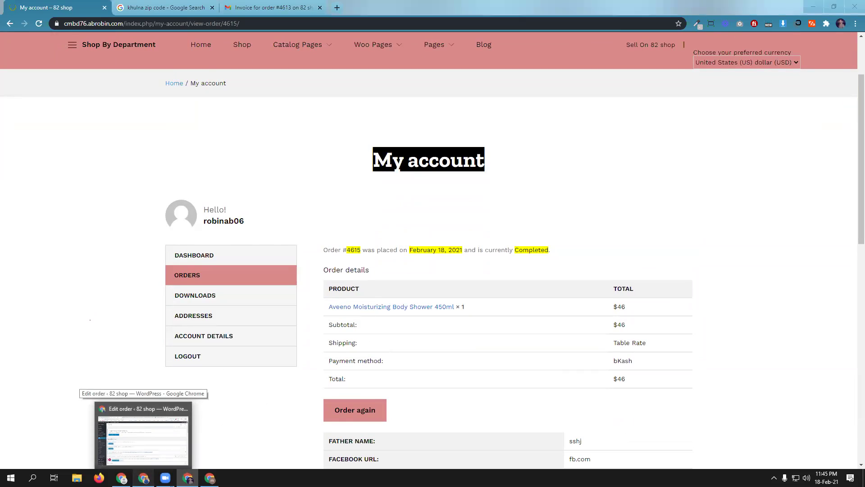
left_click(144, 435)
scroll(511, 288, "down", 6)
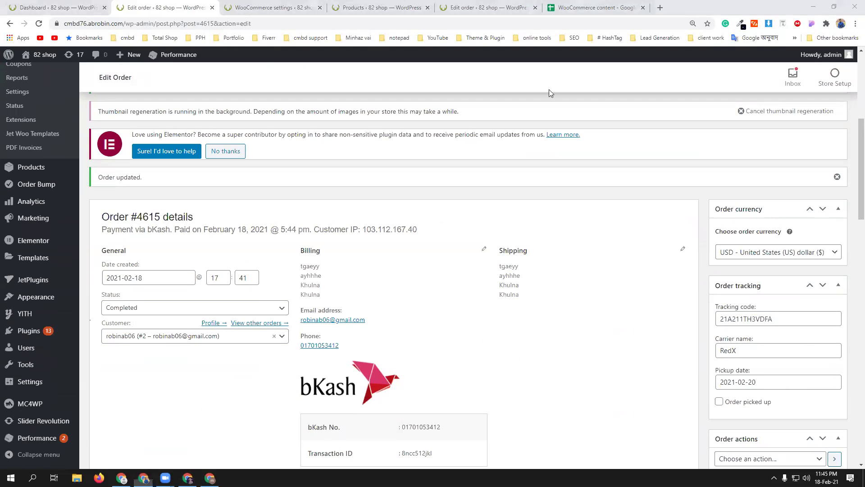
- Mark order #4615 as picked up
scroll(549, 89, "down", 2)
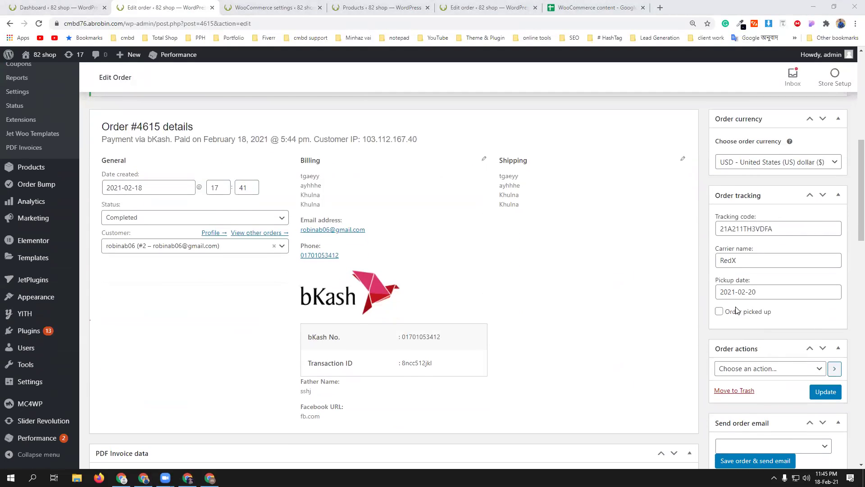
left_click(719, 312)
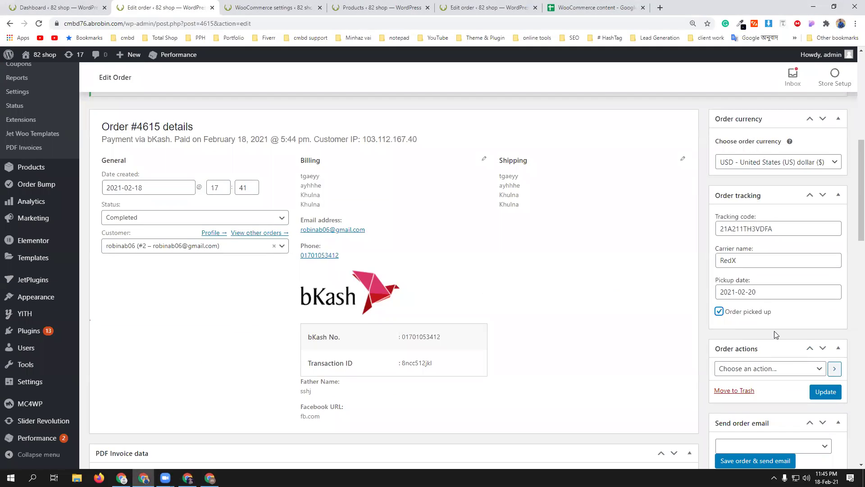
scroll(776, 334, "down", 3)
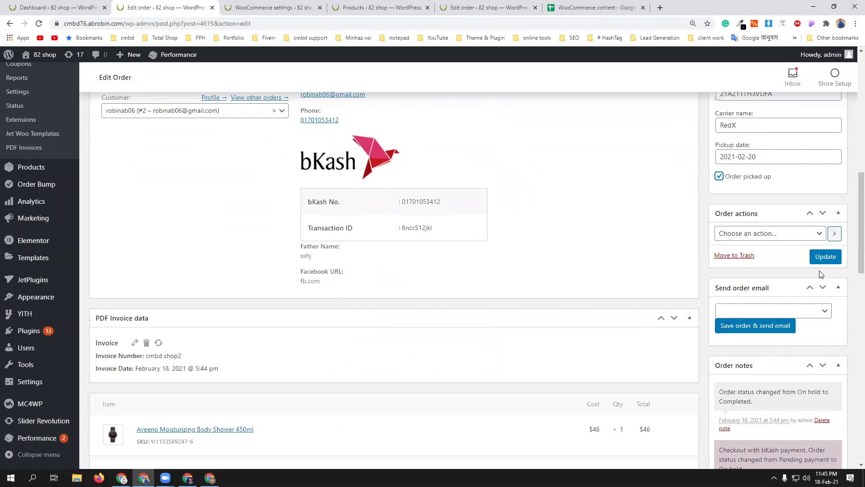
- Apply 'Email invoice / order details to customer' and update the order
left_click(804, 239)
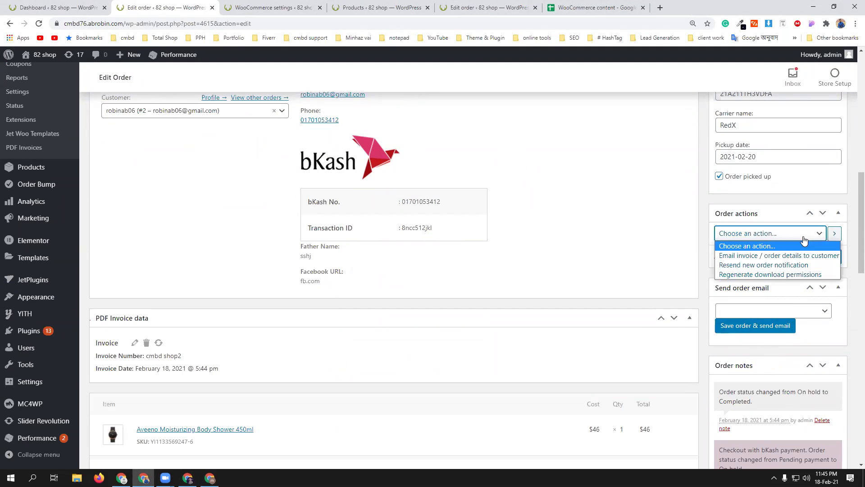
left_click(807, 255)
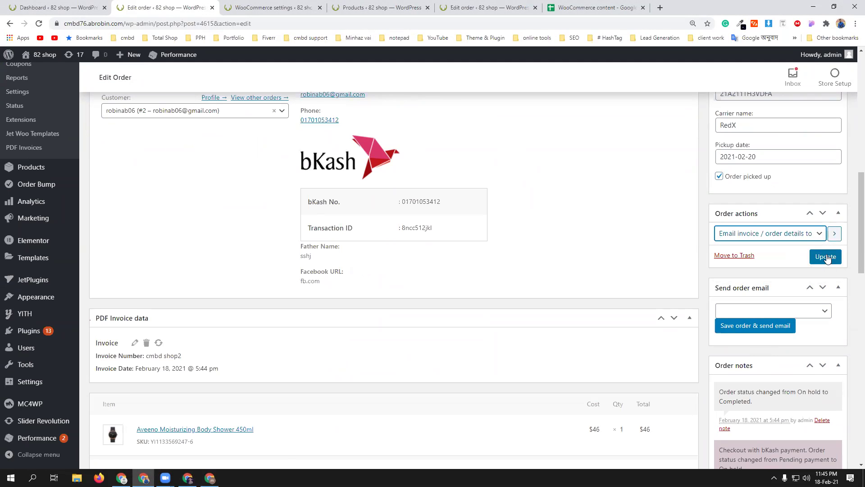
left_click(826, 256)
scroll(783, 311, "down", 5)
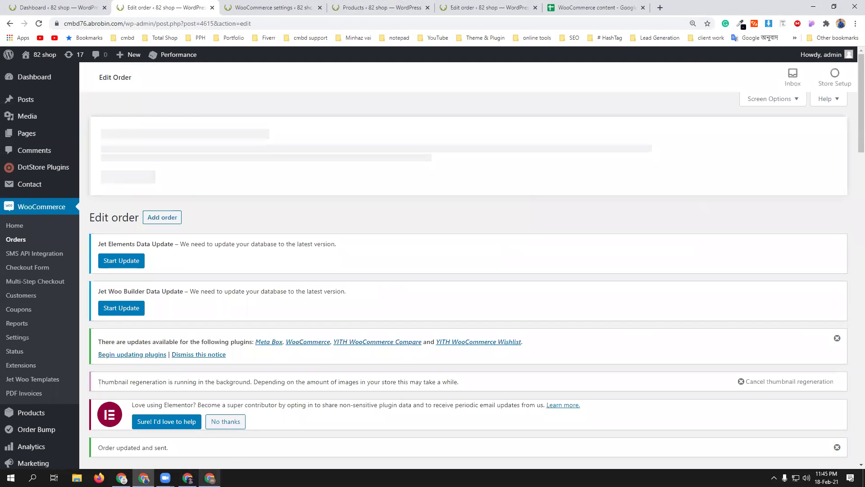
key("alt+Tab")
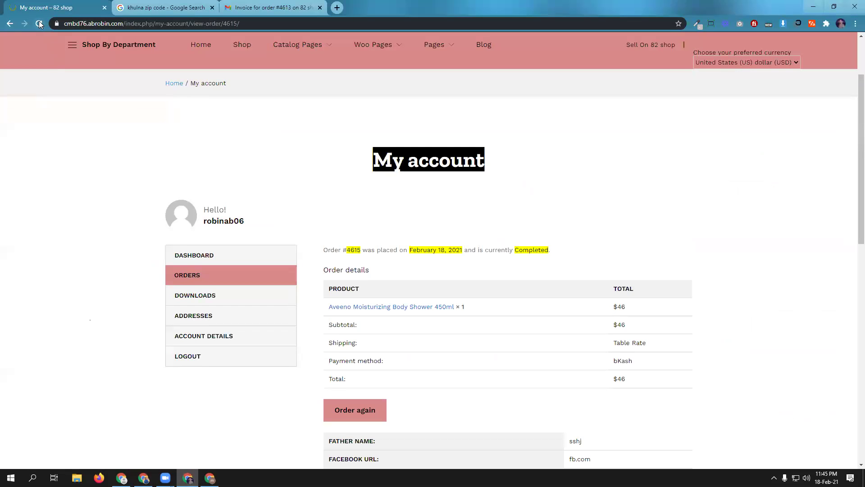
left_click(39, 24)
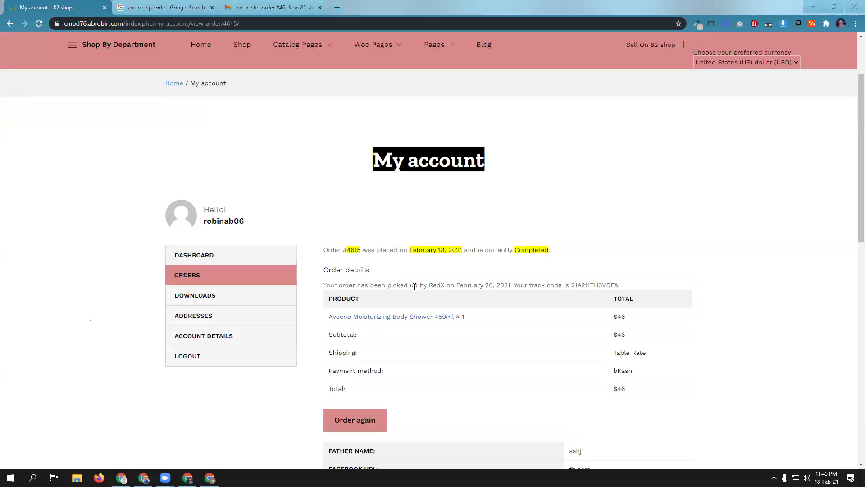
left_click(143, 478)
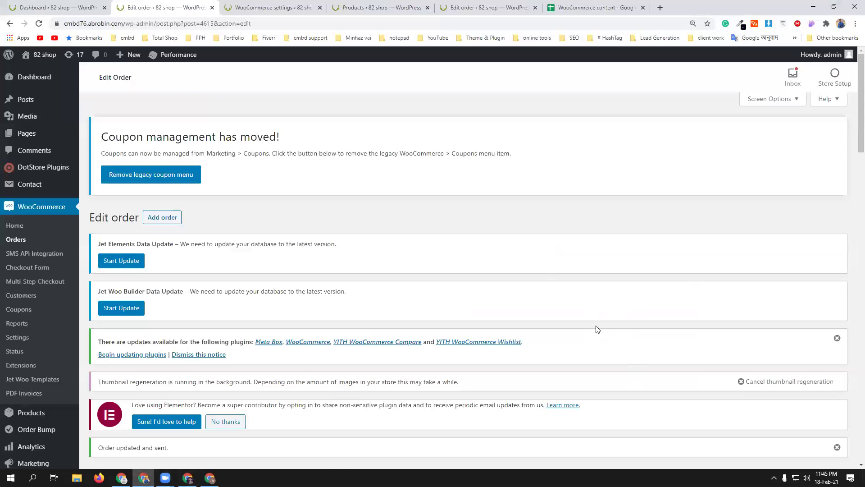
scroll(598, 333, "down", 4)
scroll(645, 386, "down", 1)
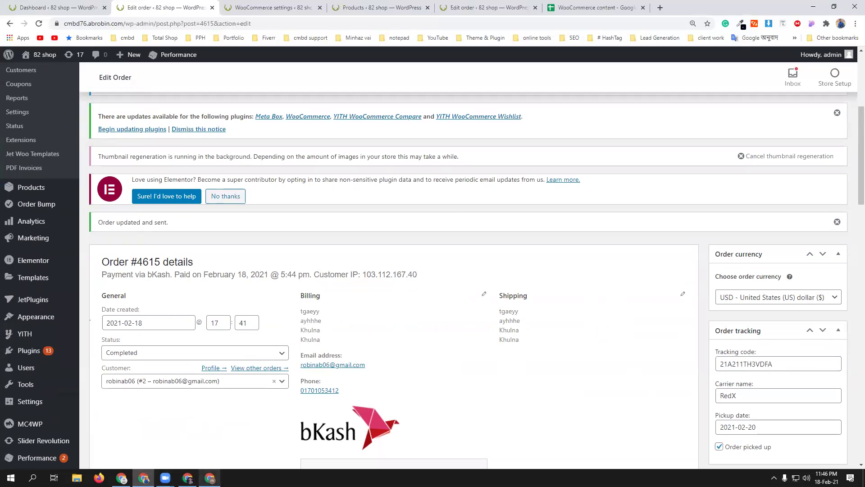
left_click(223, 437)
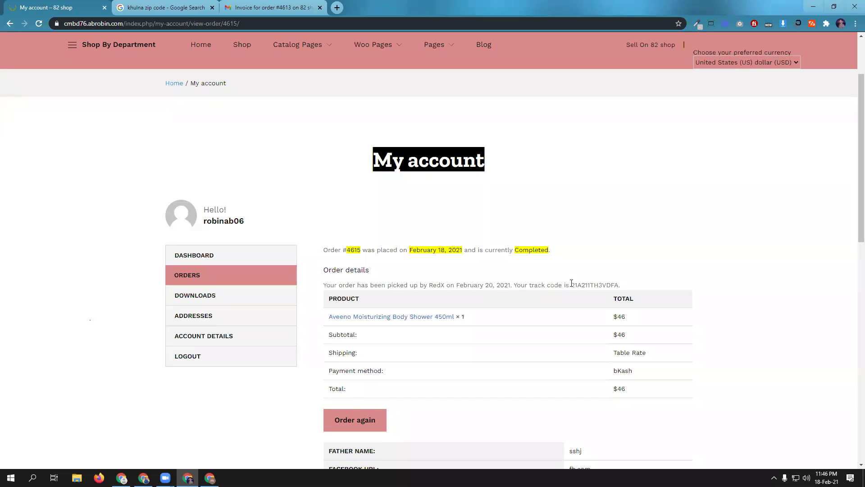
left_click_drag(572, 283, 620, 283)
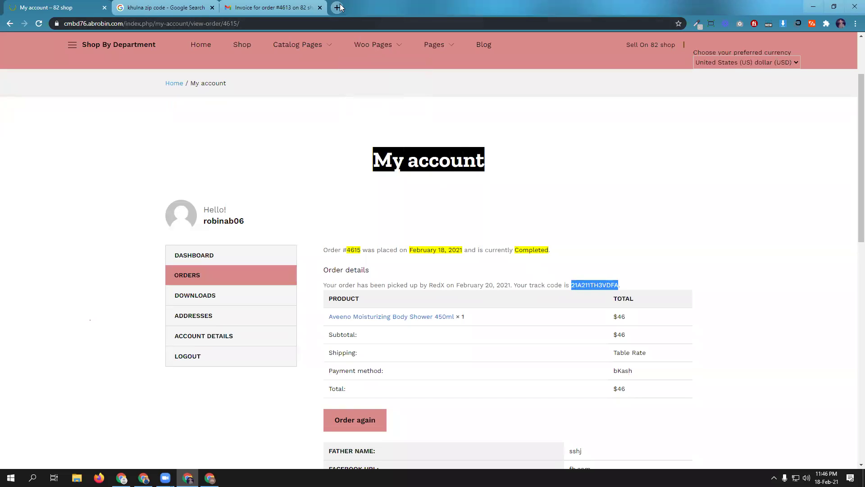
- Search for redx in a new tab and open the RedX Delivery website
left_click(341, 8)
type("red")
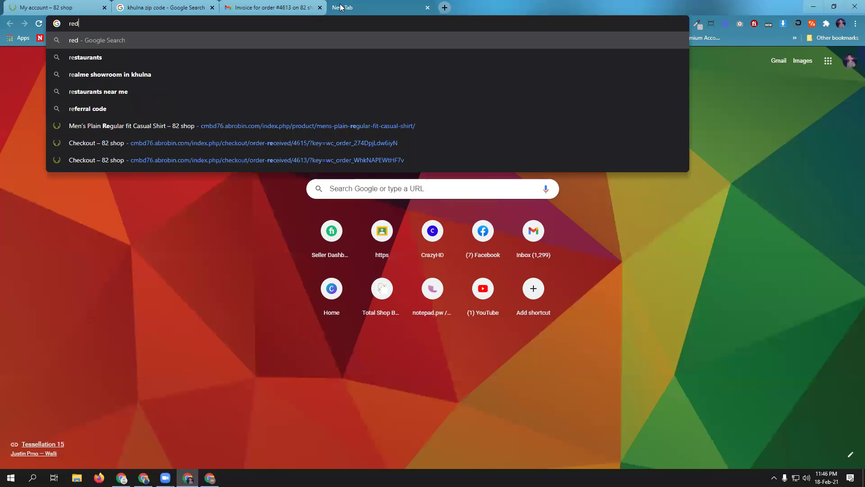
type("x")
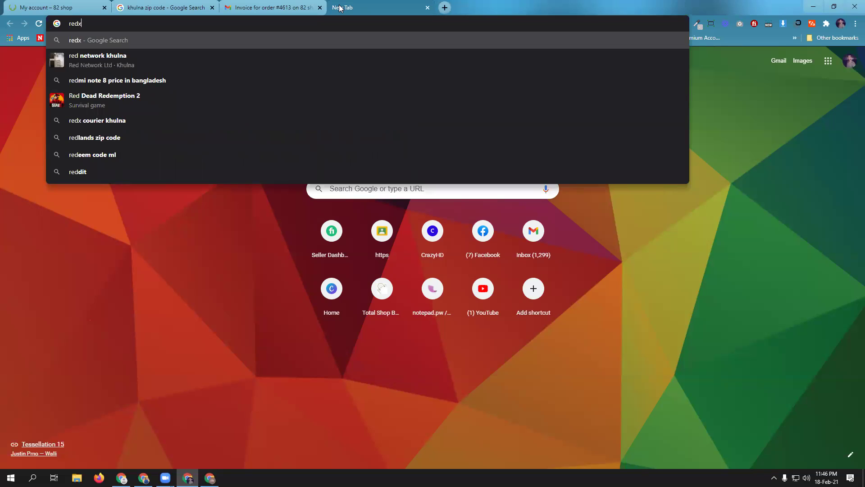
key("Return")
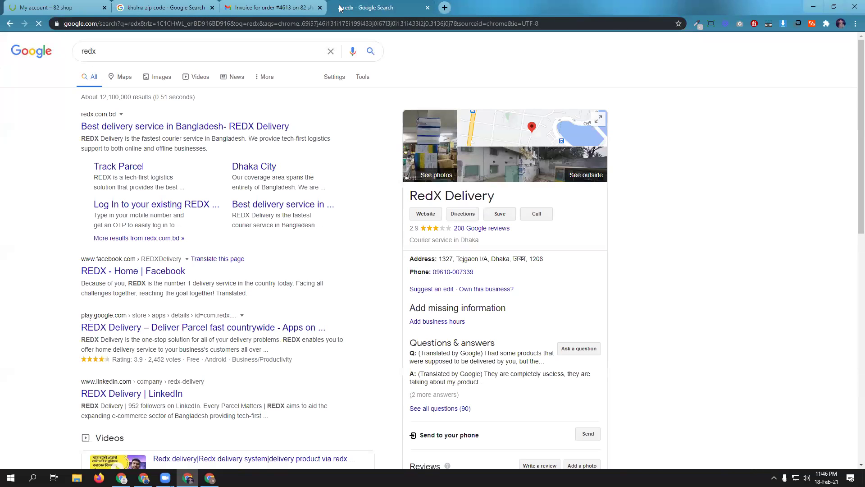
left_click(100, 119)
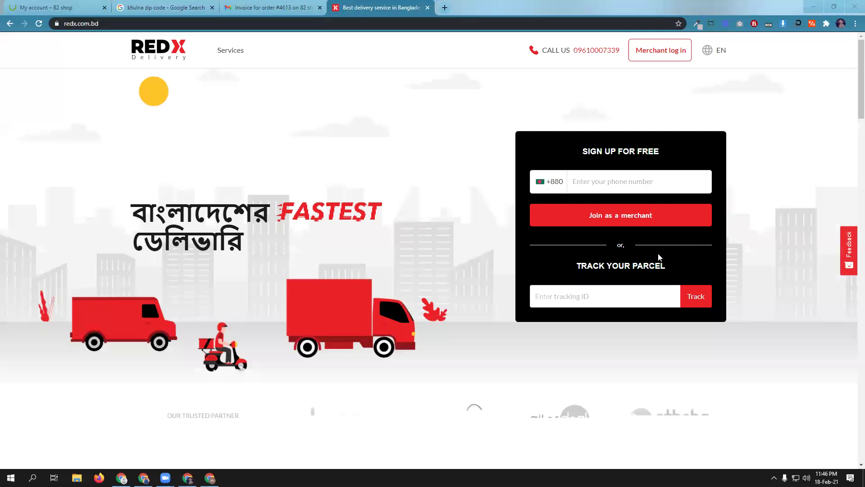
left_click(592, 300)
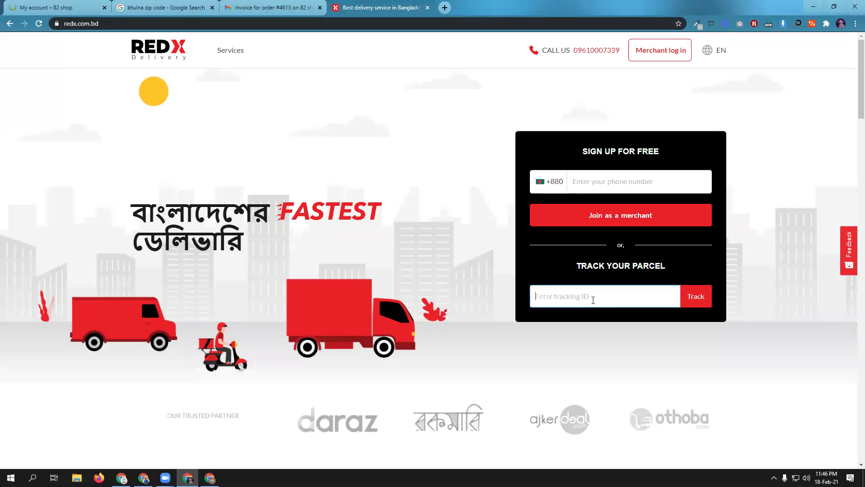
type("21A211TH3VDFA")
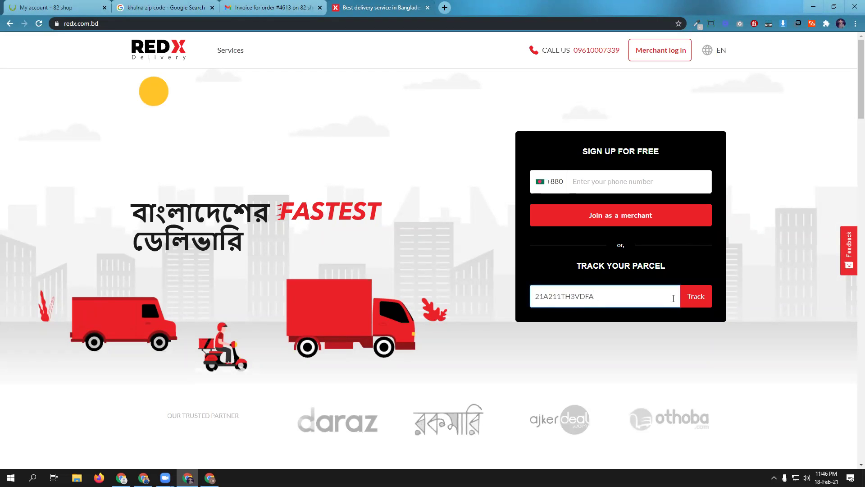
left_click(697, 299)
left_click(697, 298)
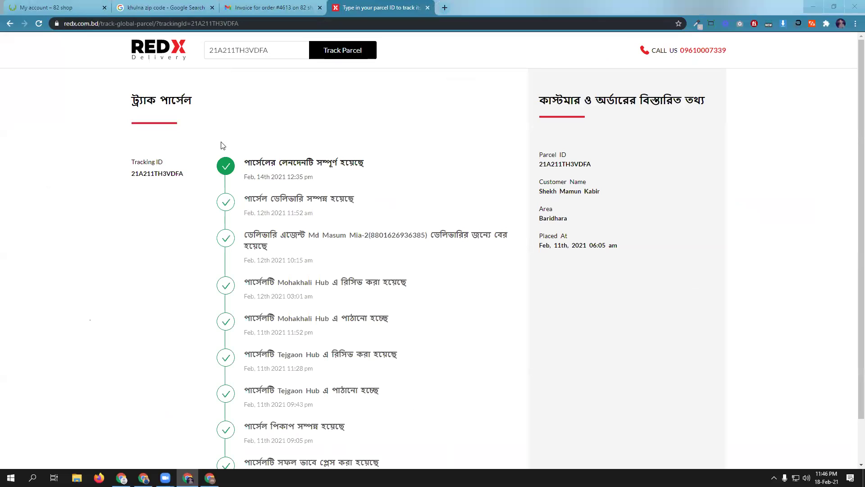
scroll(261, 183, "down", 1)
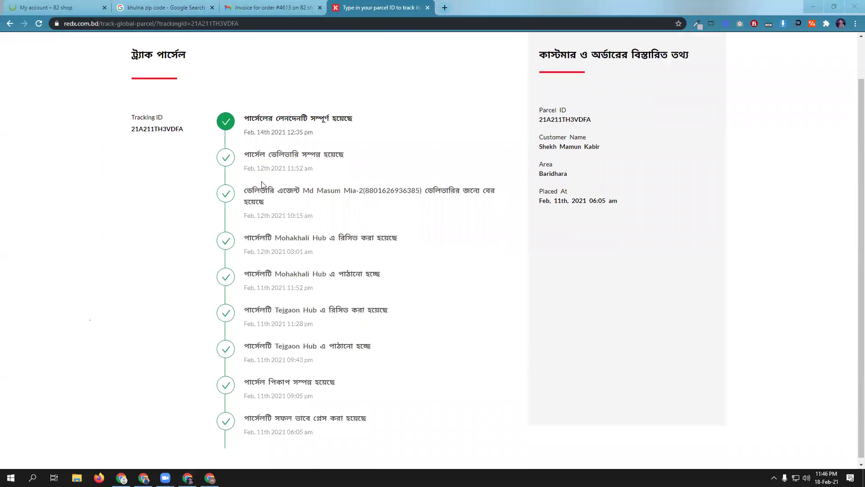
scroll(280, 233, "down", 1)
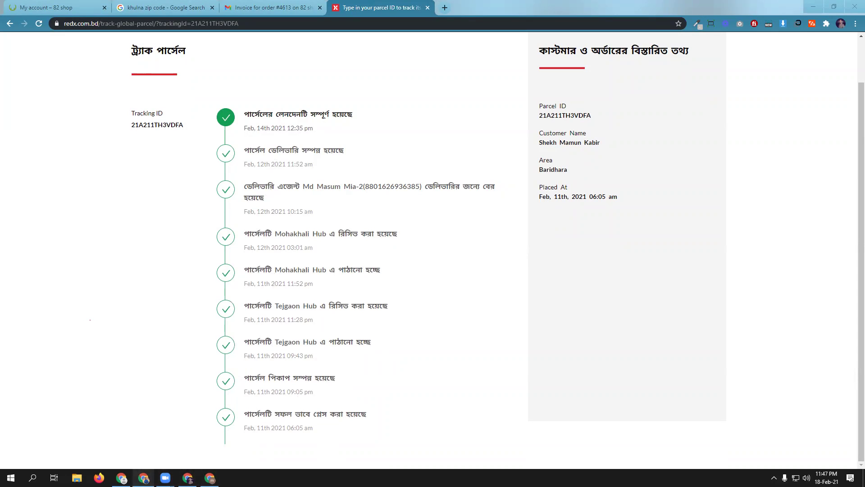
left_click(143, 477)
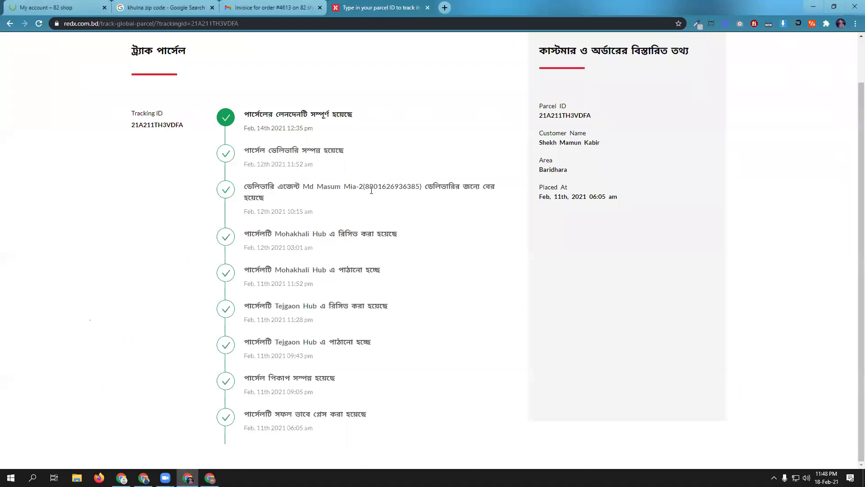
scroll(370, 189, "up", 2)
- In Gmail, open the newest invoice email for order #4615
left_click(290, 4)
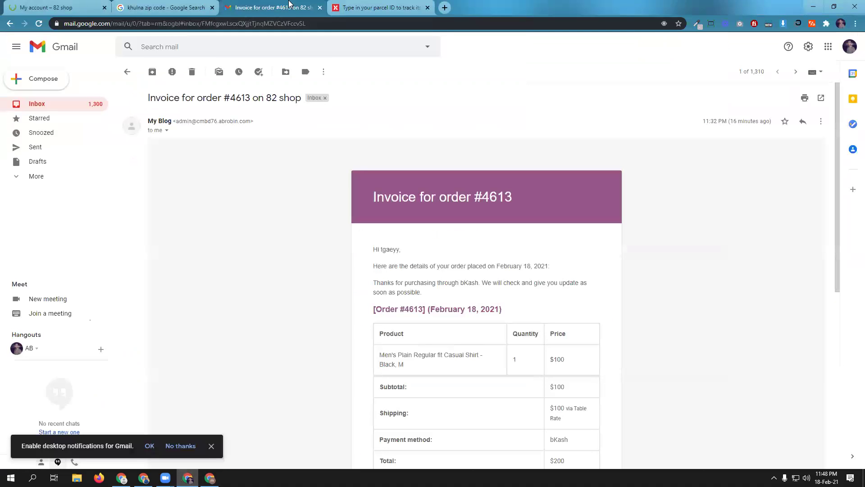
left_click(66, 109)
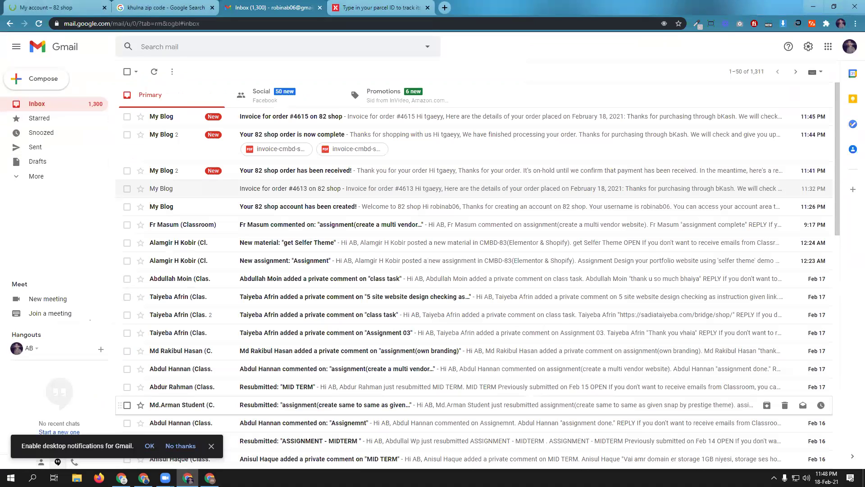
left_click(305, 118)
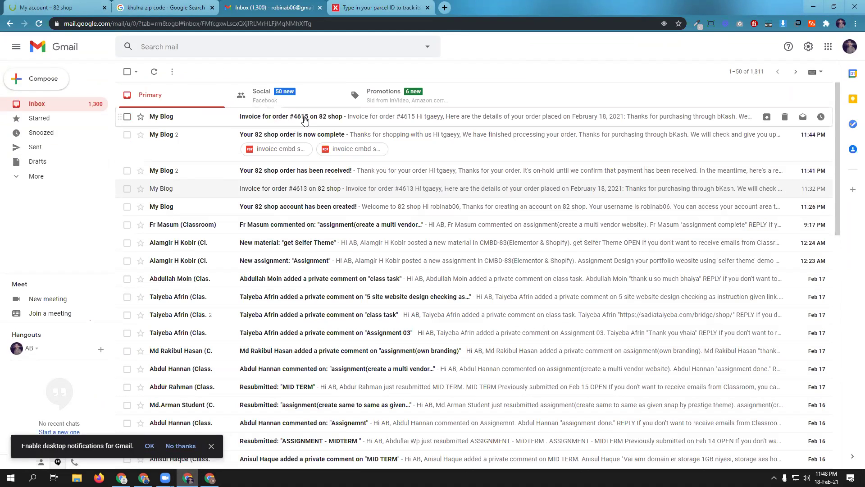
scroll(518, 277, "down", 6)
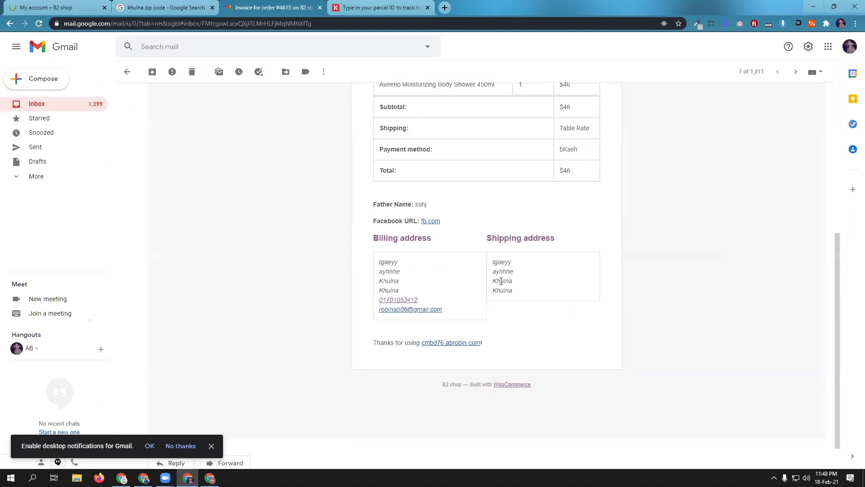
scroll(501, 281, "up", 7)
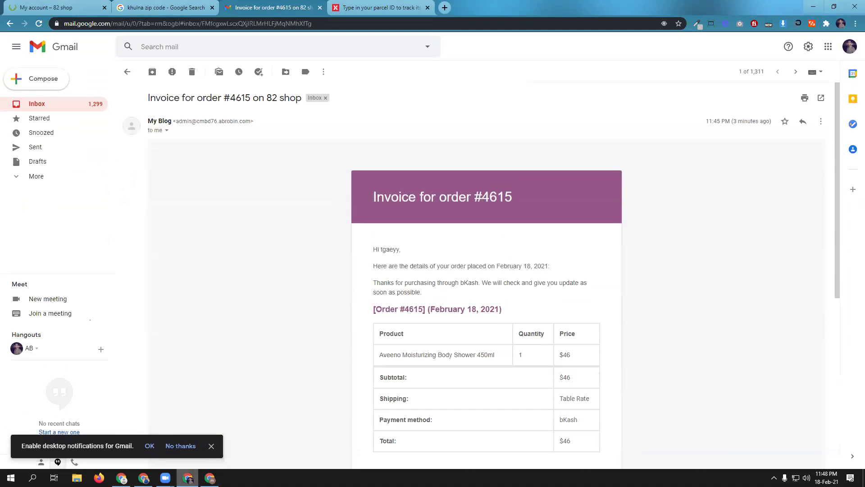
- Look over the WooCommerce content spreadsheet and WordPress dashboard tabs
left_click(143, 478)
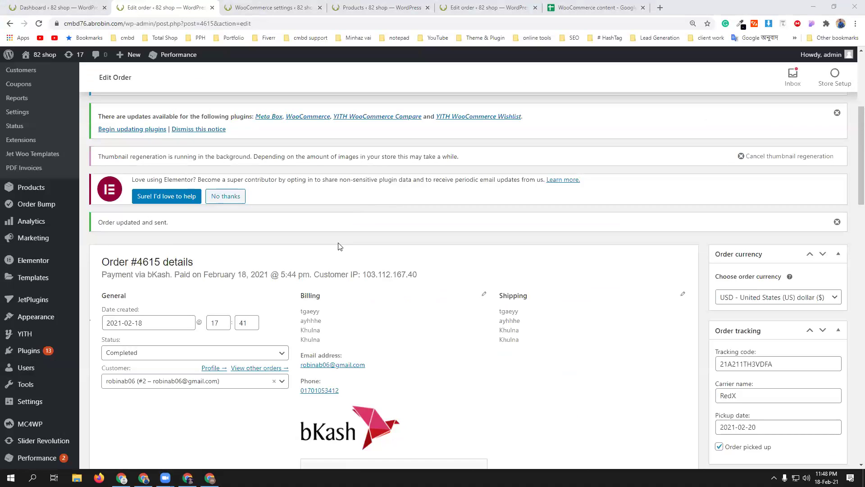
left_click(593, 8)
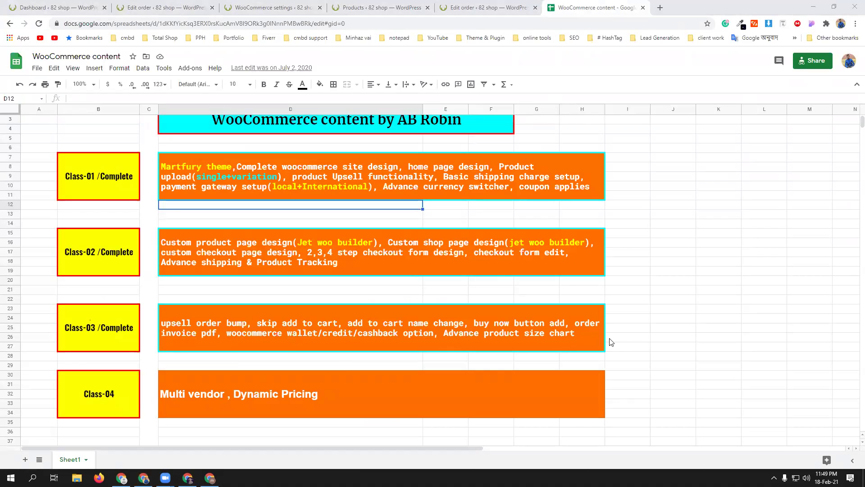
left_click(77, 6)
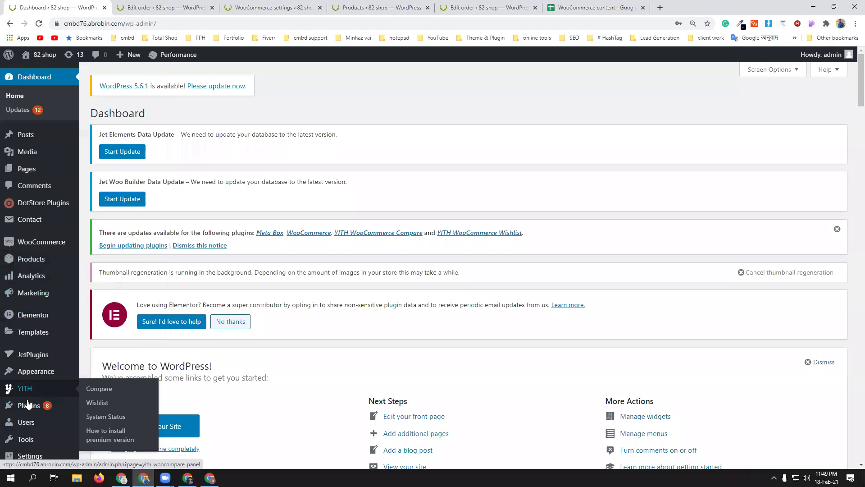
- Back in Gmail, read the order-complete email and return to the inbox
mouse_move(30, 408)
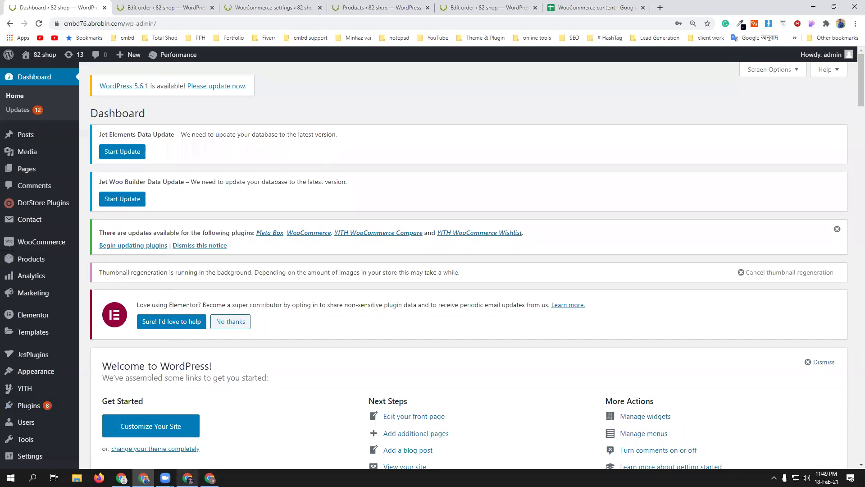
left_click(187, 439)
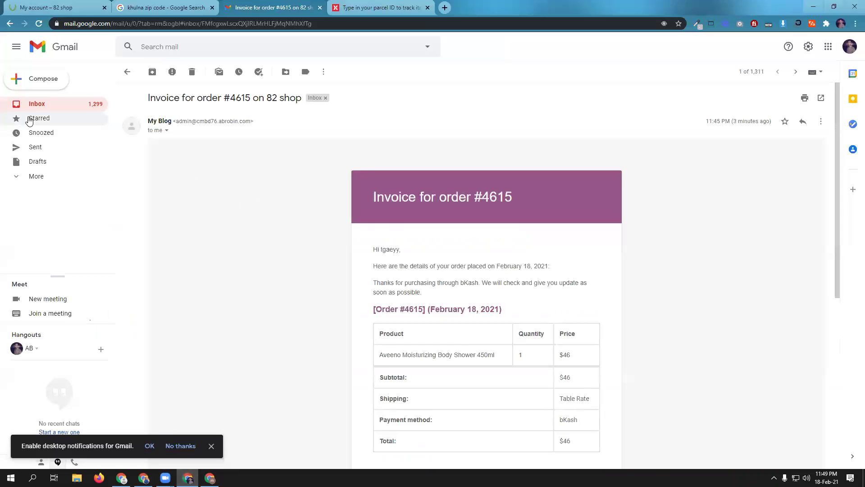
left_click(43, 47)
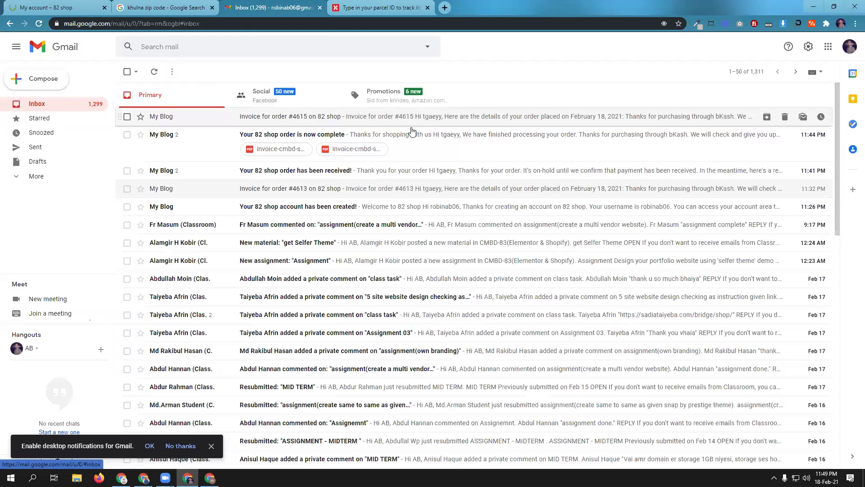
left_click(300, 139)
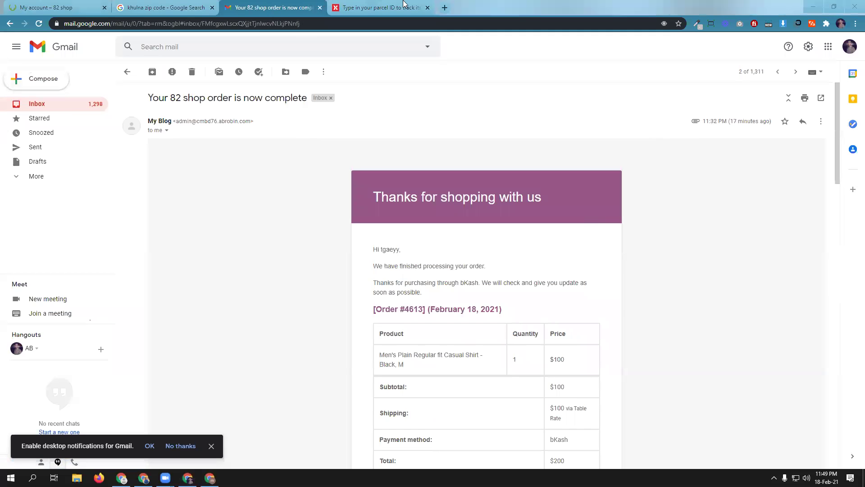
left_click(56, 103)
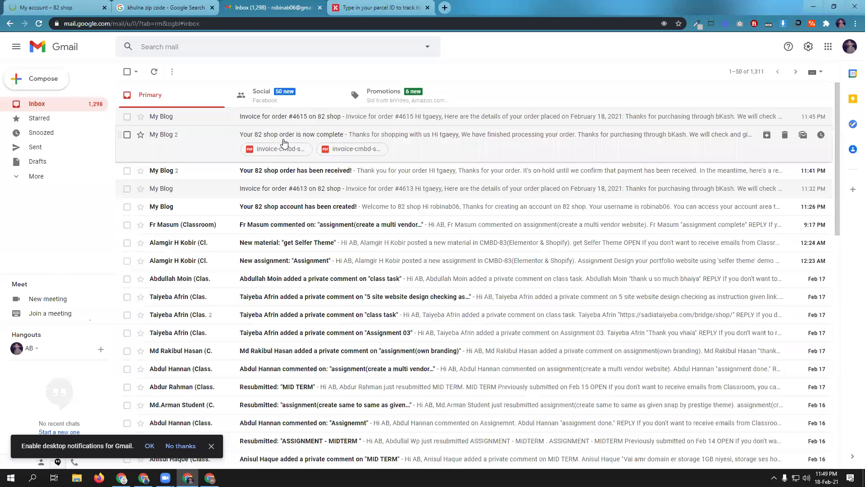
- Preview both invoice PDF attachments, including invoice-cmbd-shop2.pdf
left_click(360, 153)
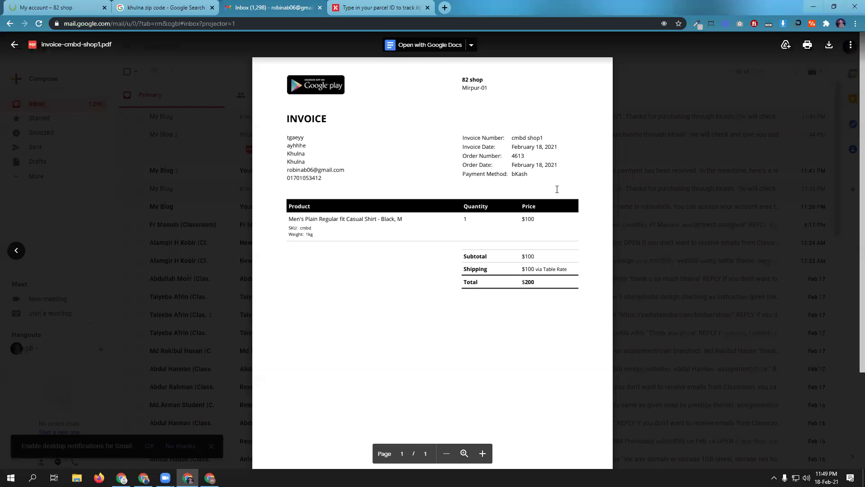
scroll(363, 230, "down", 3)
scroll(375, 246, "up", 3)
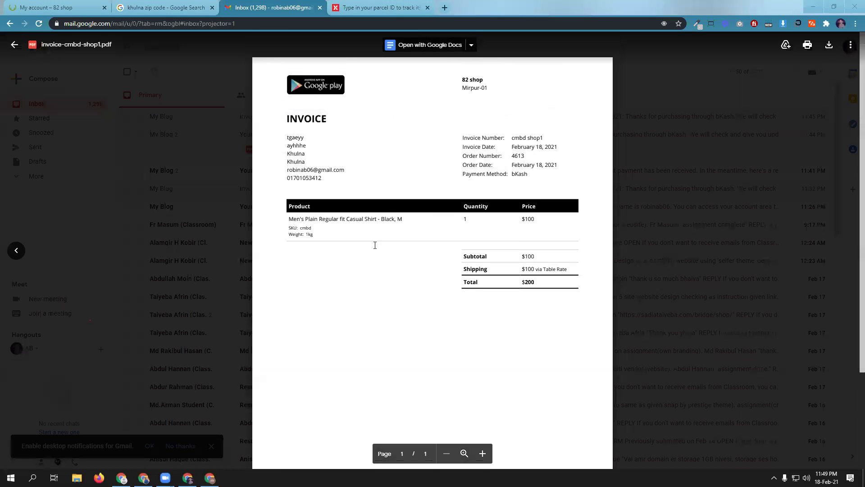
left_click(16, 45)
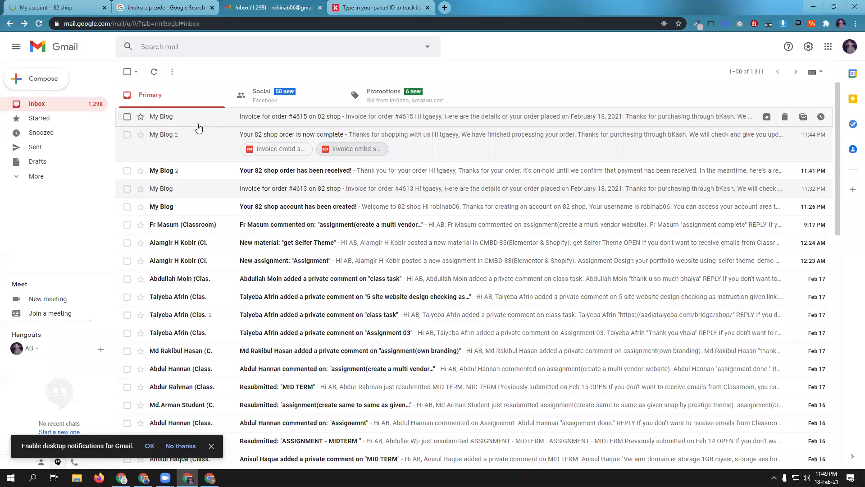
left_click(253, 149)
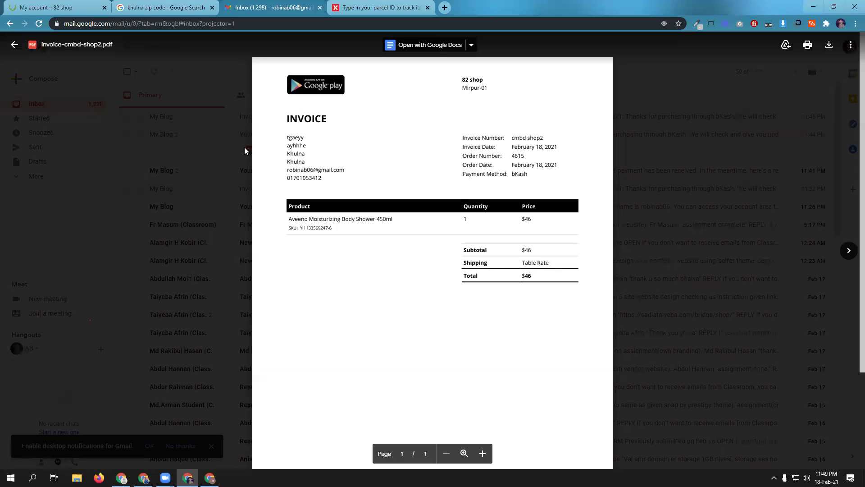
scroll(454, 234, "down", 3)
scroll(454, 234, "up", 3)
left_click(14, 44)
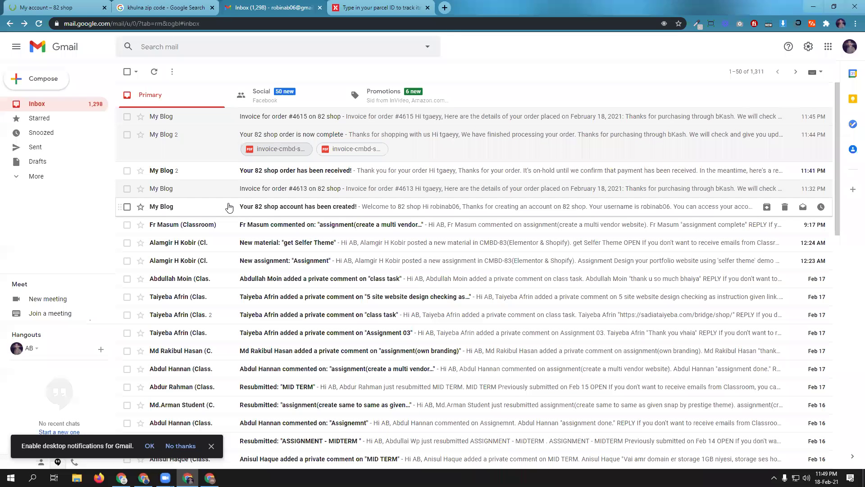
- Read through the order #4615 completion email, dismiss the notifications prompt, and go to WordPress
left_click(335, 135)
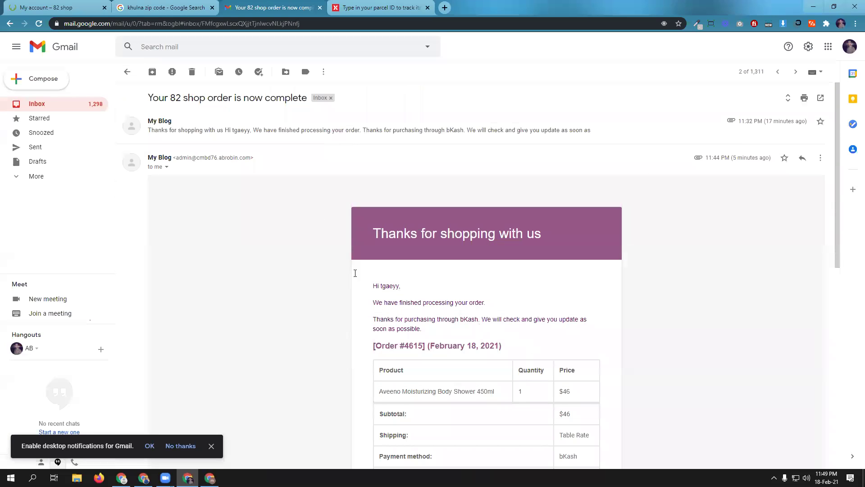
scroll(302, 189, "down", 6)
scroll(303, 191, "down", 3)
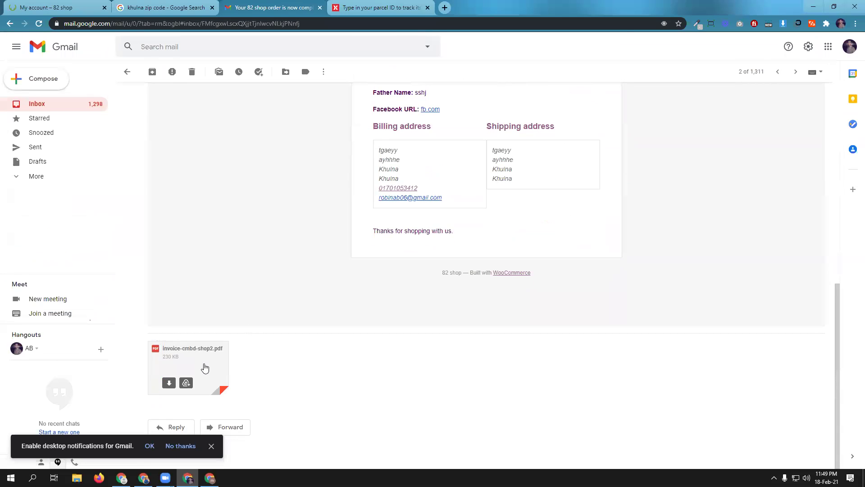
left_click(211, 445)
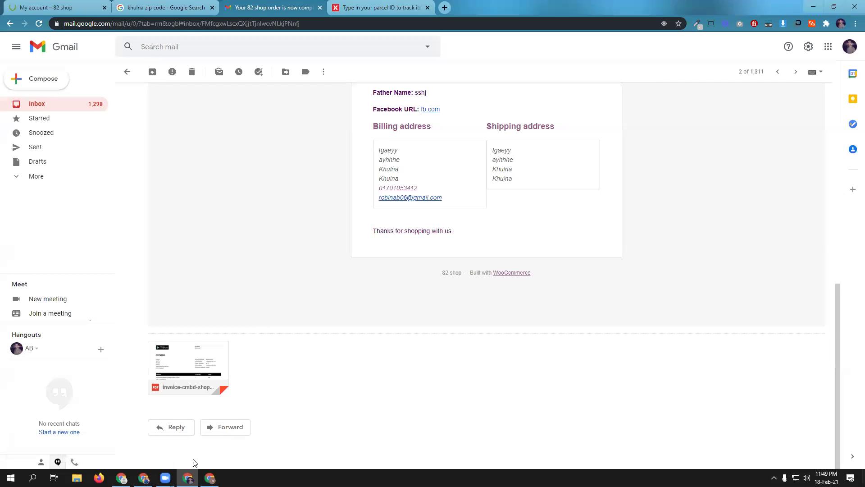
left_click(143, 478)
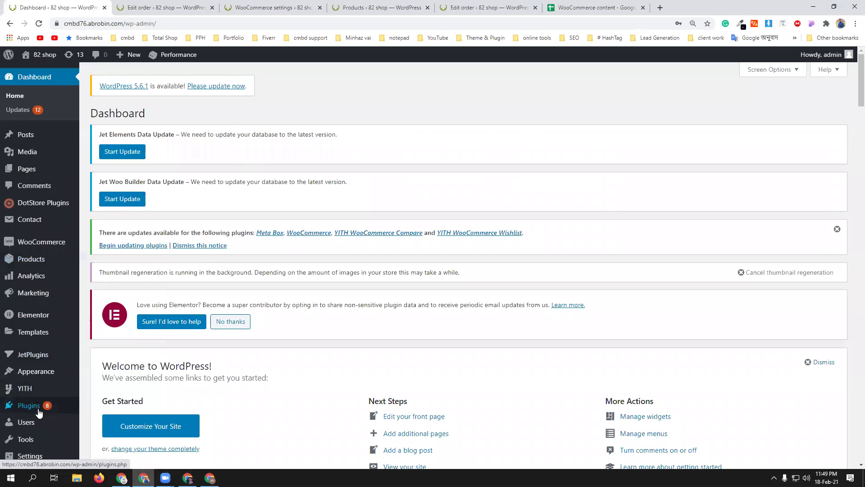
- Go to Plugins > Add New and reset the browser zoom to 100%
scroll(27, 401, "down", 3)
mouse_move(26, 334)
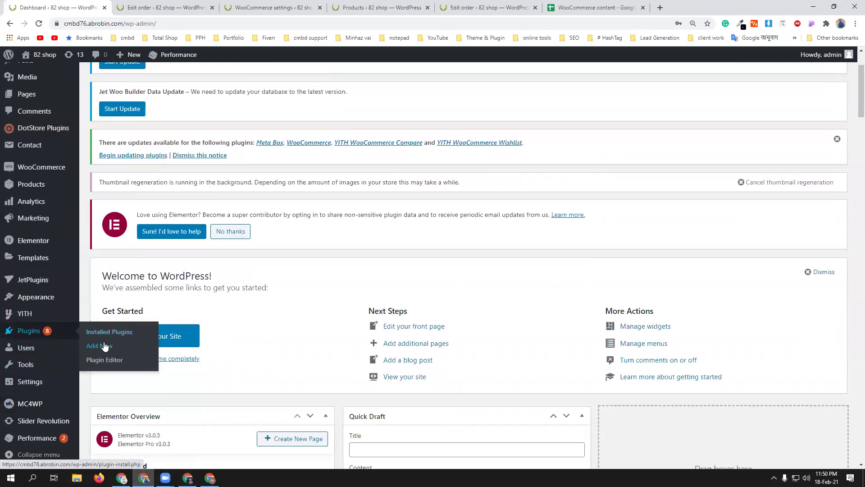
left_click(99, 346)
left_click(853, 27)
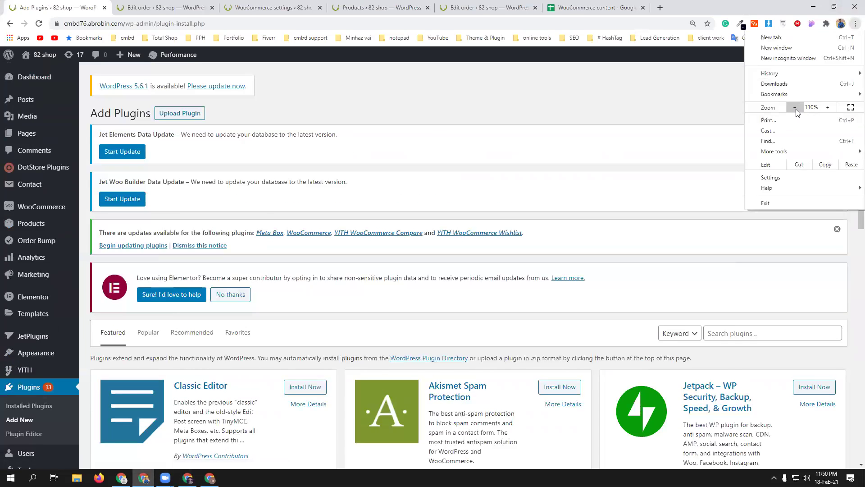
left_click(794, 107)
- Upload woo-wallet.1.3.15.zip, install it, and activate the TeraWallet plugin
left_click(168, 106)
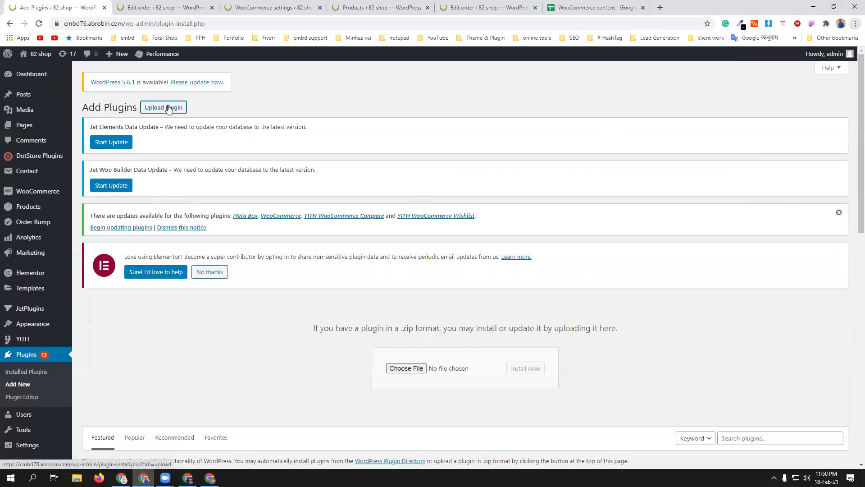
left_click(407, 368)
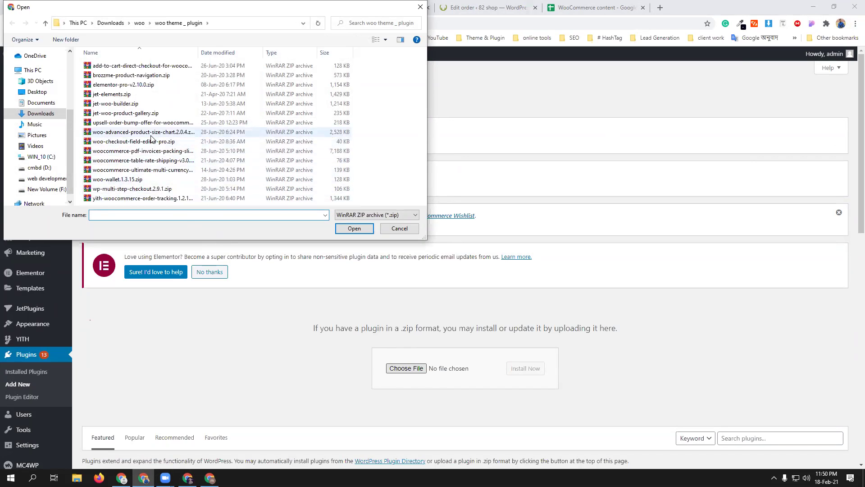
left_click(129, 180)
left_click(341, 229)
left_click(533, 368)
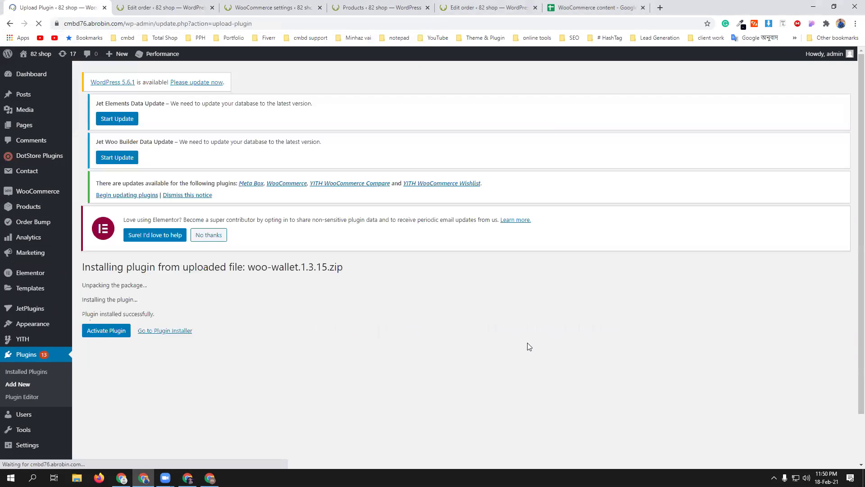
left_click(100, 364)
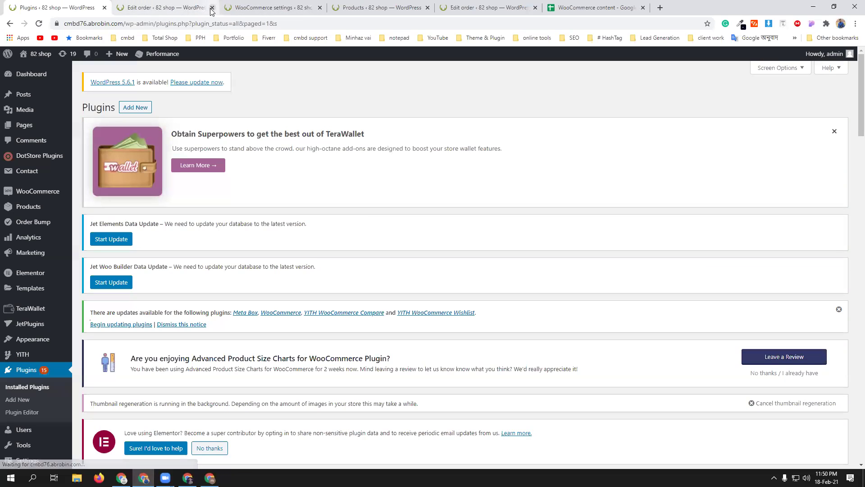
- Close the two Edit order tabs, the WooCommerce settings tab and the Products tab
left_click(212, 8)
left_click(212, 9)
left_click(212, 8)
left_click(212, 8)
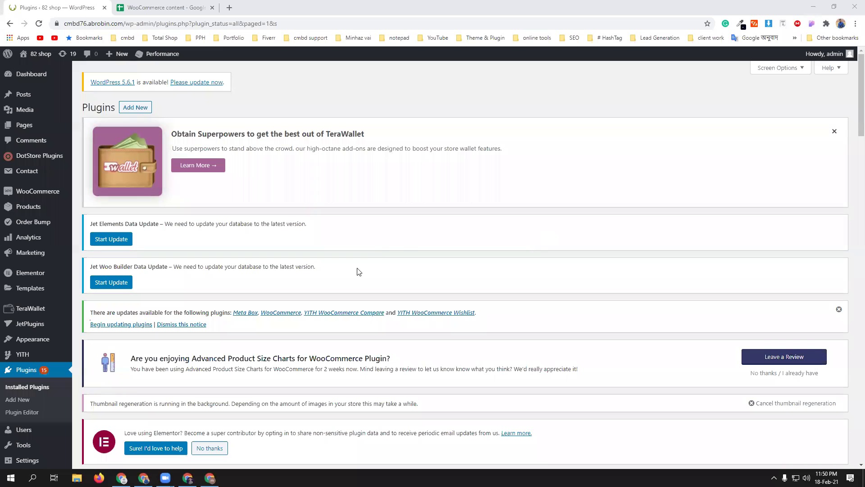
- Scroll the Installed Plugins list down to the active TeraWallet 1.3.15 entry
scroll(377, 250, "down", 4)
scroll(378, 246, "down", 6)
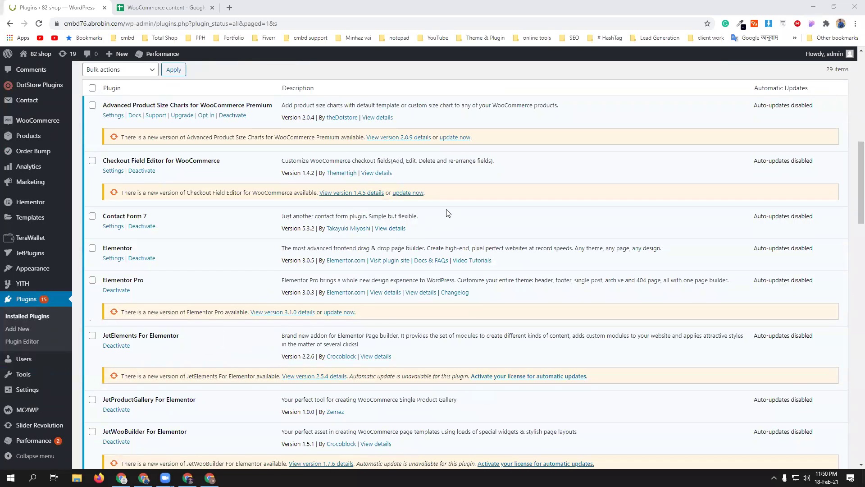
scroll(448, 214, "down", 7)
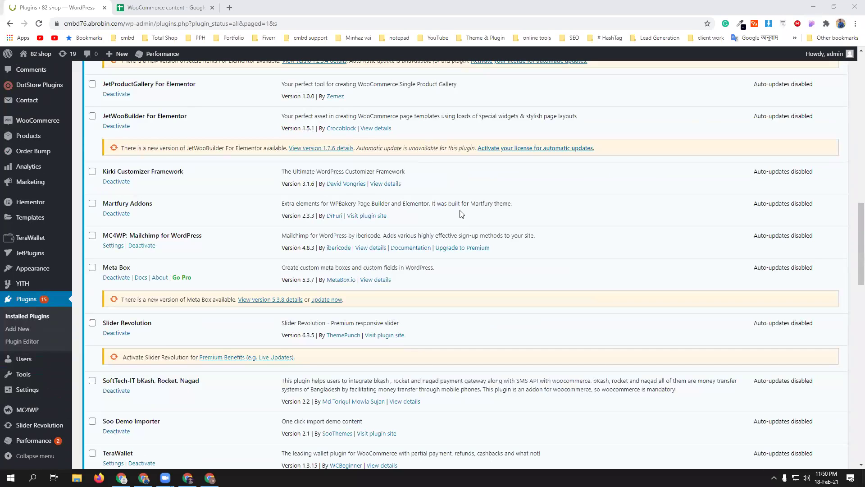
left_click(474, 205)
left_click_drag(474, 205, 513, 208)
left_click(513, 207)
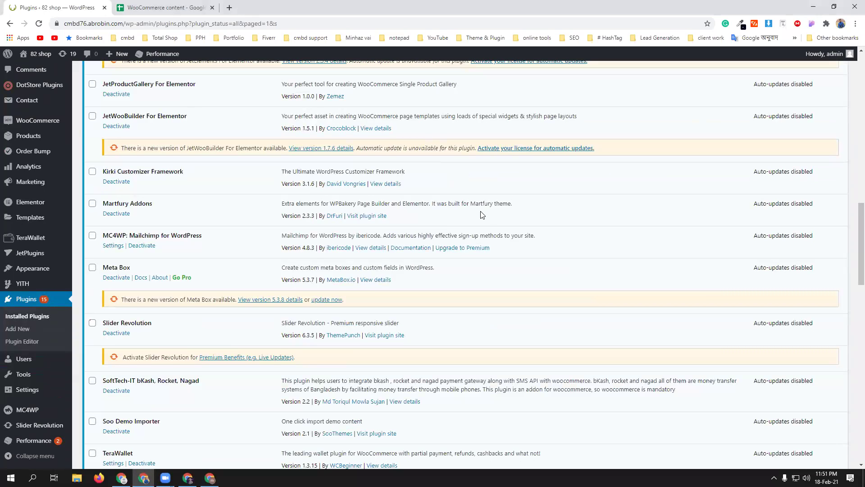
scroll(482, 214, "down", 3)
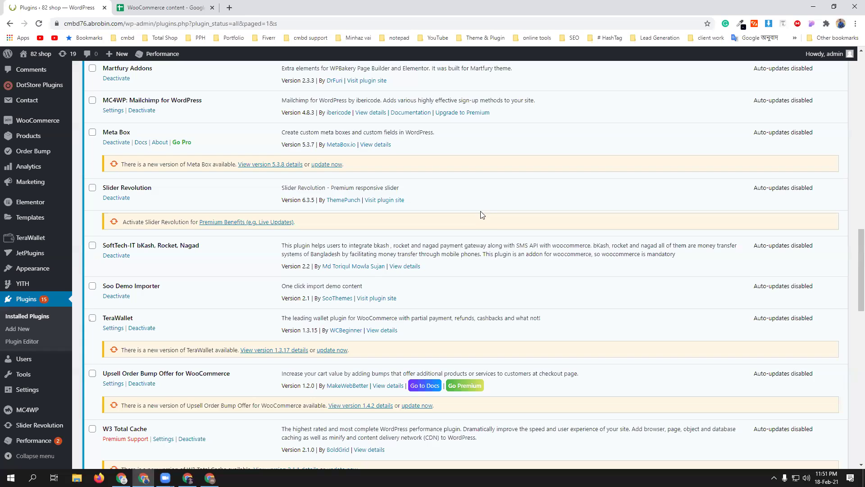
scroll(481, 215, "down", 2)
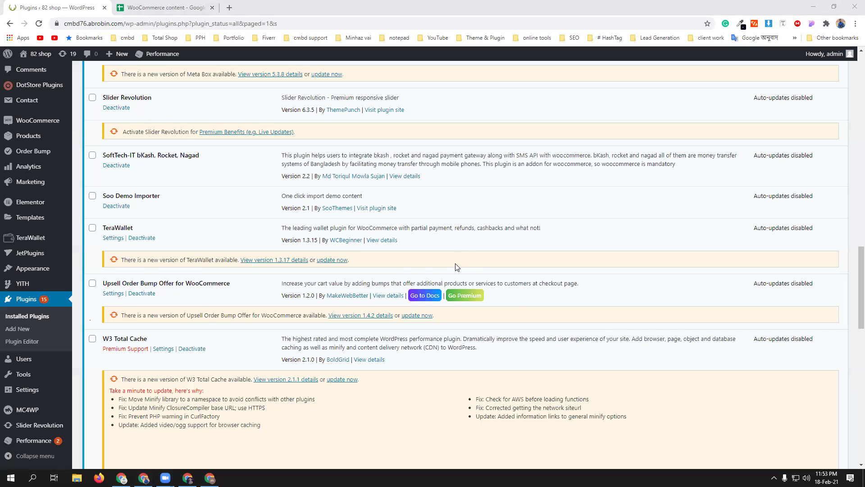
- Enter 100 as the Minimum Topup Amount in TeraWallet's General settings
left_click(110, 240)
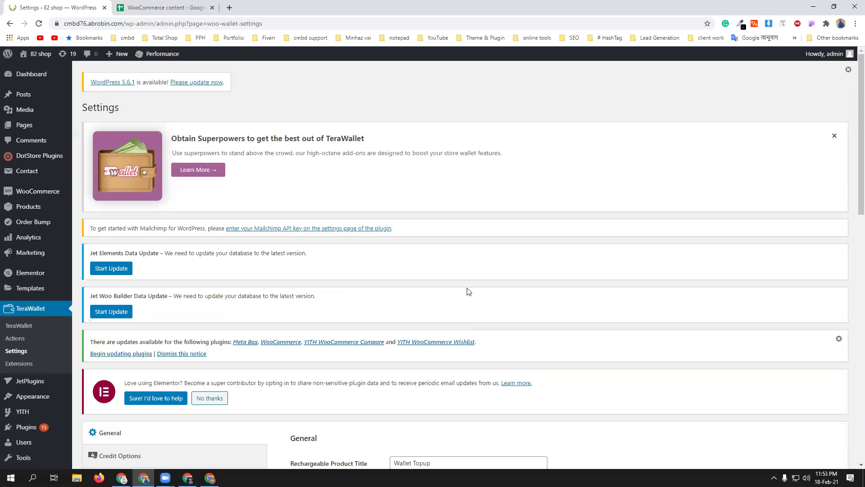
scroll(469, 290, "down", 3)
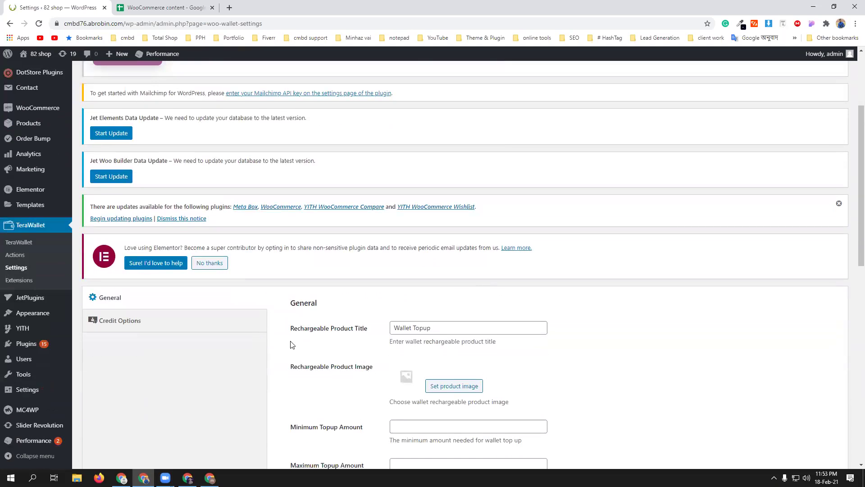
scroll(292, 345, "down", 1)
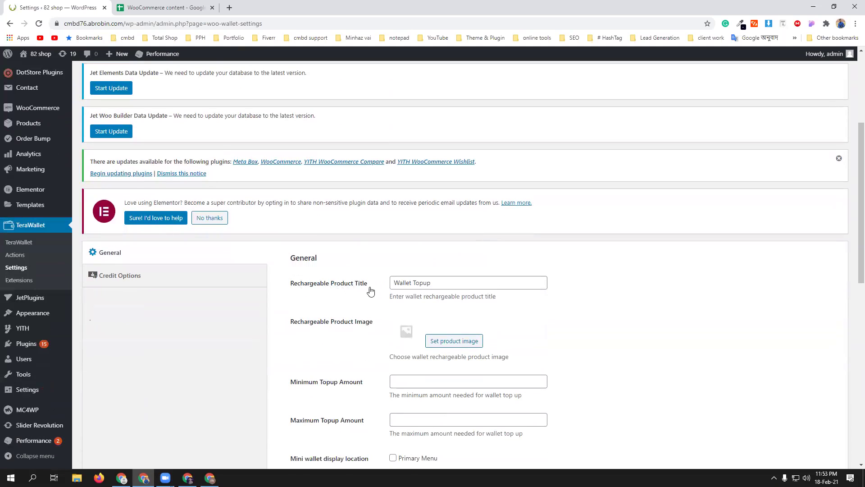
scroll(400, 287, "down", 1)
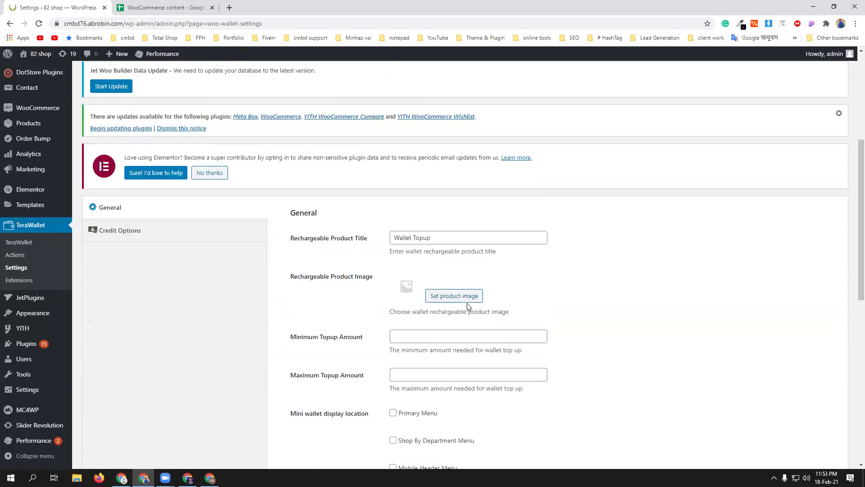
scroll(586, 347, "down", 2)
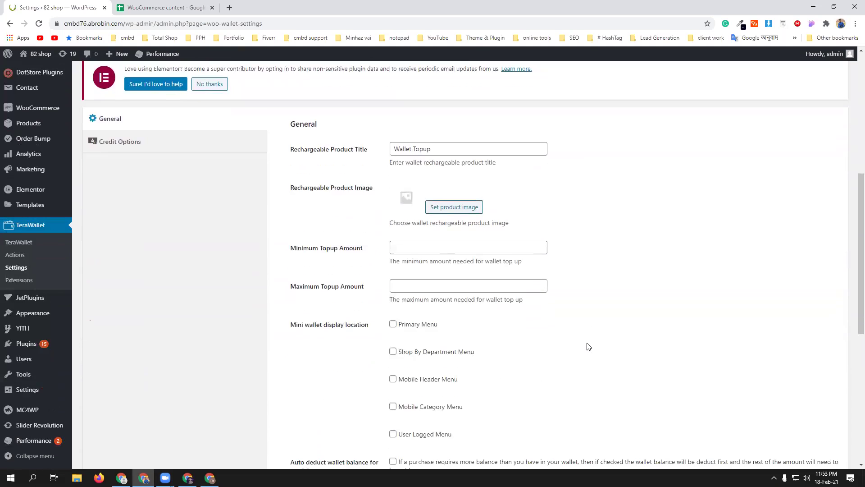
left_click(436, 249)
type("100")
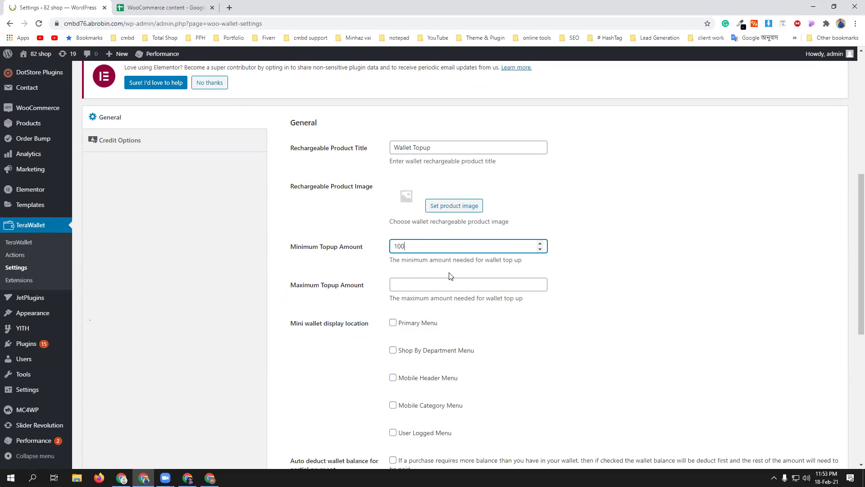
scroll(297, 350, "down", 1)
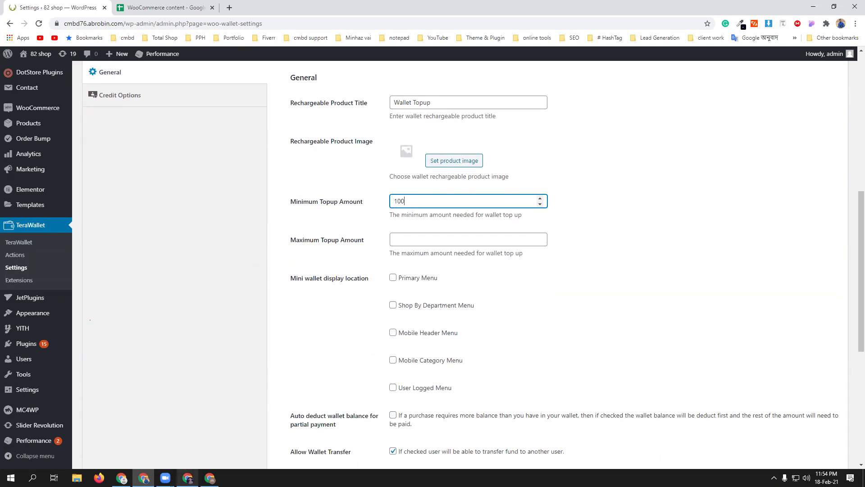
mouse_move(187, 478)
- Load the 82 shop homepage from the order 4615 page, then return to TeraWallet settings
left_click(187, 478)
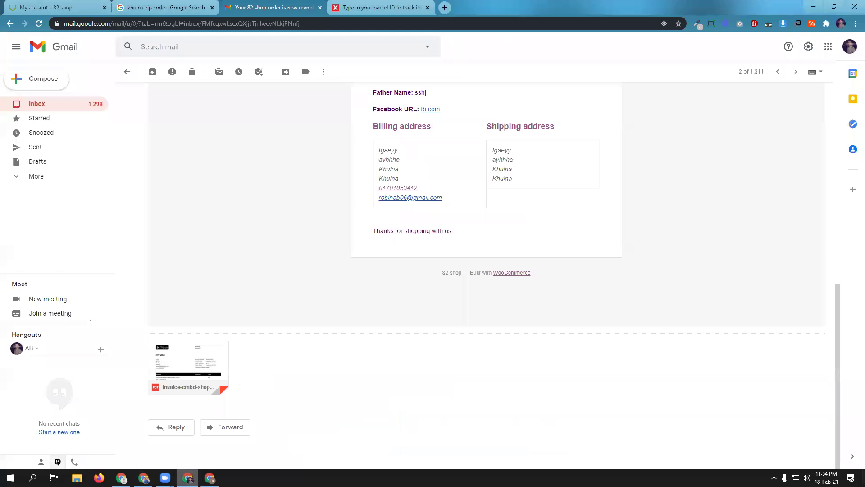
left_click(46, 7)
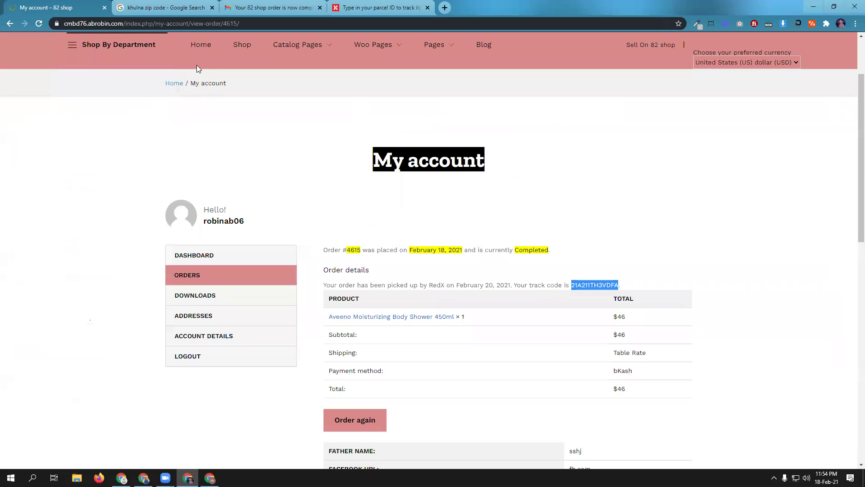
scroll(197, 65, "up", 2)
left_click(86, 92)
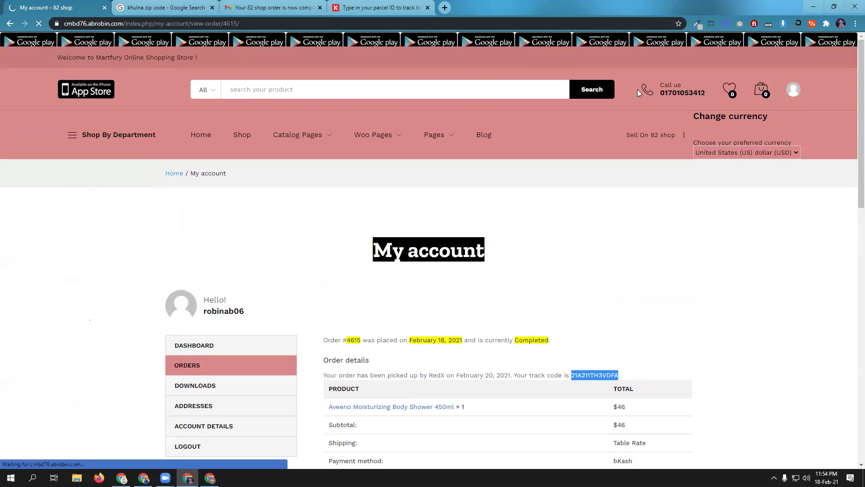
left_click(638, 90)
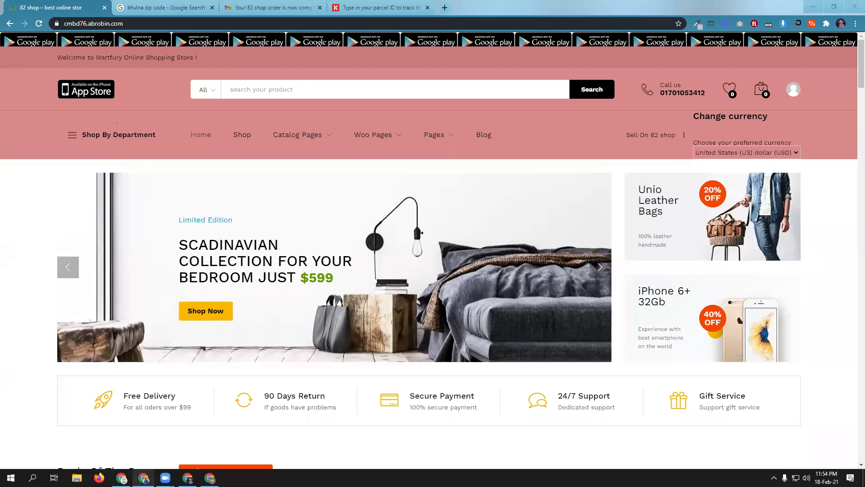
left_click(144, 477)
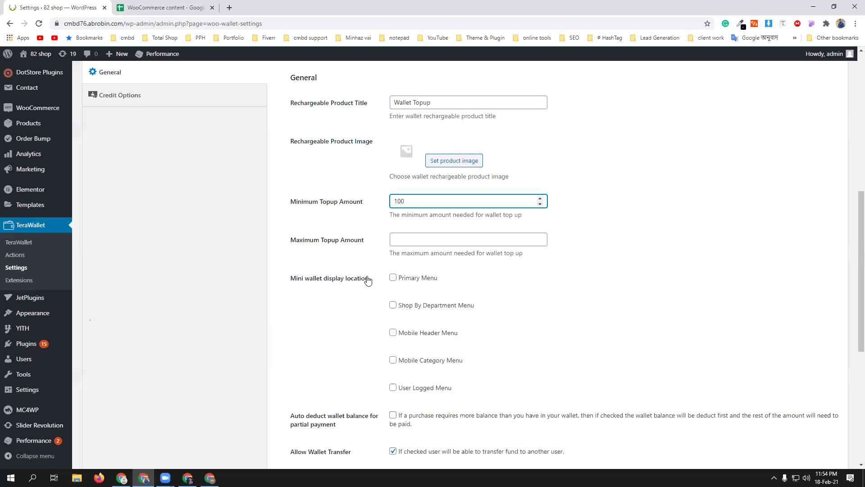
- Tick Primary Menu as the mini wallet display location
left_click(392, 278)
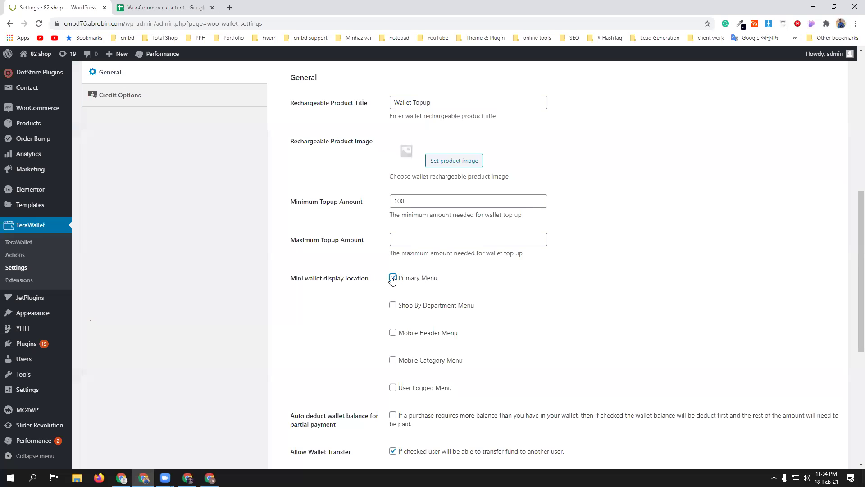
scroll(537, 333, "down", 3)
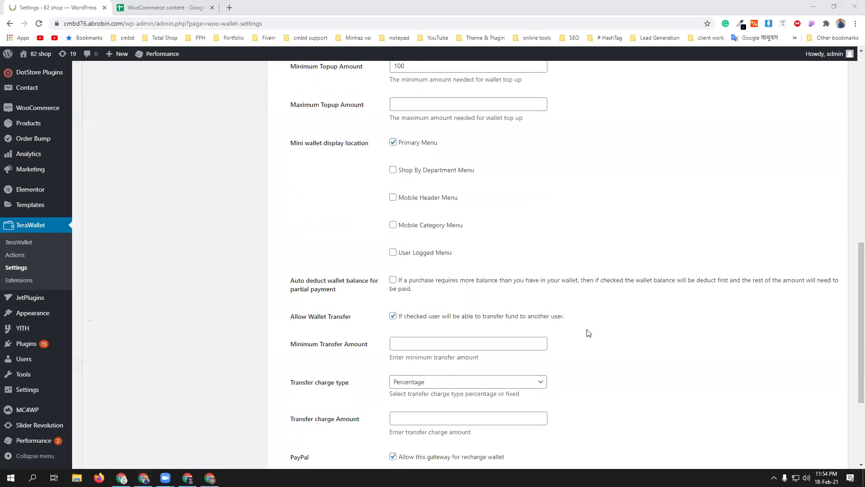
scroll(605, 345, "down", 1)
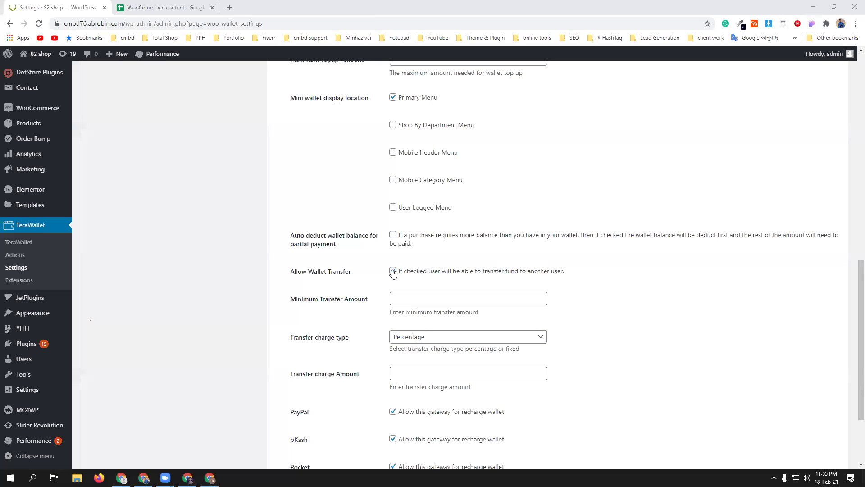
- Allow wallet transfers with a 200 minimum and a 20 percent transfer charge
left_click(393, 272)
left_click(417, 299)
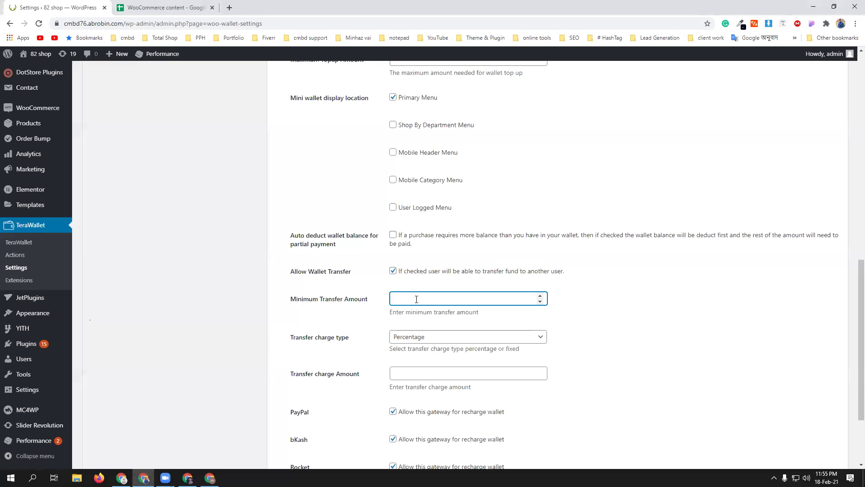
type("200")
left_click(413, 342)
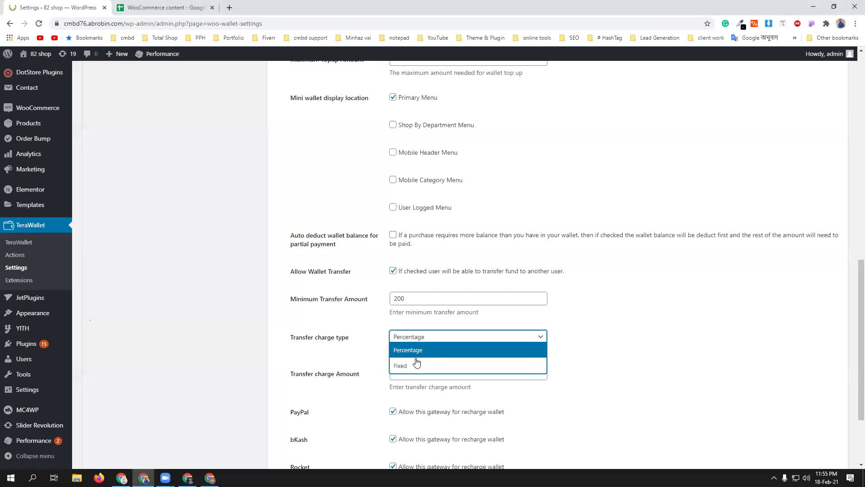
left_click(364, 362)
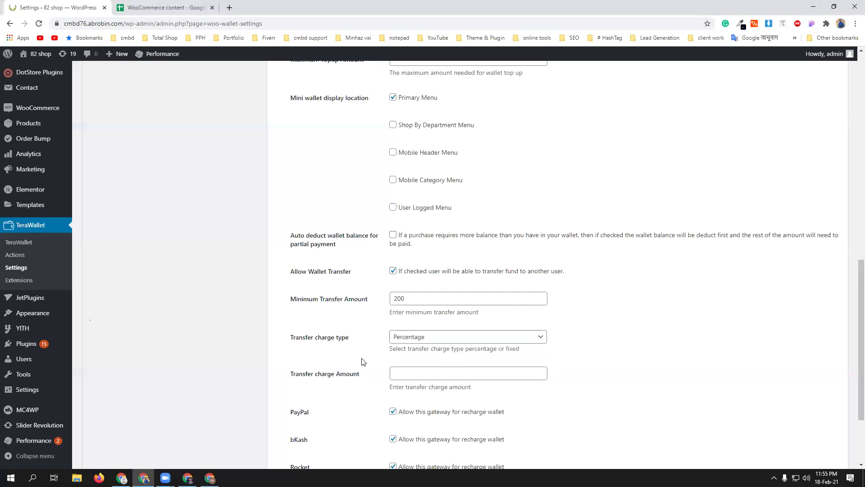
left_click(439, 375)
type("20")
left_click(314, 350)
- Keep the recharge gateway allowed, save the settings, and bring up Credit Options
scroll(313, 349, "down", 3)
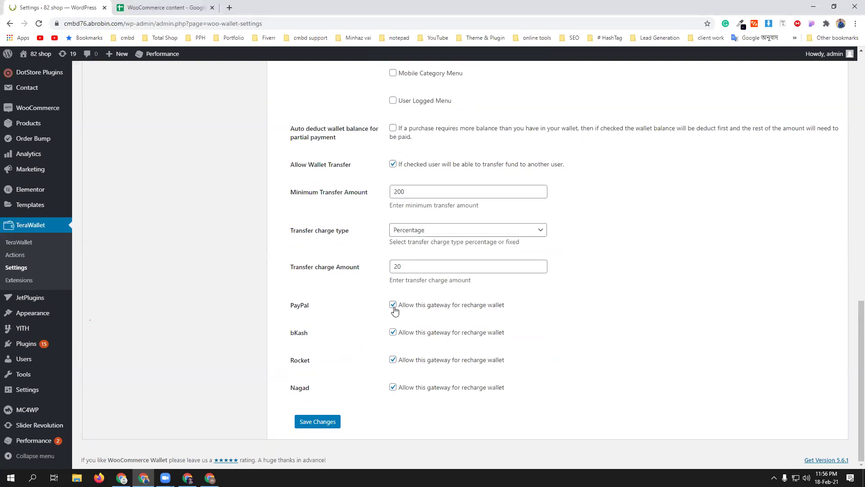
left_click(393, 332)
left_click(325, 425)
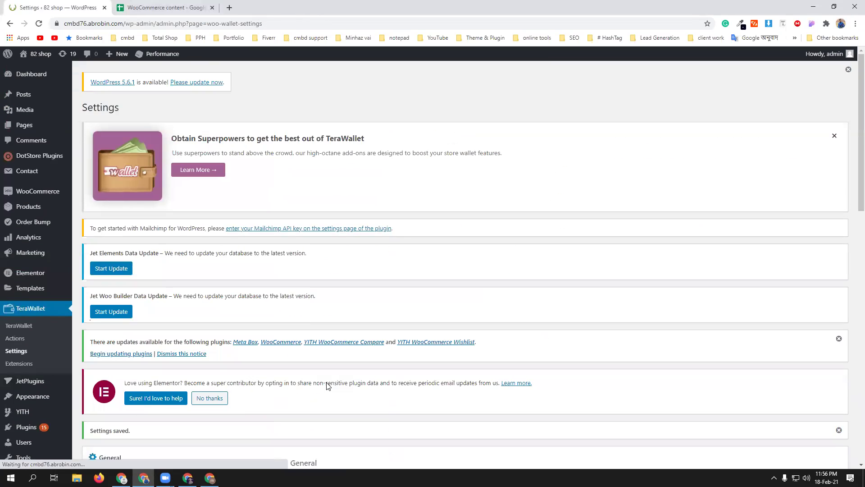
scroll(326, 385, "down", 5)
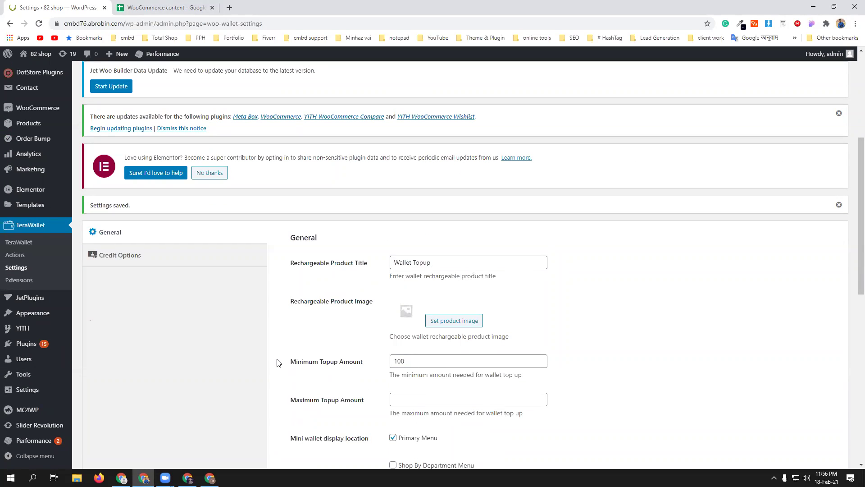
scroll(276, 363, "down", 7)
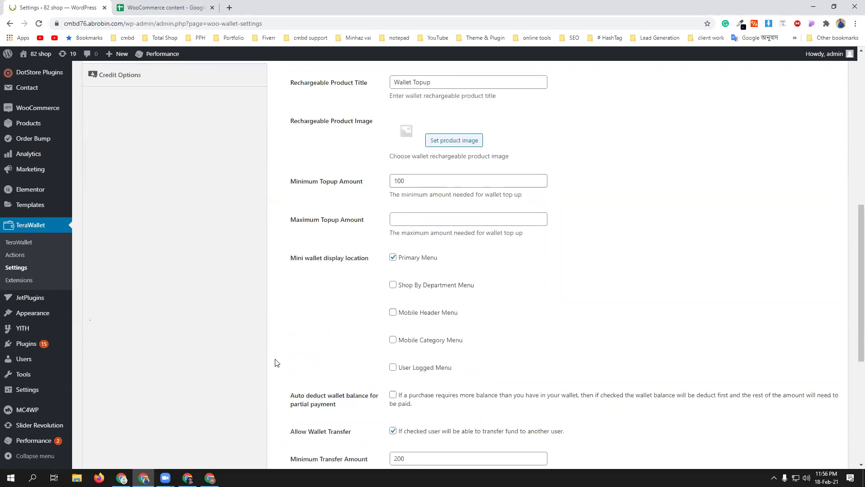
scroll(180, 305, "up", 4)
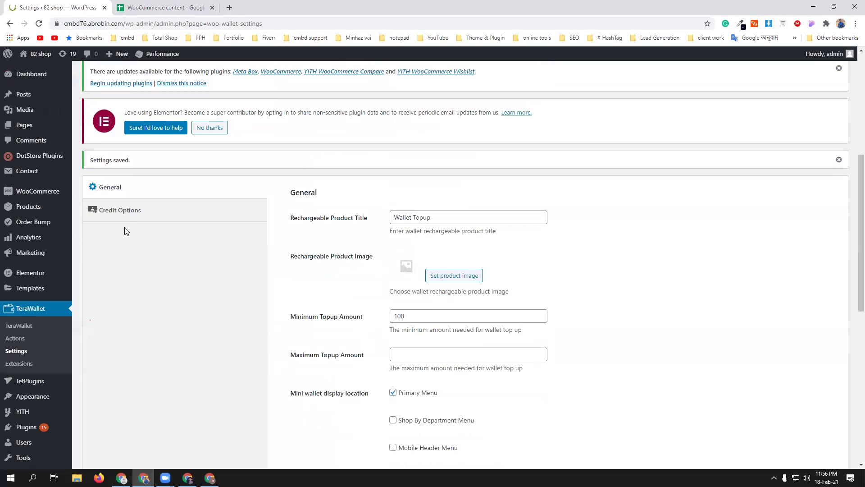
left_click(122, 210)
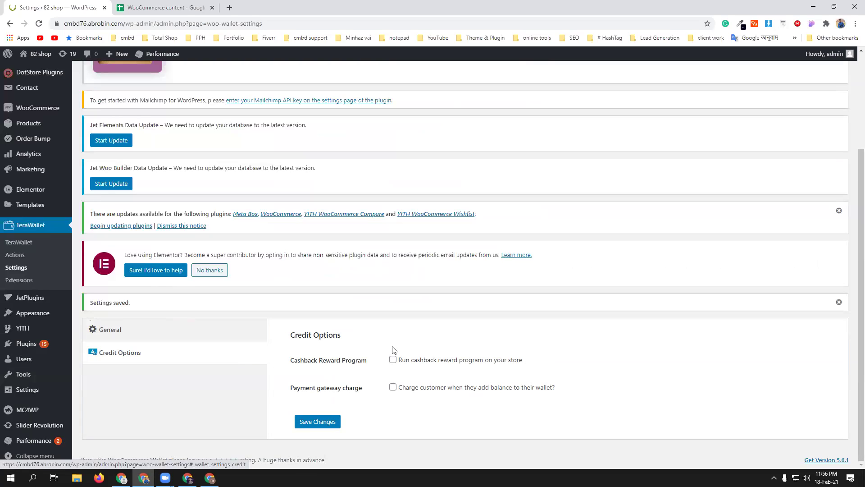
- Open TeraWallet's main page listing both users with $0 wallet balances
left_click(19, 243)
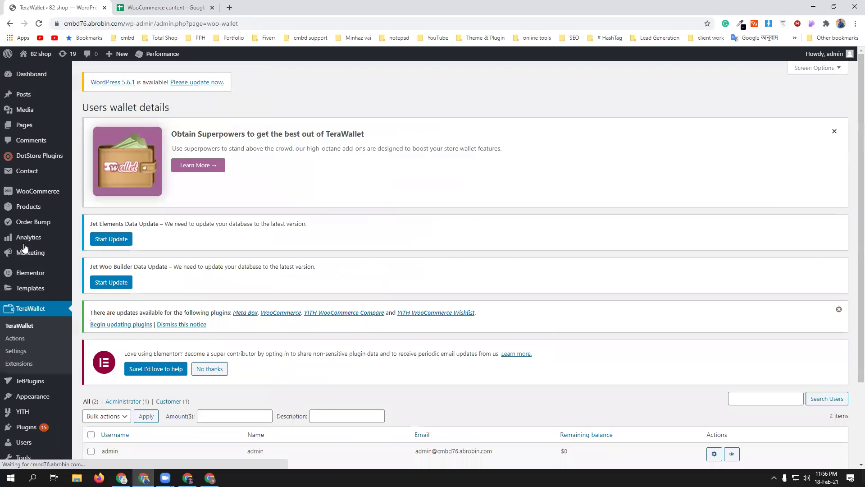
scroll(367, 333, "down", 3)
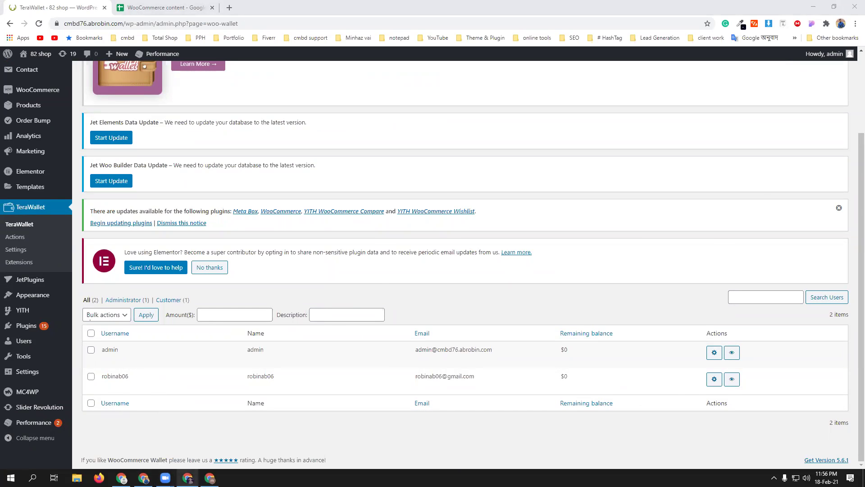
left_click(187, 478)
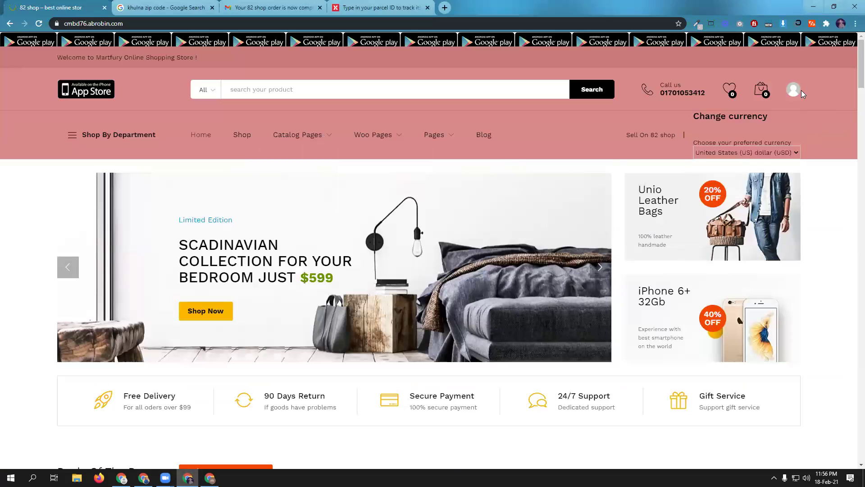
mouse_move(796, 93)
left_click(143, 478)
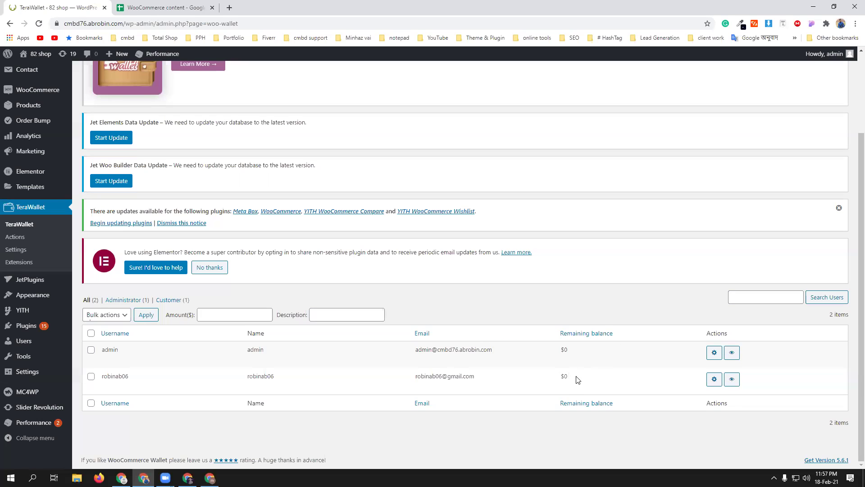
- Credit the customer's wallet with 500 described as 'gift', then switch to the storefront
left_click(714, 381)
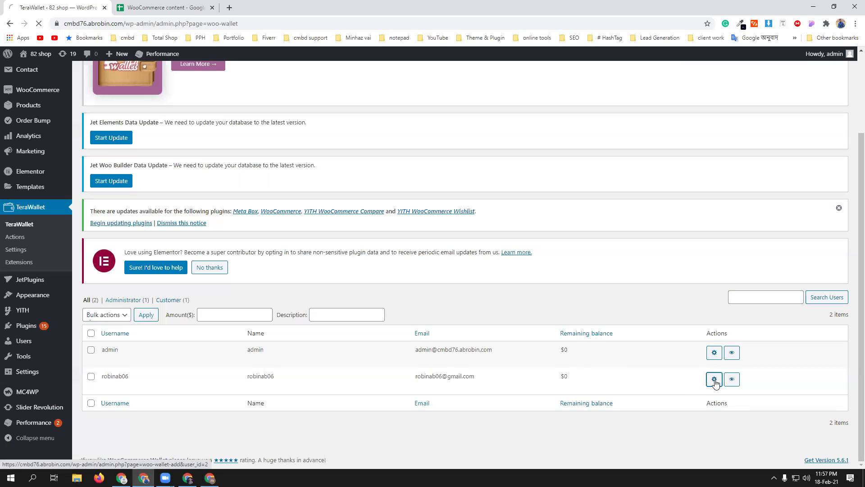
scroll(300, 335, "down", 3)
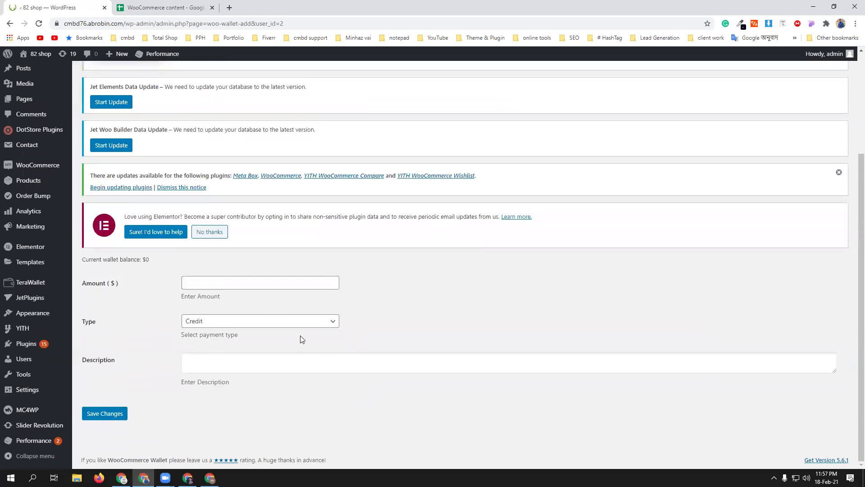
left_click(258, 288)
type("500")
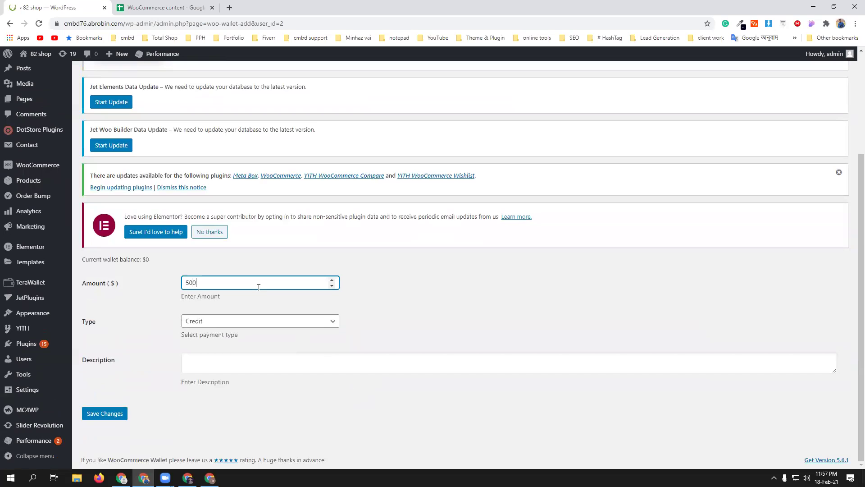
left_click(220, 360)
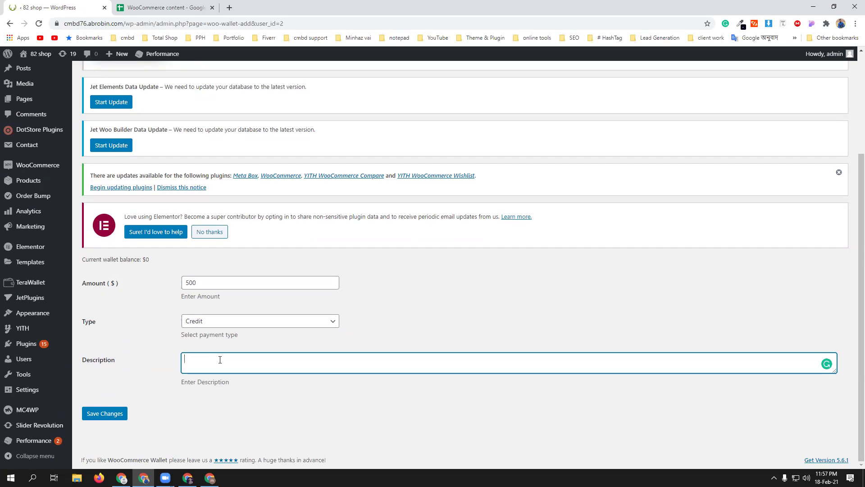
type("gift")
left_click(129, 414)
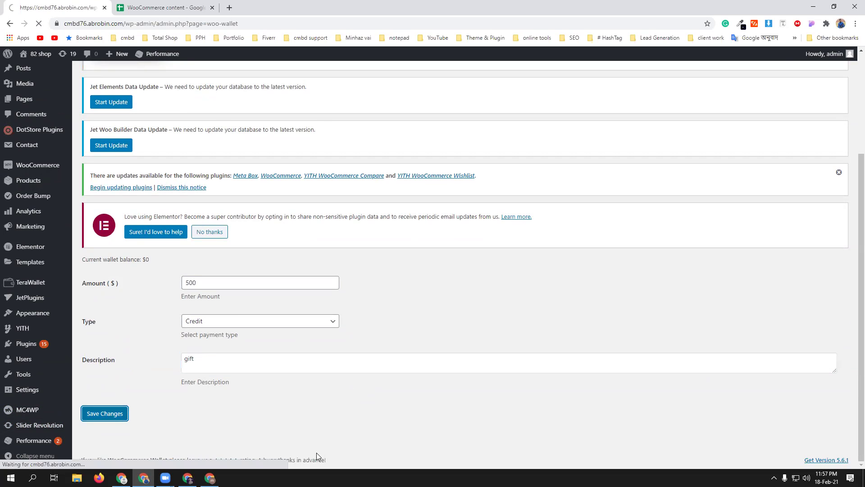
scroll(423, 391, "down", 2)
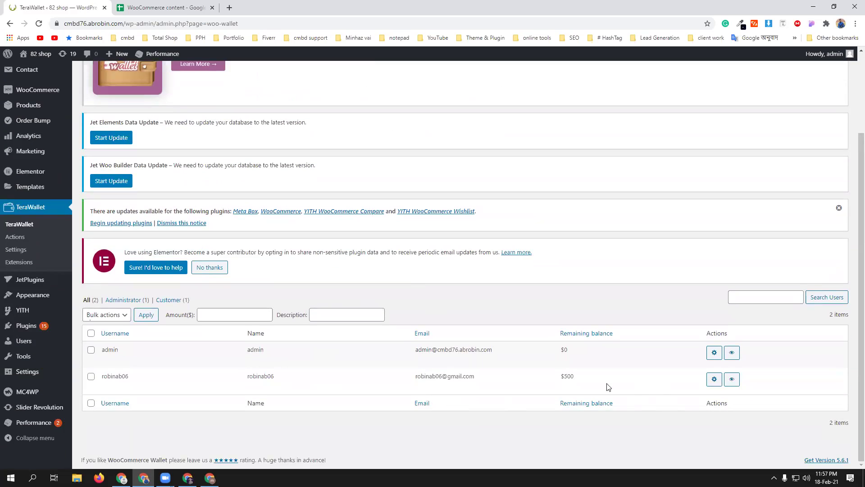
left_click(187, 477)
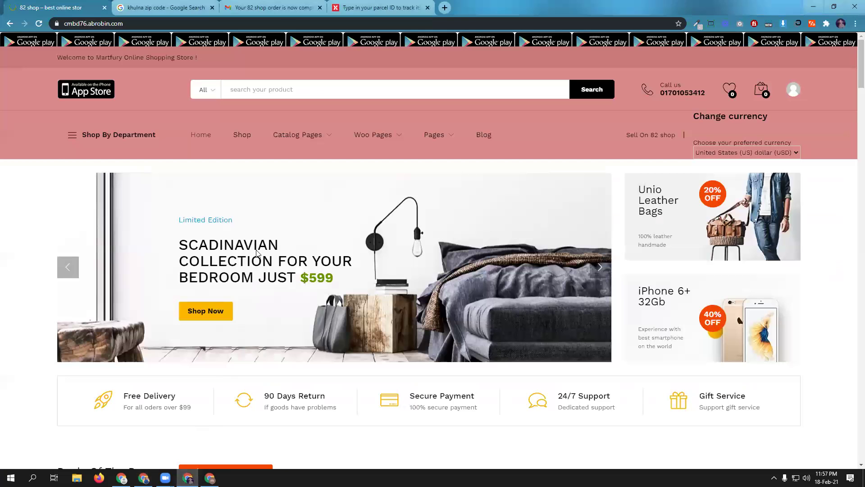
- Reload the storefront, check the $500 balance on My Wallet, then return to admin
left_click(38, 24)
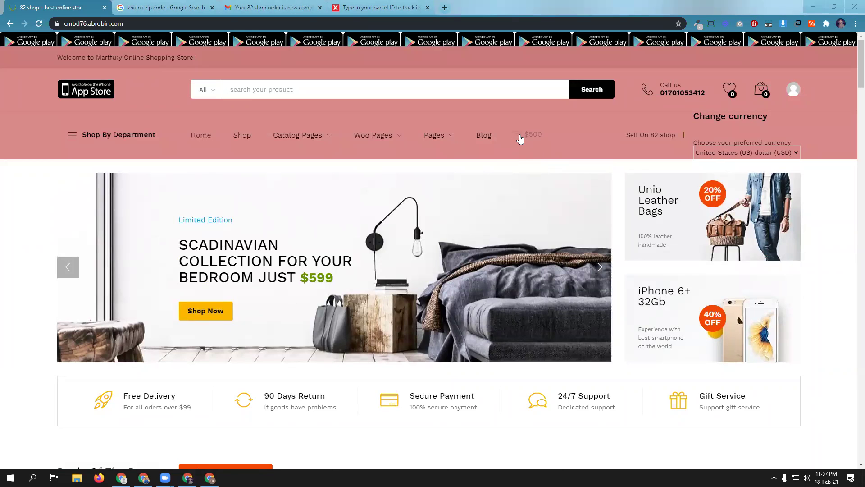
mouse_move(791, 90)
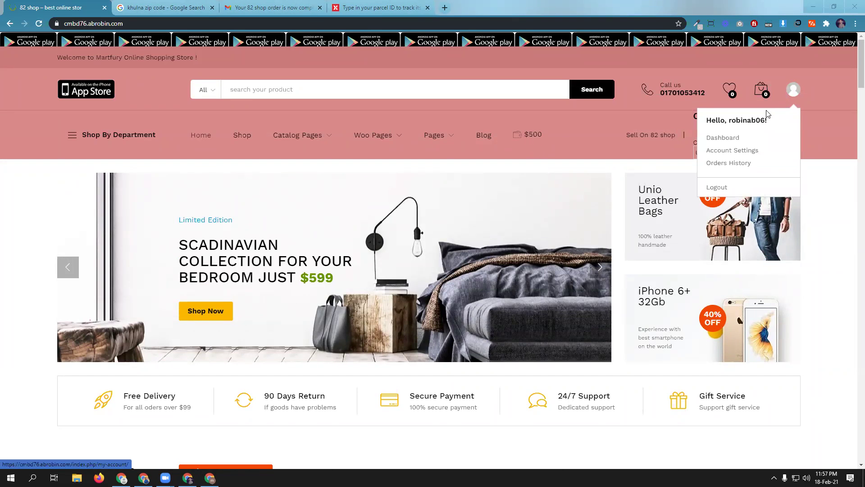
left_click(720, 139)
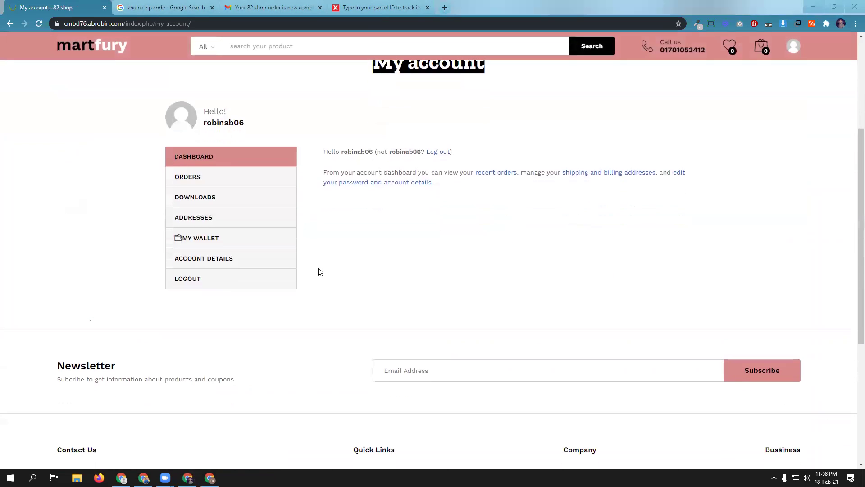
left_click(192, 241)
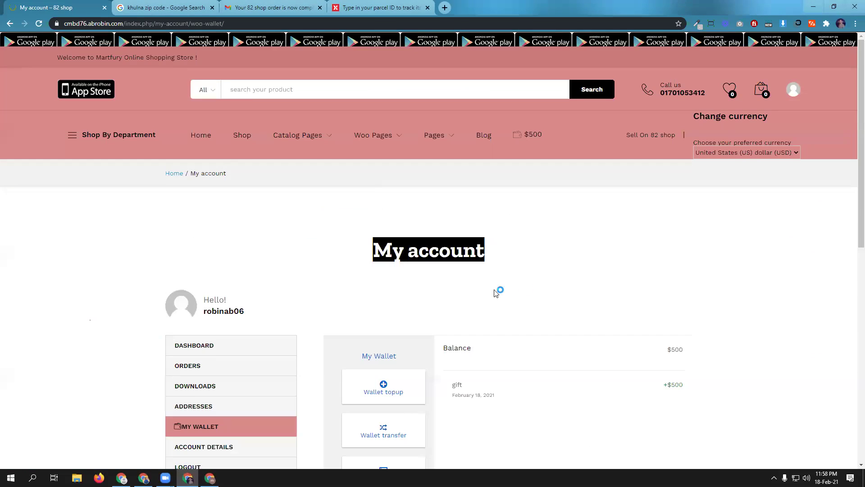
scroll(527, 292, "down", 2)
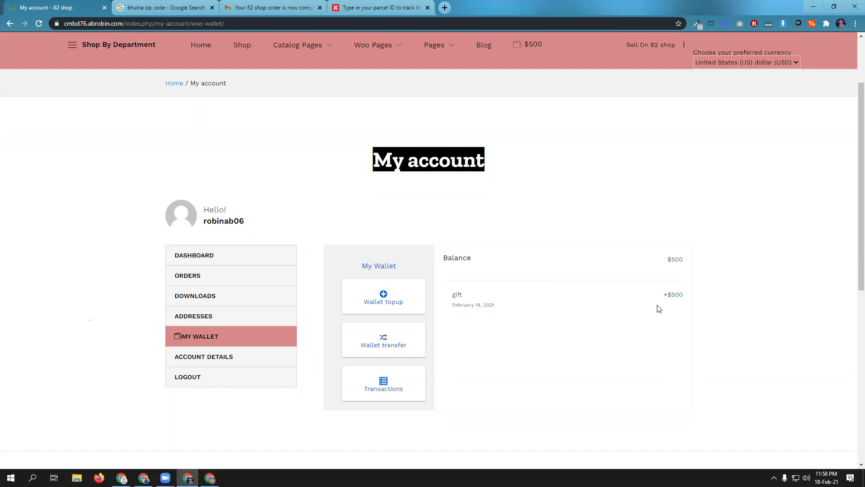
left_click(143, 477)
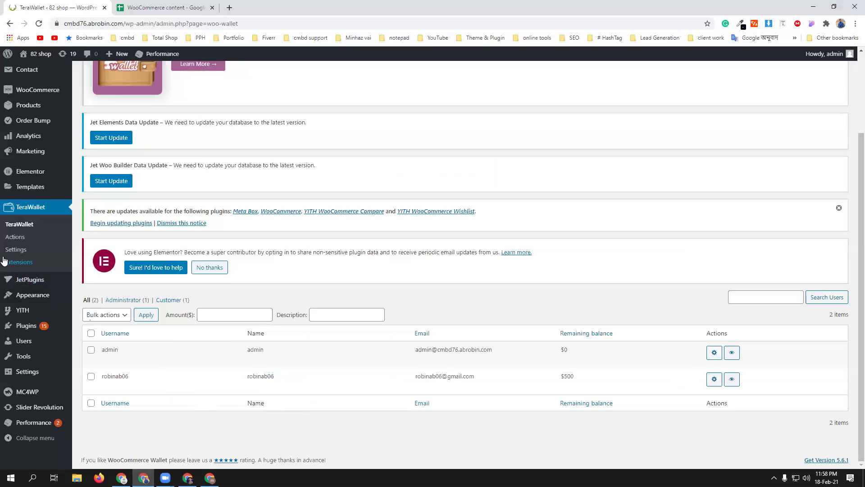
- Enable a 20 wallet credit for New user registration and save it
left_click(6, 240)
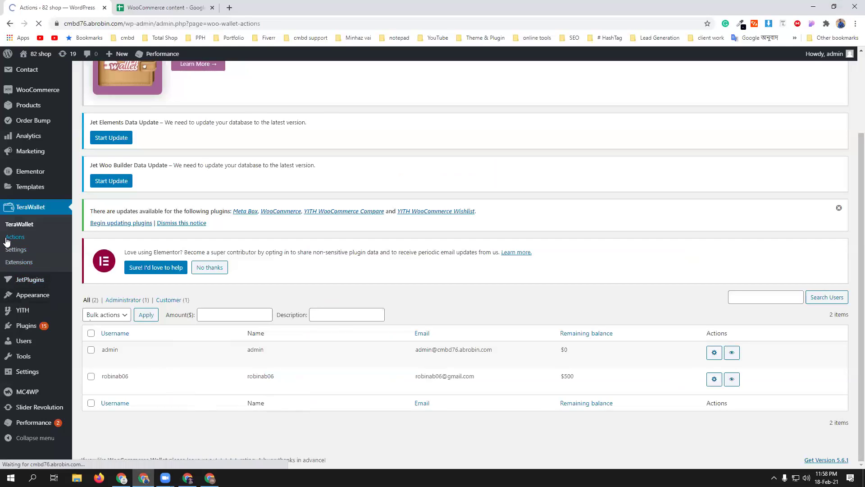
scroll(434, 326, "down", 3)
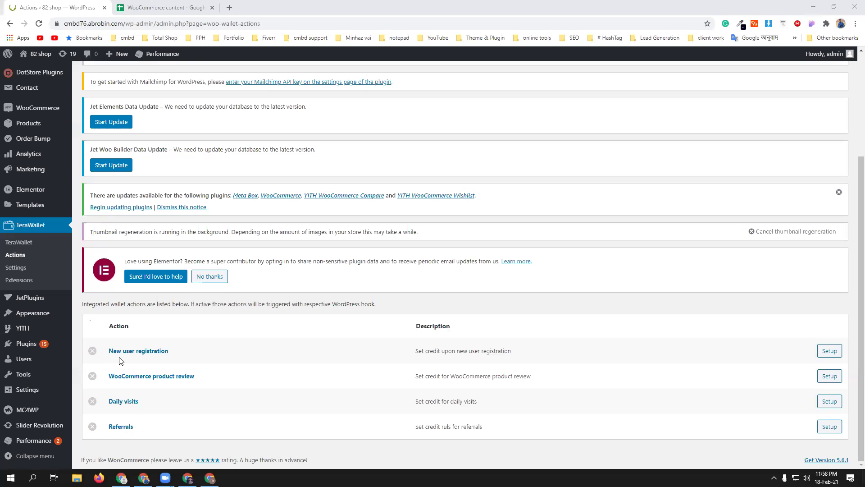
left_click(834, 353)
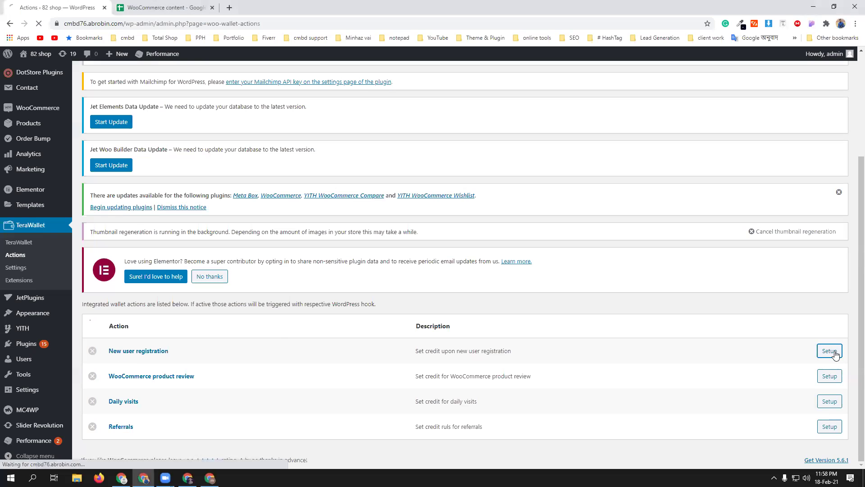
scroll(340, 348, "down", 5)
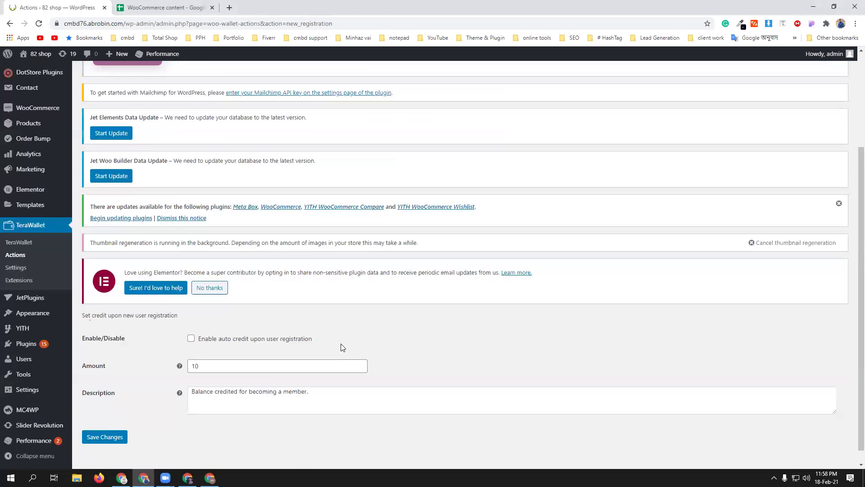
left_click(191, 324)
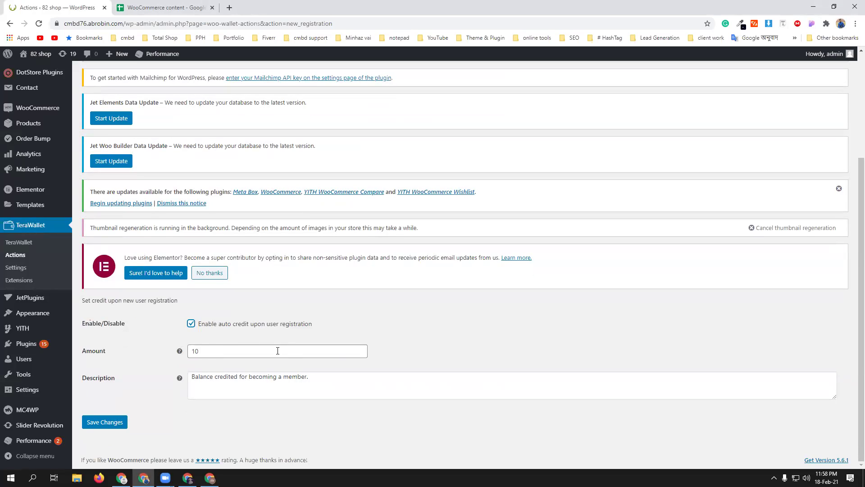
double_click(208, 352)
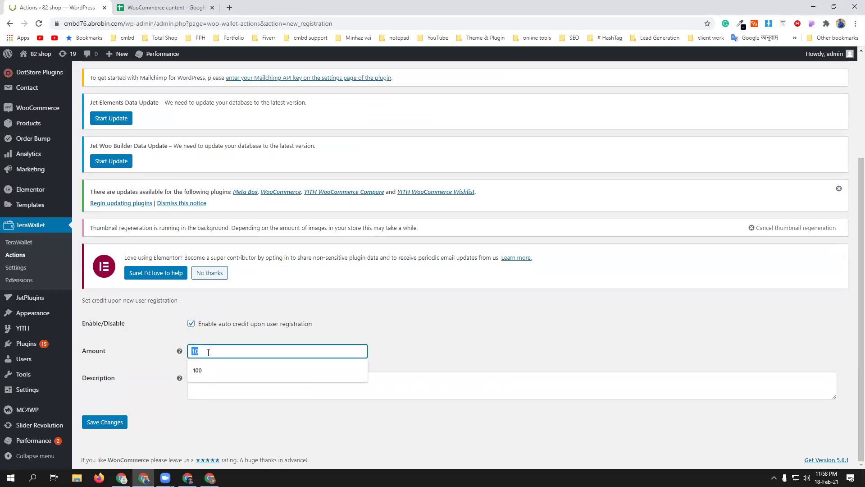
type("20")
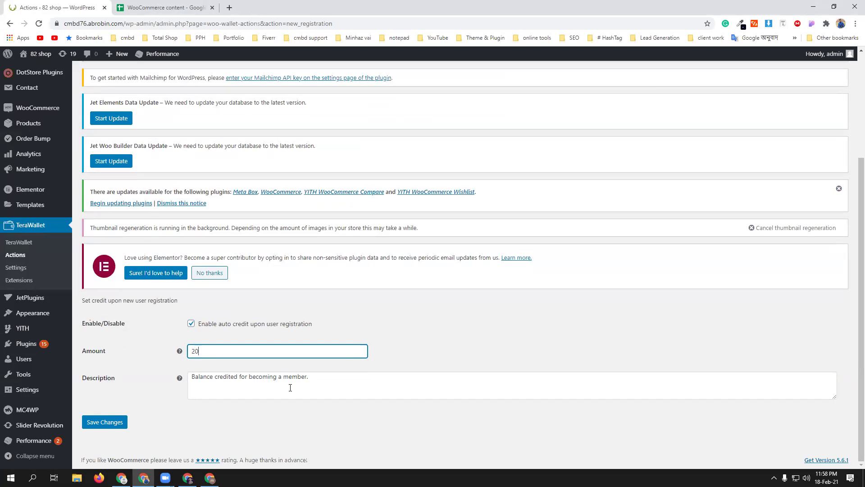
left_click(107, 424)
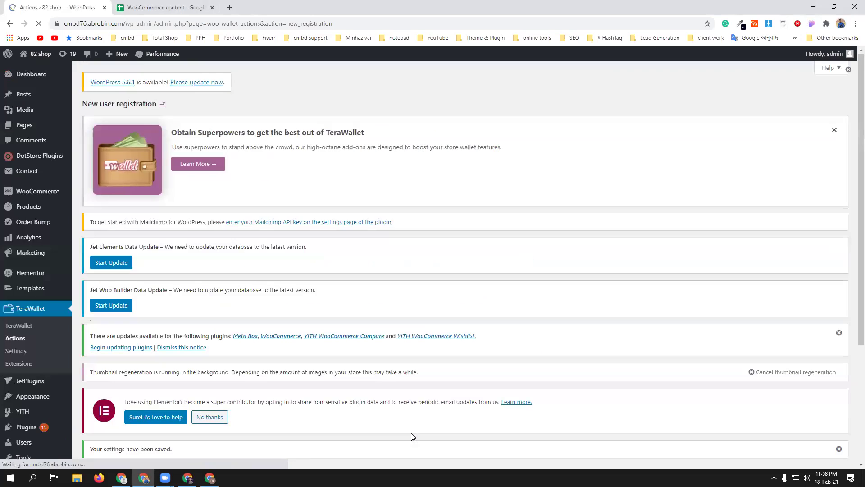
- Return to TeraWallet Actions and open the WooCommerce product review setup
scroll(316, 356, "down", 4)
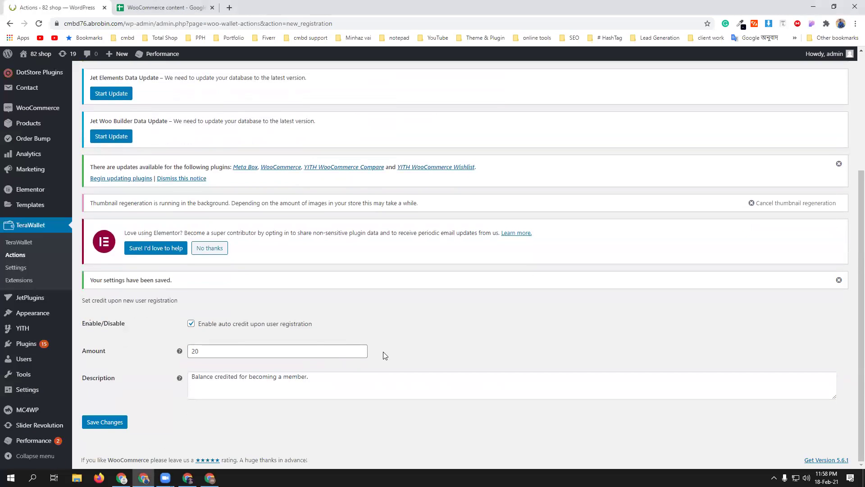
left_click(16, 255)
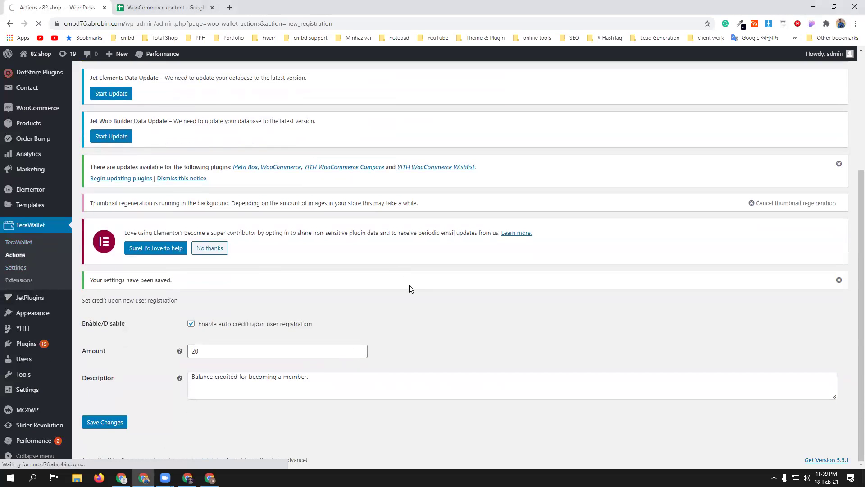
scroll(411, 290, "down", 3)
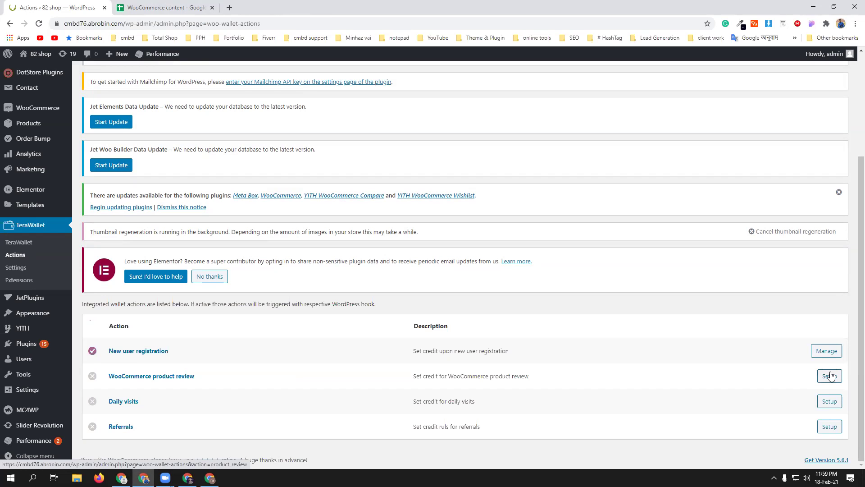
left_click(832, 377)
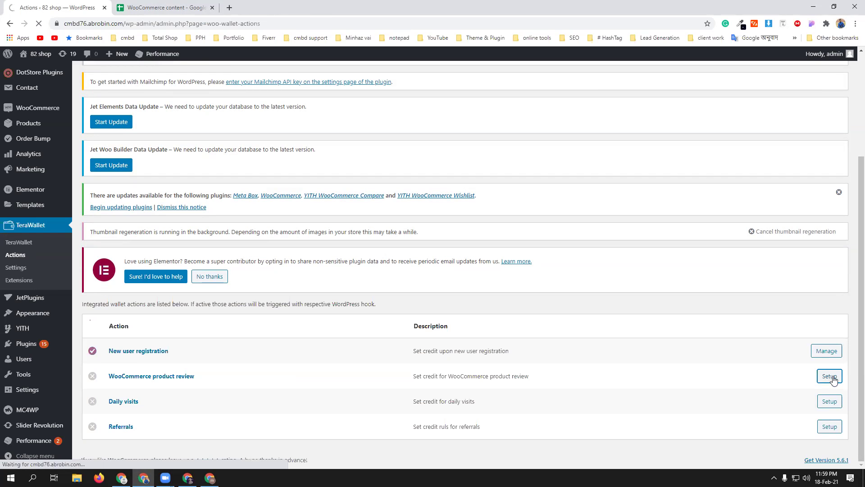
- Enable a 100 wallet credit for WooCommerce product reviews, save, and return to Actions
scroll(358, 396, "down", 3)
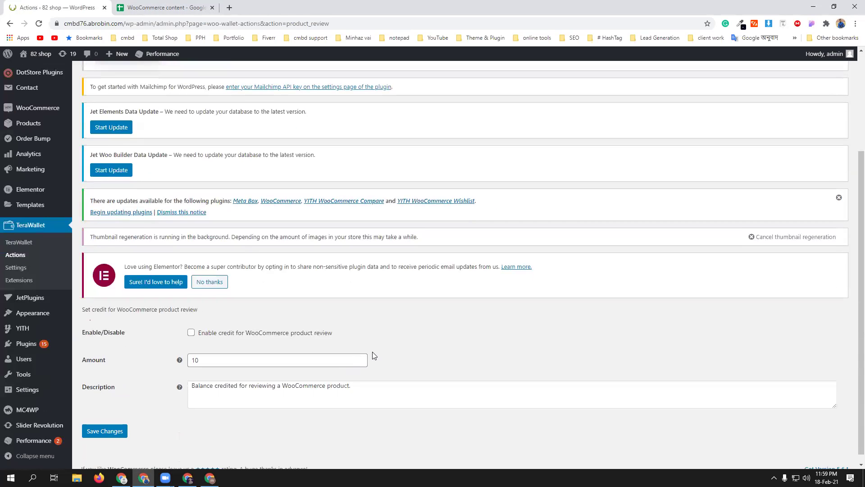
left_click(235, 333)
left_click(204, 359)
type("0")
left_click(106, 431)
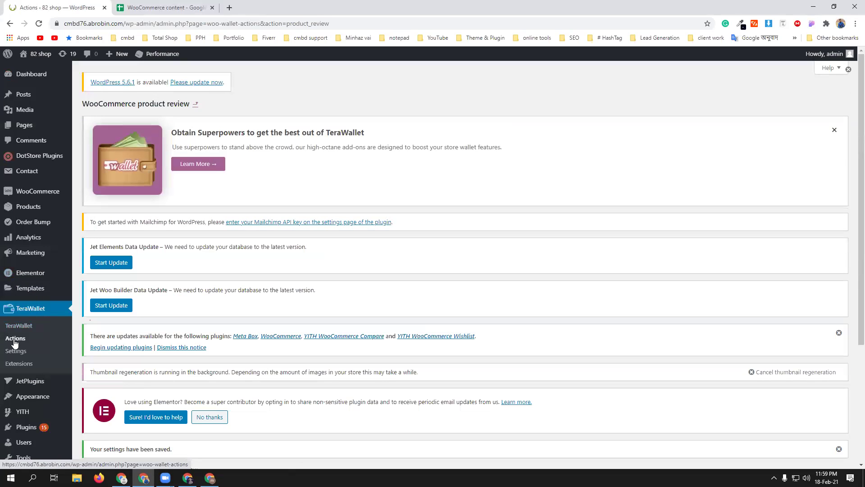
left_click(15, 339)
scroll(360, 345, "down", 3)
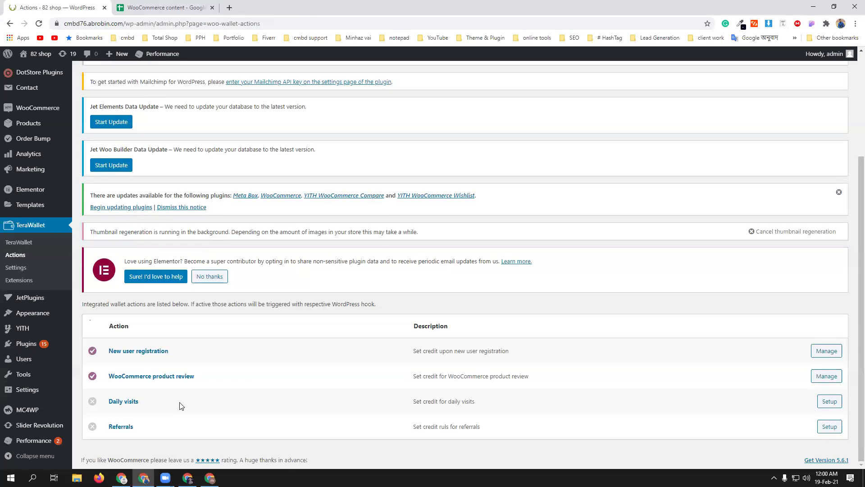
- Open Daily visits setup, back out without saving, then open the Referrals setup
left_click(830, 401)
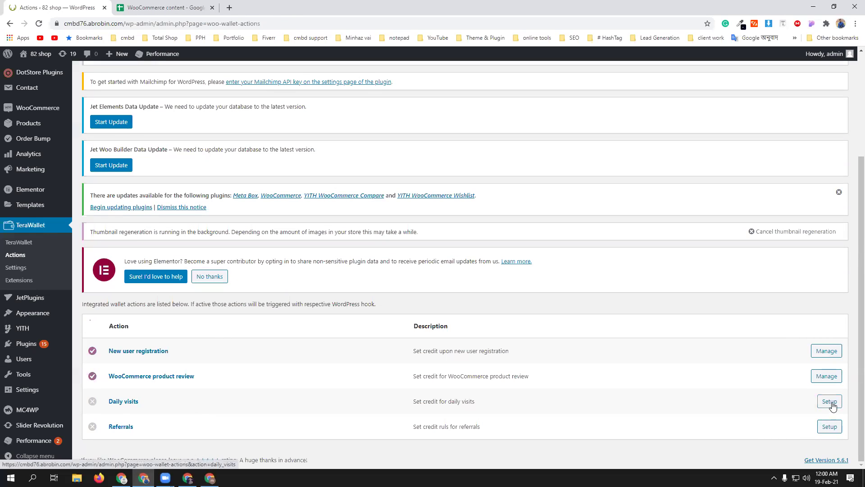
scroll(245, 314, "down", 4)
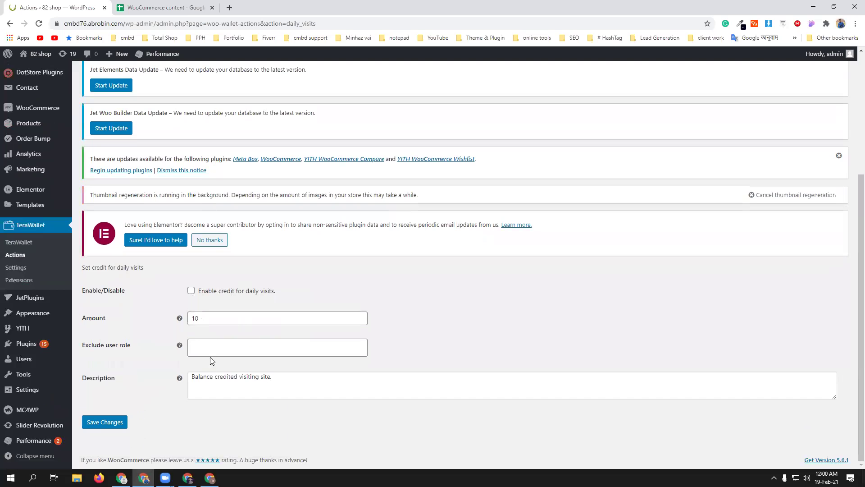
left_click(20, 257)
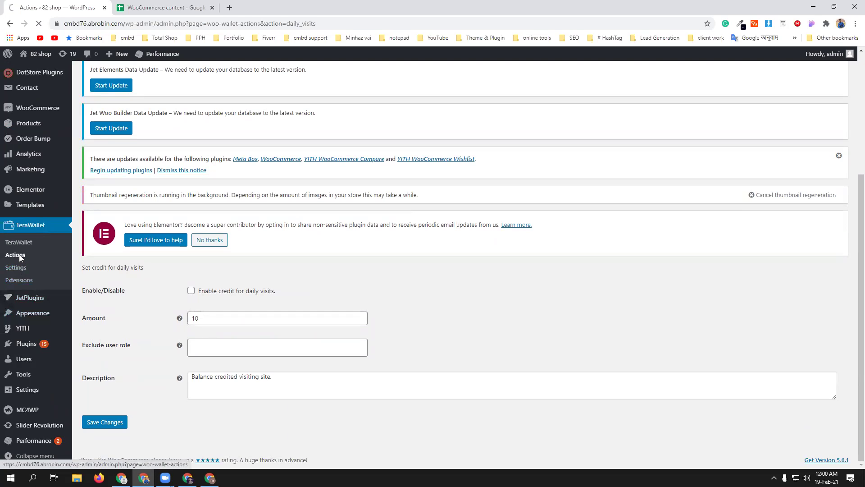
scroll(216, 424, "down", 5)
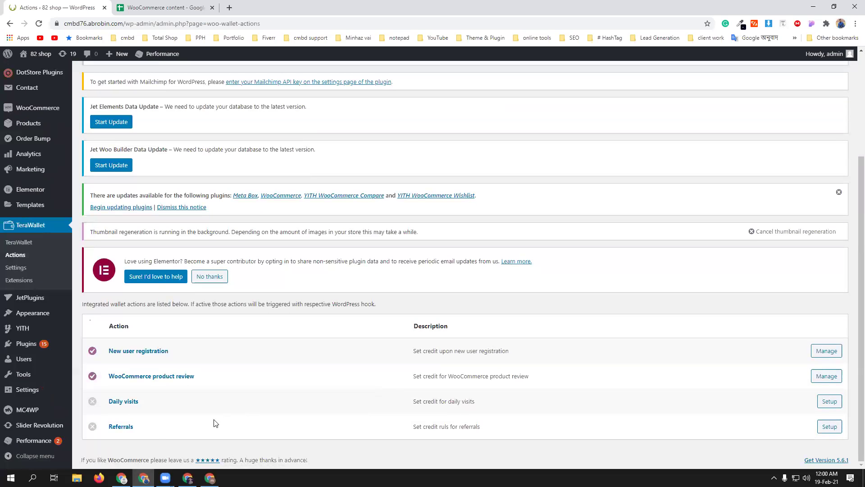
left_click(829, 427)
scroll(398, 332, "down", 4)
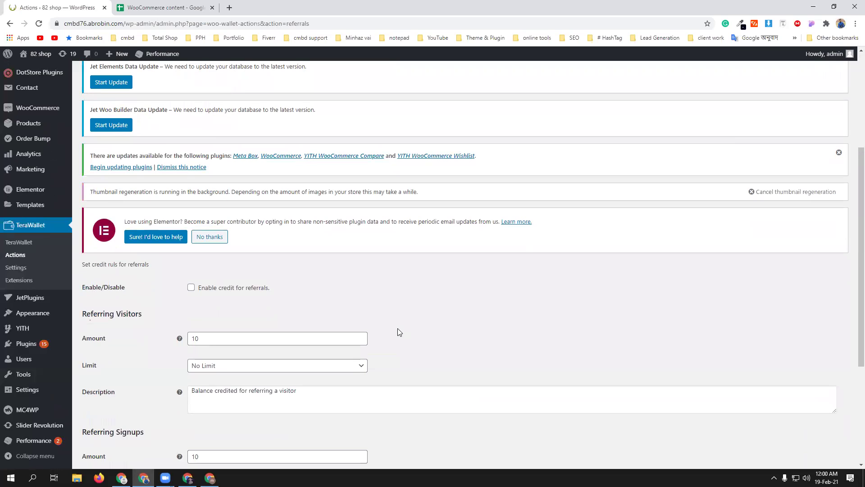
- Enable referral credit and set the referring visitors amount to 0
left_click(192, 287)
left_click(215, 337)
type("0")
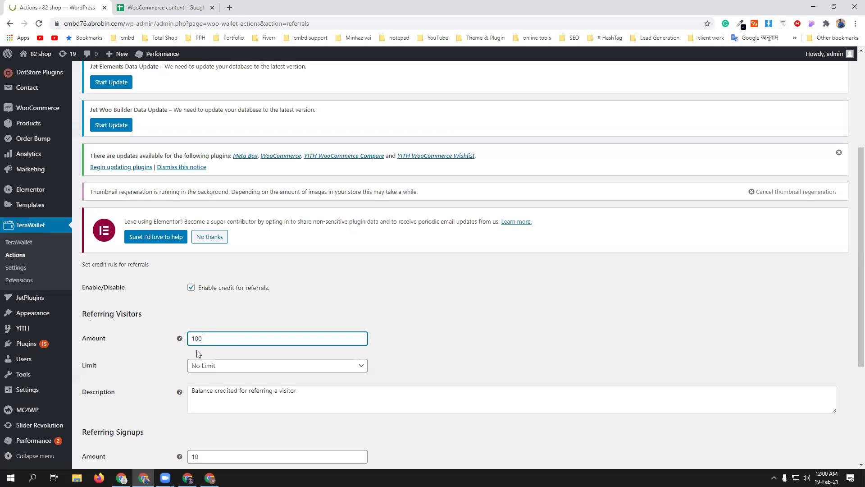
double_click(216, 338)
key("BackSpace")
type("0")
left_click(165, 301)
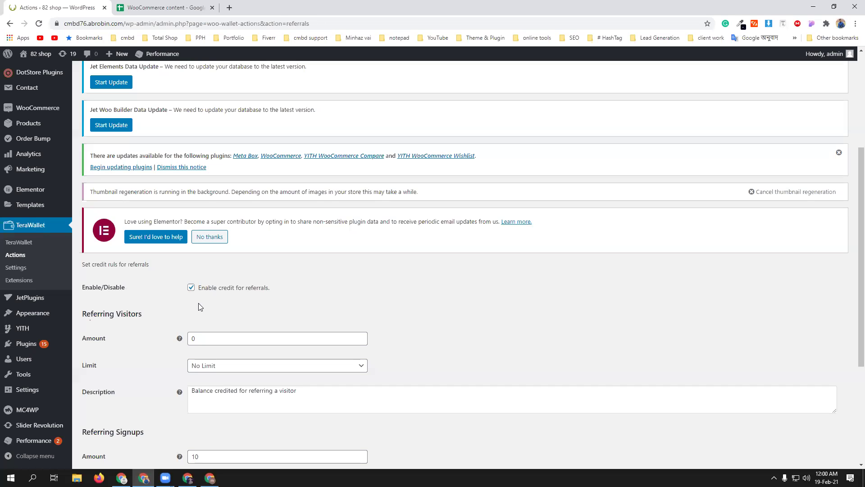
- Set the referring signups amount to 100 with No Limit
scroll(133, 338, "down", 3)
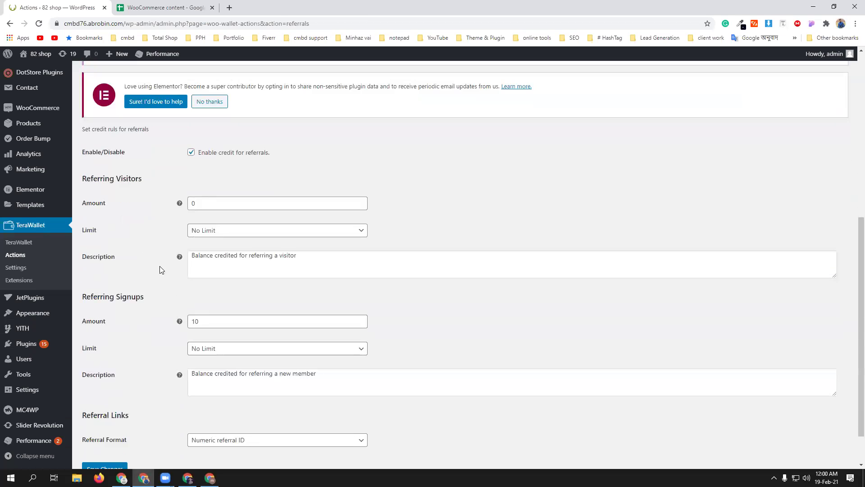
left_click(232, 324)
type("0")
left_click(164, 363)
left_click(226, 348)
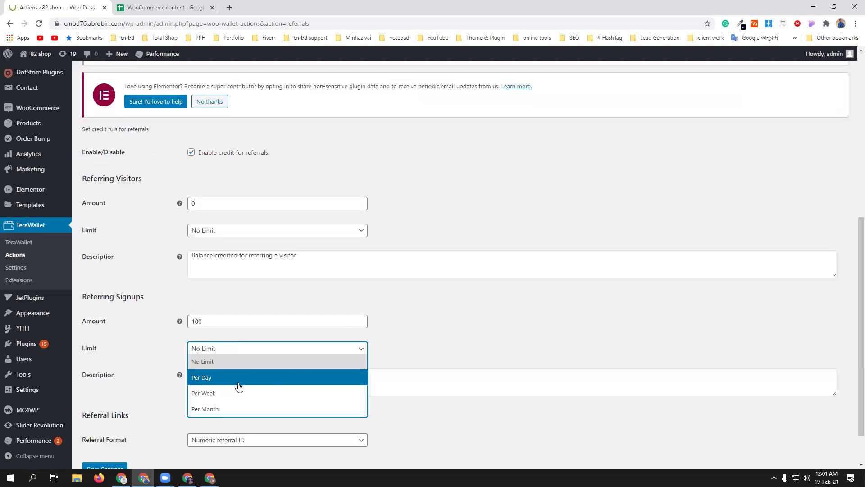
left_click(431, 357)
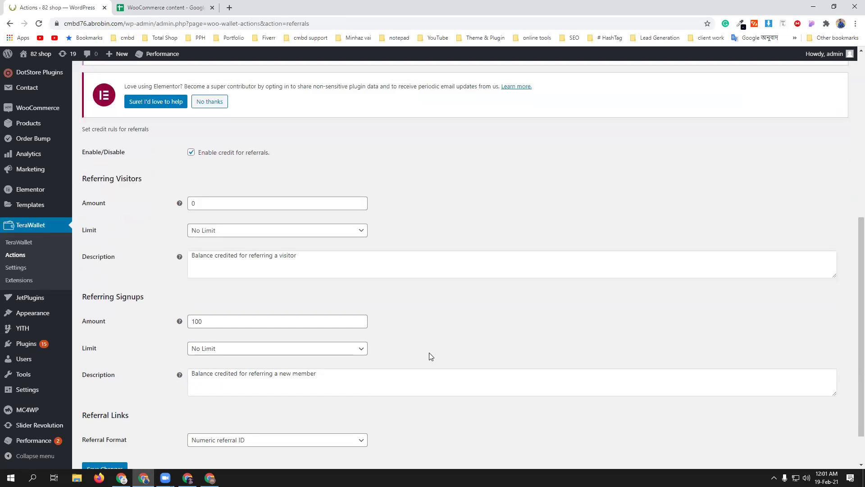
- Choose Usernames as the referral ID format and save the referral settings
scroll(428, 355, "down", 2)
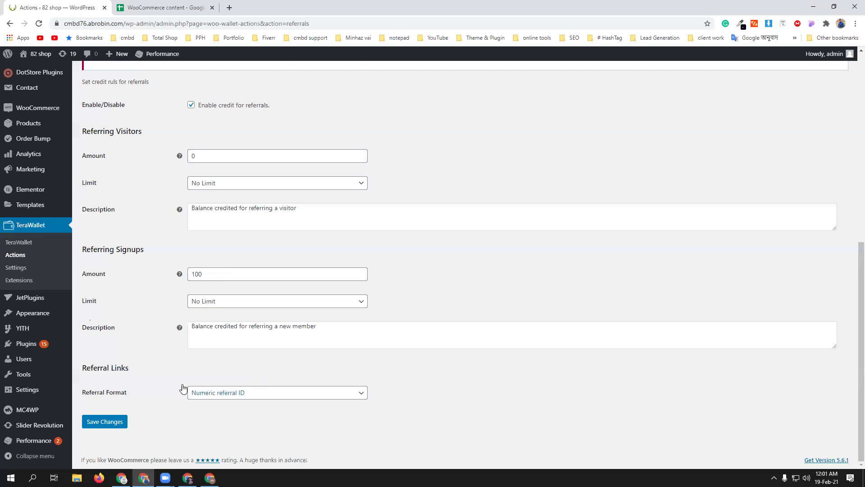
left_click(248, 398)
left_click(252, 421)
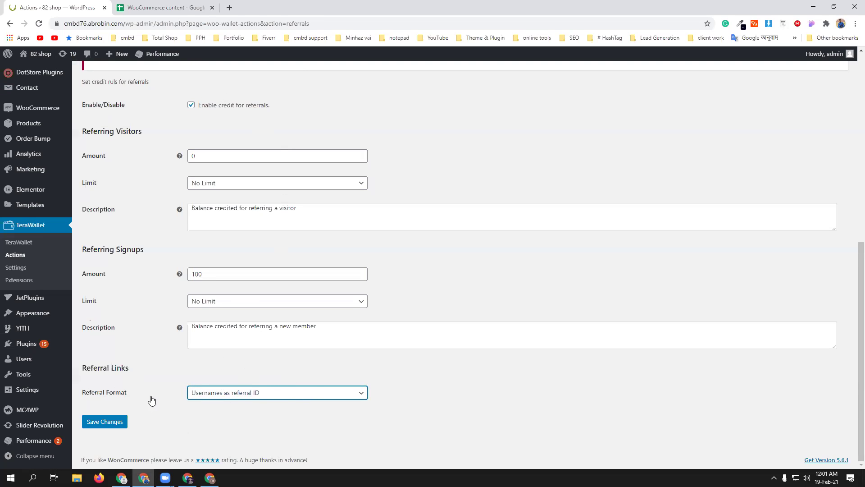
left_click(115, 422)
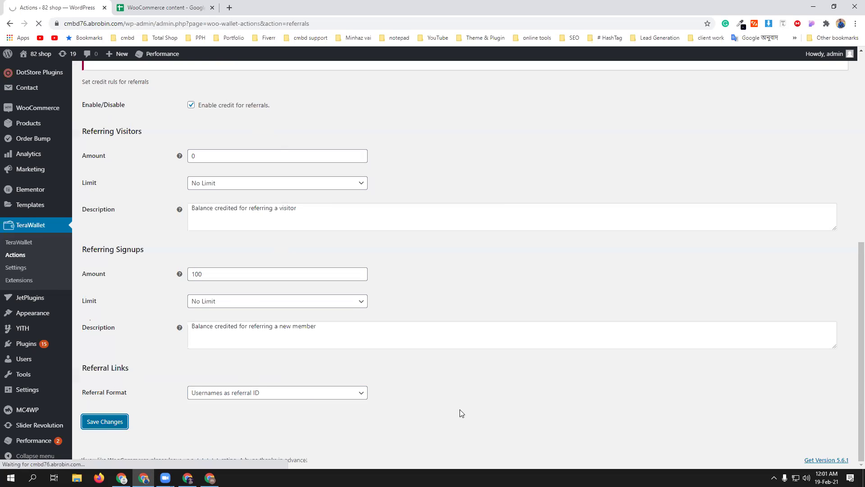
scroll(371, 272, "down", 5)
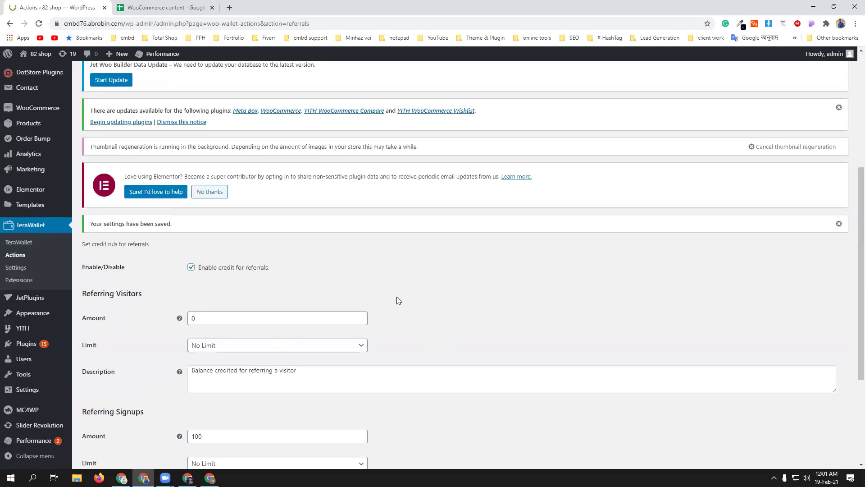
scroll(396, 300, "down", 4)
- Reload My Wallet in the shop, open Referrals and copy the referral URL
left_click(188, 478)
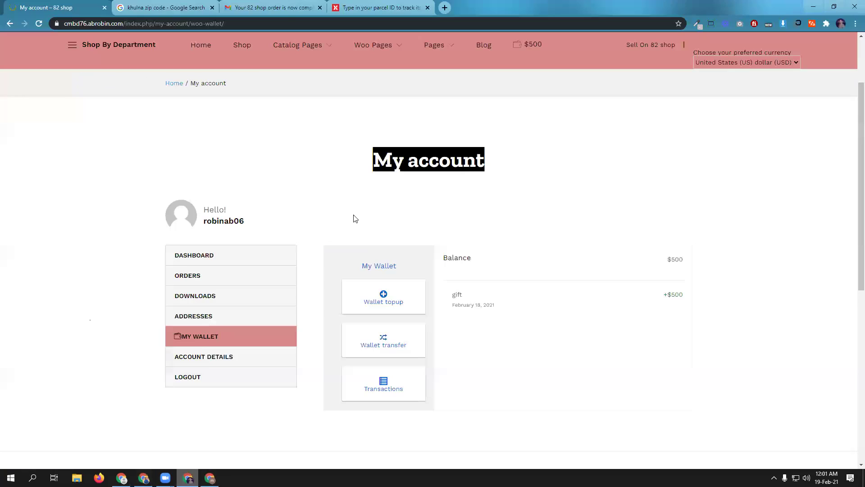
left_click(39, 23)
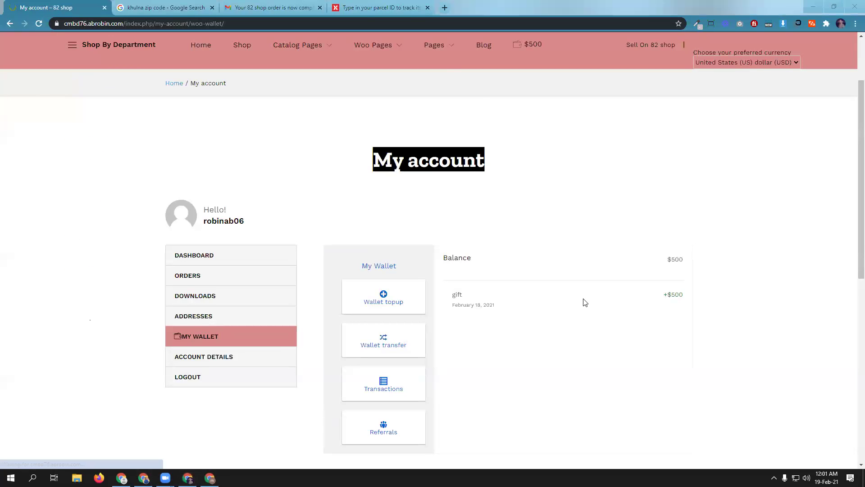
scroll(584, 301, "down", 2)
left_click(381, 334)
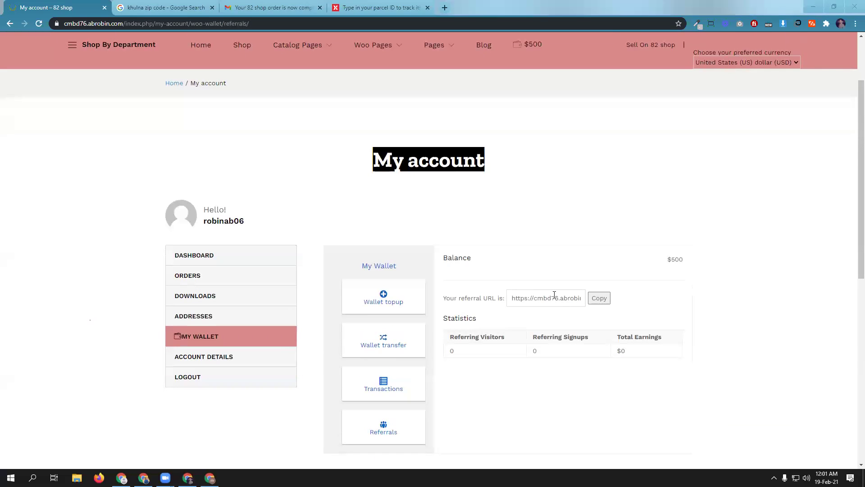
left_click(596, 300)
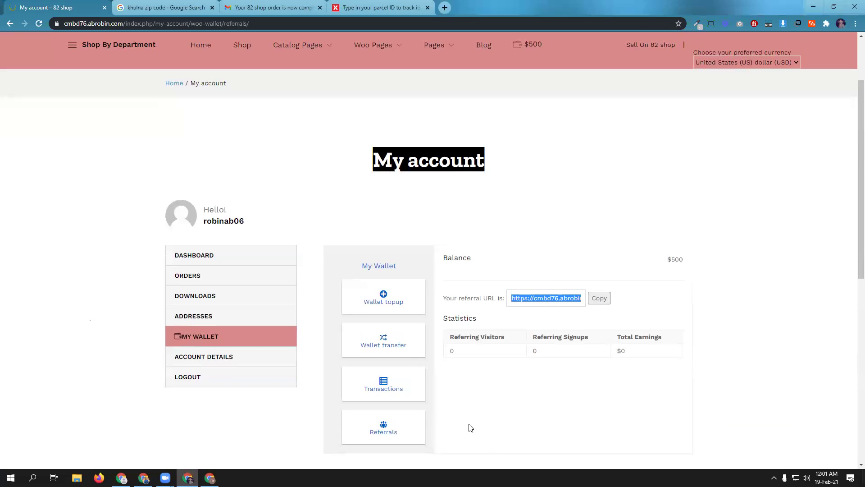
left_click(455, 455)
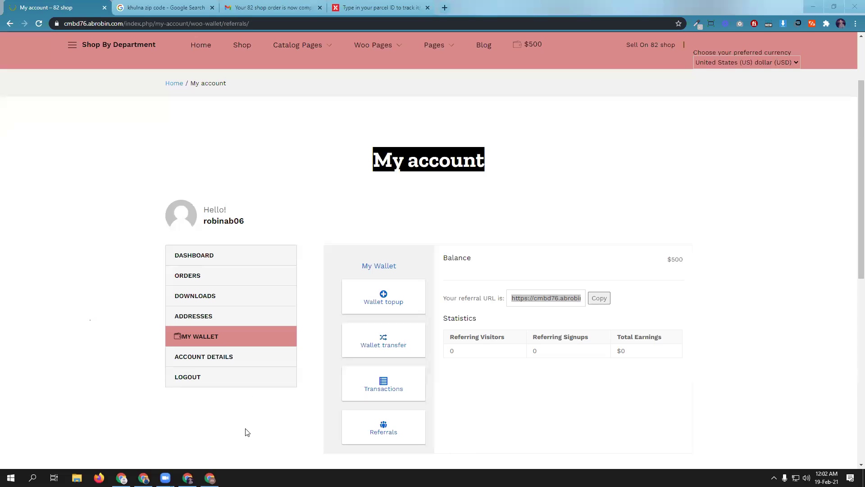
- Open a separate Chrome profile to browse as a new visitor
left_click(841, 24)
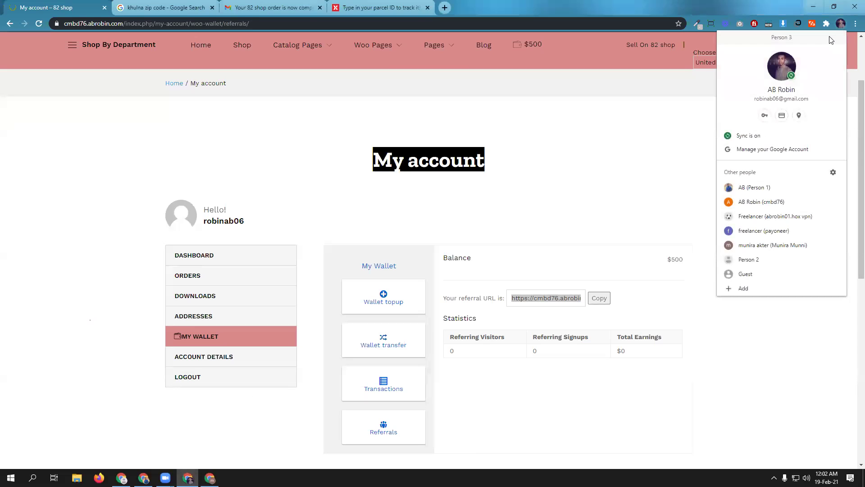
left_click(832, 40)
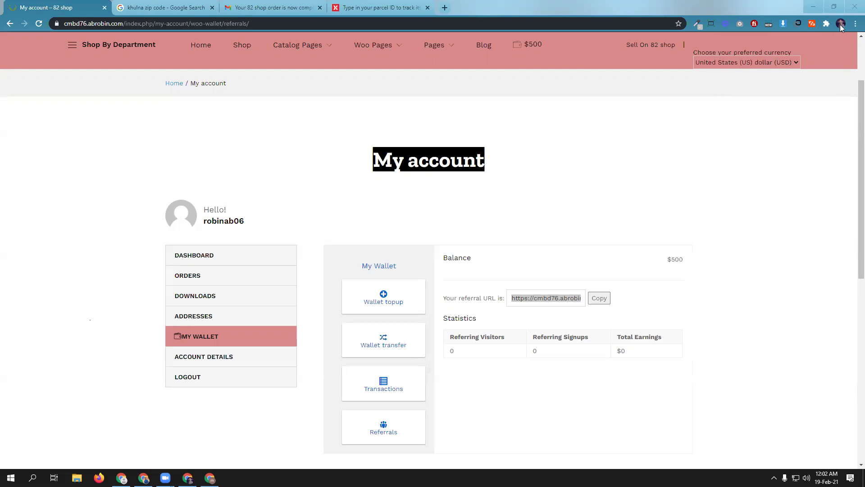
left_click(841, 24)
left_click(773, 216)
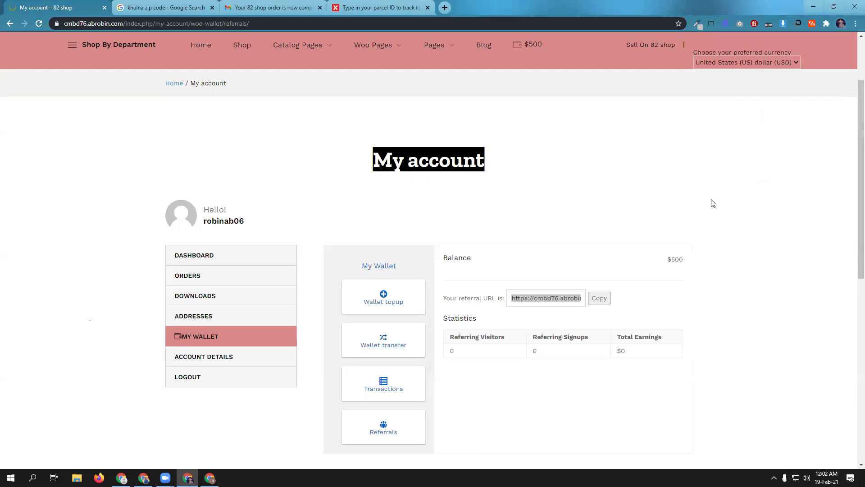
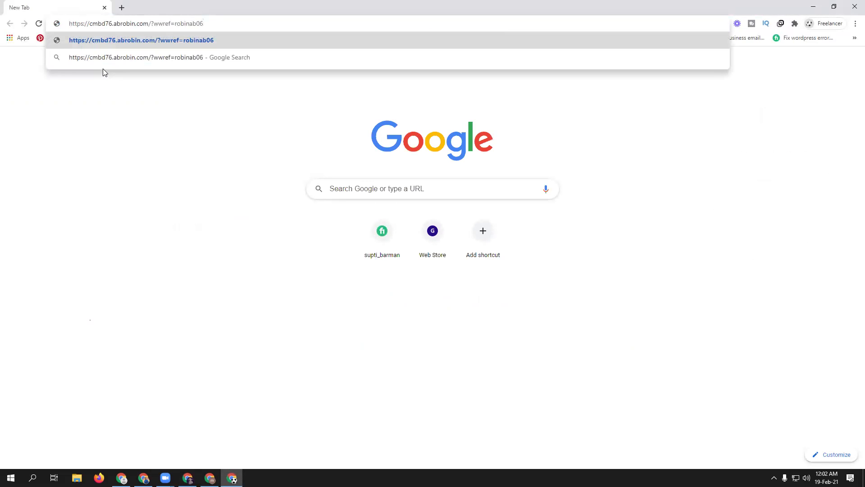
- Visit the shop via the pasted referral URL and open the registration form
key("Return")
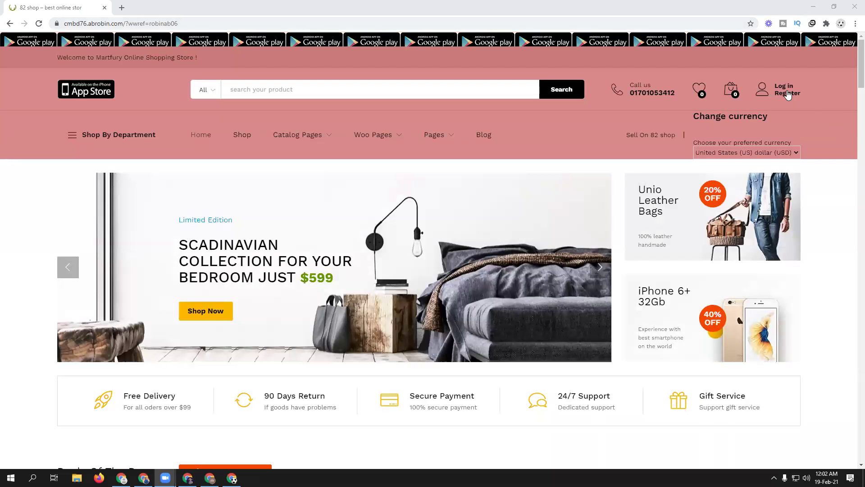
left_click(788, 93)
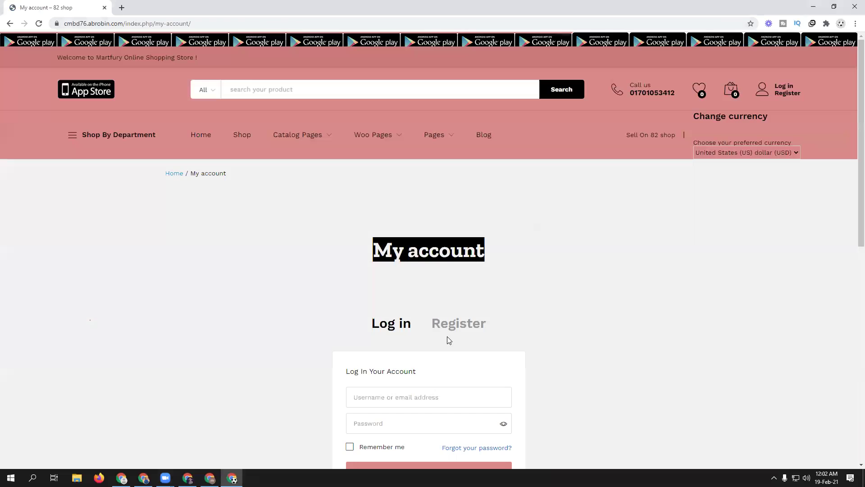
left_click(455, 324)
scroll(628, 326, "down", 4)
- Register a new customer with an e-mail and view their $20 member wallet credit
left_click(382, 211)
left_click(391, 245)
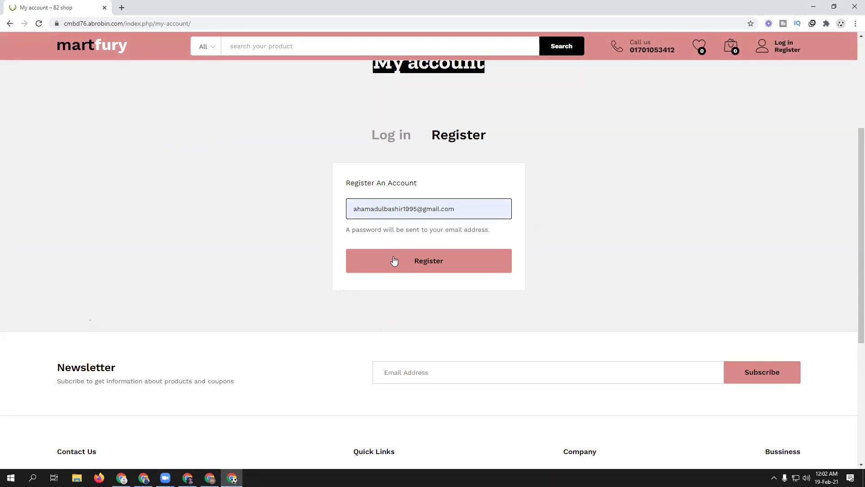
left_click(395, 257)
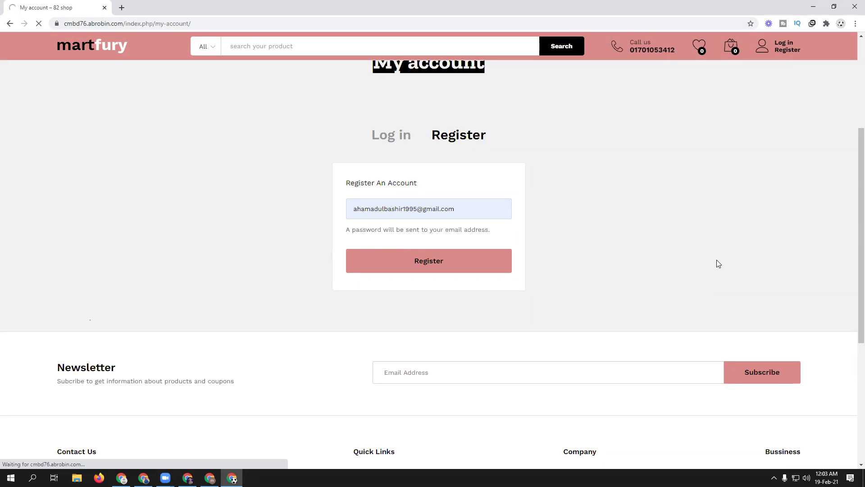
scroll(677, 300, "up", 4)
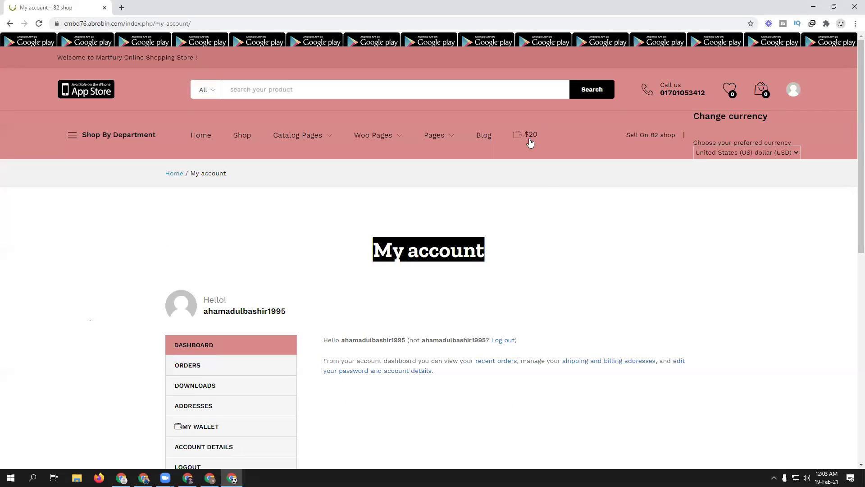
scroll(661, 344, "down", 3)
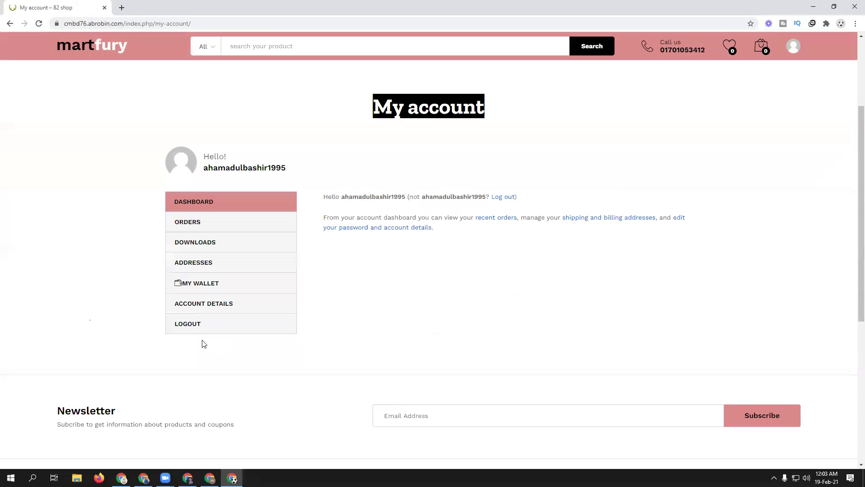
left_click(208, 284)
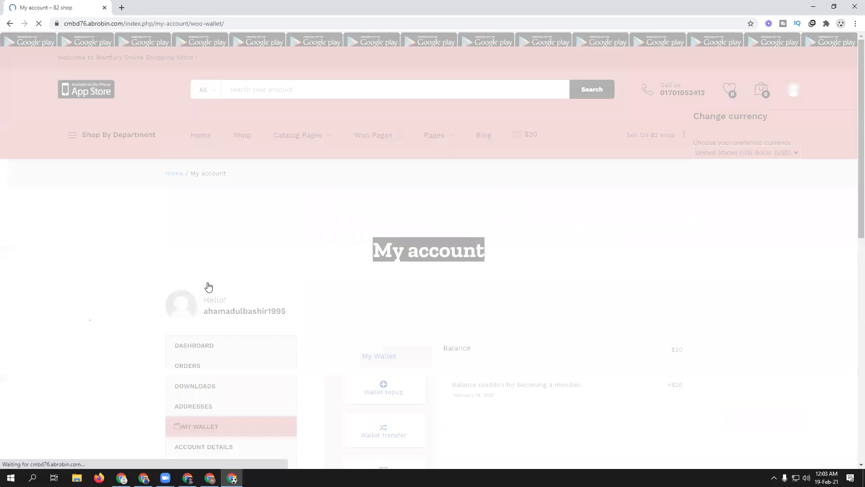
scroll(630, 316, "down", 2)
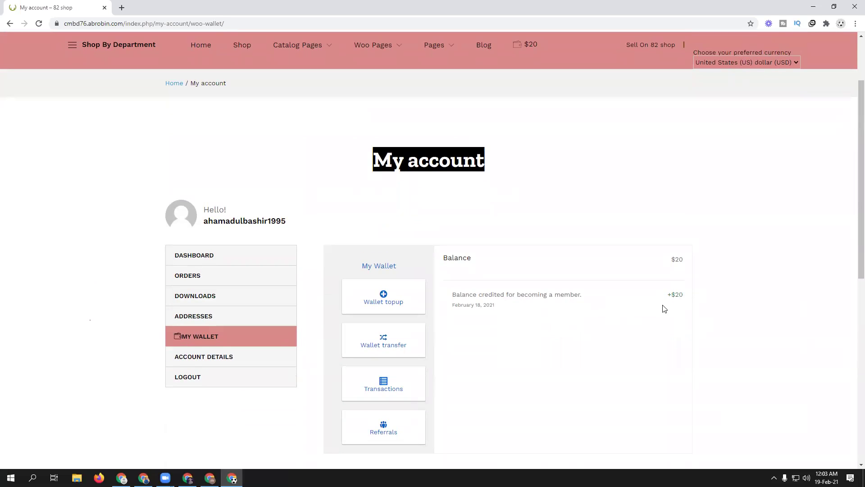
scroll(499, 367, "down", 2)
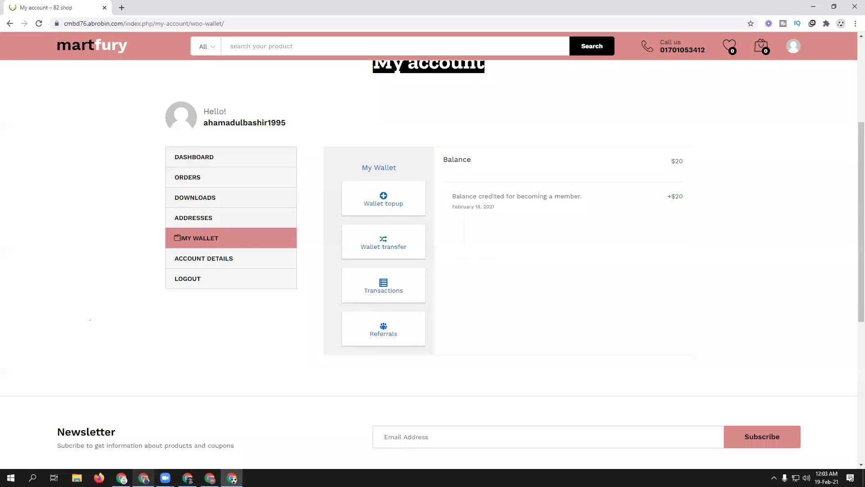
left_click(143, 478)
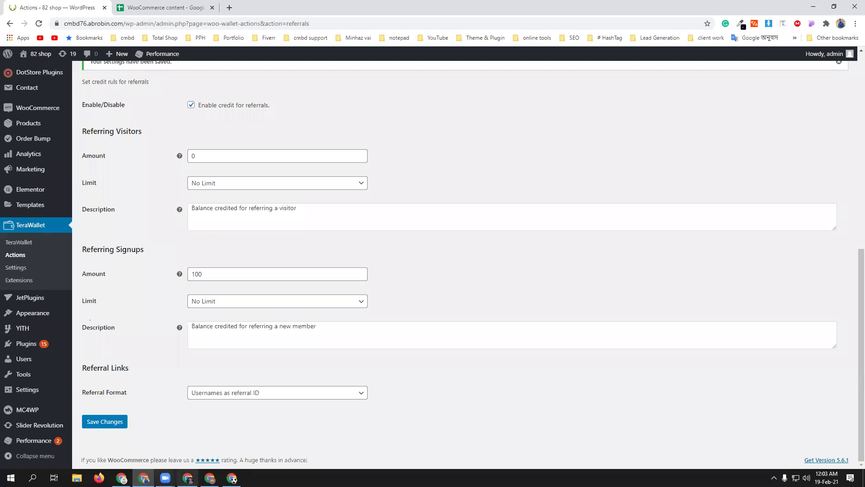
- Reload the referrer's wallet to review $800 with three $100 referral credits, then open user wallets
left_click(188, 478)
scroll(503, 376, "up", 1)
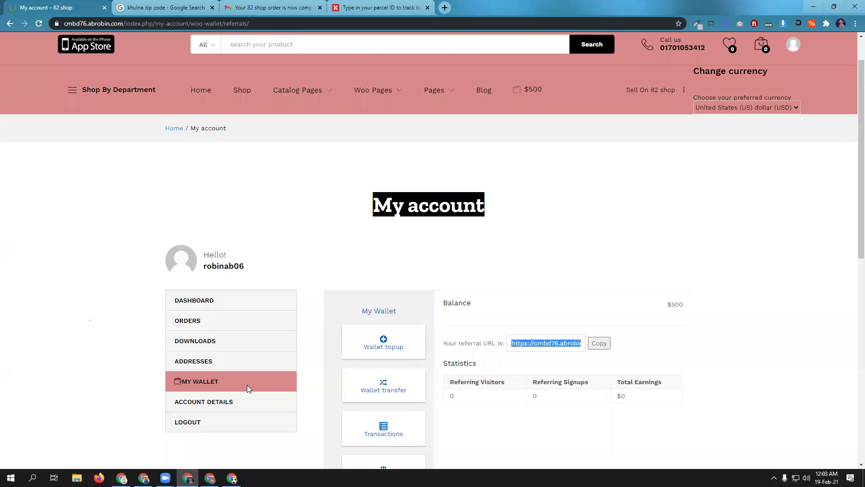
left_click(211, 382)
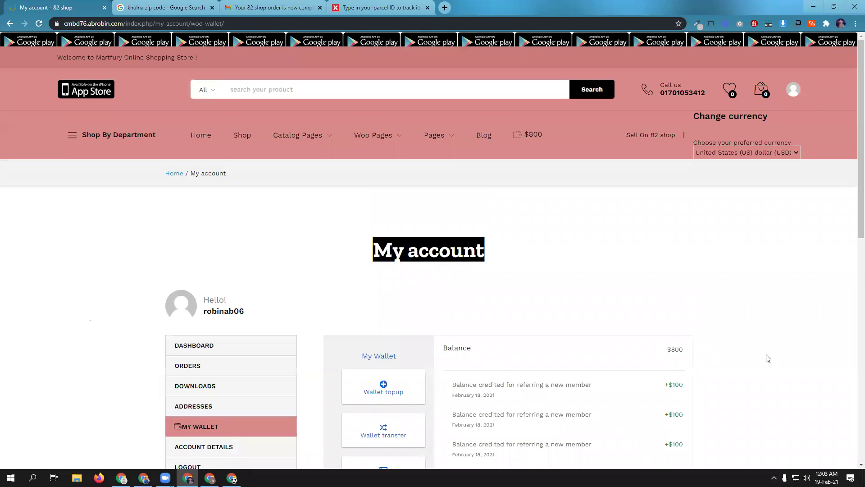
scroll(768, 358, "down", 2)
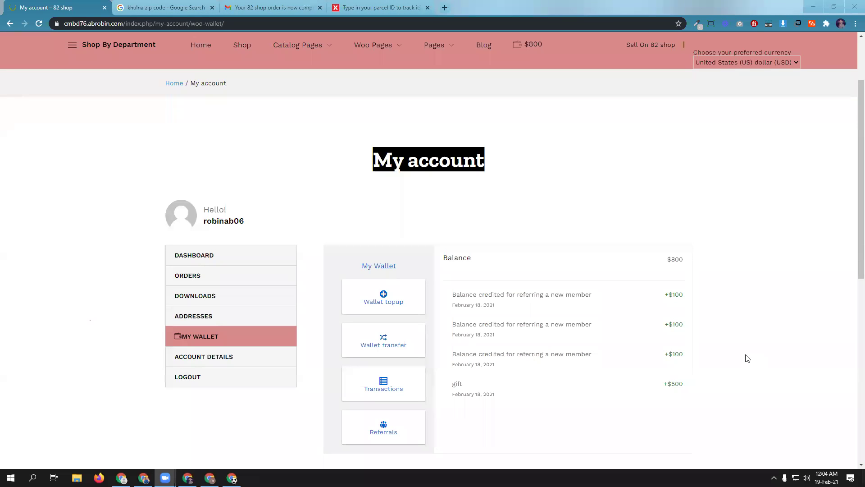
scroll(743, 356, "up", 2)
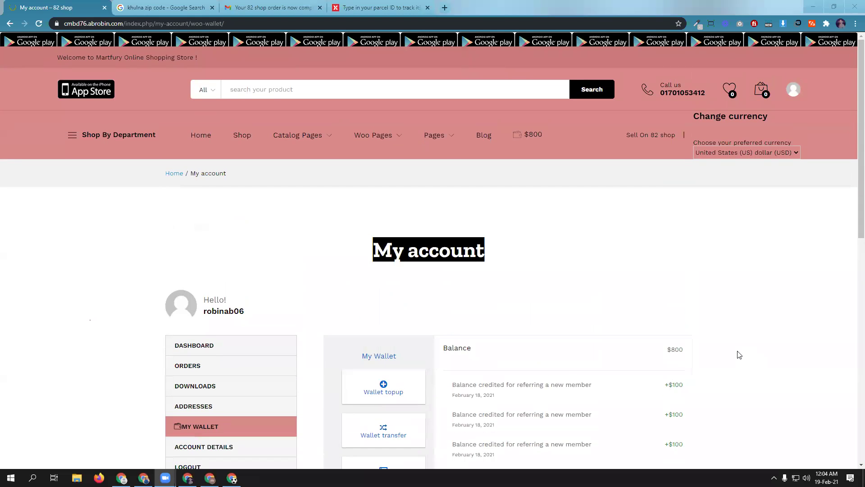
scroll(739, 355, "down", 4)
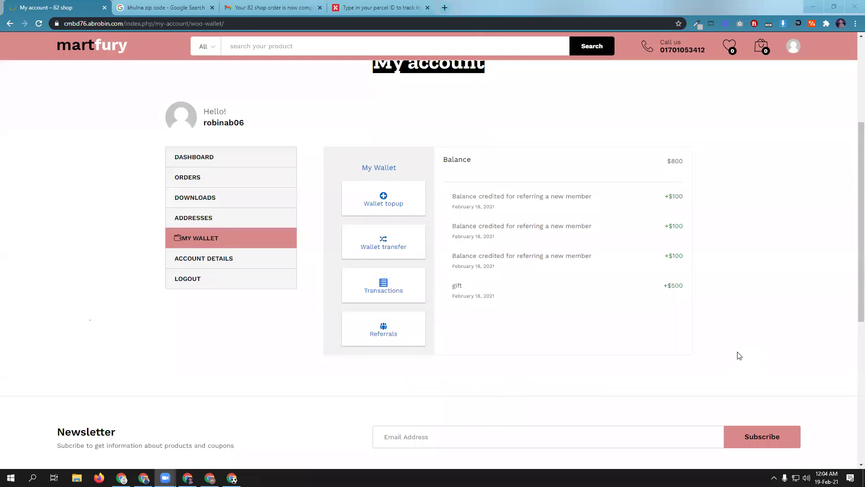
scroll(739, 355, "up", 4)
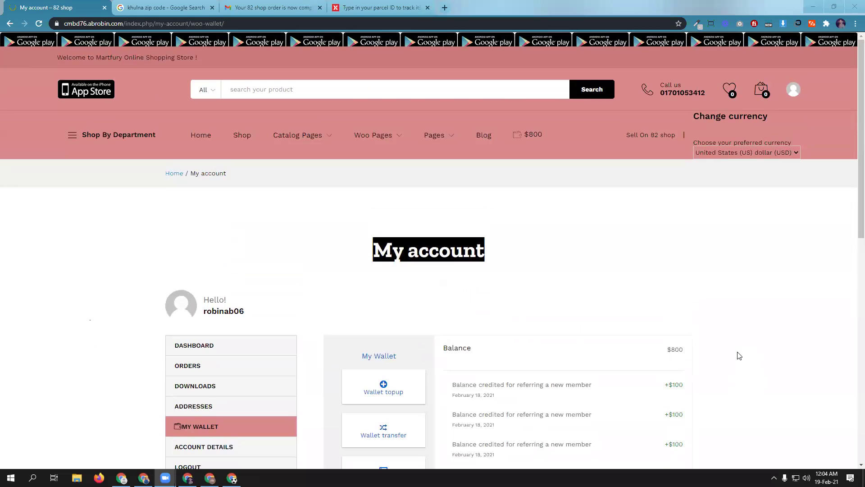
scroll(739, 356, "down", 3)
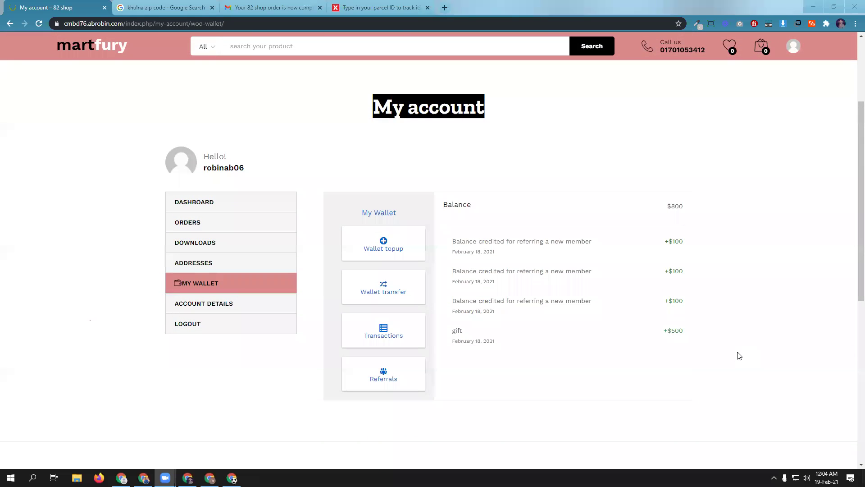
left_click(144, 477)
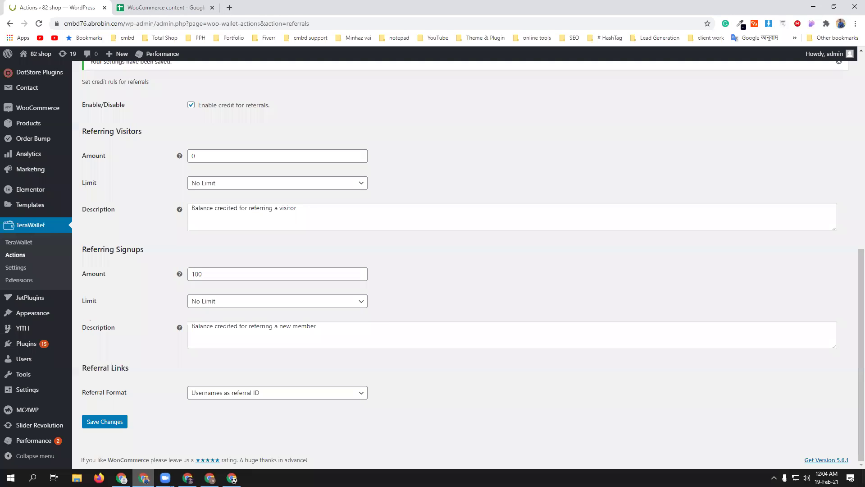
left_click(16, 246)
- Review the 7 user balances: admin $0, five members $20, referrer $1,000
scroll(360, 325, "down", 4)
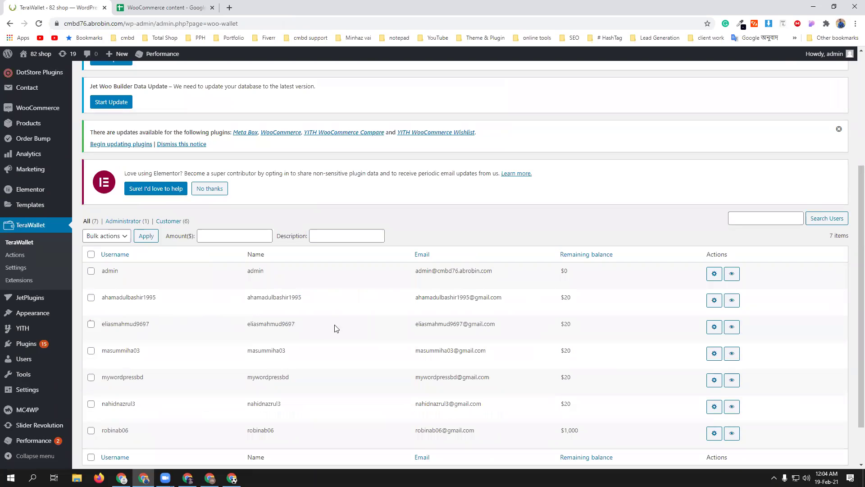
scroll(270, 320, "down", 1)
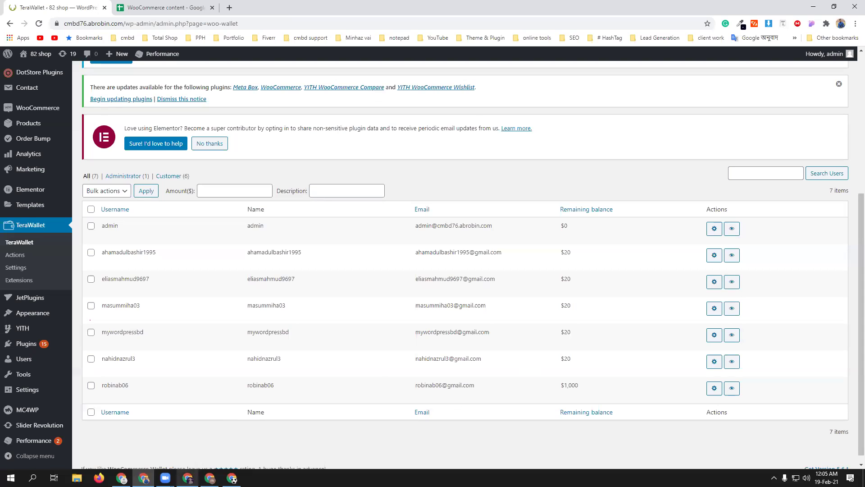
left_click(187, 477)
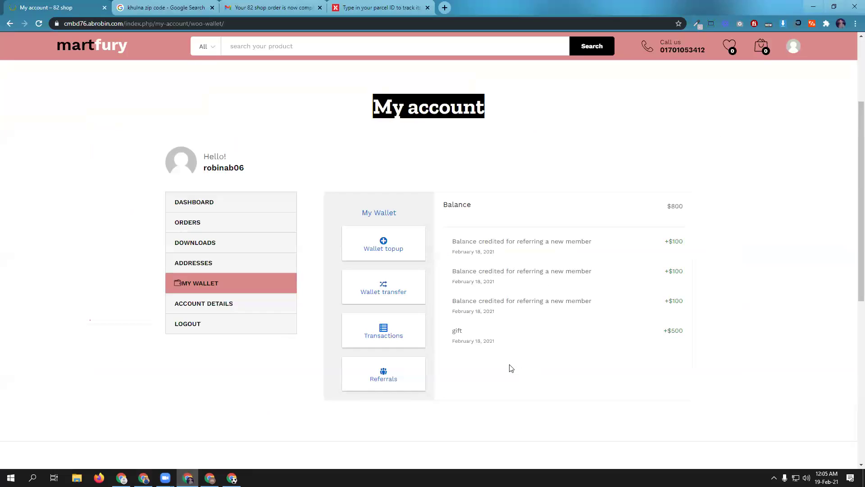
- From Home, open the $46 Aveeno Moisturizing Body Shower 450ml and go to checkout from the cart
scroll(503, 366, "up", 3)
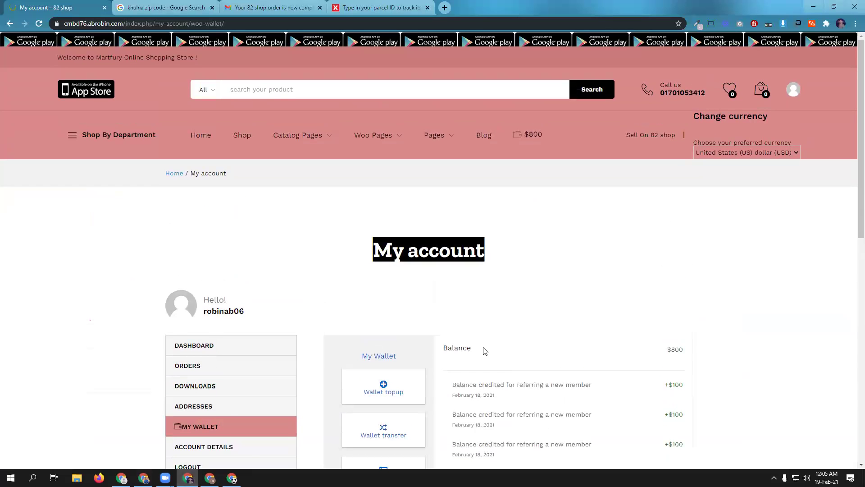
left_click(231, 478)
scroll(589, 346, "up", 4)
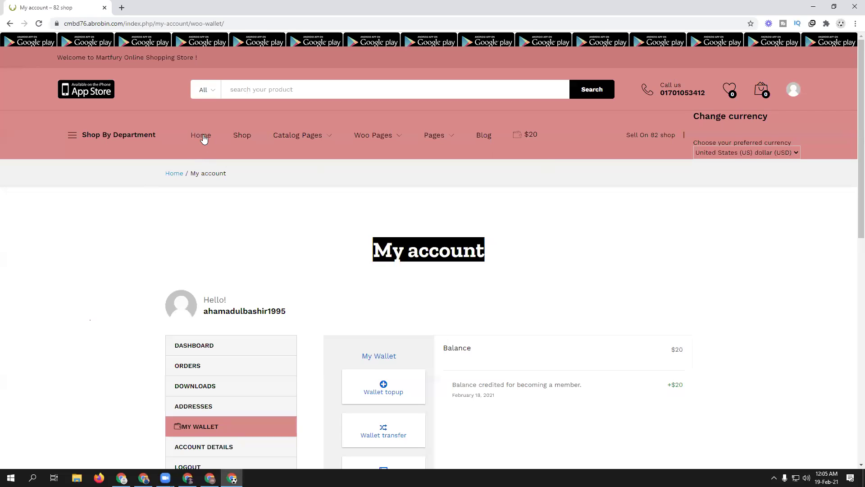
left_click(203, 135)
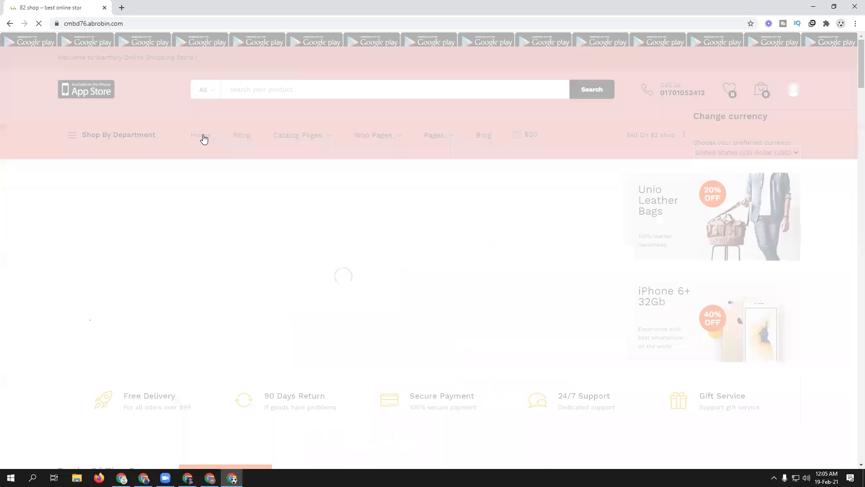
scroll(386, 265, "down", 5)
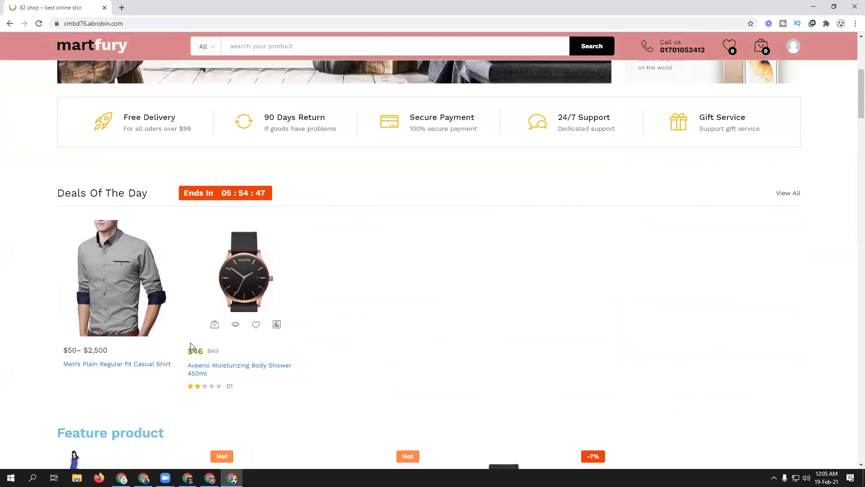
left_click(234, 366)
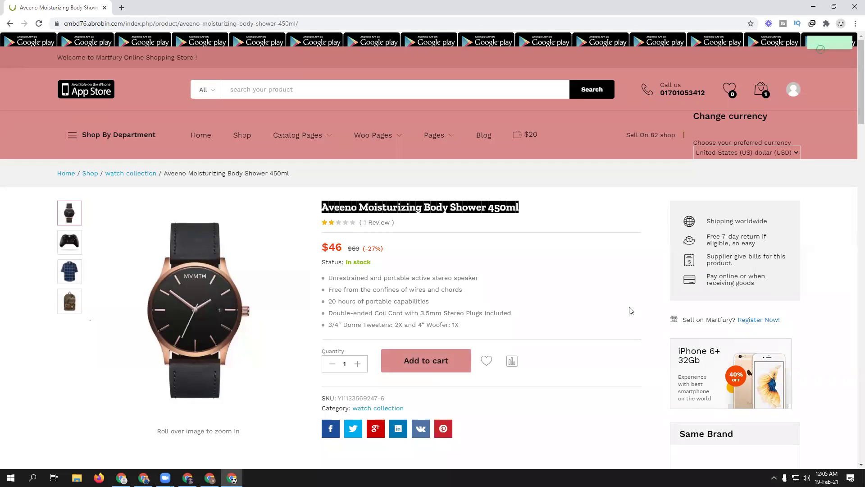
mouse_move(761, 90)
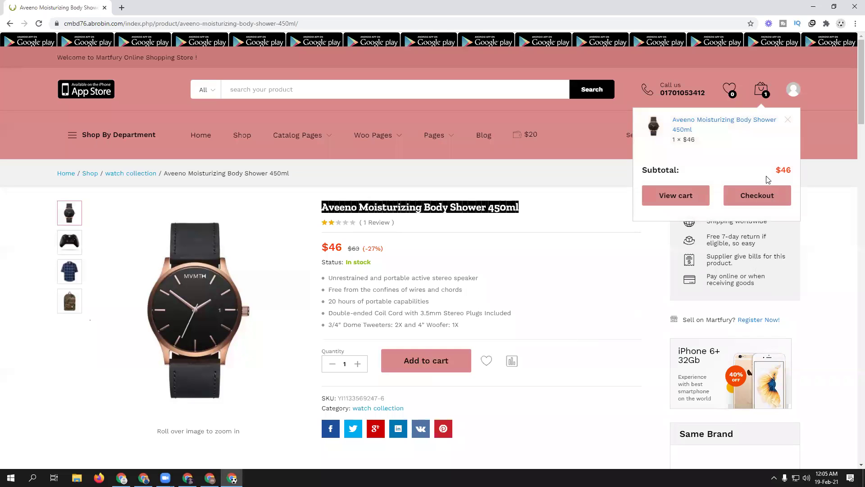
left_click(763, 198)
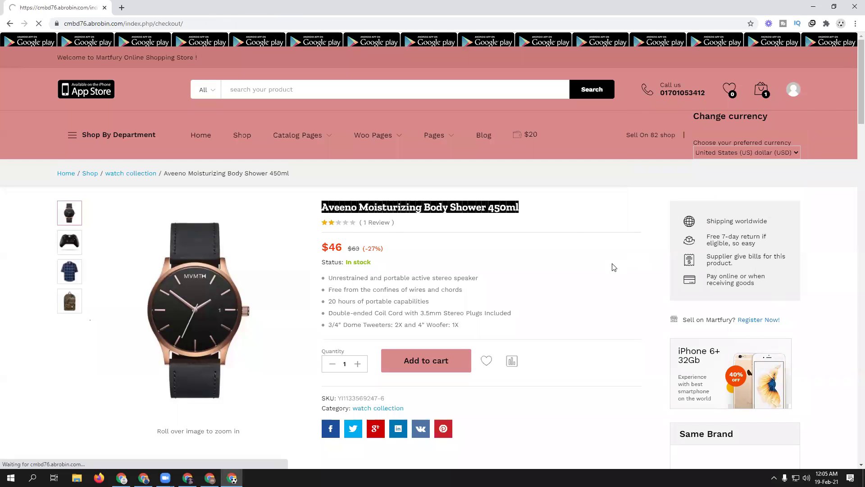
scroll(613, 268, "down", 5)
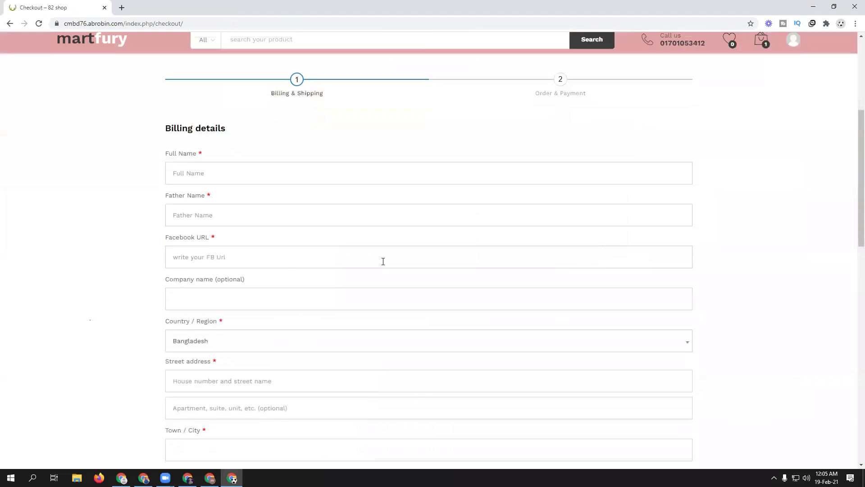
- Fill the full name from a suggestion, enter a Father Name, and Facebook URL 'fnb.com'
left_click(204, 174)
left_click(189, 206)
left_click(201, 218)
type("xfgbmdzgjk")
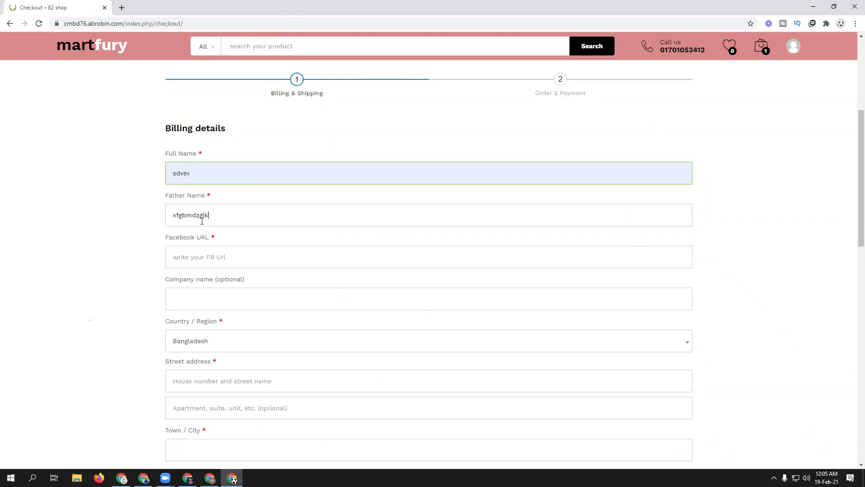
left_click(209, 254)
type("fn")
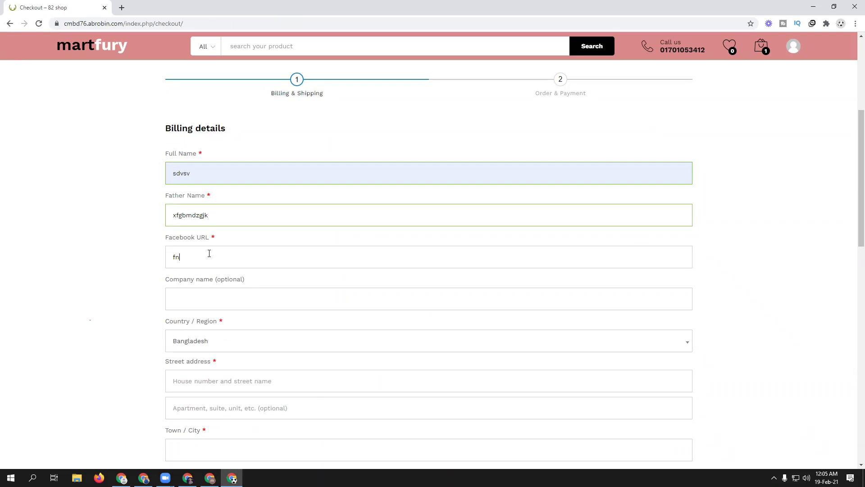
type("b.com")
- Use the saved Mirpur street address, town 'Khullna', and choose Khulna as the state
scroll(251, 367, "down", 2)
left_click(208, 293)
left_click(208, 313)
left_click(213, 357)
type("Kh")
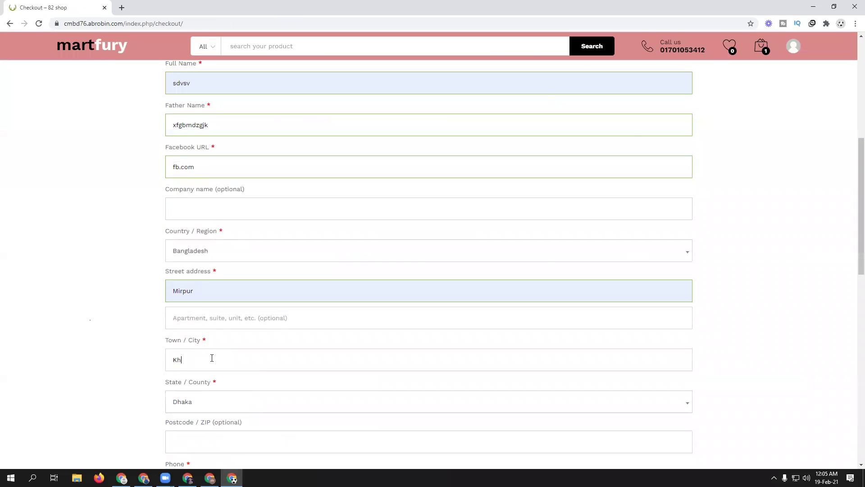
type("ullna")
left_click(208, 404)
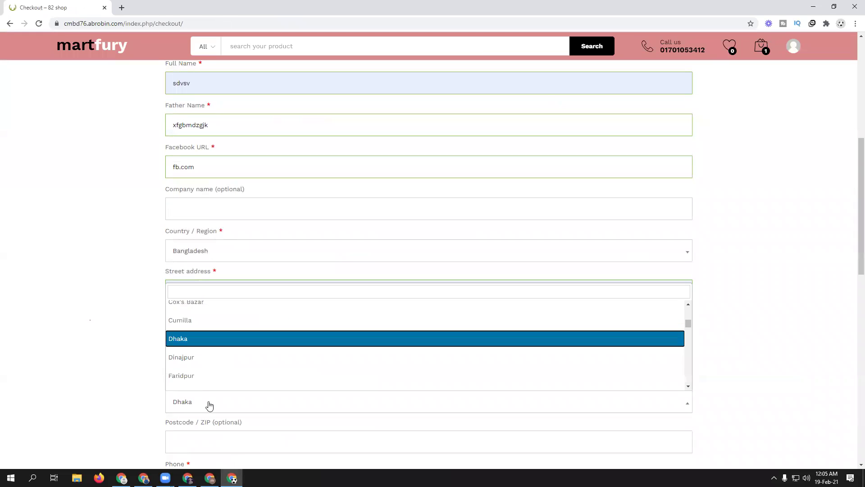
left_click(215, 291)
type("khul")
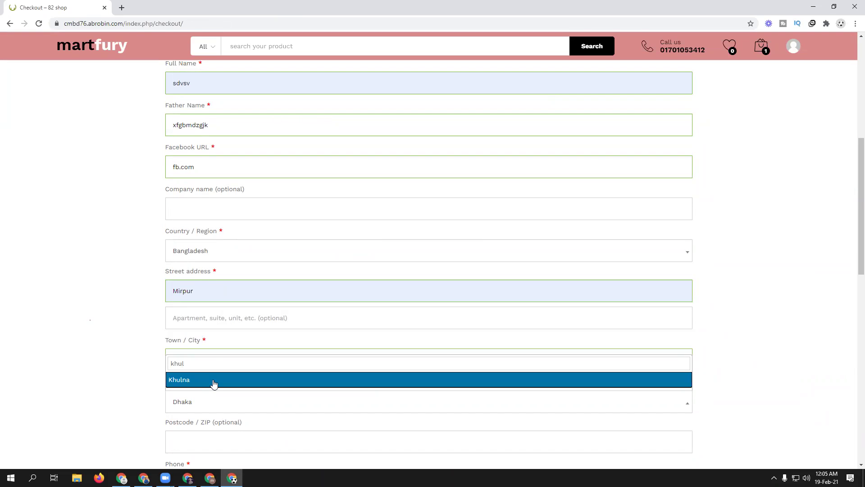
left_click(214, 383)
- Fill the phone number from a saved suggestion and continue to Order & Payment
scroll(299, 303, "down", 4)
left_click(206, 304)
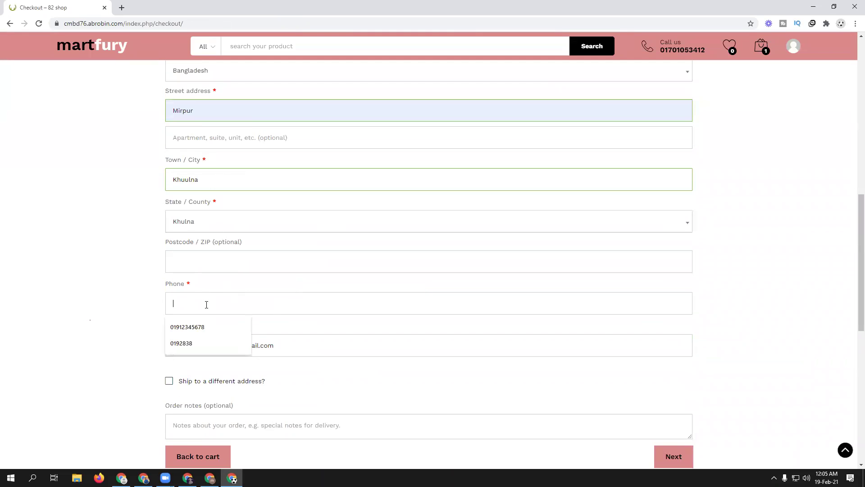
left_click(205, 328)
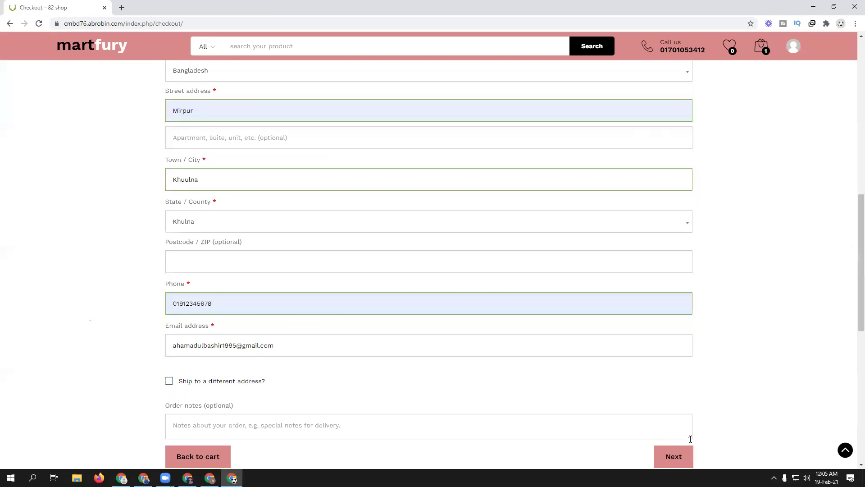
left_click(673, 457)
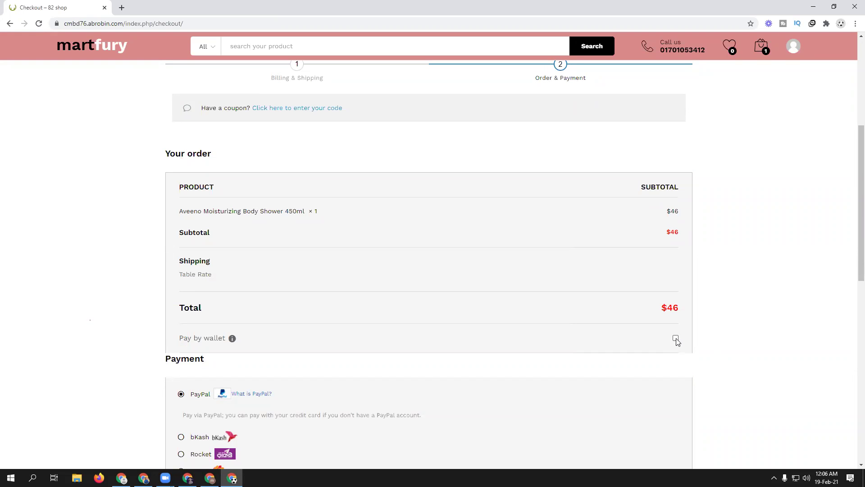
- Apply the $20 wallet balance to the order, reducing the total to $26
scroll(473, 353, "down", 3)
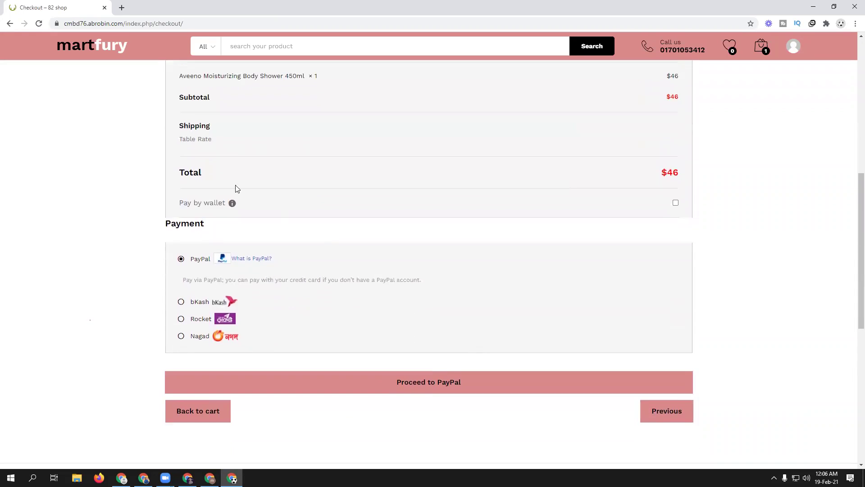
scroll(408, 259, "up", 2)
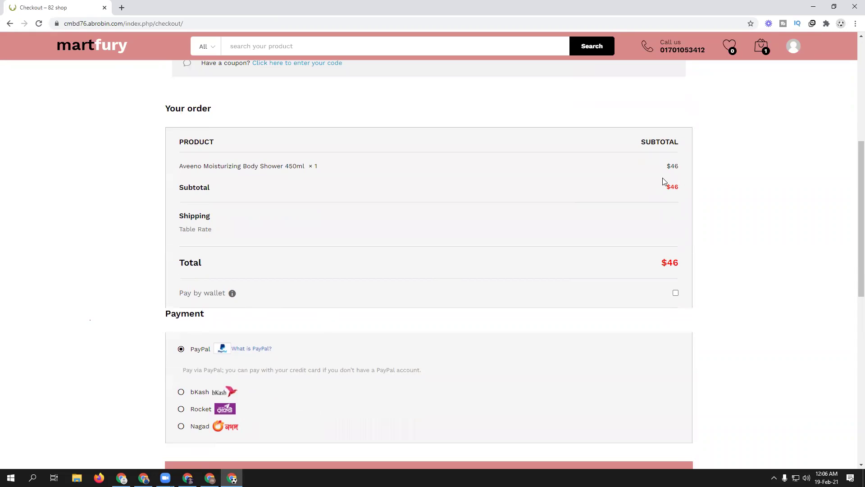
left_click(675, 293)
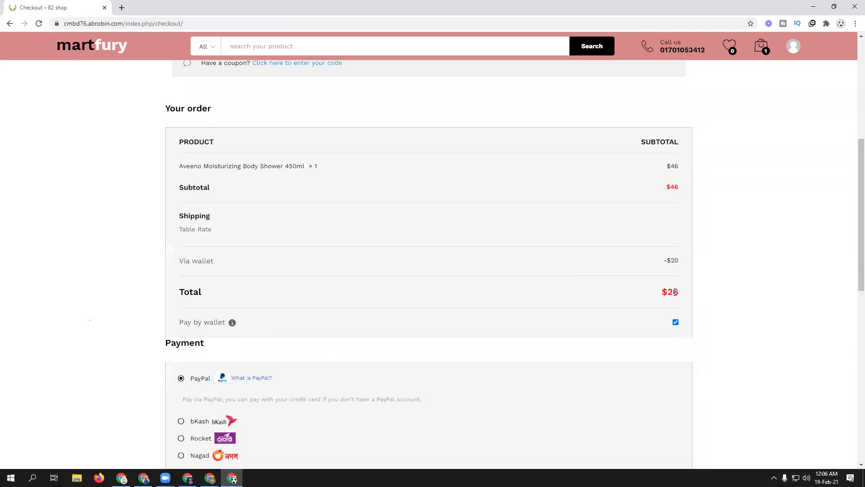
scroll(345, 359, "down", 2)
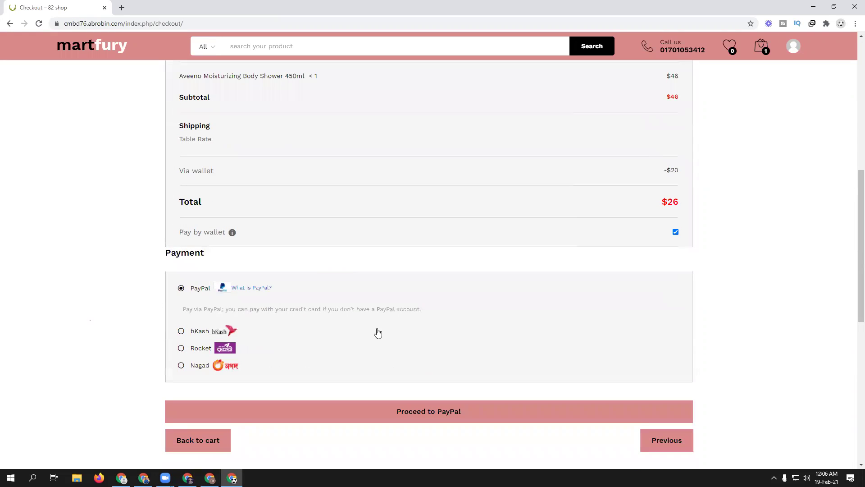
scroll(373, 317, "up", 2)
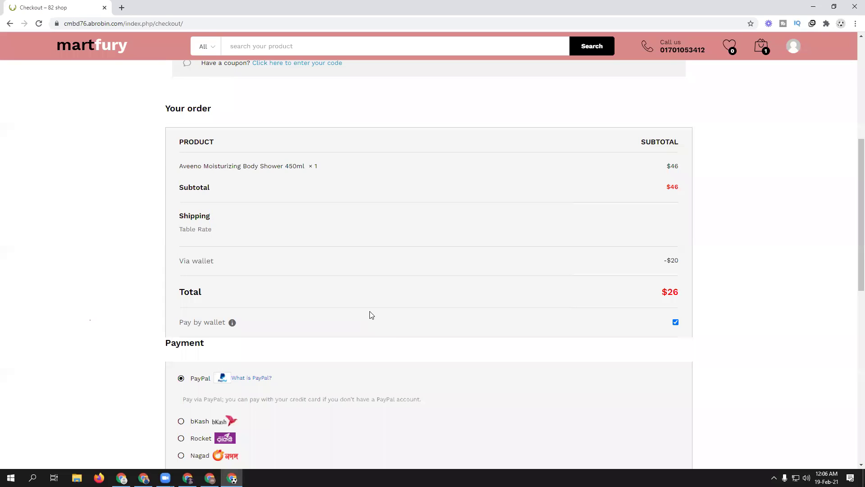
scroll(372, 315, "up", 5)
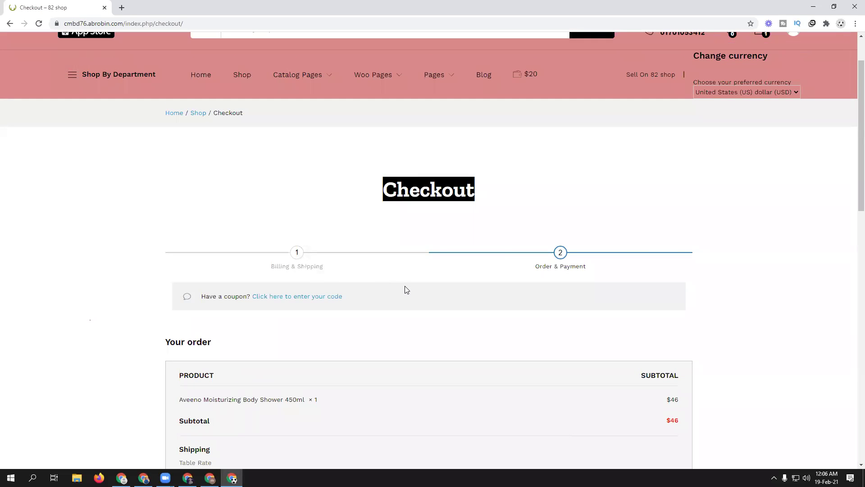
scroll(404, 286, "down", 3)
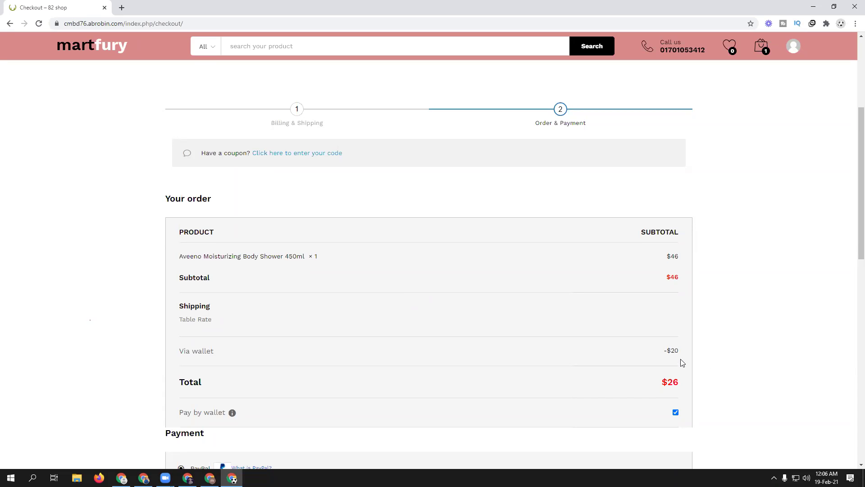
scroll(679, 363, "down", 1)
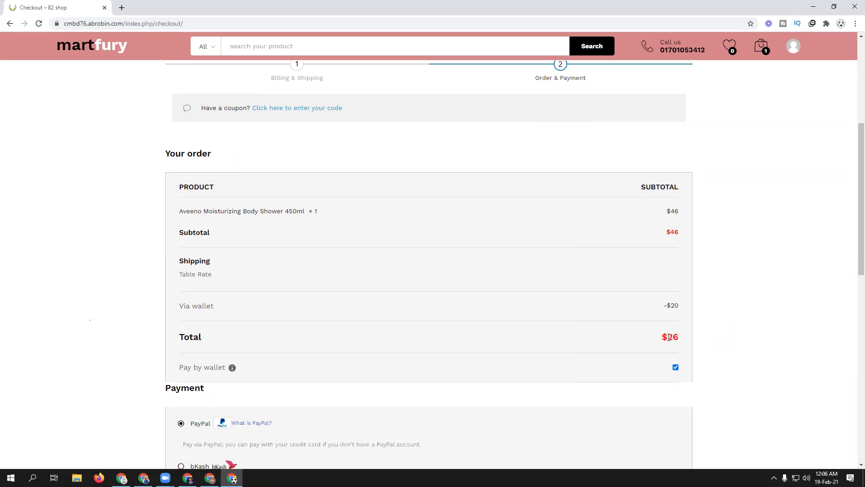
scroll(668, 337, "up", 4)
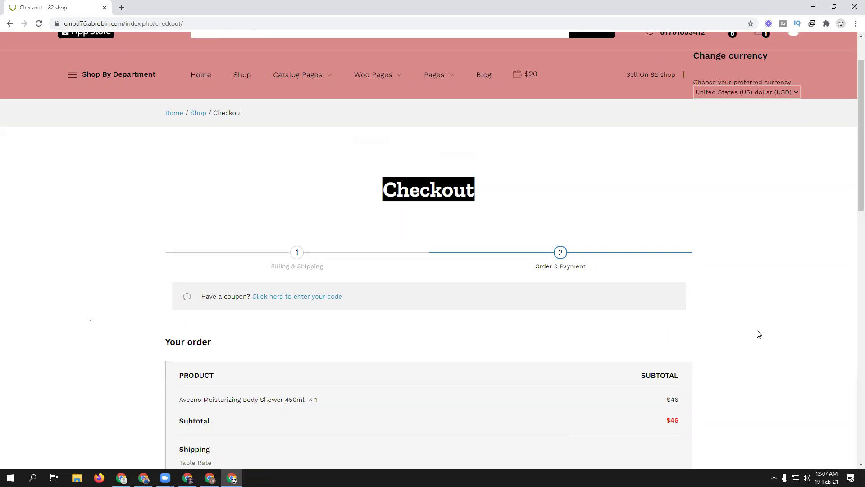
scroll(759, 334, "down", 4)
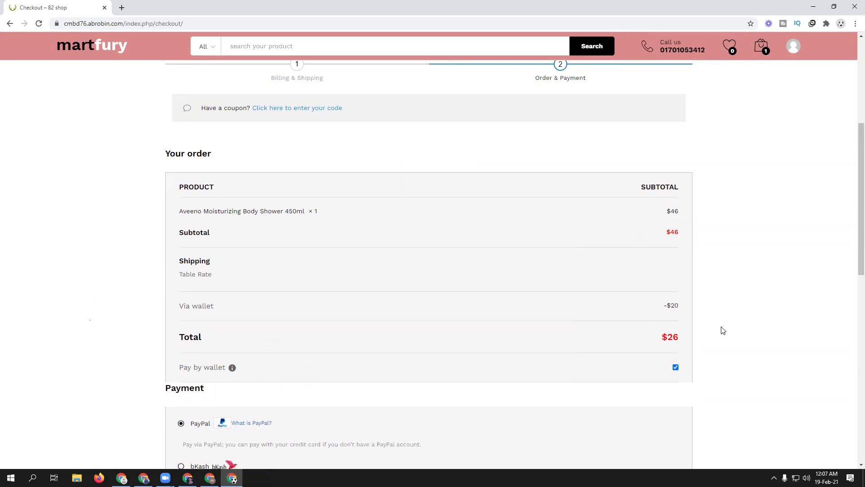
scroll(716, 325, "down", 1)
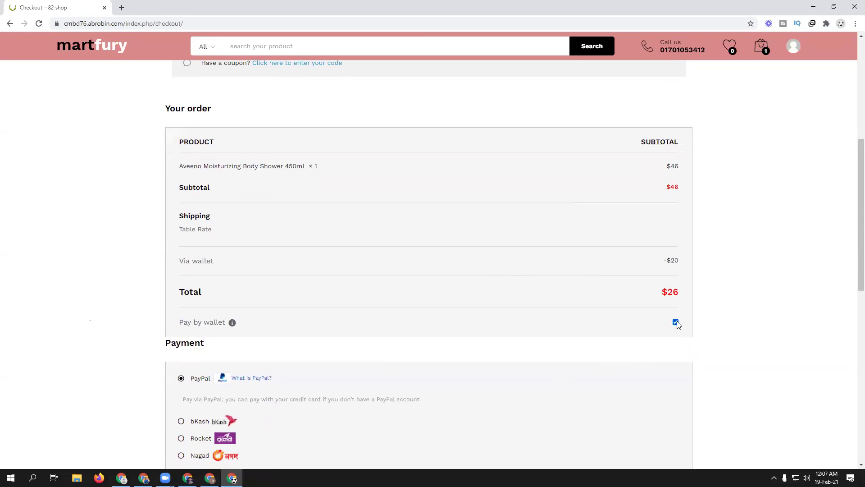
- Remove the wallet payment so the order total returns to $46
left_click(675, 322)
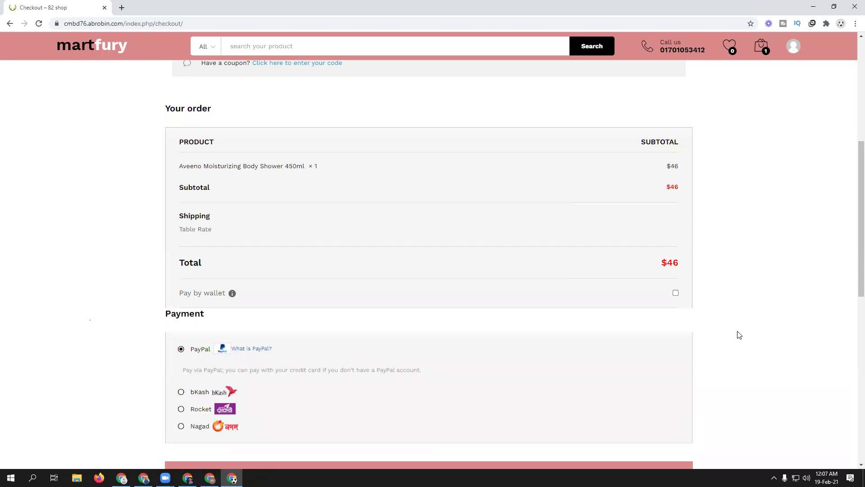
scroll(730, 326, "down", 2)
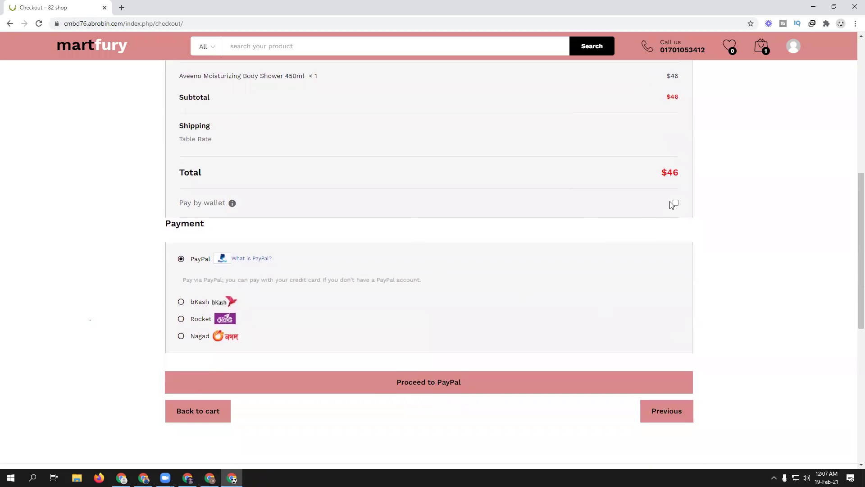
scroll(640, 255, "up", 2)
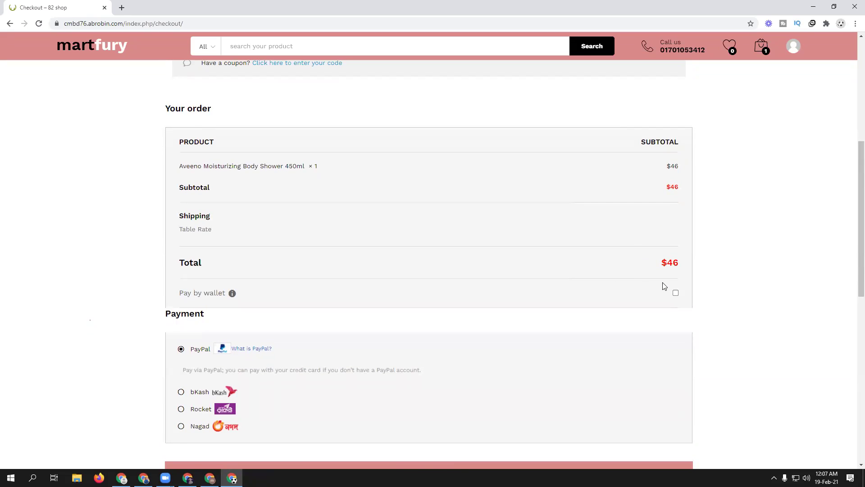
scroll(665, 286, "up", 5)
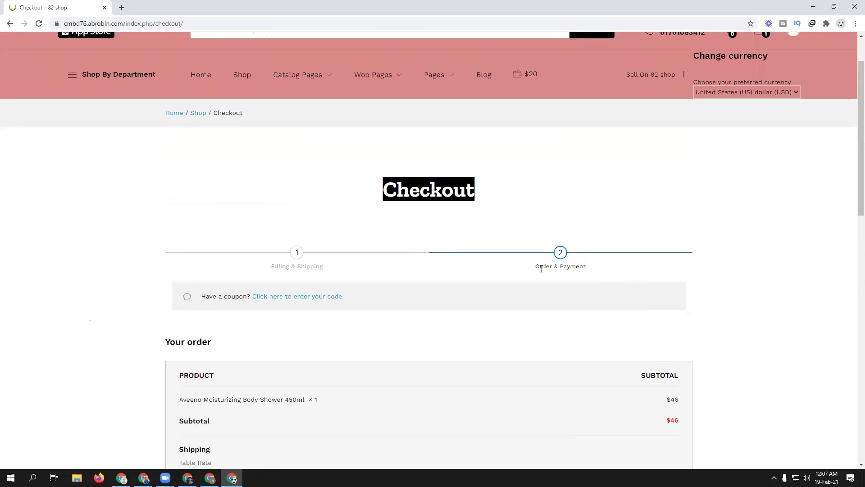
scroll(279, 368, "up", 1)
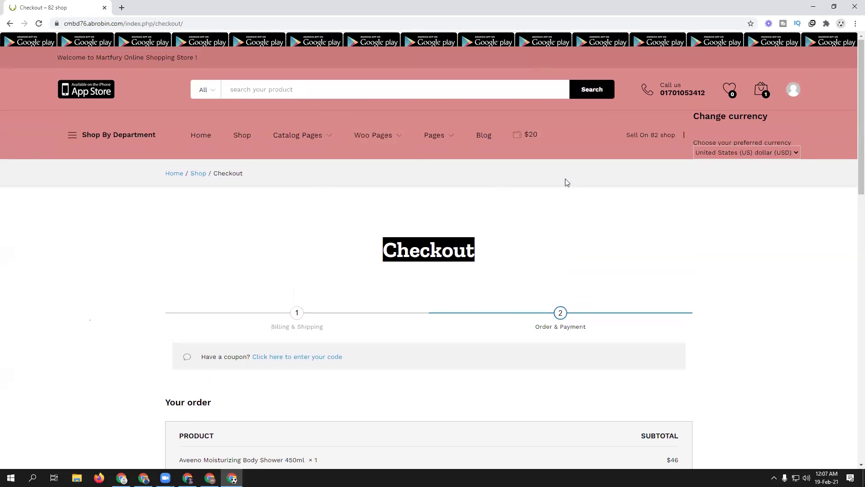
- Refresh the wallet, open Wallet transfer, and pick the recipient customer by e-mail
left_click(187, 478)
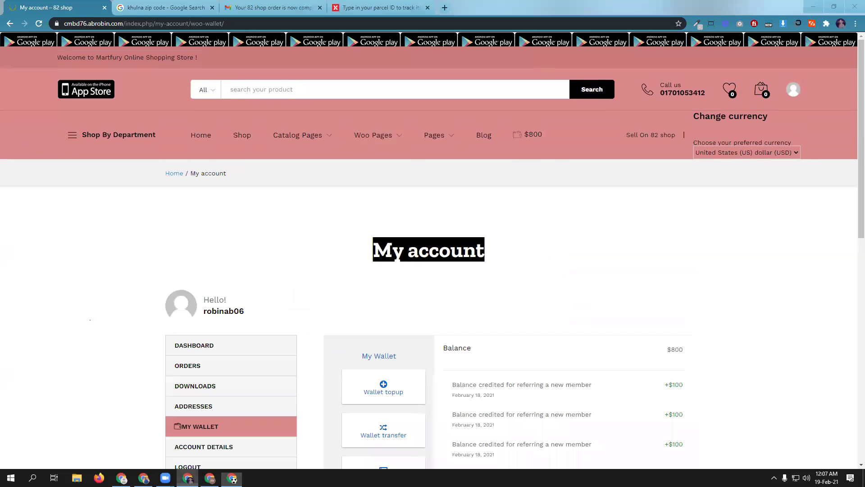
left_click(39, 24)
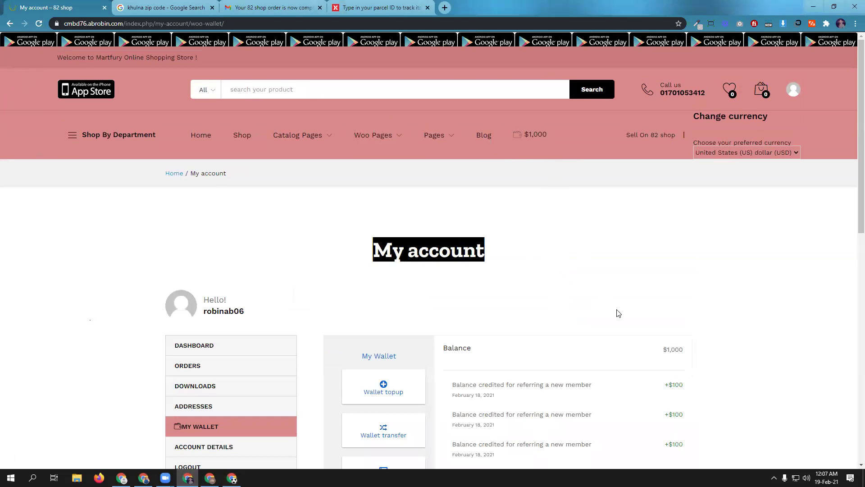
scroll(792, 353, "down", 2)
scroll(793, 352, "down", 1)
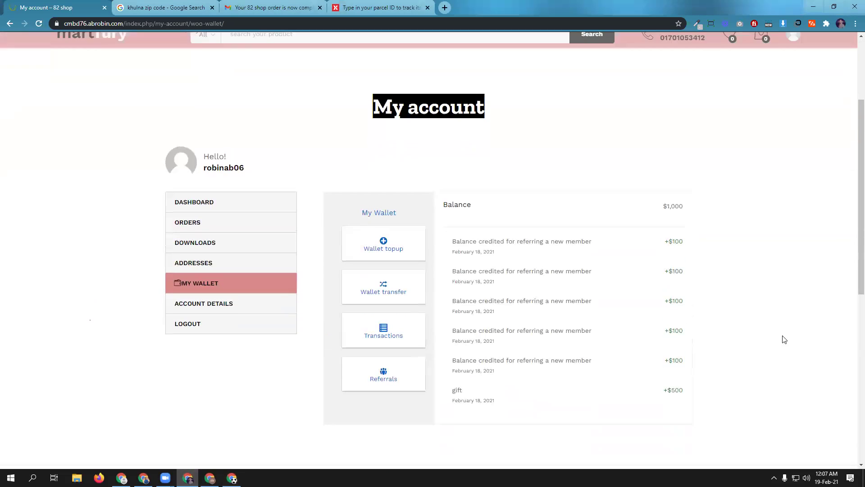
left_click(385, 292)
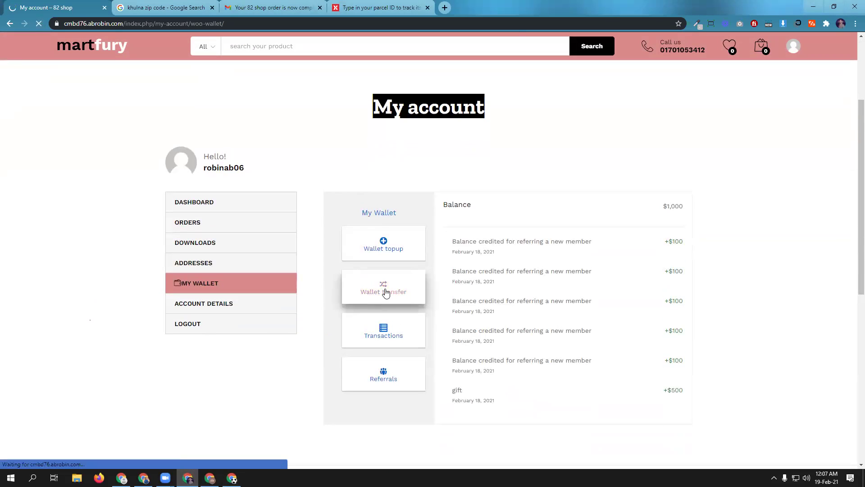
scroll(772, 356, "down", 2)
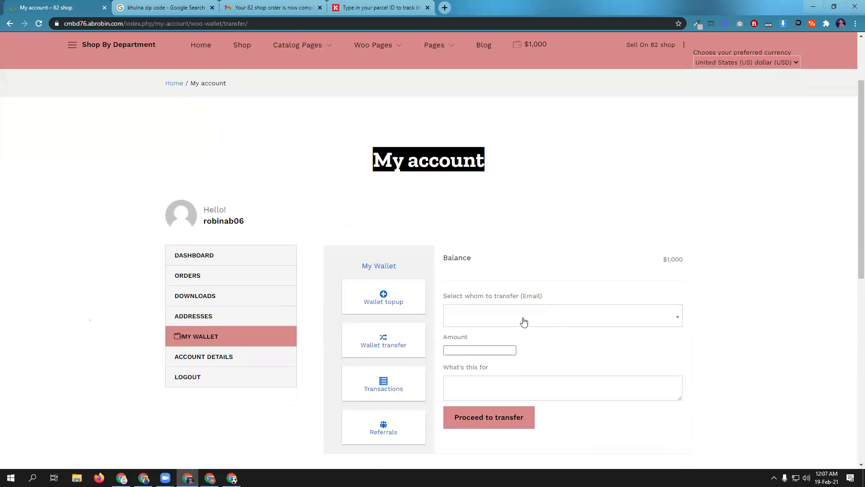
left_click(503, 314)
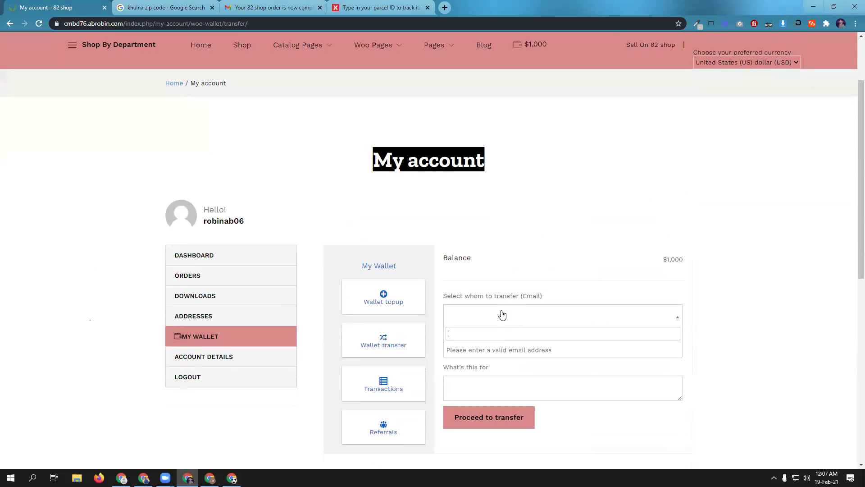
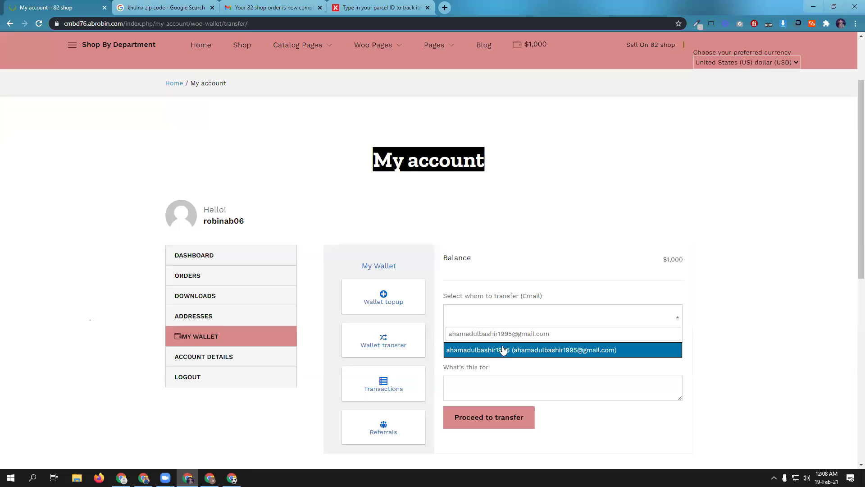
left_click(506, 352)
- Send 500 with the note 'friend' and submit the wallet transfer
left_click(474, 350)
type("500")
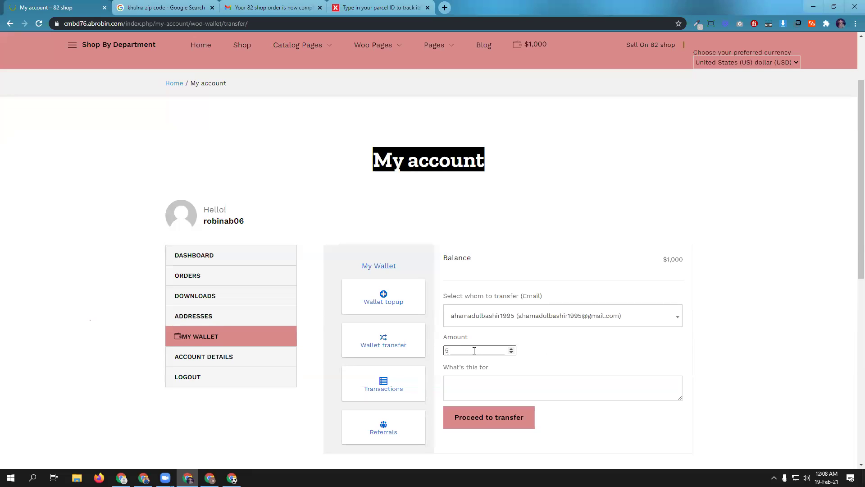
left_click(483, 385)
type("friend")
scroll(501, 379, "down", 1)
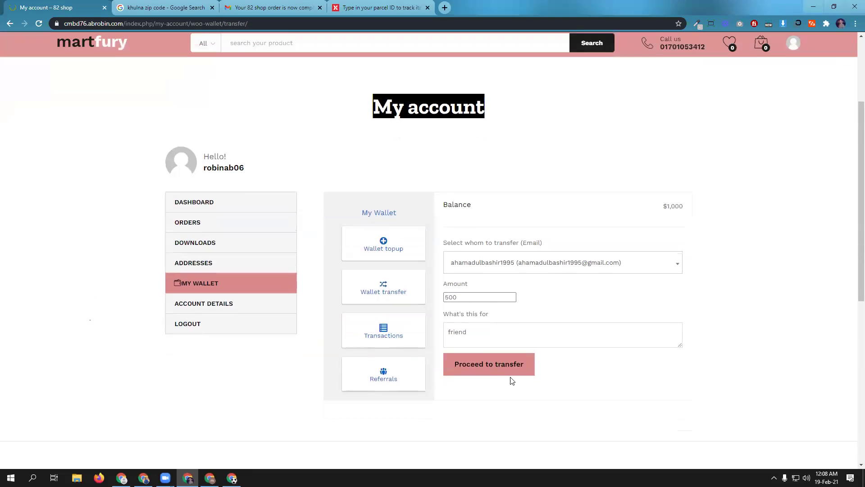
left_click(506, 371)
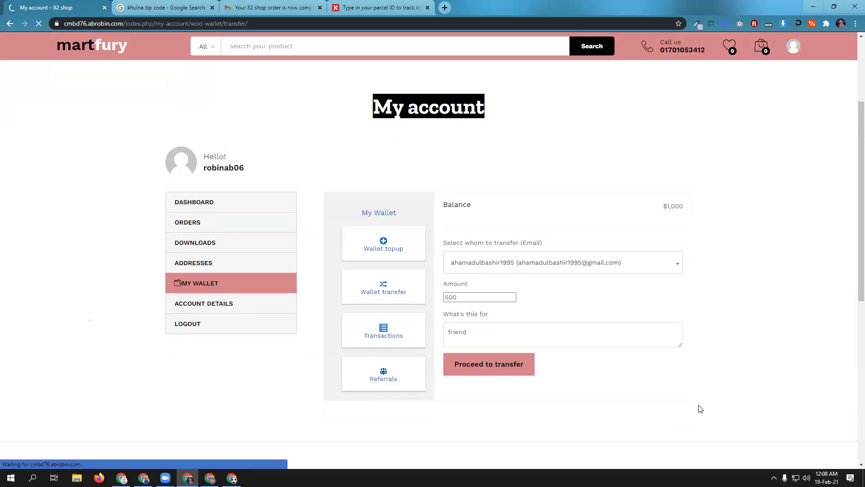
scroll(728, 375, "down", 2)
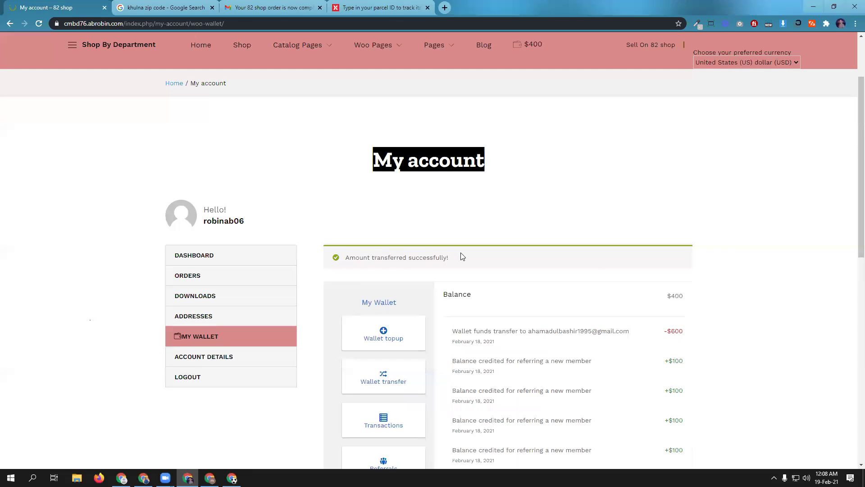
scroll(600, 266, "down", 1)
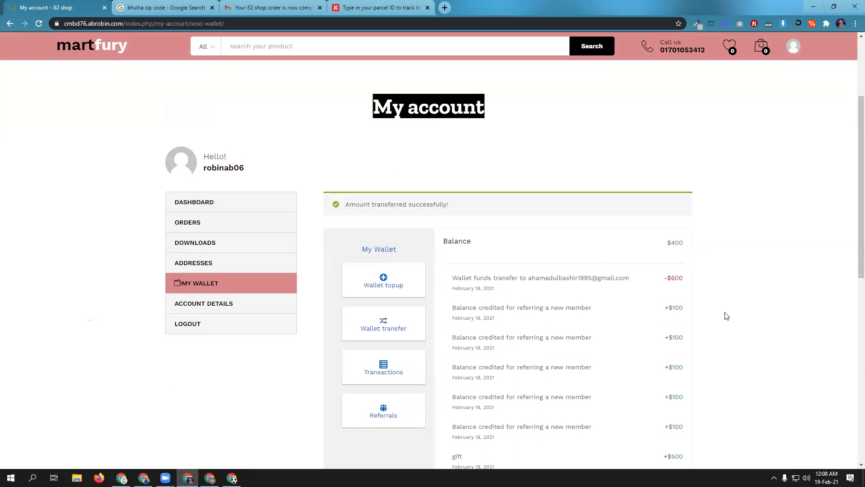
scroll(714, 314, "up", 4)
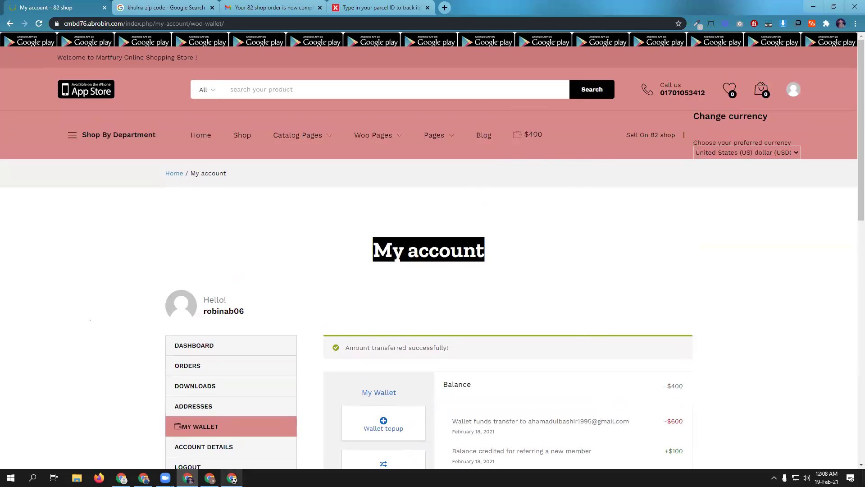
left_click(232, 477)
- Reload the checkout and fill billing: saved phone and full name, a placeholder father name, Facebook URL 'f'
left_click(38, 23)
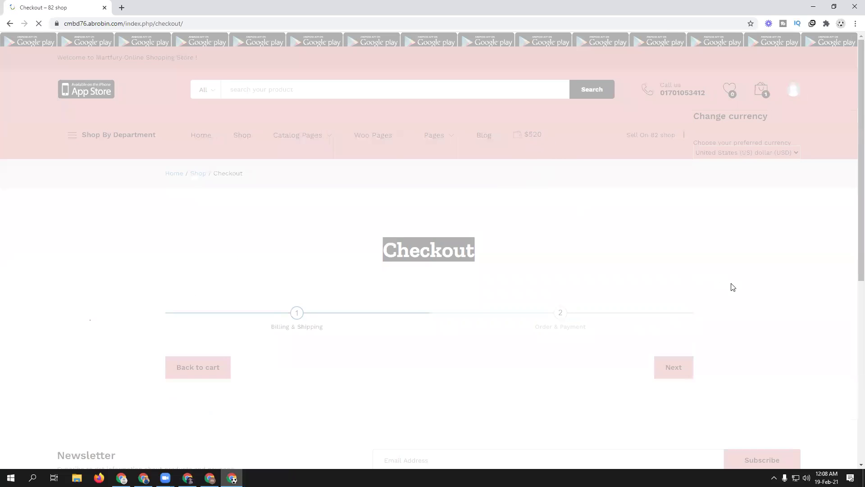
scroll(730, 285, "down", 7)
scroll(751, 297, "down", 3)
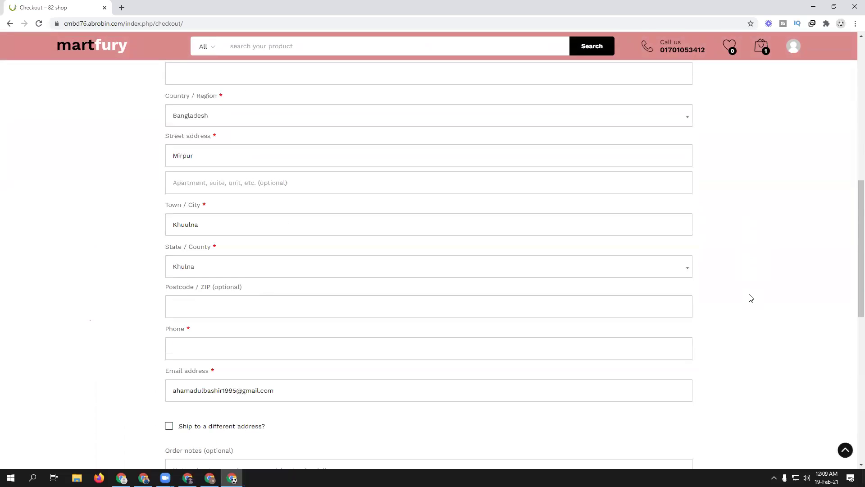
left_click(261, 303)
left_click(232, 320)
scroll(423, 320, "up", 4)
scroll(425, 320, "up", 1)
left_click(215, 174)
left_click(210, 198)
left_click(210, 225)
type("fgfj")
left_click(222, 257)
type("fb.com")
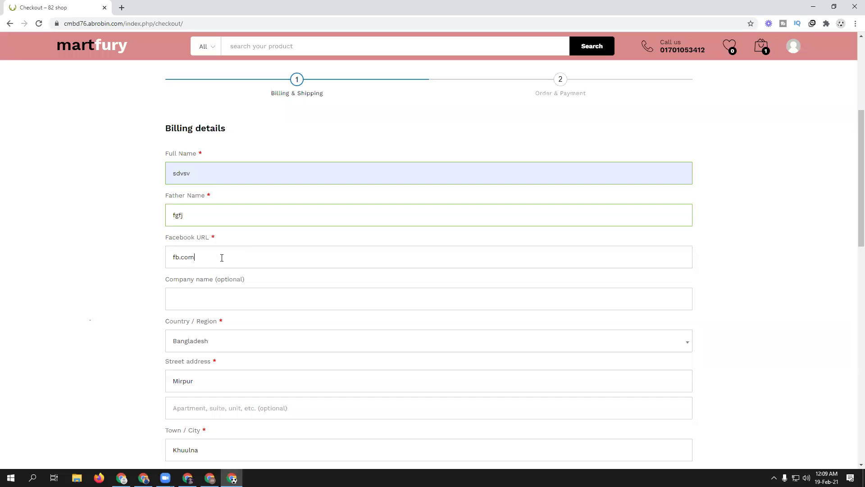
- Continue to Order & Payment and review the $46 Aveeno order and PayPal option
scroll(445, 273, "down", 9)
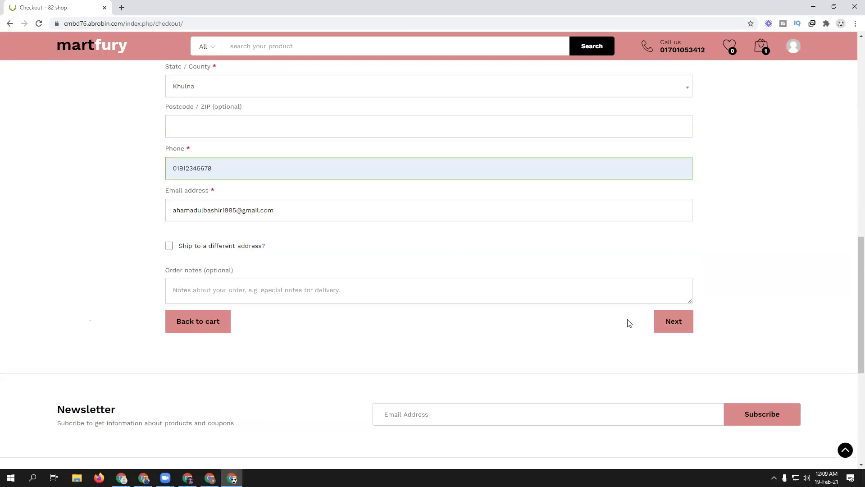
scroll(460, 325, "up", 3)
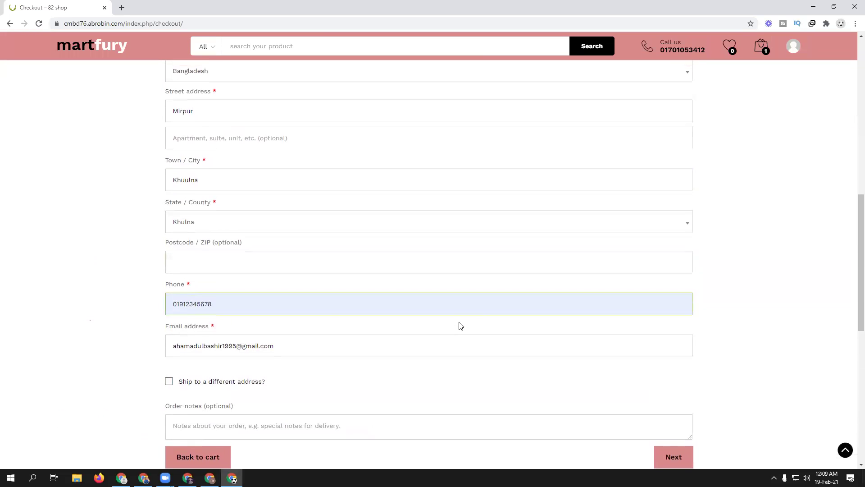
scroll(572, 363, "down", 4)
left_click(675, 286)
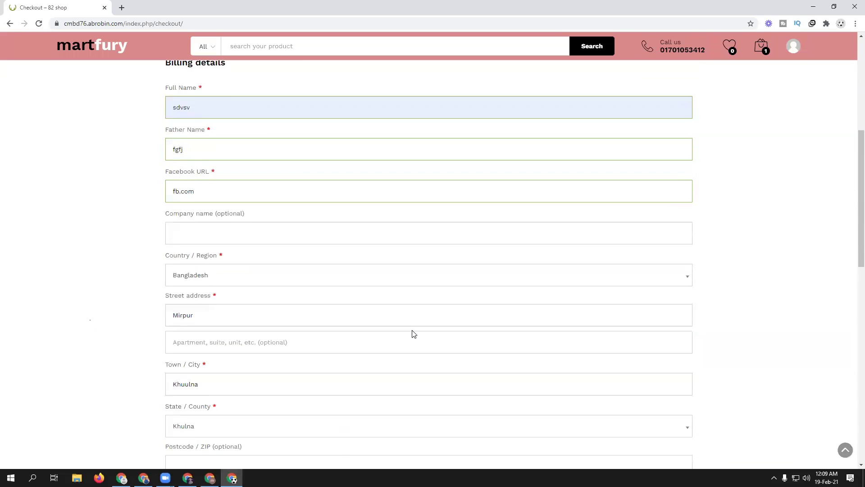
scroll(413, 332, "down", 4)
scroll(412, 332, "up", 2)
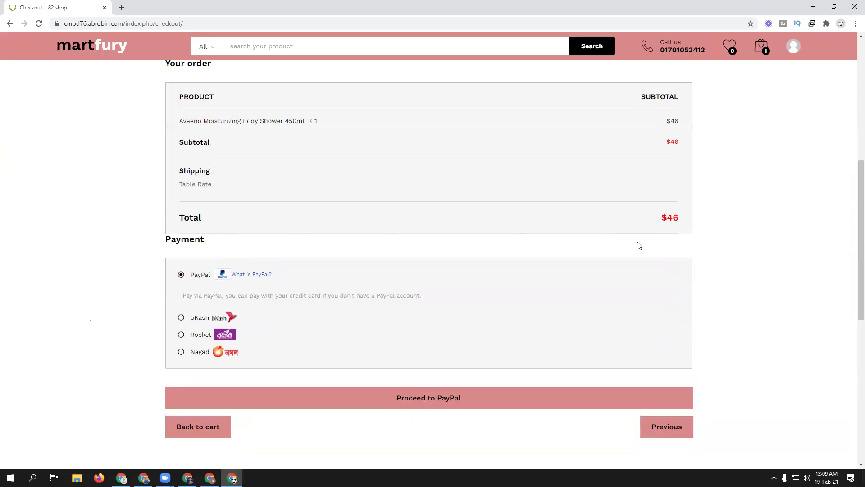
scroll(577, 276, "up", 1)
scroll(631, 232, "down", 2)
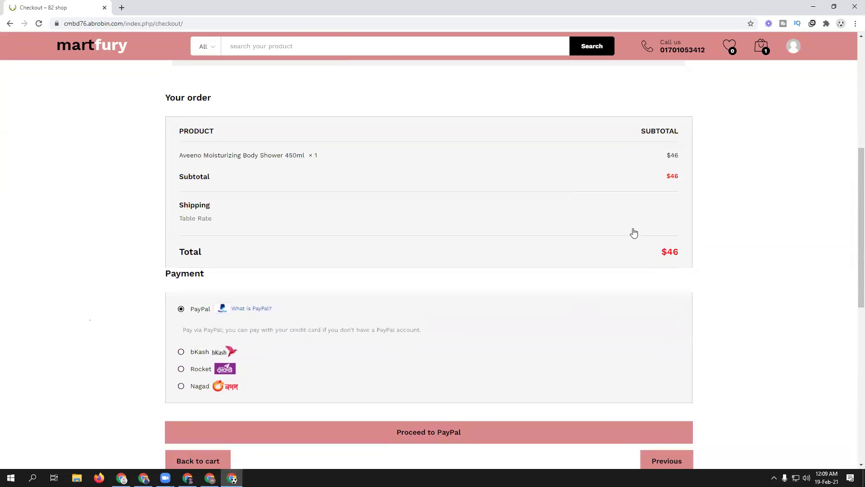
scroll(456, 291, "up", 9)
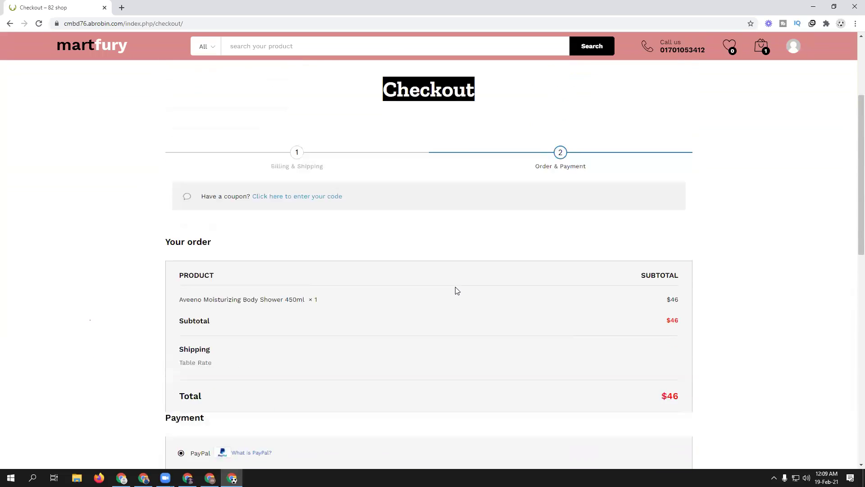
scroll(457, 292, "down", 6)
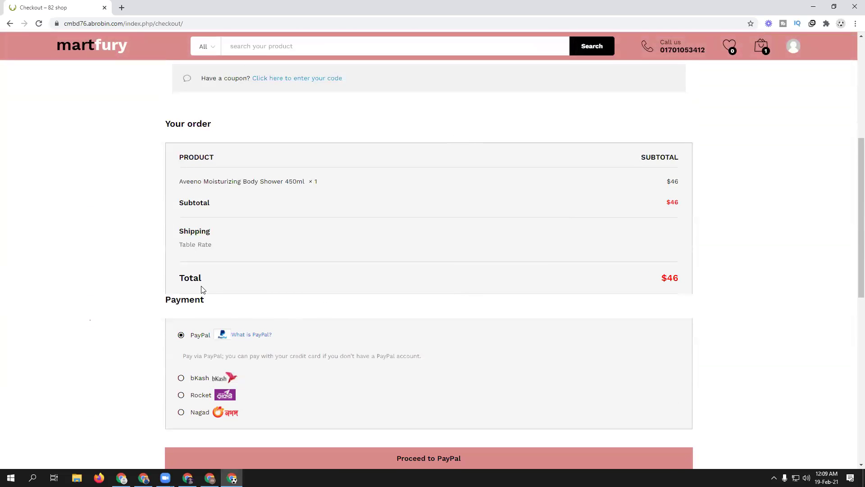
scroll(501, 335, "down", 3)
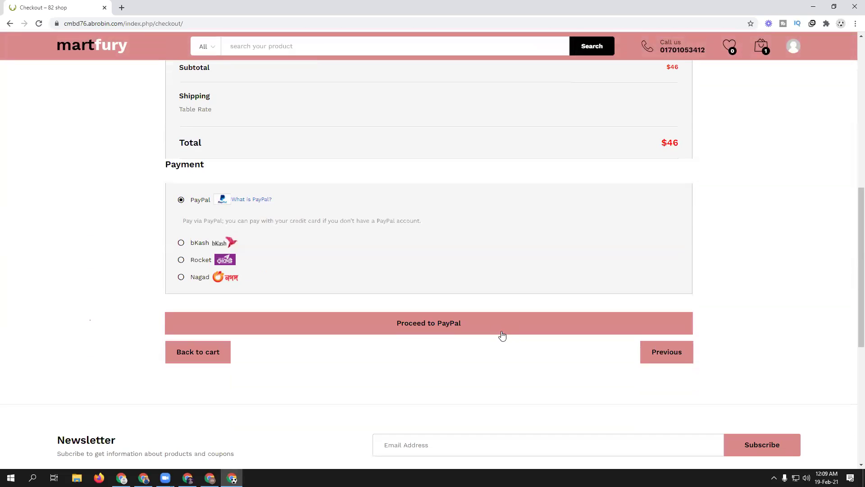
scroll(348, 310, "up", 2)
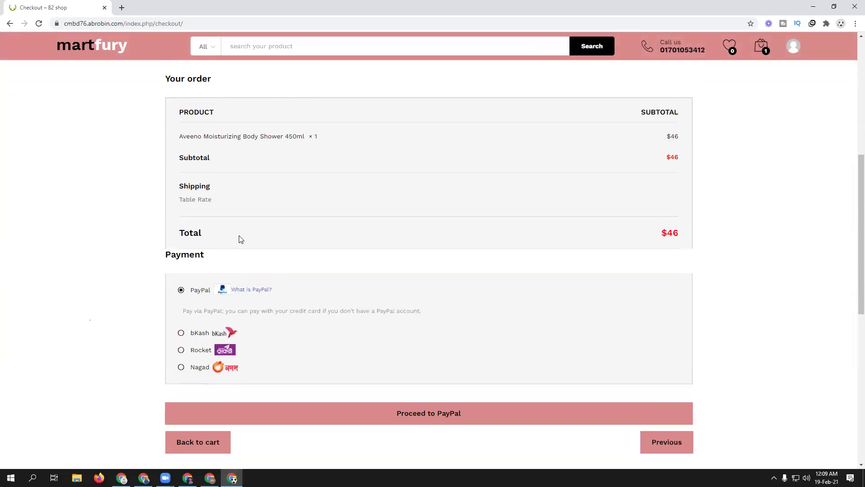
scroll(226, 237, "up", 7)
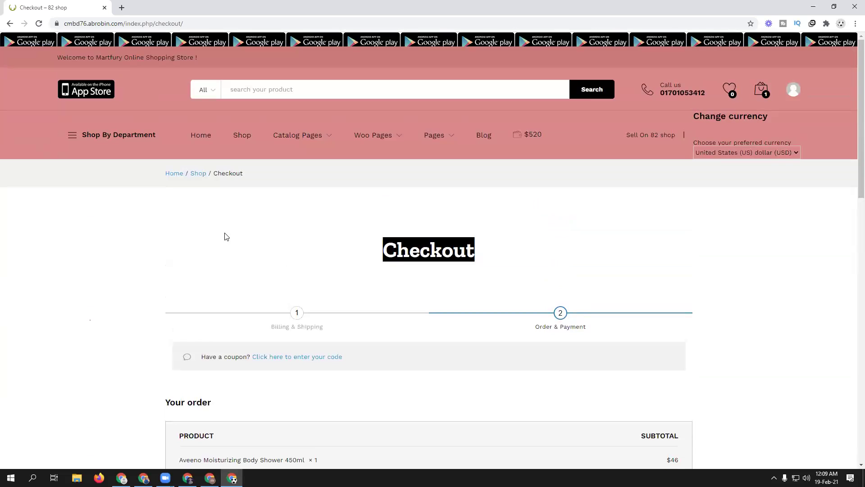
mouse_move(763, 91)
- From the Shop, add the Men's Plain Regular fit Casual Shirt in Black, size M, to the cart
left_click(244, 137)
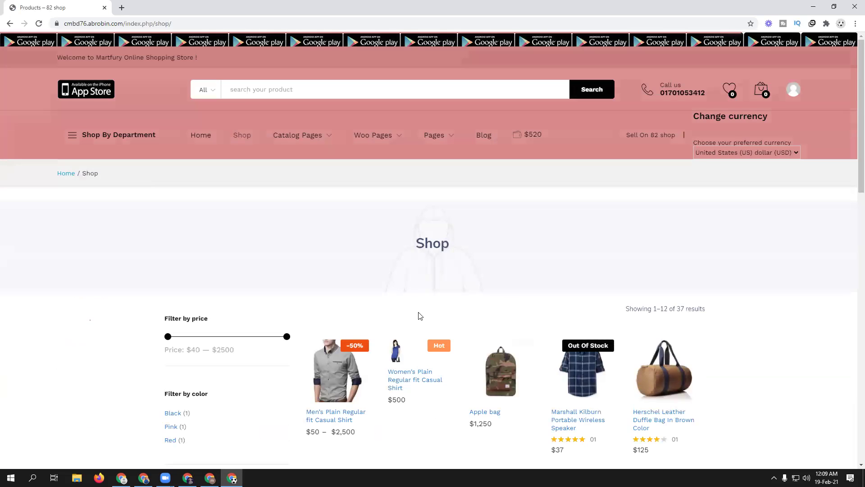
scroll(420, 316, "down", 1)
scroll(420, 315, "down", 2)
left_click(333, 300)
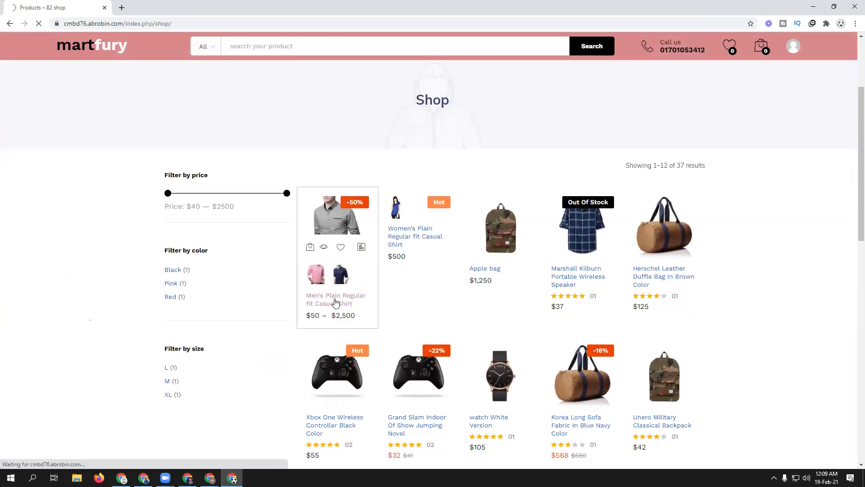
scroll(334, 303, "down", 5)
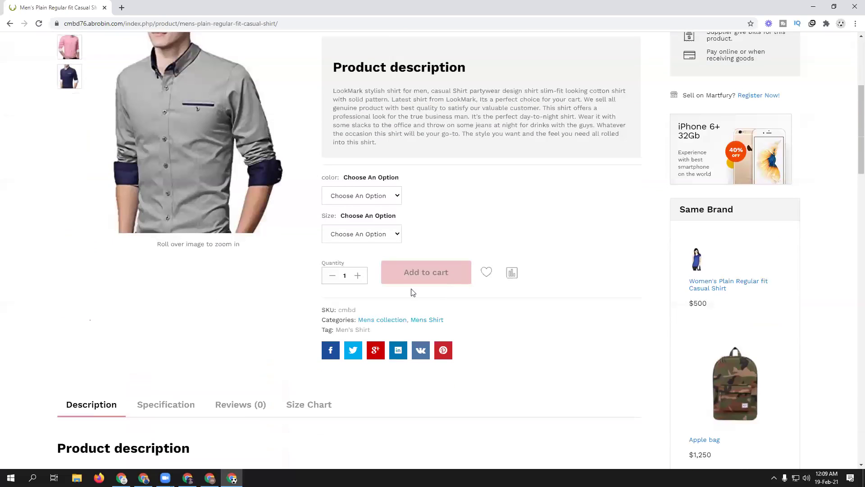
left_click(351, 203)
left_click(347, 215)
left_click(357, 233)
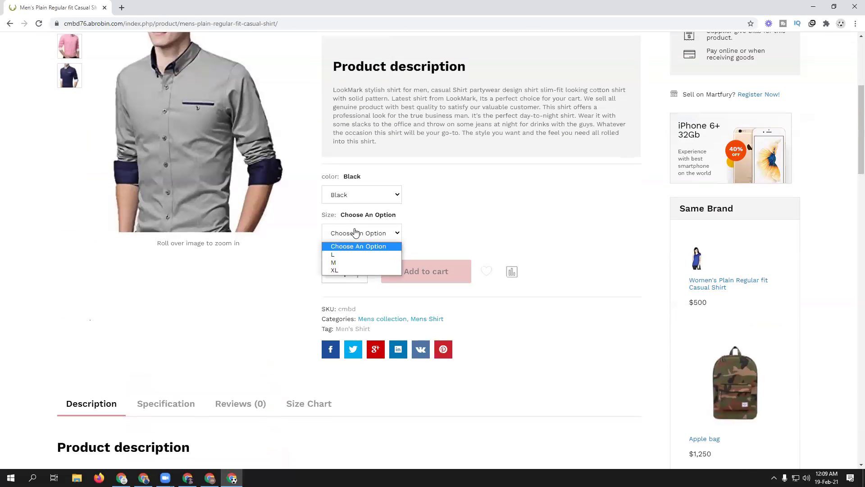
left_click(354, 262)
left_click(426, 311)
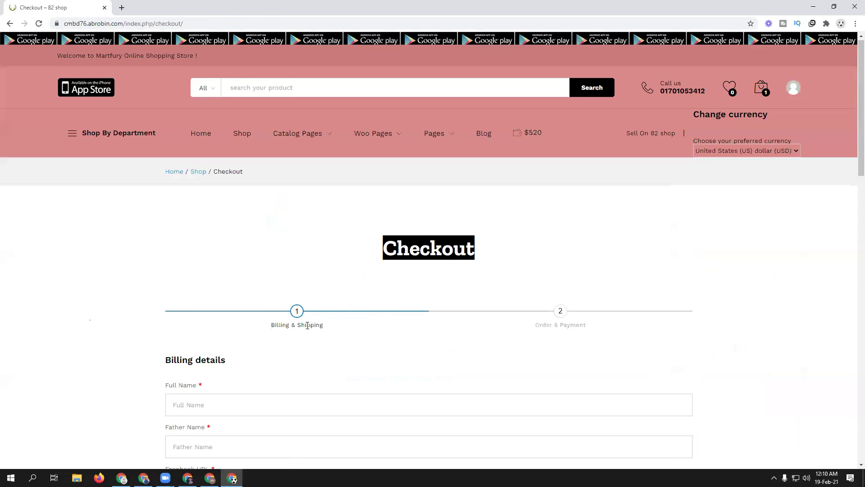
scroll(307, 325, "down", 5)
- Fill billing with the saved full name and phone, plus a placeholder father name
left_click(193, 174)
left_click(197, 199)
left_click(204, 215)
type("gdzh")
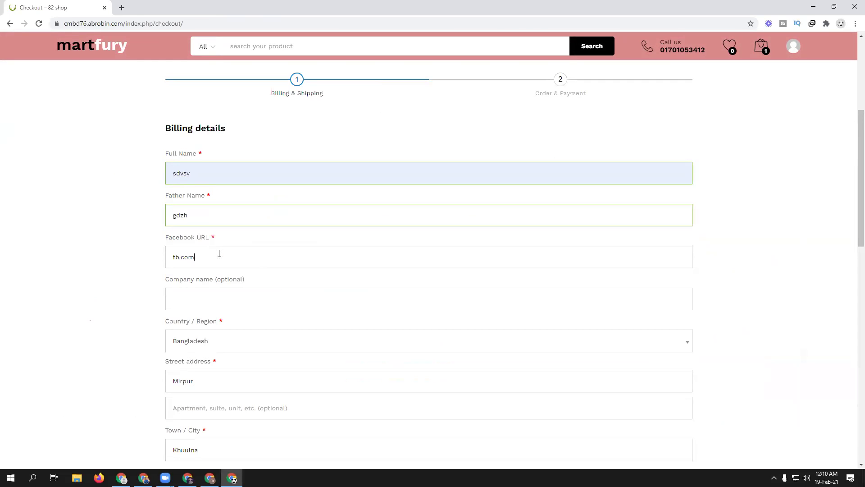
scroll(218, 252, "down", 4)
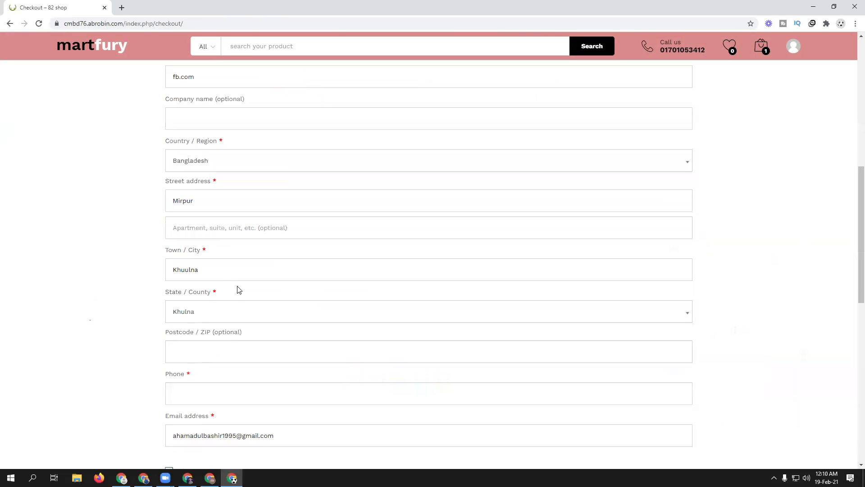
scroll(239, 289, "down", 2)
left_click(216, 298)
left_click(213, 329)
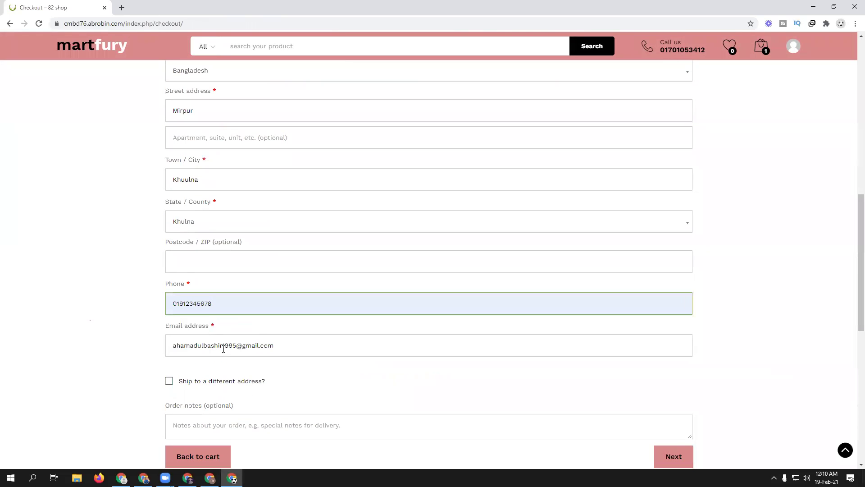
- Continue to Order & Payment and review the $200 total: $100 shirt plus $100 shipping
left_click(674, 460)
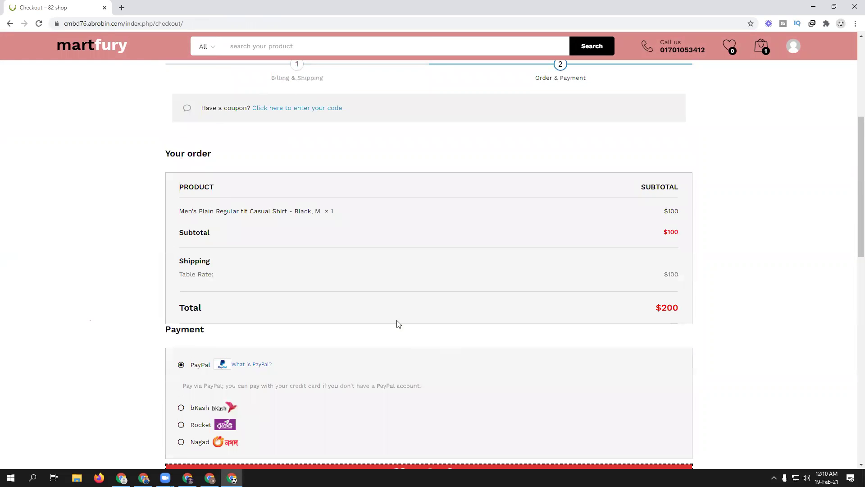
scroll(396, 292, "down", 2)
scroll(396, 291, "down", 2)
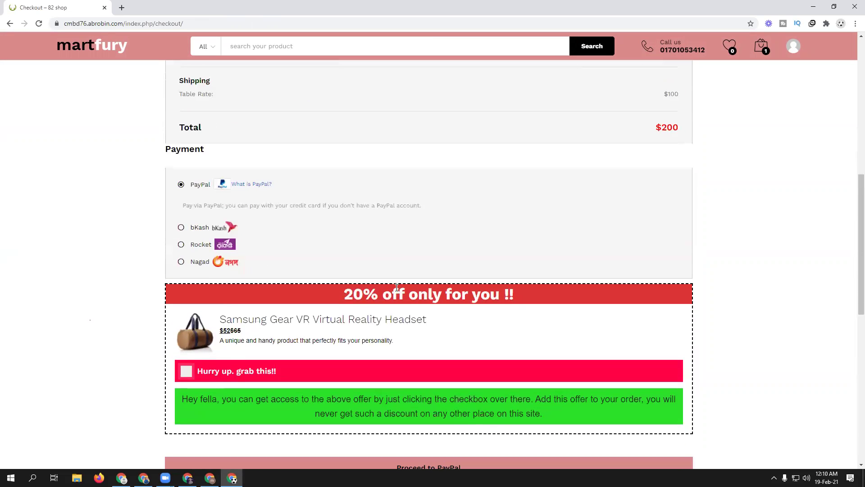
scroll(394, 288, "up", 4)
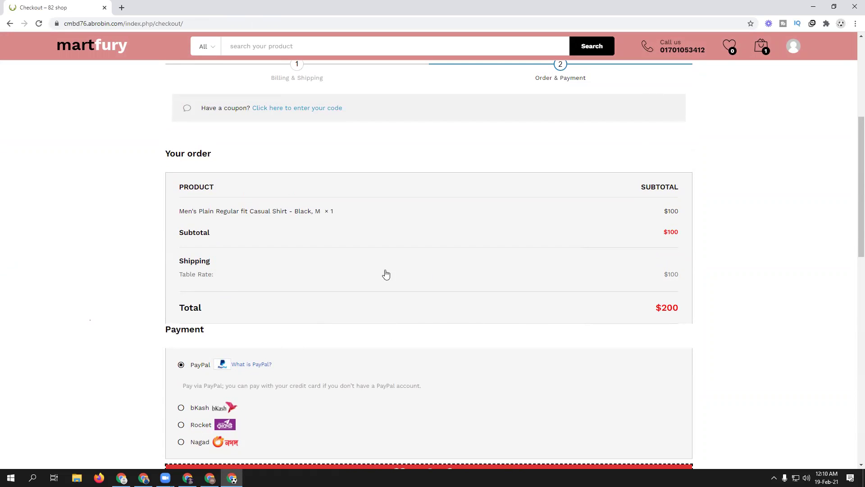
scroll(429, 276, "up", 5)
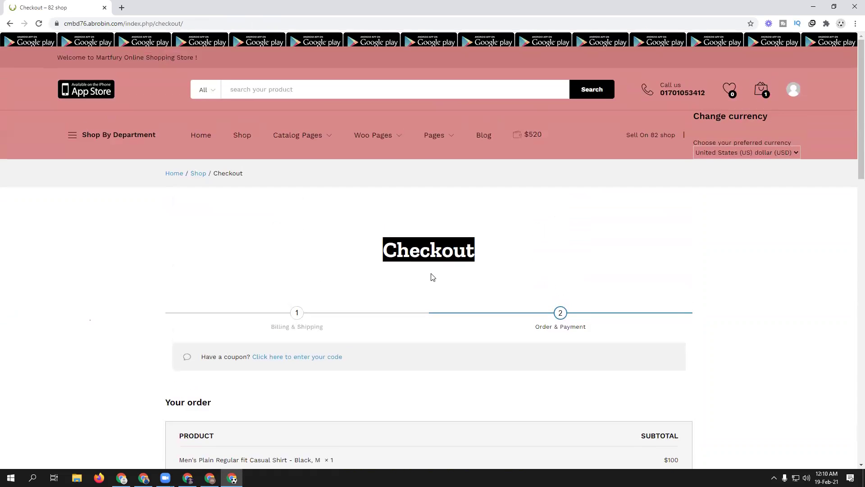
scroll(433, 276, "down", 10)
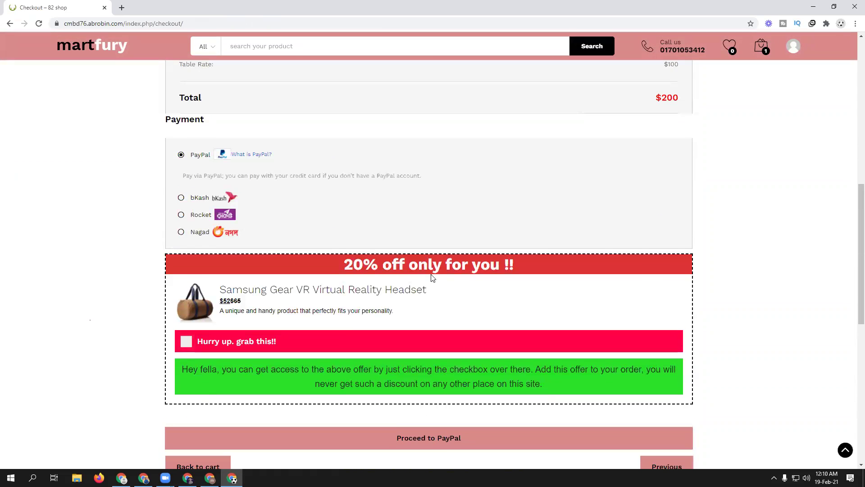
scroll(432, 277, "down", 6)
scroll(432, 277, "up", 6)
scroll(433, 278, "up", 10)
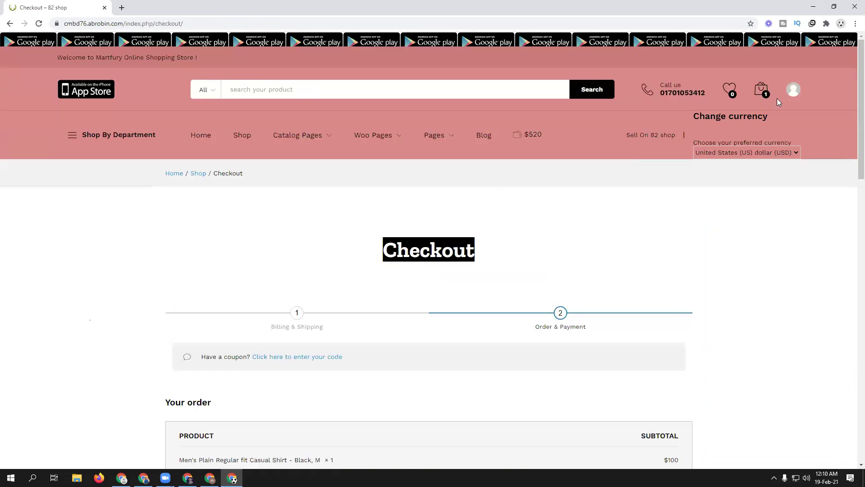
- Go from the account Dashboard to My Wallet's Transactions, listing the $500 and $20 credits
mouse_move(793, 90)
left_click(721, 148)
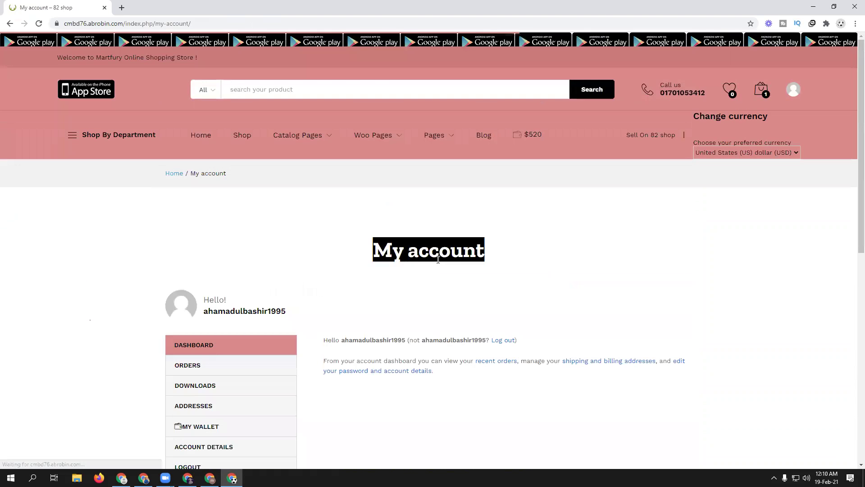
scroll(603, 338, "down", 2)
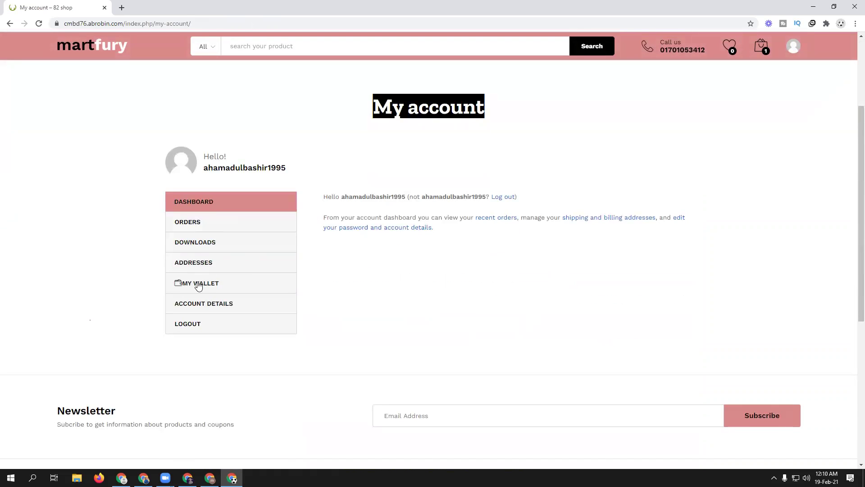
left_click(195, 284)
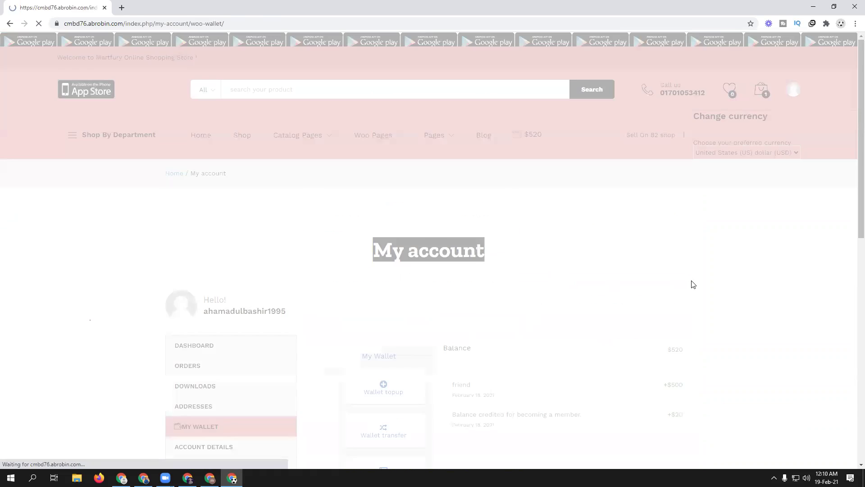
scroll(753, 295, "down", 1)
scroll(753, 295, "down", 2)
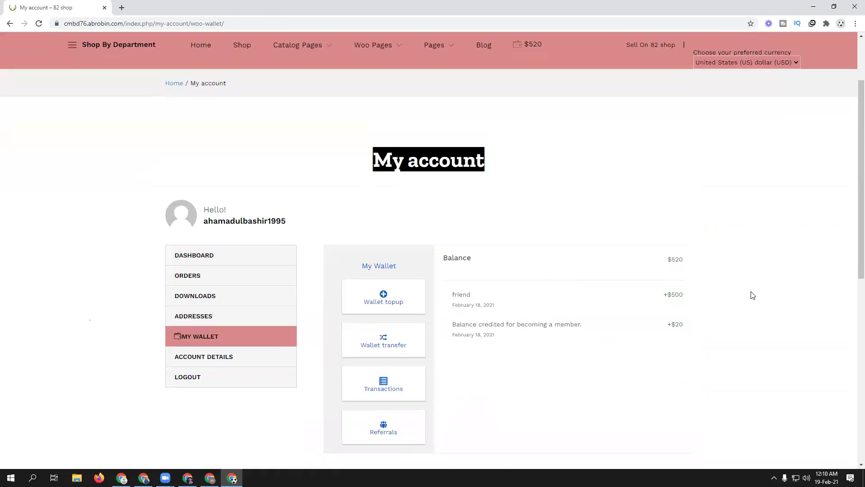
scroll(753, 295, "down", 3)
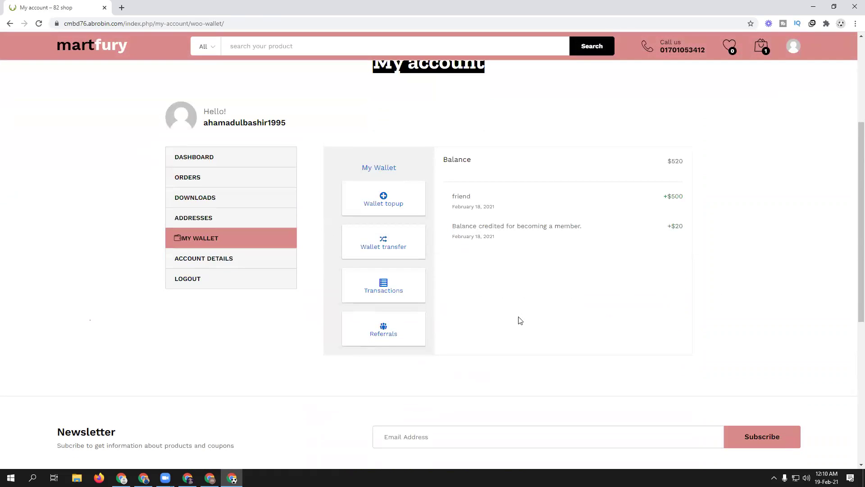
left_click(402, 287)
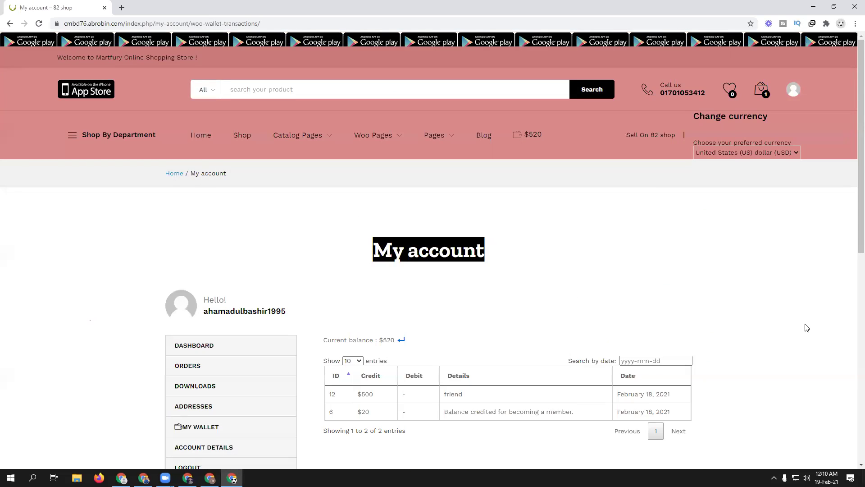
scroll(806, 327, "down", 3)
scroll(806, 328, "down", 4)
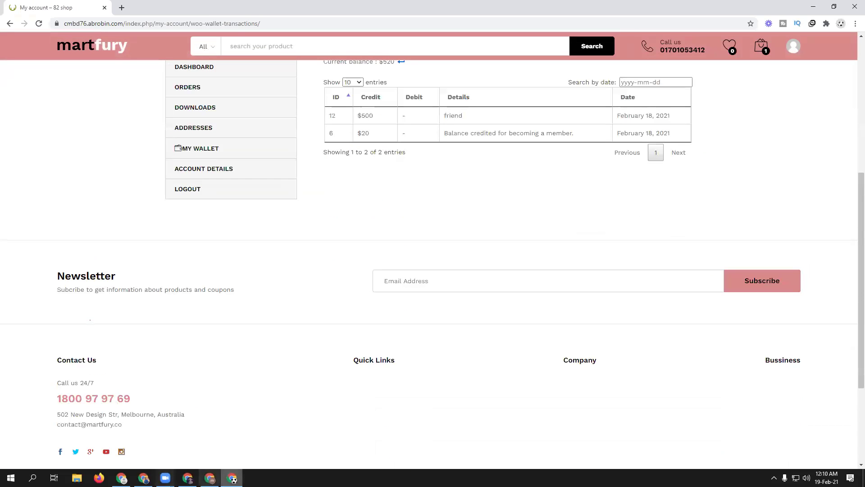
- In the admin window, show TeraWallet Settings' General tab down to the wallet transfer options
left_click(143, 477)
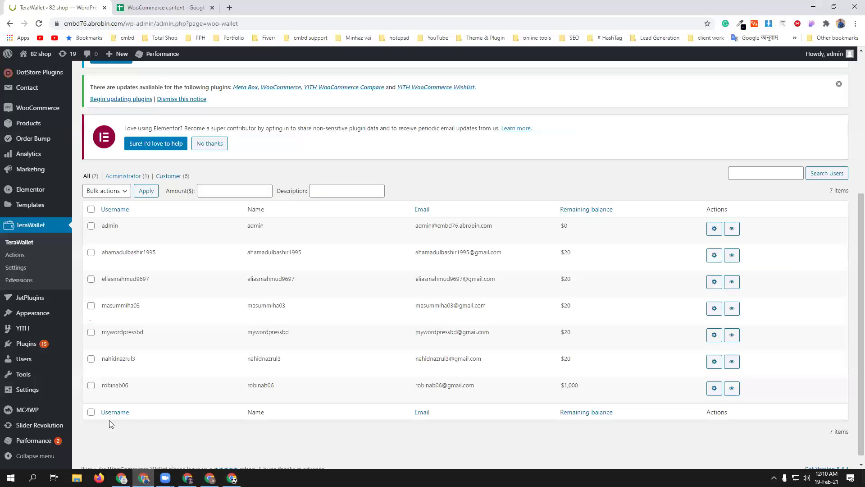
left_click(16, 267)
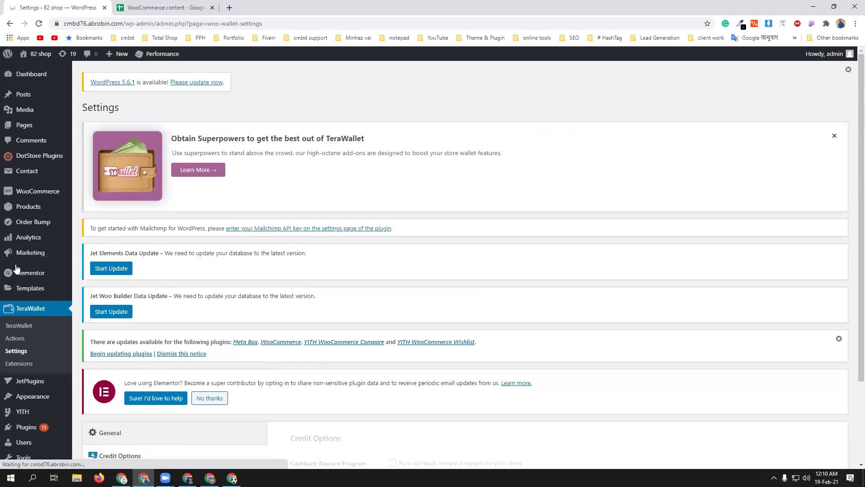
scroll(665, 370, "down", 3)
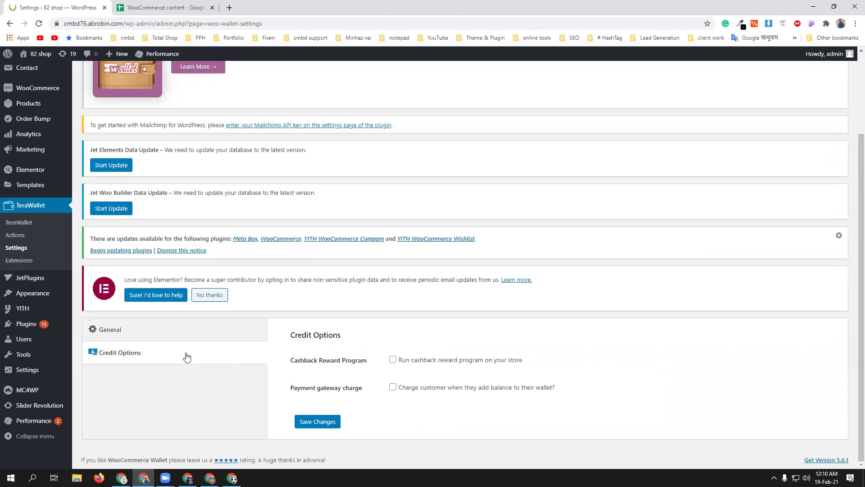
left_click(165, 336)
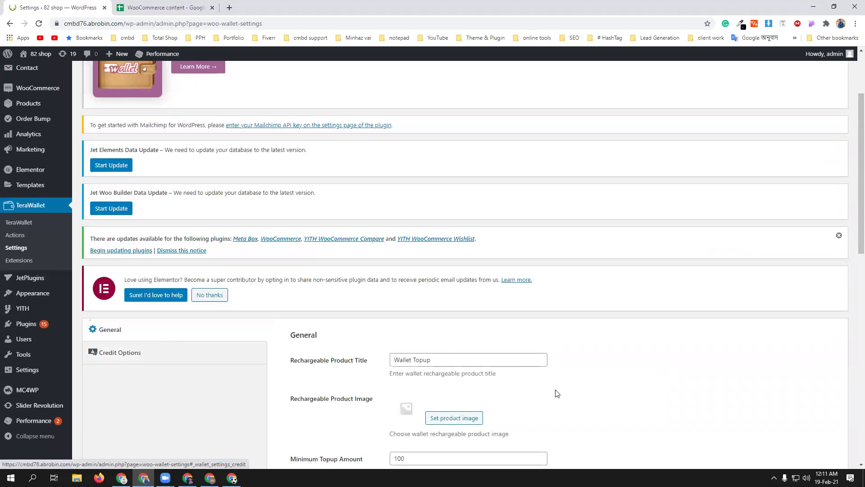
scroll(736, 386, "down", 6)
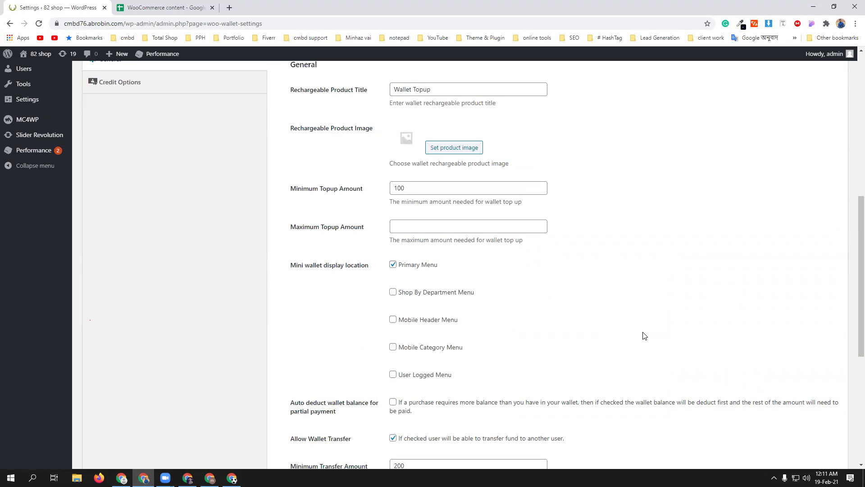
scroll(645, 336, "down", 1)
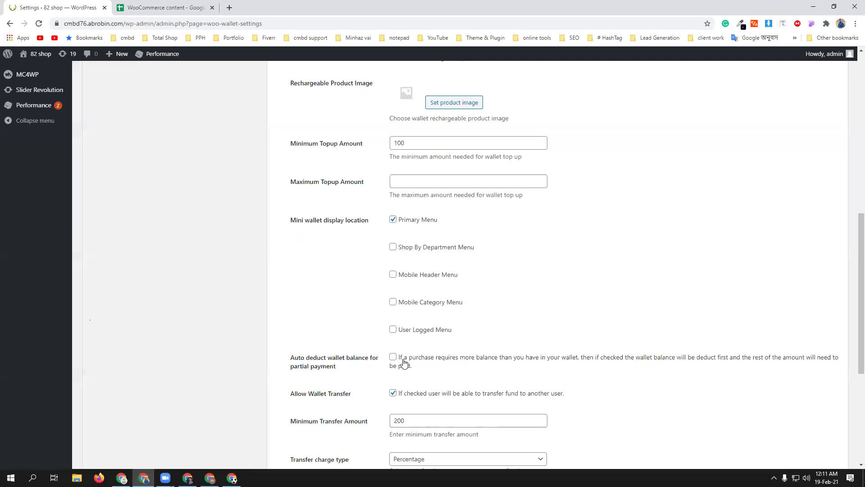
- Enable 'Auto deduct wallet balance for partial payment', save the TeraWallet settings, and return to the storefront
left_click(396, 360)
scroll(508, 358, "down", 5)
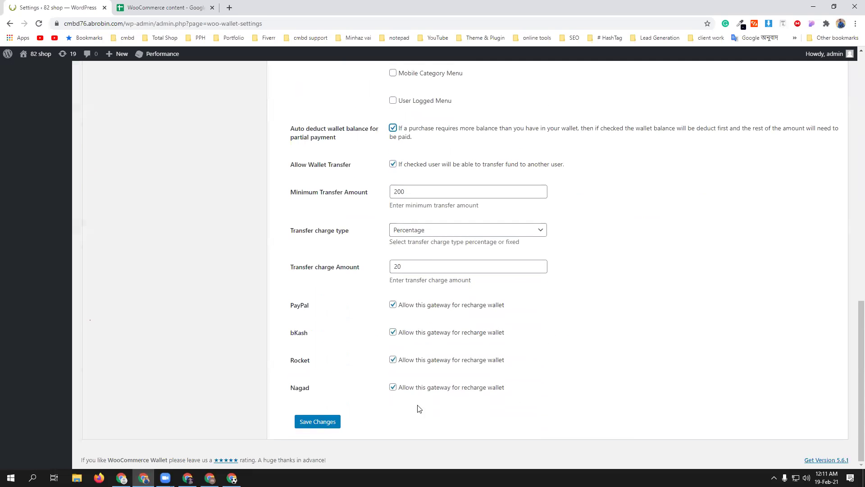
left_click(316, 424)
scroll(648, 401, "up", 3)
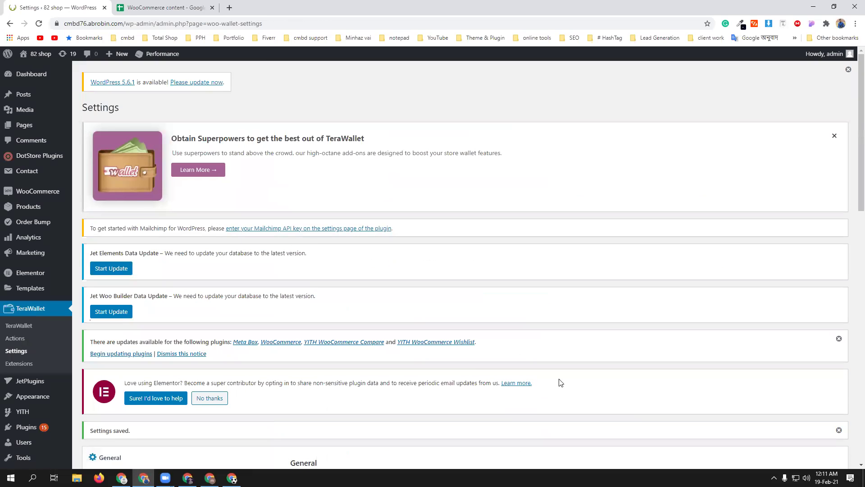
left_click(188, 478)
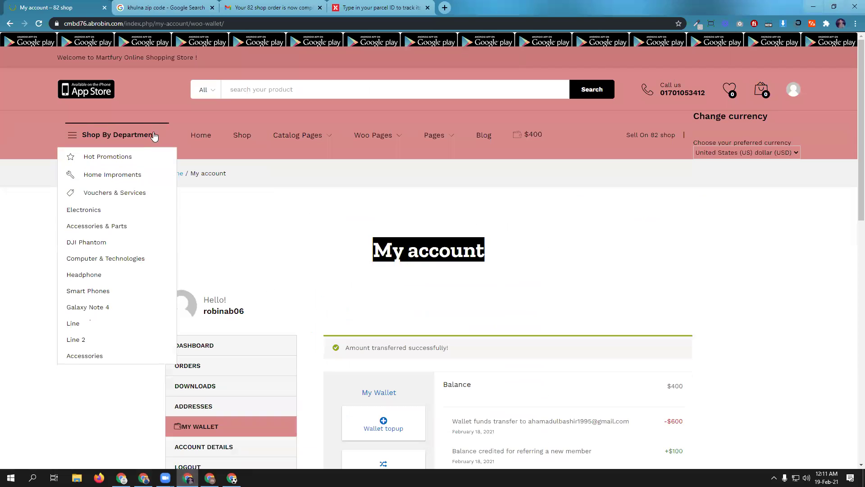
- Open the Men's Plain Regular fit Casual Shirt from the Shop listing
left_click(241, 136)
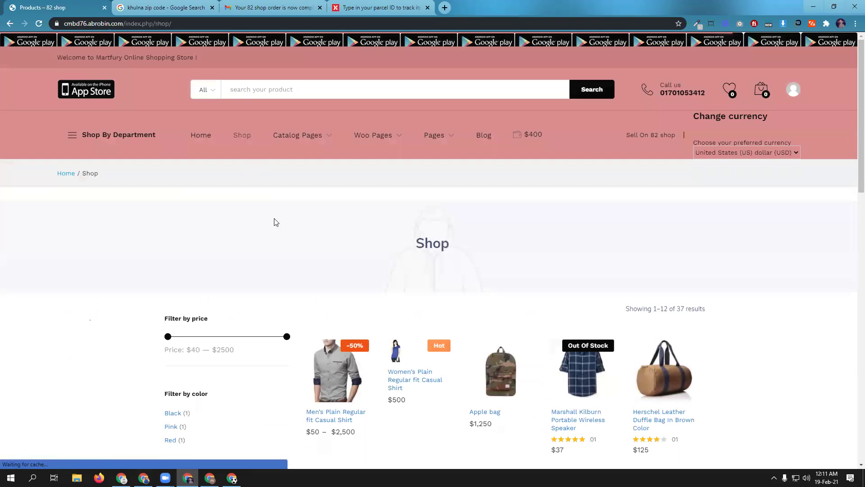
scroll(592, 260, "down", 1)
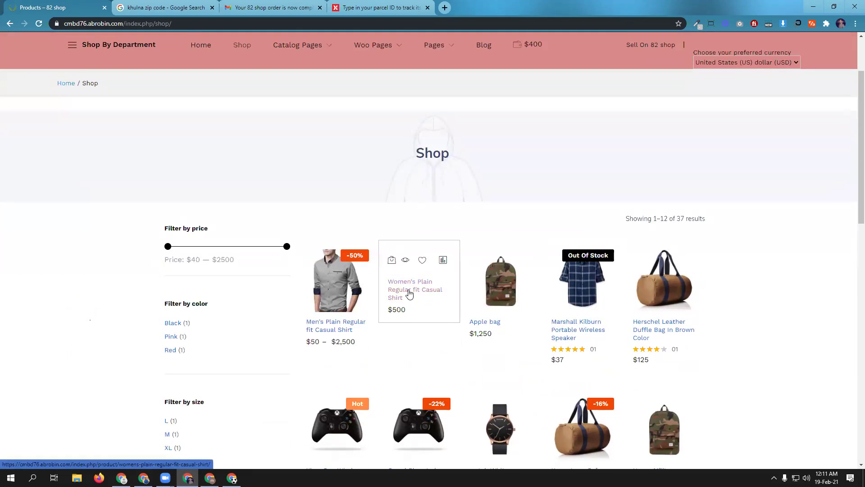
left_click(335, 356)
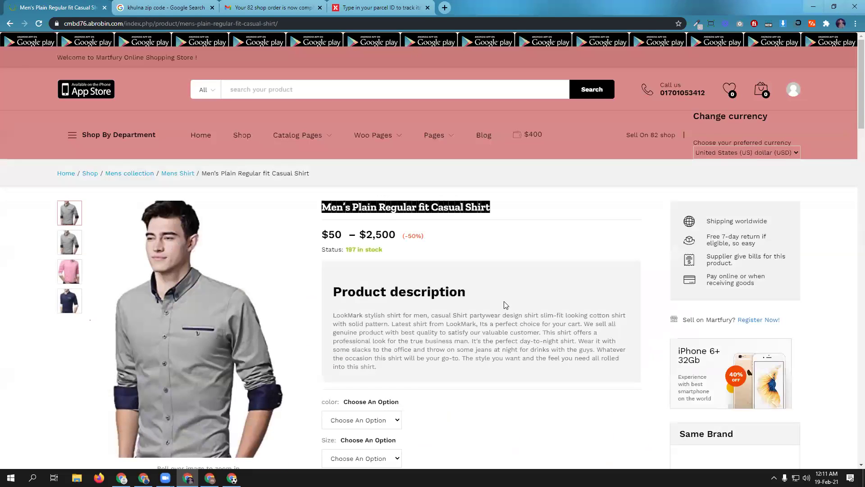
scroll(335, 357, "down", 7)
- Add the shirt in Black, size M, to the cart and proceed to checkout
left_click(376, 108)
left_click(373, 126)
left_click(370, 143)
left_click(360, 173)
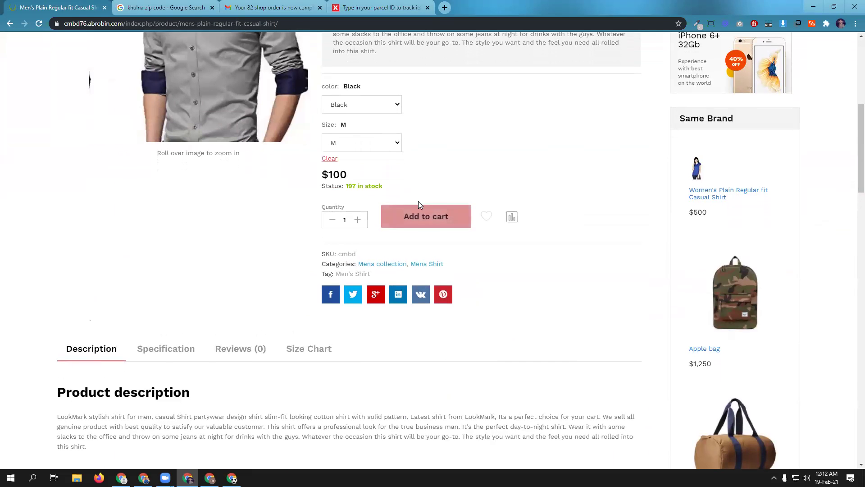
left_click(421, 218)
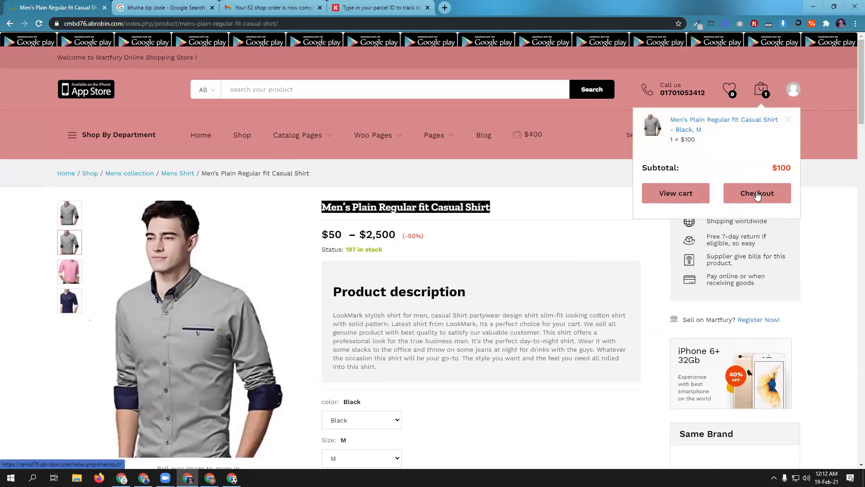
left_click(757, 192)
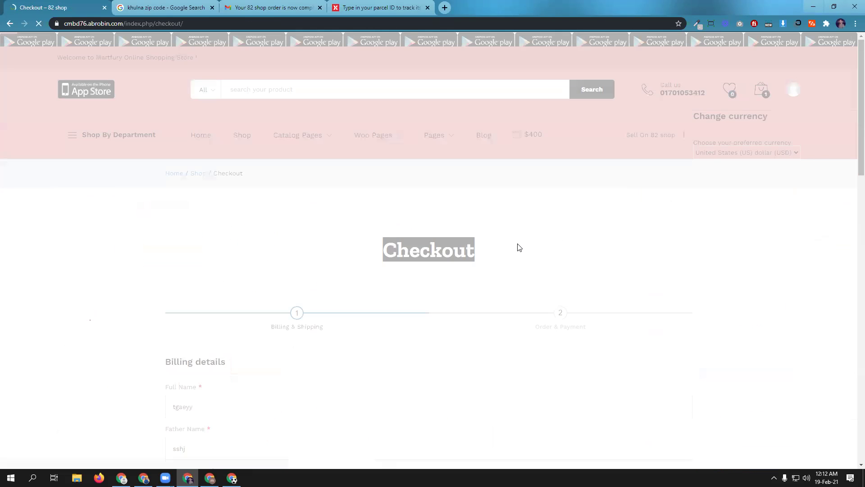
- Continue from the billing form to the Order & Payment step showing the $200 total
scroll(518, 248, "down", 5)
scroll(319, 238, "down", 8)
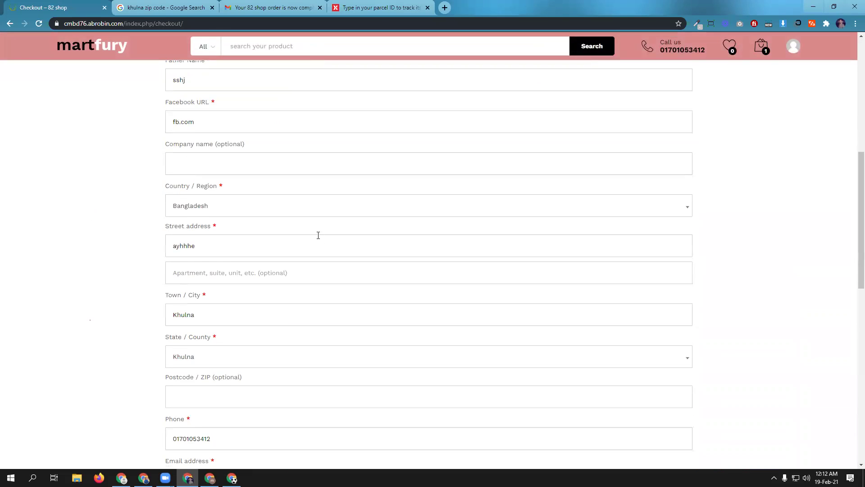
left_click(679, 379)
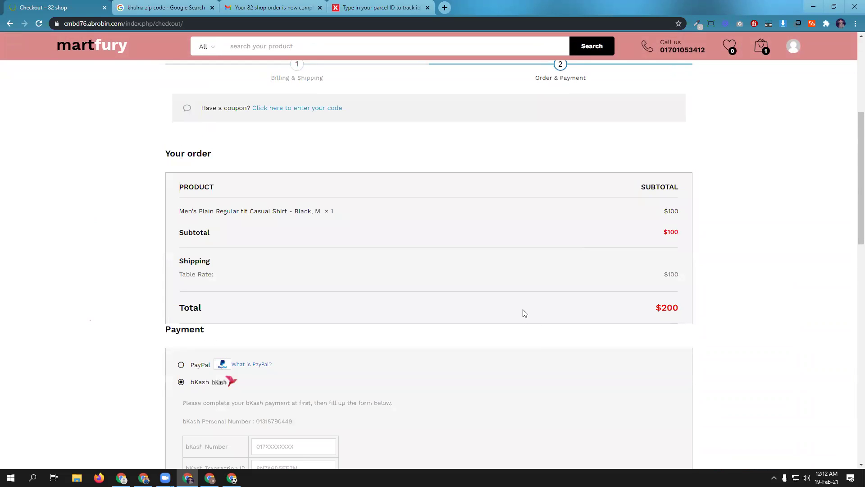
scroll(525, 312, "down", 9)
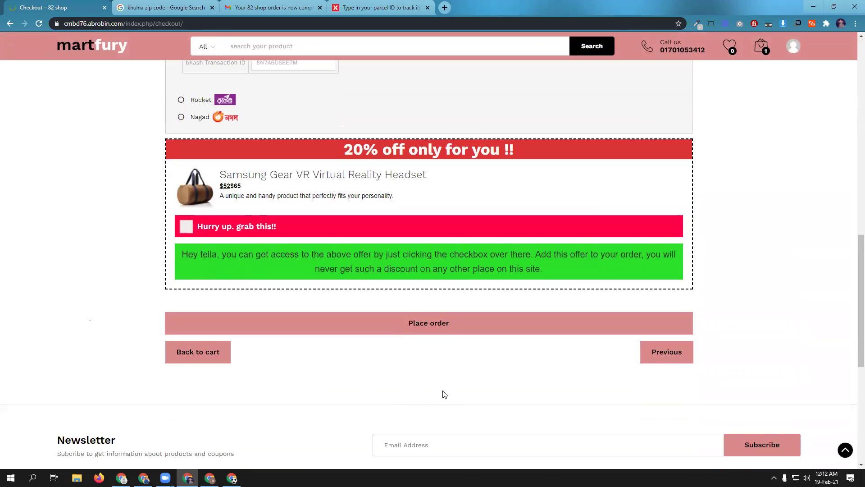
scroll(444, 394, "up", 7)
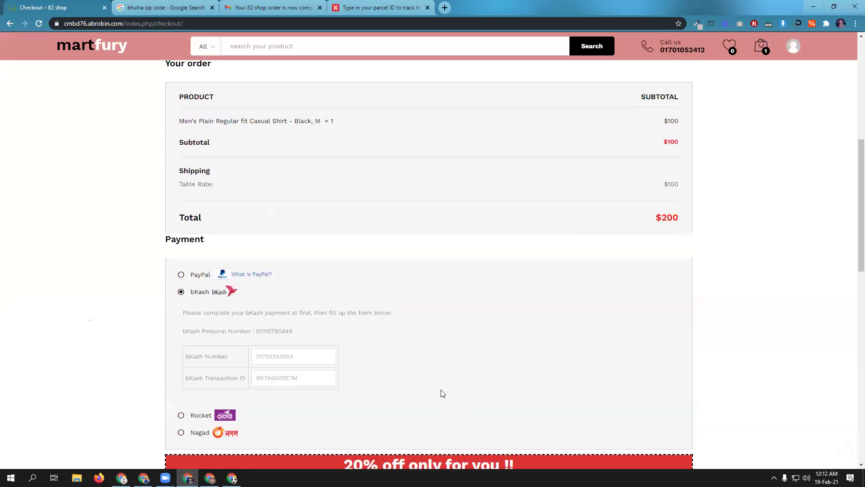
- Select PayPal, switch back to bKash, and return to the TeraWallet settings window
left_click(181, 275)
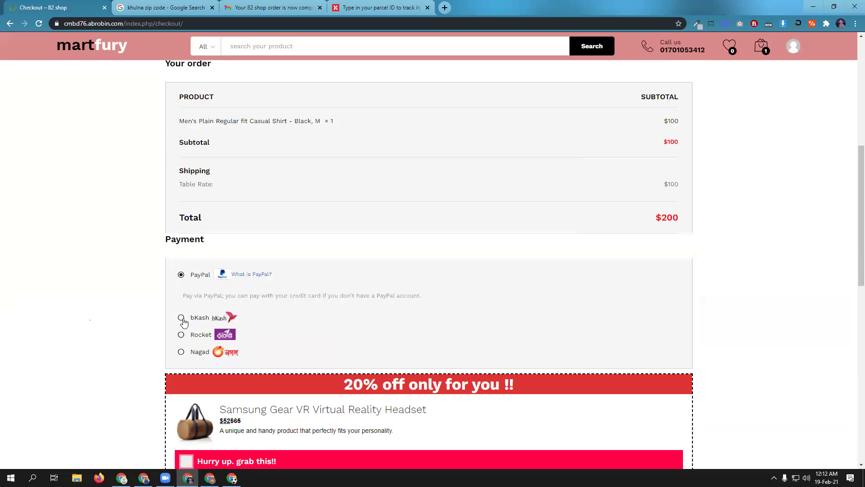
left_click(181, 317)
scroll(450, 321, "up", 2)
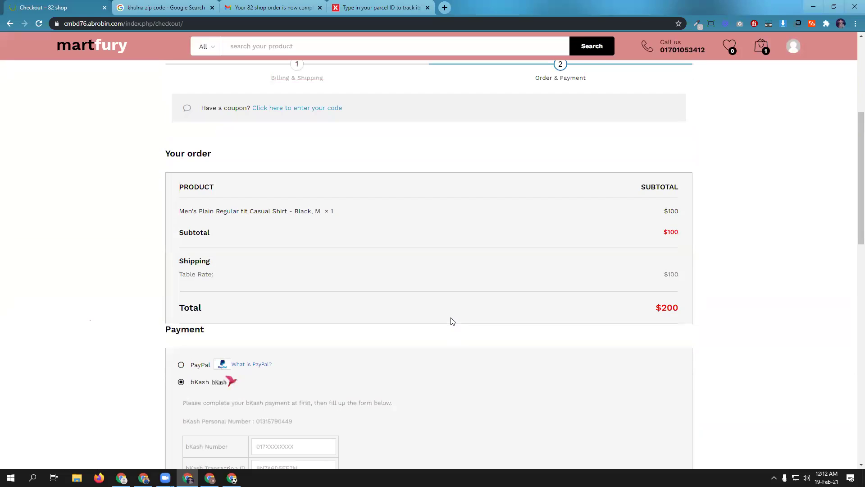
scroll(452, 321, "up", 4)
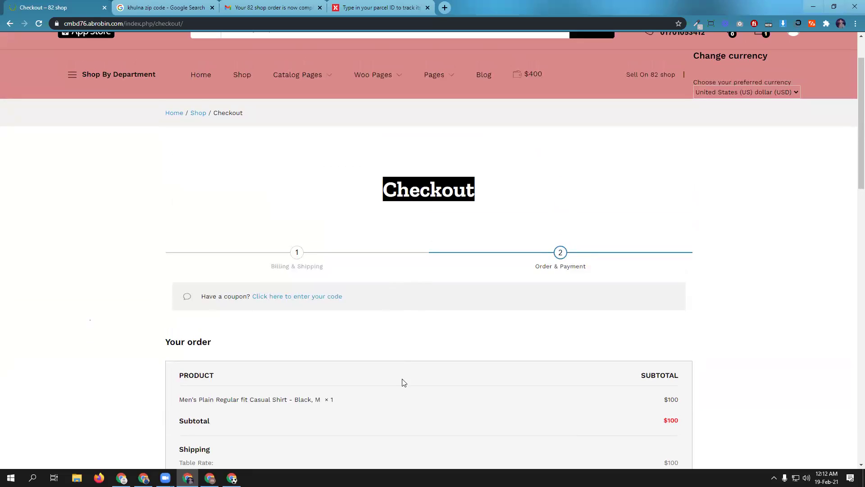
left_click(143, 478)
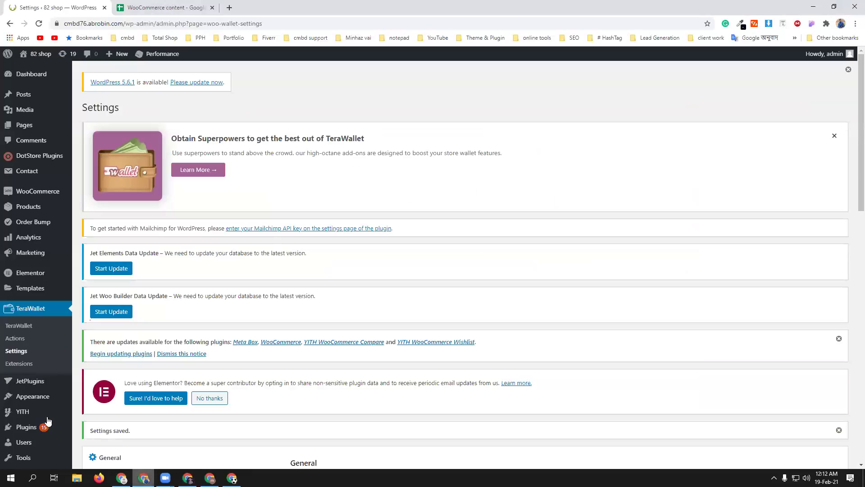
- Scroll through the TeraWallet Settings options, then return to the storefront checkout window
scroll(524, 359, "down", 3)
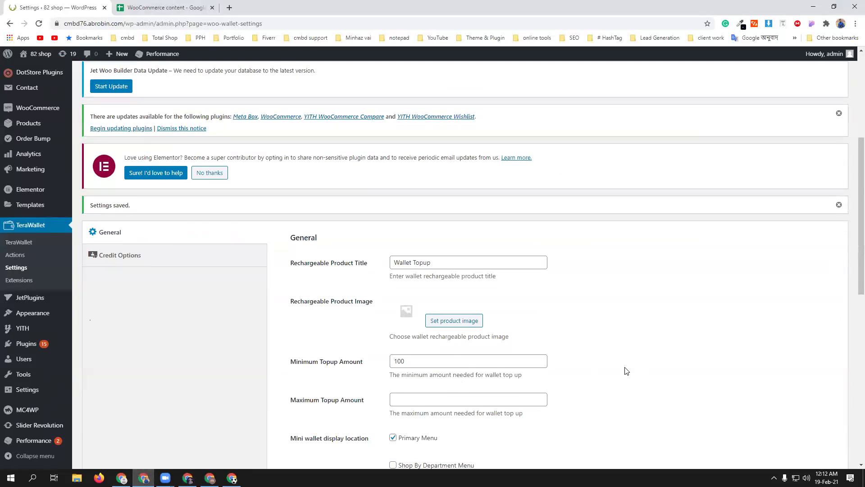
scroll(626, 370, "down", 1)
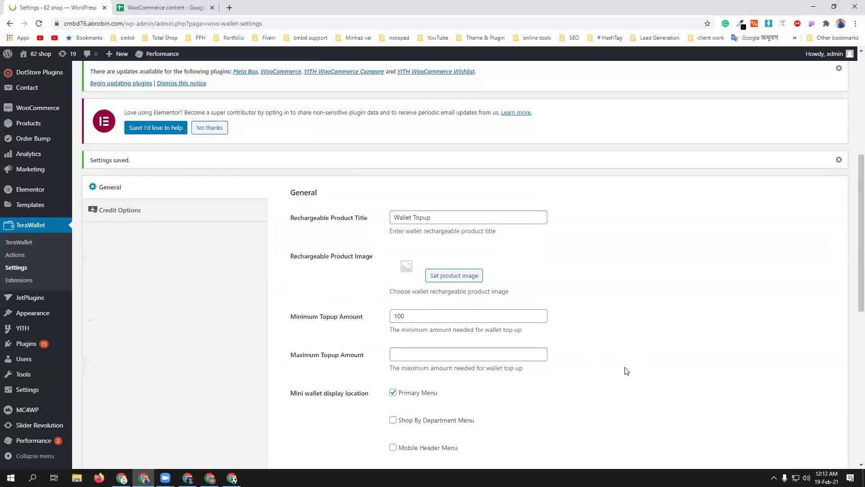
scroll(627, 371, "down", 4)
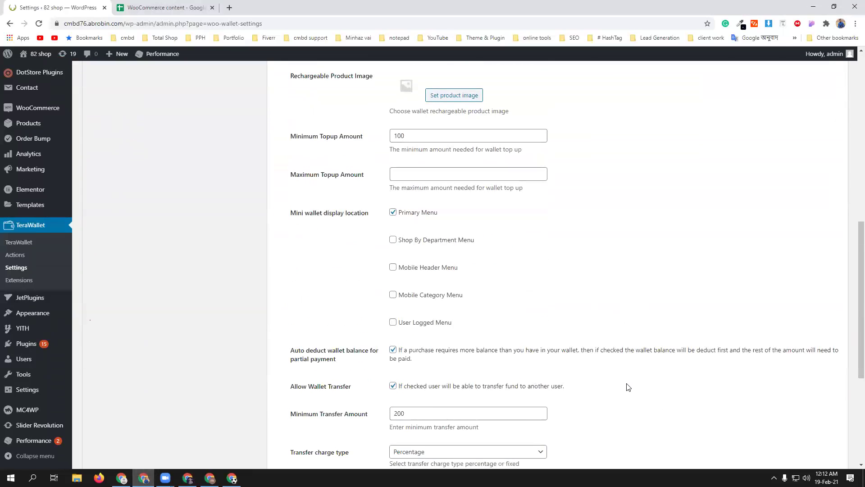
scroll(627, 386, "down", 3)
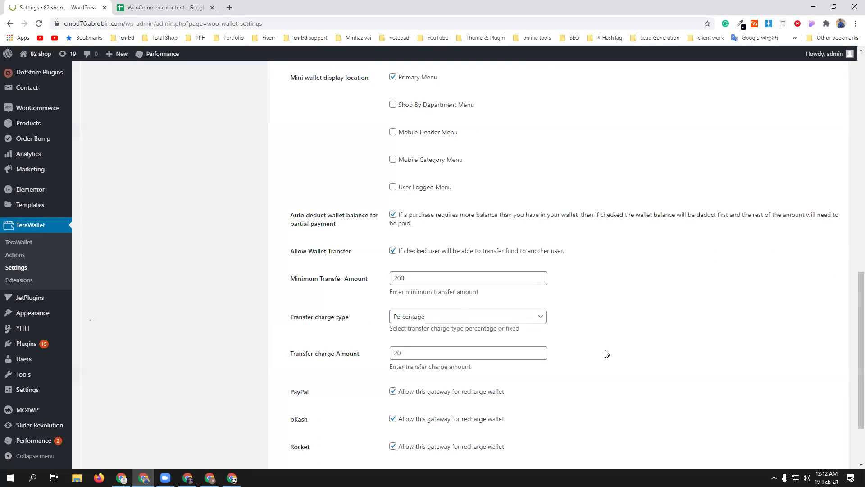
scroll(606, 354, "down", 2)
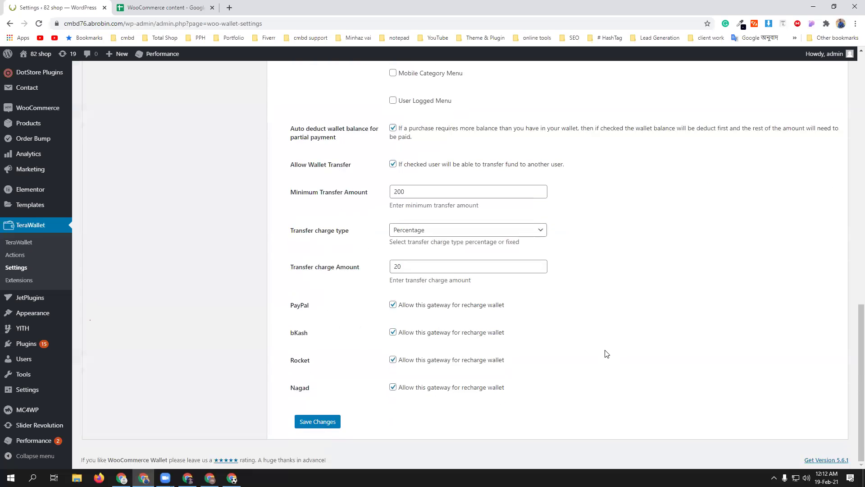
scroll(606, 354, "up", 1)
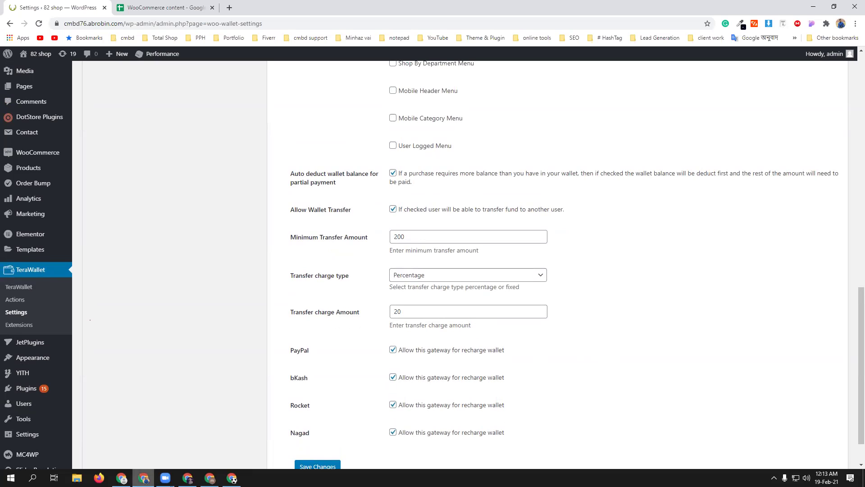
left_click(180, 478)
scroll(450, 378, "down", 4)
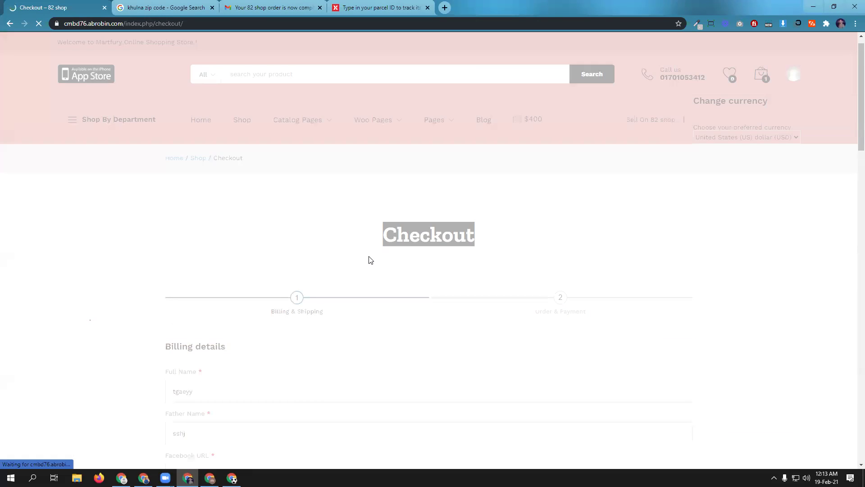
- Go back to the TeraWallet settings and save them again
scroll(370, 260, "down", 8)
scroll(370, 259, "down", 1)
scroll(370, 257, "up", 4)
scroll(331, 315, "down", 1)
scroll(451, 352, "down", 5)
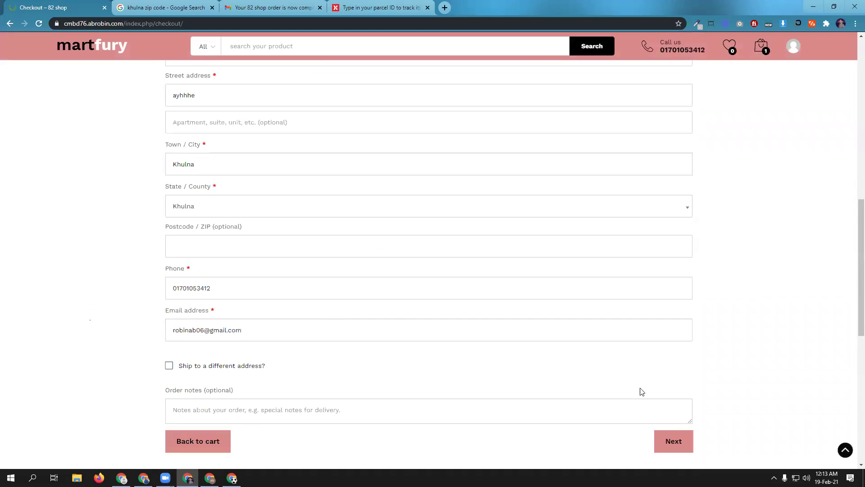
scroll(491, 369, "up", 6)
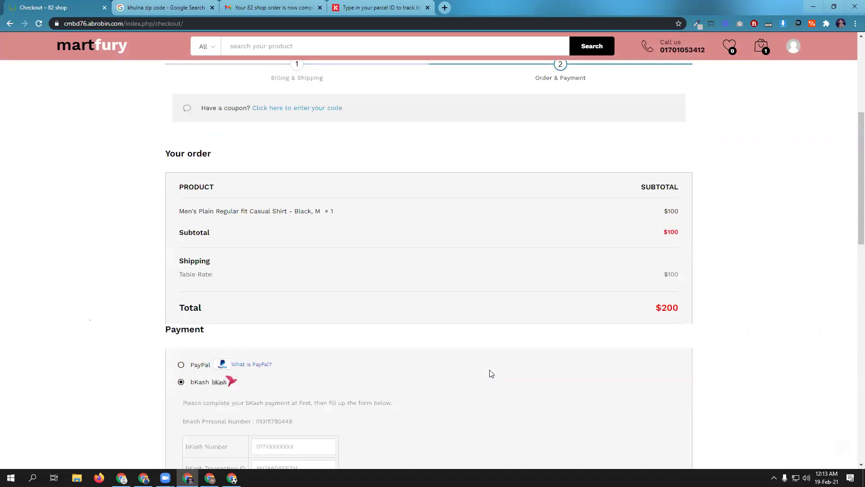
left_click(143, 477)
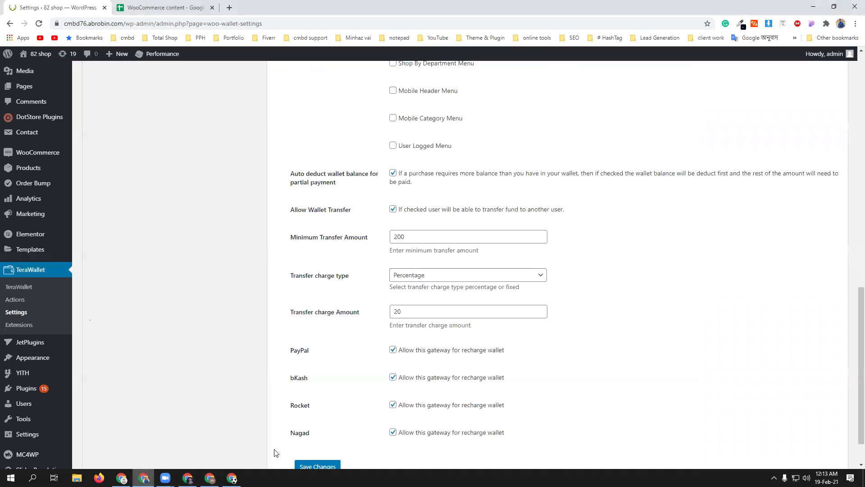
scroll(371, 399, "down", 1)
left_click(324, 426)
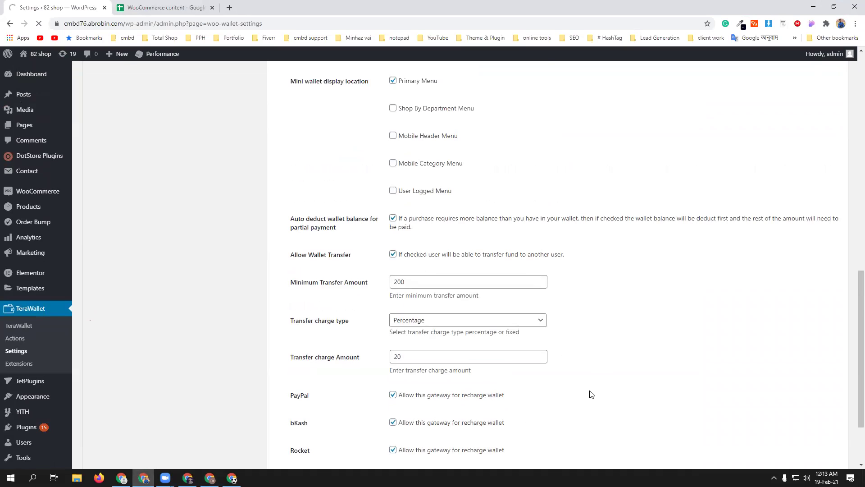
scroll(591, 395, "down", 4)
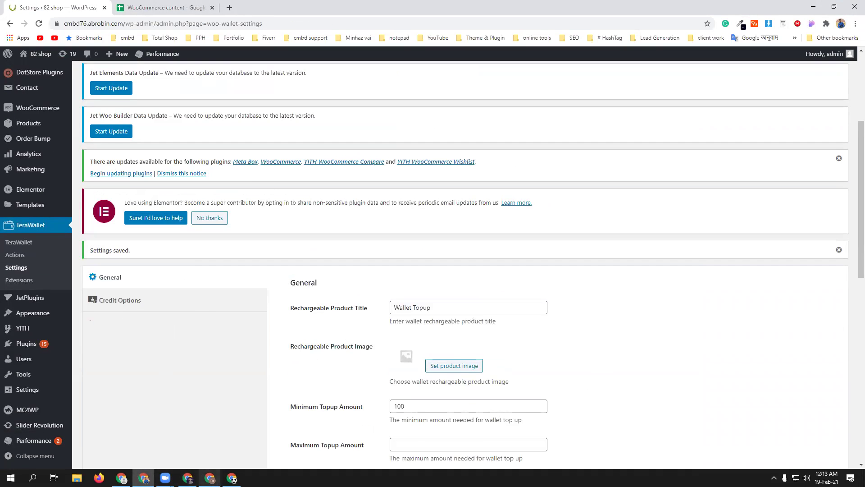
- Reload the checkout and advance to Order & Payment, now showing a $20 wallet deduction and $80 total
left_click(188, 478)
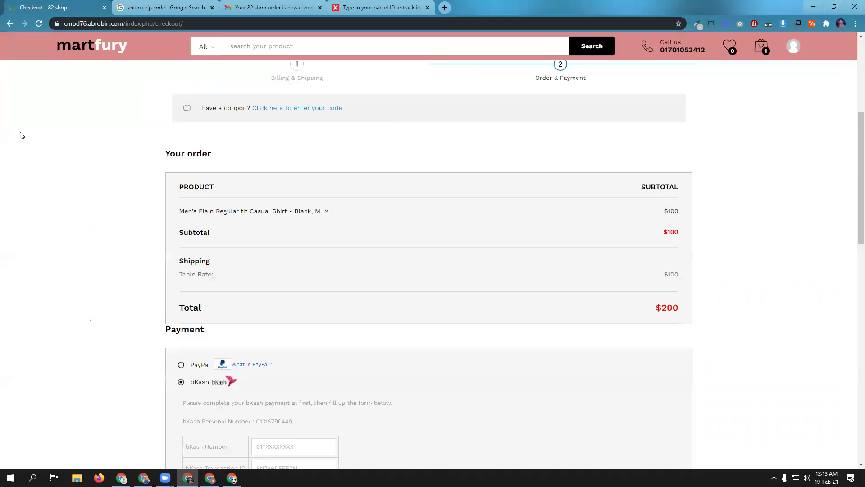
left_click(39, 24)
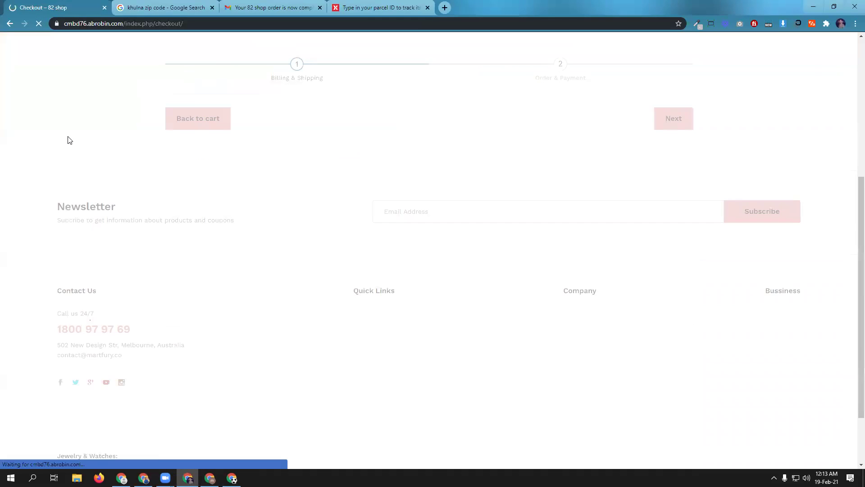
scroll(293, 290, "down", 6)
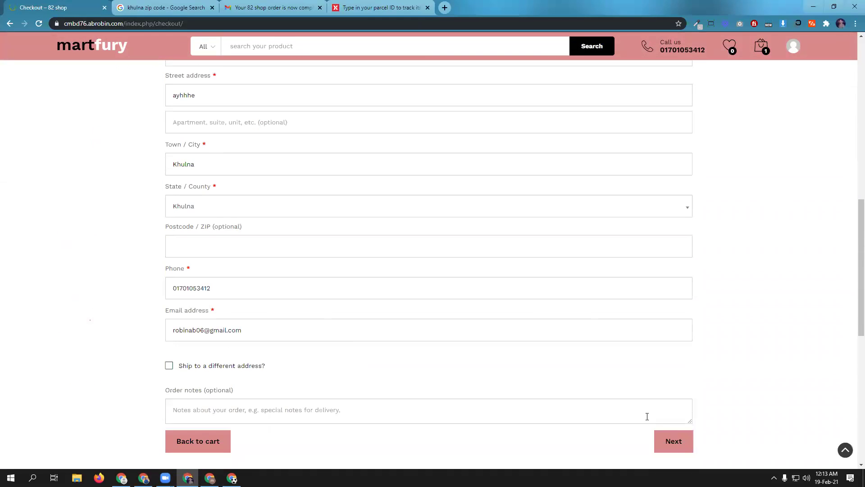
left_click(676, 443)
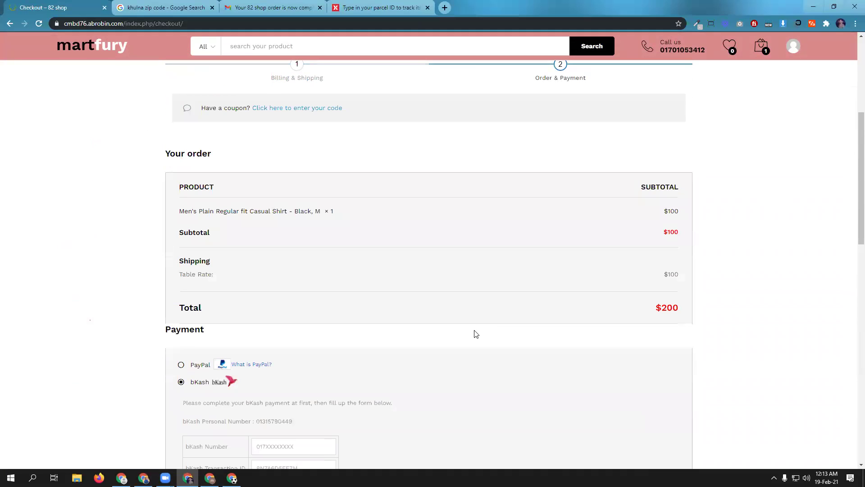
scroll(477, 334, "down", 2)
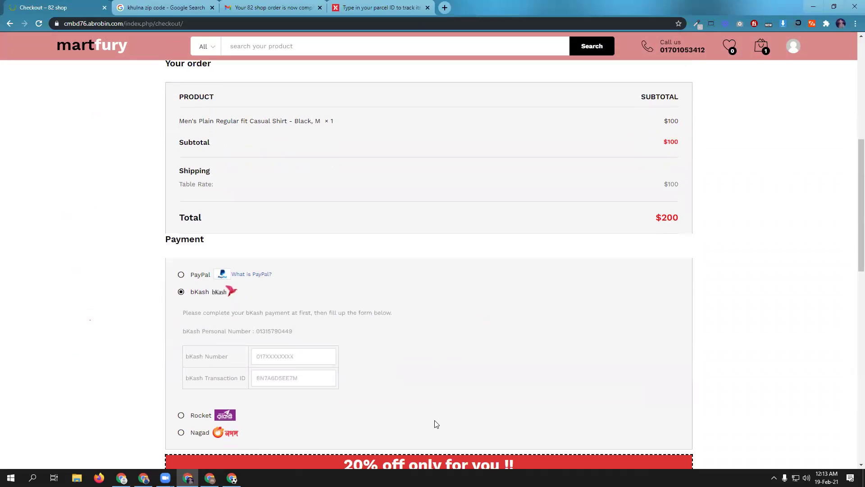
scroll(430, 332, "up", 1)
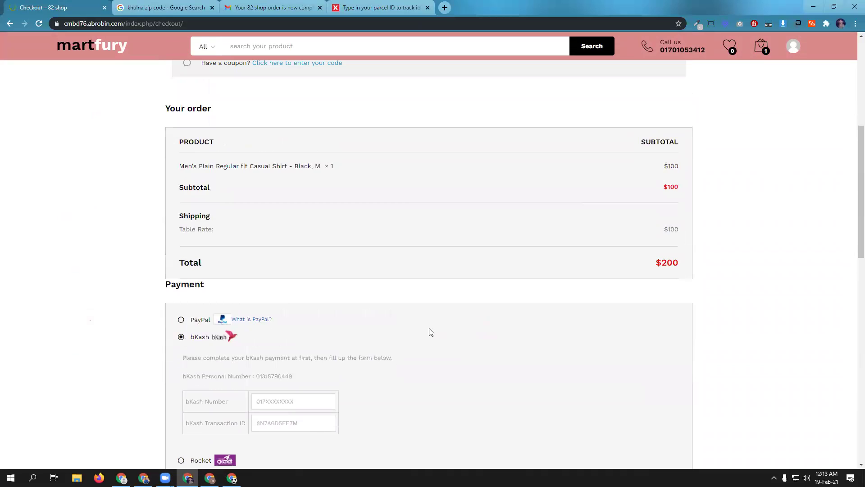
scroll(430, 332, "up", 4)
scroll(430, 332, "down", 12)
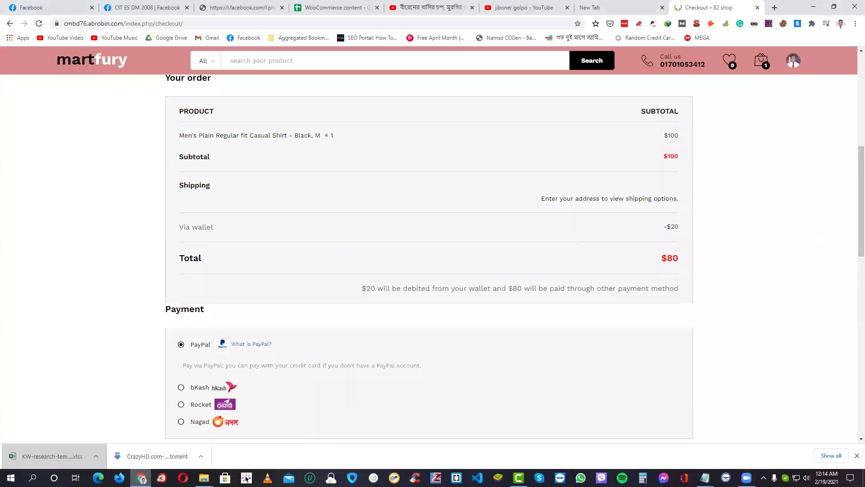
- Highlight the -$20 Via wallet line and the $80 order total in the checkout summary
scroll(756, 326, "down", 5)
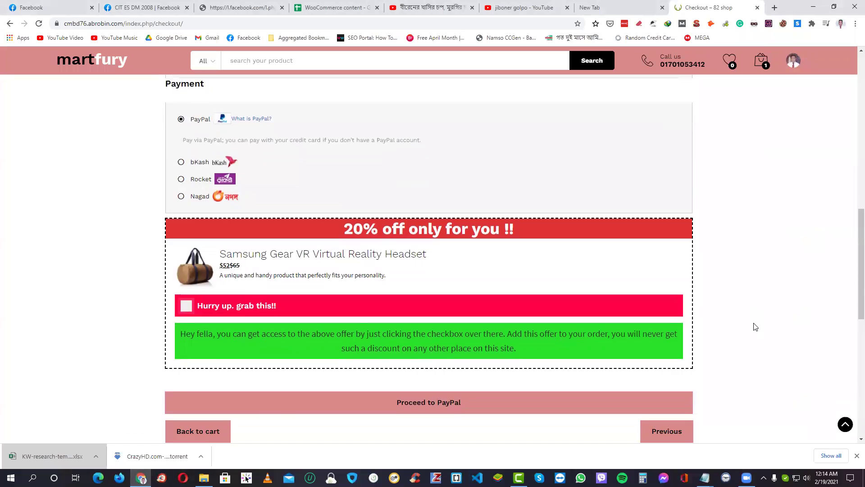
scroll(756, 326, "up", 5)
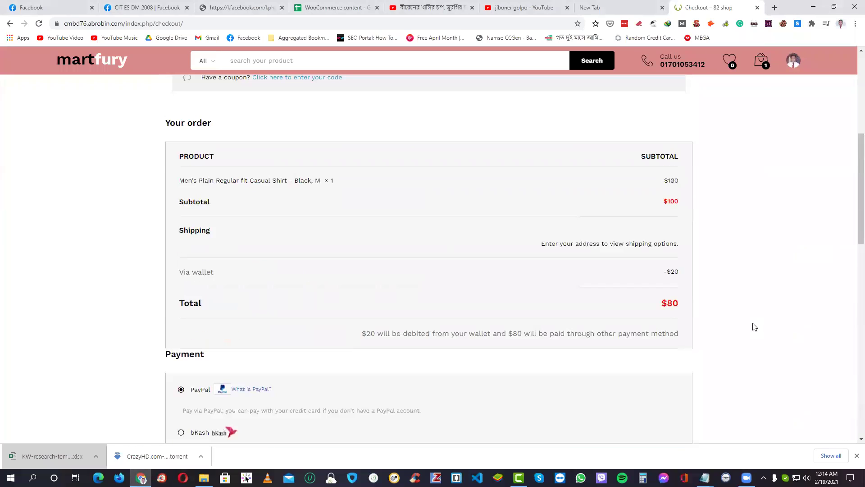
left_click_drag(645, 273, 666, 273)
left_click(680, 272)
triple_click(676, 271)
double_click(672, 306)
triple_click(672, 305)
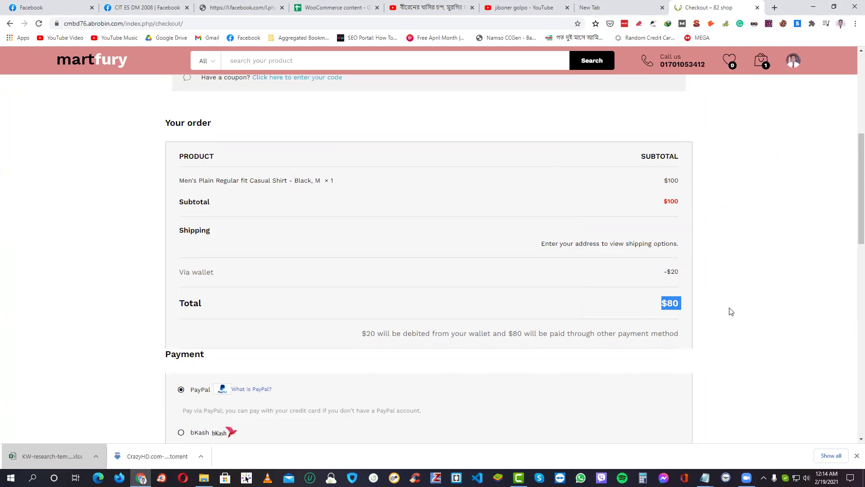
left_click(775, 304)
left_click_drag(659, 305, 665, 273)
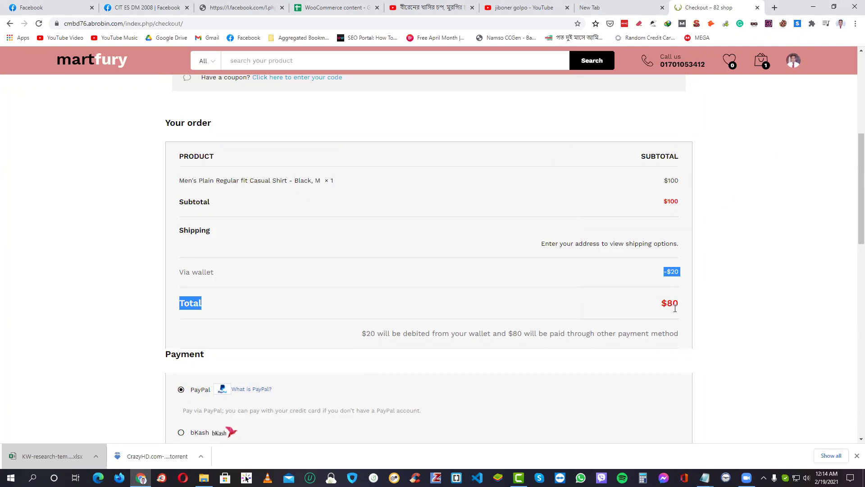
double_click(674, 271)
left_click_drag(666, 272, 676, 272)
left_click(683, 272)
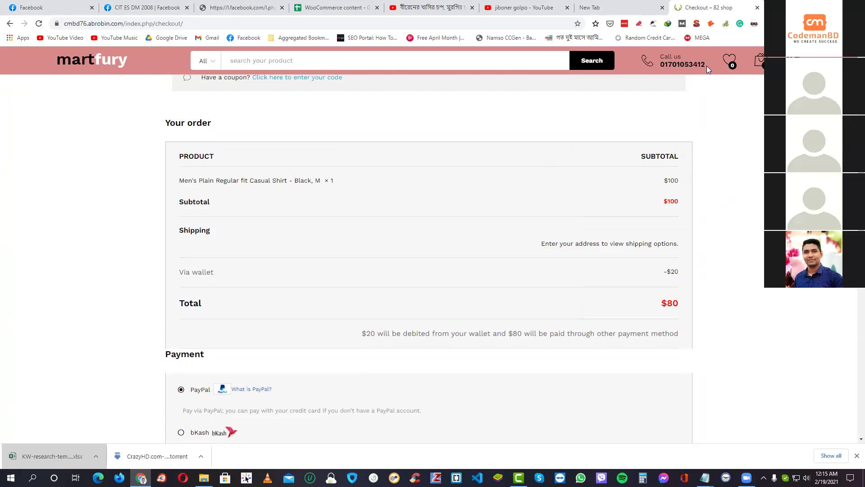
- Open the full cart, raise the shirt quantity to 8, and update the cart to a $780 total
mouse_move(761, 61)
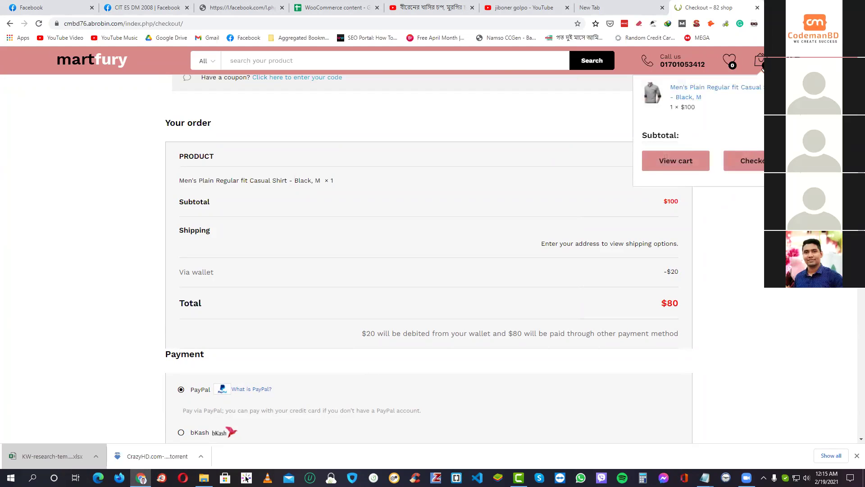
left_click(678, 158)
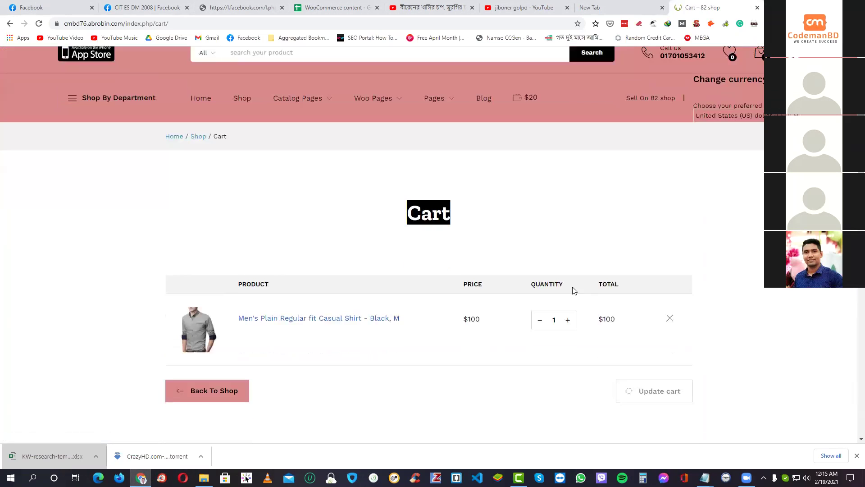
scroll(575, 291, "down", 1)
left_click(568, 283)
left_click(568, 282)
left_click(568, 283)
left_click(569, 282)
left_click(569, 282)
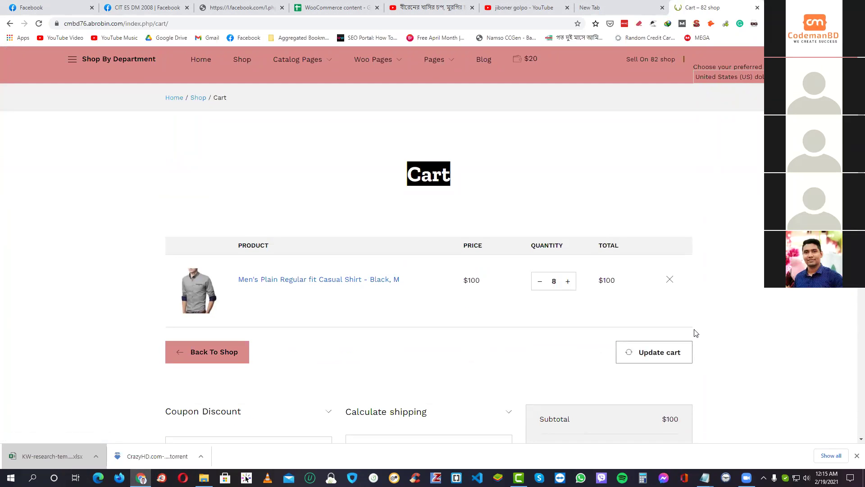
left_click(659, 354)
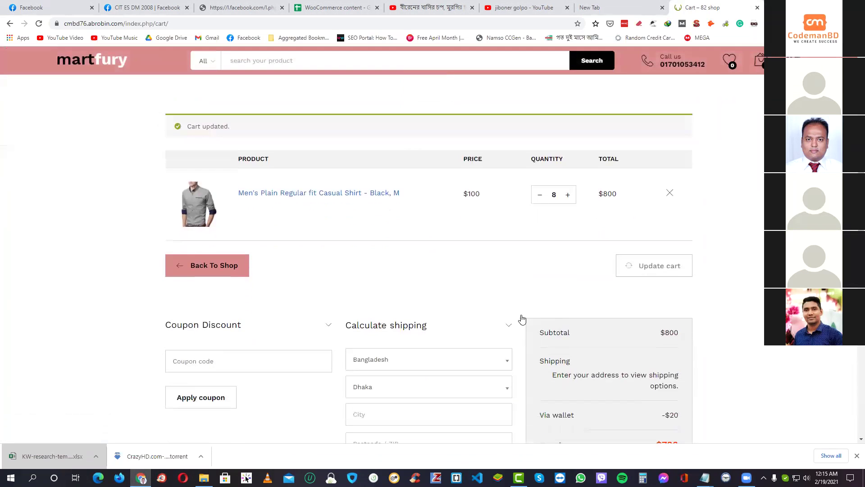
scroll(597, 290, "down", 4)
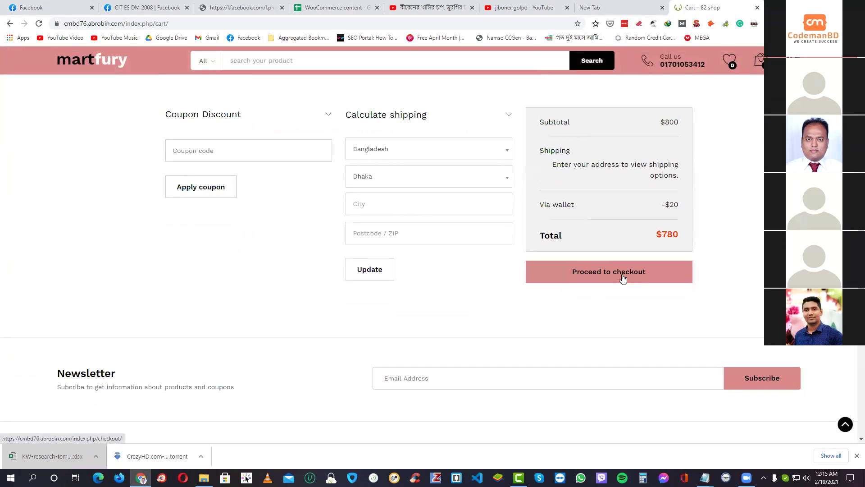
- Proceed to checkout with the 8 shirts and autofill the billing details from a saved address
left_click(640, 273)
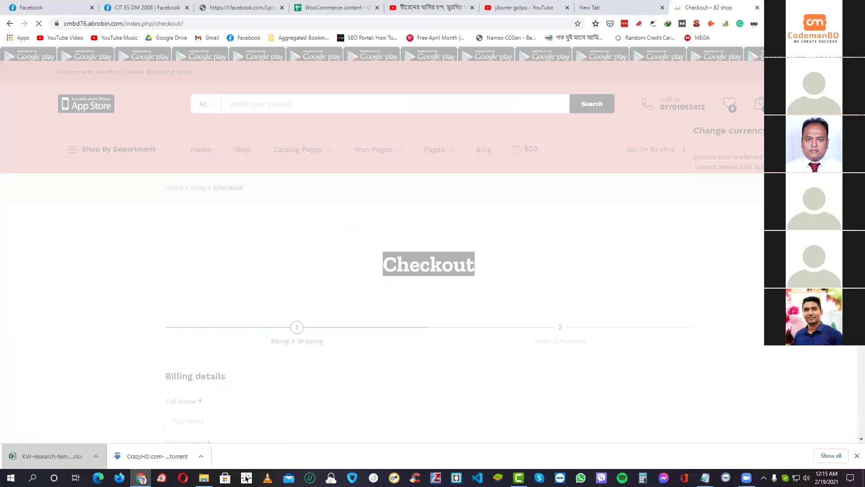
scroll(353, 344, "down", 4)
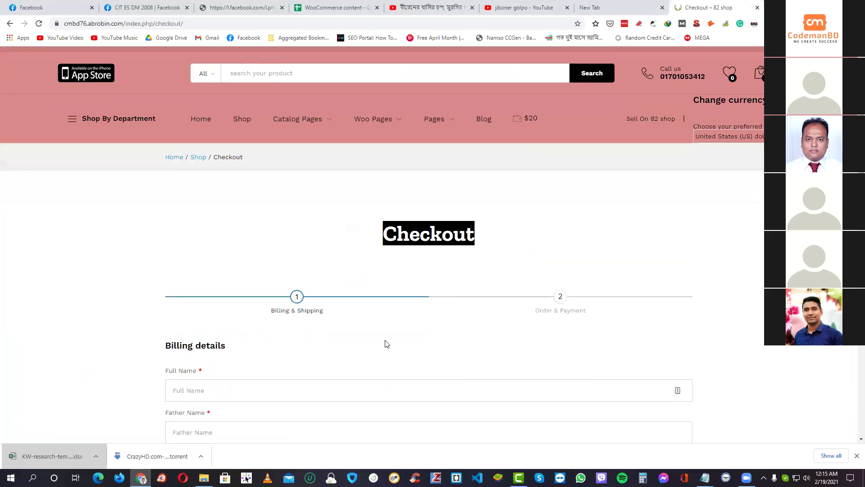
scroll(189, 273, "up", 1)
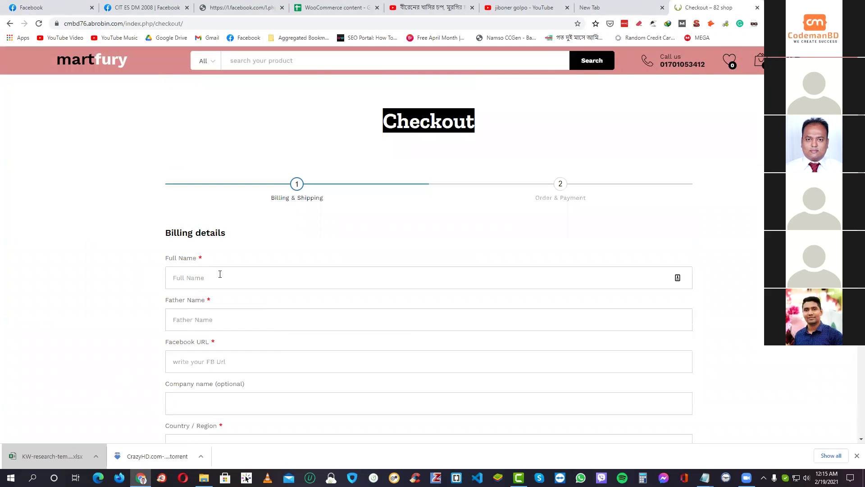
left_click(218, 275)
left_click(217, 301)
scroll(440, 311, "down", 14)
scroll(568, 296, "down", 2)
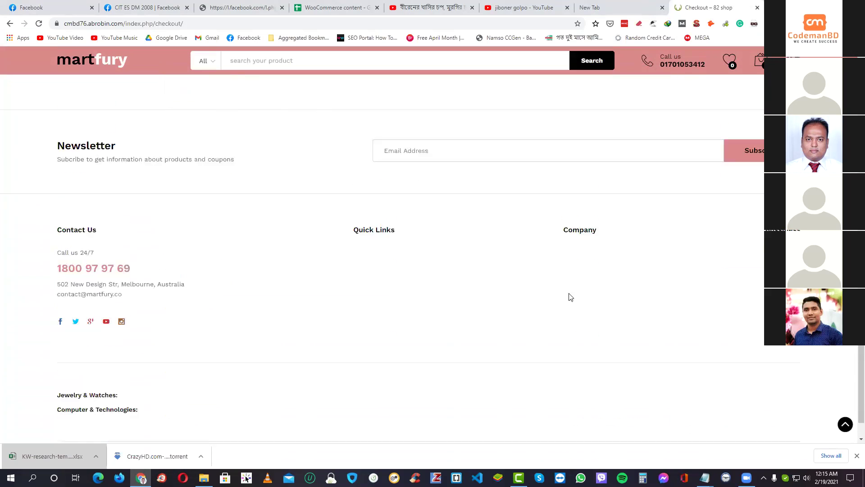
scroll(656, 296, "up", 12)
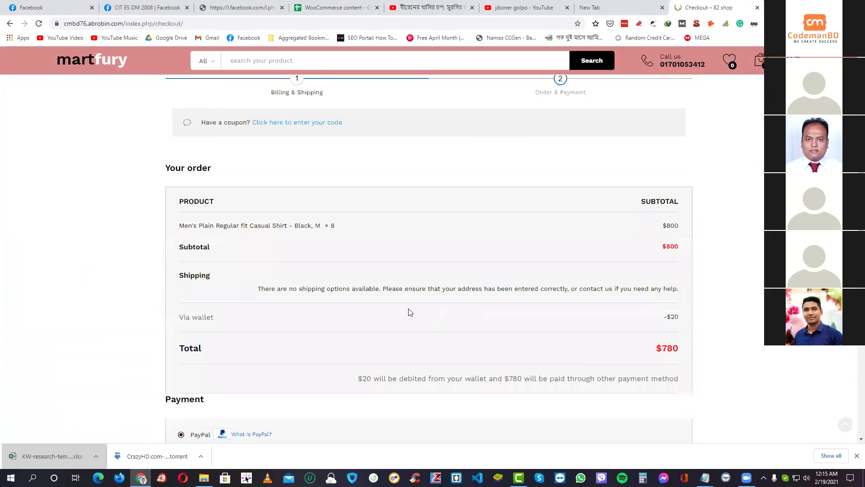
- Highlight the -$20 wallet deduction against the $780 total, then close two unused browser tabs
left_click_drag(663, 318, 679, 317)
left_click(679, 317)
scroll(644, 314, "down", 2)
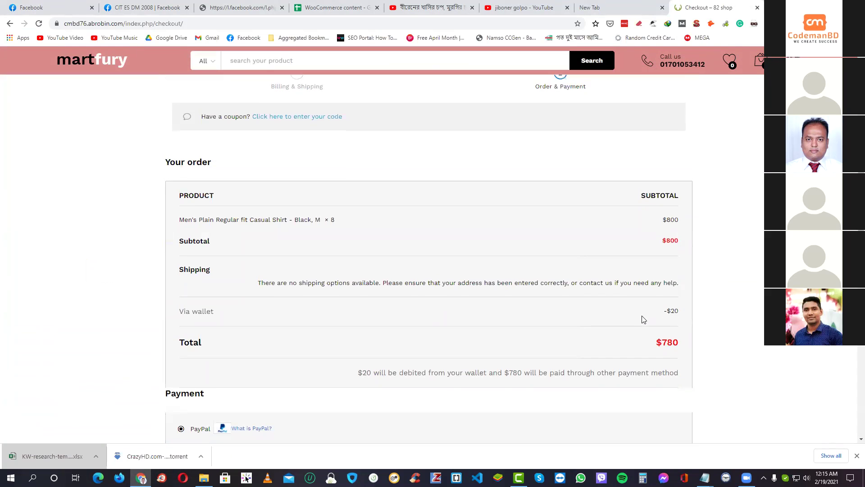
double_click(674, 233)
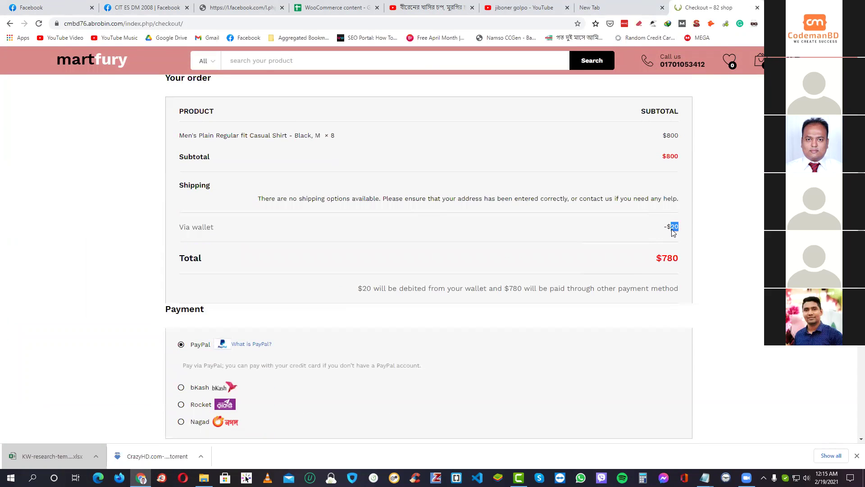
triple_click(673, 229)
left_click(567, 7)
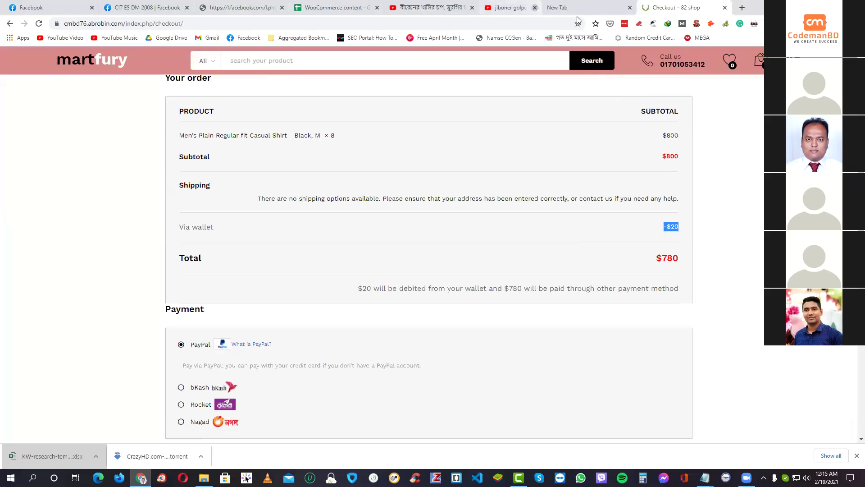
left_click(567, 7)
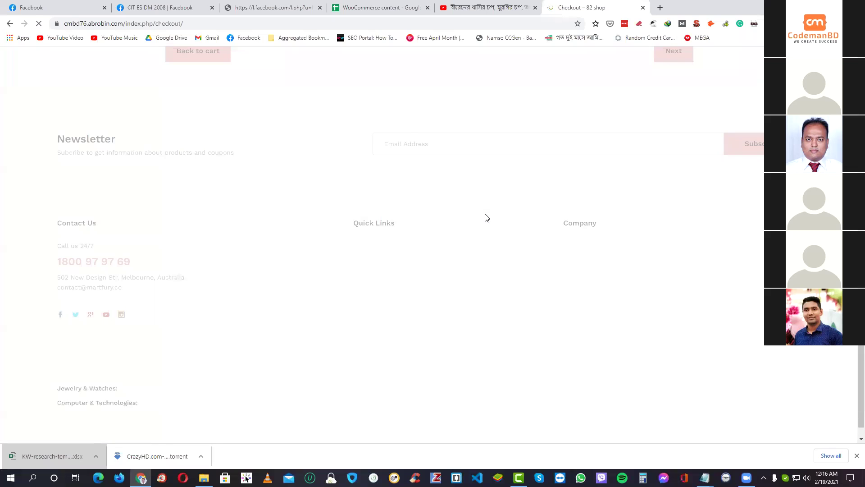
- Refill billing from the saved Full Name entry and advance to Order & Payment
scroll(485, 237, "up", 5)
left_click(325, 316)
left_click(236, 344)
scroll(743, 322, "down", 10)
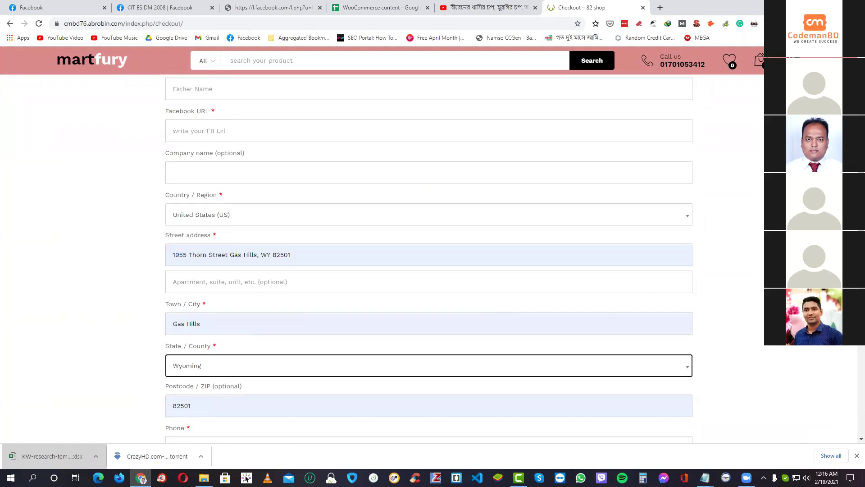
left_click(674, 397)
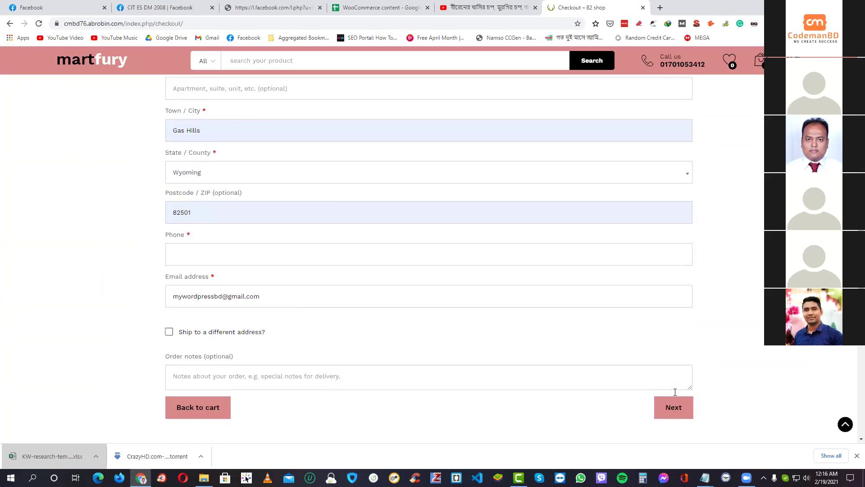
- Highlight the -$220 wallet deduction and the $580 remaining total
triple_click(671, 316)
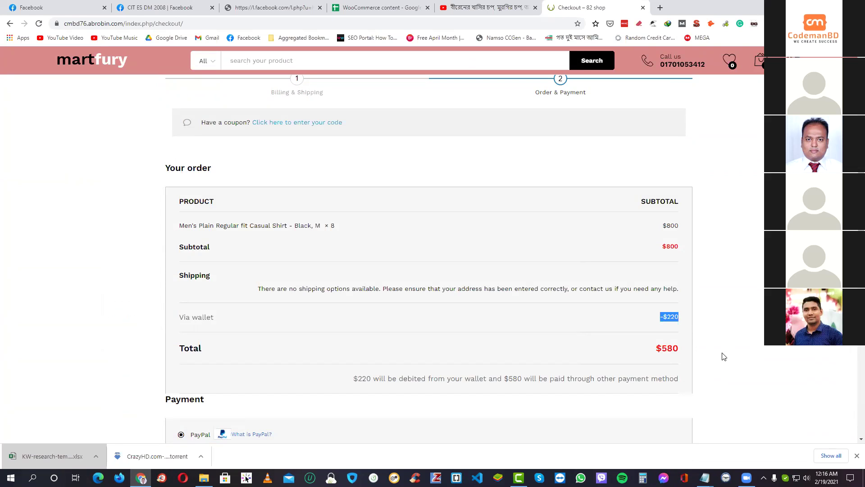
left_click_drag(653, 349, 621, 324)
left_click(681, 347)
left_click_drag(680, 351, 656, 349)
scroll(691, 334, "up", 3)
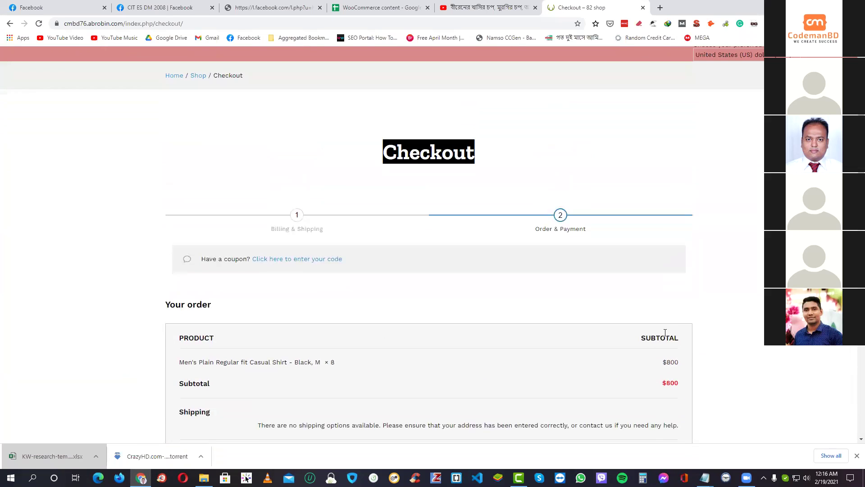
scroll(685, 347, "down", 2)
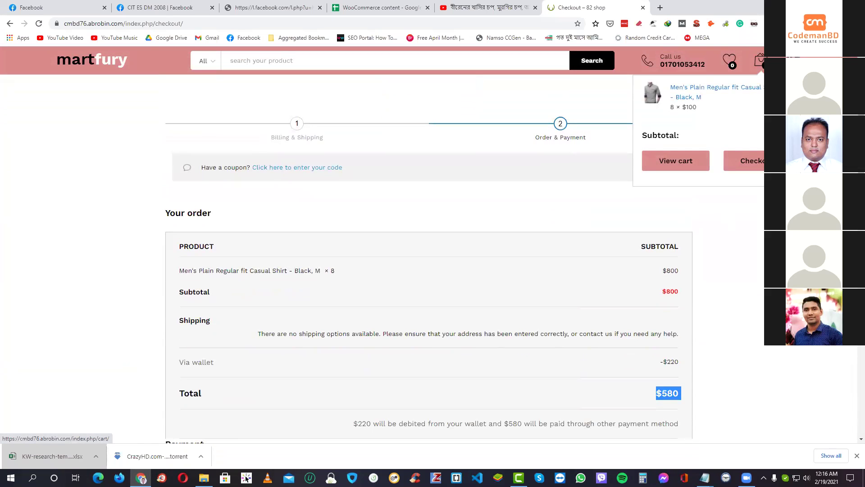
- Open the My account dashboard in a new browser tab
mouse_move(763, 61)
right_click(722, 107)
left_click(744, 114)
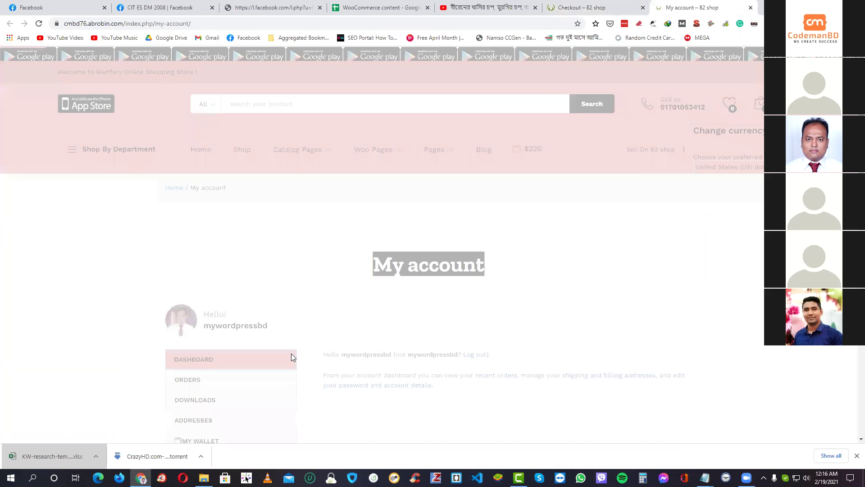
- Open My Wallet and highlight the 220 balance plus the +$200 gift and +$20 credits
scroll(198, 230, "down", 5)
left_click(206, 210)
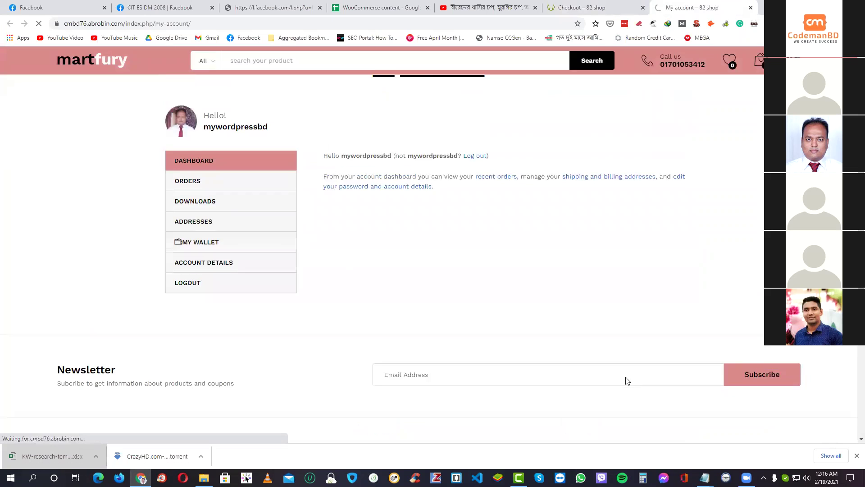
scroll(786, 394, "down", 2)
double_click(677, 273)
left_click(748, 320)
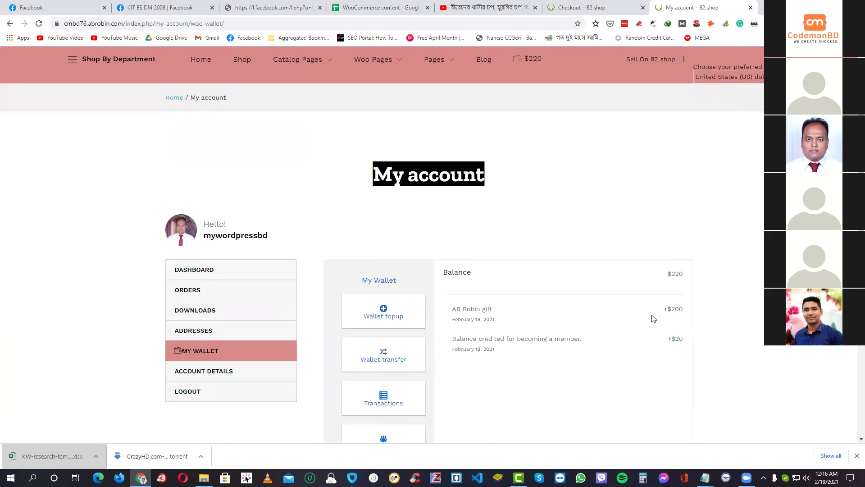
double_click(672, 306)
double_click(677, 338)
- Compare with the checkout tab, then highlight the +$20 membership credit on the wallet page again
left_click(611, 12)
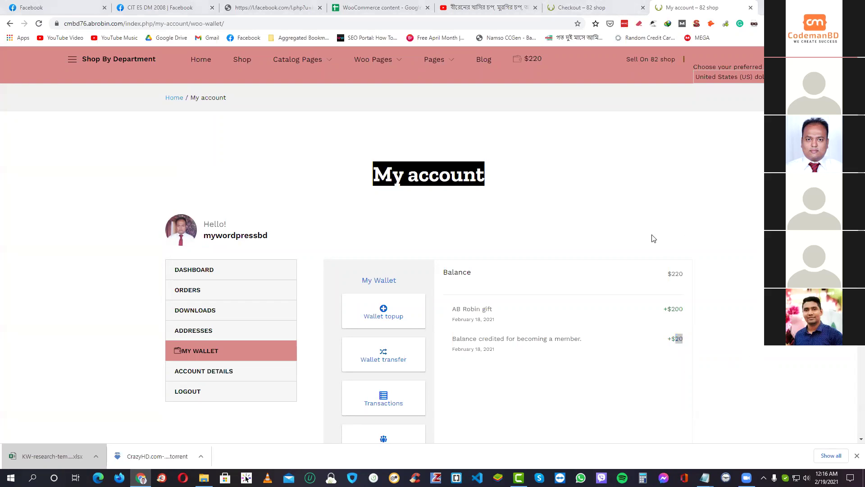
left_click(597, 10)
scroll(669, 337, "down", 2)
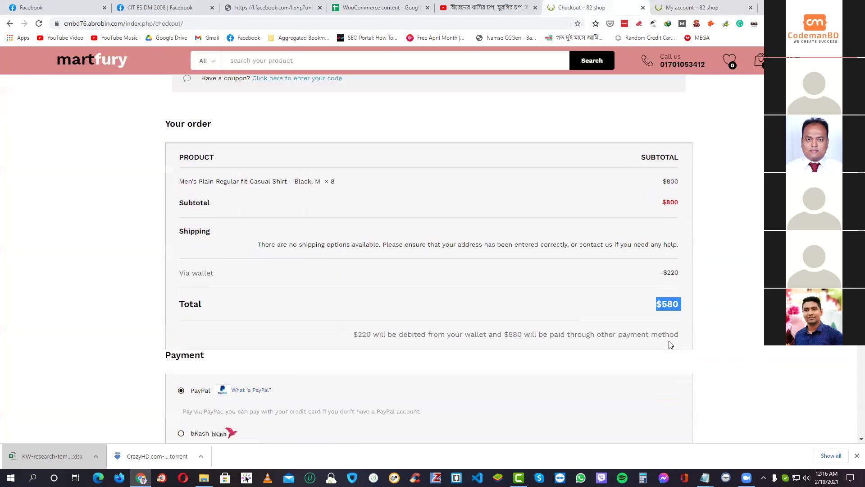
left_click(703, 6)
left_click(643, 333)
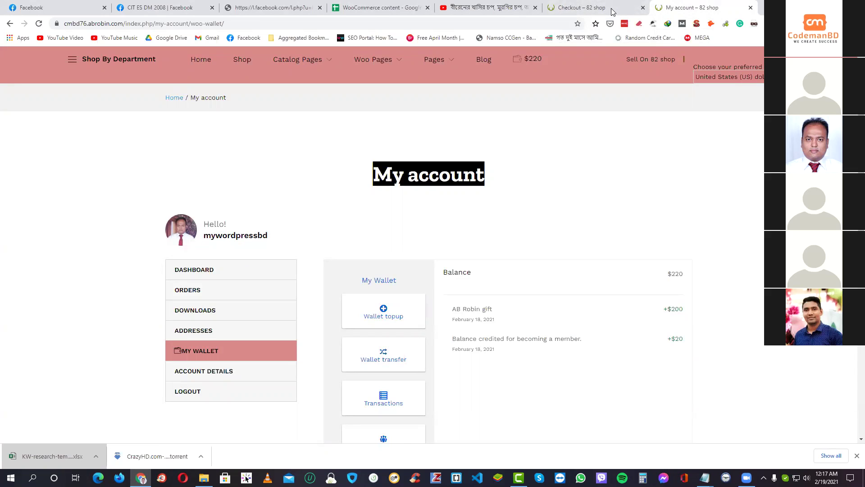
double_click(680, 339)
scroll(750, 319, "down", 3)
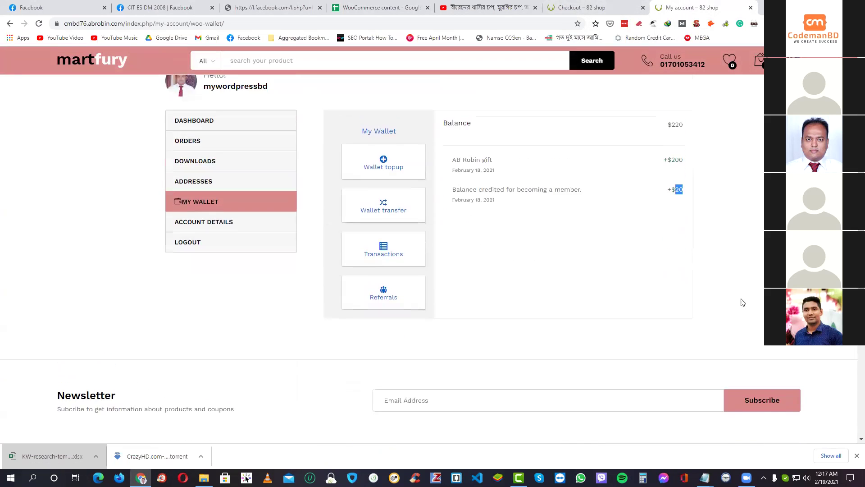
scroll(522, 289, "up", 1)
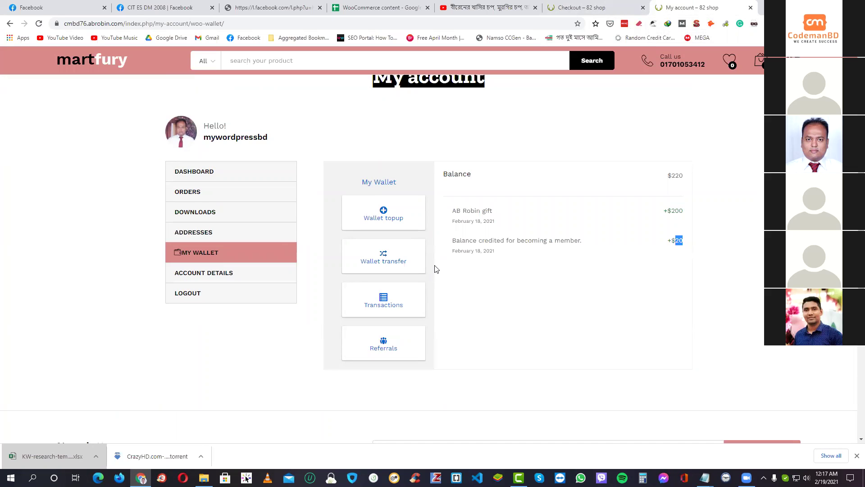
scroll(435, 269, "down", 7)
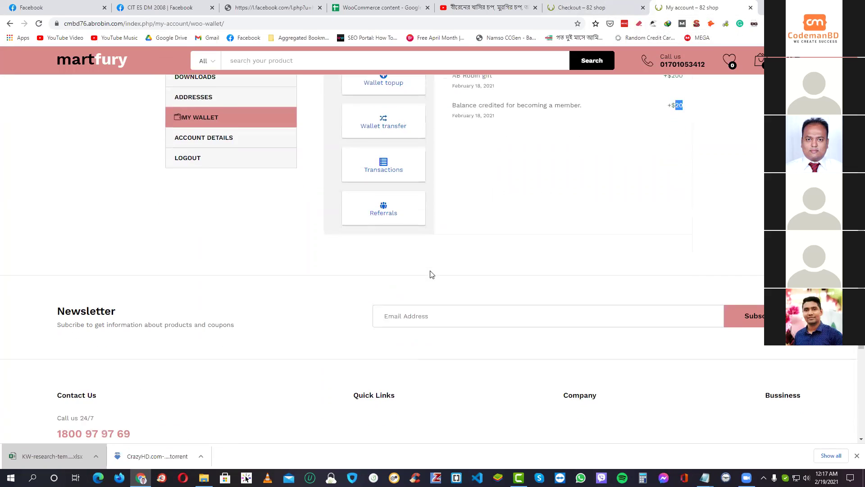
scroll(435, 269, "down", 1)
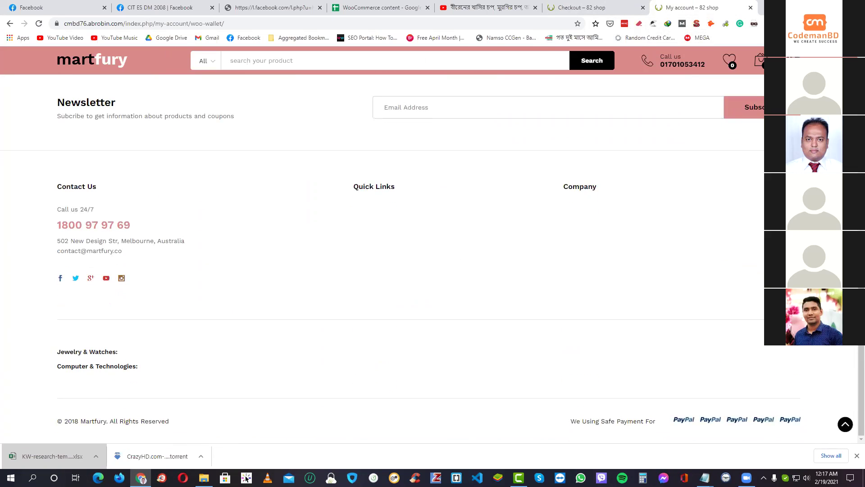
scroll(734, 251, "up", 2)
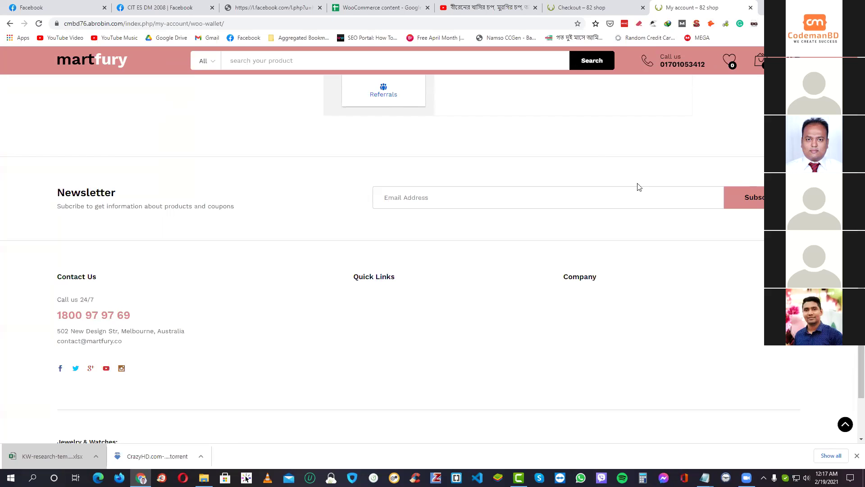
- Remove the men's shirt from the mini-cart and go to the Martfury home page
mouse_move(761, 60)
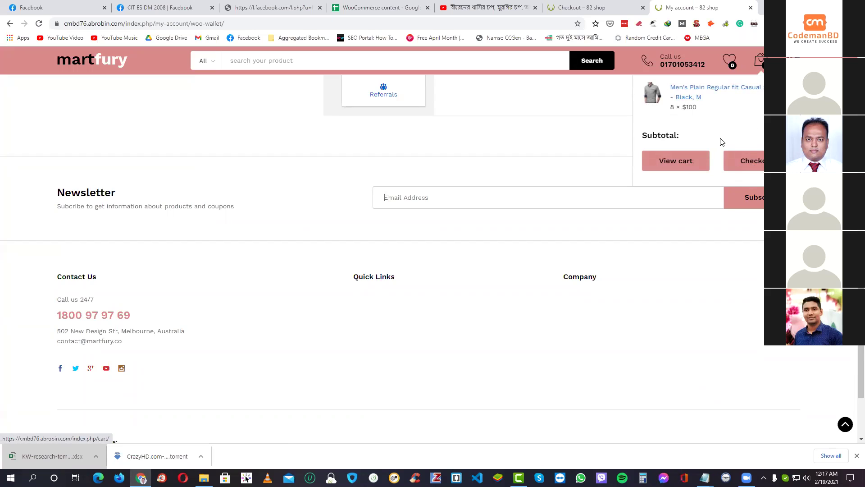
left_click(755, 123)
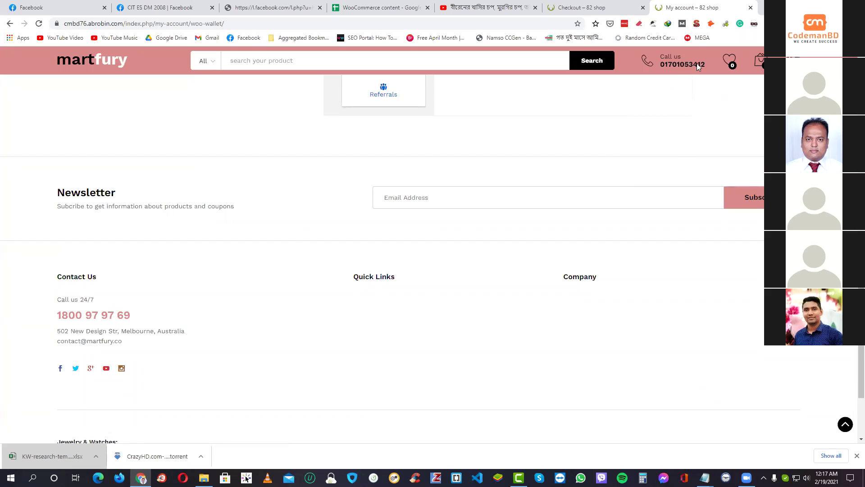
left_click(84, 63)
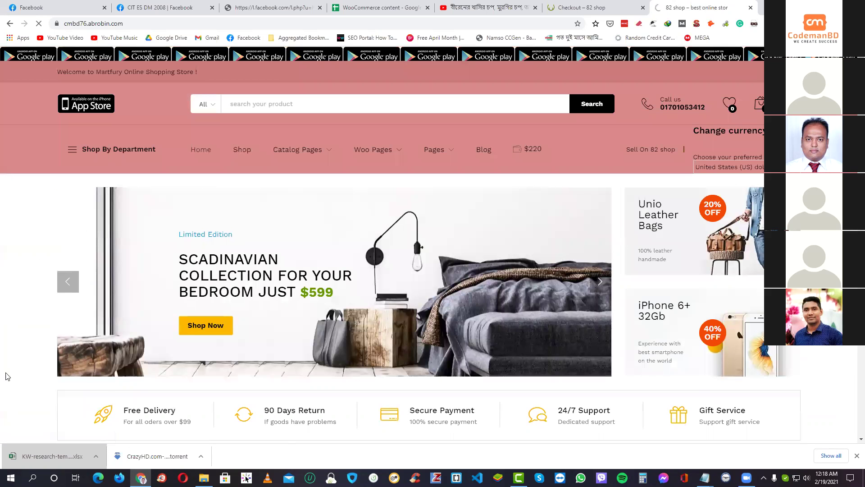
- Open the shop listing and preview the Marshall Kilburn speaker, then close it without choosing a colour
left_click(64, 374)
scroll(469, 339, "down", 5)
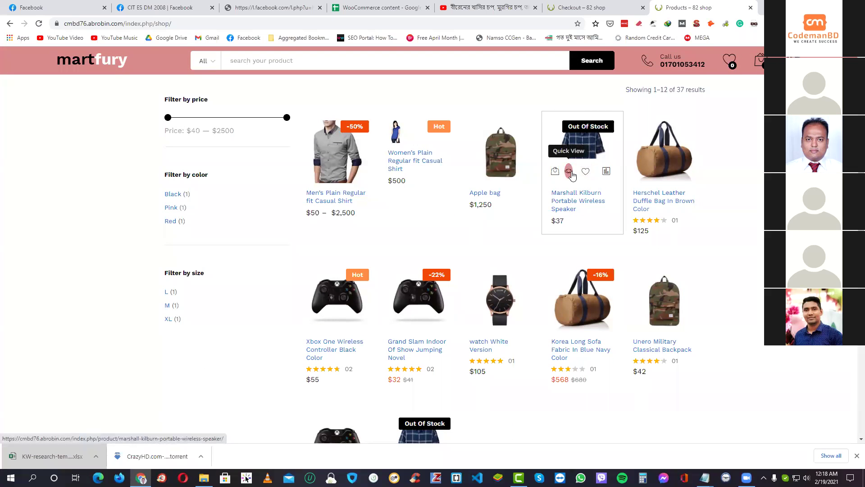
left_click(569, 173)
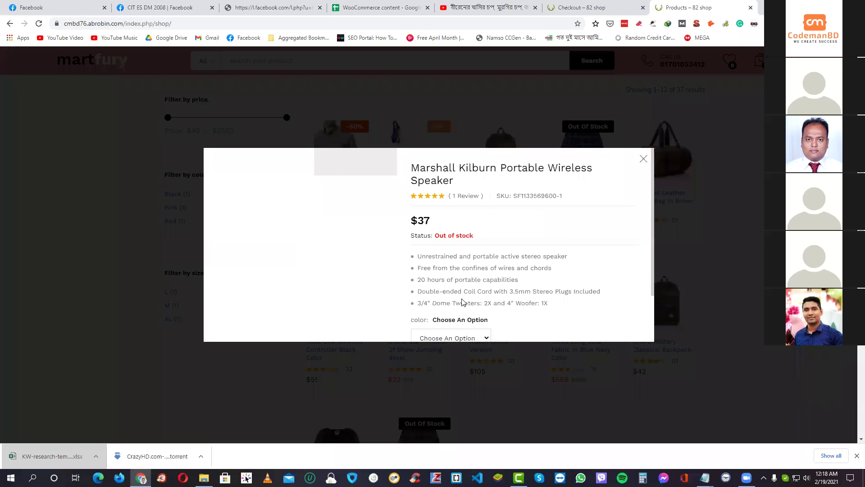
left_click(456, 279)
left_click(449, 292)
left_click(645, 172)
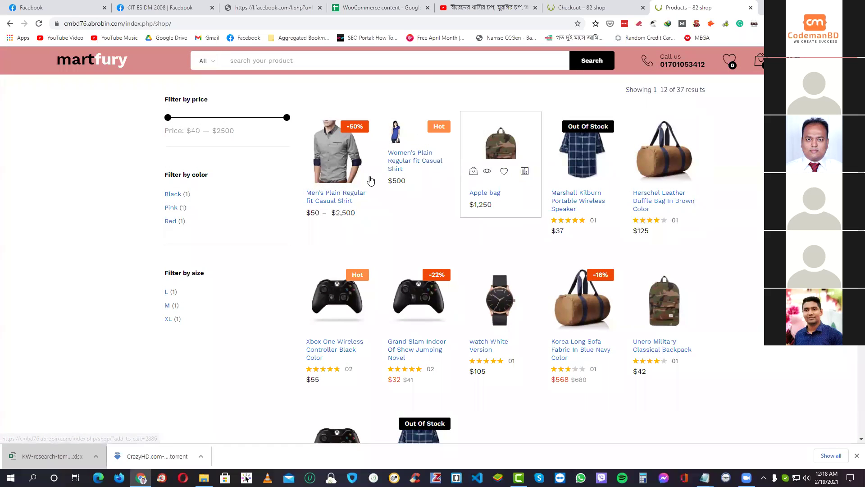
- Add four Women's Plain Regular fit Casual Shirts to the cart via Quick View, then go to the cart
mouse_move(395, 178)
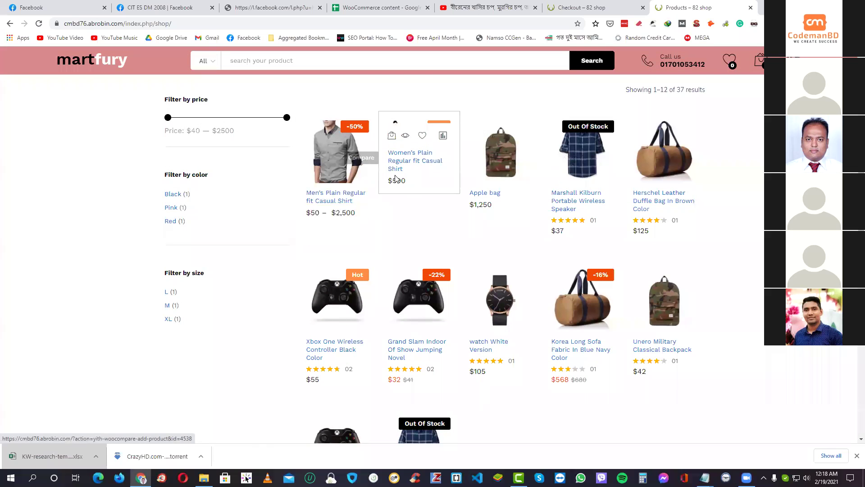
left_click(405, 134)
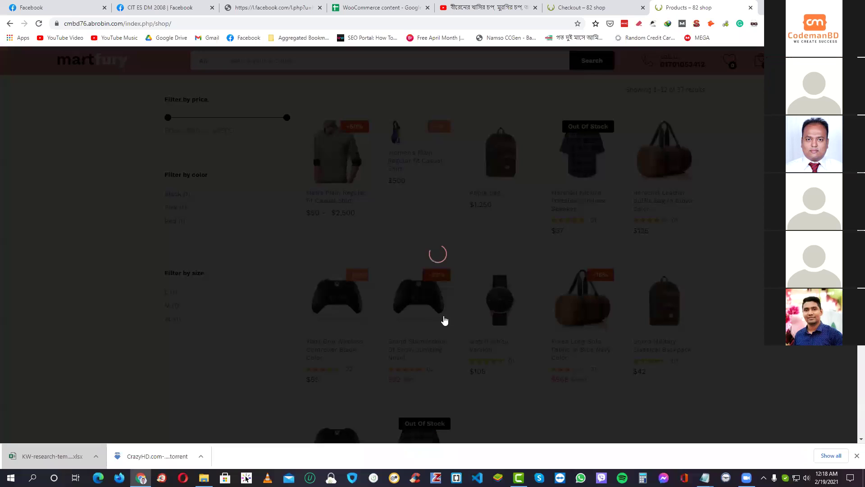
scroll(444, 320, "down", 2)
left_click(445, 320)
left_click(447, 320)
left_click(448, 320)
left_click(521, 315)
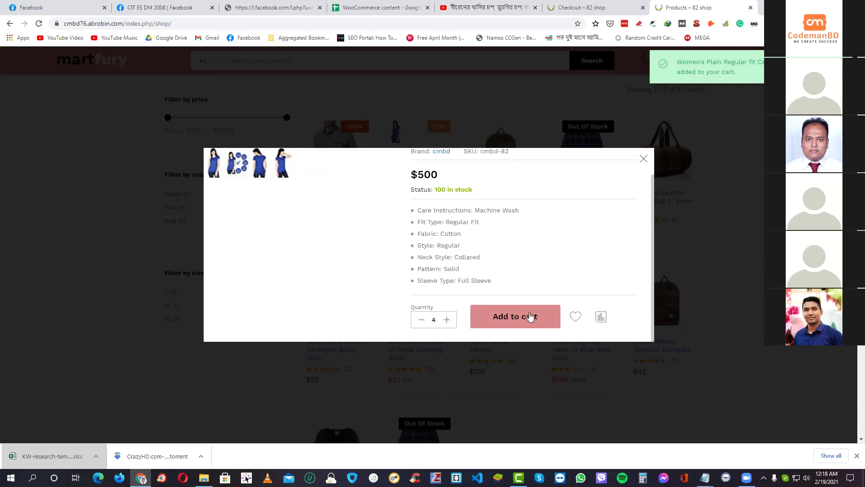
left_click(720, 222)
mouse_move(762, 63)
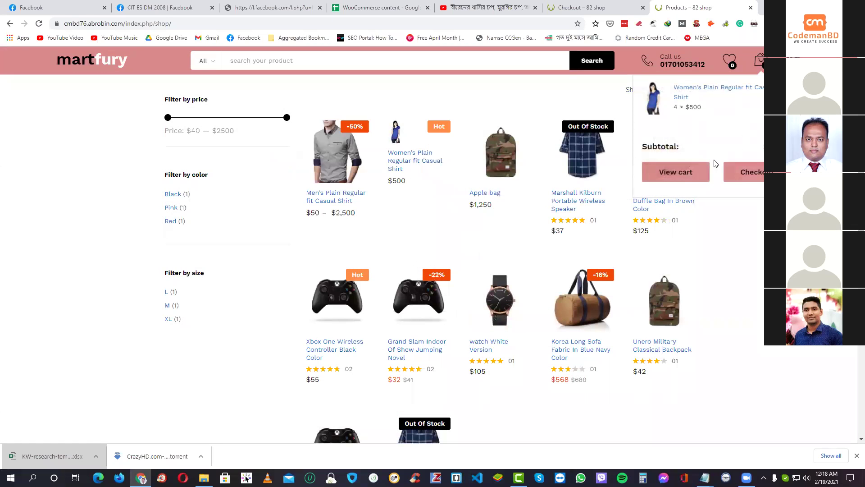
left_click(726, 175)
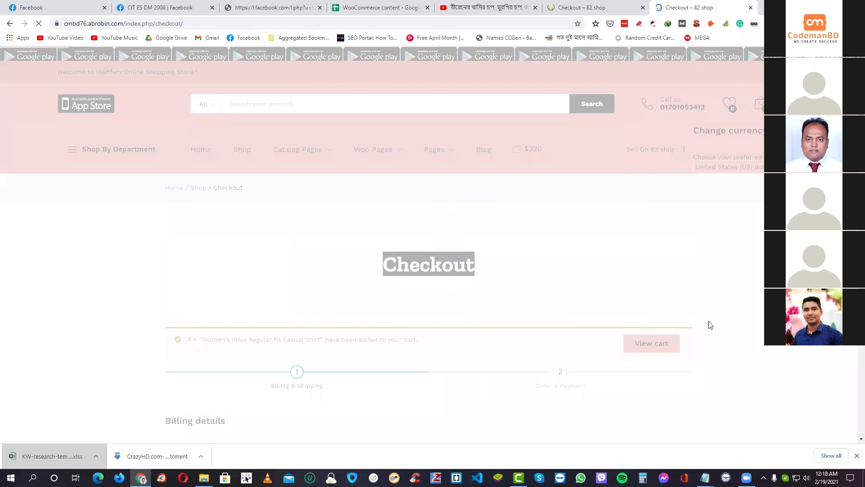
- Autofill the billing details from a saved entry and continue to the order and payment step
scroll(698, 318, "down", 5)
scroll(365, 271, "down", 2)
scroll(365, 270, "up", 2)
left_click(242, 231)
left_click(204, 258)
scroll(574, 289, "down", 5)
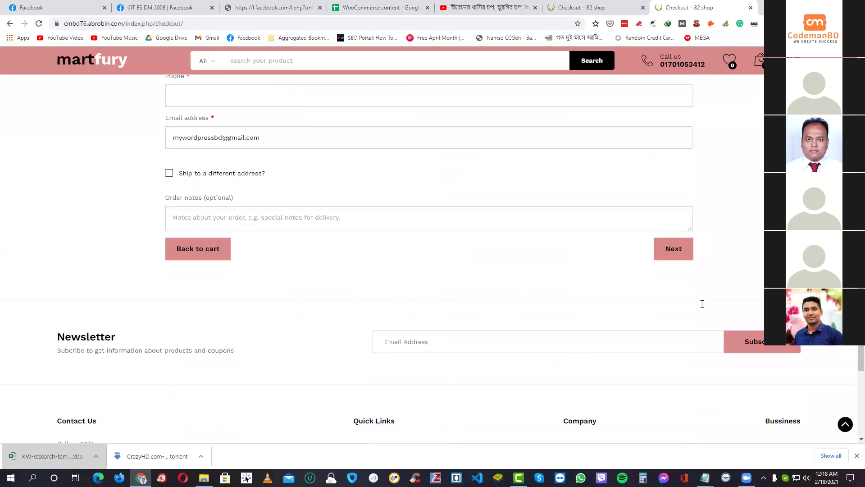
left_click(658, 210)
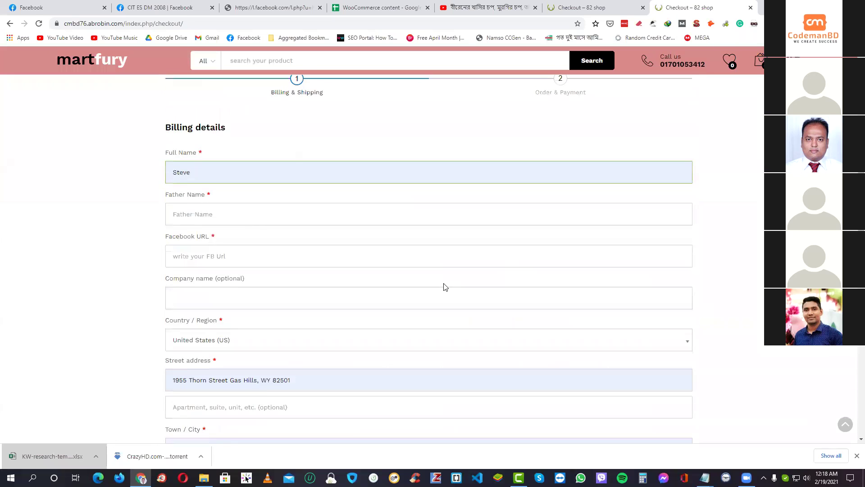
- Tick Pay by wallet so the $2,000 order total drops to $1,780
double_click(661, 319)
left_click(726, 320)
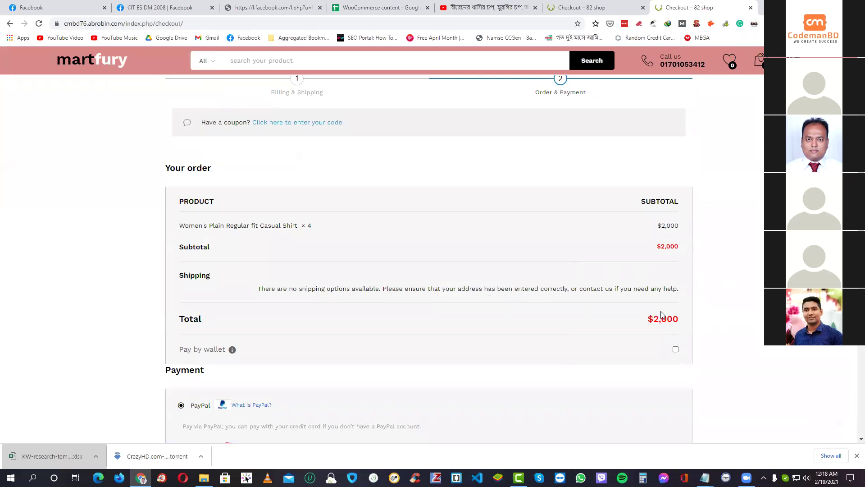
left_click(676, 349)
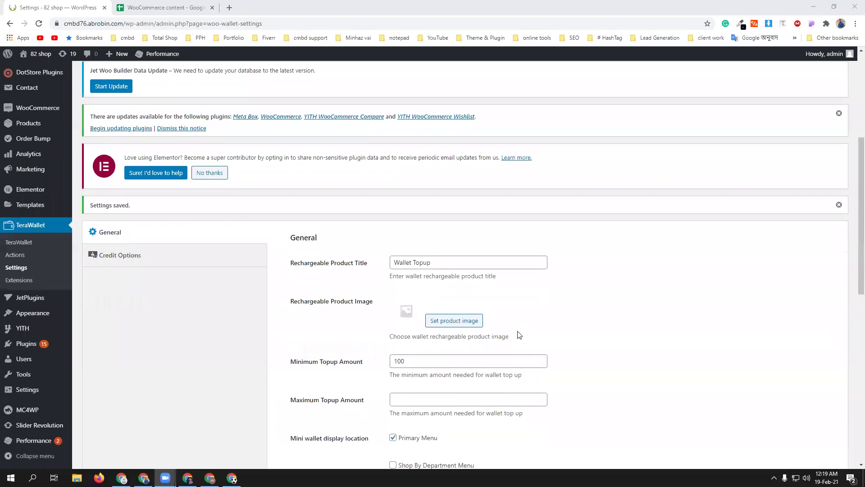
scroll(517, 335, "down", 6)
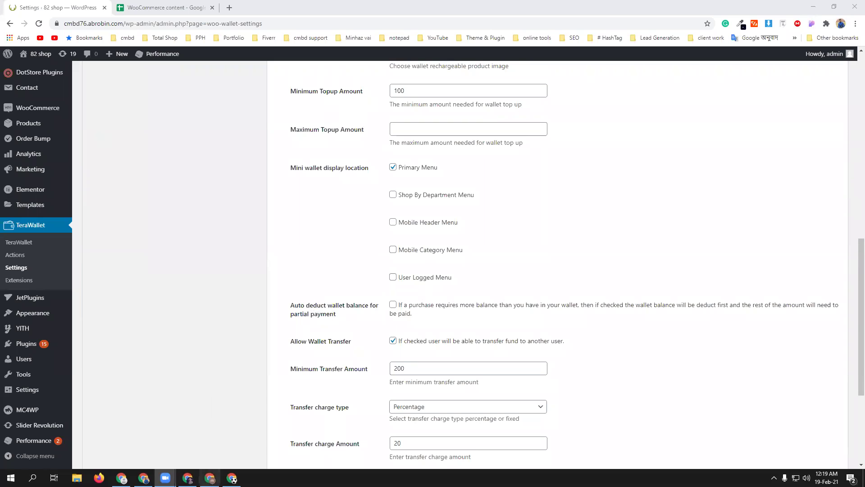
- Return to the Martfury storefront and open Checkout from the header cart menu
left_click(187, 478)
scroll(541, 342, "down", 5)
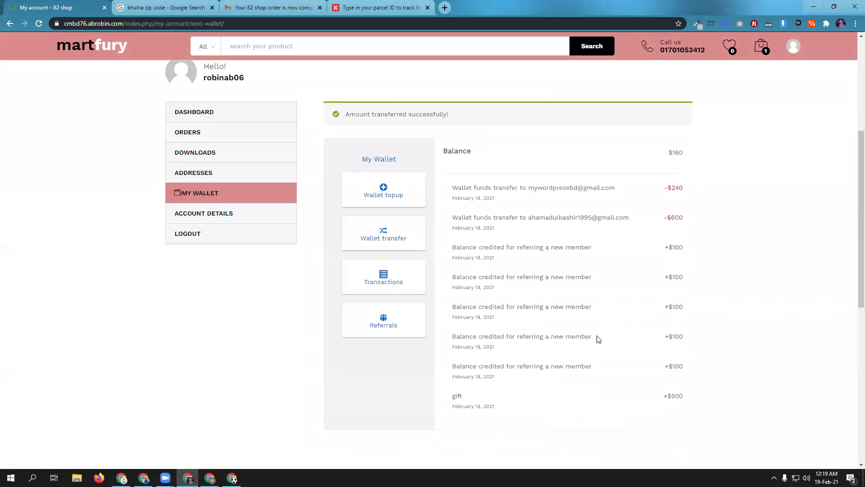
scroll(597, 342, "up", 5)
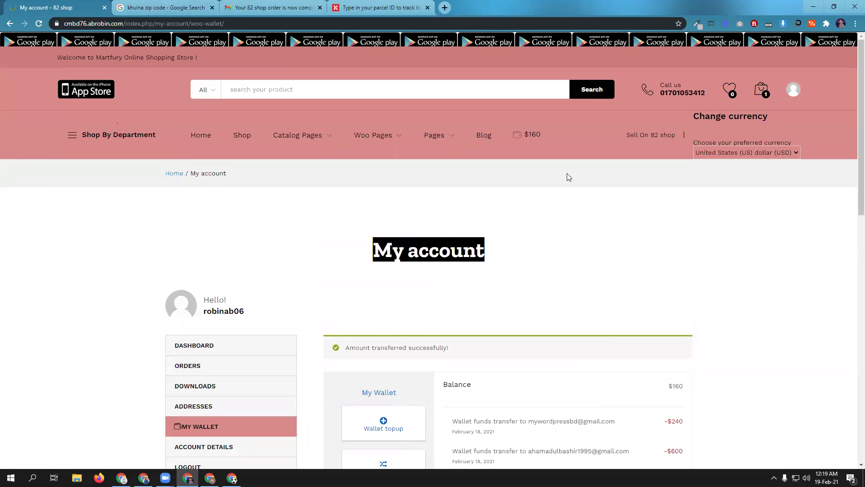
mouse_move(775, 87)
left_click(759, 193)
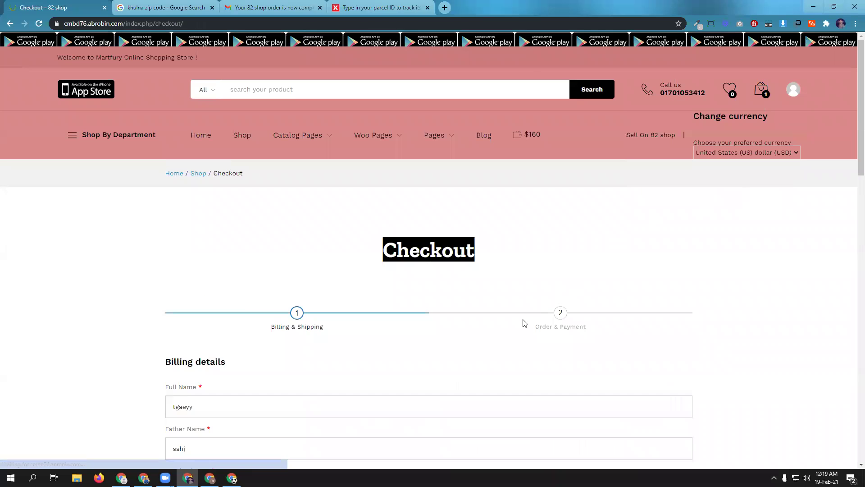
scroll(191, 257, "down", 5)
- Advance to Order & Payment and apply the $160 wallet balance for a $40 total, then return to WordPress
scroll(372, 312, "down", 6)
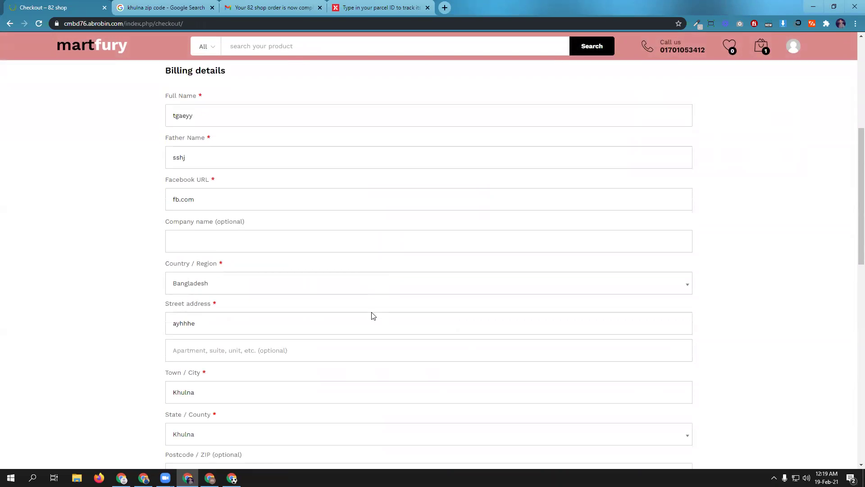
scroll(371, 312, "down", 3)
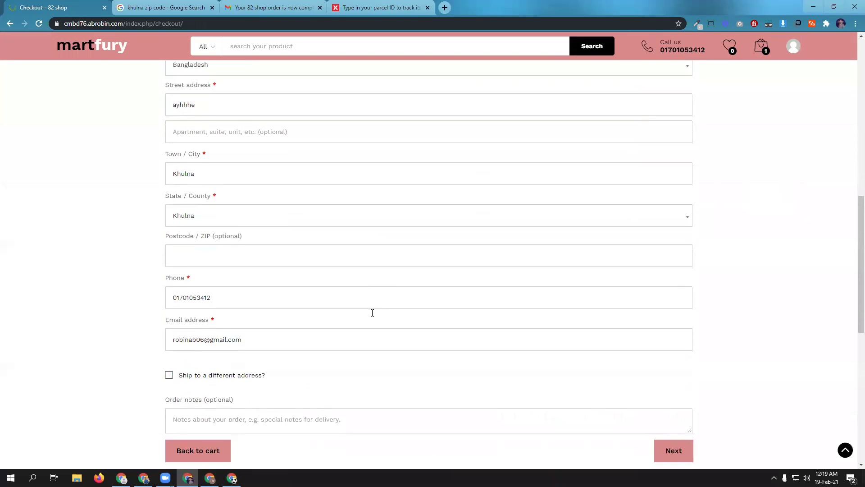
left_click(678, 324)
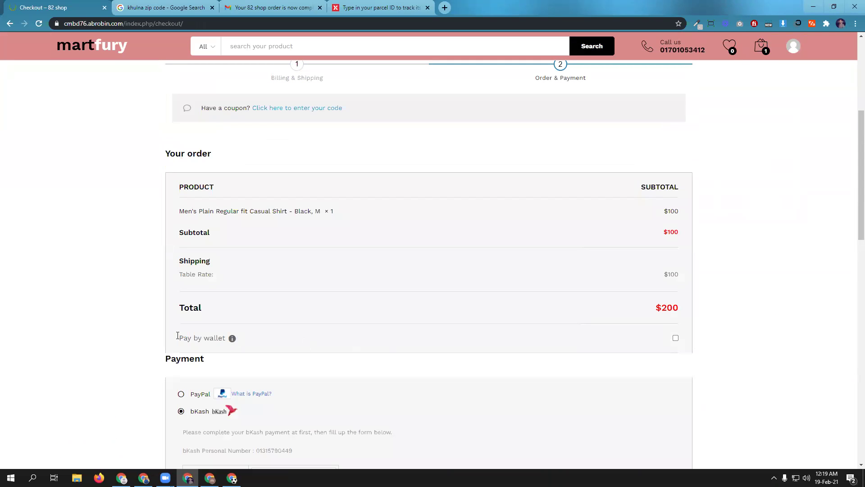
left_click(675, 338)
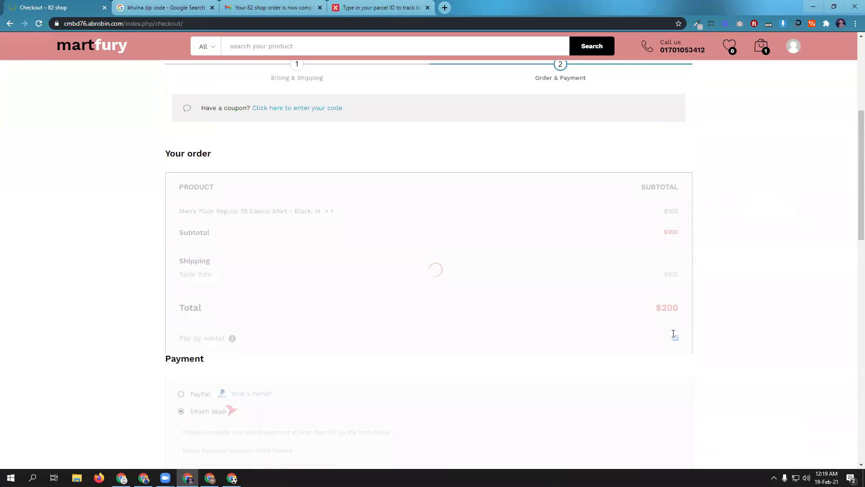
scroll(572, 345, "up", 5)
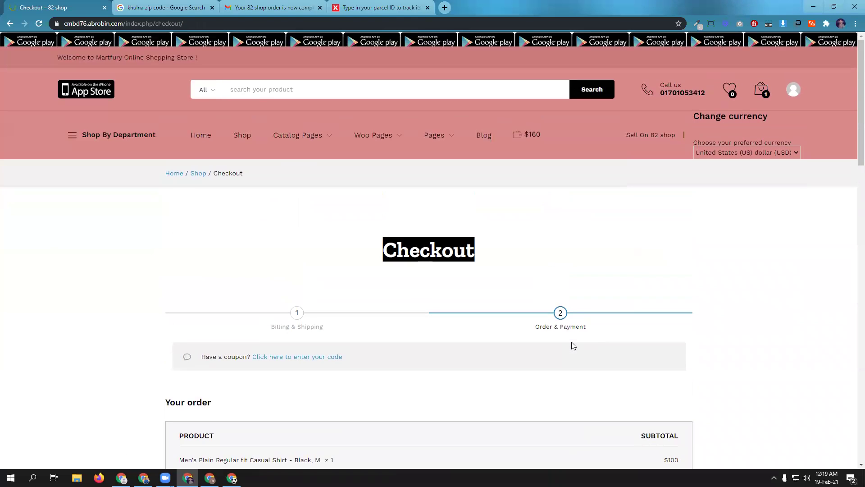
scroll(673, 287, "down", 5)
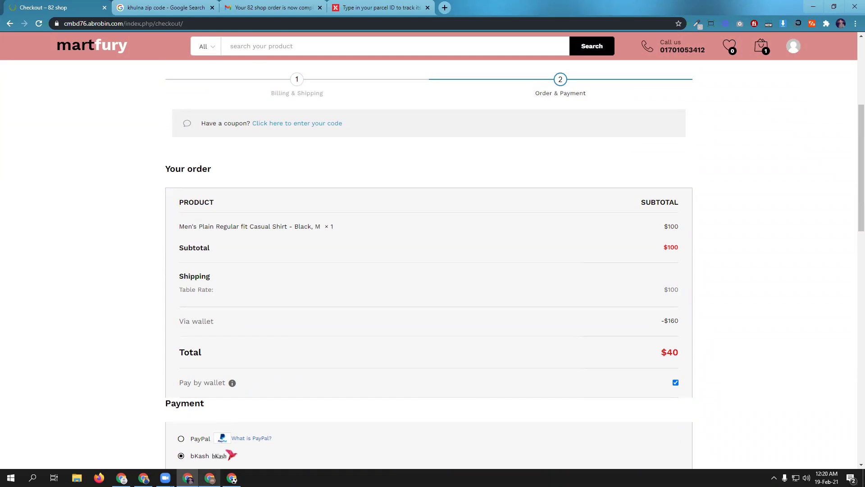
left_click(144, 477)
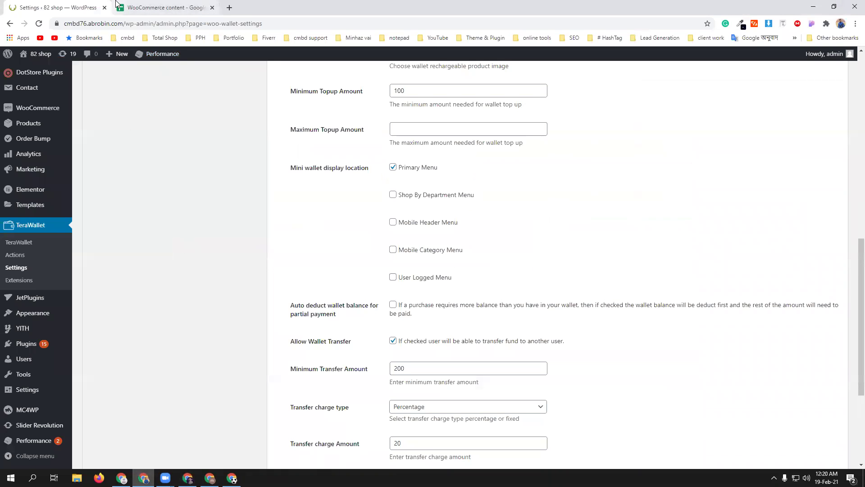
- Glance over the WooCommerce outline spreadsheet, switch between windows, and open a new blank tab
left_click(116, 3)
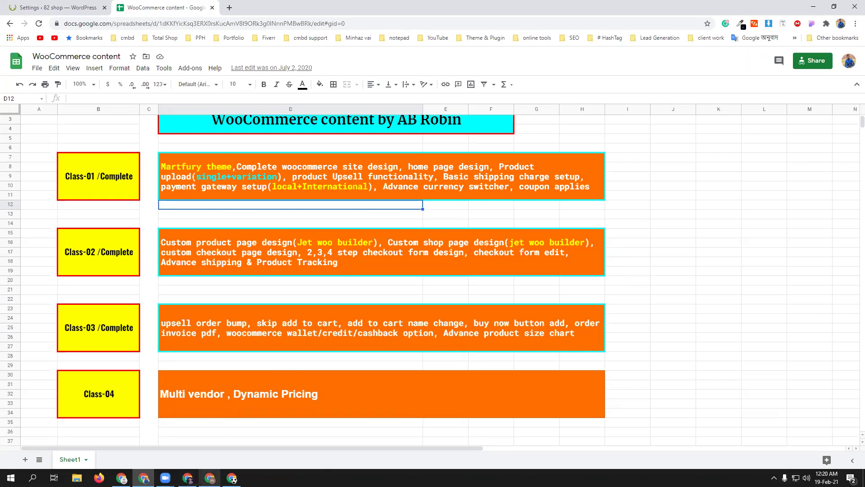
left_click(188, 477)
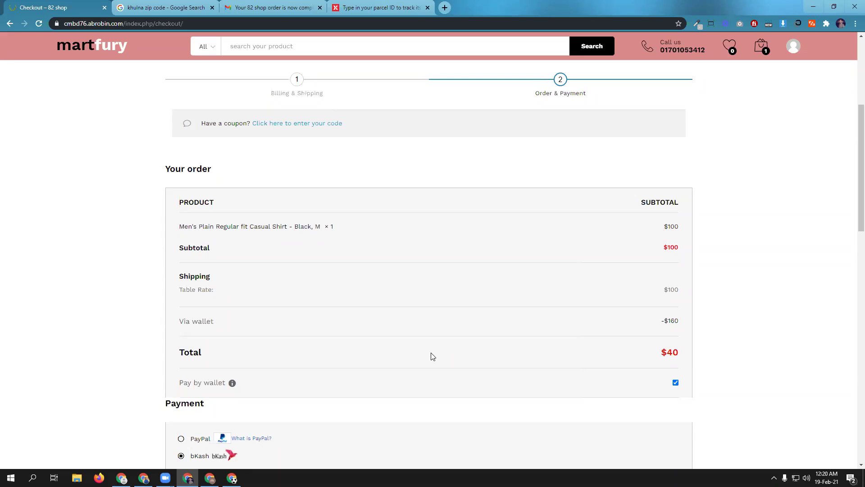
left_click(144, 478)
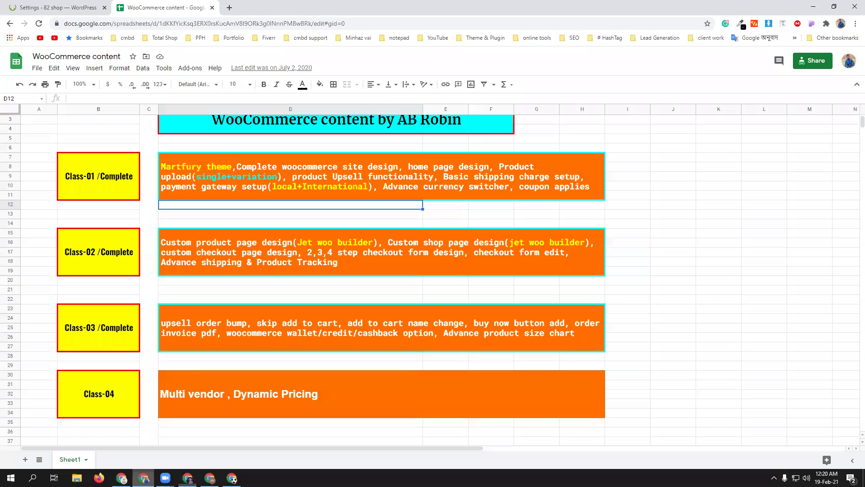
left_click(45, 3)
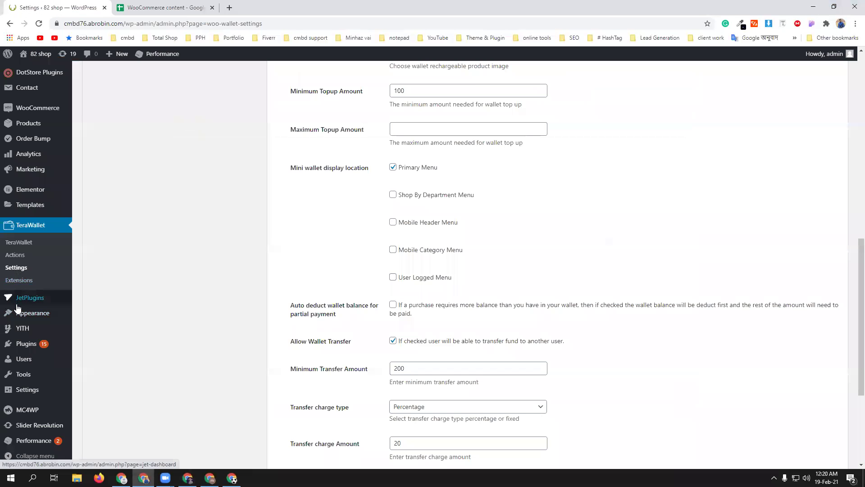
mouse_move(19, 314)
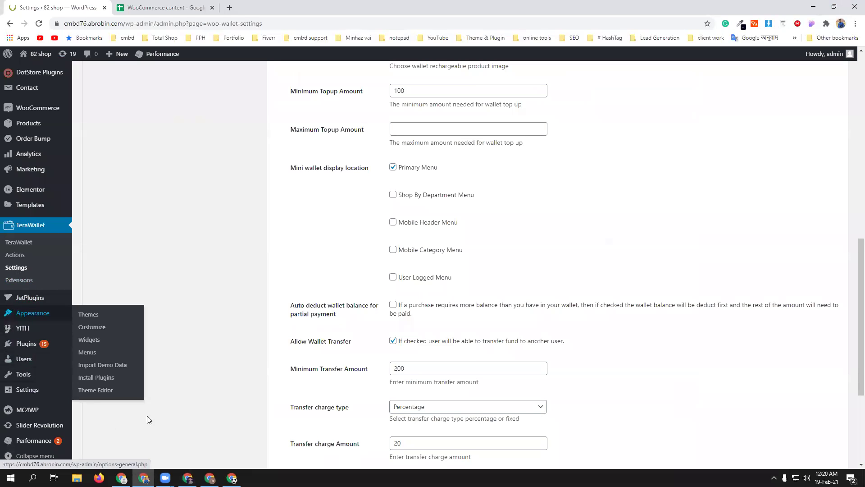
left_click(228, 8)
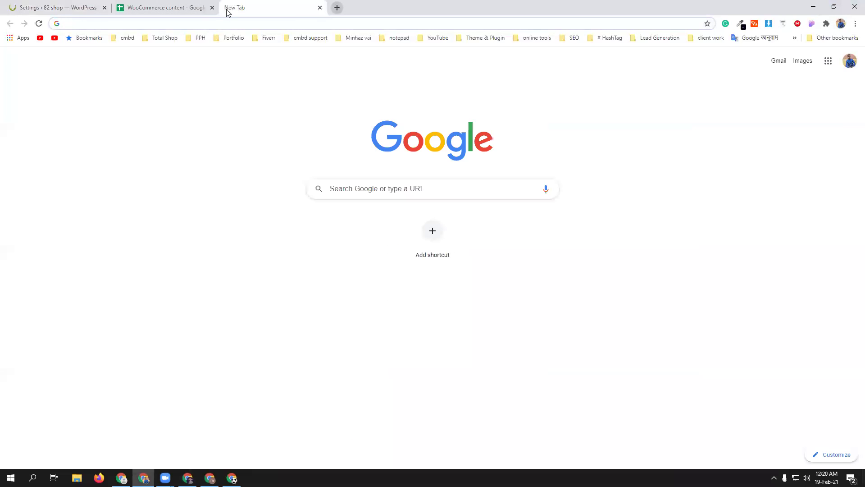
- Load Facebook and send the message 'vai class e' to a contact in Messenger
type("fac")
key("Return")
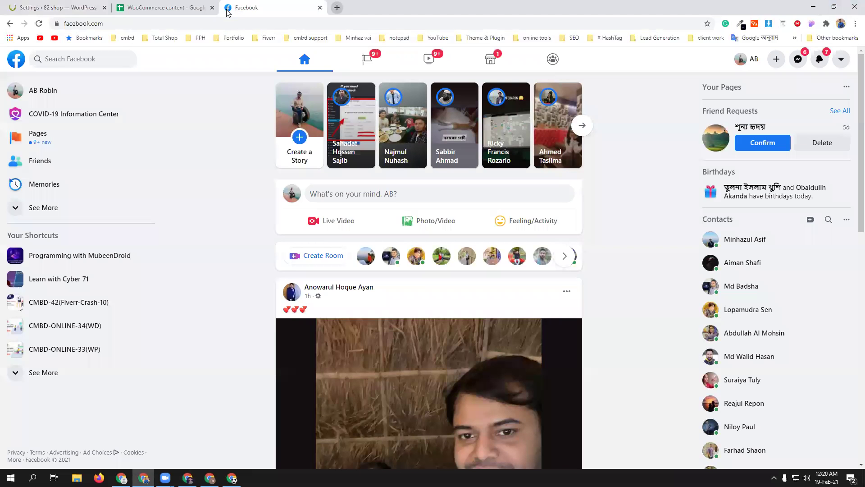
left_click(800, 60)
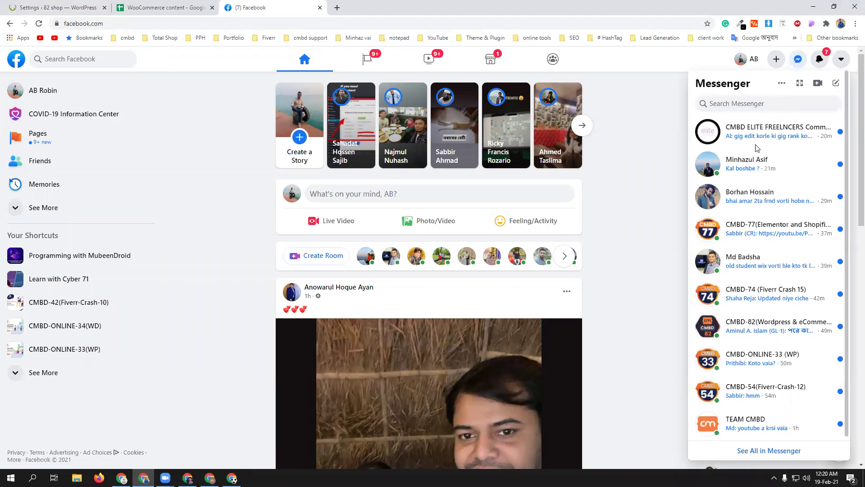
left_click(788, 166)
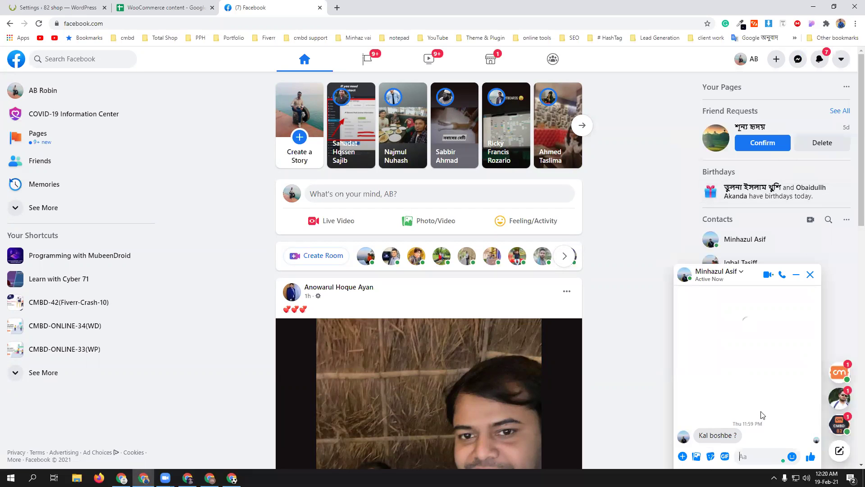
type("vai")
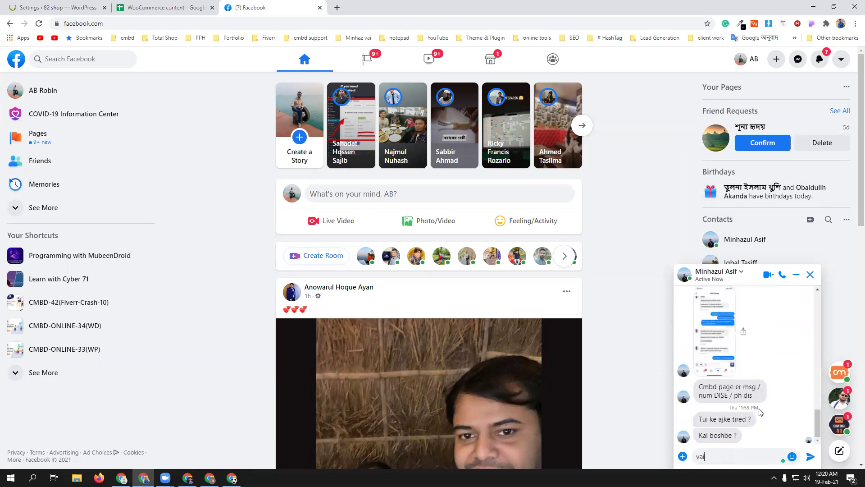
type(" class e")
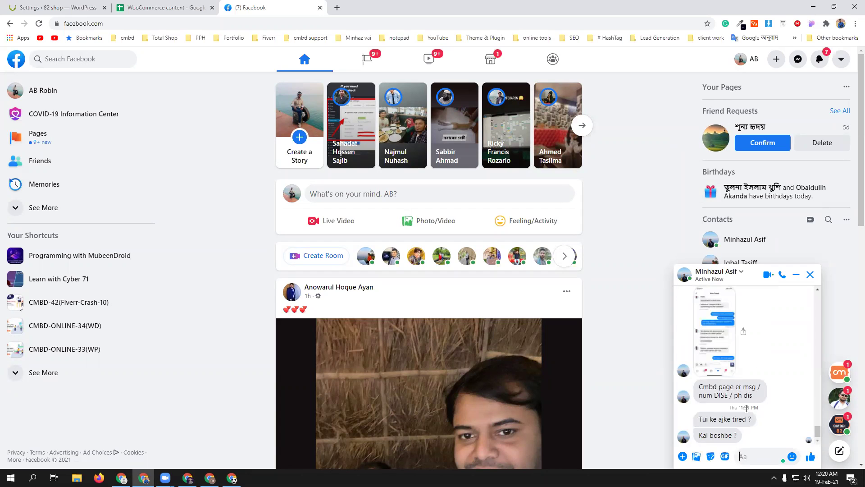
key("Return")
- Scroll up the chat and open the shared mega.nz folder link
scroll(743, 399, "up", 5)
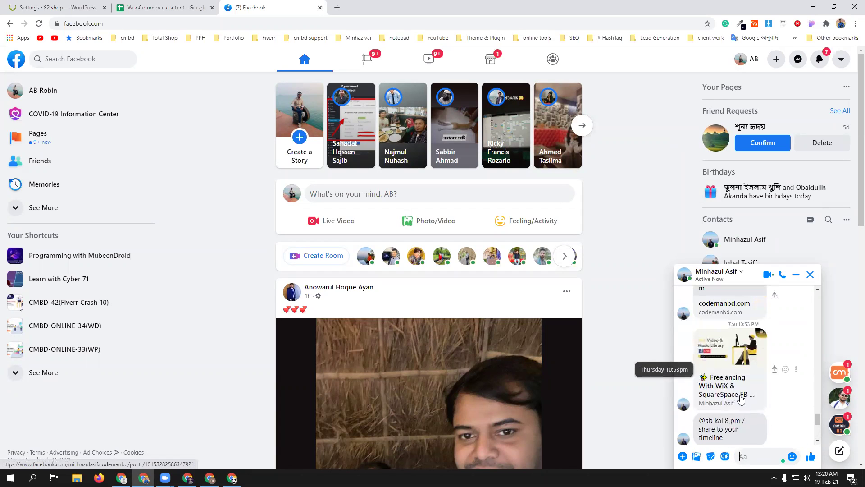
scroll(730, 399, "up", 5)
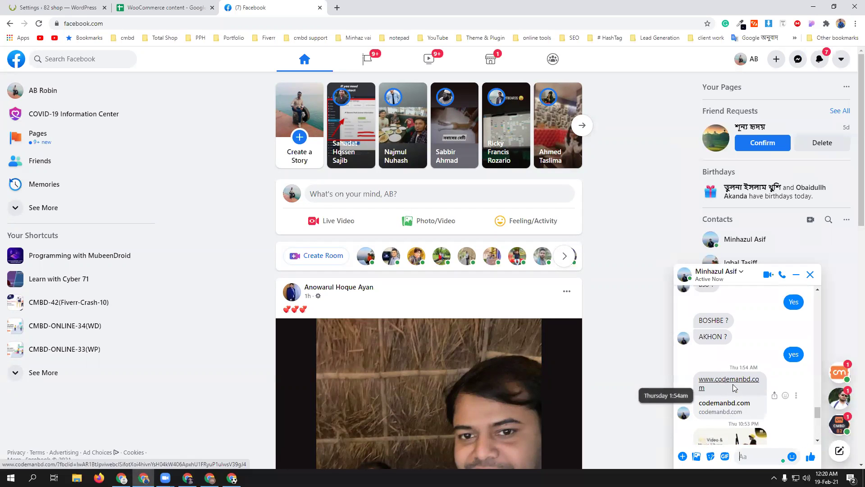
scroll(735, 387, "up", 5)
scroll(730, 358, "up", 2)
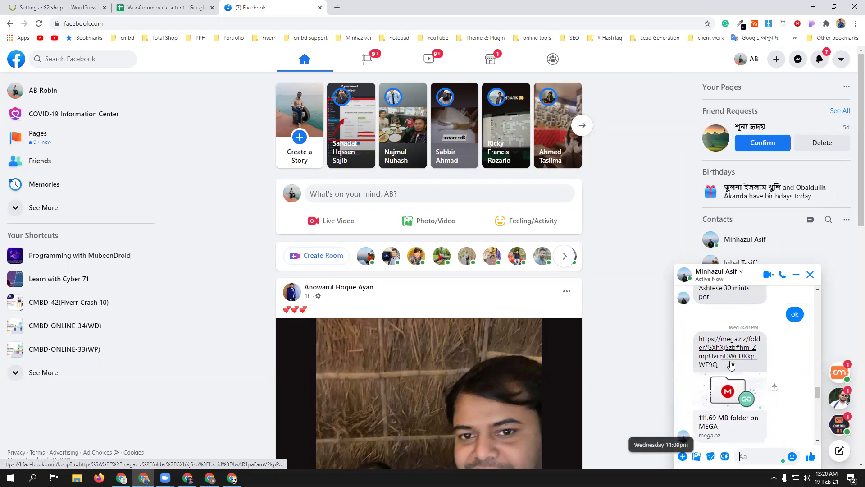
left_click(730, 358)
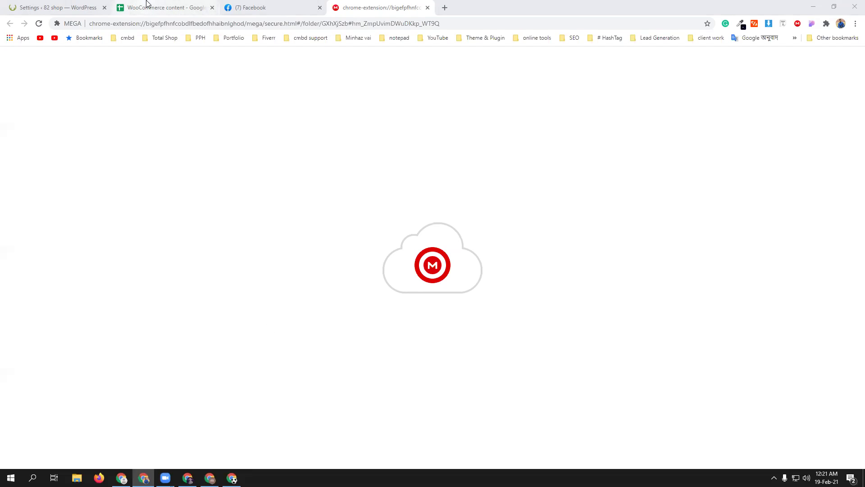
- Open the WordPress Installed Plugins page, briefly checking the Class-03 outline tab in between
left_click(59, 5)
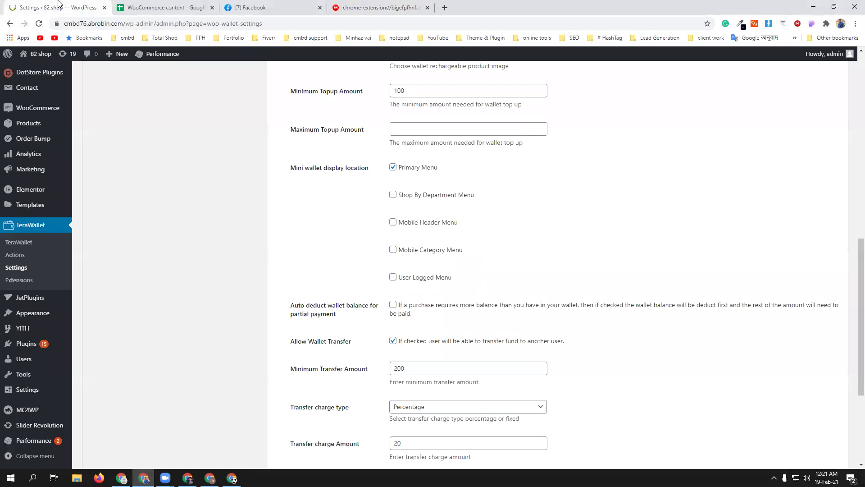
mouse_move(27, 344)
left_click(106, 346)
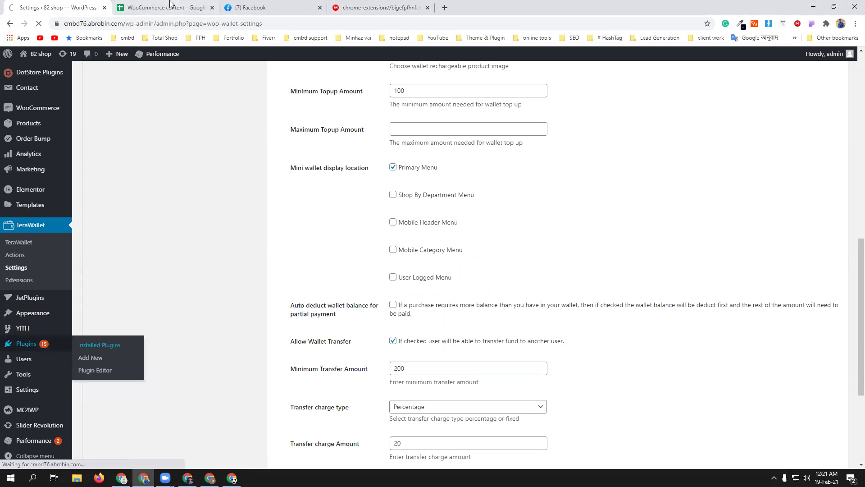
key("ctrl+Tab")
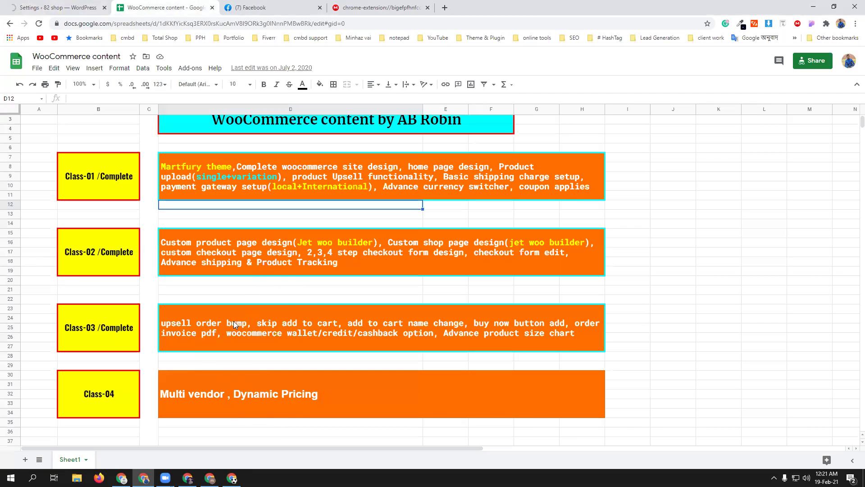
key("ctrl+shift+Tab")
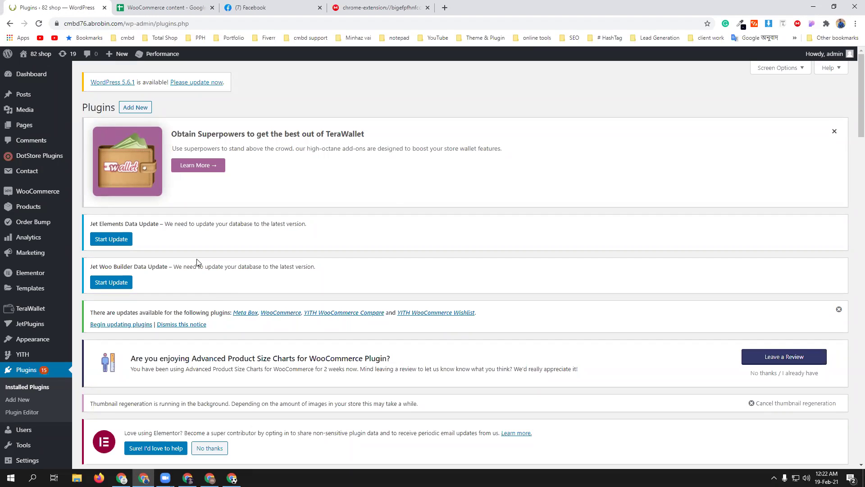
- Upload and install add-to-cart-direct-checkout-for-woocommerce-pro-1.3.4.1.zip through Plugins > Add New > Upload Plugin
left_click(131, 111)
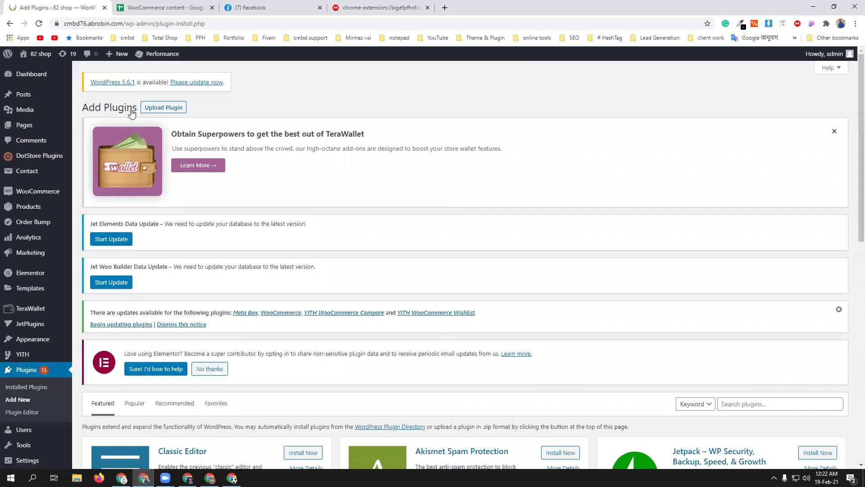
left_click(173, 112)
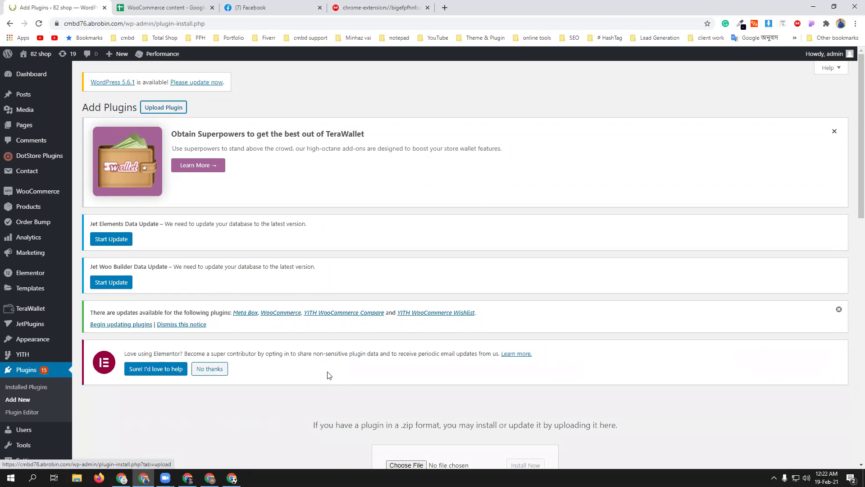
scroll(346, 399, "down", 2)
left_click(400, 376)
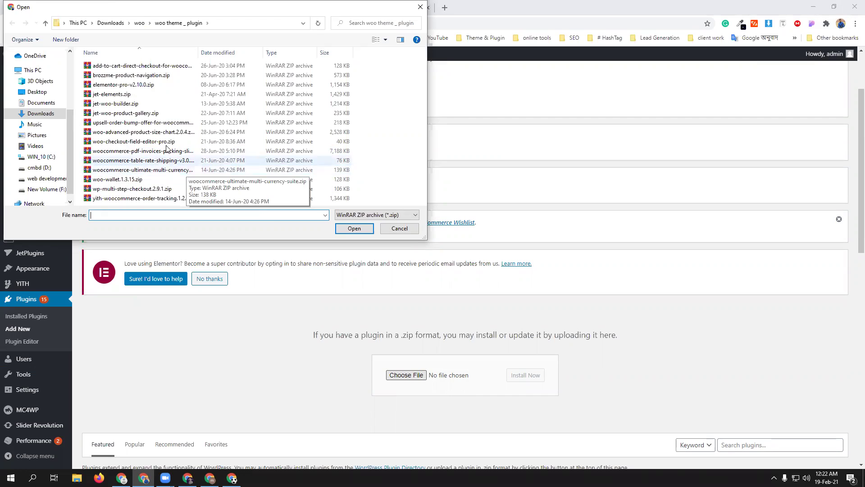
left_click(130, 67)
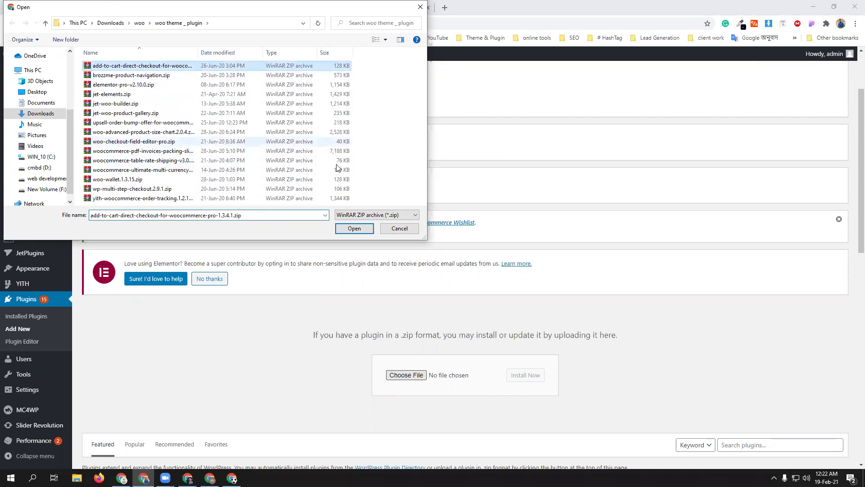
left_click(354, 229)
left_click(523, 380)
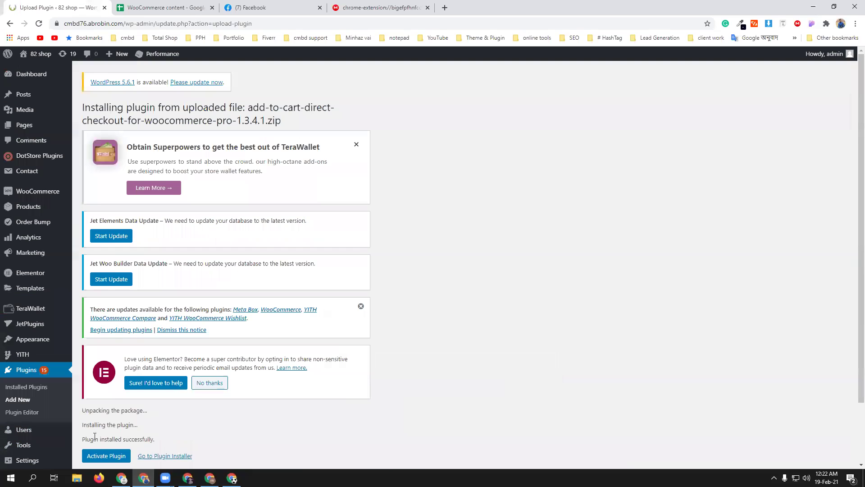
- Activate Direct Checkout and switch off its Disable cart page toggle in Basic setting
left_click(102, 456)
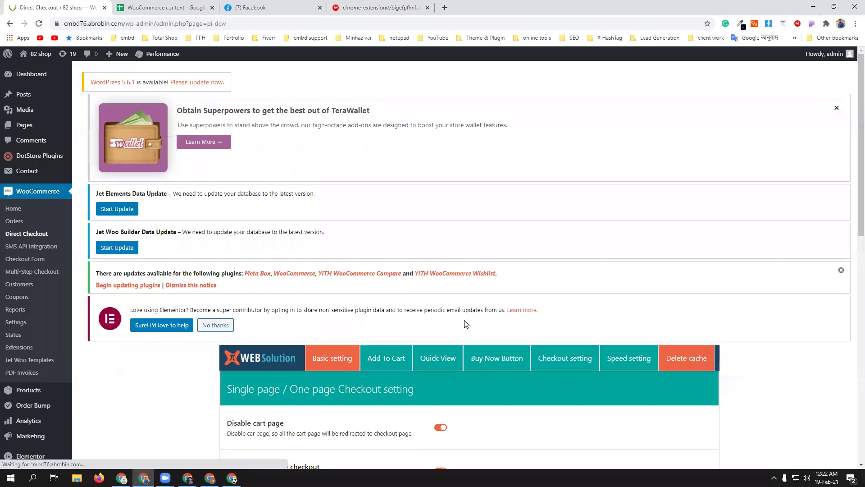
scroll(489, 283, "down", 4)
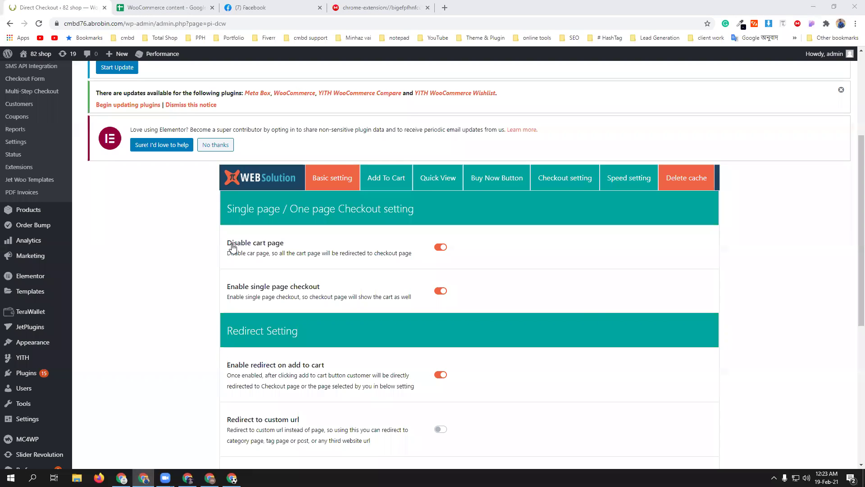
left_click(442, 248)
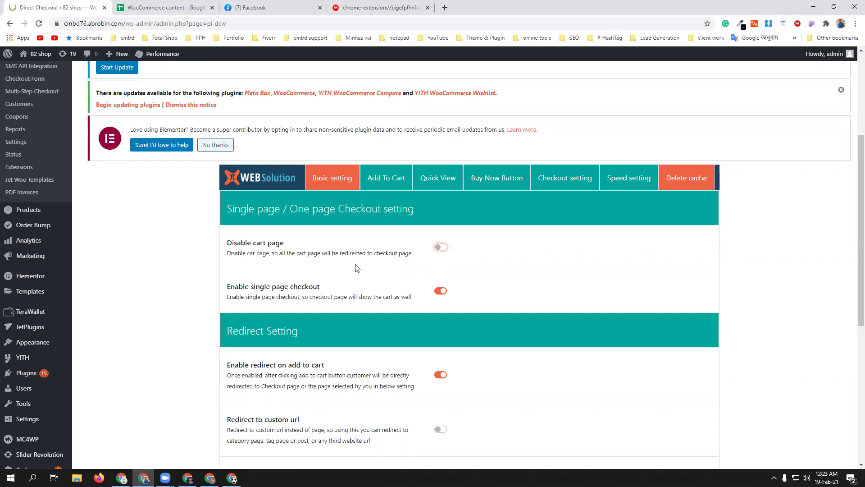
scroll(357, 268, "down", 2)
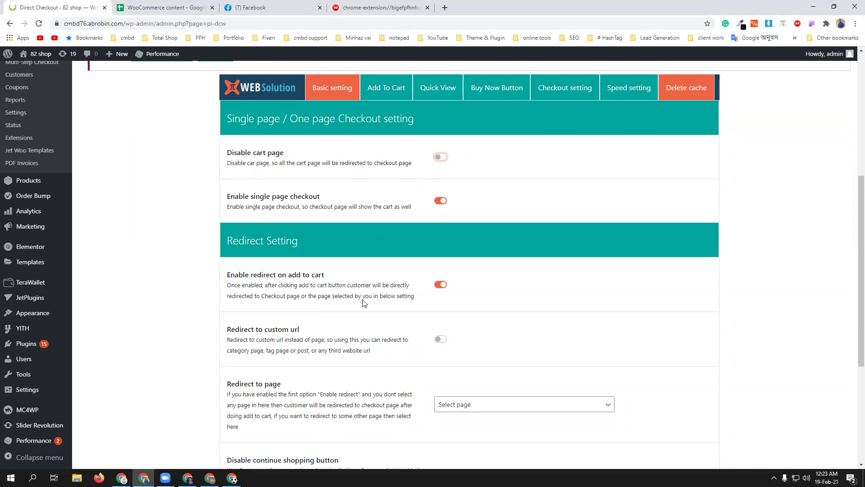
- Set the Redirect to page option to Checkout and save the Direct Checkout options
scroll(364, 302, "down", 2)
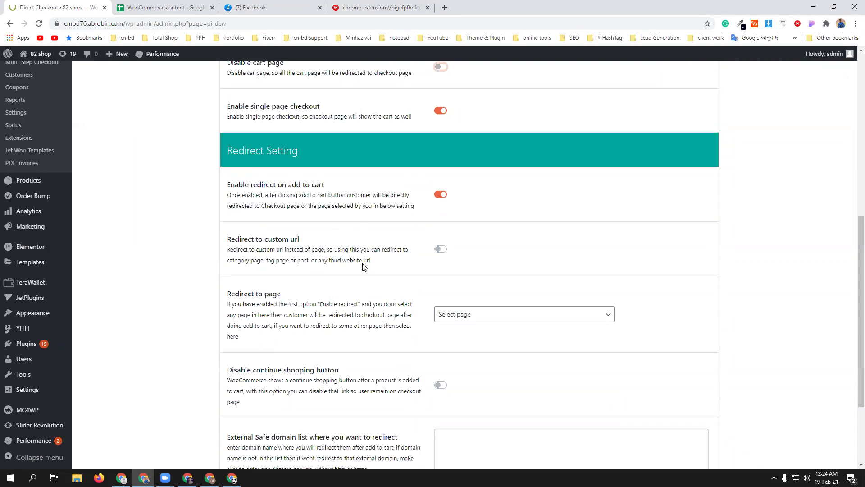
scroll(364, 267, "down", 1)
left_click(508, 270)
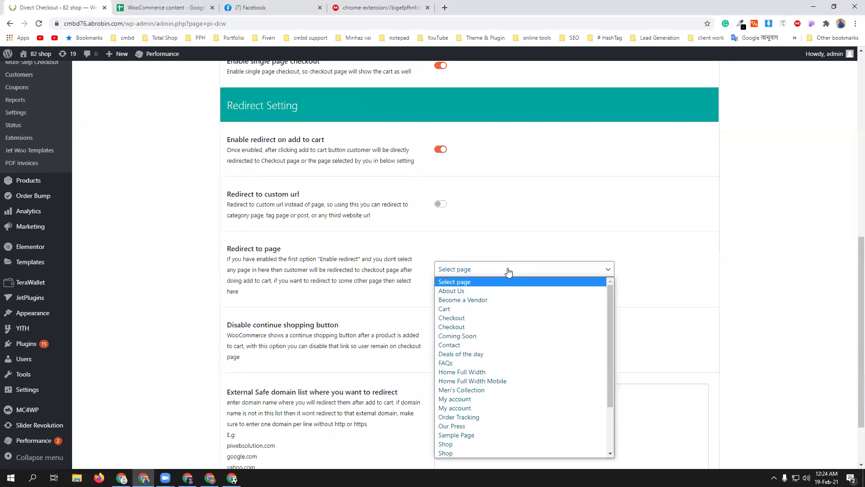
left_click(487, 326)
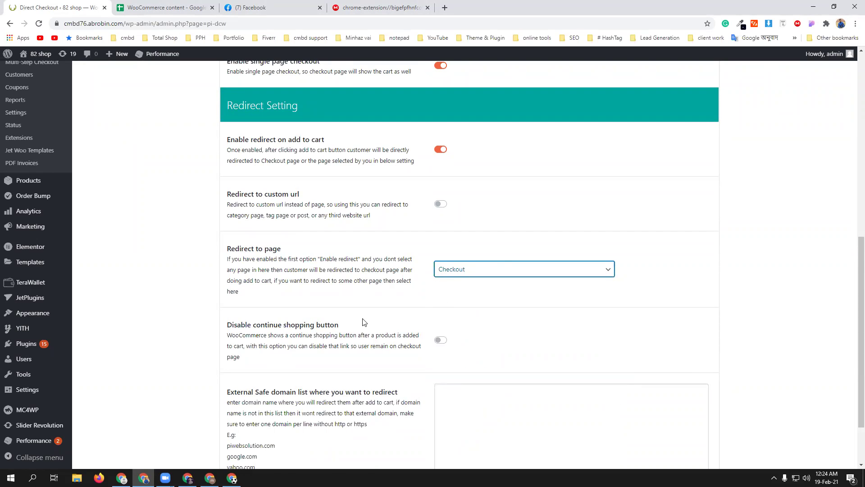
scroll(364, 322, "down", 2)
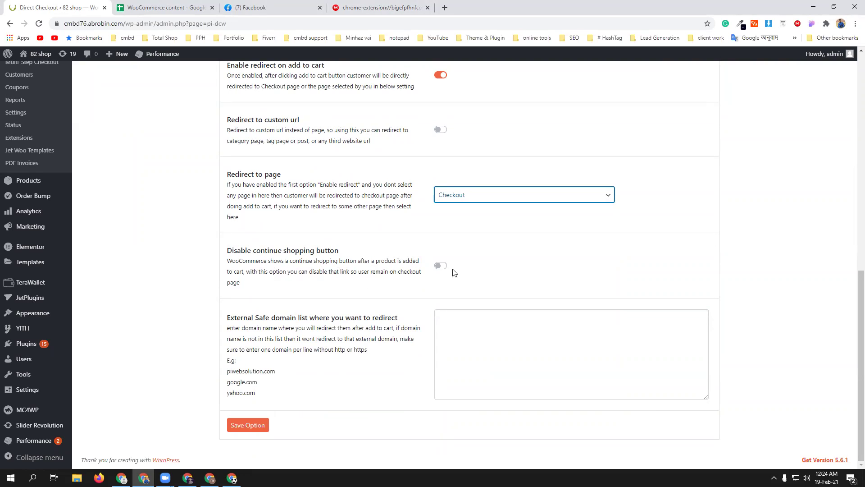
left_click(243, 430)
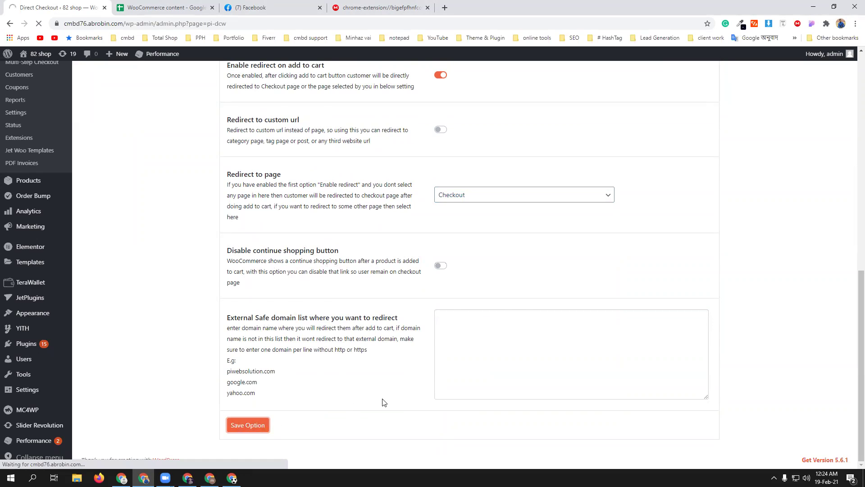
- Bring up the Martfury storefront window showing the checkout's Order & Payment step
scroll(381, 397, "down", 4)
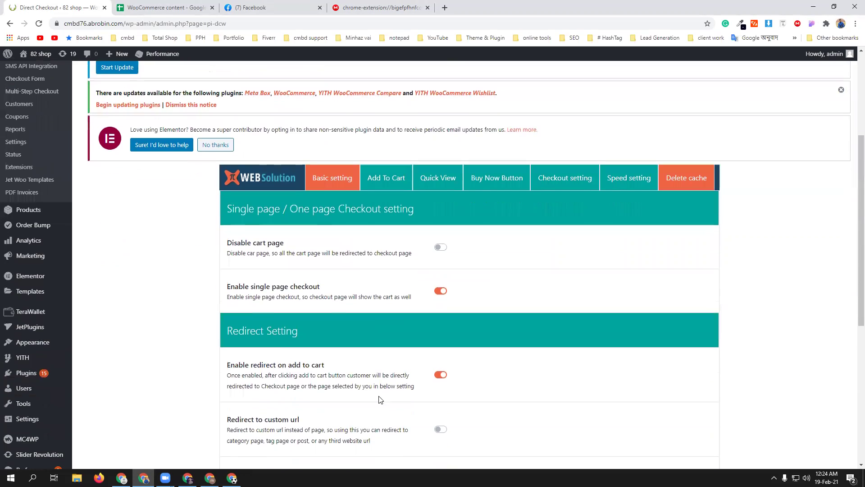
scroll(379, 399, "down", 5)
scroll(281, 375, "up", 7)
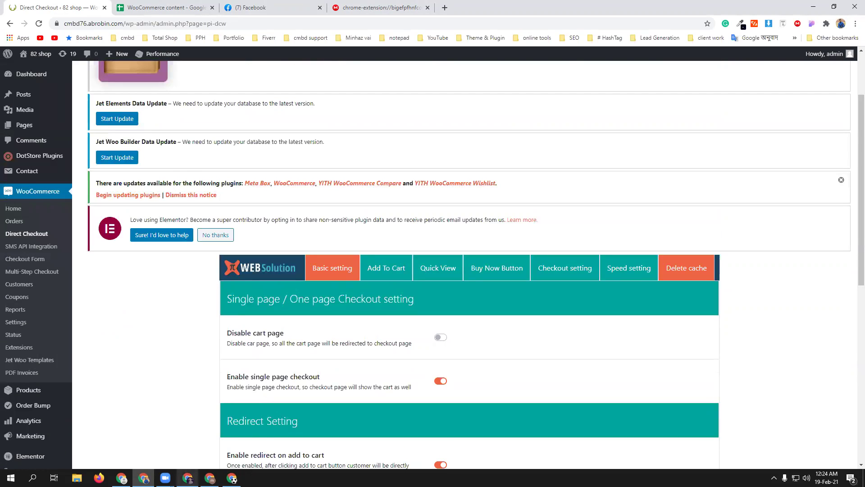
left_click(188, 477)
scroll(349, 326, "up", 5)
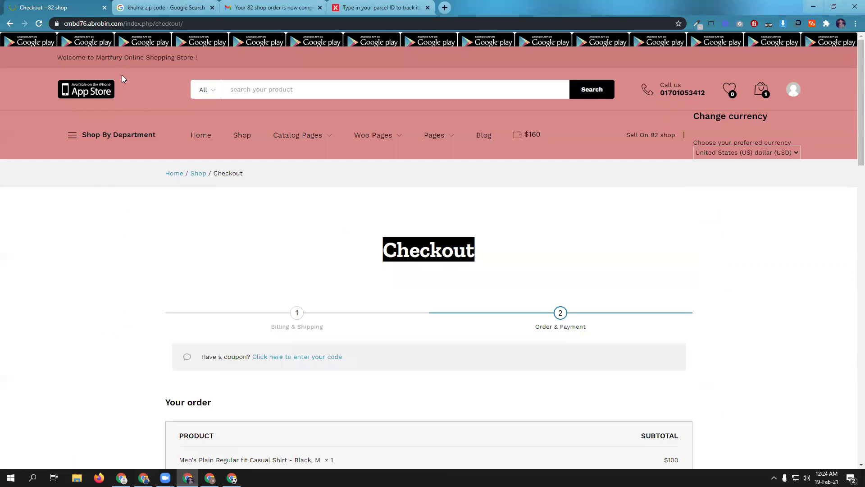
- Go to the store home page and remove the shirt from the mini-cart
left_click(203, 138)
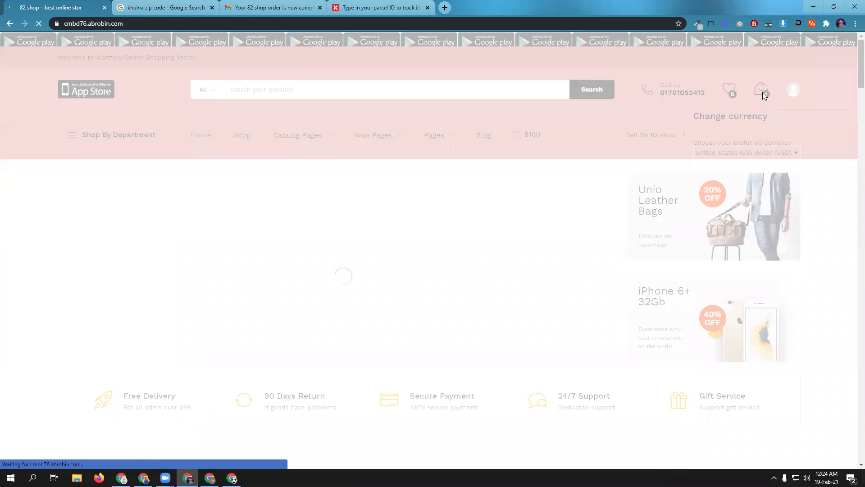
mouse_move(761, 92)
left_click(788, 119)
- Add the Aveeno Moisturizing Body Shower 450ml to the cart and review the checkout page it opens
mouse_move(359, 144)
scroll(356, 145, "down", 7)
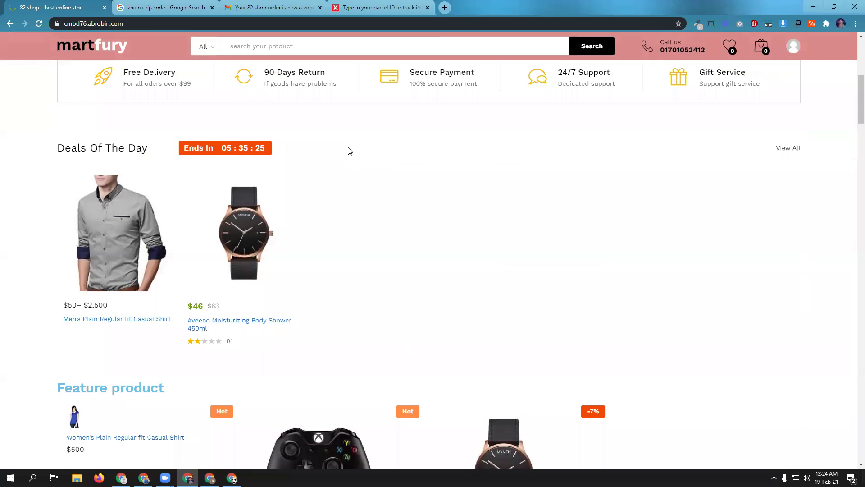
left_click(216, 326)
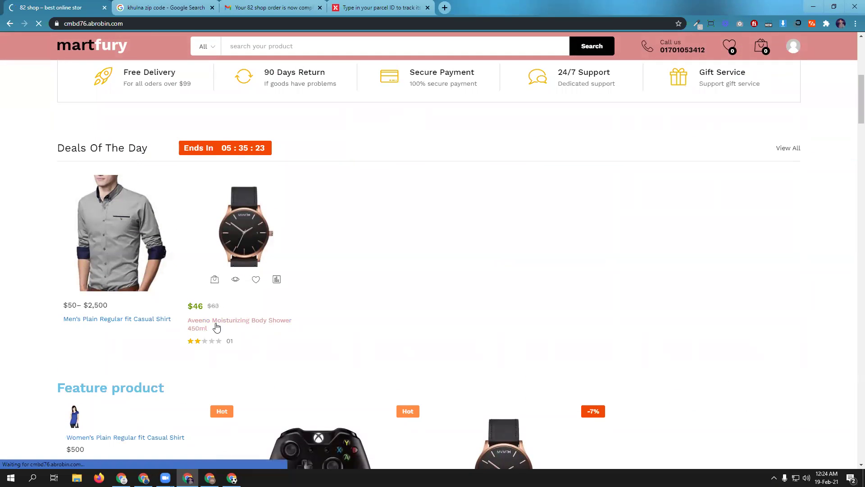
scroll(531, 301, "down", 2)
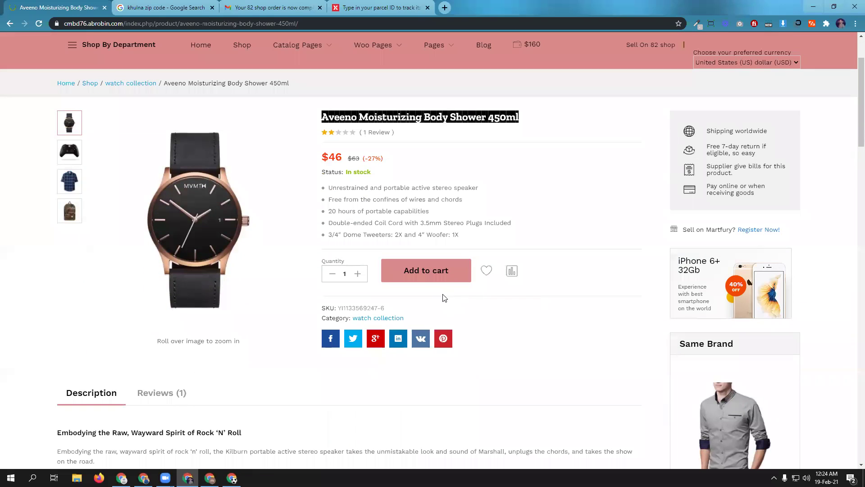
left_click(419, 273)
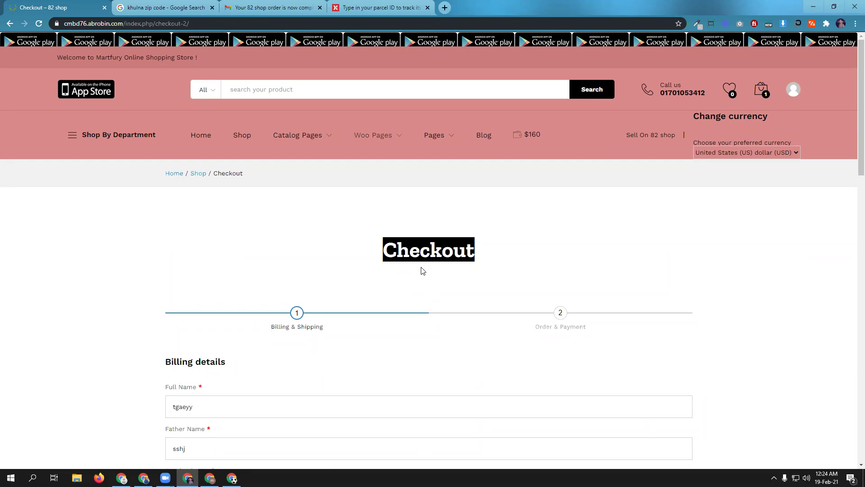
scroll(422, 268, "down", 10)
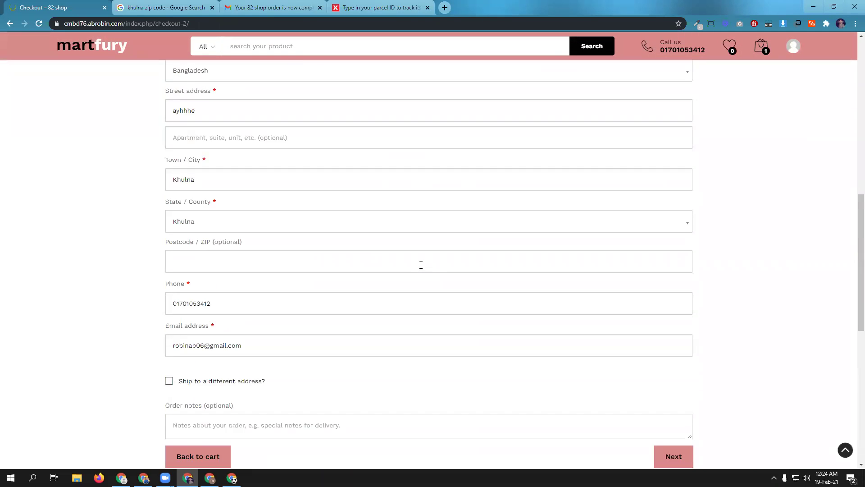
scroll(421, 265, "down", 6)
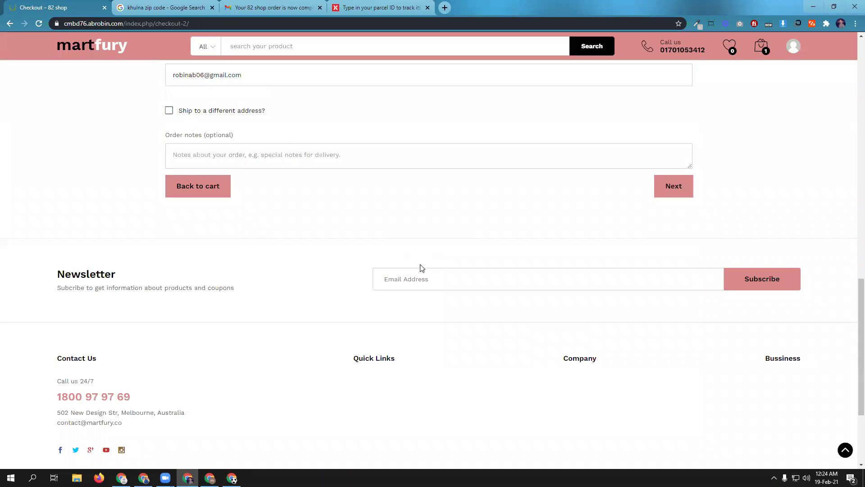
scroll(422, 267, "up", 15)
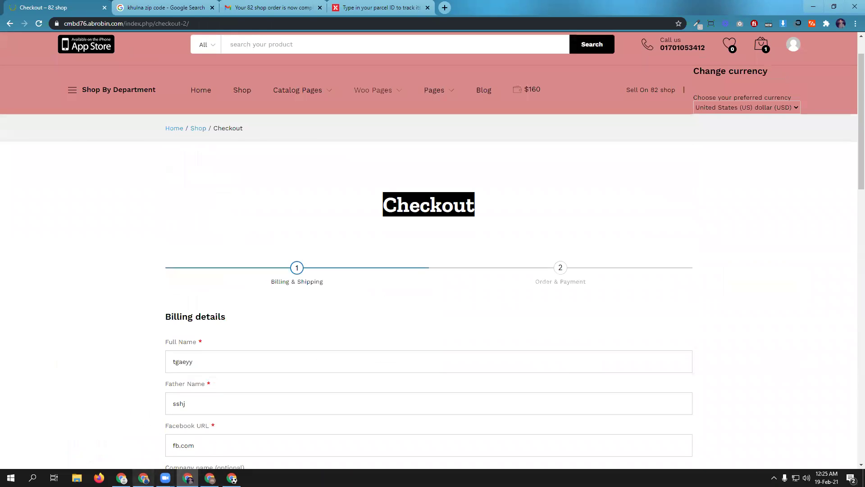
left_click(143, 478)
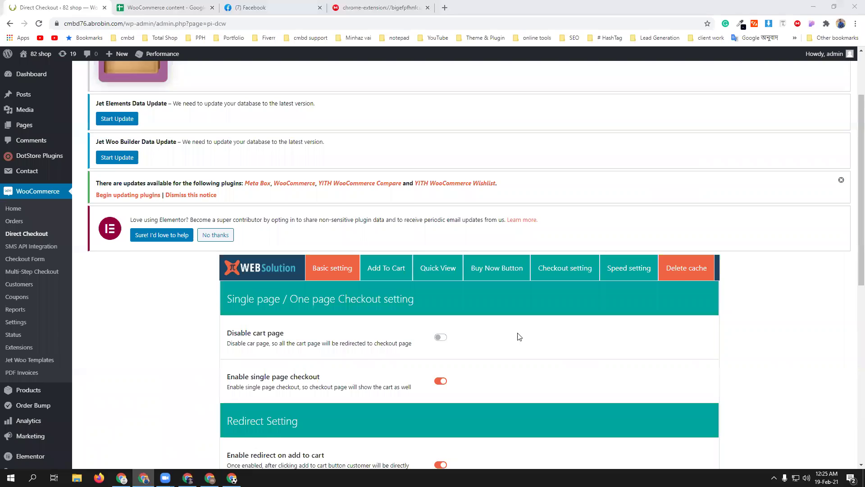
- In the Buy Now Button tab, enable the Buy Now button on single product pages
scroll(519, 337, "down", 2)
left_click(498, 177)
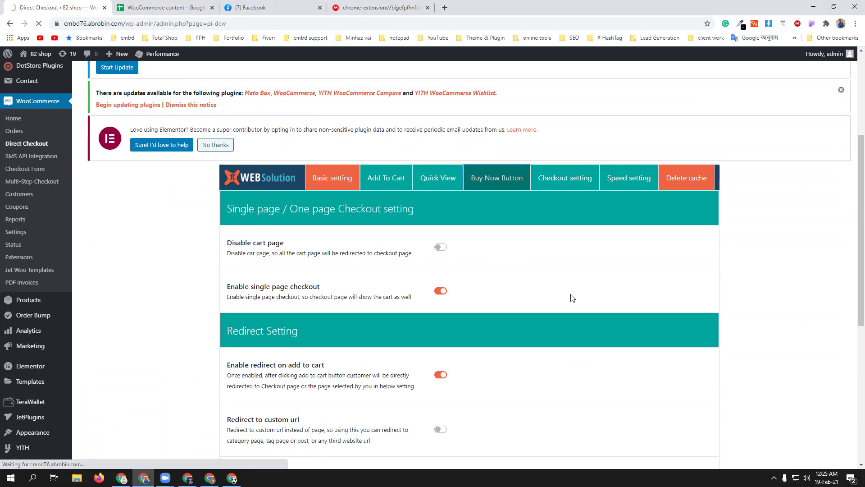
scroll(564, 315, "down", 3)
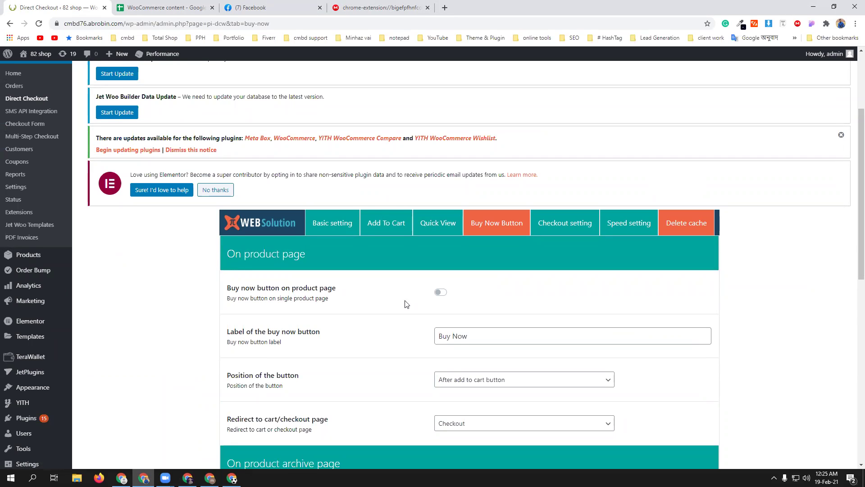
left_click(440, 292)
- Enable the Buy Now button on product archive pages and save the options
scroll(730, 355, "down", 1)
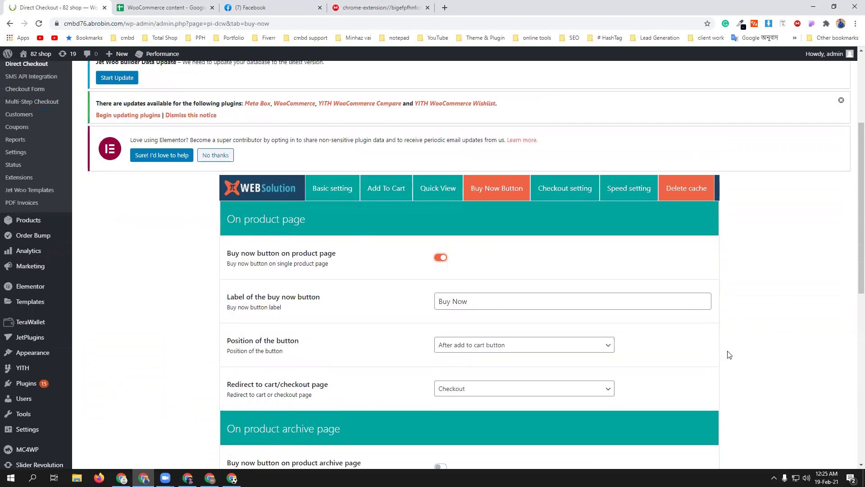
scroll(496, 344, "down", 1)
scroll(508, 255, "down", 1)
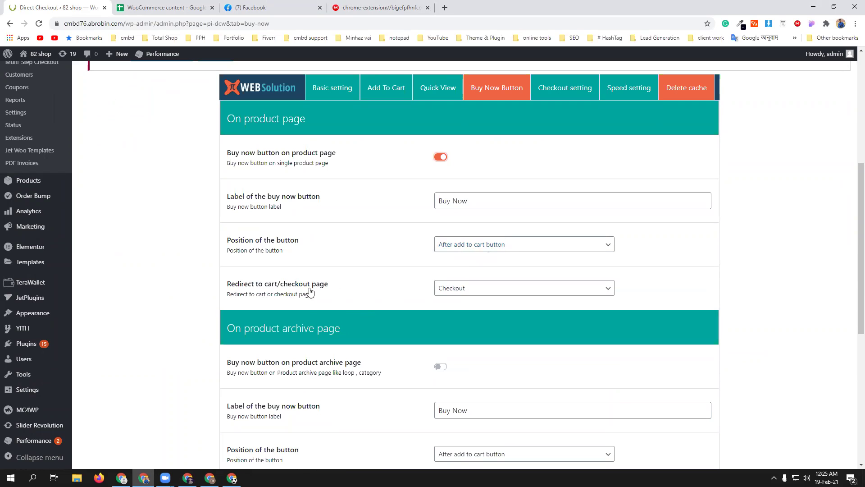
scroll(374, 384, "down", 2)
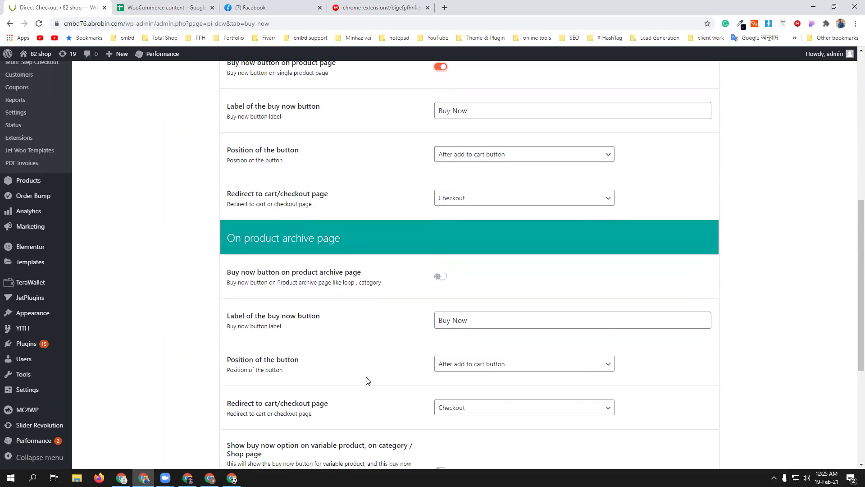
scroll(317, 282, "up", 4)
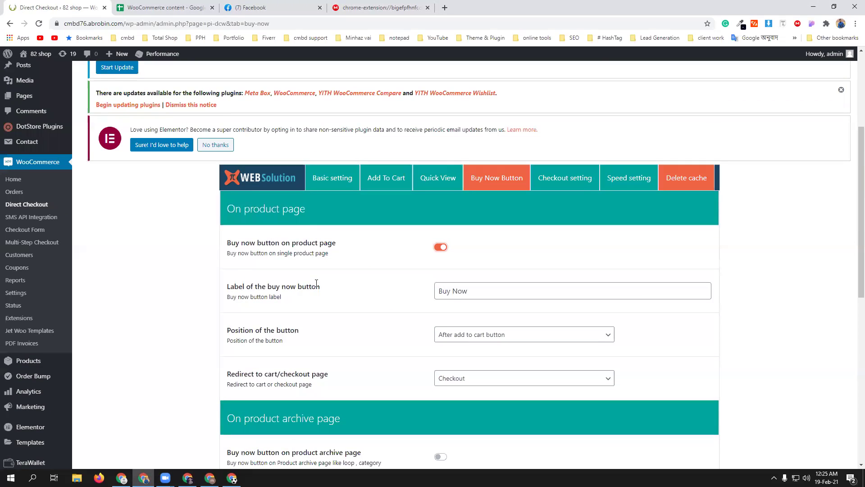
scroll(348, 309, "down", 4)
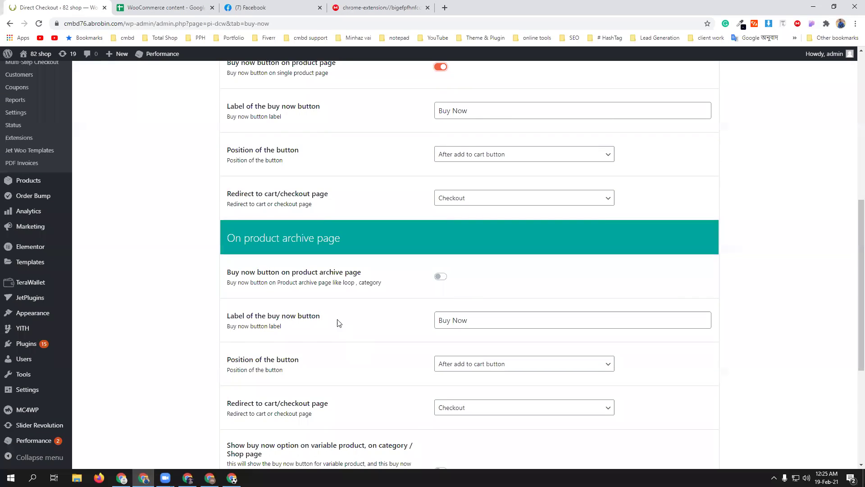
left_click(439, 277)
scroll(383, 344, "down", 5)
left_click(247, 424)
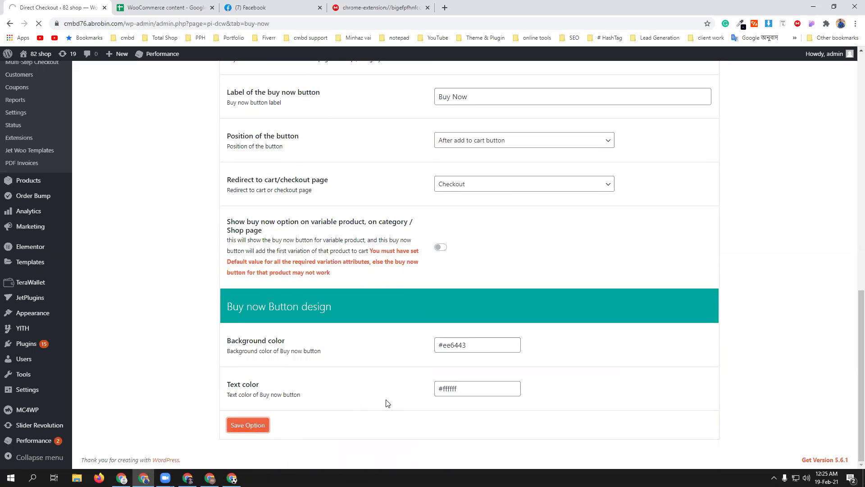
- From the store home page, open the Women's Plain Regular fit Casual Shirt product page
left_click(187, 478)
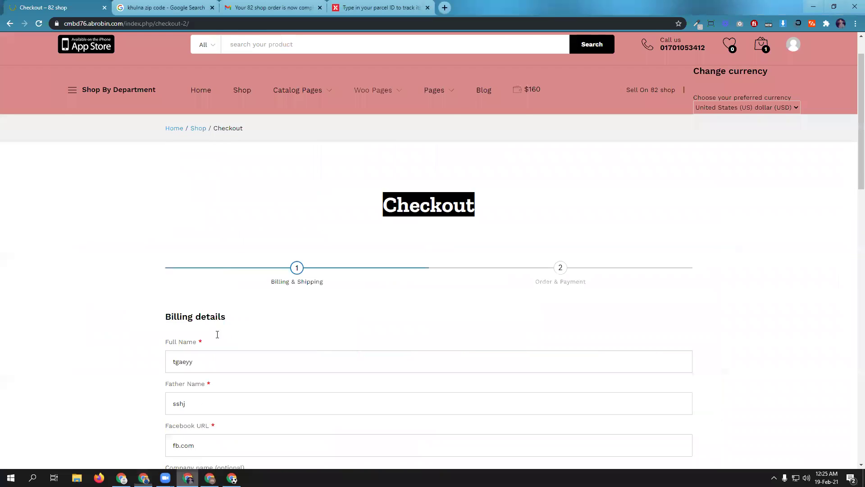
left_click(201, 135)
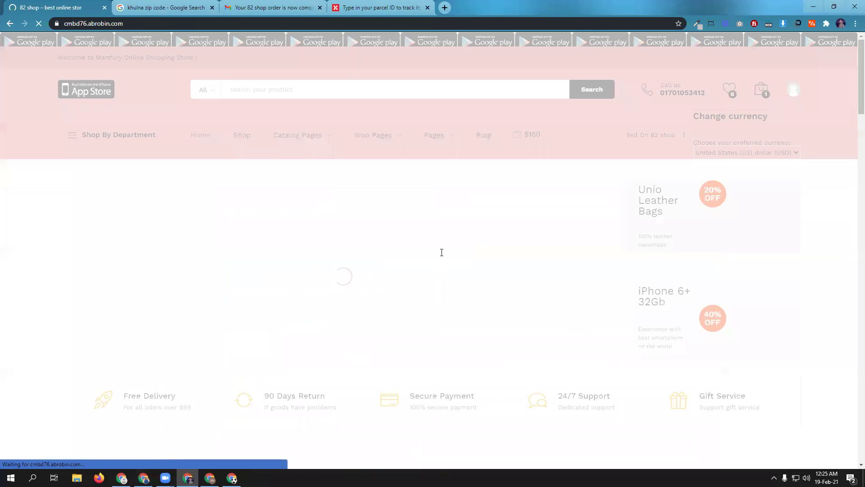
scroll(442, 252, "down", 9)
scroll(441, 252, "down", 4)
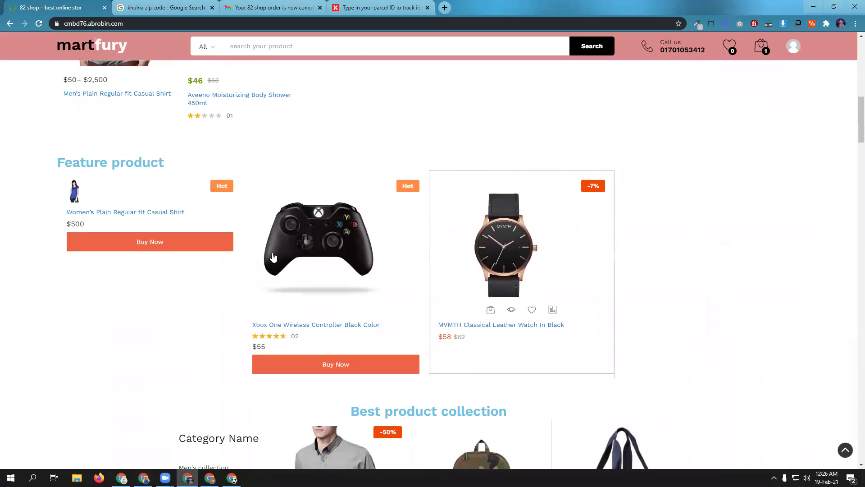
left_click(157, 218)
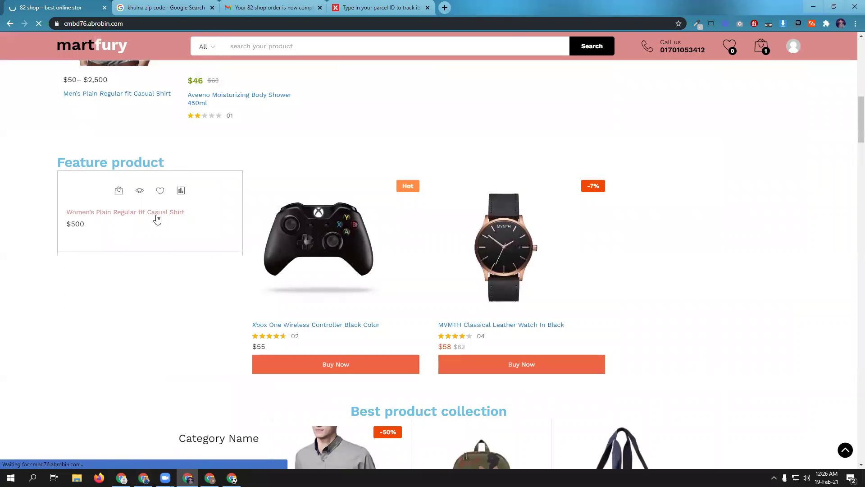
scroll(566, 368, "down", 4)
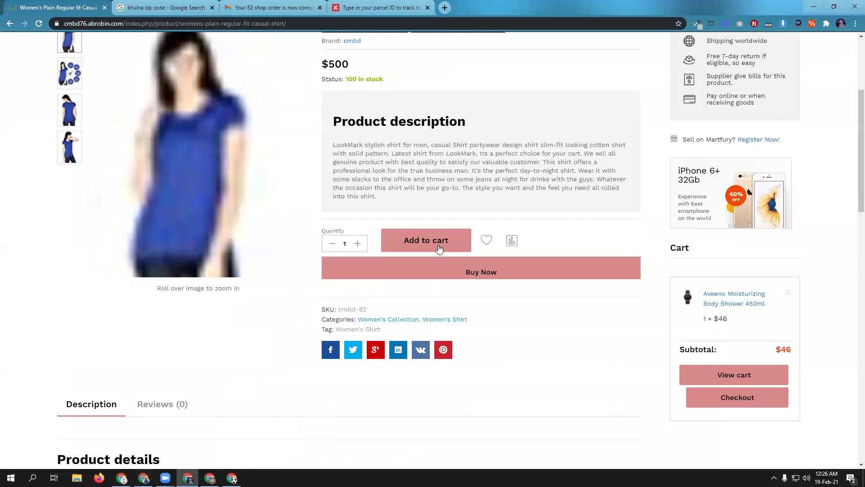
- Use Buy Now on the shirt to go straight to checkout with it
left_click(144, 477)
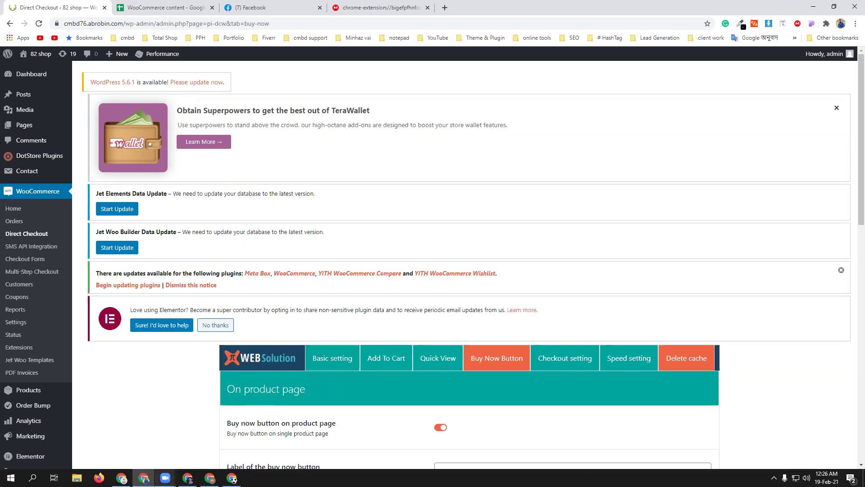
left_click(187, 478)
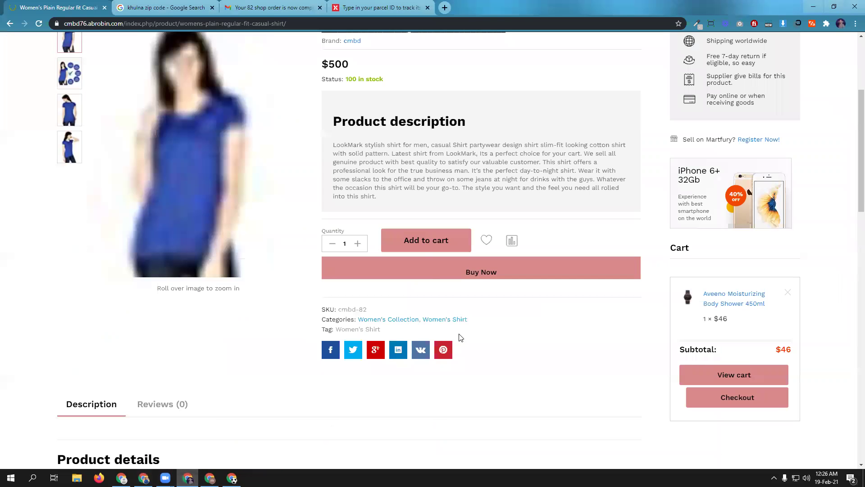
left_click(466, 273)
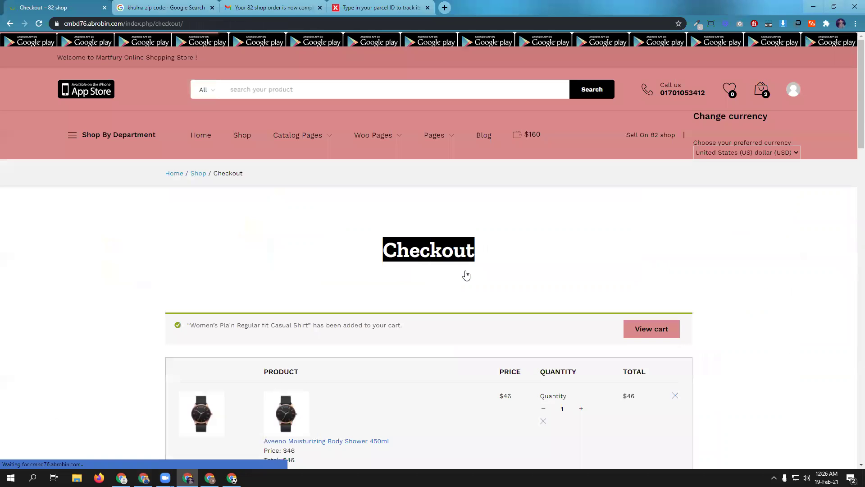
scroll(466, 318, "down", 5)
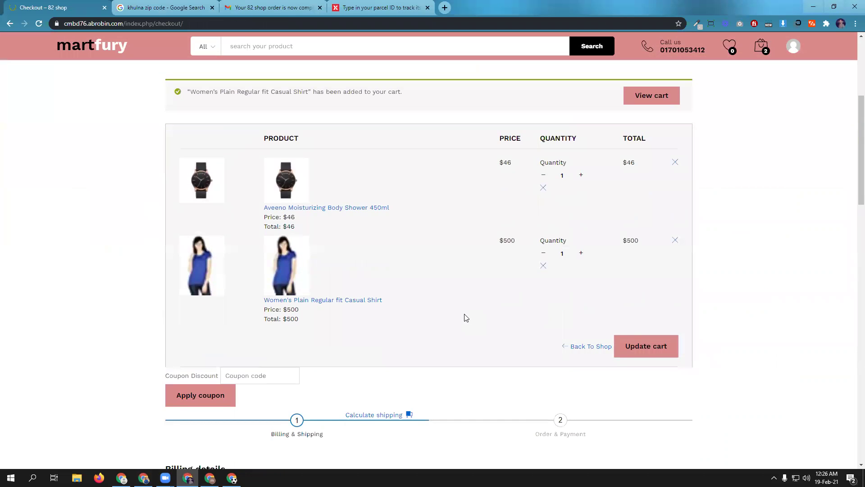
scroll(466, 318, "up", 2)
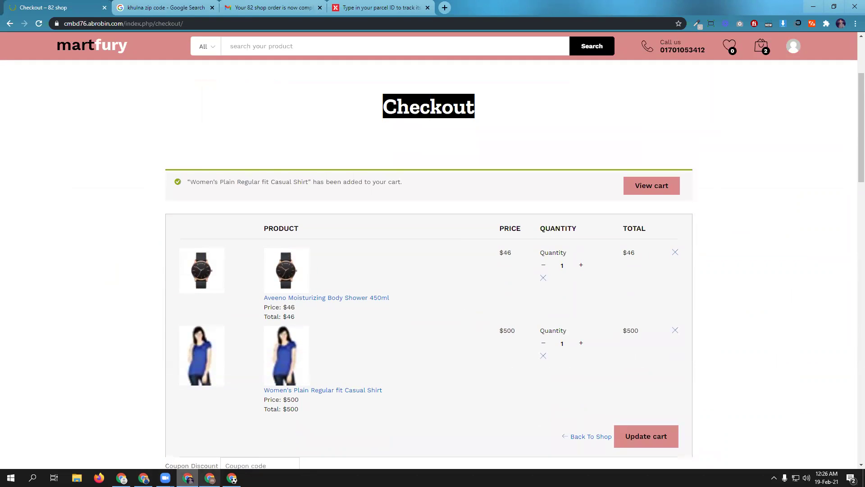
- Leave the checkout page and go back into the shop
left_click(143, 477)
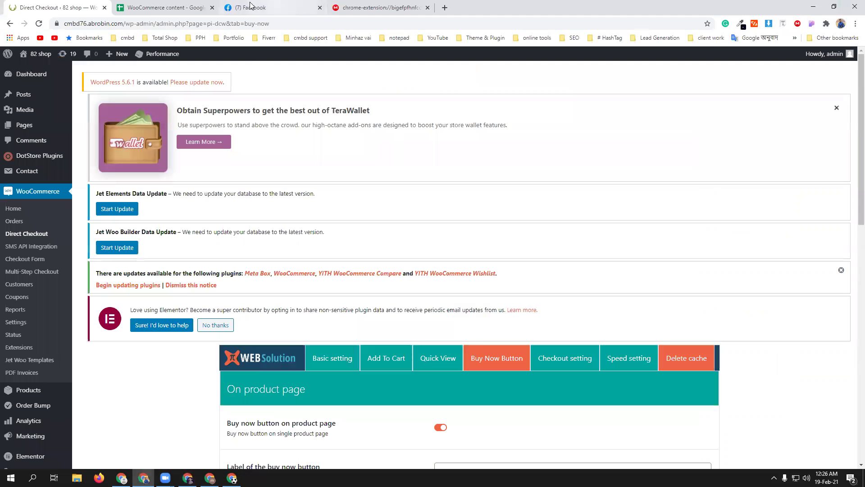
left_click(188, 478)
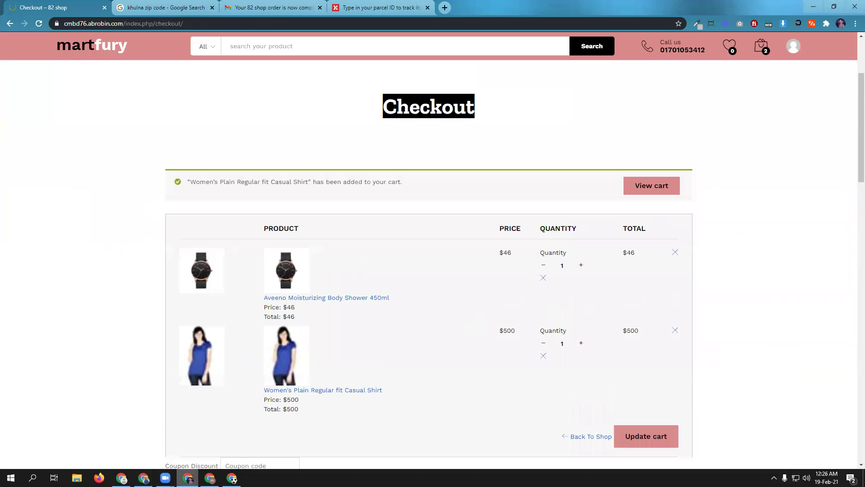
scroll(106, 100, "up", 3)
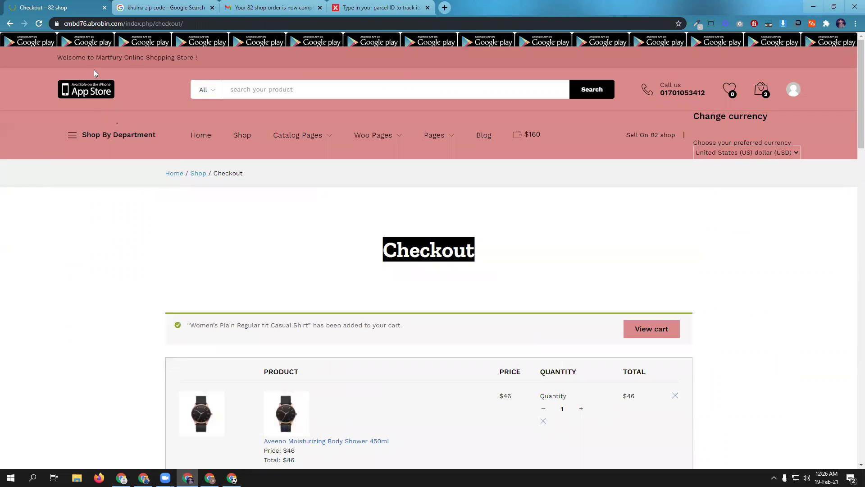
mouse_move(118, 134)
left_click(128, 156)
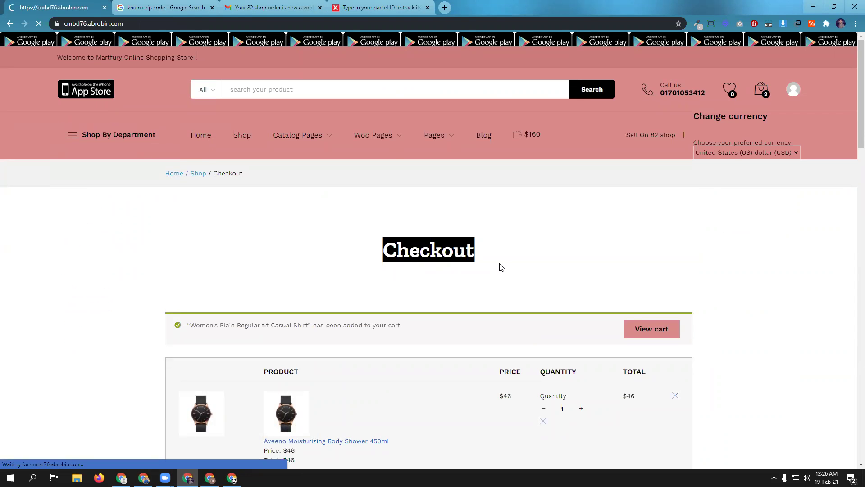
- Reopen the Women's Plain Regular fit Casual Shirt page to check its Buy Now button
scroll(491, 294, "down", 5)
scroll(493, 299, "down", 6)
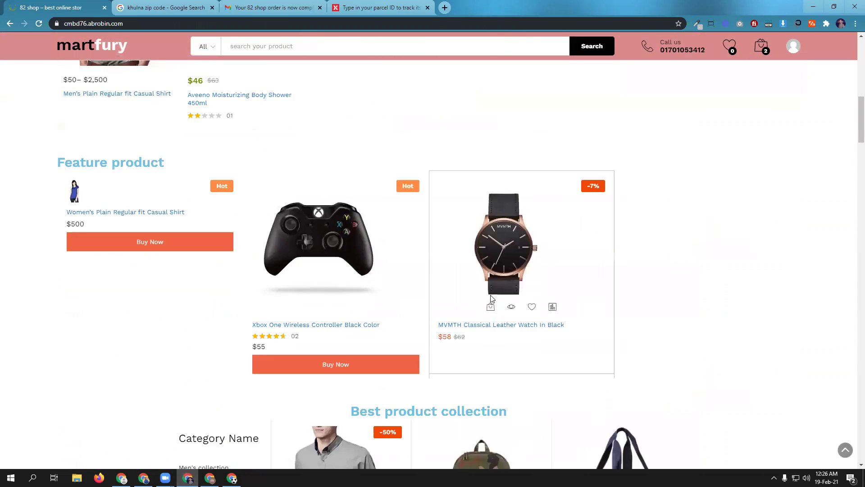
mouse_move(132, 195)
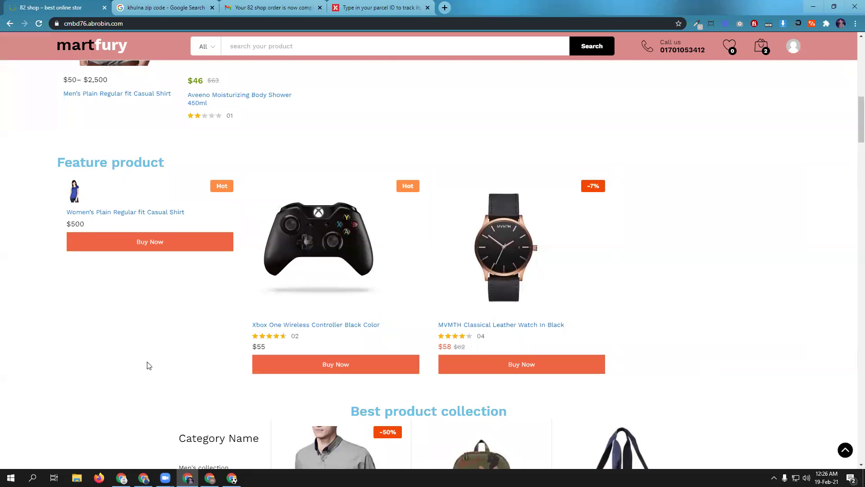
scroll(86, 362, "down", 6)
scroll(86, 363, "up", 6)
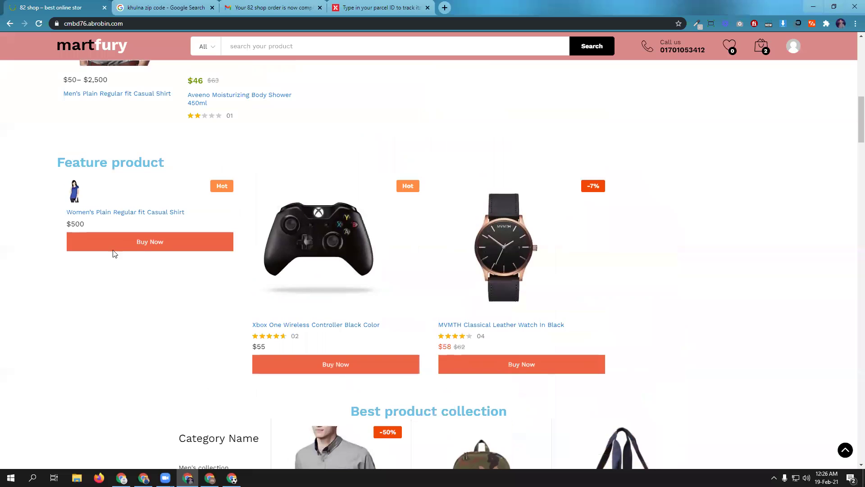
left_click(119, 215)
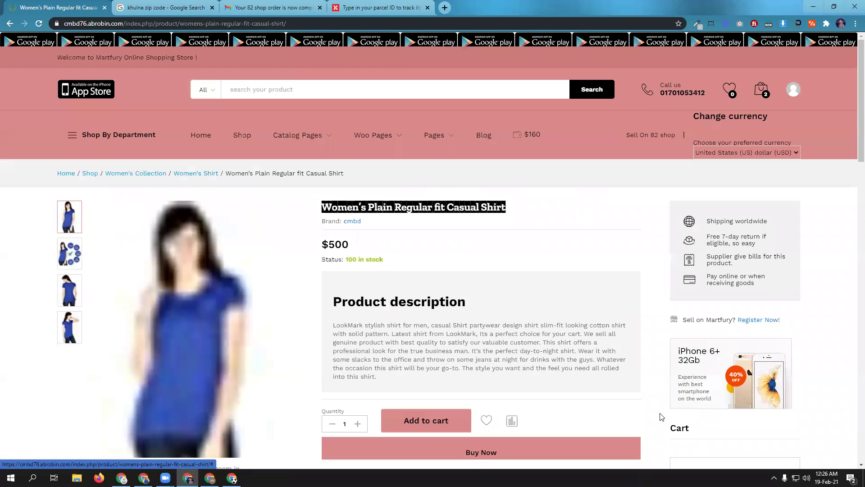
scroll(652, 395, "down", 1)
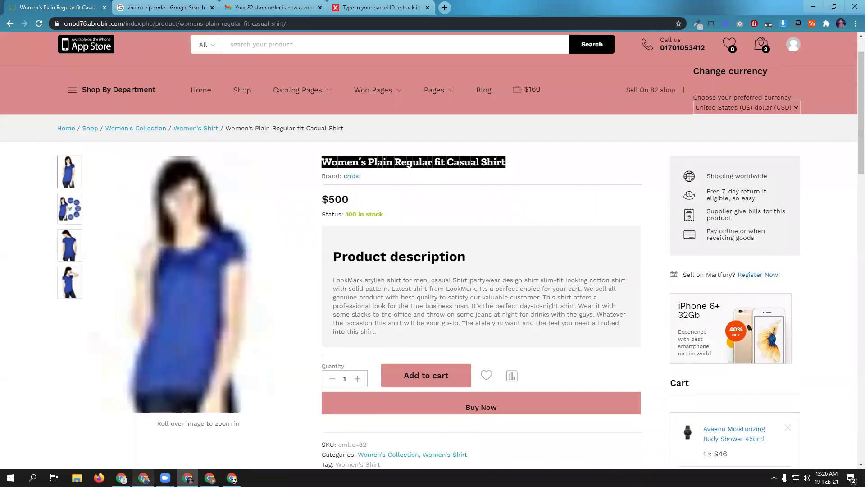
left_click(143, 477)
- Switch to the 'WooCommerce content' spreadsheet tab to view the class outline
left_click(137, 5)
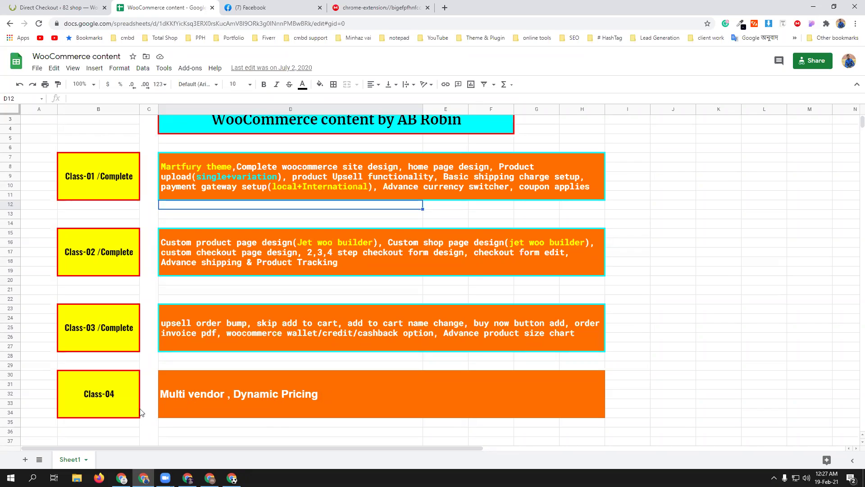
- Enable custom Add to cart button text, set it to 'cmbd', and save the Direct Checkout options
left_click(72, 7)
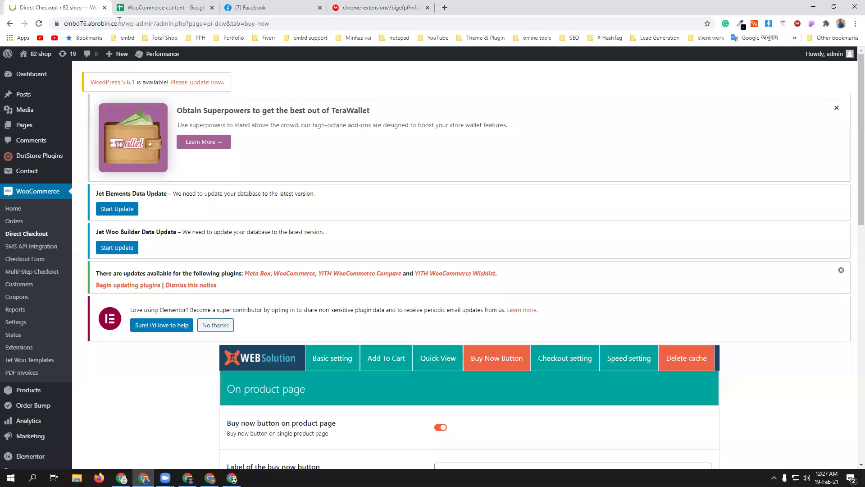
scroll(421, 377, "down", 2)
left_click(386, 268)
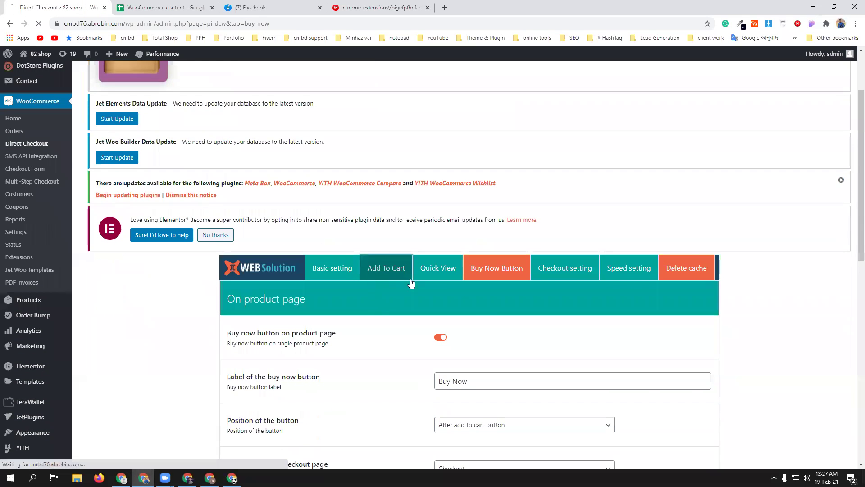
scroll(541, 354, "down", 4)
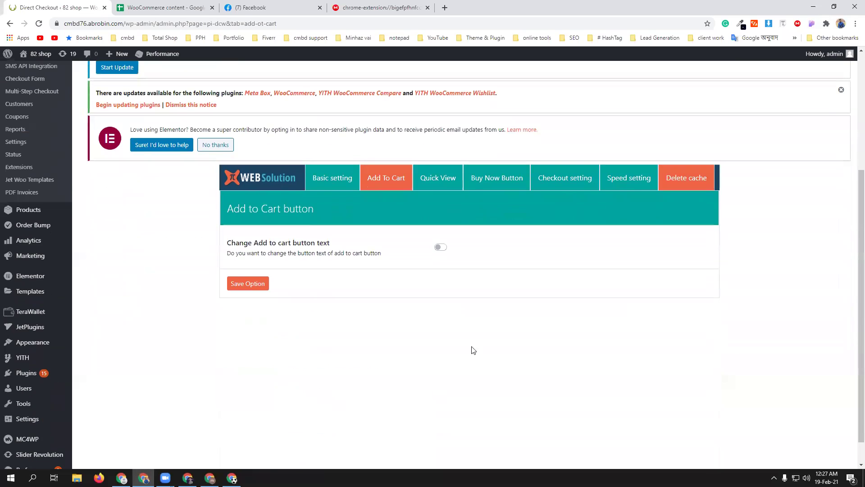
left_click(440, 247)
triple_click(463, 289)
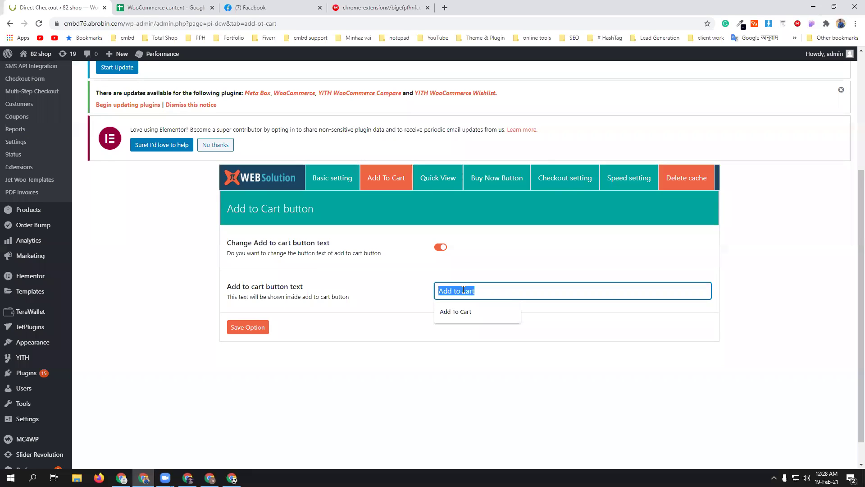
type("cmbd")
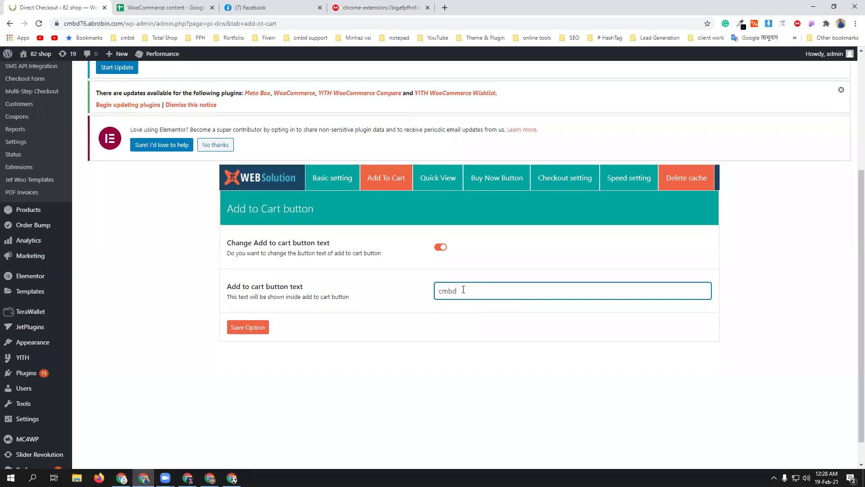
left_click(248, 329)
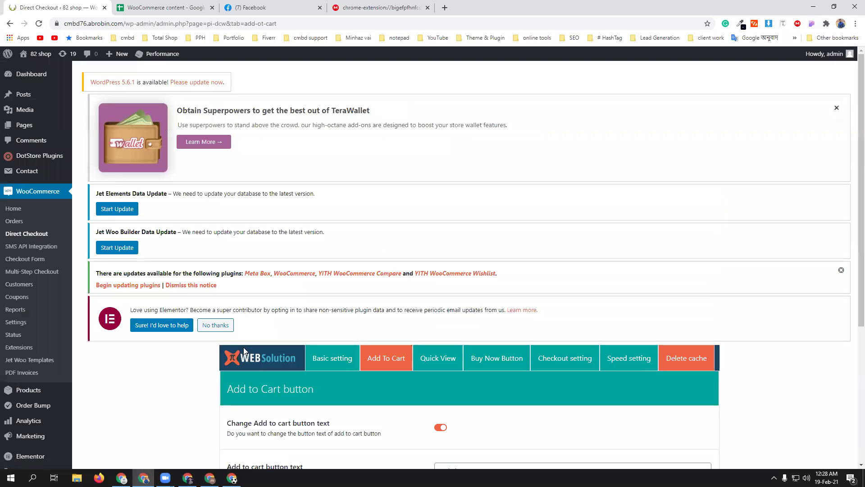
left_click(162, 8)
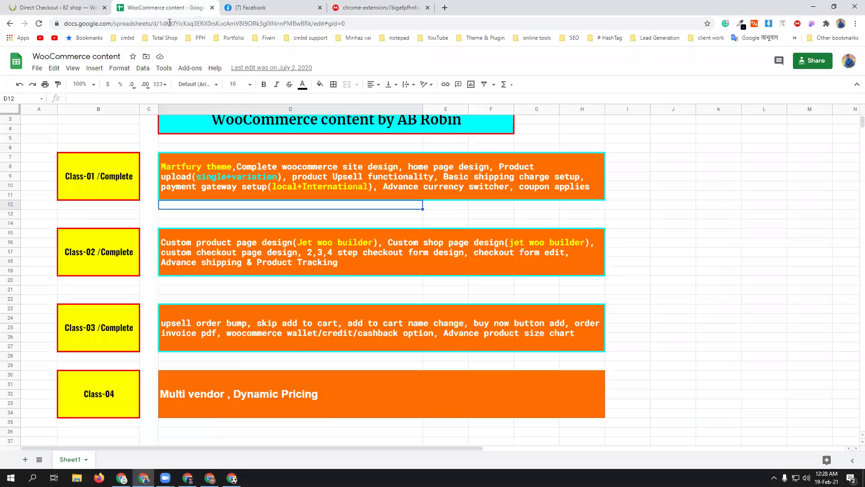